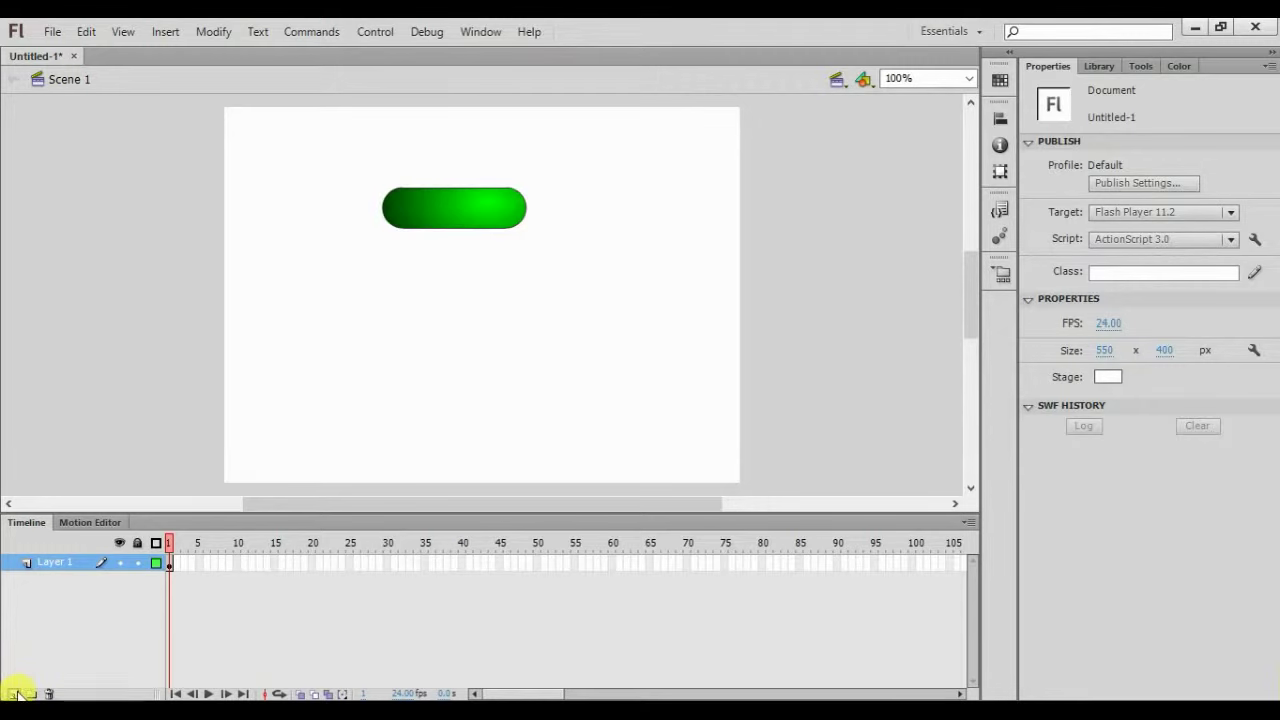
Choose the Rectangle tool with object drawing turned on, lock Layer 1 and add a new layer above it
click(1141, 67)
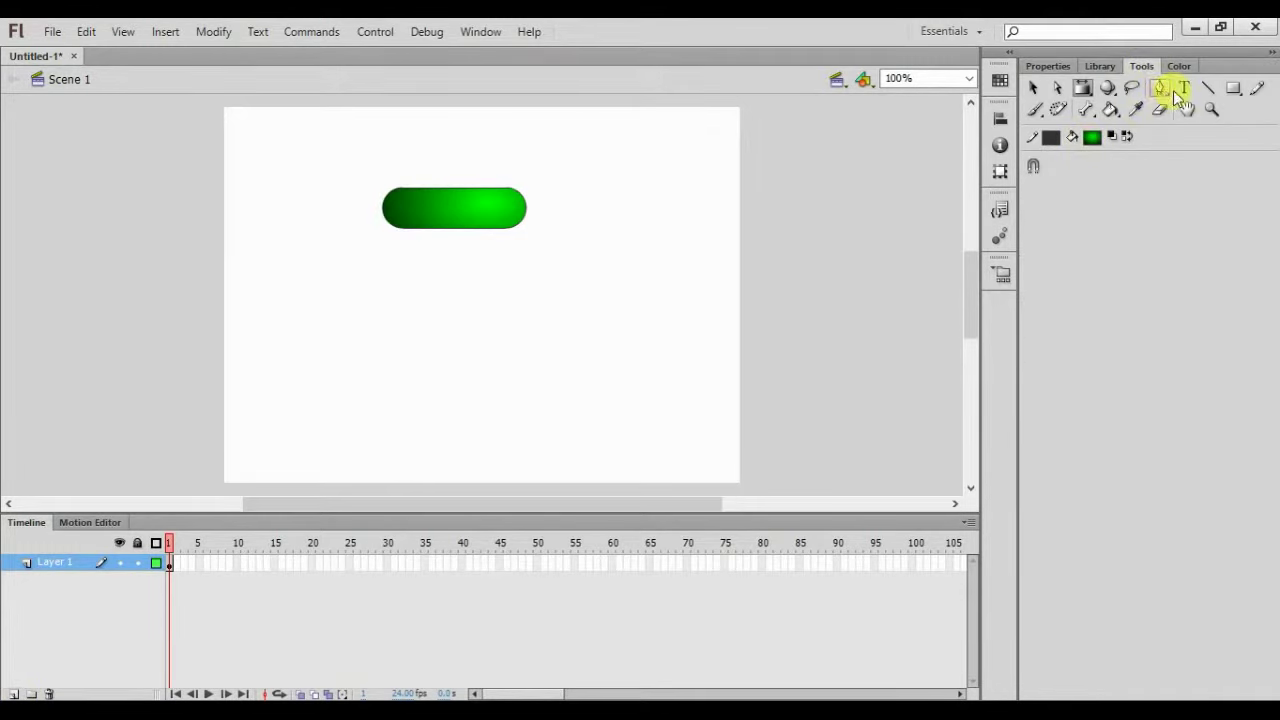
click(1231, 89)
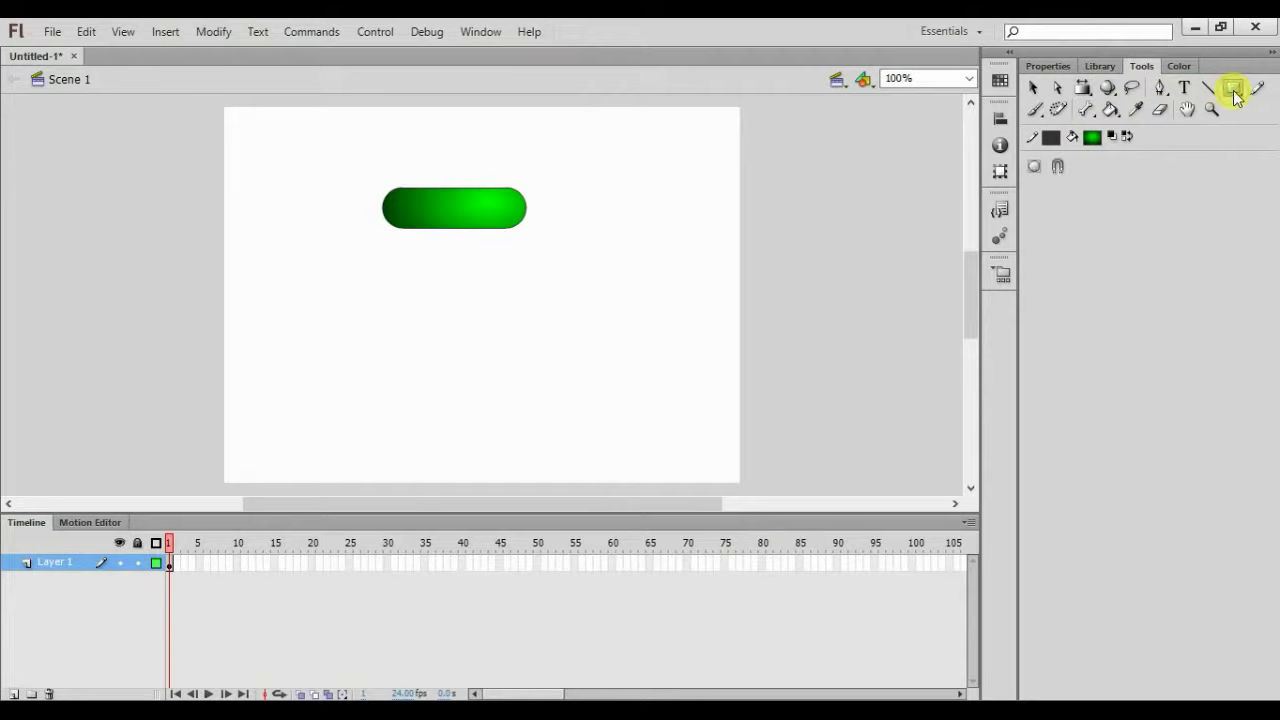
click(1035, 167)
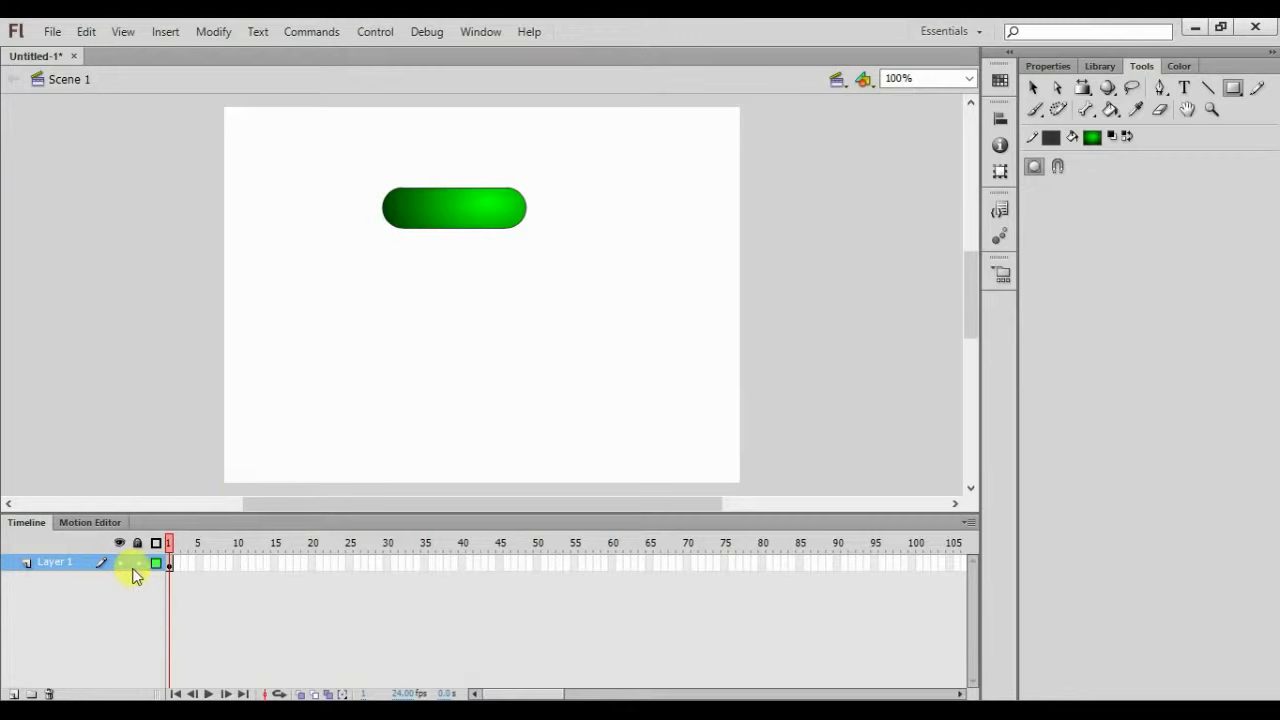
click(13, 693)
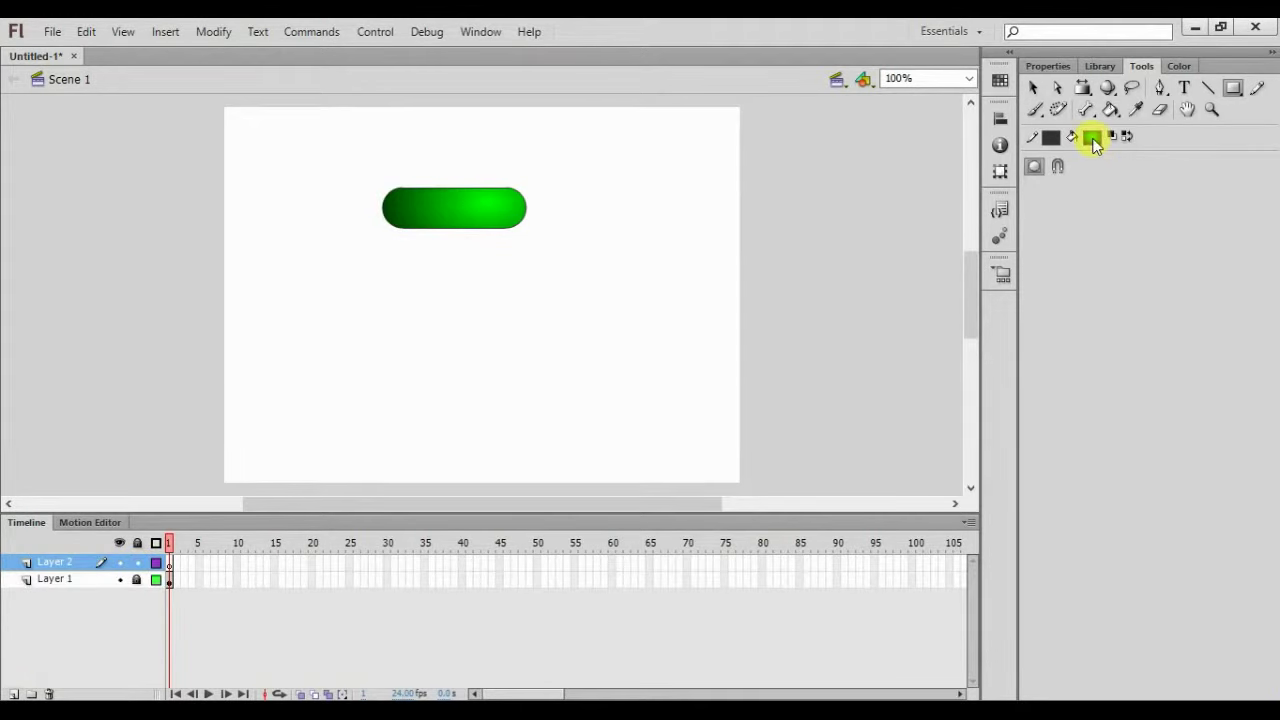
Set the Rectangle tool's fill colour to black (#000000)
click(1092, 138)
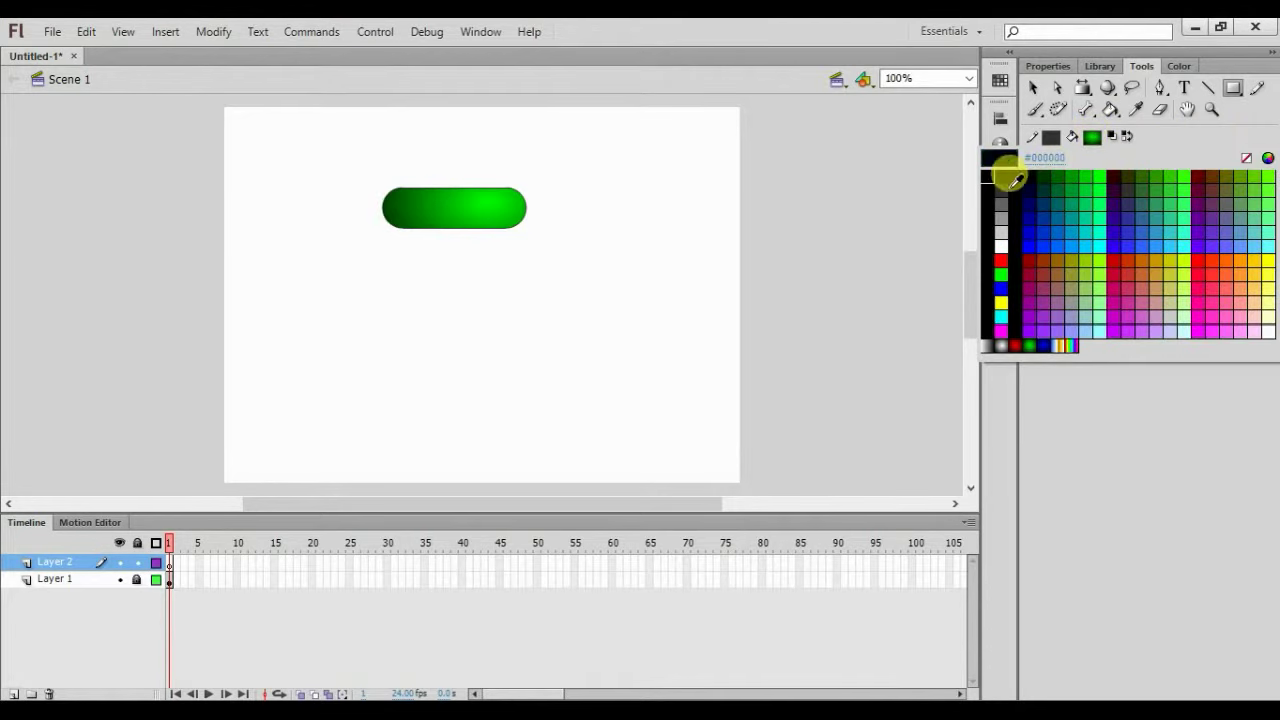
click(1001, 161)
click(1233, 88)
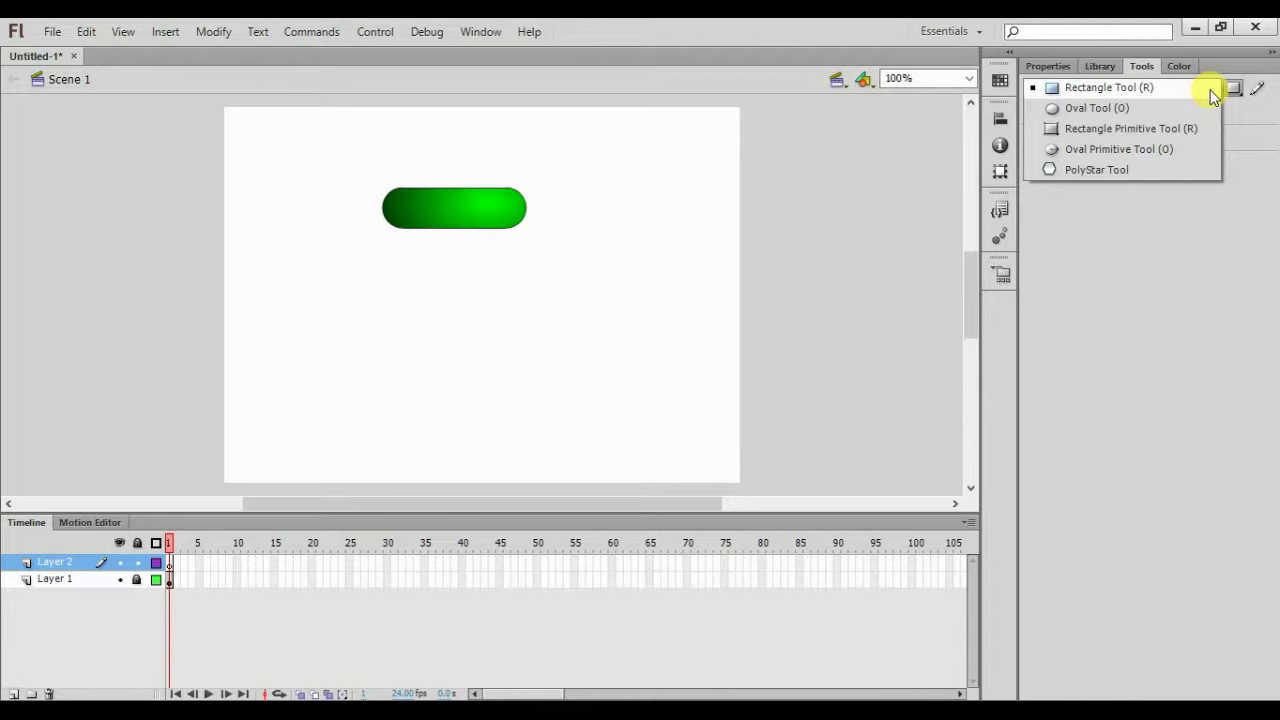
click(1211, 90)
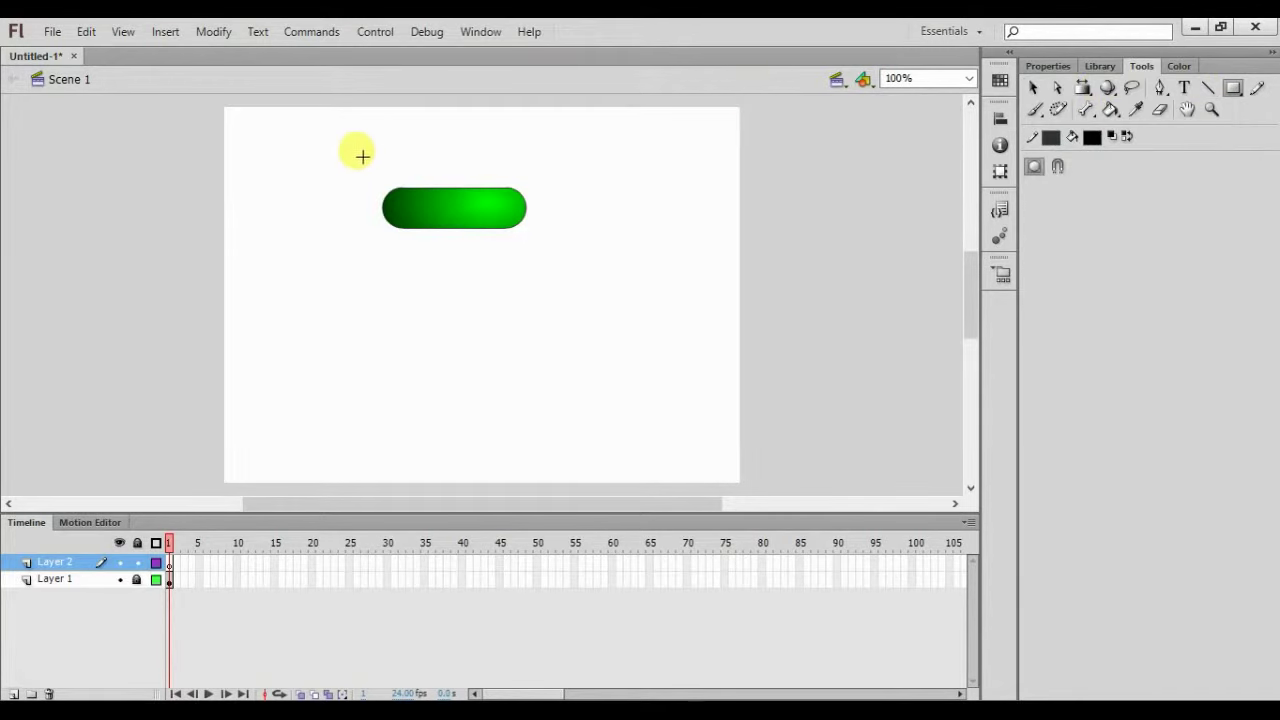
Reset the rectangle corner radii to 0 and draw a black bar about 225 by 36 px over the green shape
drag(344, 174, 450, 234)
key(ctrl+z)
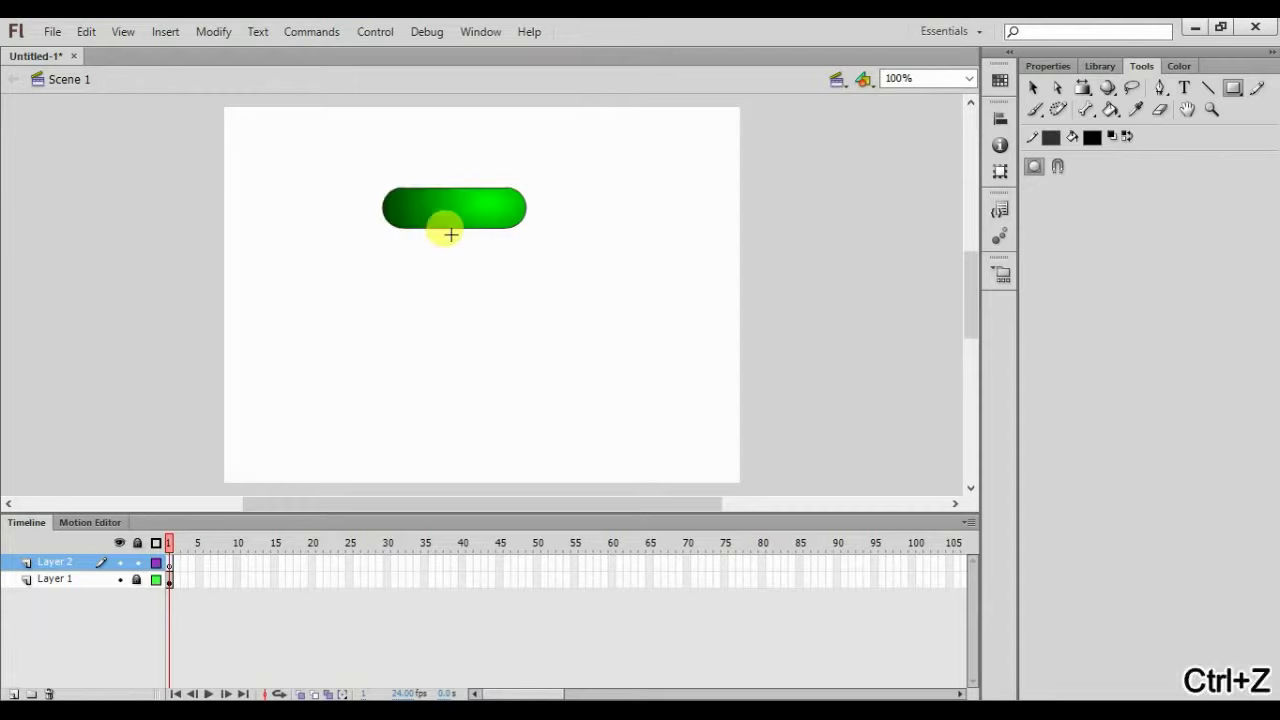
click(1040, 65)
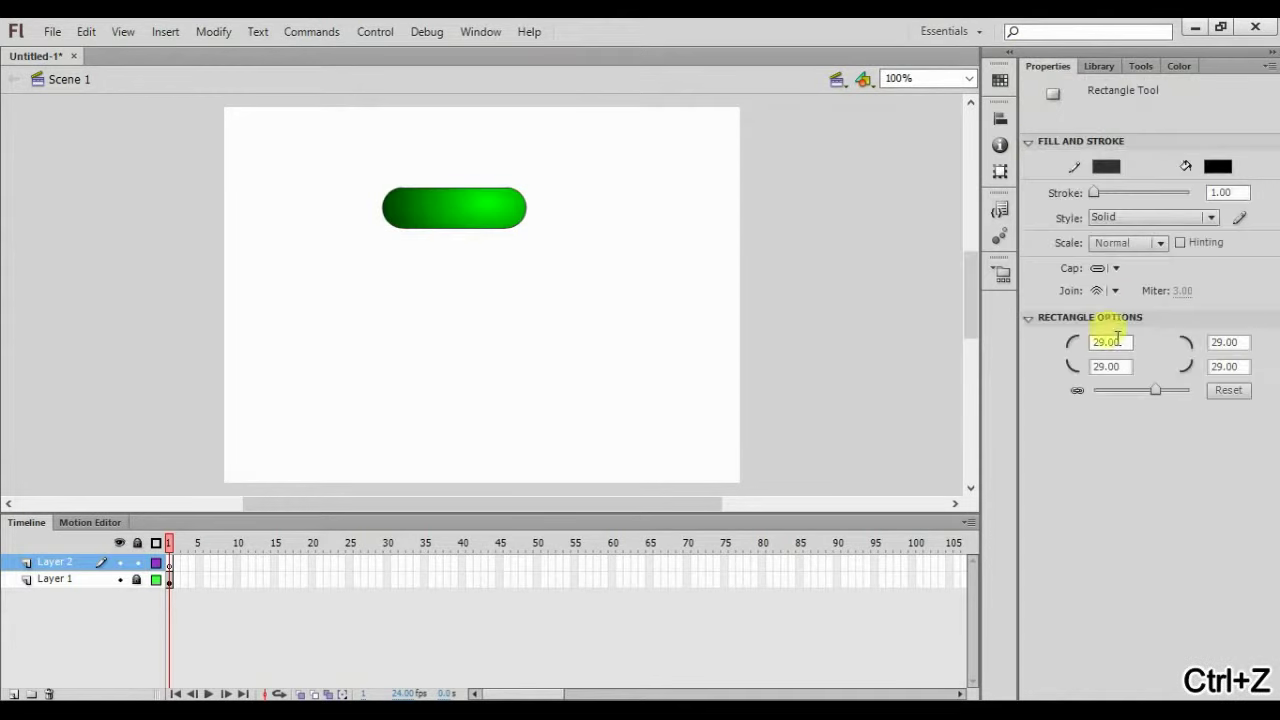
drag(1158, 397, 1145, 392)
click(1228, 390)
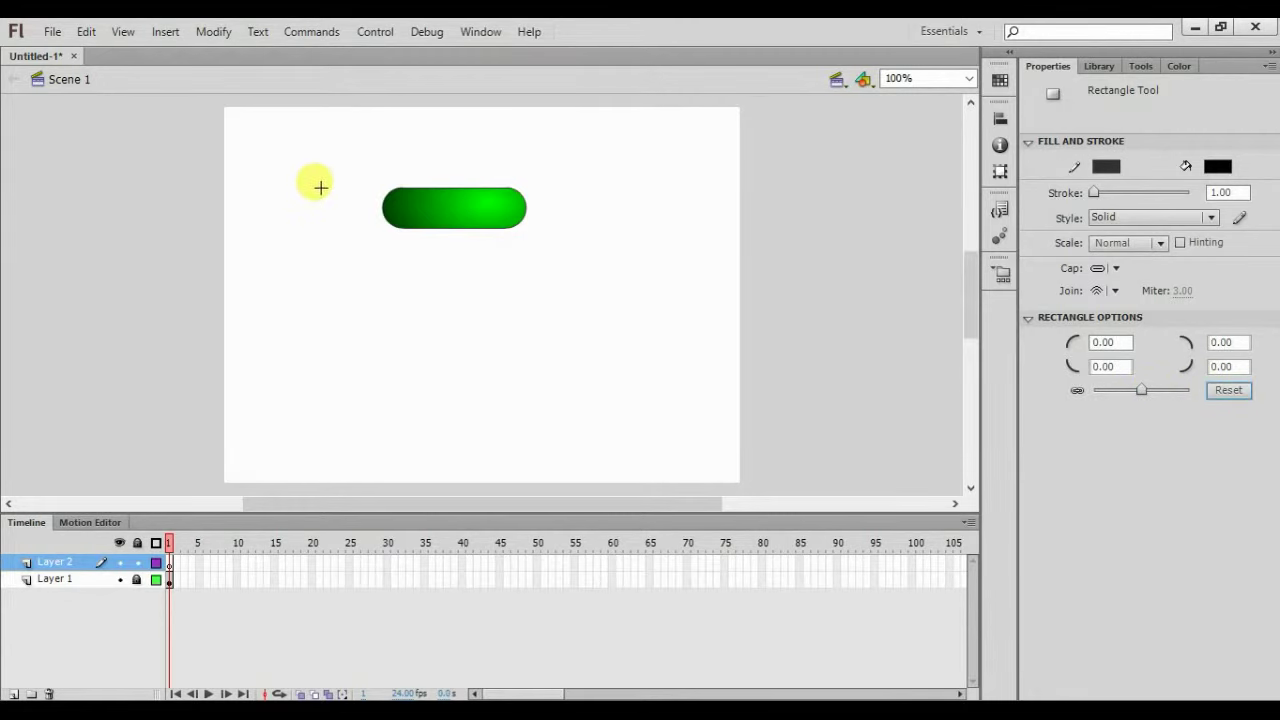
mouse_move(332, 182)
mouse_down()
mouse_move(417, 218)
mouse_move(540, 231)
mouse_move(536, 210)
mouse_move(580, 212)
mouse_move(543, 215)
mouse_up()
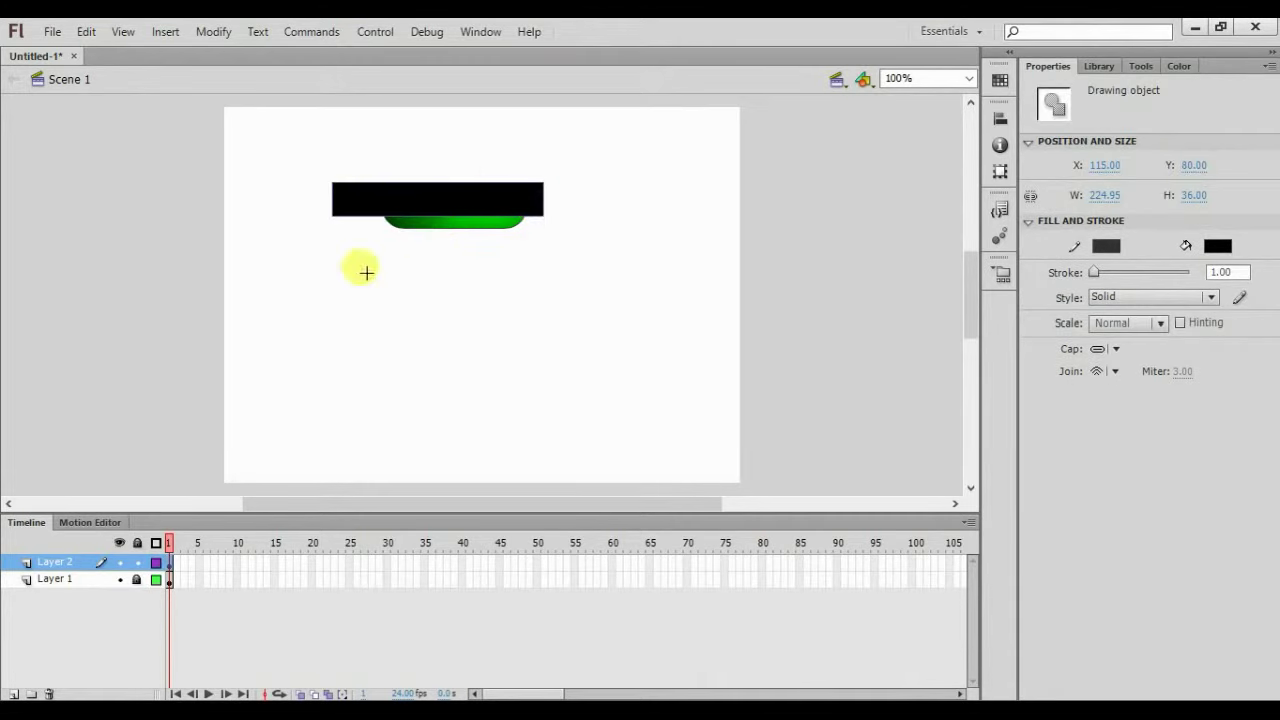
Change the bar's fill to dark gray and move Layer 2 below Layer 1 so the bar sits behind the green shape
key(v)
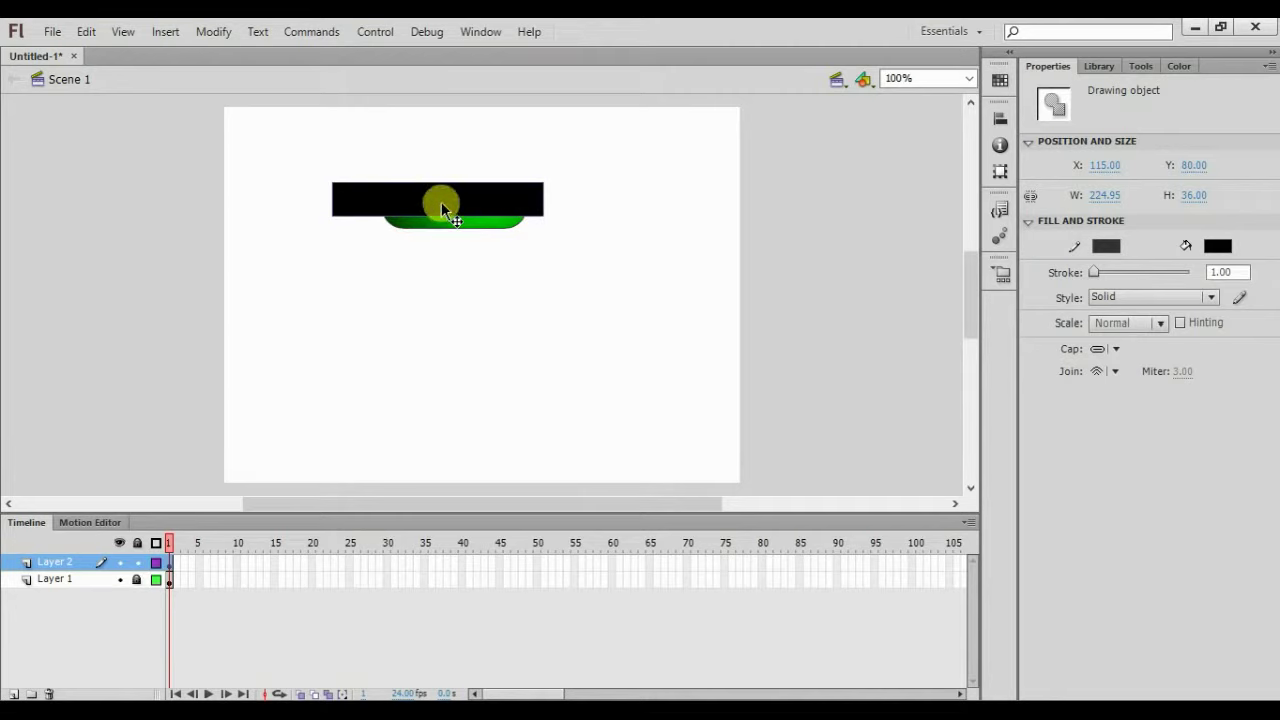
click(1217, 245)
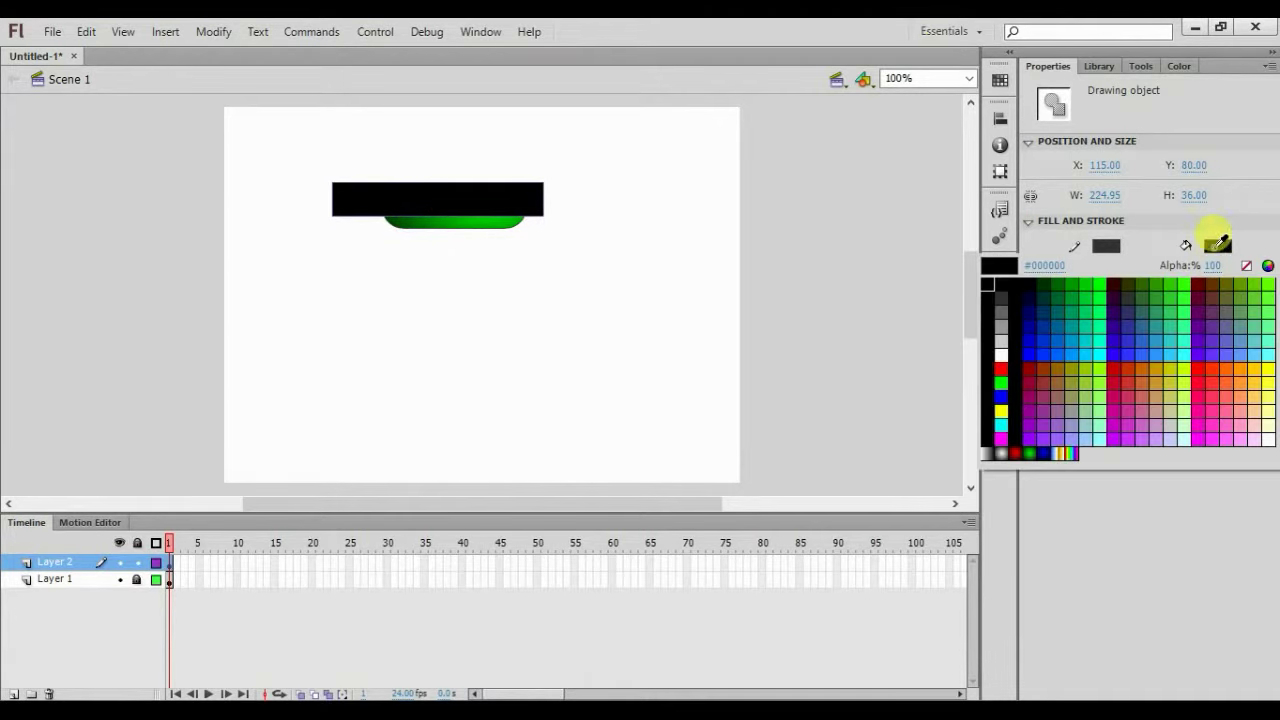
click(1002, 298)
click(678, 266)
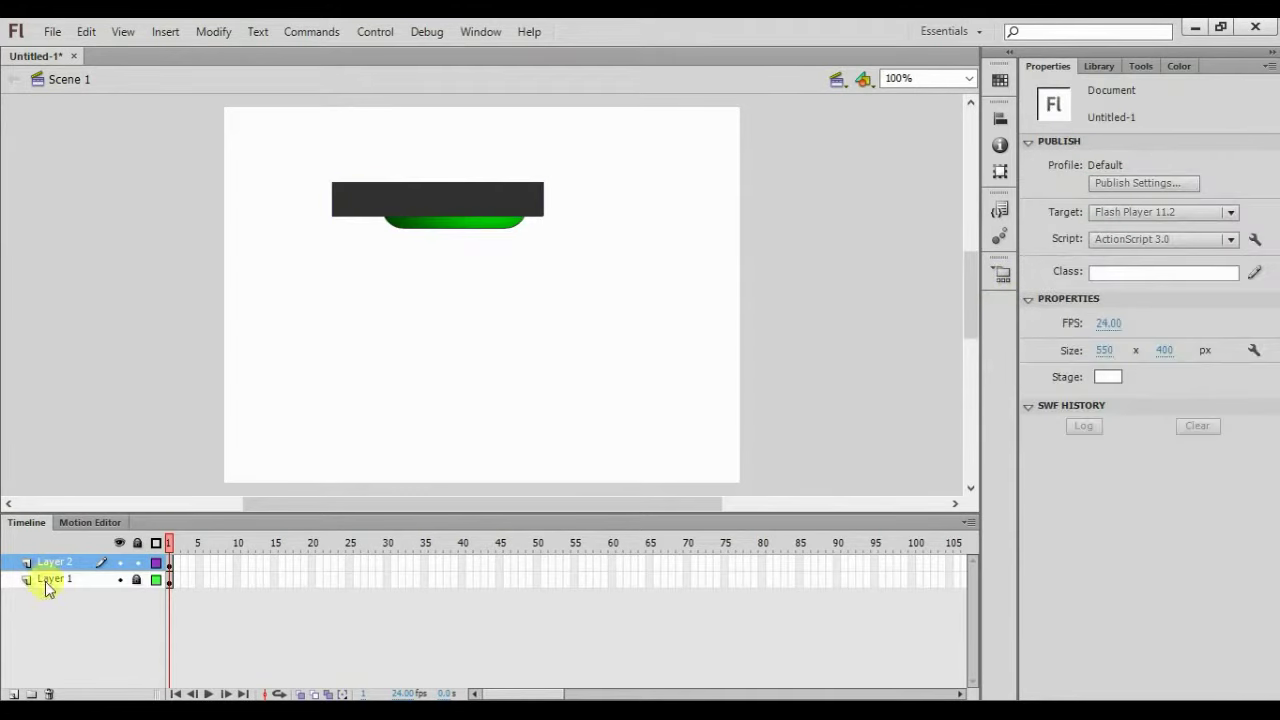
drag(49, 566, 49, 593)
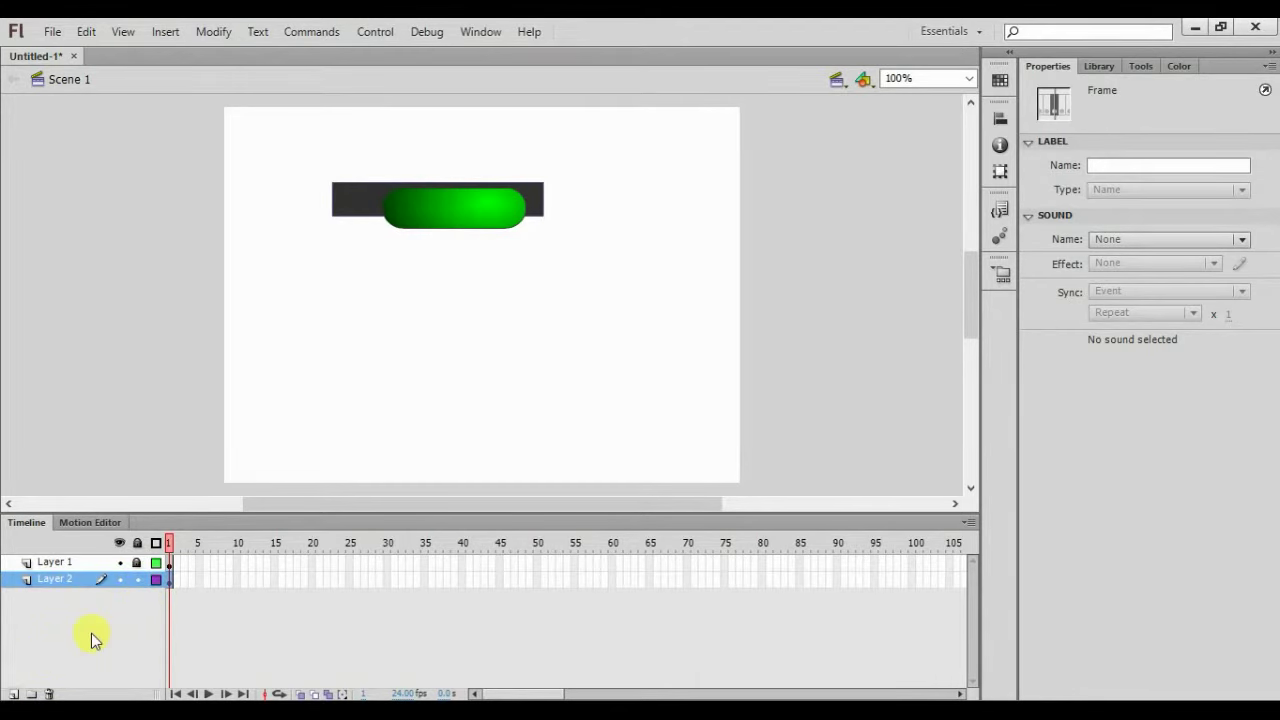
Draw a small dark gray rectangle with no stroke and object drawing off across the green shape's lower edge, on a new layer moved to the top
click(13, 693)
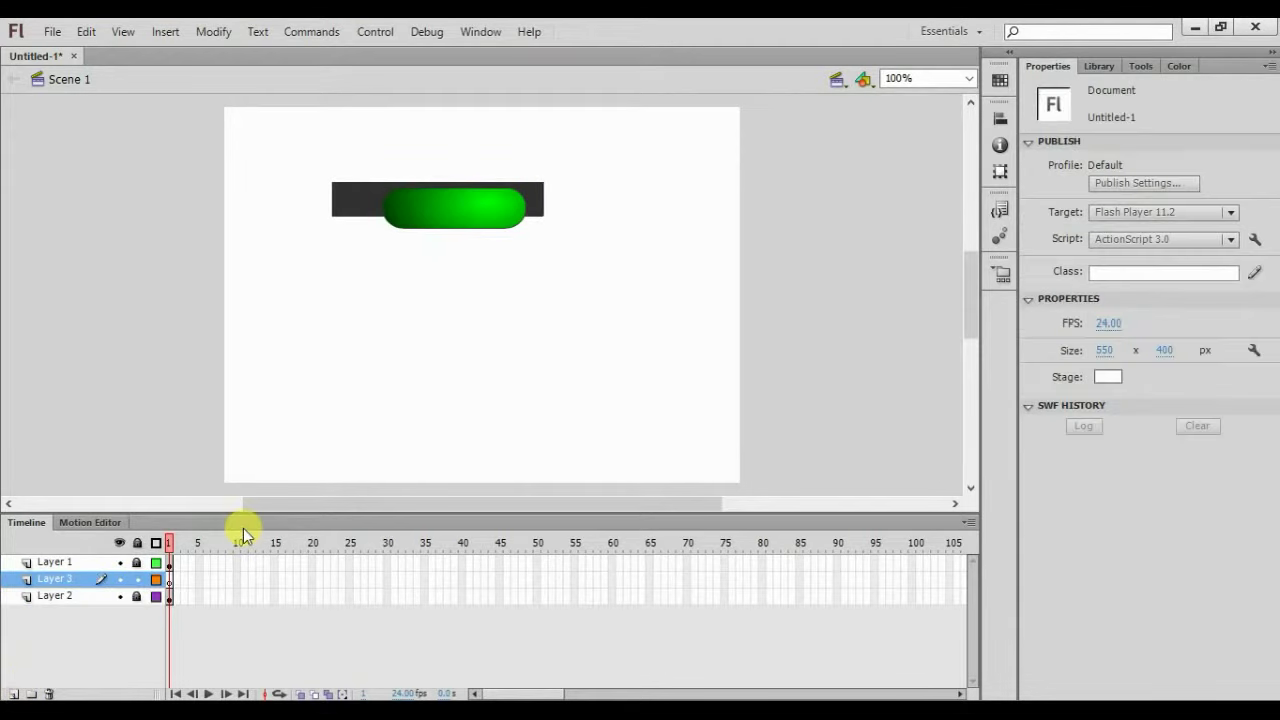
click(1140, 66)
click(1232, 89)
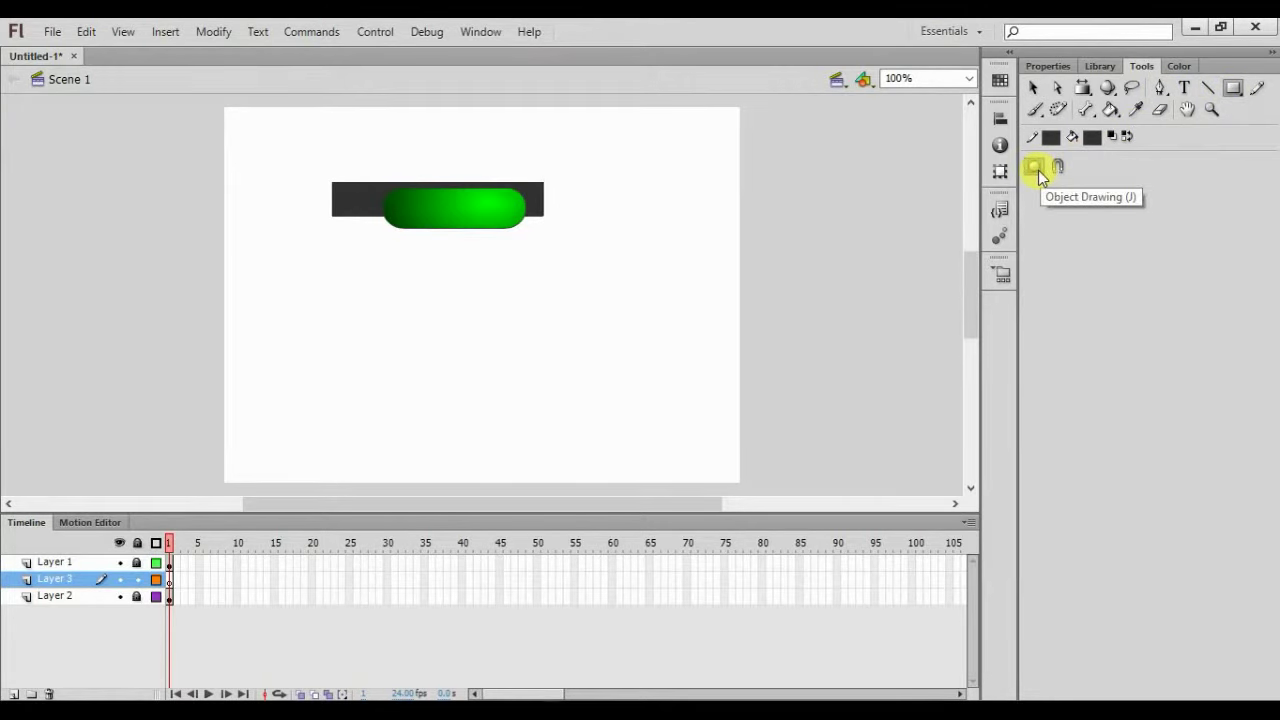
click(1051, 137)
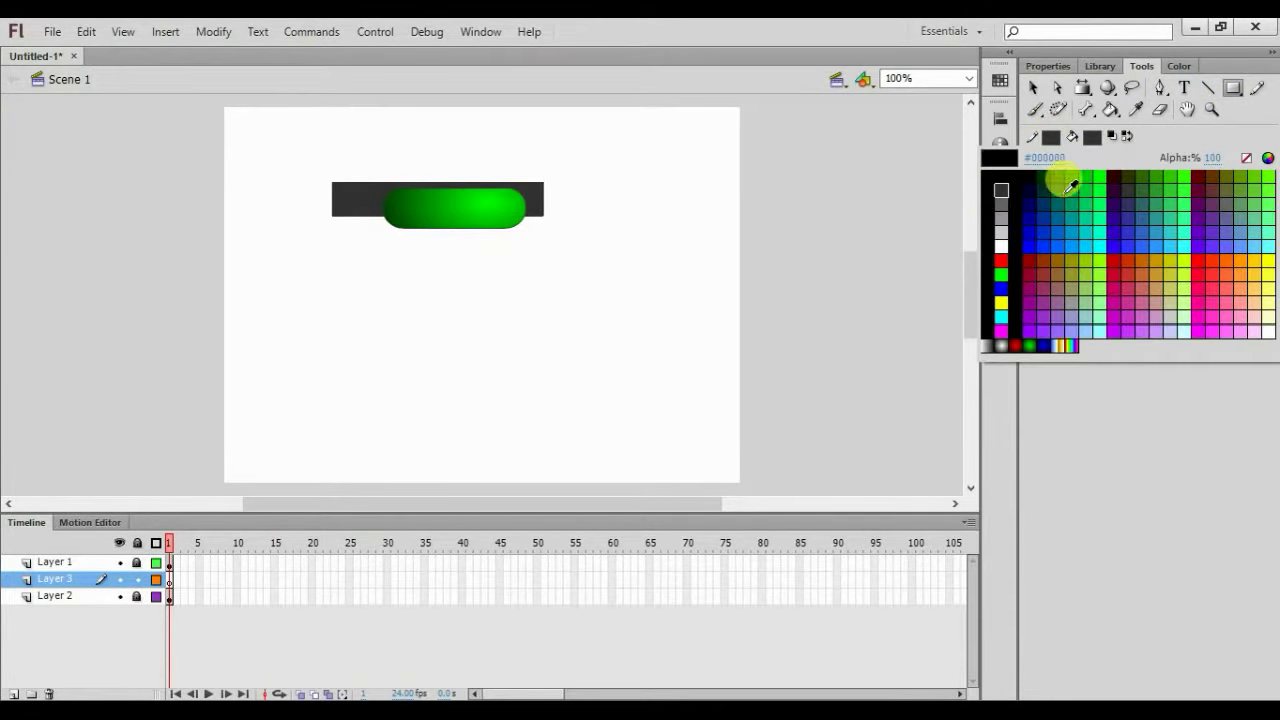
click(1248, 159)
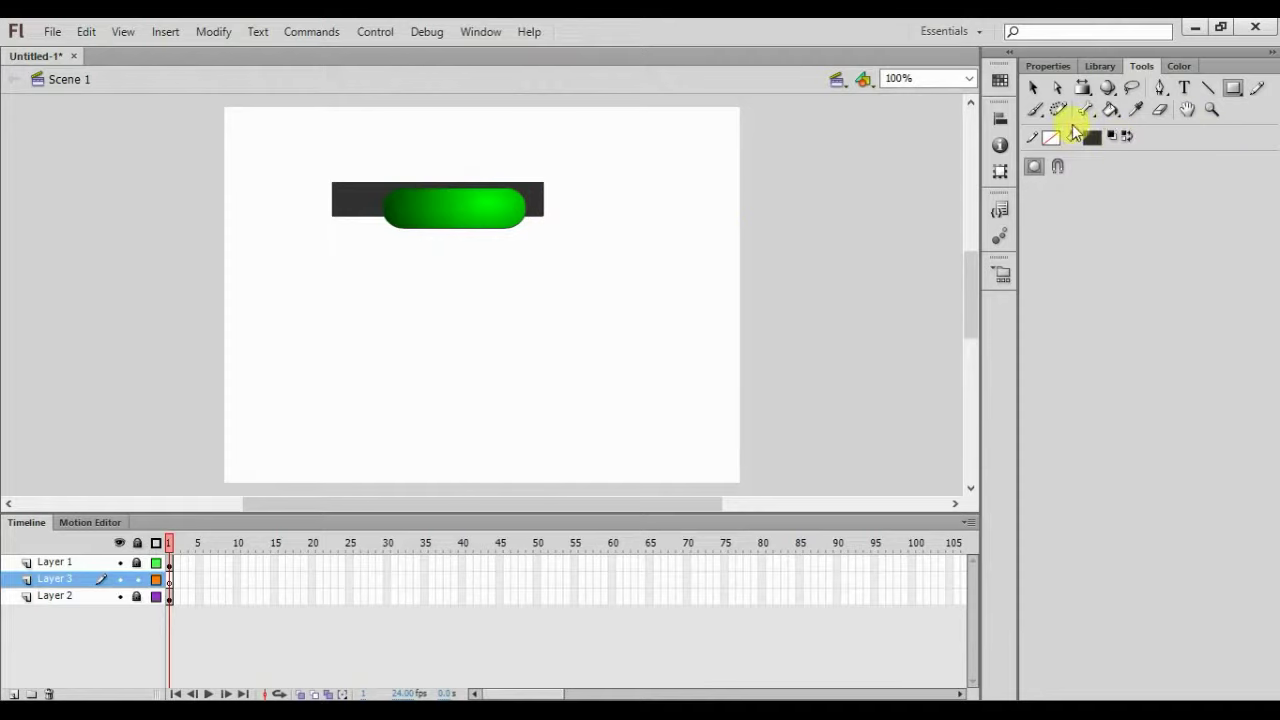
click(1035, 167)
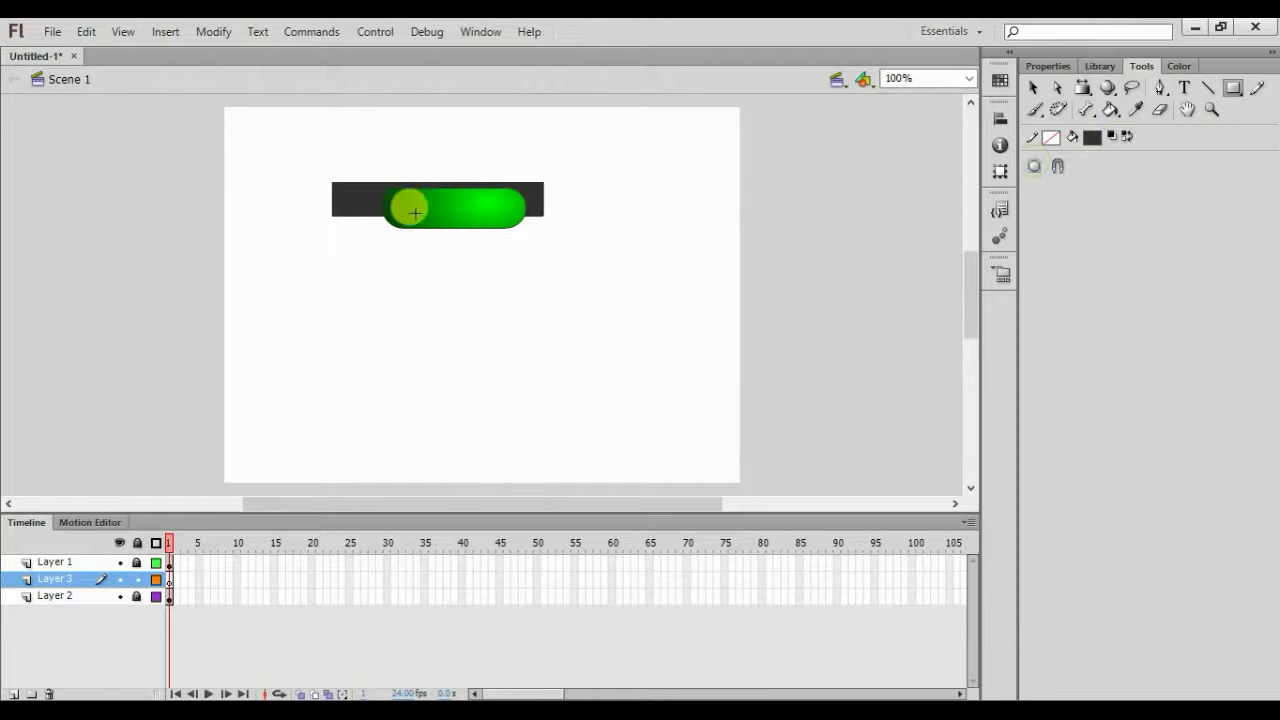
drag(410, 211, 417, 234)
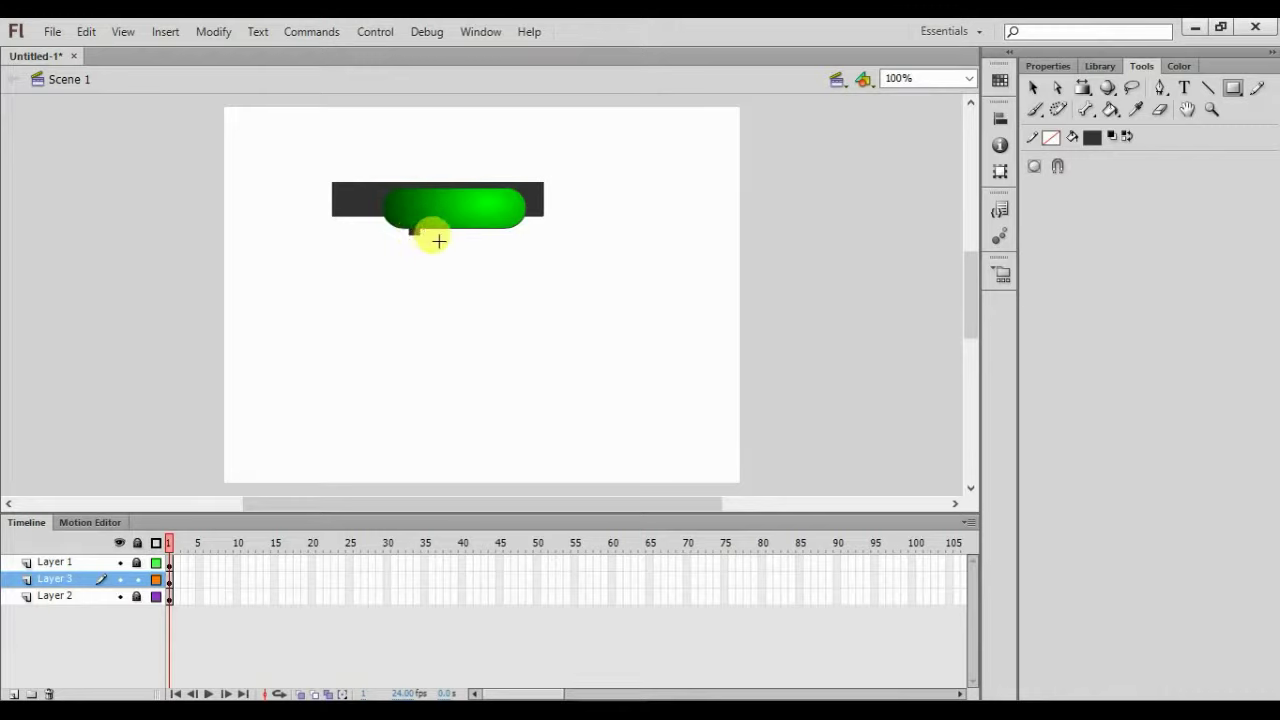
drag(78, 580, 75, 560)
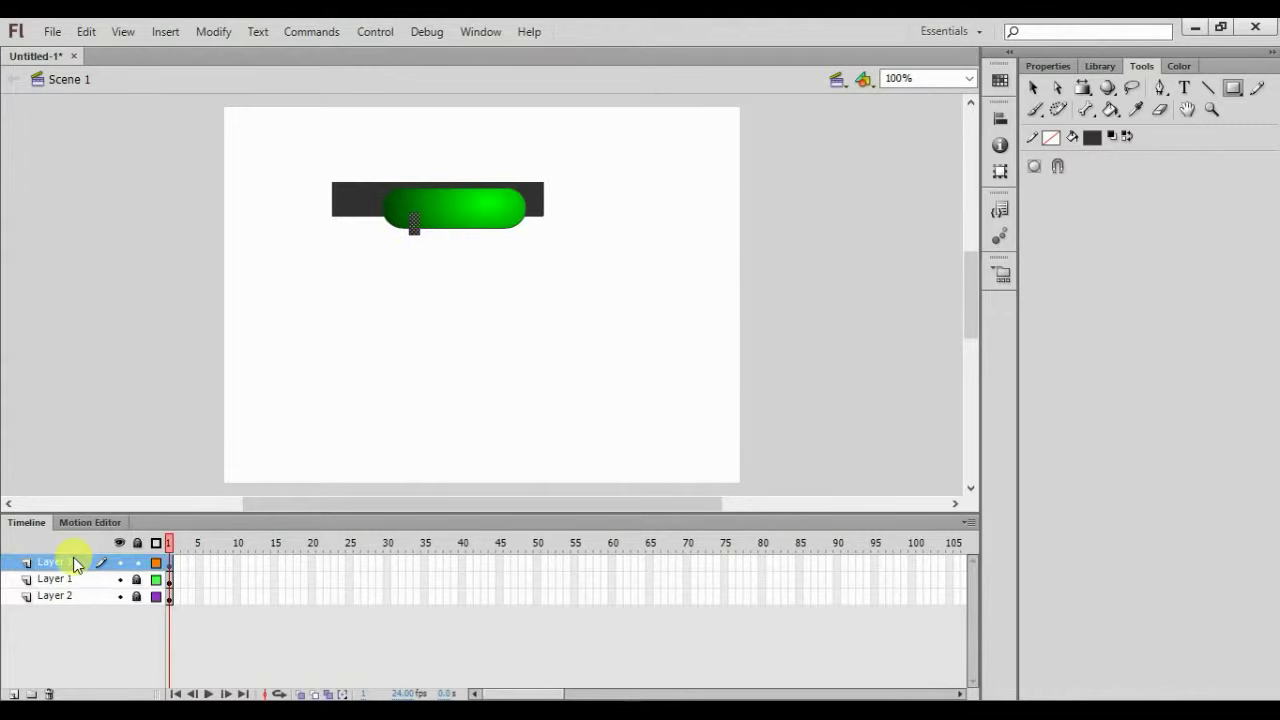
Duplicate the small dark gray rectangle and place the copy just right of the first along the green shape's lower edge
key(ctrl+c)
key(ctrl+v)
key(shift+Up)
key(shift+Up)
key(shift+Up)
key(shift+Up)
key(shift+Up)
key(shift+Up)
key(shift+Up)
key(shift+Left)
key(shift+Left)
key(shift+Left)
key(shift+Left)
key(shift+Up)
key(shift+Left)
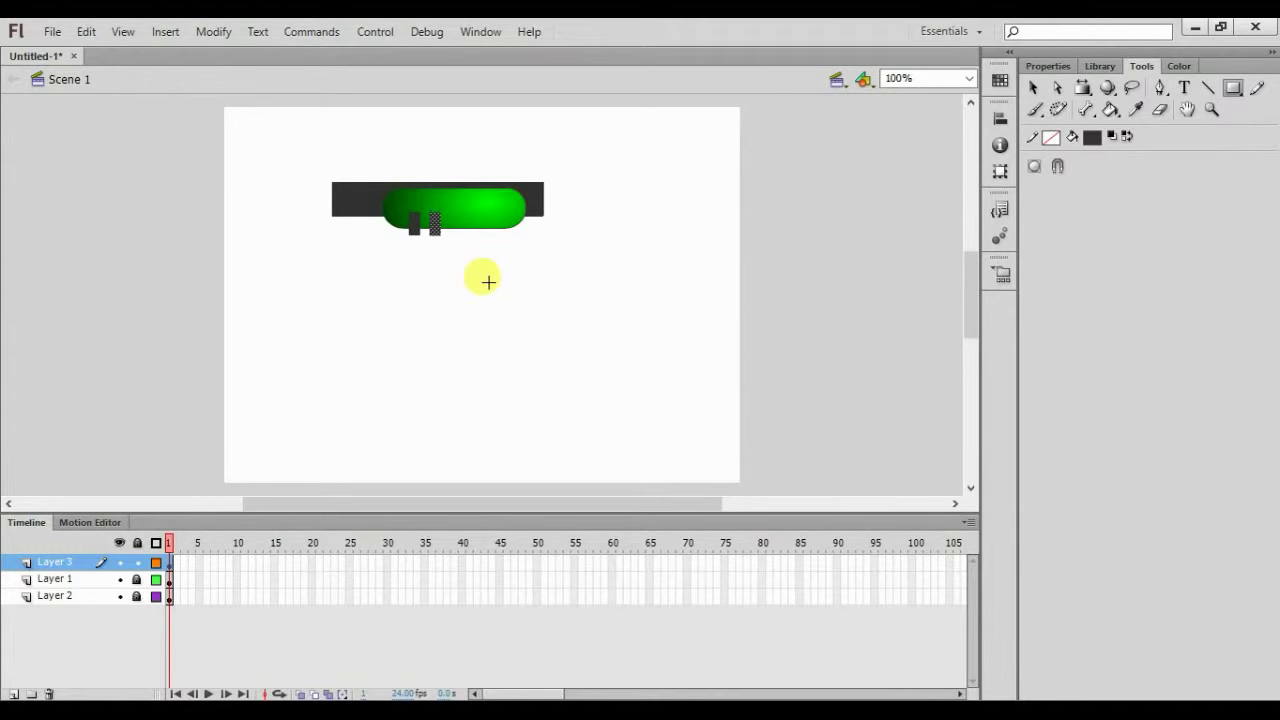
Paste a third small rectangle and align it in the row, to the right of the second one
key(ctrl+v)
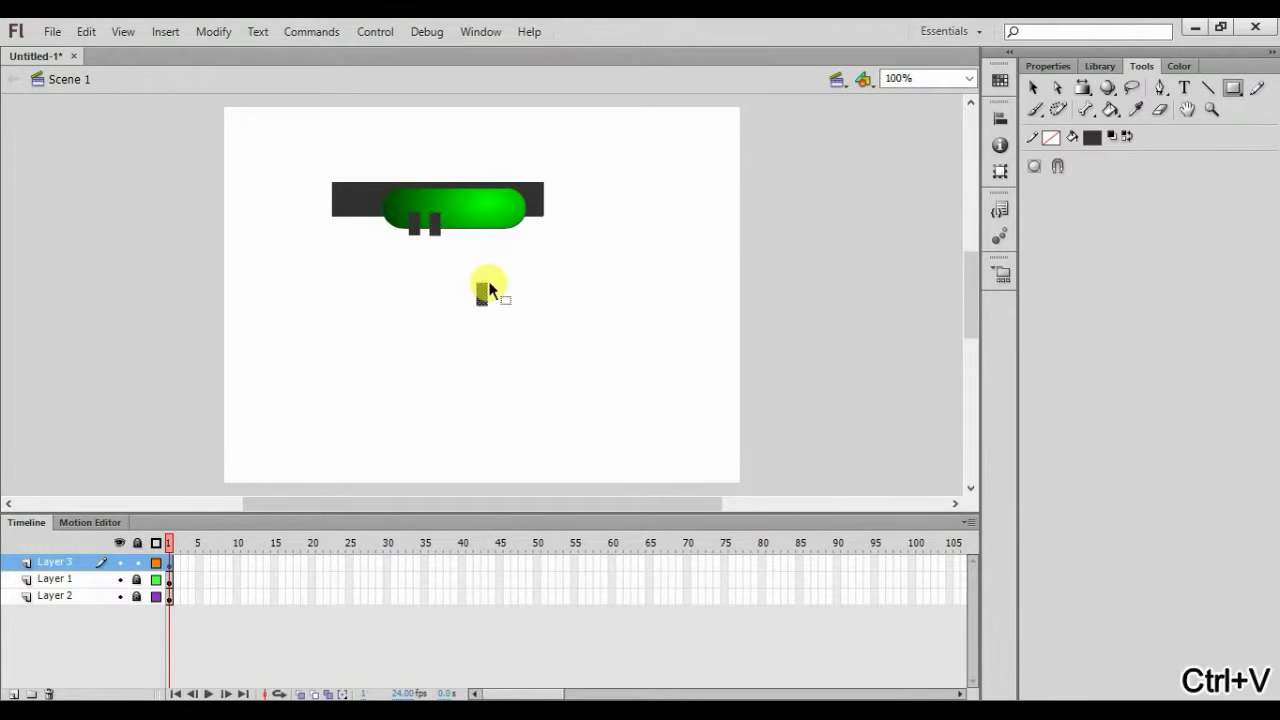
key(shift+Up)
key(shift+Up)
key(shift+Up)
key(shift+Up)
key(shift+Up)
key(shift+Up)
key(shift+Up)
key(shift+Left)
key(shift+Left)
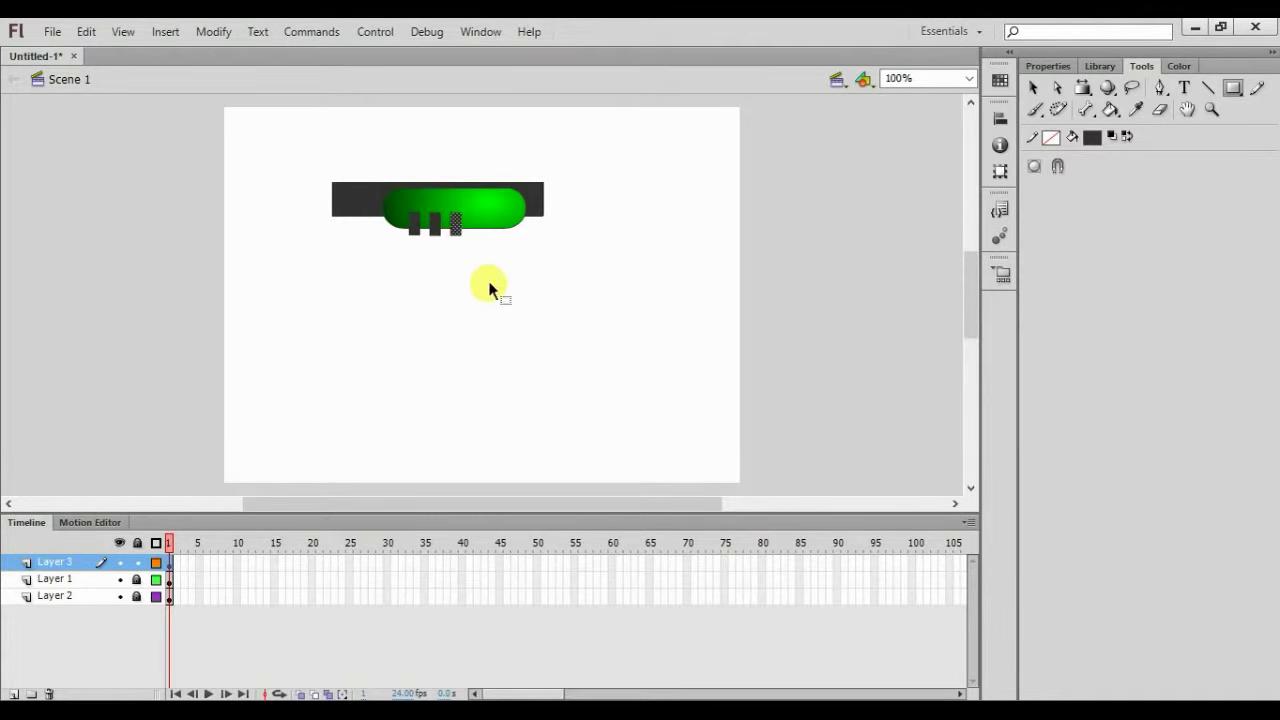
Paste a fourth small rectangle and move it up into the row beside the third
key(ctrl+v)
key(shift+Up)
key(shift+Up)
key(shift+Up)
key(shift+Up)
key(shift+Up)
key(shift+Up)
Paste a fifth small rectangle at the right end of the row and even out the last pieces' alignment
key(ctrl+v)
key(shift+Up)
key(shift+Up)
key(shift+Up)
key(shift+Up)
key(shift+Up)
key(shift+Right)
key(shift+Up)
key(shift+Up)
key(v)
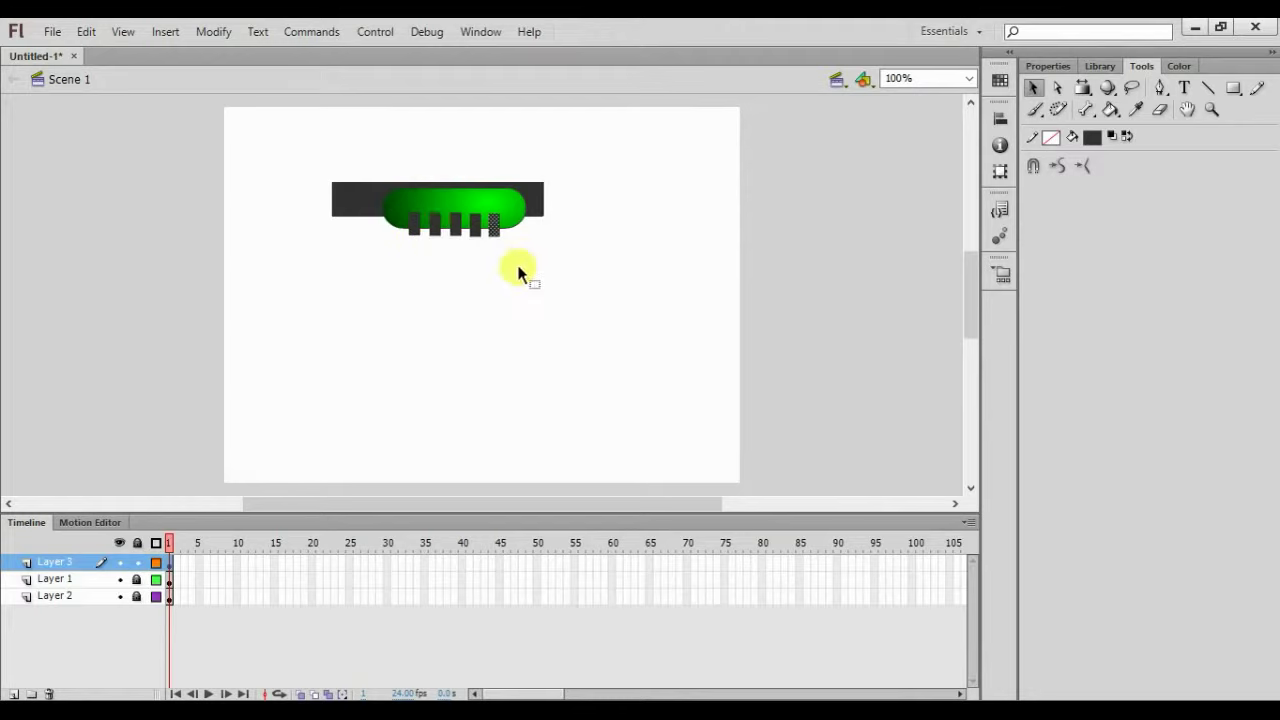
drag(487, 230, 494, 237)
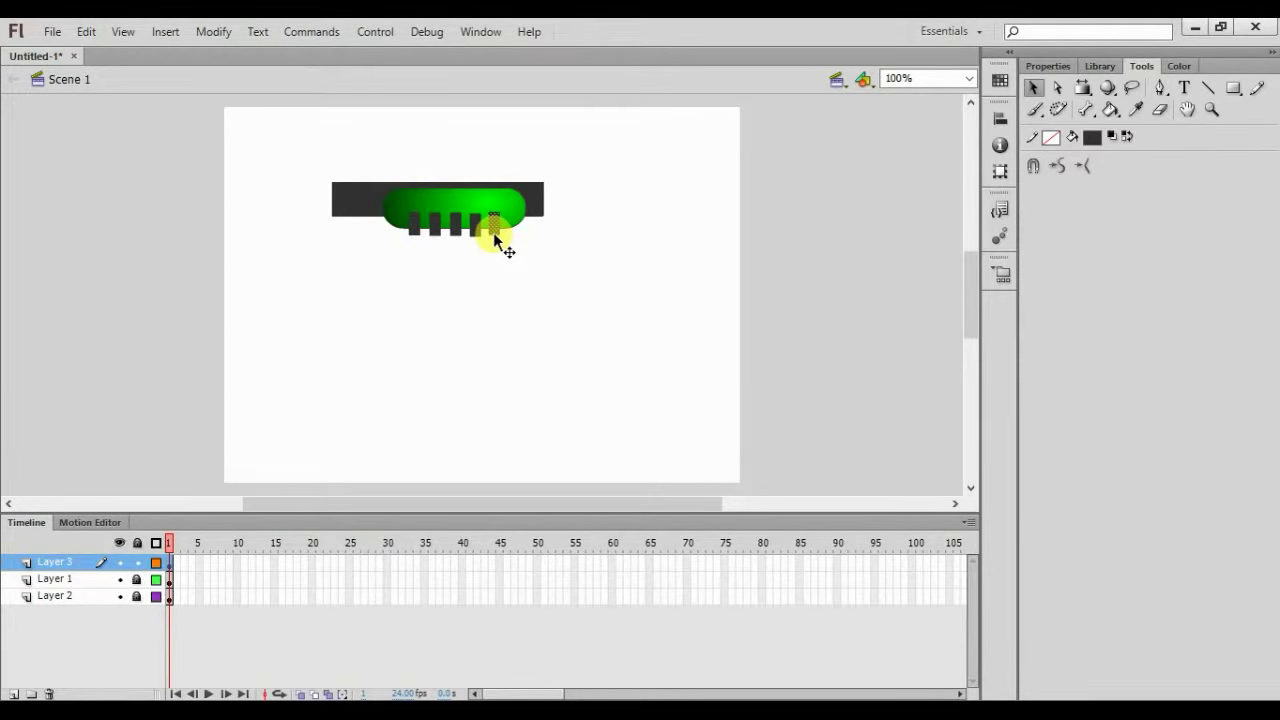
drag(503, 245, 478, 238)
click(515, 262)
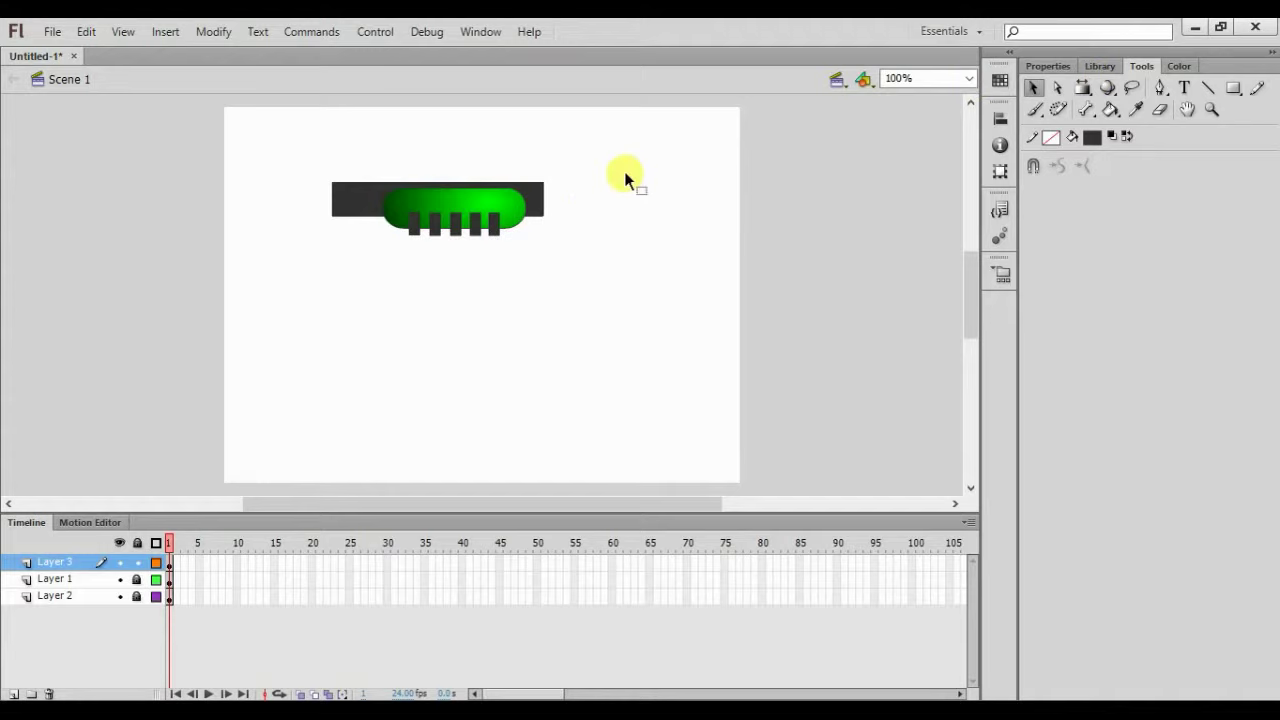
Paste another small rectangle and place it at the right end of the dark gray bar, protruding slightly past its edge
key(ctrl+v)
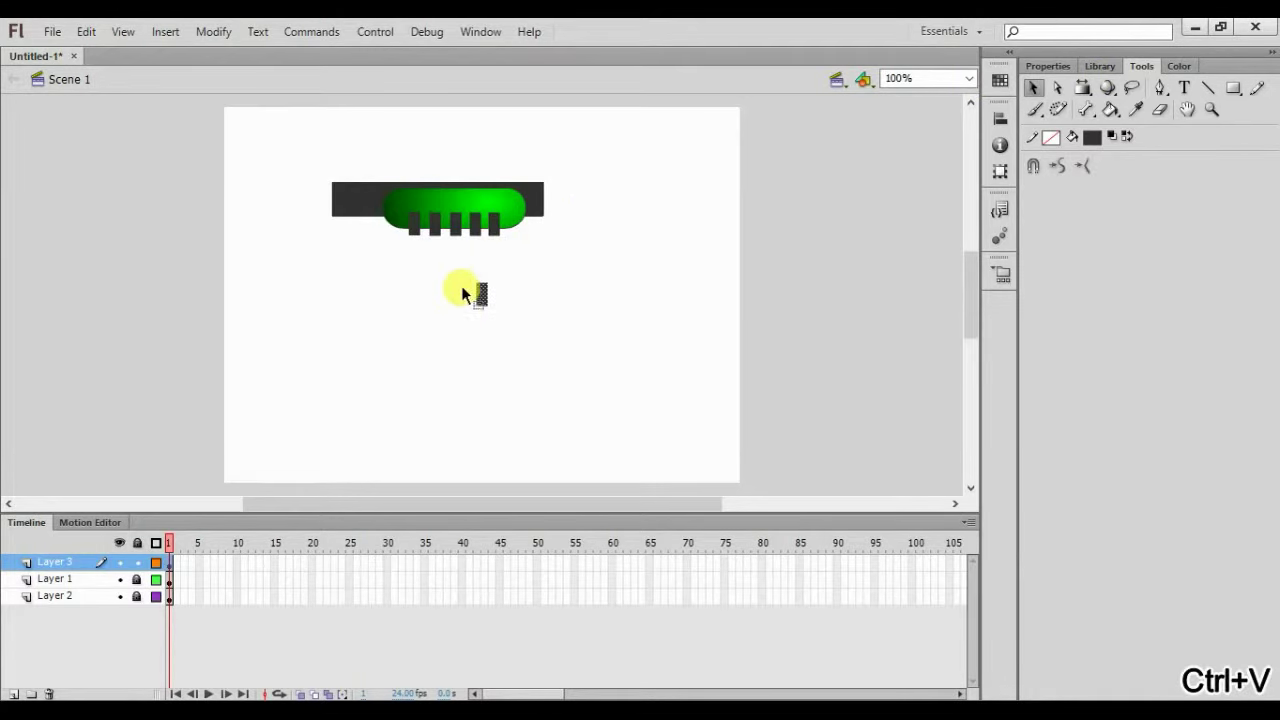
key(Right)
key(Right)
key(Right)
key(Right)
key(shift+Right)
key(shift+Up)
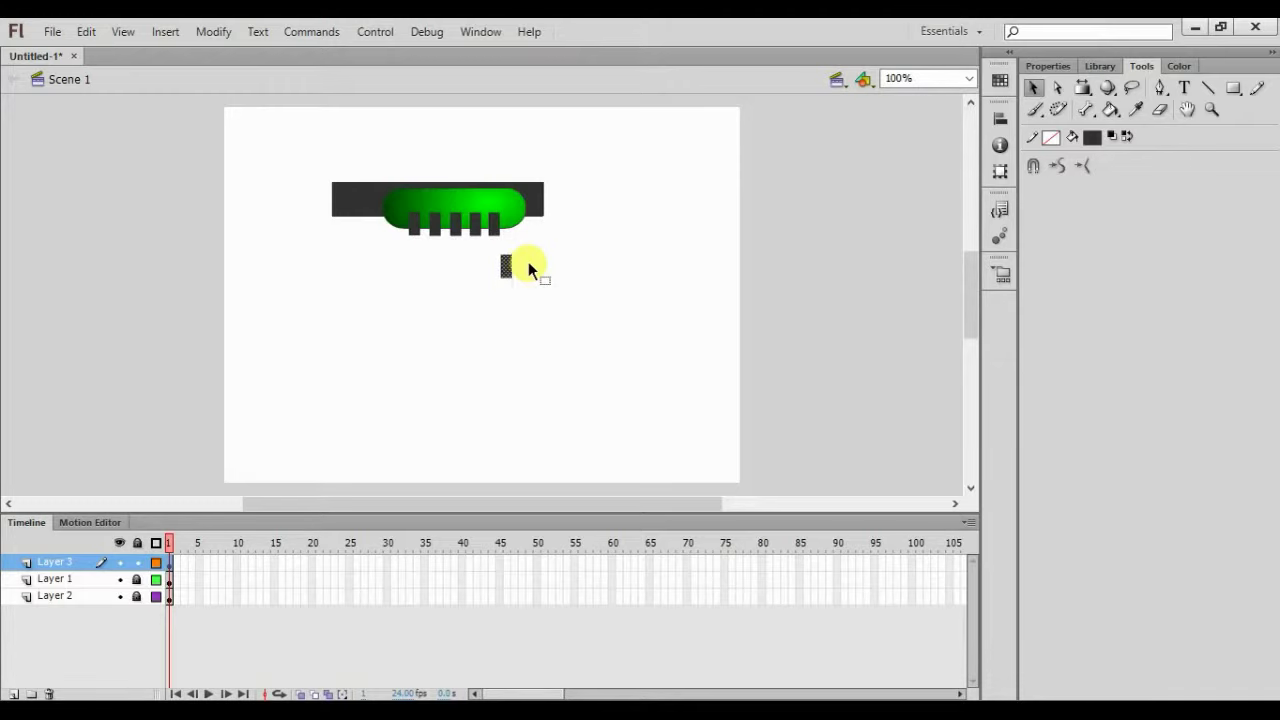
key(shift+Up)
key(shift+Right)
key(shift+Right)
key(shift+Up)
key(q)
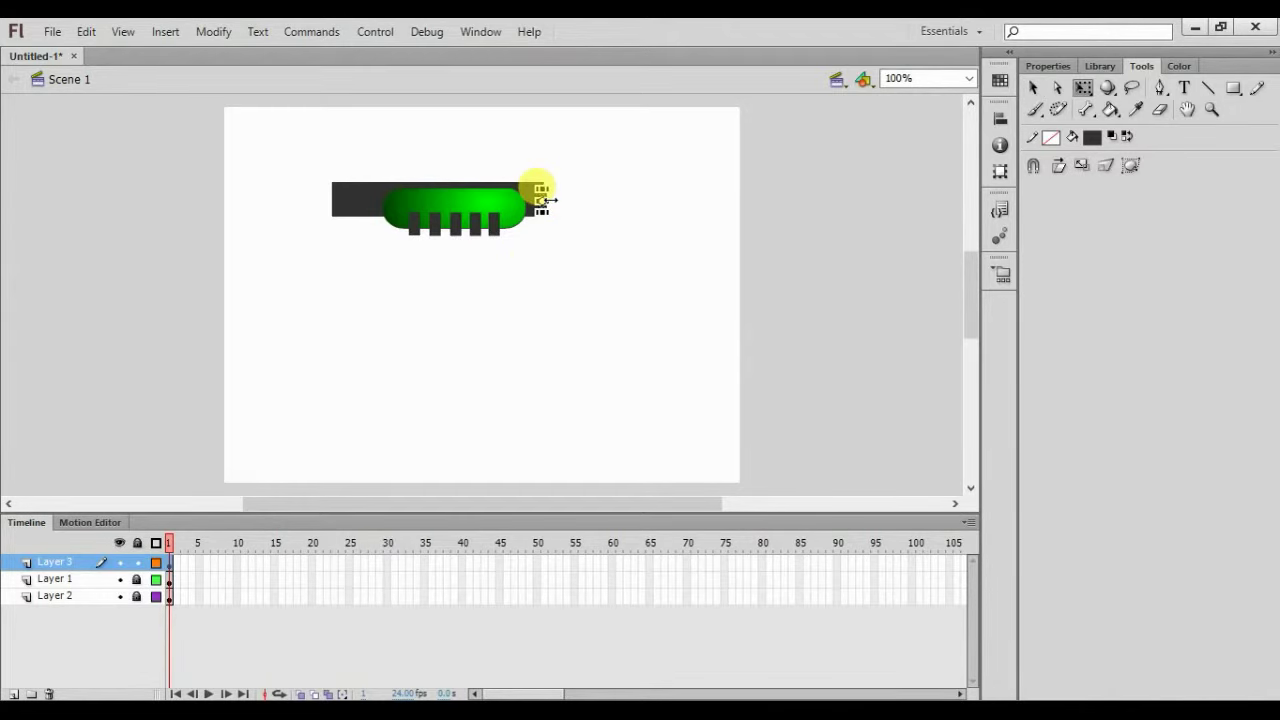
click(536, 274)
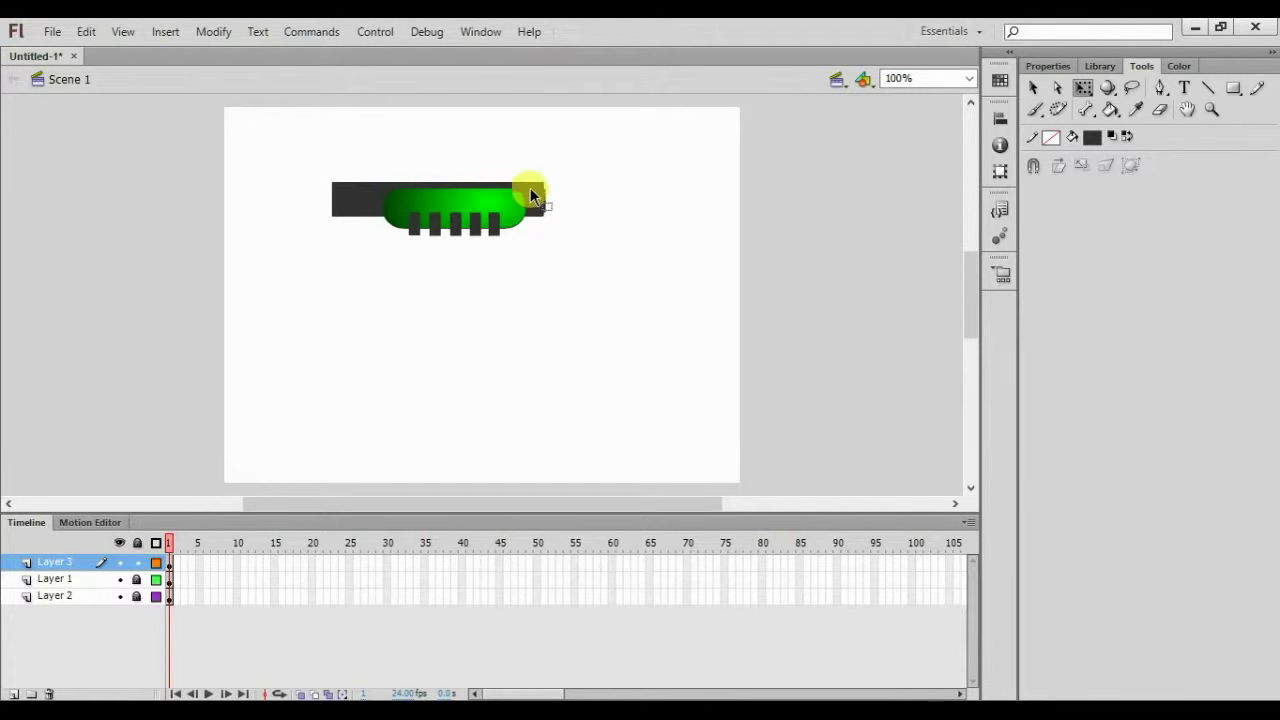
click(561, 231)
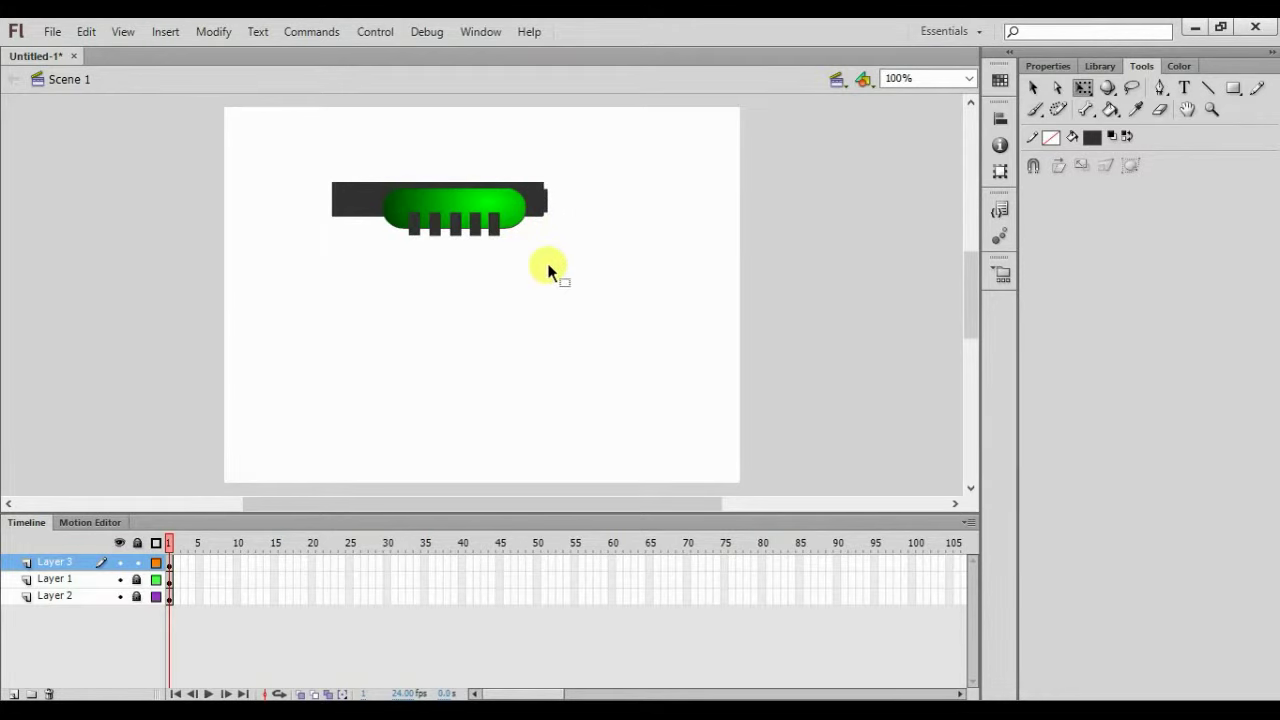
Paste another small rectangle and place it beneath the right end of the dark gray bar, hanging from the bar's lower edge
key(ctrl+v)
key(Up)
key(Right)
key(Up)
key(Right)
key(Up)
key(Right)
key(Up)
key(Right)
key(Up)
key(Right)
key(Up)
key(Right)
key(Up)
key(Right)
key(Up)
key(Right)
key(Up)
key(Right)
key(Up)
key(Right)
key(Up)
key(Right)
key(Up)
key(Right)
key(Up)
key(Right)
key(Up)
key(Right)
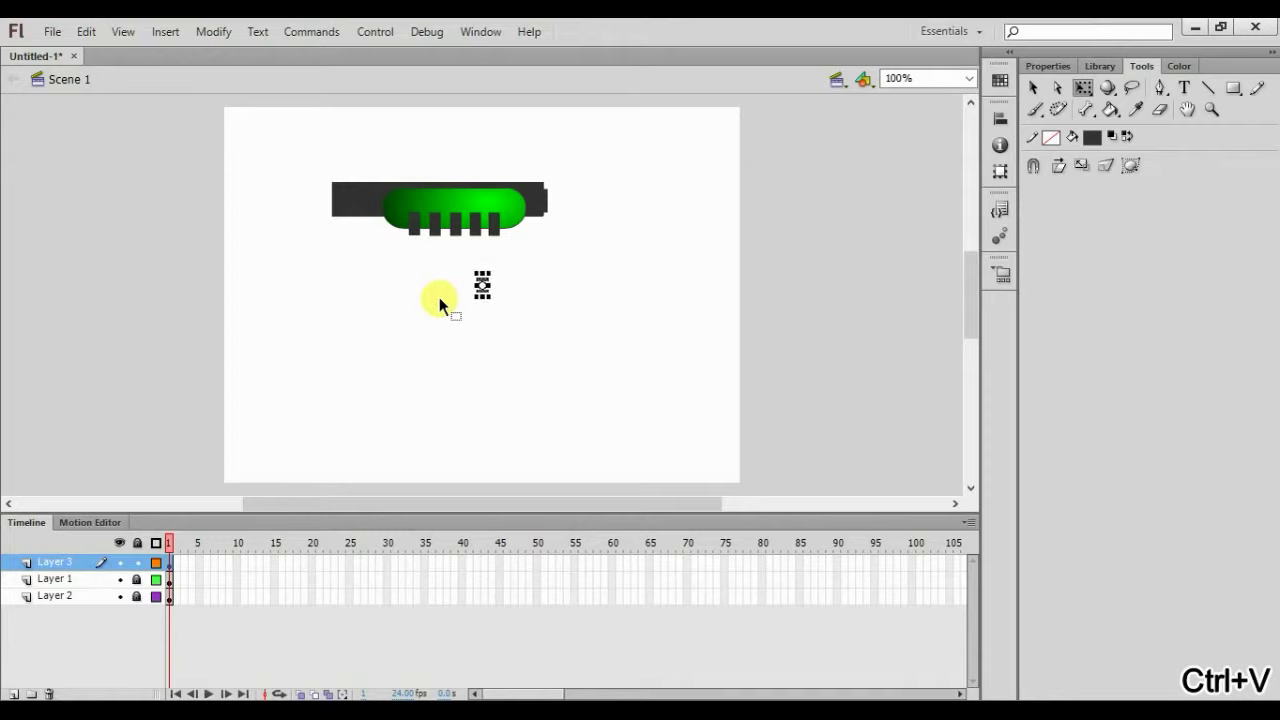
key(Up)
key(Right)
key(Up)
key(Right)
key(Up)
key(Right)
key(Up)
key(Right)
key(Up)
key(Right)
key(Up)
key(Right)
key(Up)
key(Right)
key(Up)
key(Right)
key(Up)
key(Right)
key(Up)
key(Right)
key(Up)
key(Up)
key(Up)
key(Up)
key(Up)
key(Up)
key(Up)
key(Up)
key(Up)
key(Up)
key(Up)
key(Up)
key(Up)
key(Up)
key(Up)
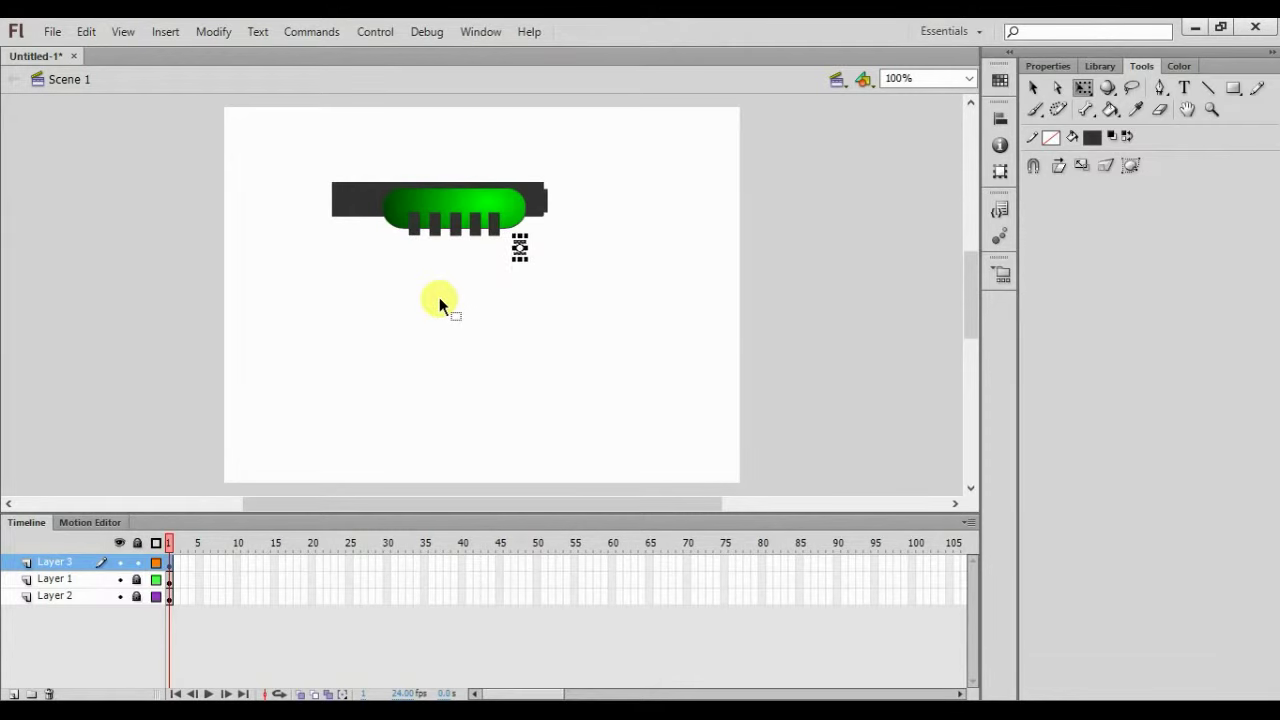
key(Right)
key(Down)
key(Right)
key(Down)
key(Right)
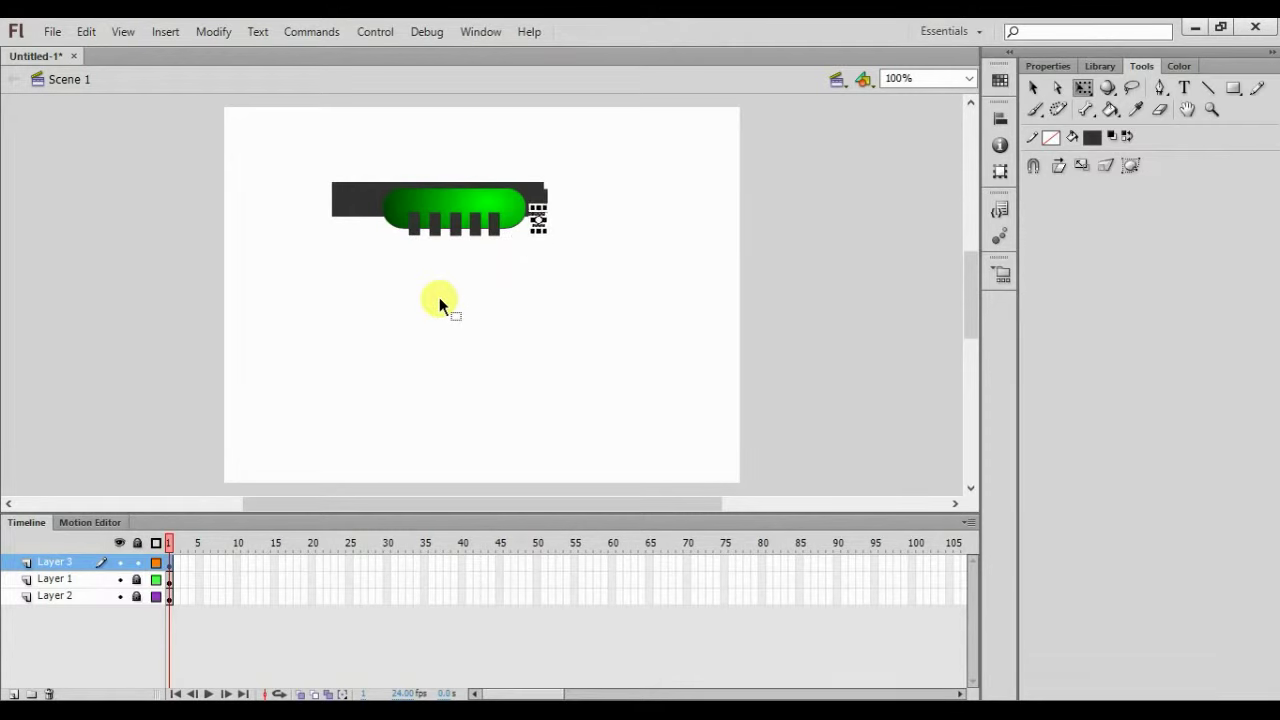
key(Down)
key(Down)
click(603, 309)
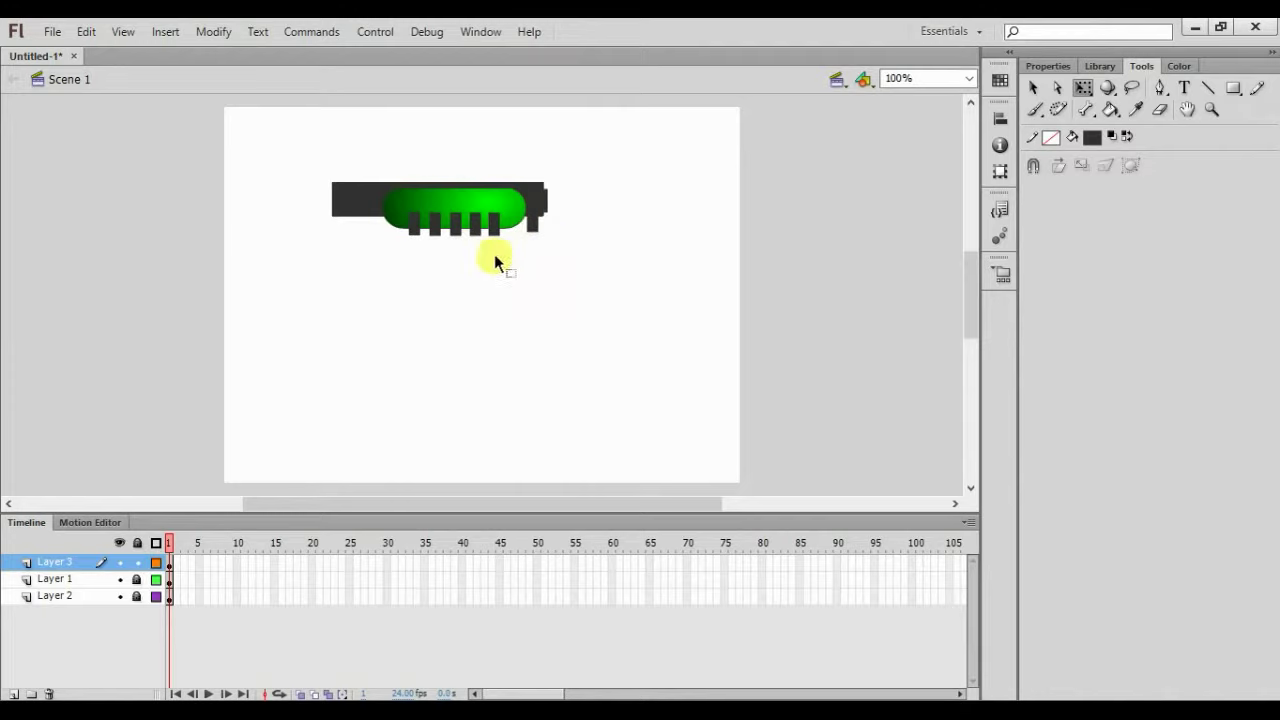
Try a line along the bottom of the small rectangles, once with a thin stroke and once with an 8.80 stroke, and undo both
key(n)
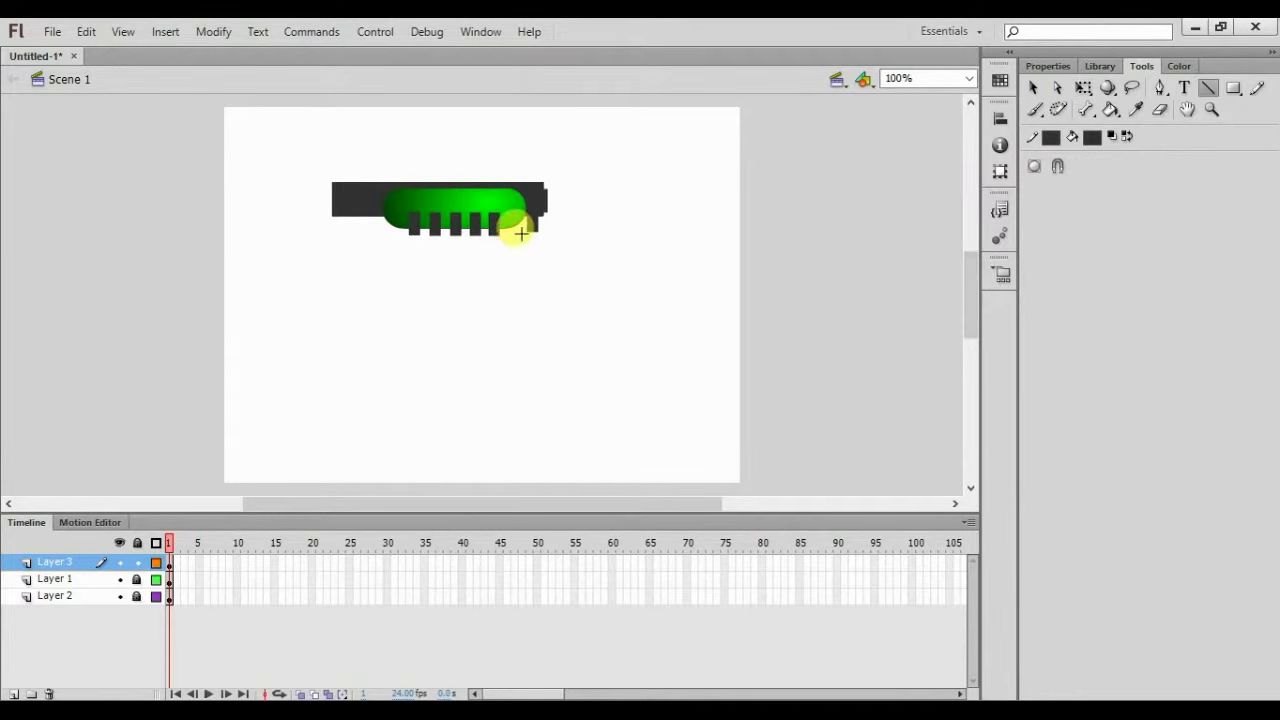
mouse_move(527, 227)
mouse_down()
mouse_move(426, 226)
mouse_move(434, 237)
mouse_up()
key(ctrl+z)
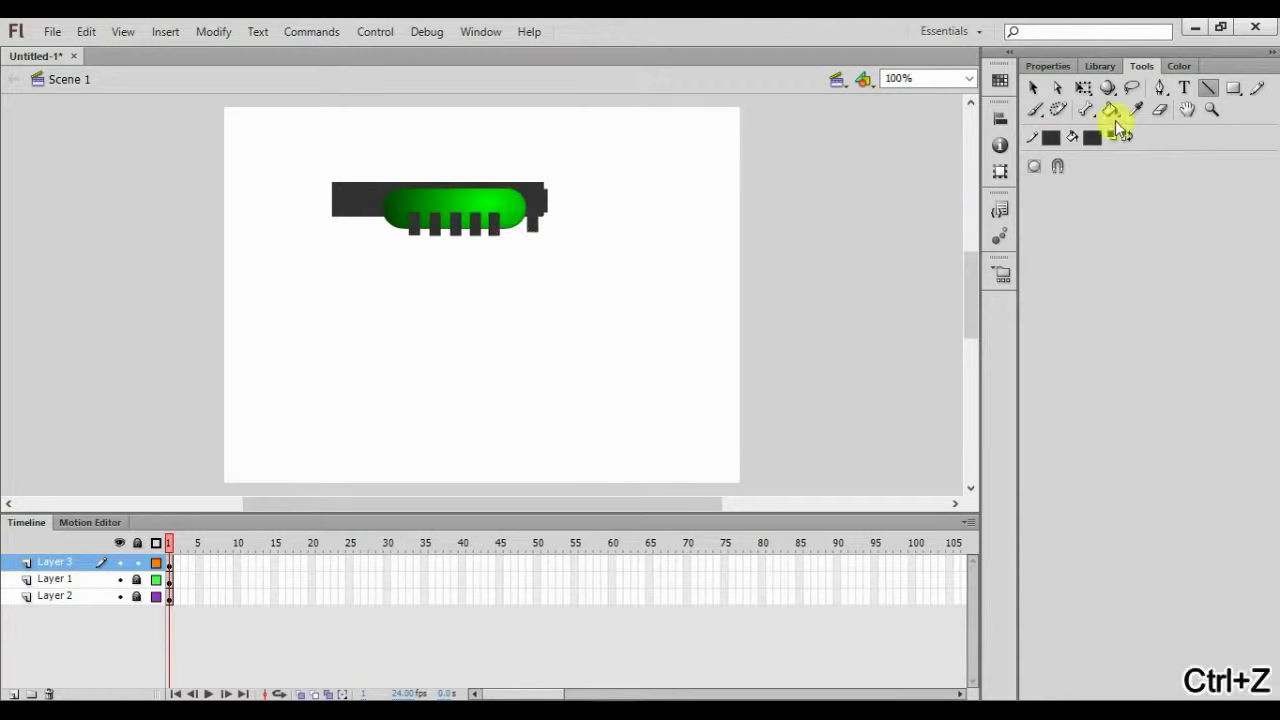
click(1047, 66)
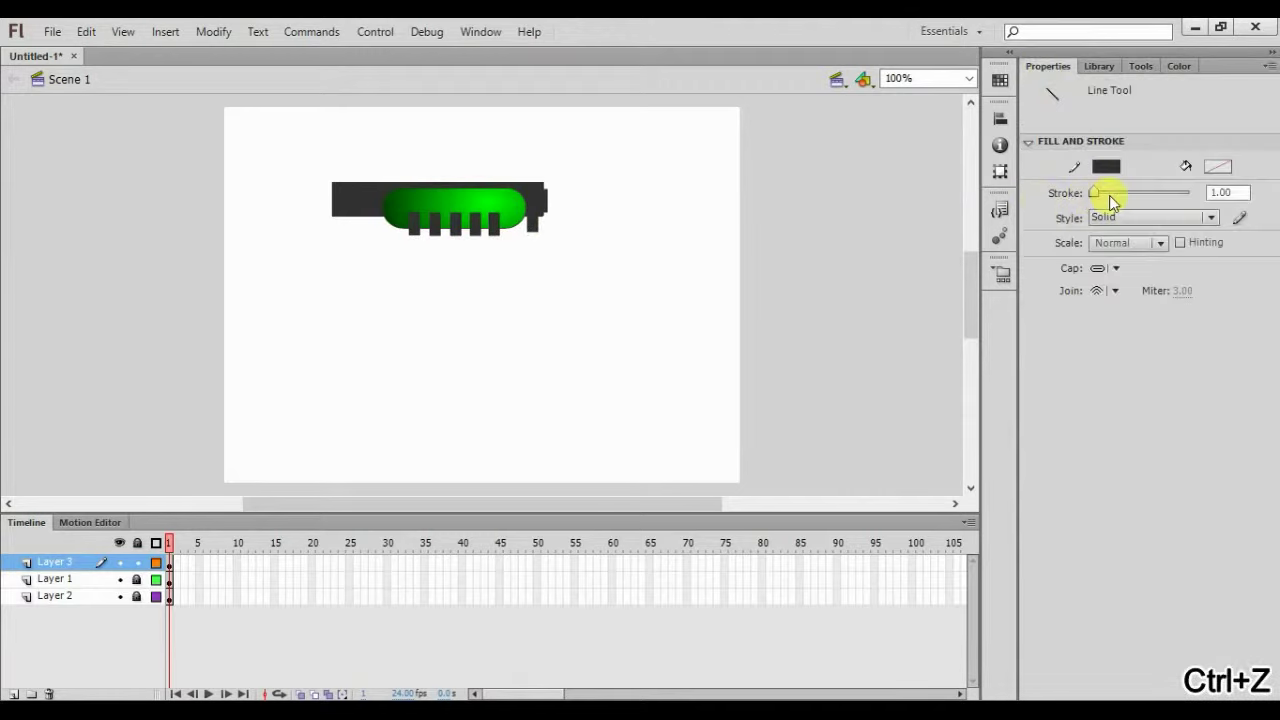
drag(1094, 192, 1097, 196)
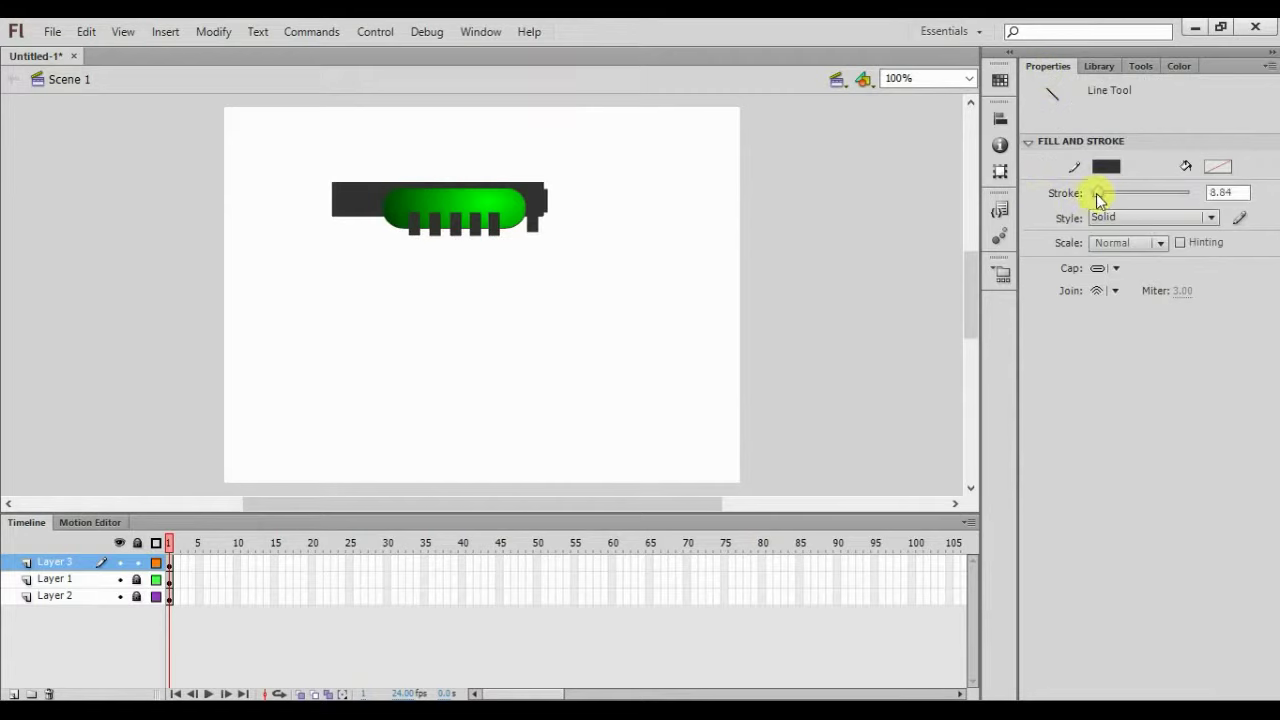
drag(536, 226, 405, 233)
drag(390, 230, 380, 231)
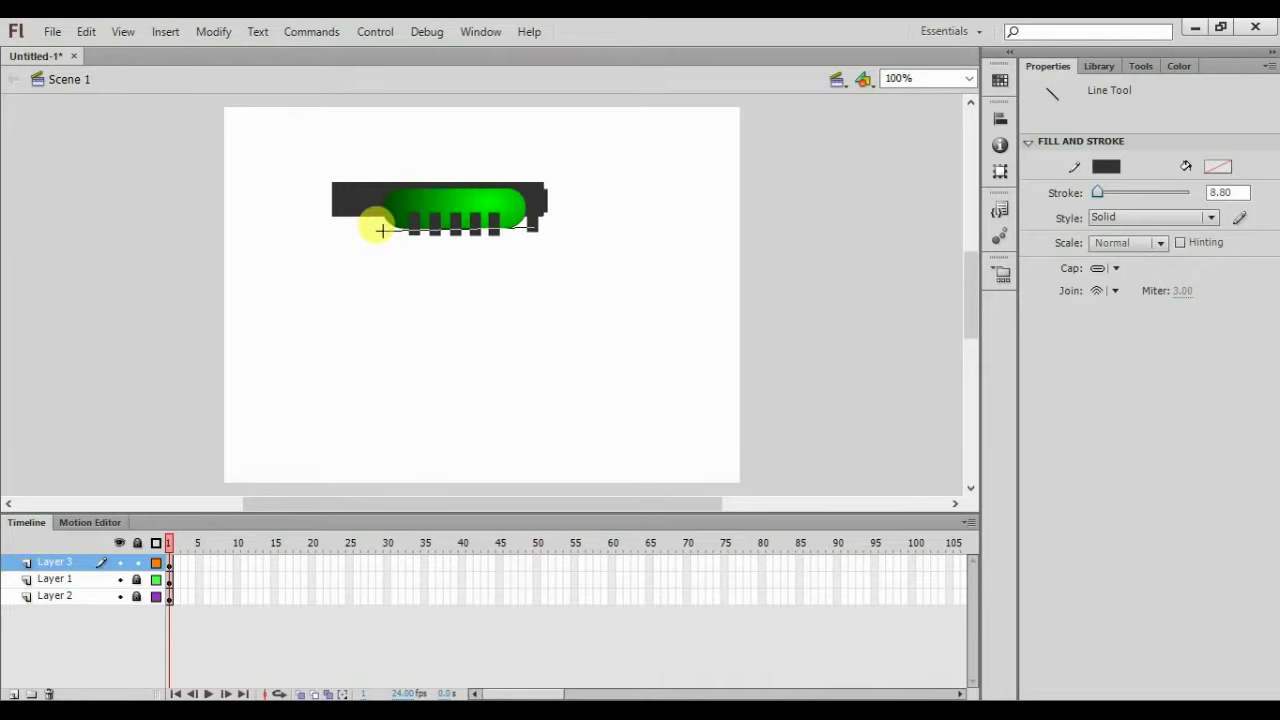
drag(381, 231, 375, 230)
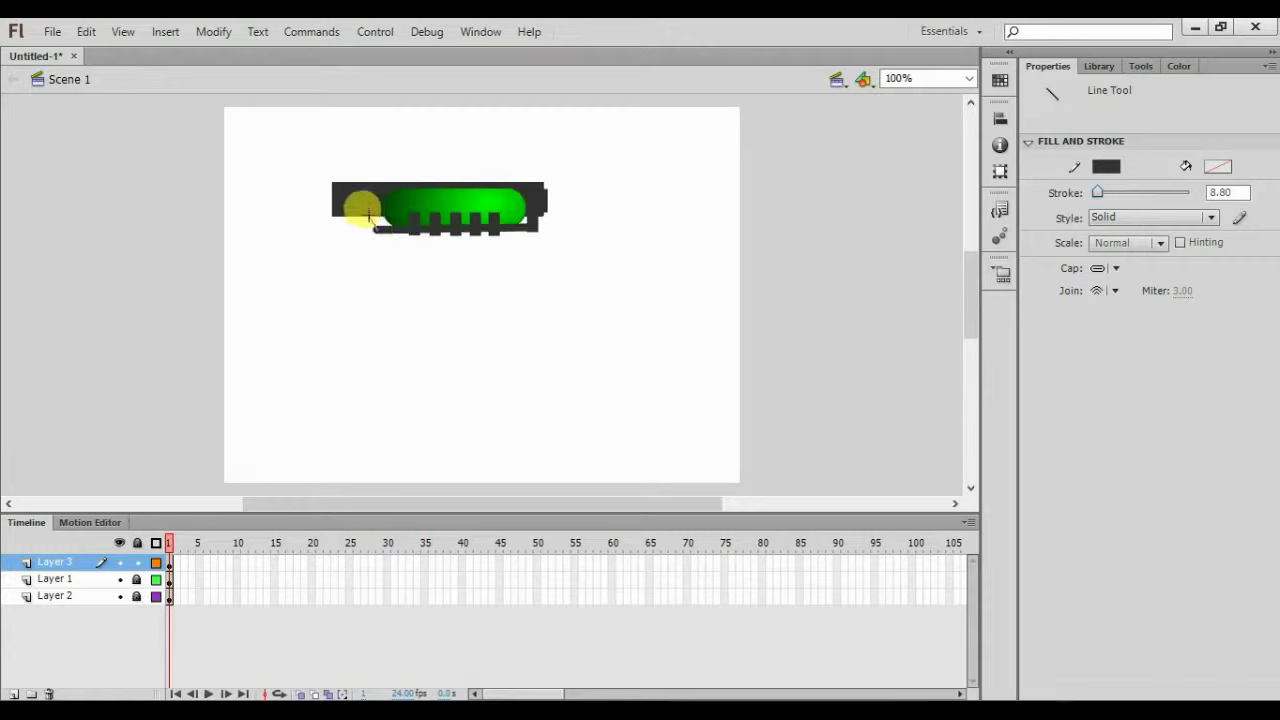
key(ctrl+z)
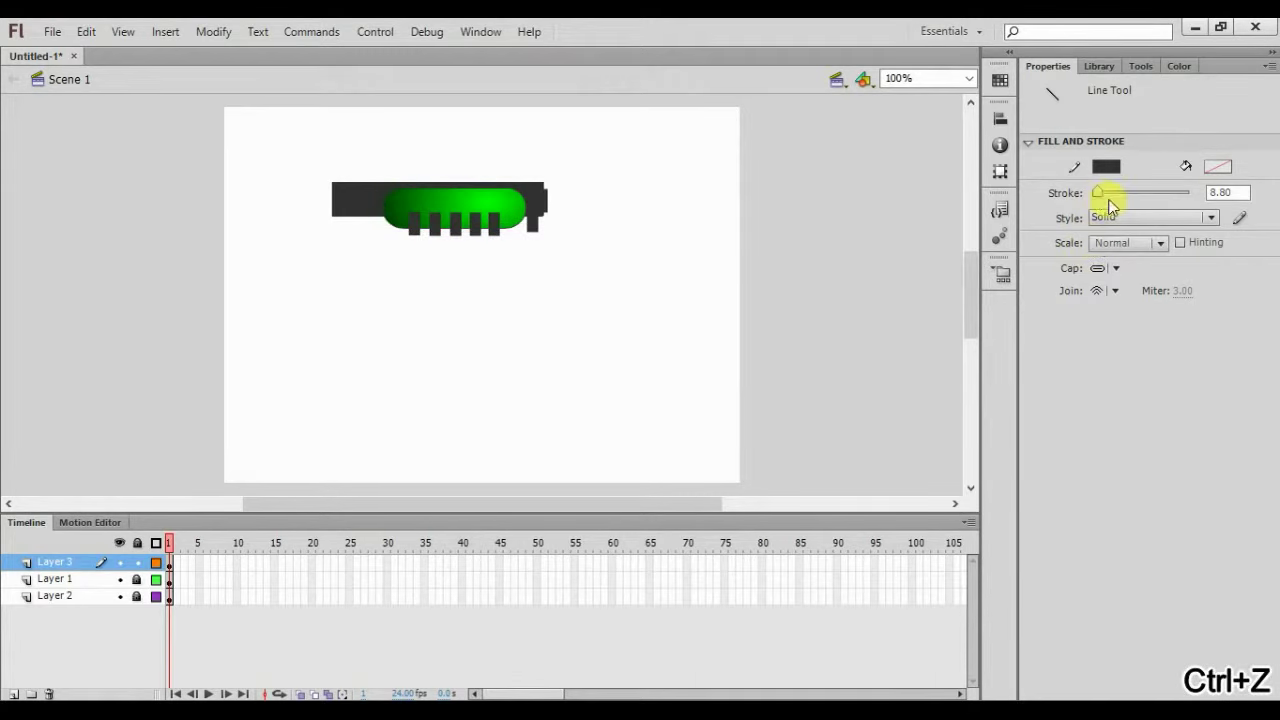
Set the line stroke to 4.85 and draw a line under the green shape from the lower right rectangle to the shape's left end
drag(1094, 198, 1095, 197)
mouse_move(528, 228)
mouse_down()
mouse_move(373, 230)
mouse_move(388, 230)
mouse_up()
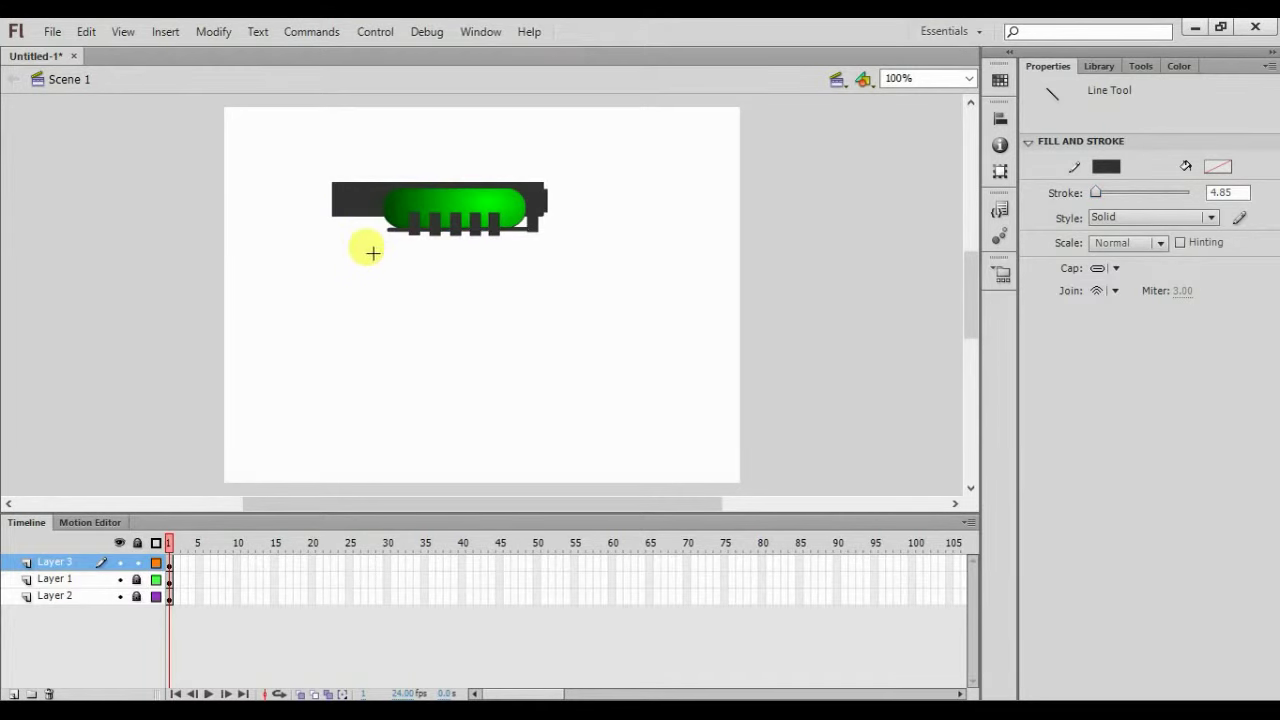
Select the line segments between the small rectangles and nudge them vertically to align with the lower right rectangle
key(v)
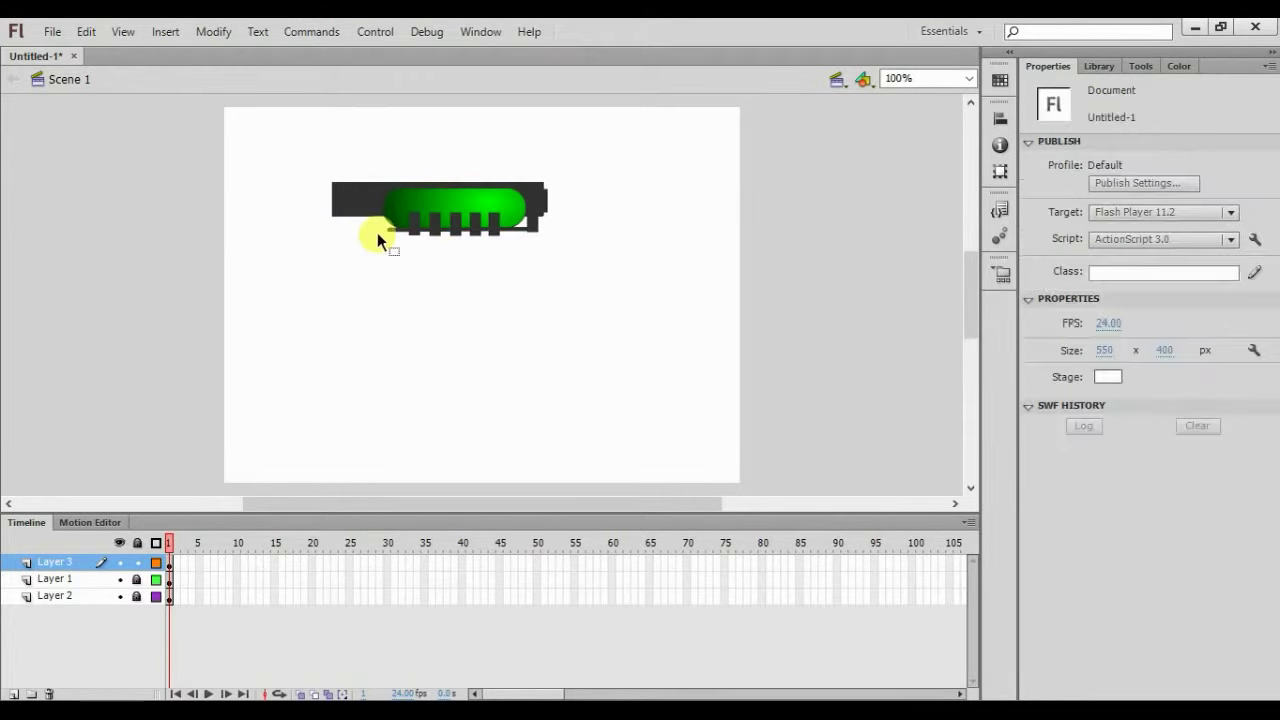
click(389, 230)
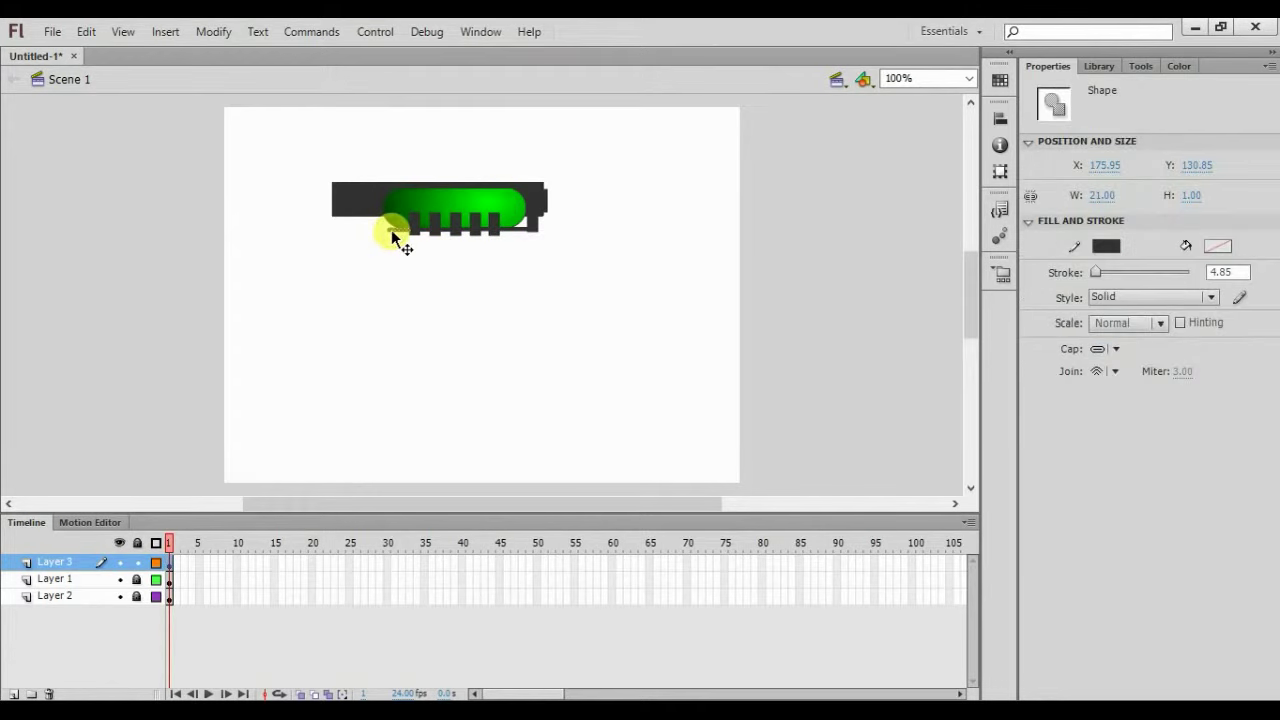
drag(421, 228, 507, 235)
key(shift+Down)
key(Up)
key(Up)
key(Up)
key(Up)
key(Up)
key(Up)
key(Up)
key(Up)
key(Up)
click(522, 256)
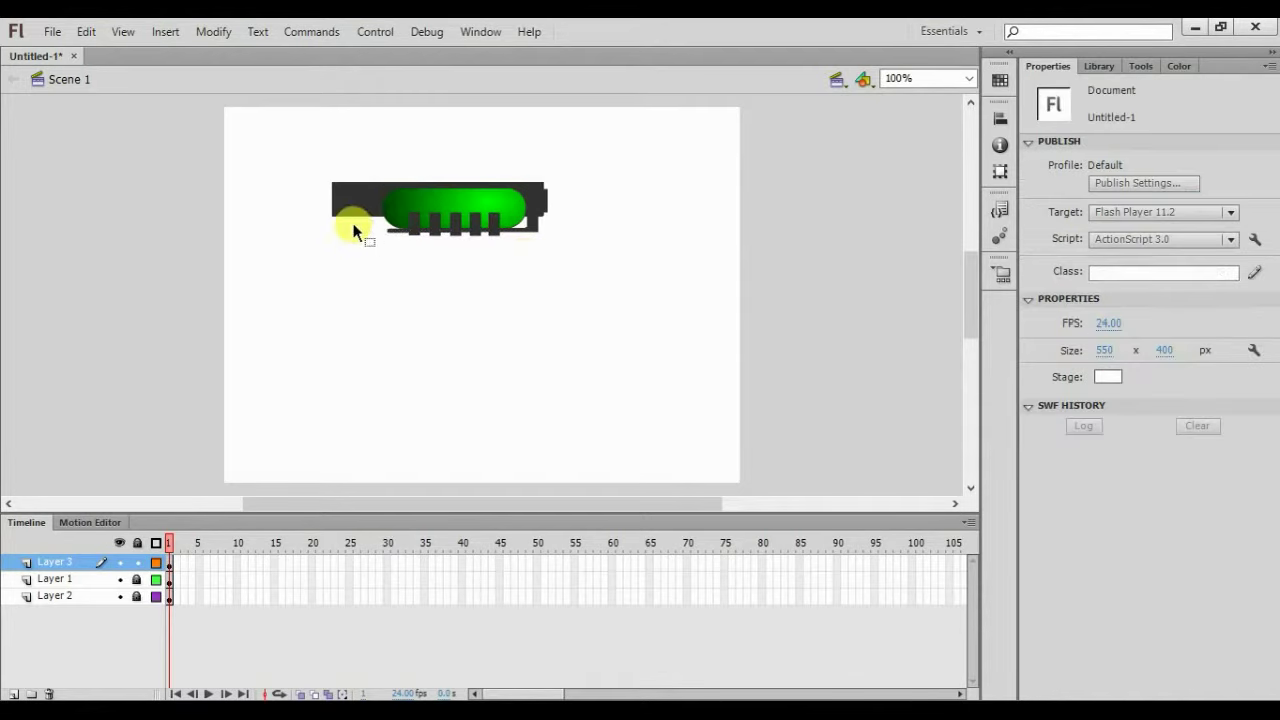
Lock Layer 3 and add a new layer above it
click(137, 562)
click(15, 692)
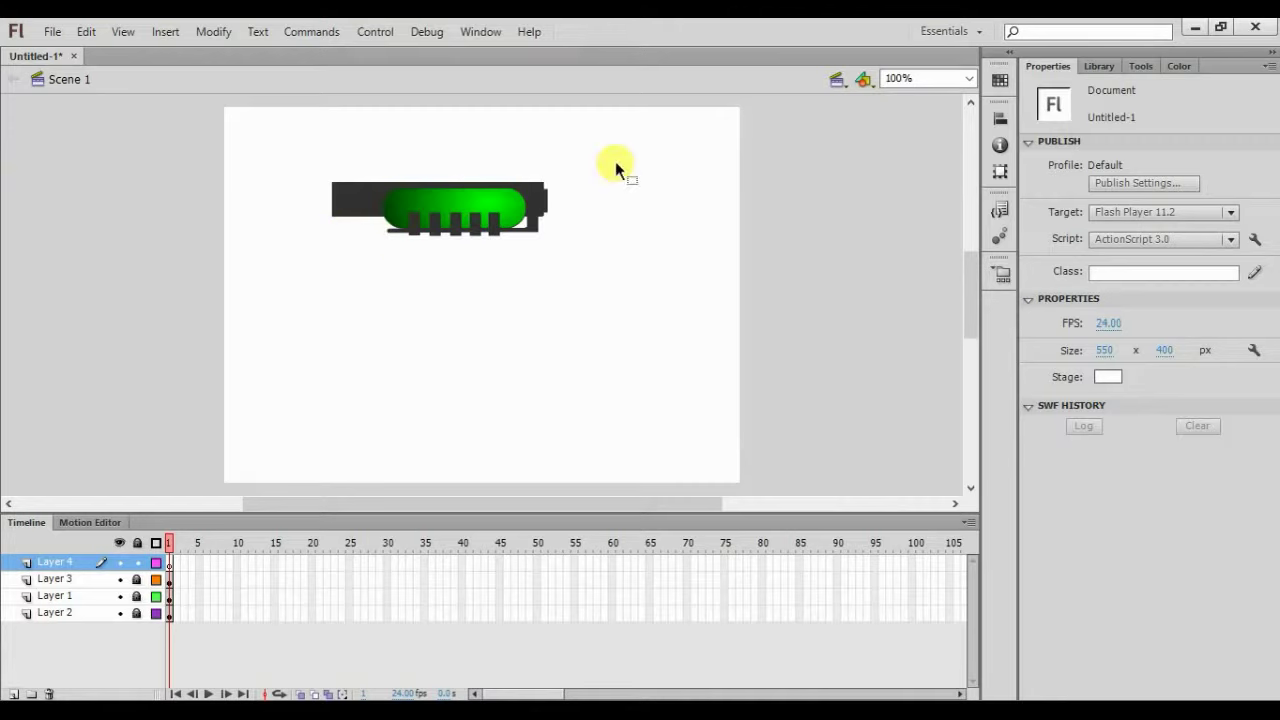
Draw a dark gray outline with a slanted right side beneath the left end of the bar, leaving its top edge open
click(1141, 65)
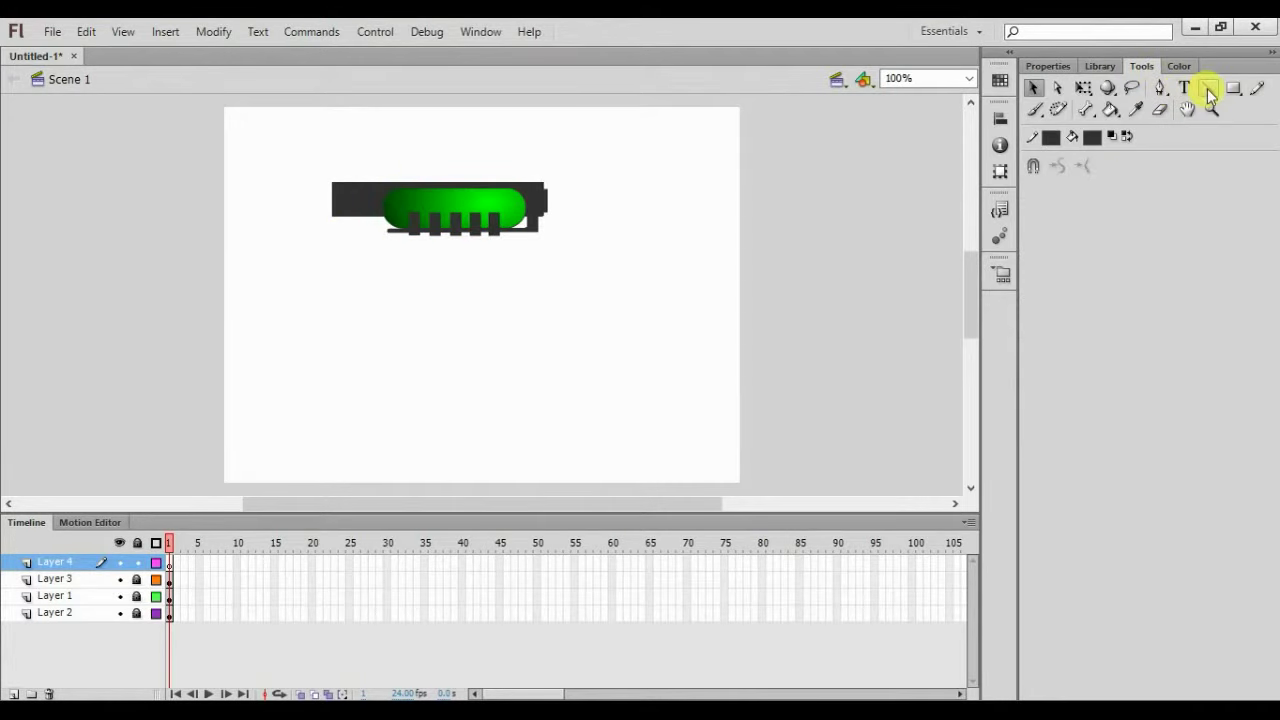
click(1208, 89)
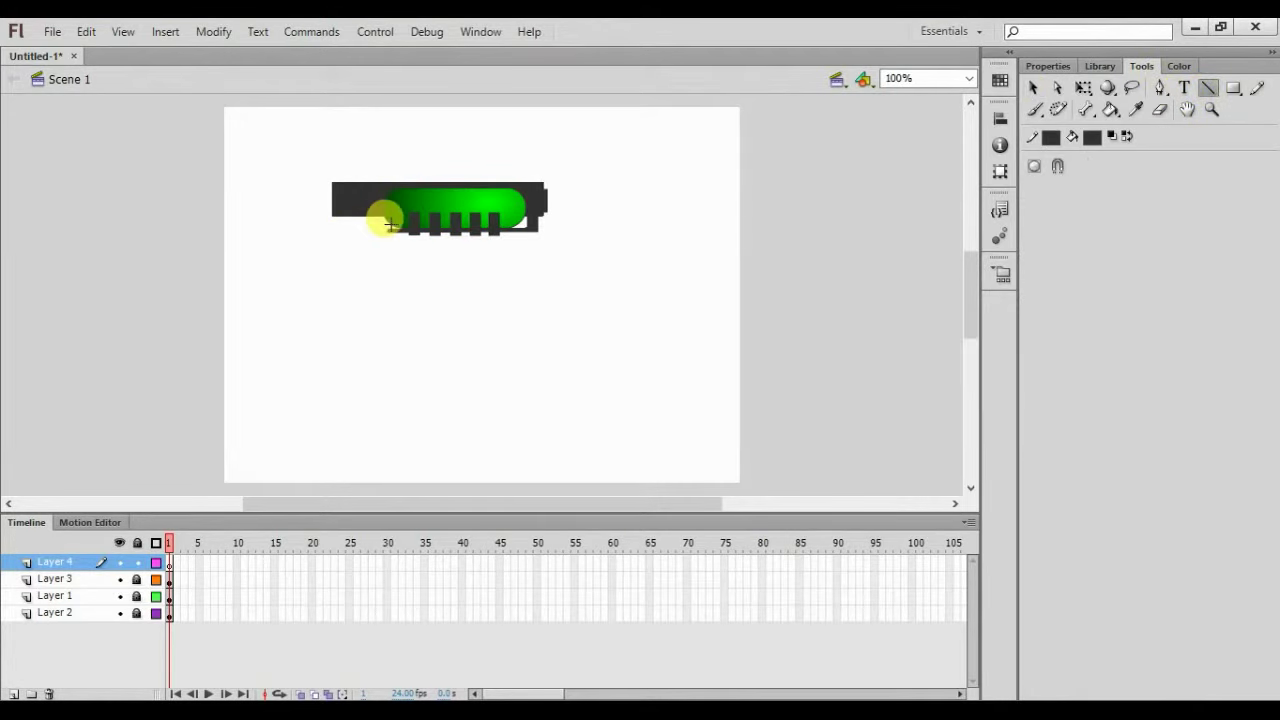
drag(549, 201, 545, 211)
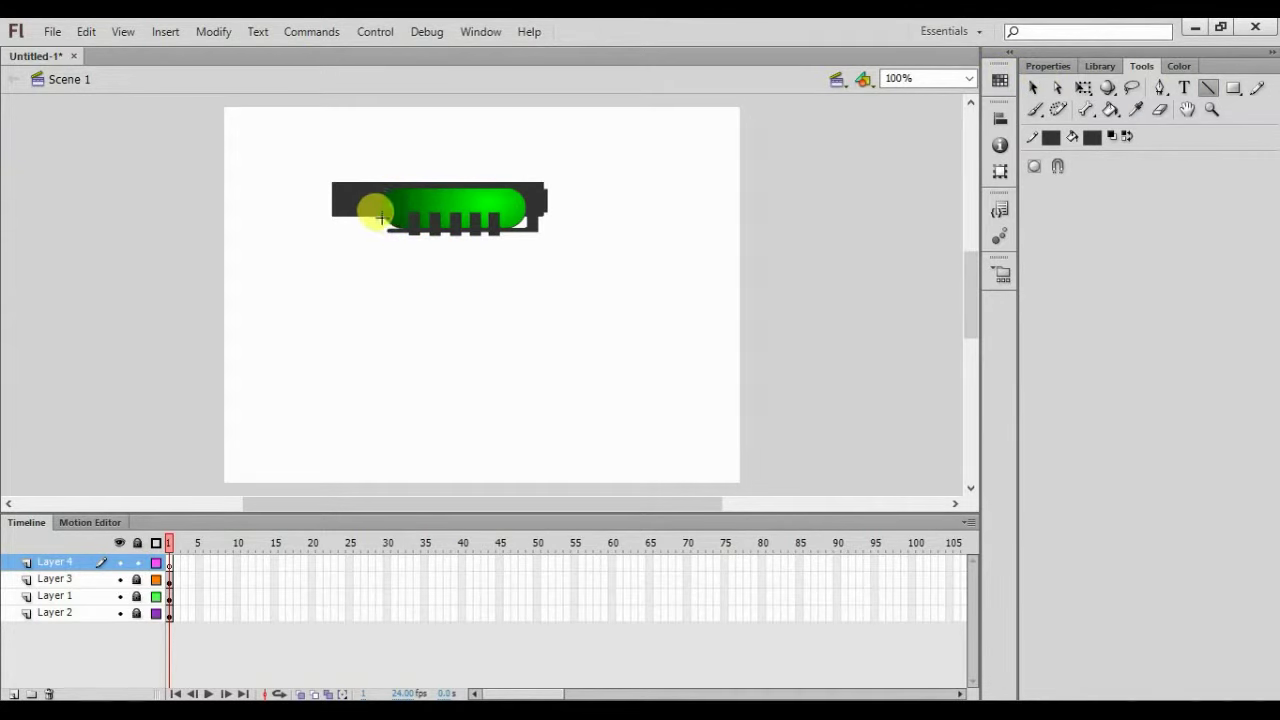
drag(382, 216, 332, 240)
drag(332, 240, 382, 218)
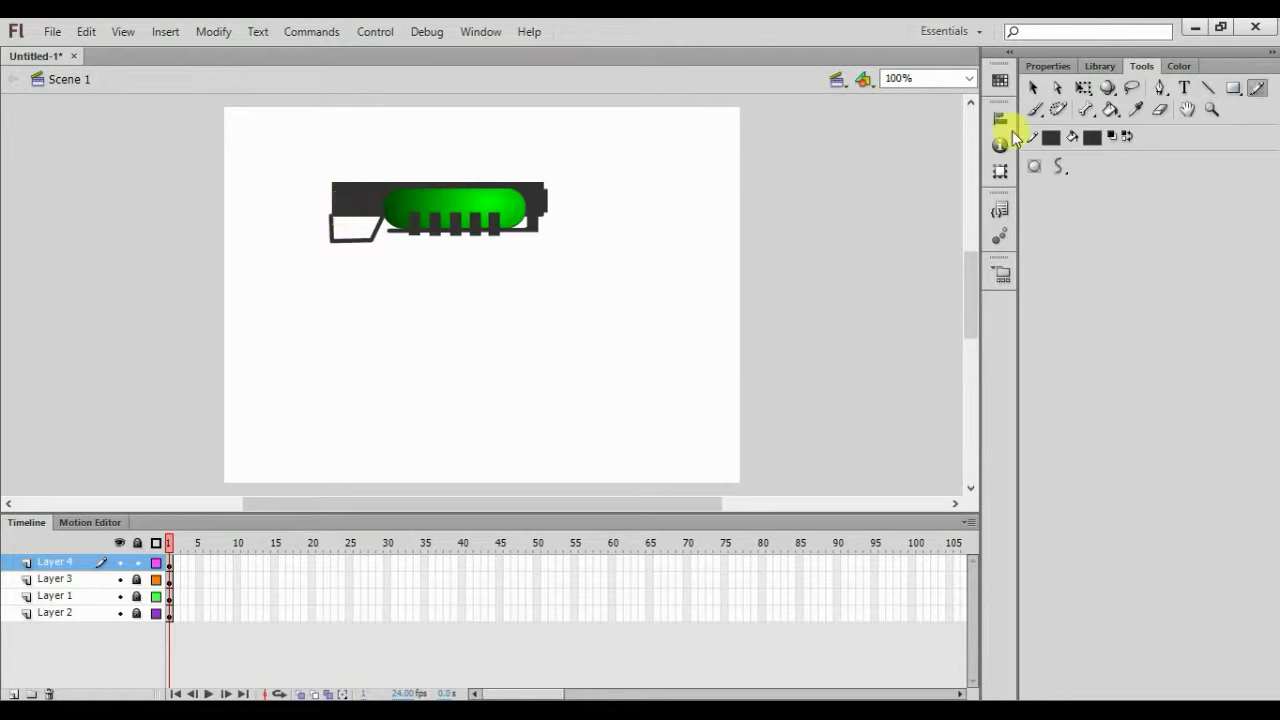
Draw a divider line inside the slanted outline and bend it into a curve from the bar down to the outline's bottom edge
click(1210, 90)
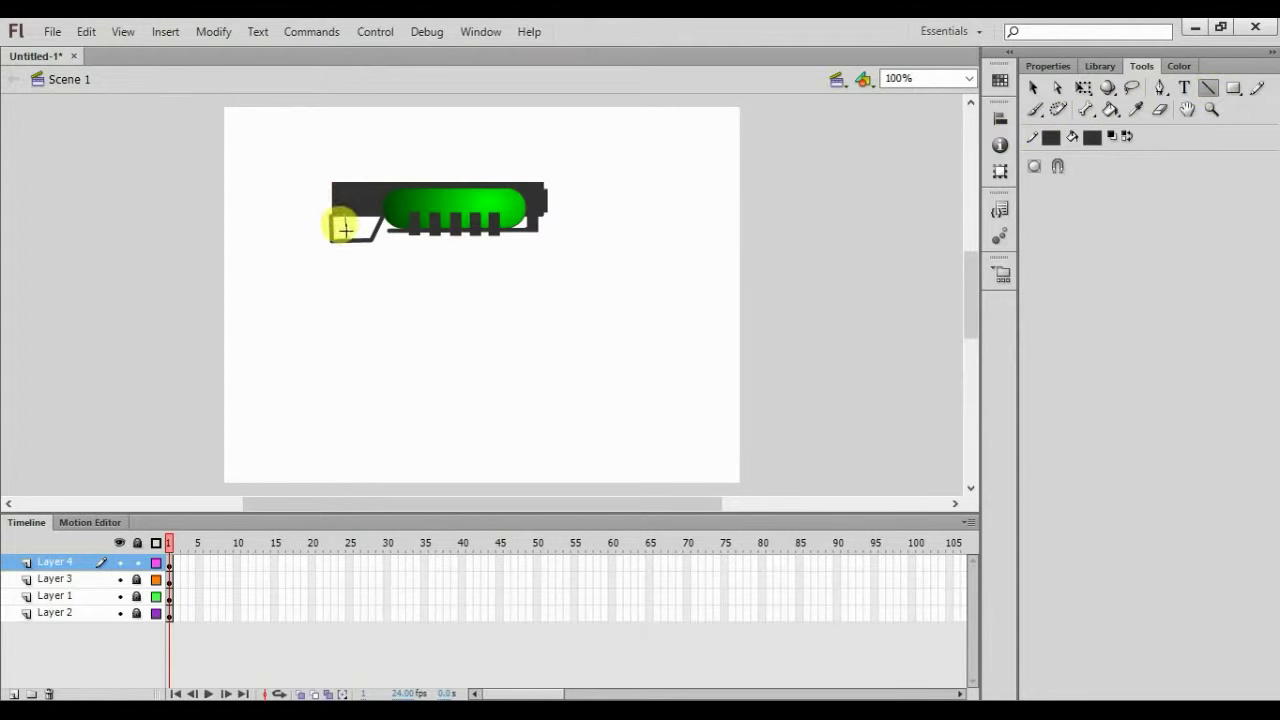
mouse_move(340, 226)
mouse_down()
mouse_move(380, 240)
mouse_move(377, 230)
mouse_up()
key(k)
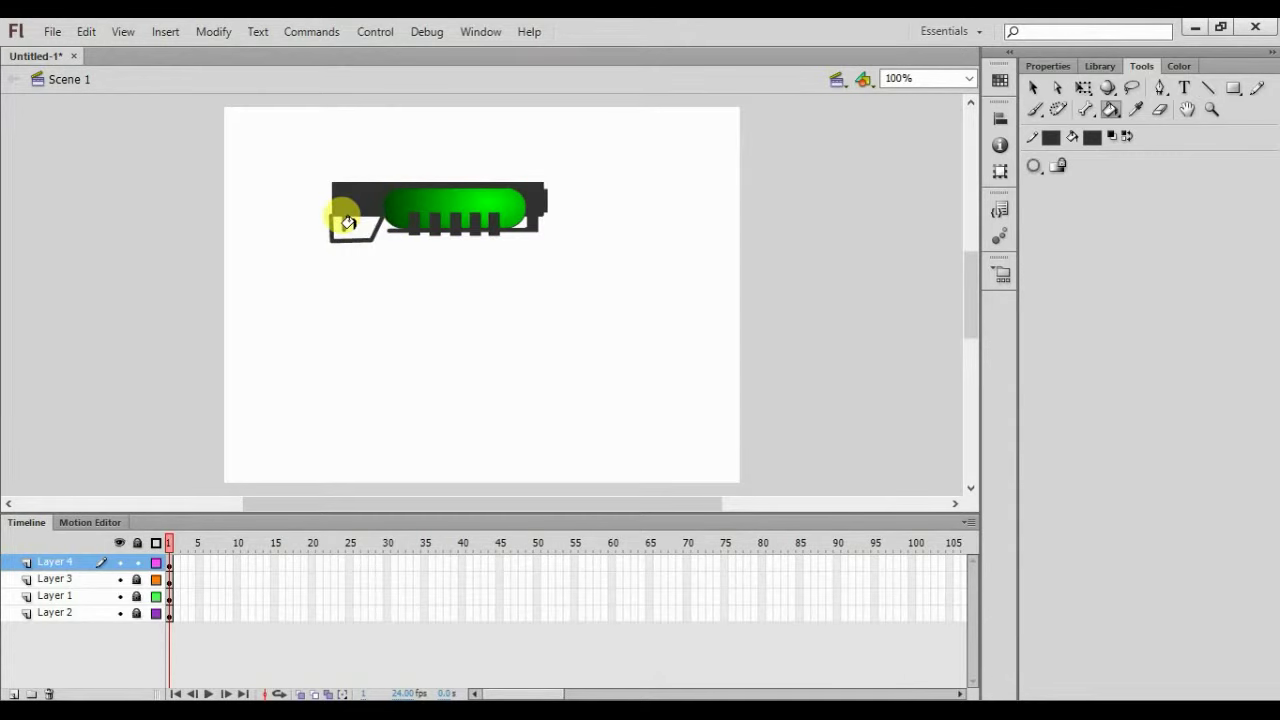
click(348, 222)
key(v)
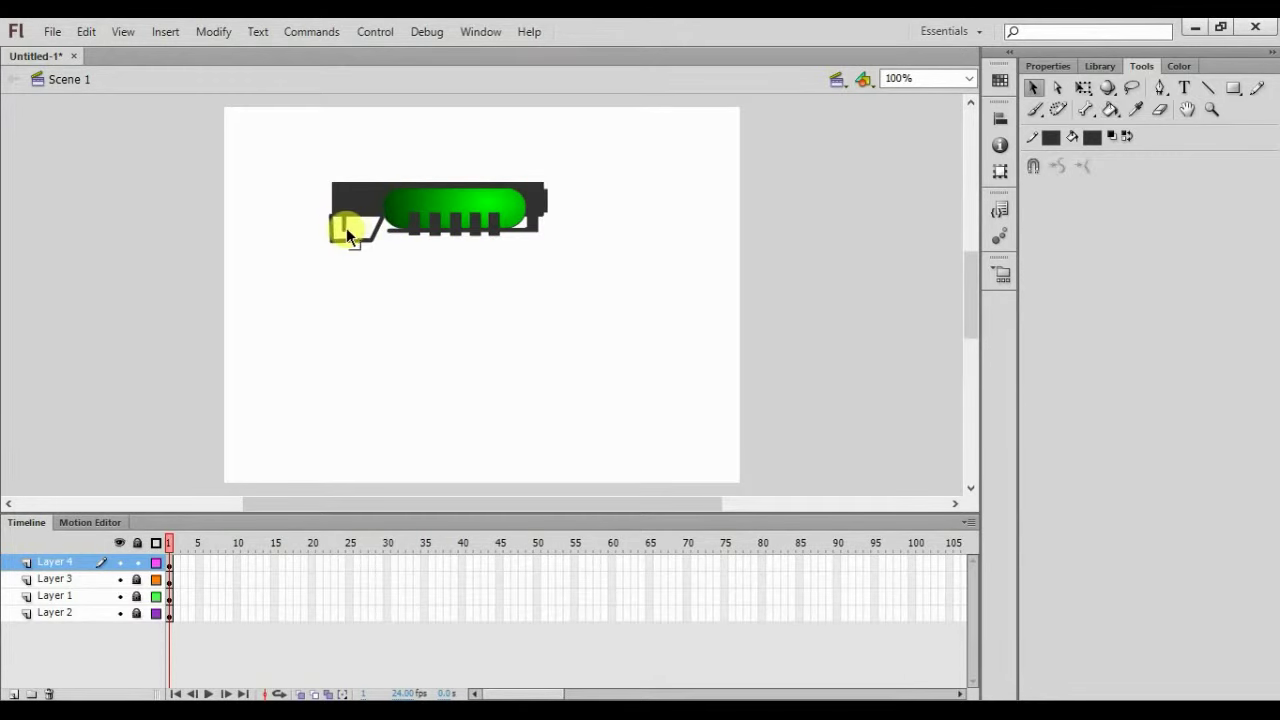
click(349, 223)
drag(368, 239, 345, 224)
drag(356, 245, 357, 247)
Set the Paint Bucket tool's gap option to Close Large Gaps
key(k)
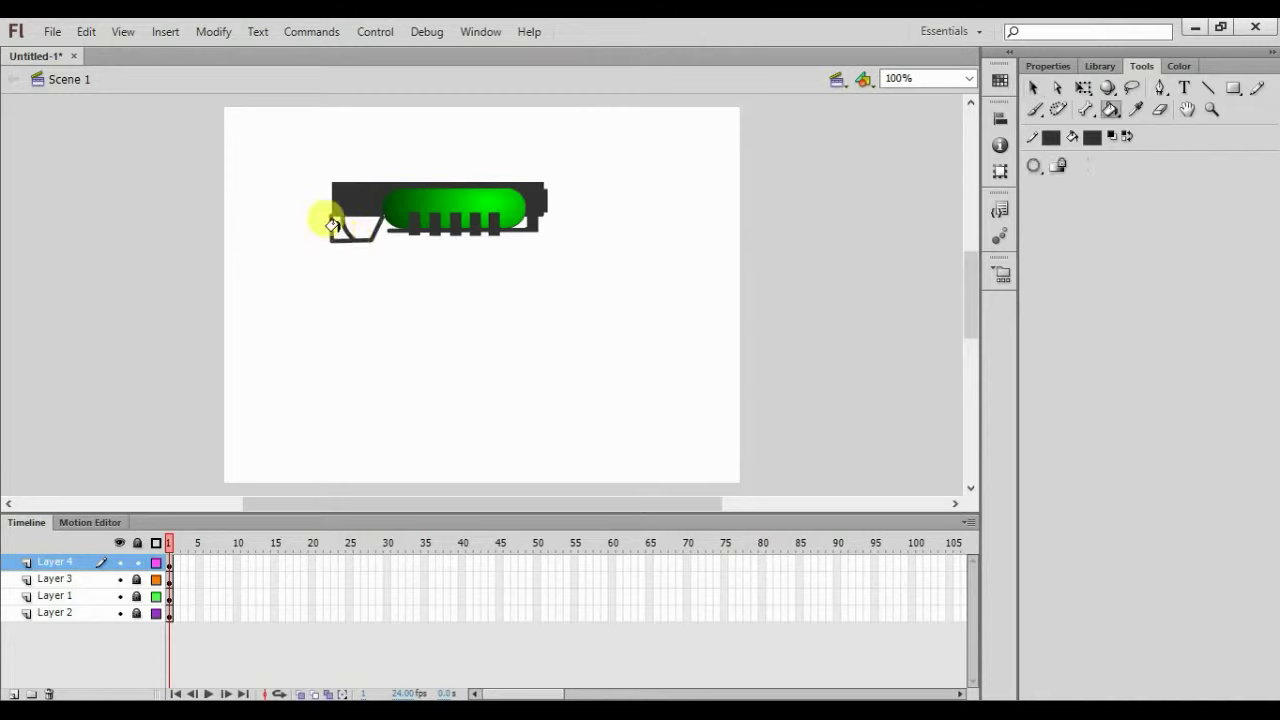
click(1110, 110)
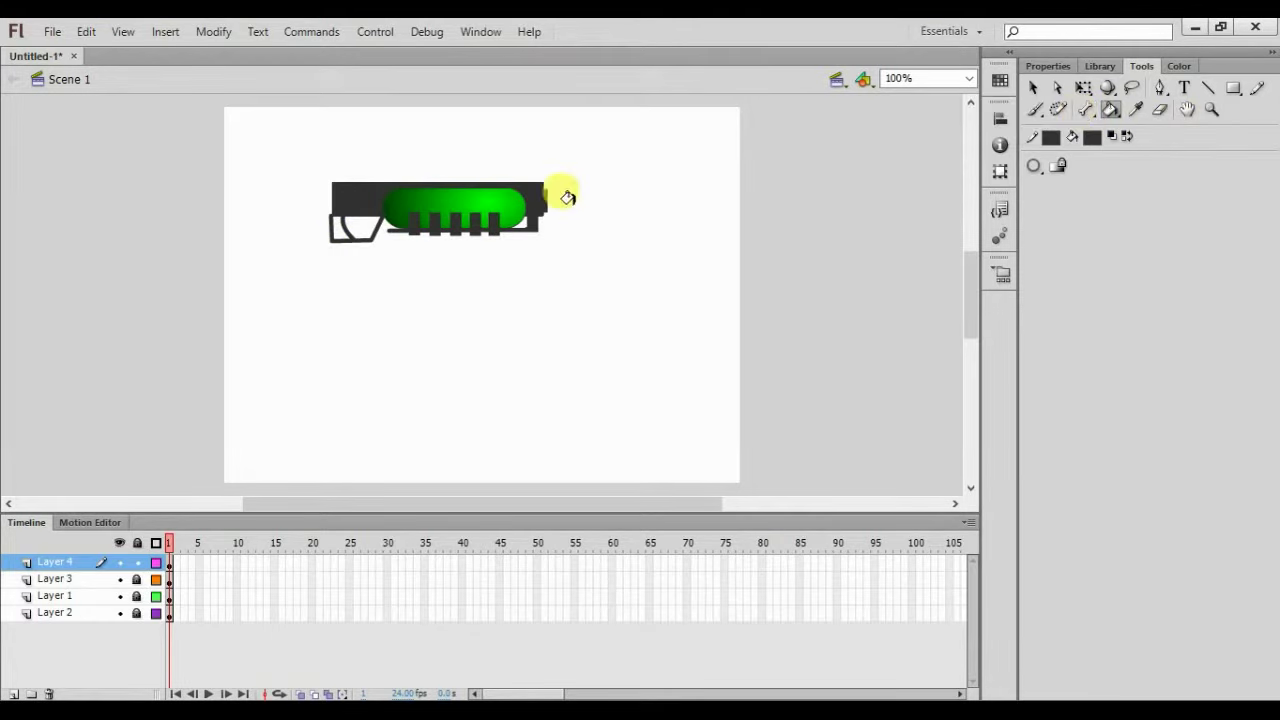
click(1033, 167)
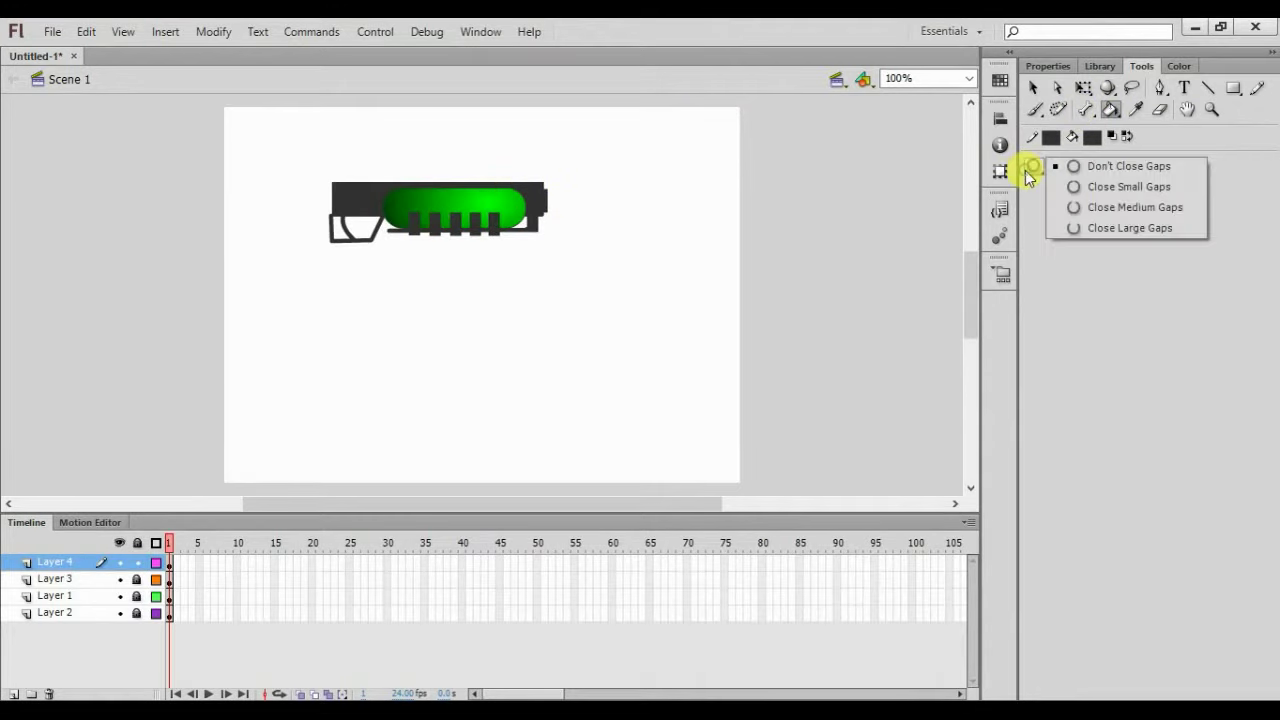
click(1088, 228)
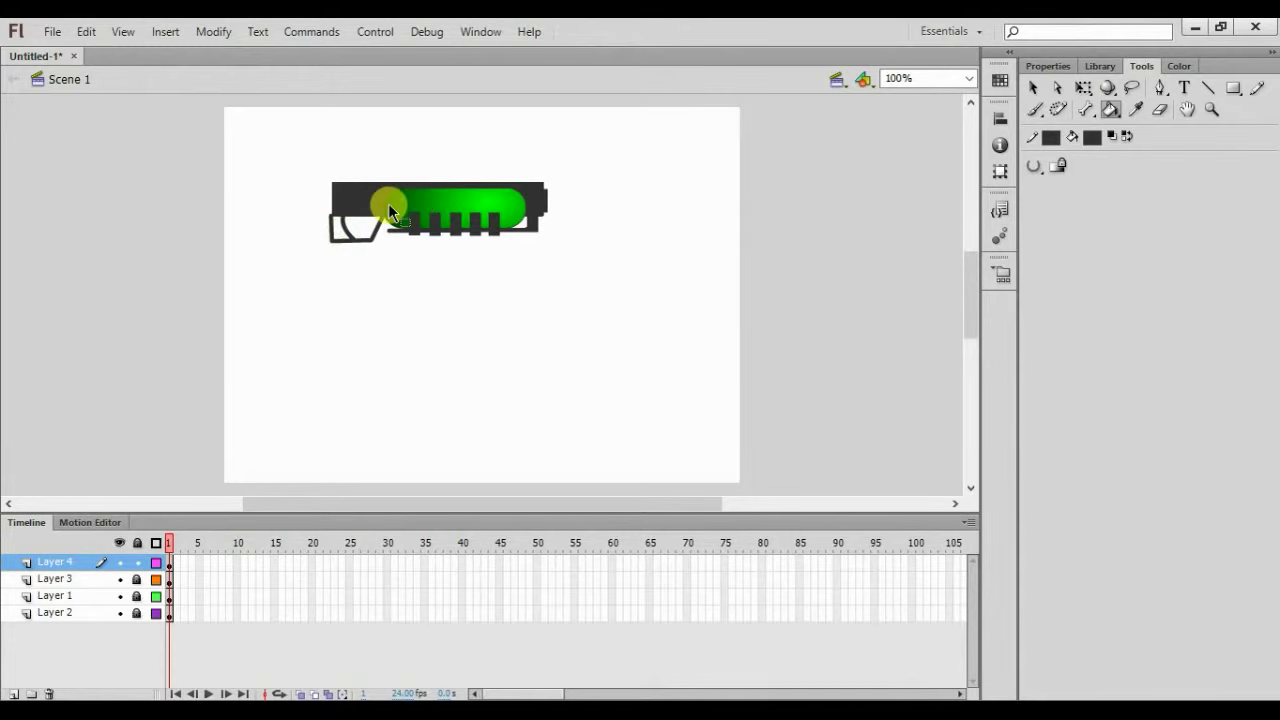
Close the top of the slanted outline with a straight line along the underside of the bar
key(ctrl+equal)
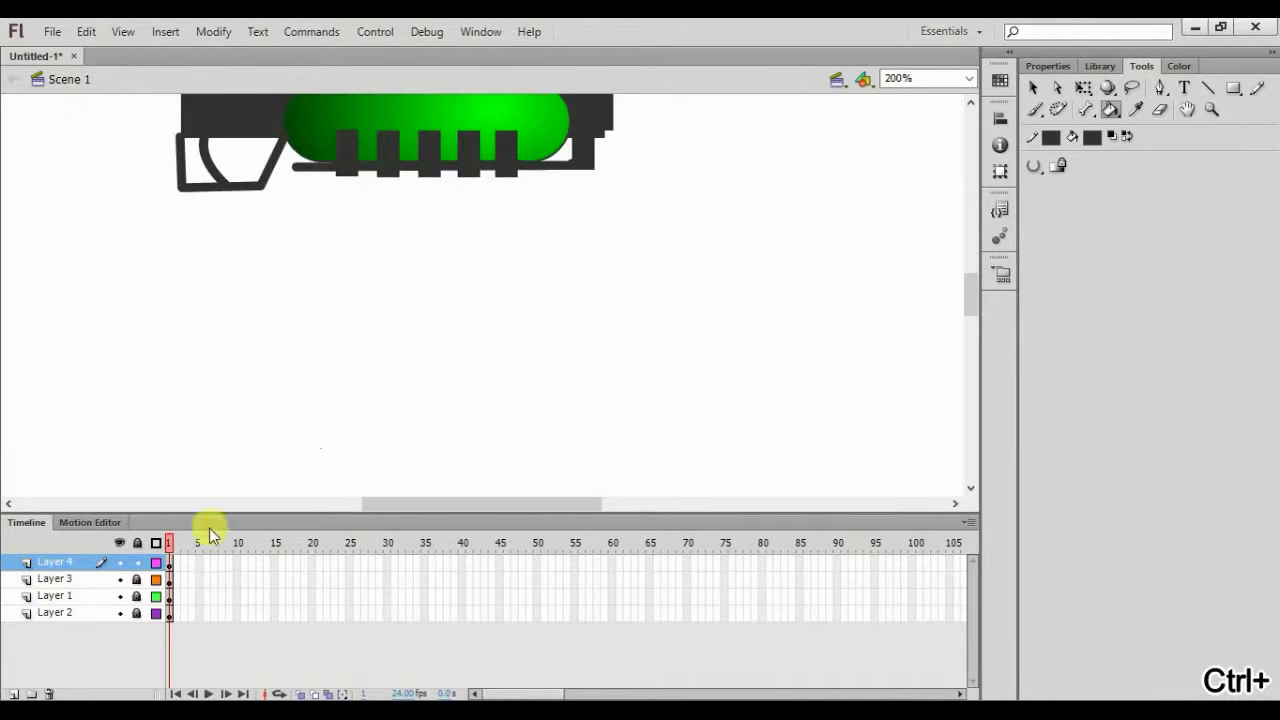
drag(421, 504, 349, 505)
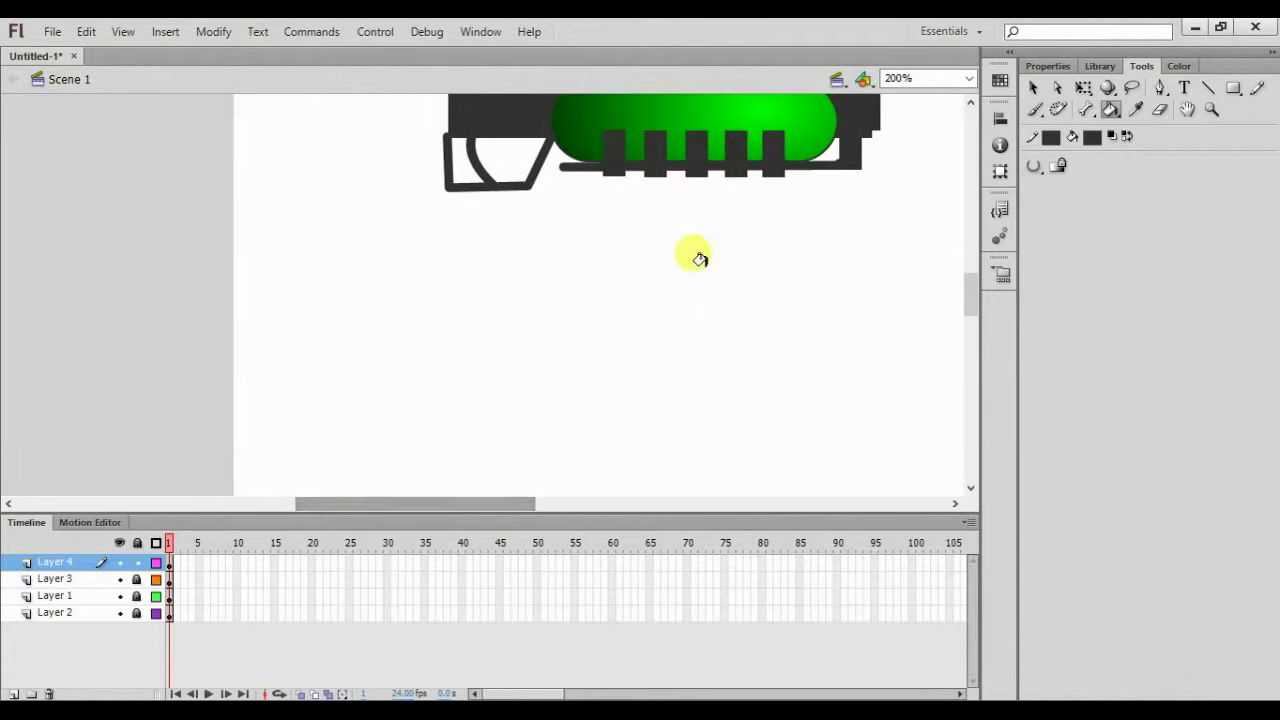
drag(967, 290, 969, 267)
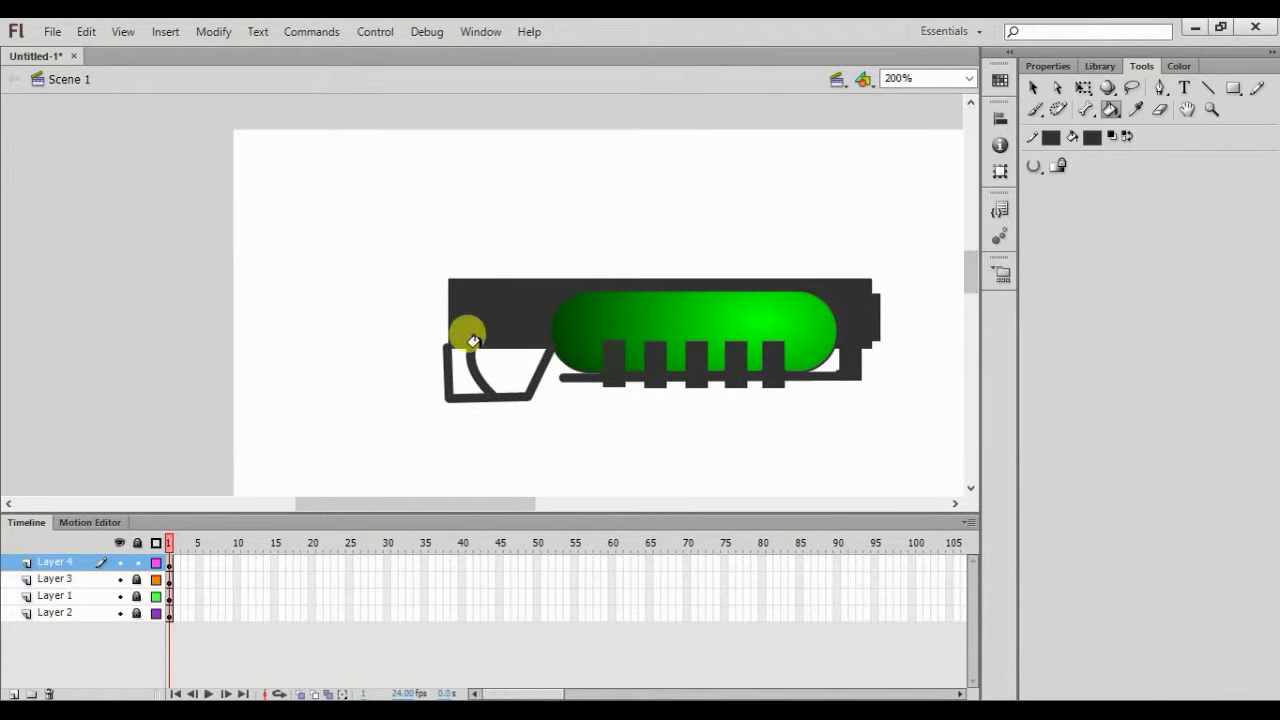
click(1208, 88)
drag(446, 346, 548, 347)
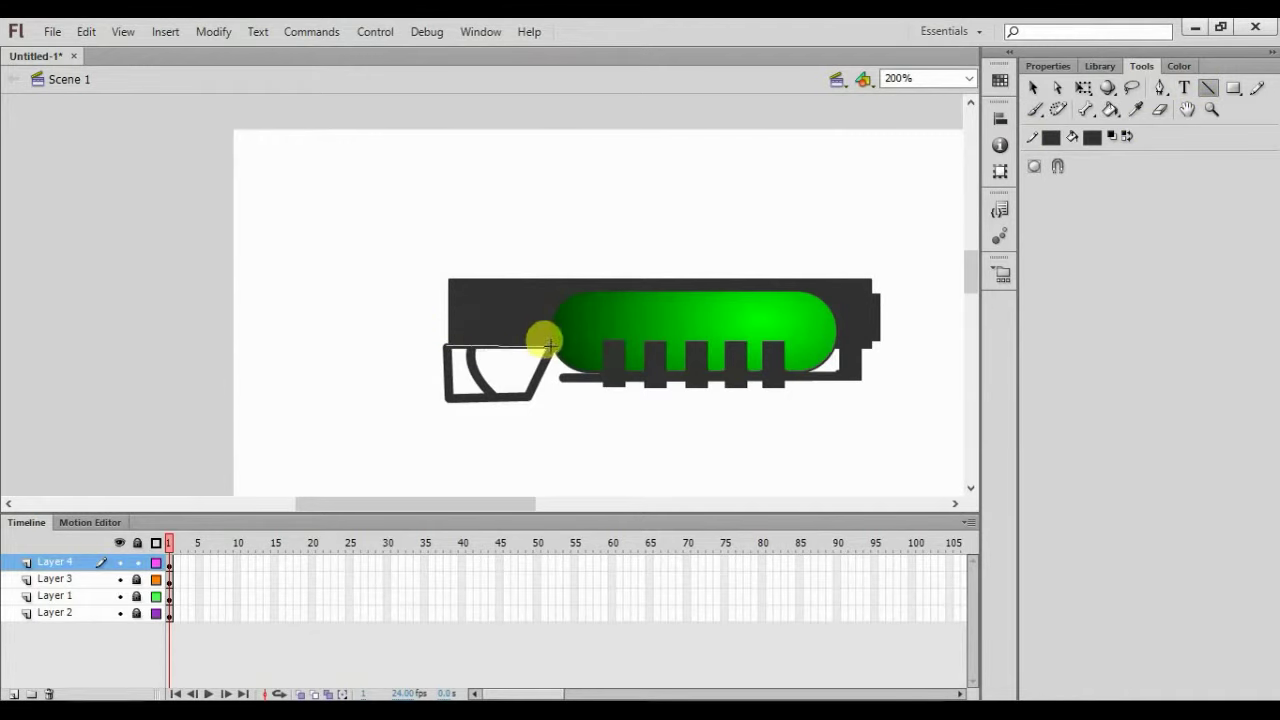
Fill the area to the left of the curved divider with dark gray to form a solid grip
key(k)
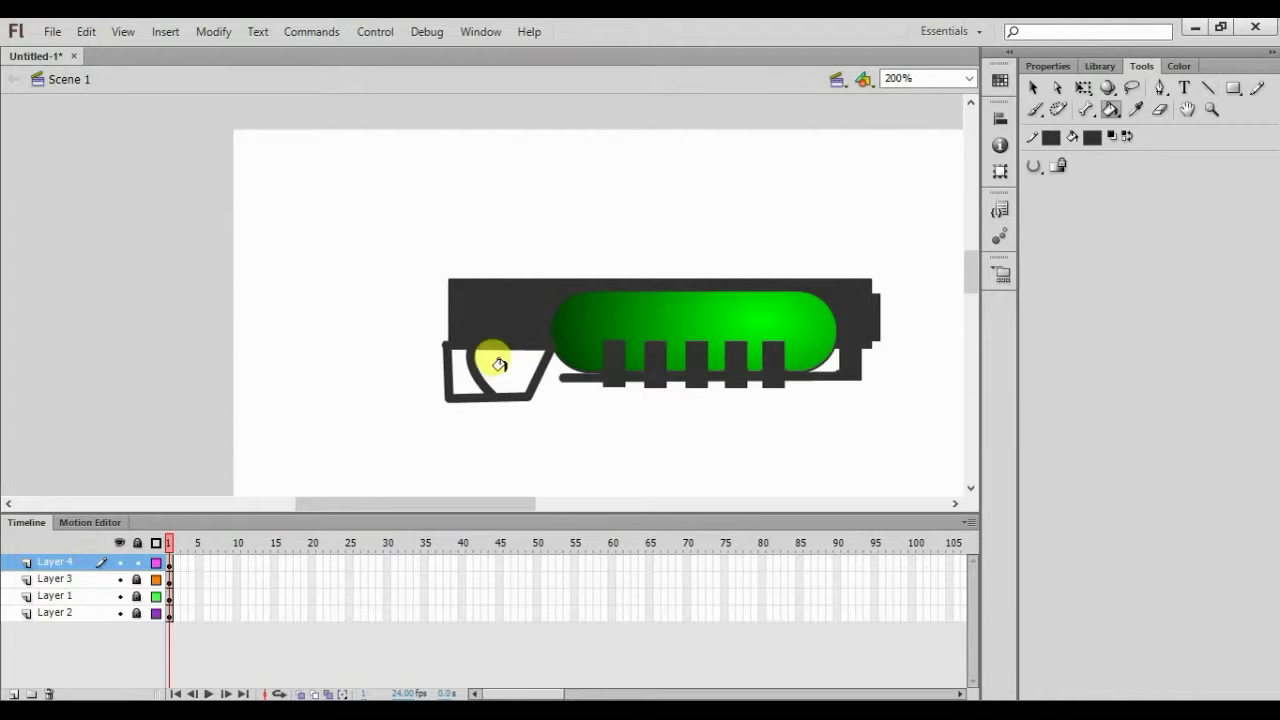
click(457, 364)
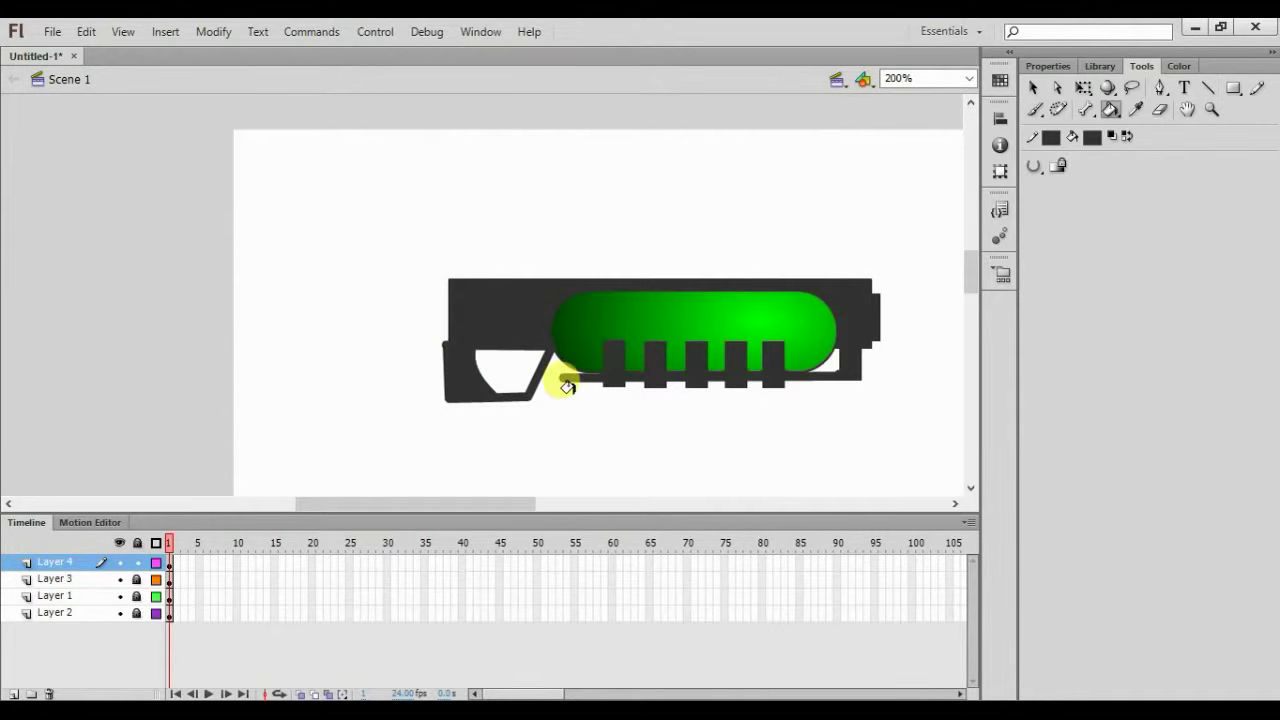
key(ctrl+minus)
key(ctrl+equal)
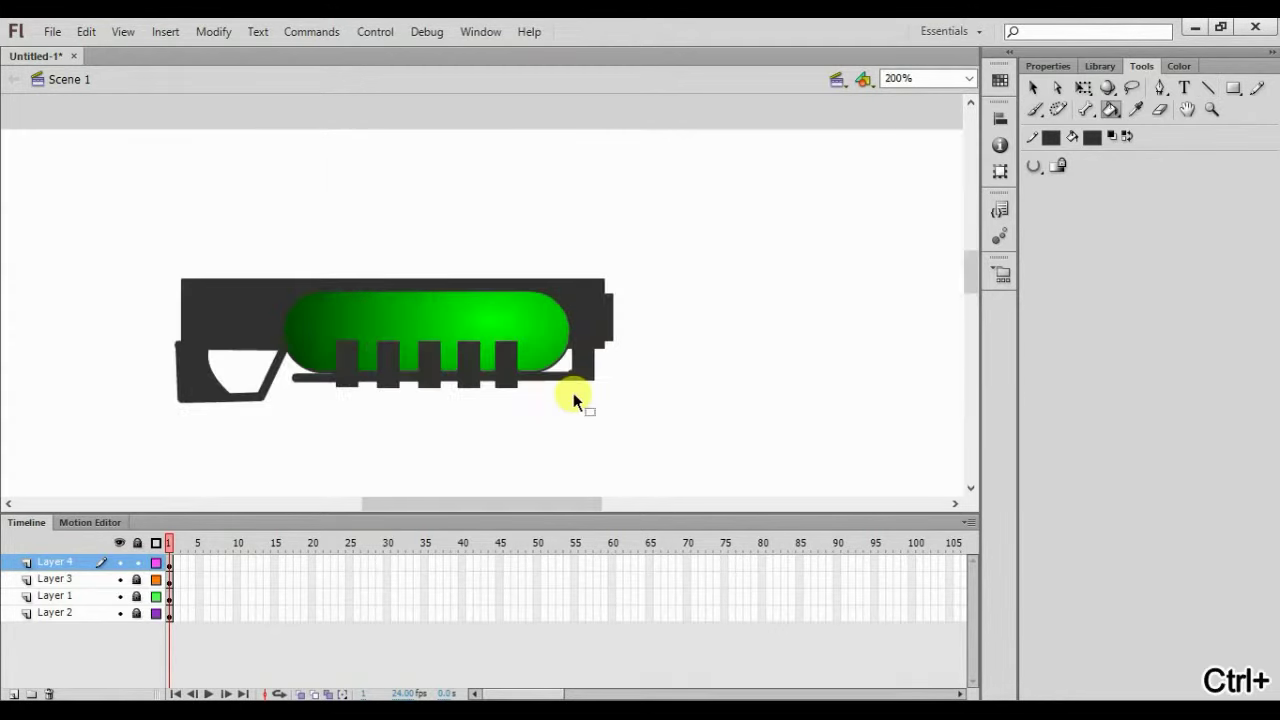
key(ctrl+minus)
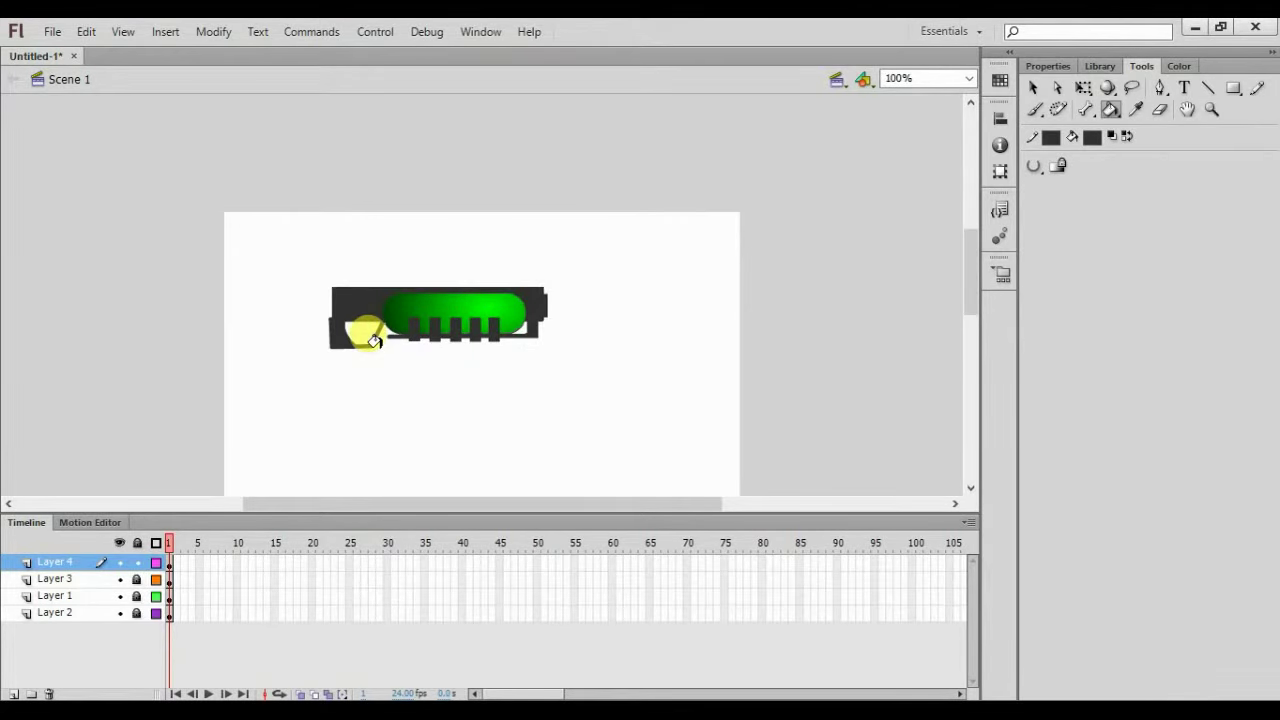
Draw a short line joining the thin rail under the green shape to the slanted grip line, and align it with the rail
key(n)
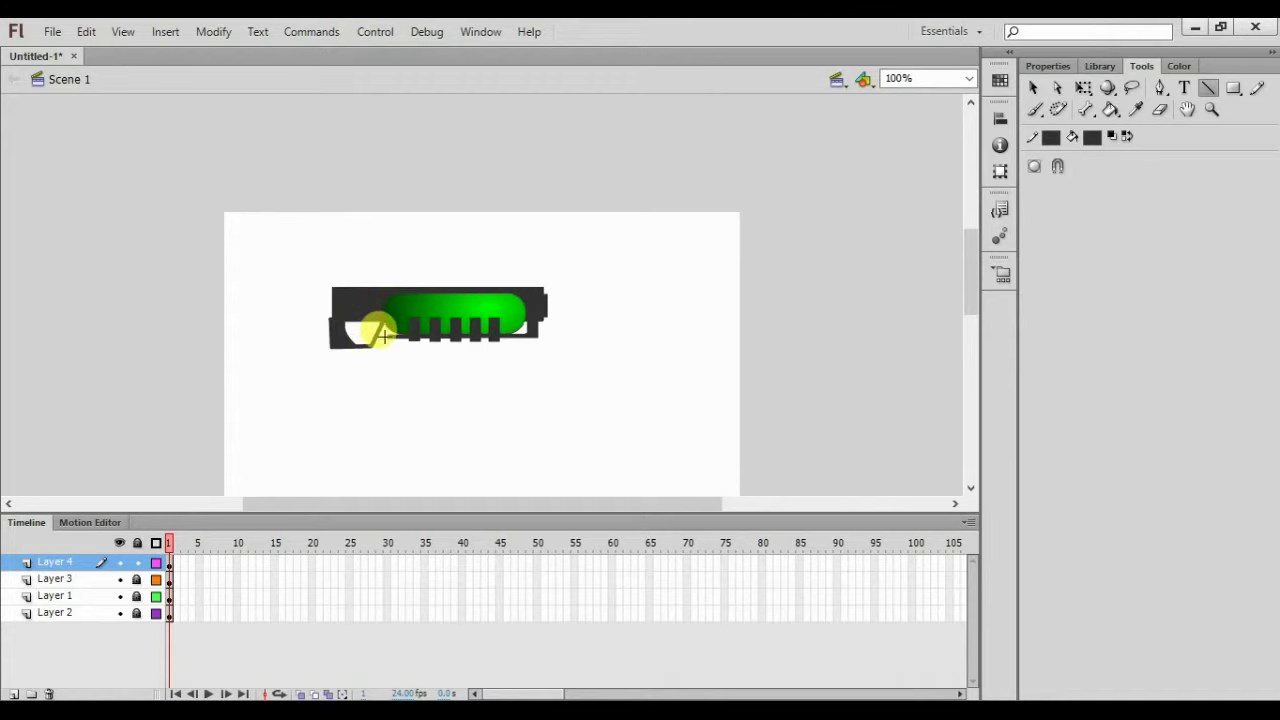
key(ctrl+equal)
key(ctrl+equal)
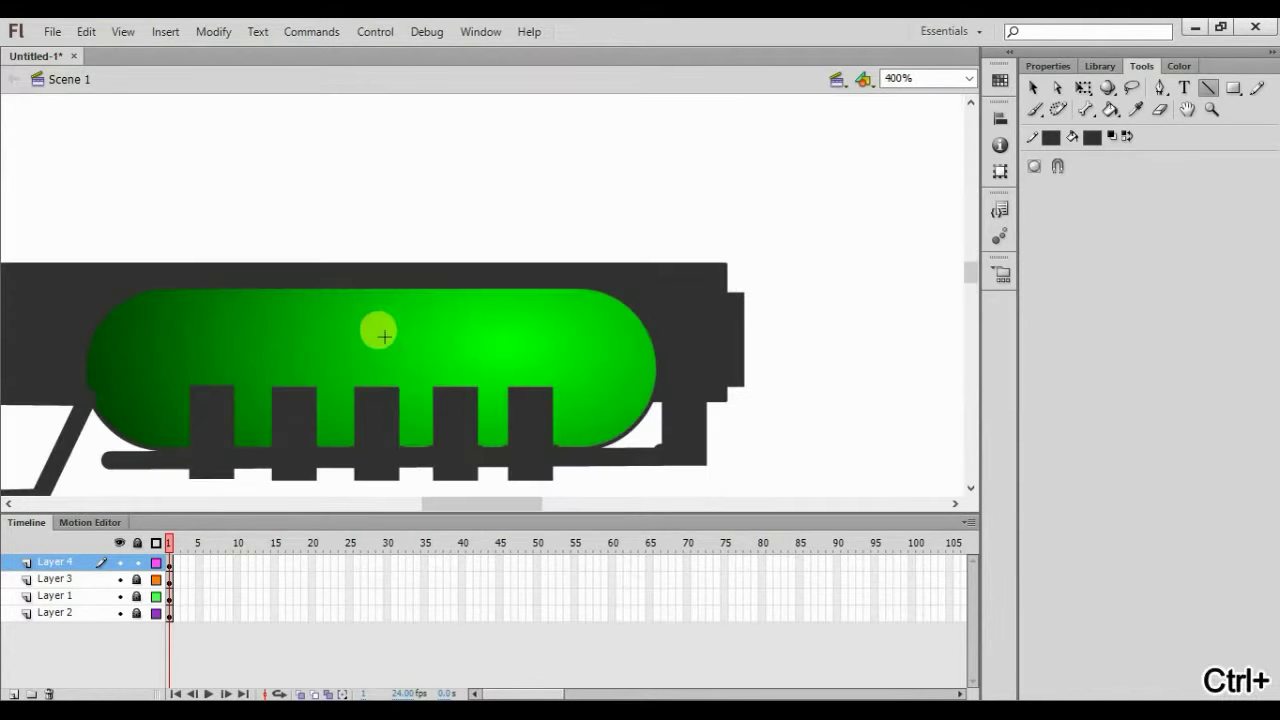
drag(104, 457, 57, 456)
key(v)
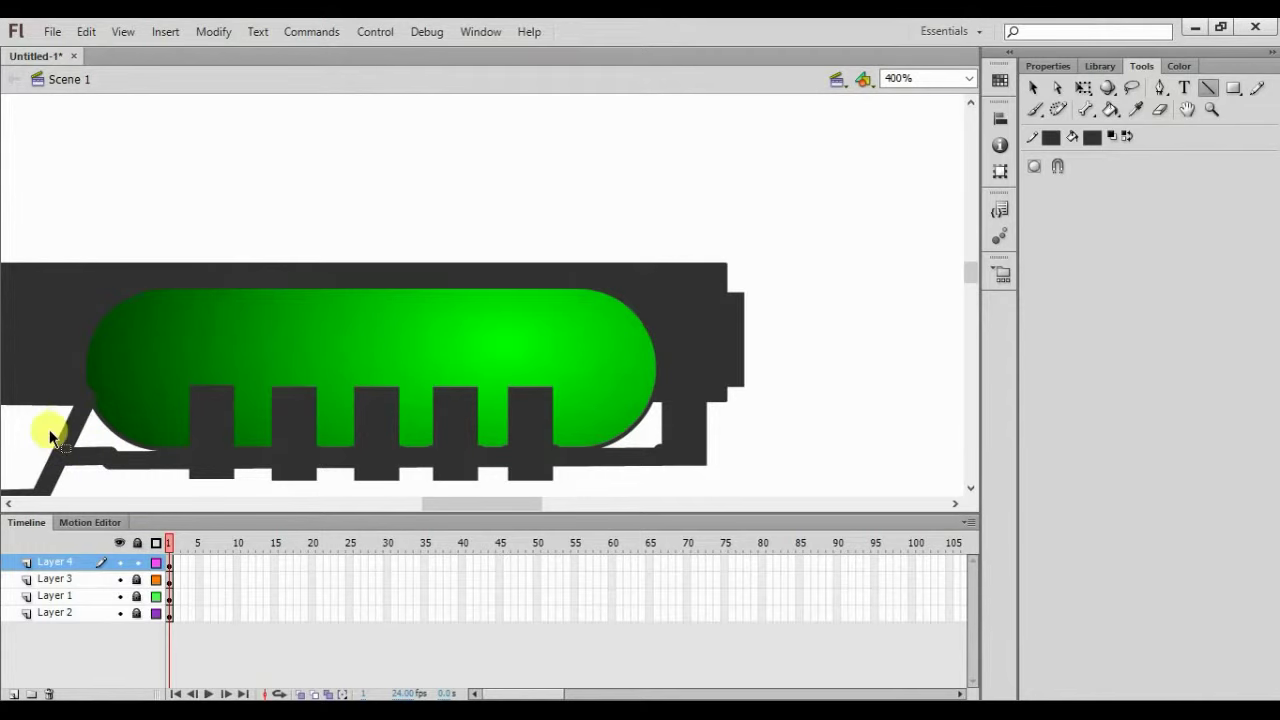
click(85, 455)
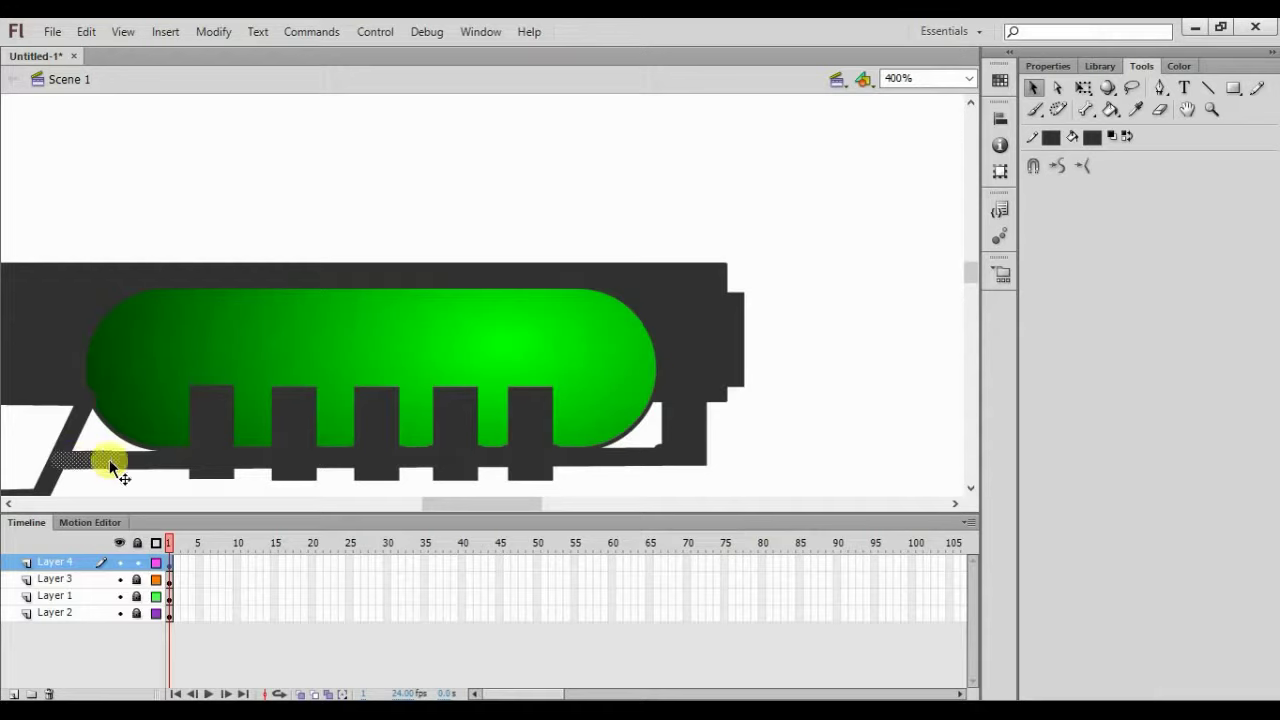
click(135, 497)
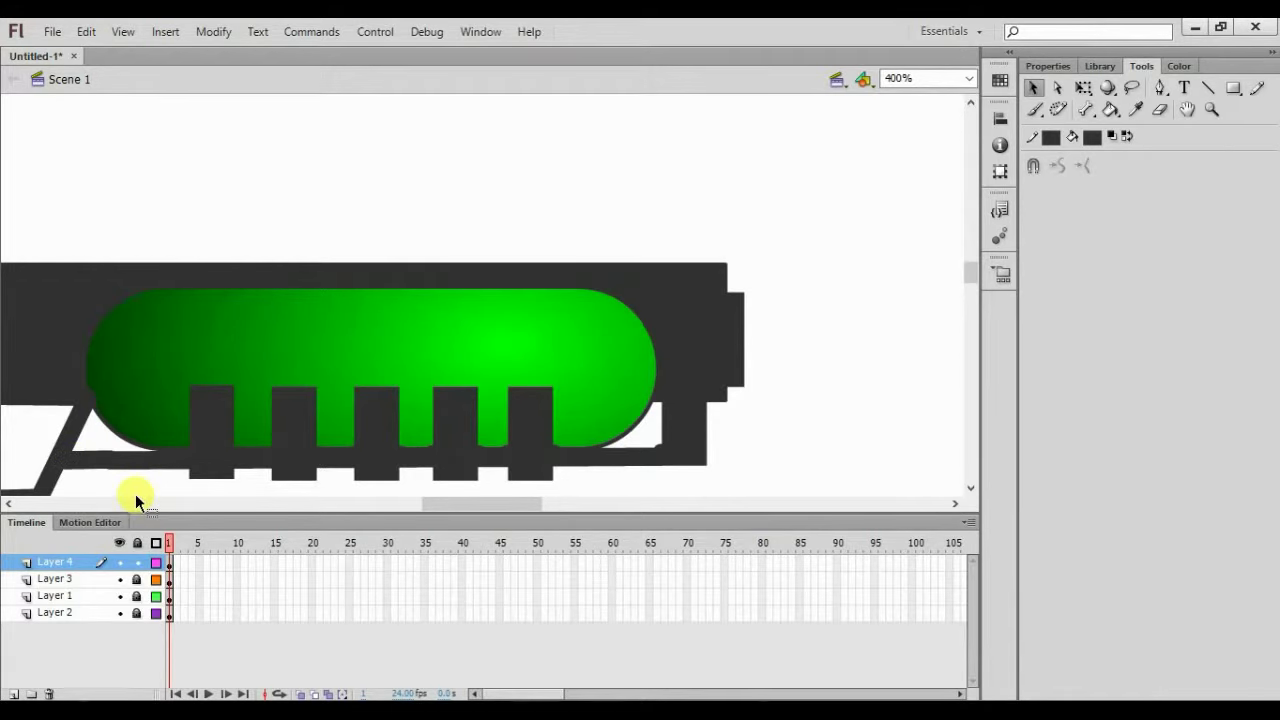
key(ctrl+minus)
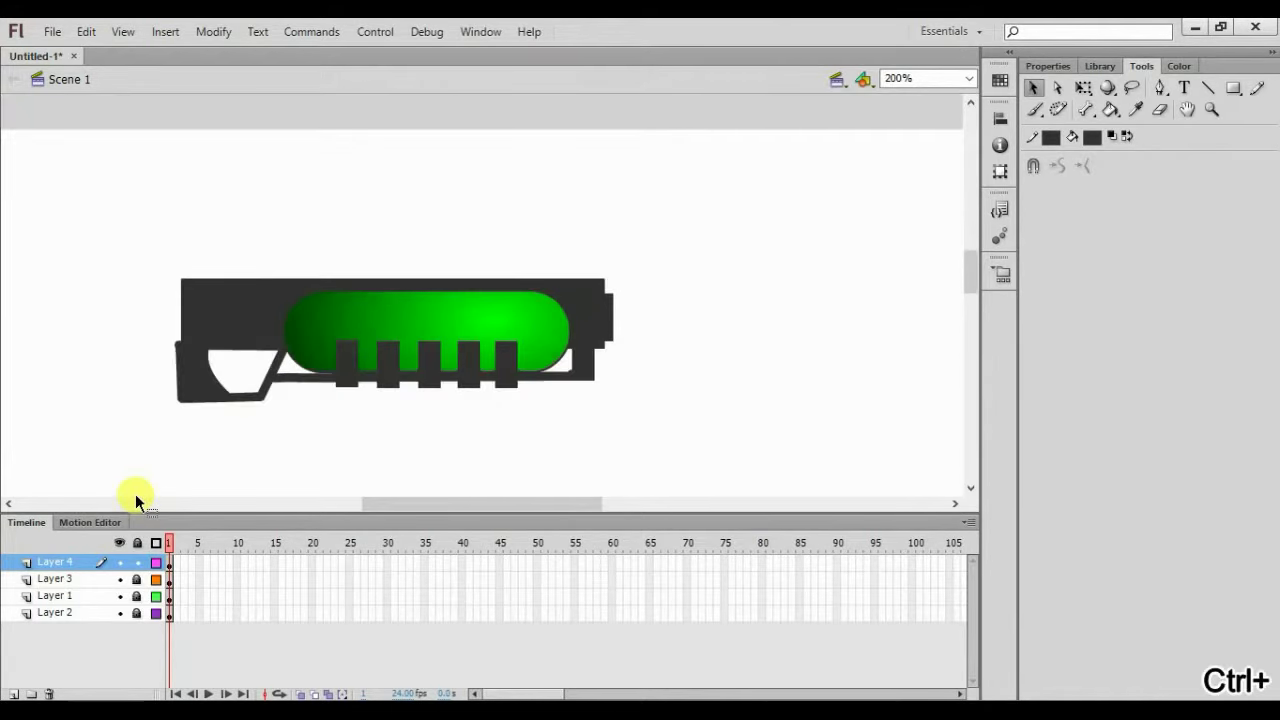
key(ctrl+minus)
key(ctrl+BackSpace)
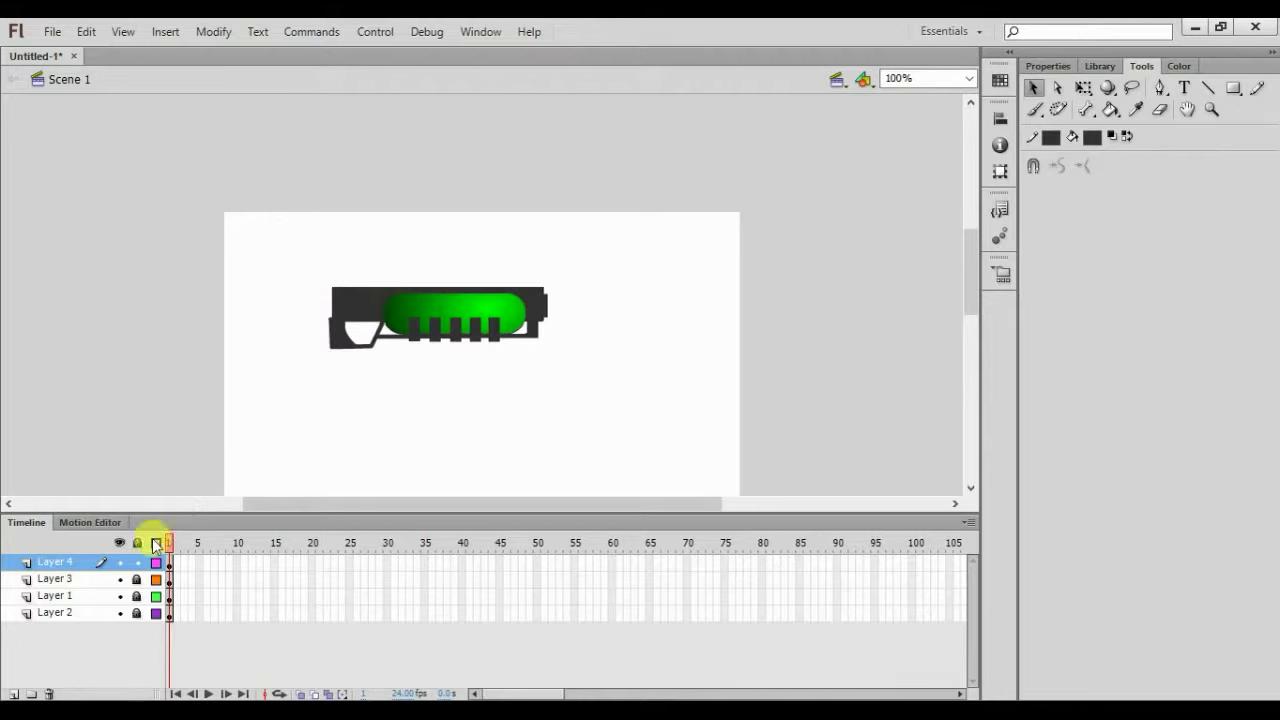
On a new layer above the locked Layer 4, draw an upright rectangle about 18 by 40 px with 11.00 corner radii, clear of the gun
click(137, 562)
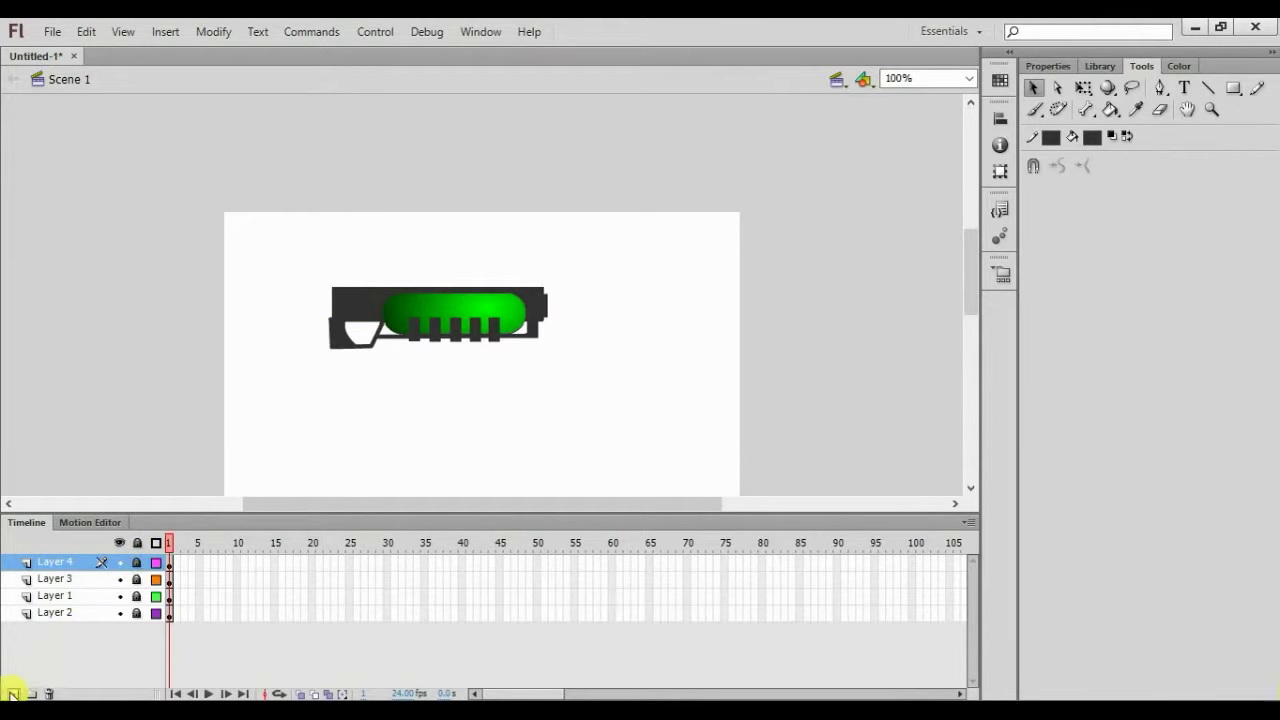
click(14, 693)
click(1240, 88)
click(1203, 92)
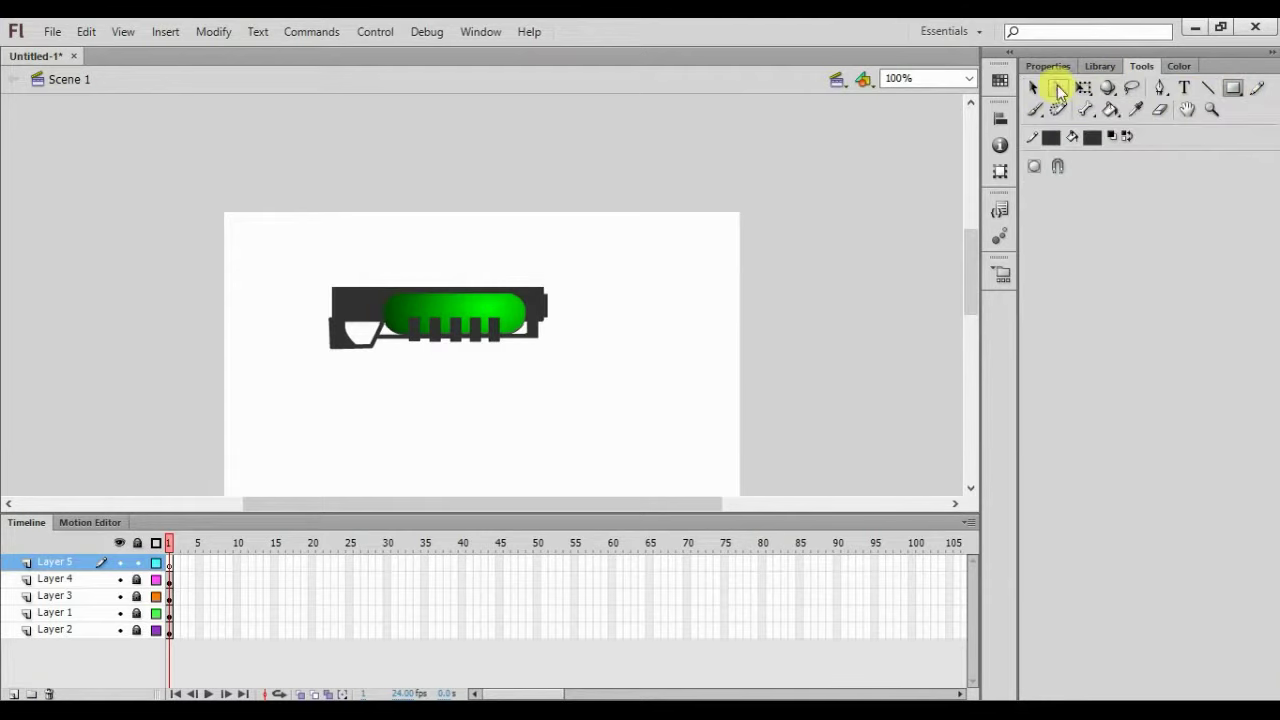
click(1048, 66)
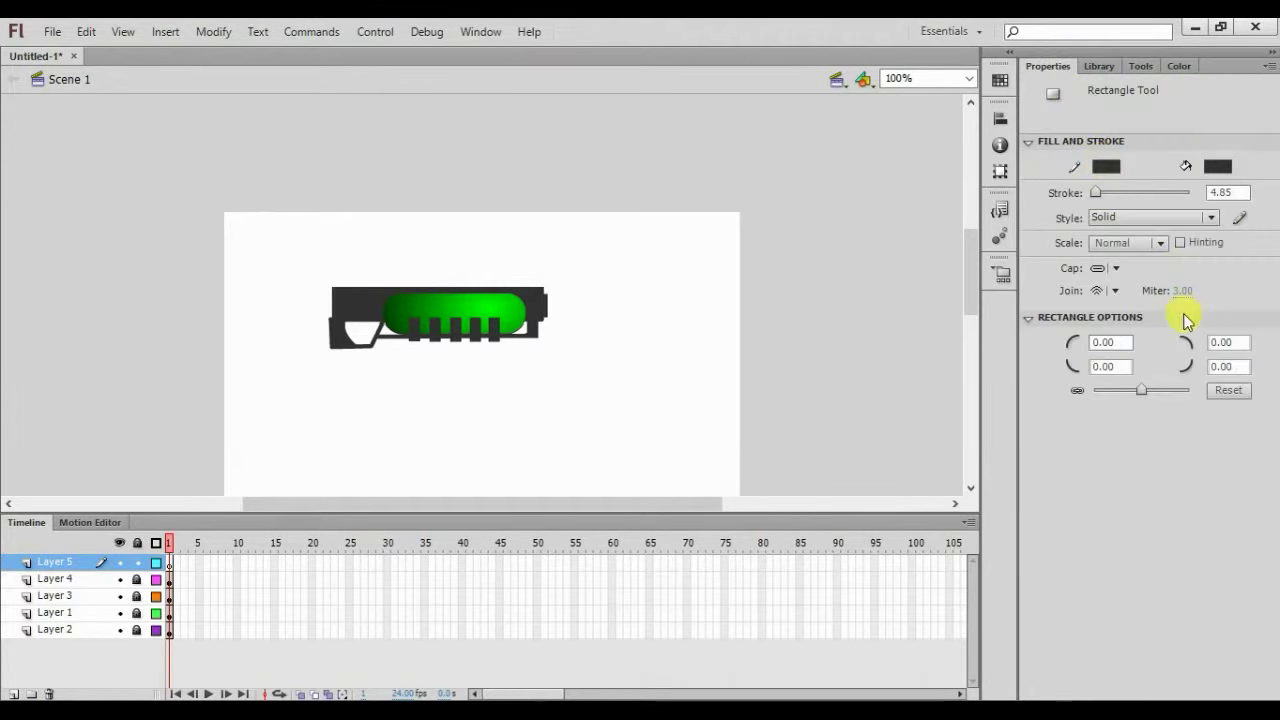
drag(1143, 391, 1150, 391)
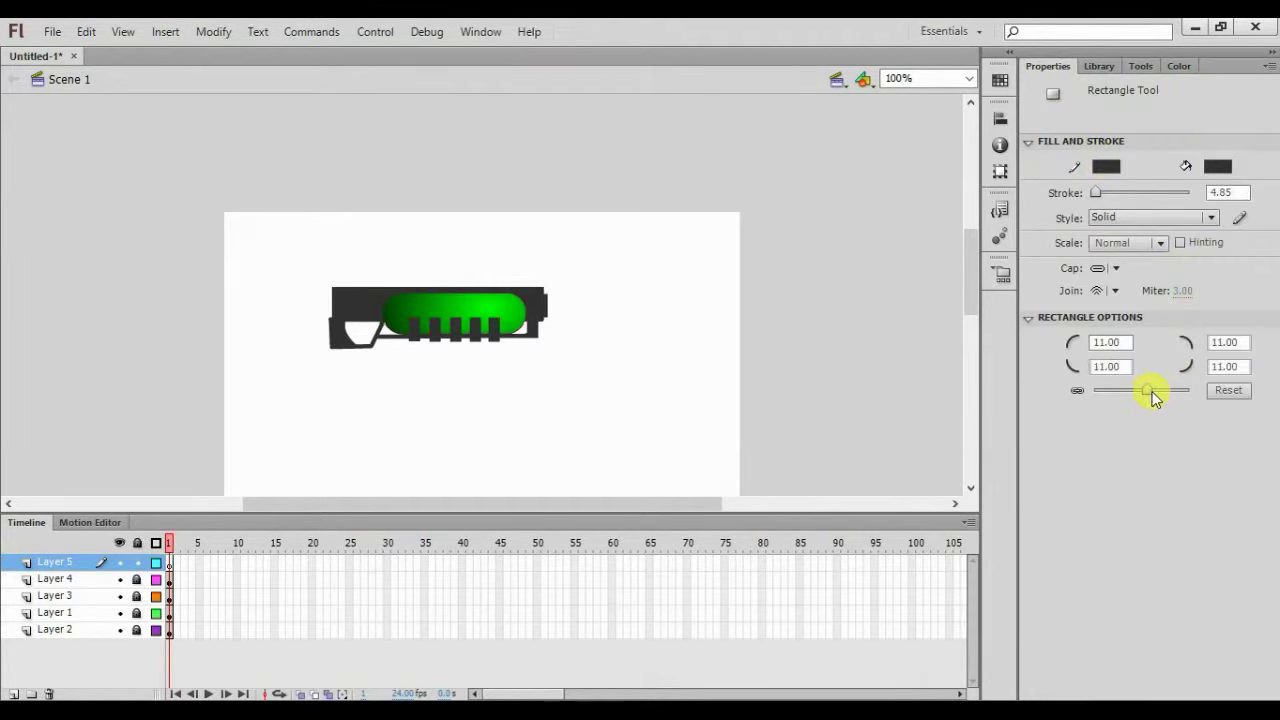
drag(684, 298, 697, 337)
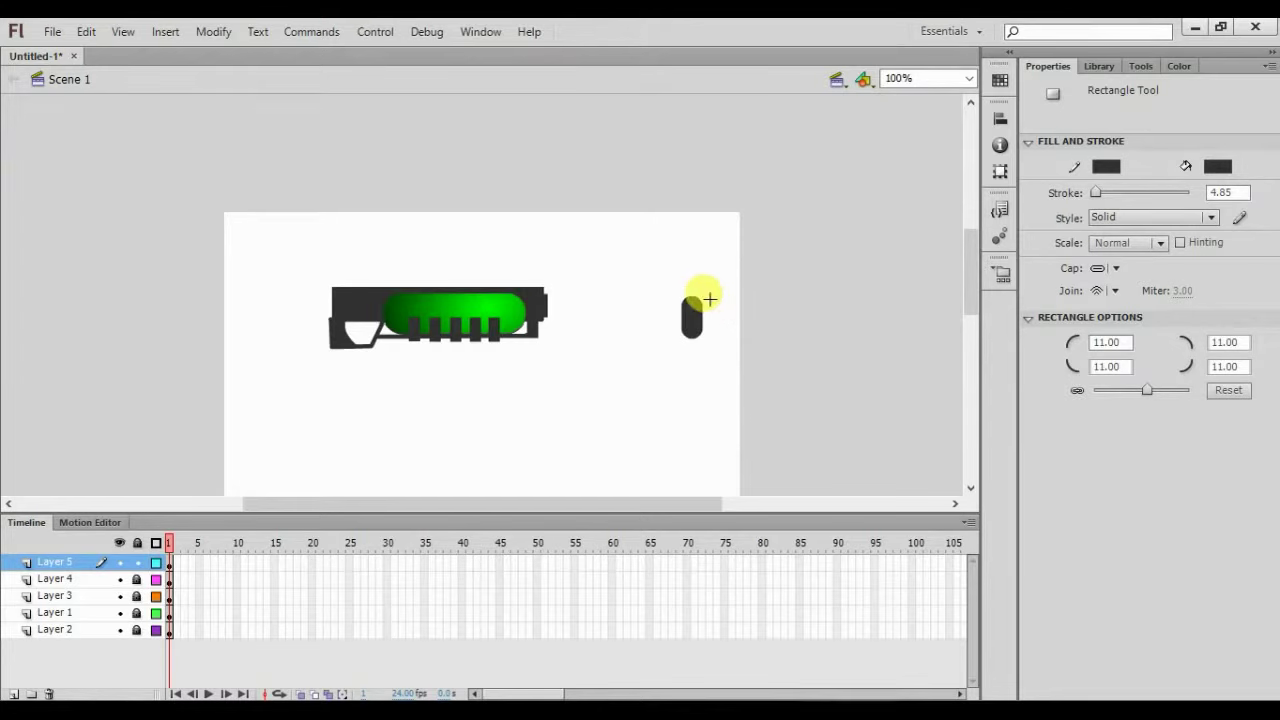
Change the fill of the small rounded rectangle to red
key(v)
click(691, 315)
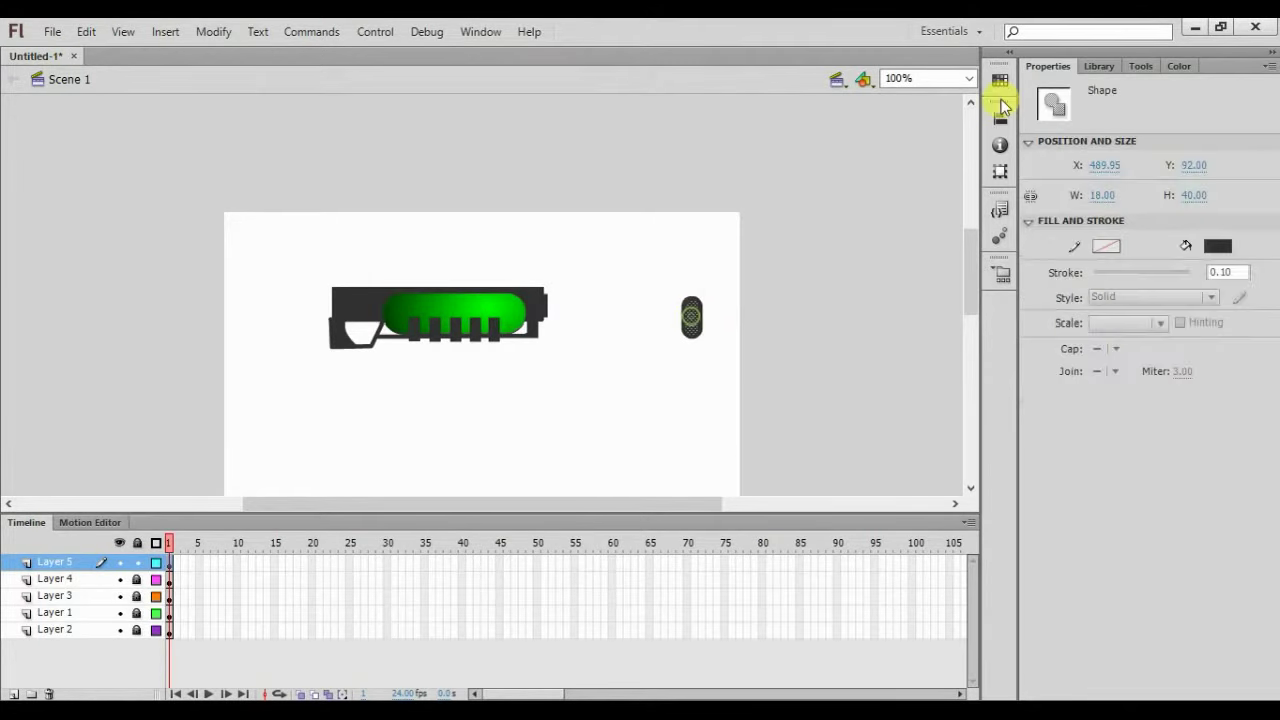
click(1217, 244)
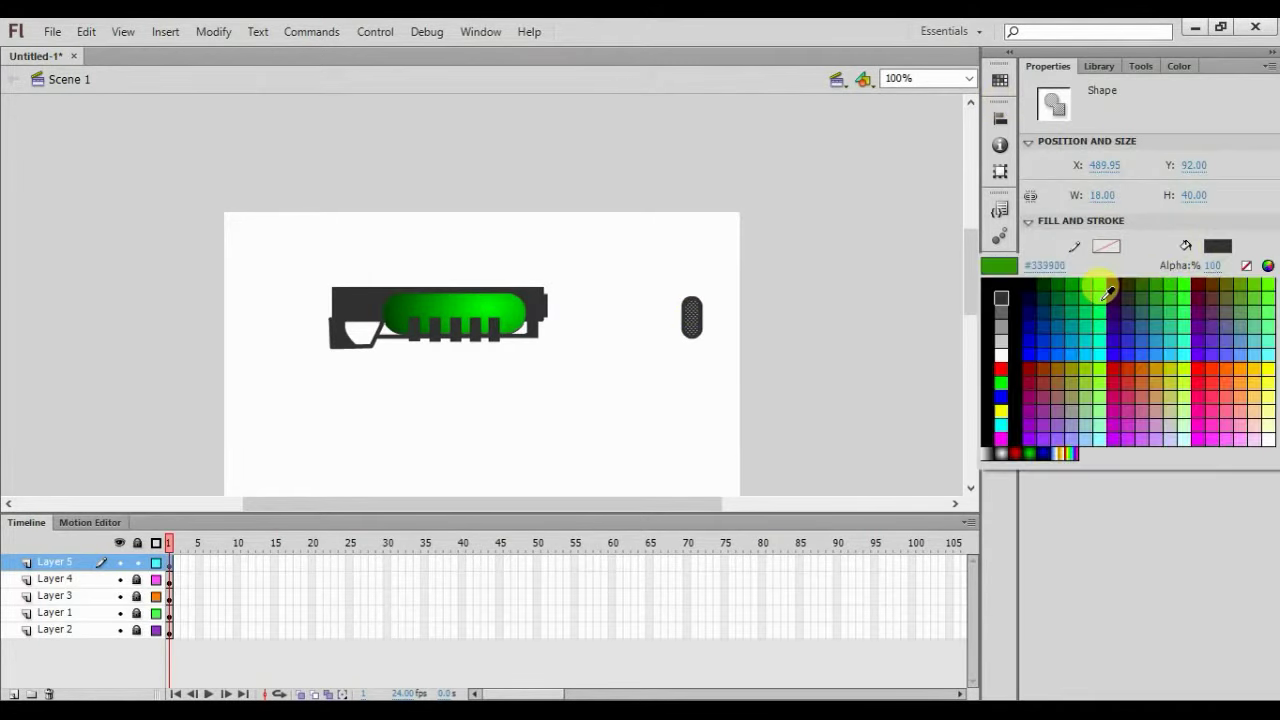
click(1001, 368)
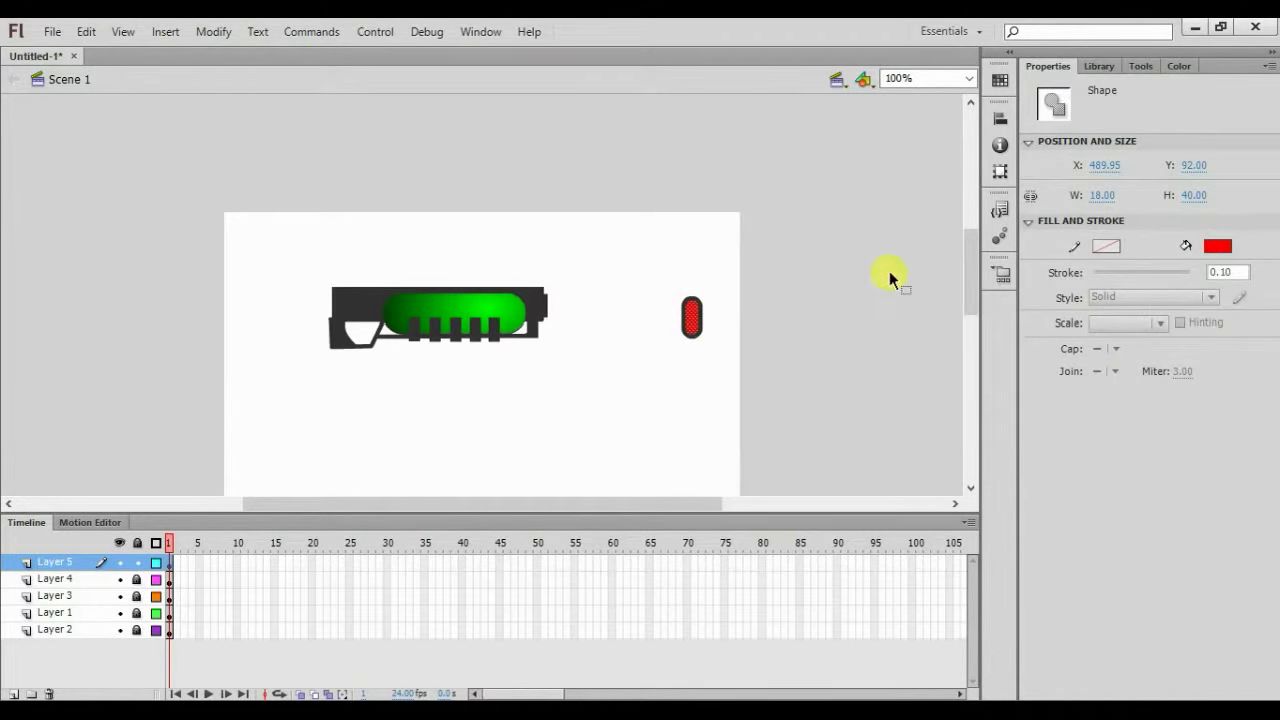
Delete the entire dark outline around the red rounded rectangle, keeping only its fill
click(716, 324)
click(660, 286)
drag(690, 298, 691, 320)
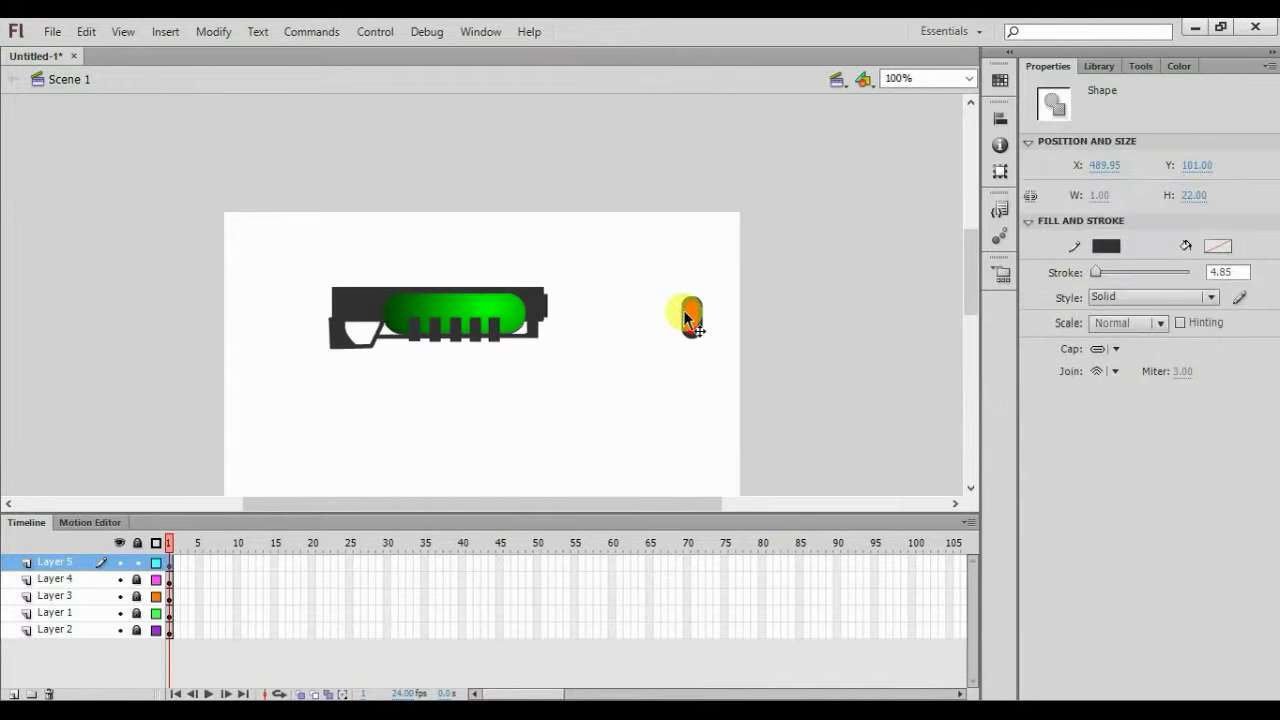
click(810, 270)
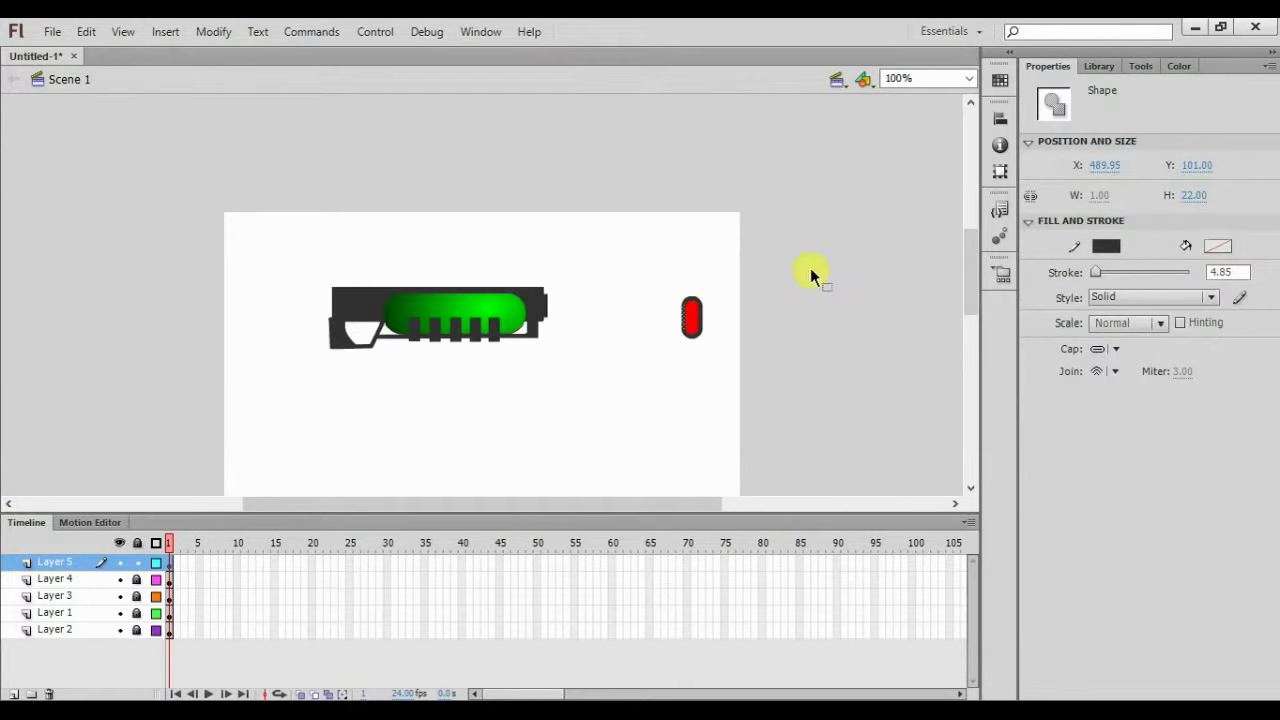
click(688, 302)
double_click(685, 297)
click(908, 299)
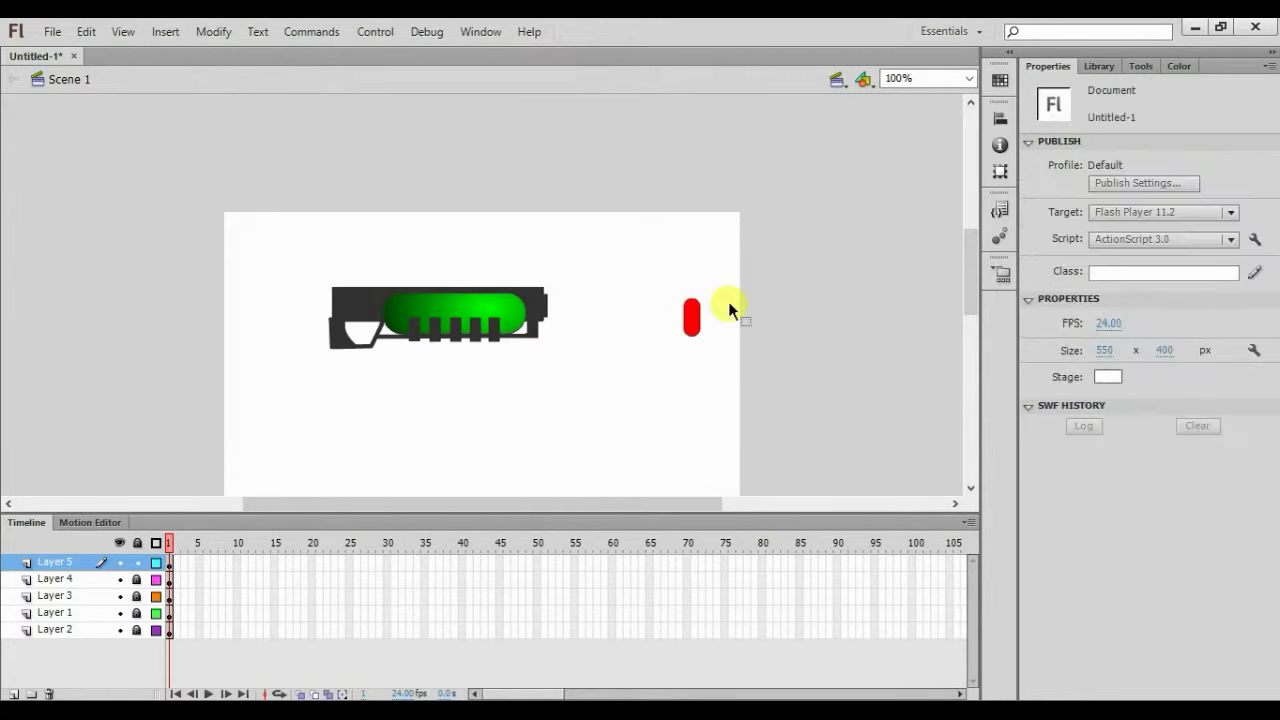
Move the red rounded shape onto the rear end of the dark bar, at X 119.95 and Y 72.00
click(695, 316)
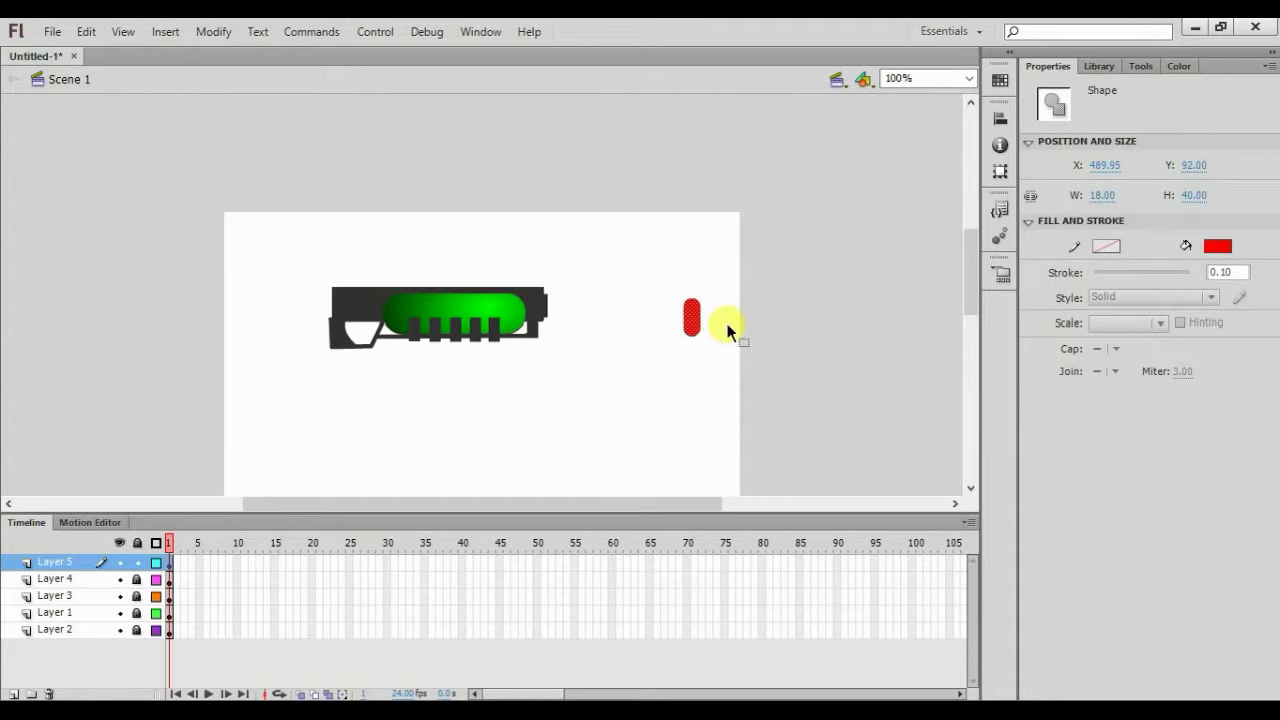
key(shift+Left)
key(shift+Left)
key(shift+Left)
key(shift+Left)
key(shift+Left)
key(shift+Left)
key(shift+Left)
key(shift+Left)
key(shift+Left)
key(shift+Left)
key(shift+Left)
key(shift+Left)
key(shift+Left)
key(shift+Left)
key(shift+Left)
key(shift+Left)
key(shift+Left)
key(shift+Left)
key(shift+Left)
key(shift+Left)
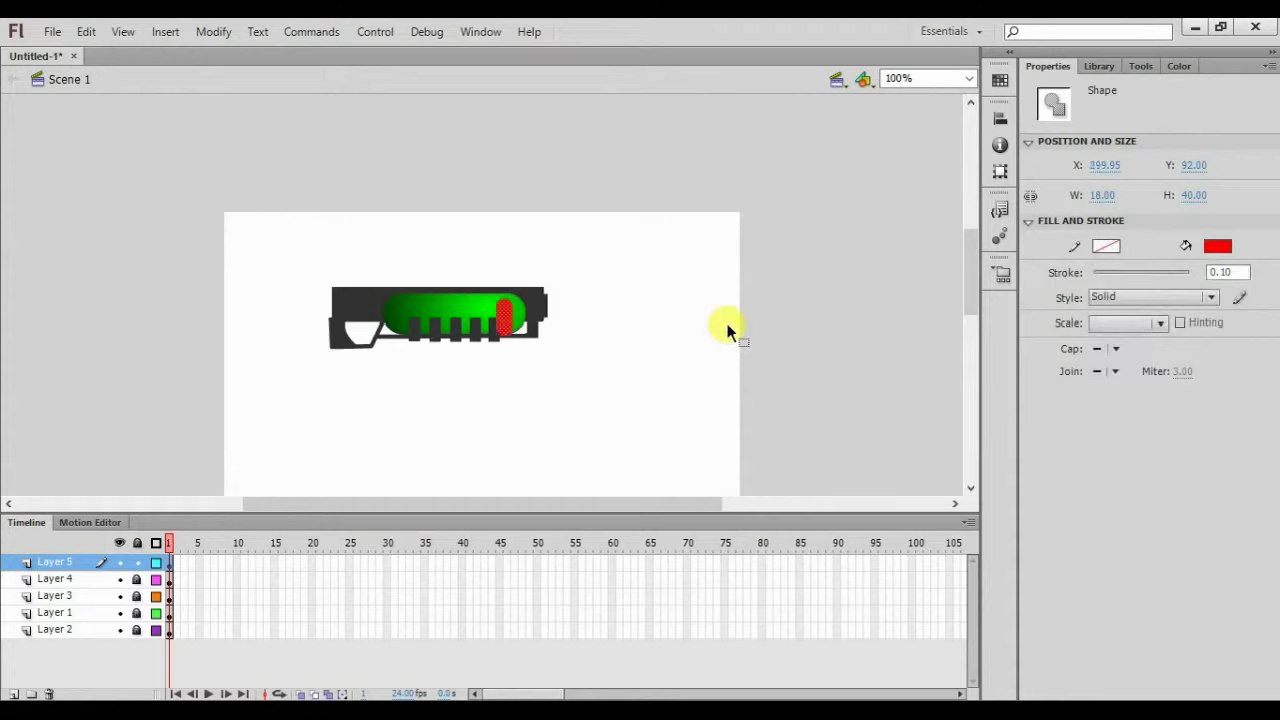
key(shift+Left)
key(shift+Left)
key(shift+Left)
key(shift+Left)
key(shift+Left)
key(shift+Left)
key(shift+Left)
key(shift+Left)
key(shift+Left)
key(shift+Up)
key(shift+Up)
key(shift+Right)
key(shift+Up)
key(shift+Right)
key(shift+Down)
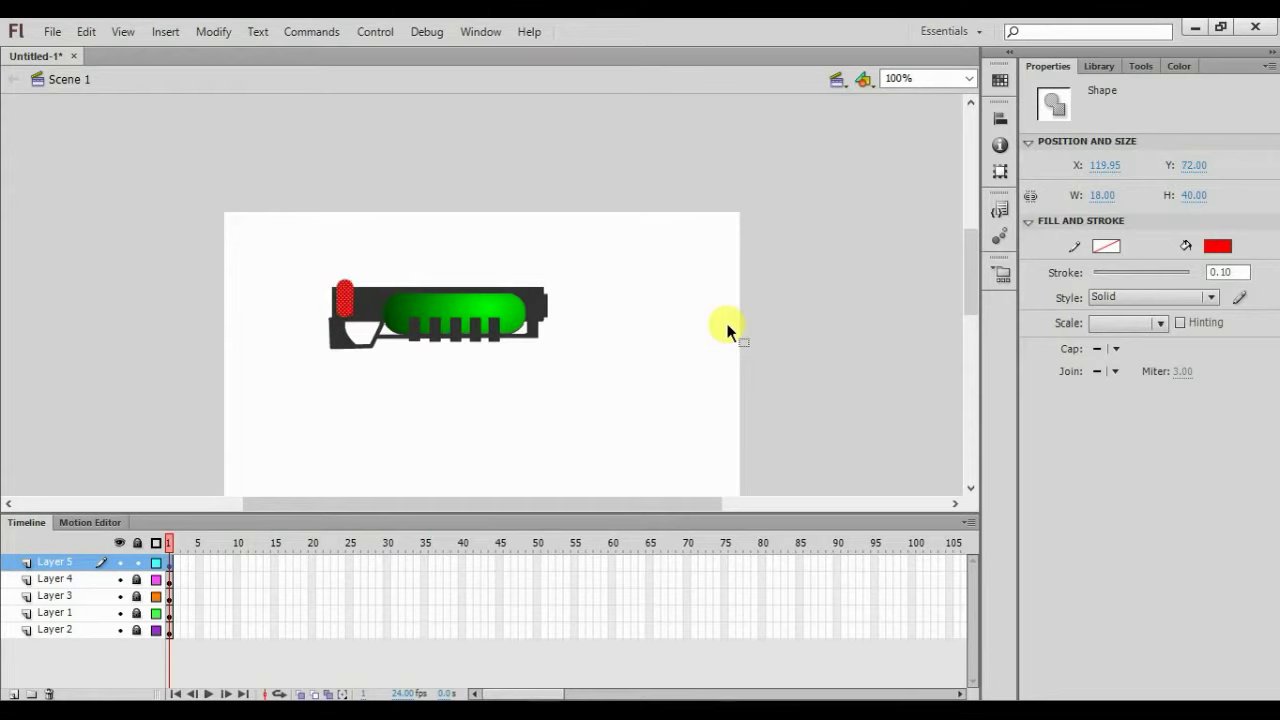
Duplicate the red rounded shape and place the copy just in front of the original, at X 144.95 and Y 71.95
key(ctrl+v)
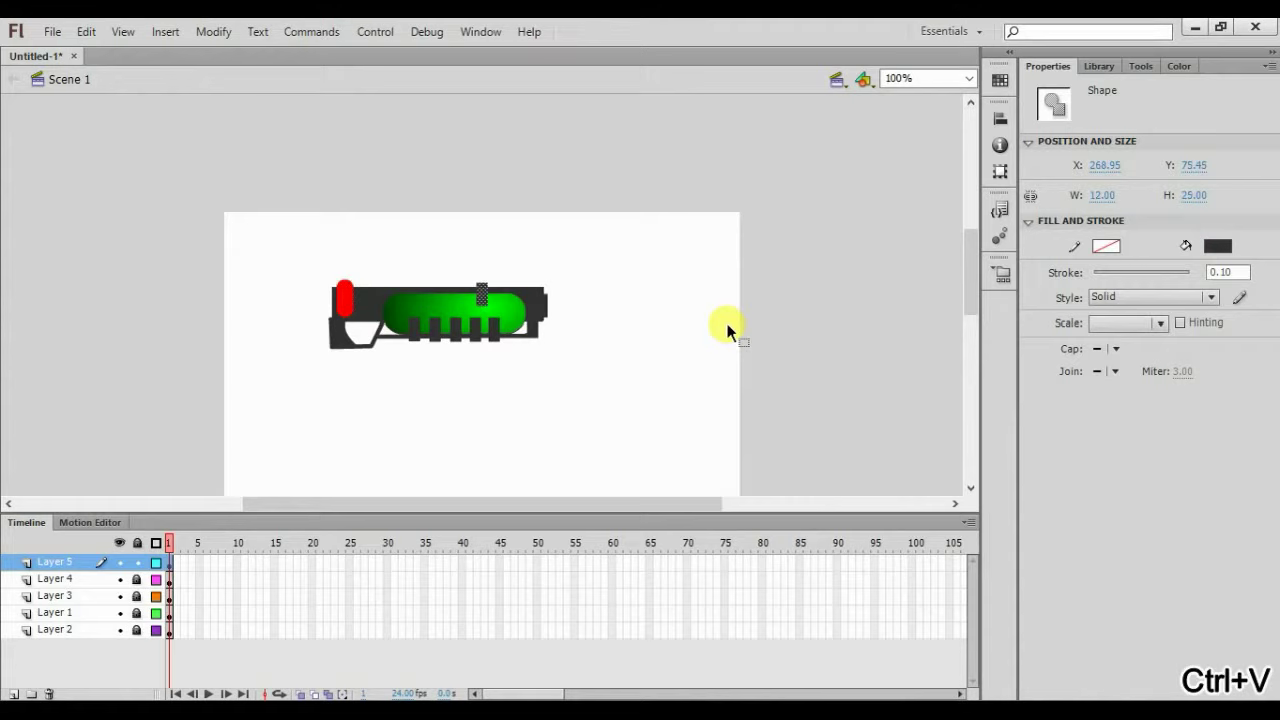
click(727, 332)
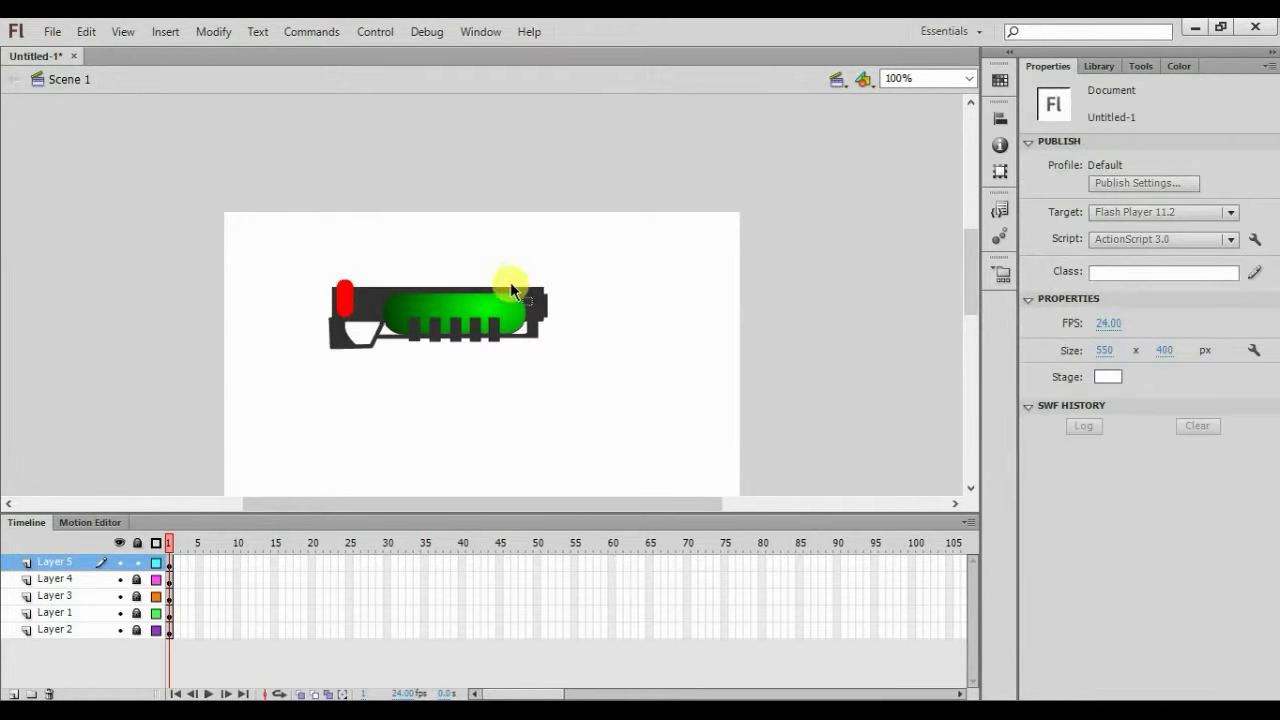
click(339, 300)
key(ctrl+c)
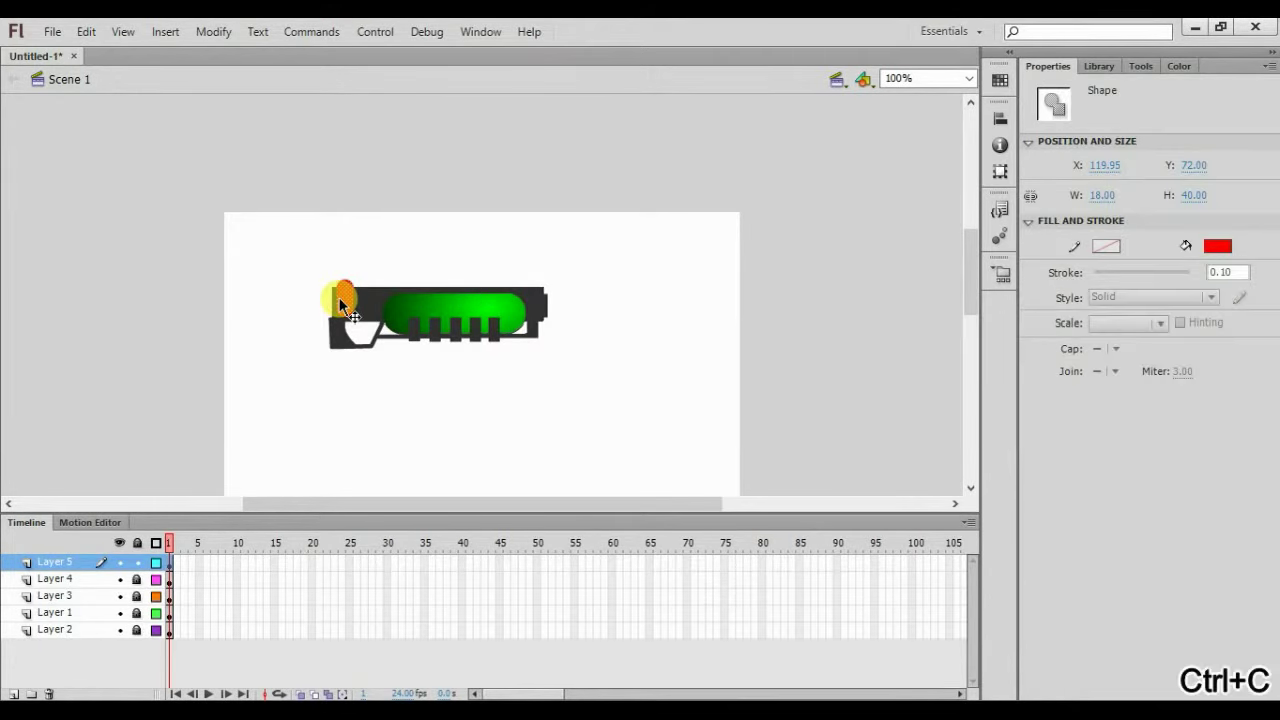
key(ctrl+v)
key(shift+Left)
key(shift+Left)
key(shift+Left)
key(shift+Left)
key(shift+Left)
key(shift+Left)
key(shift+Left)
key(shift+Left)
key(shift+Left)
key(shift+Left)
key(shift+Left)
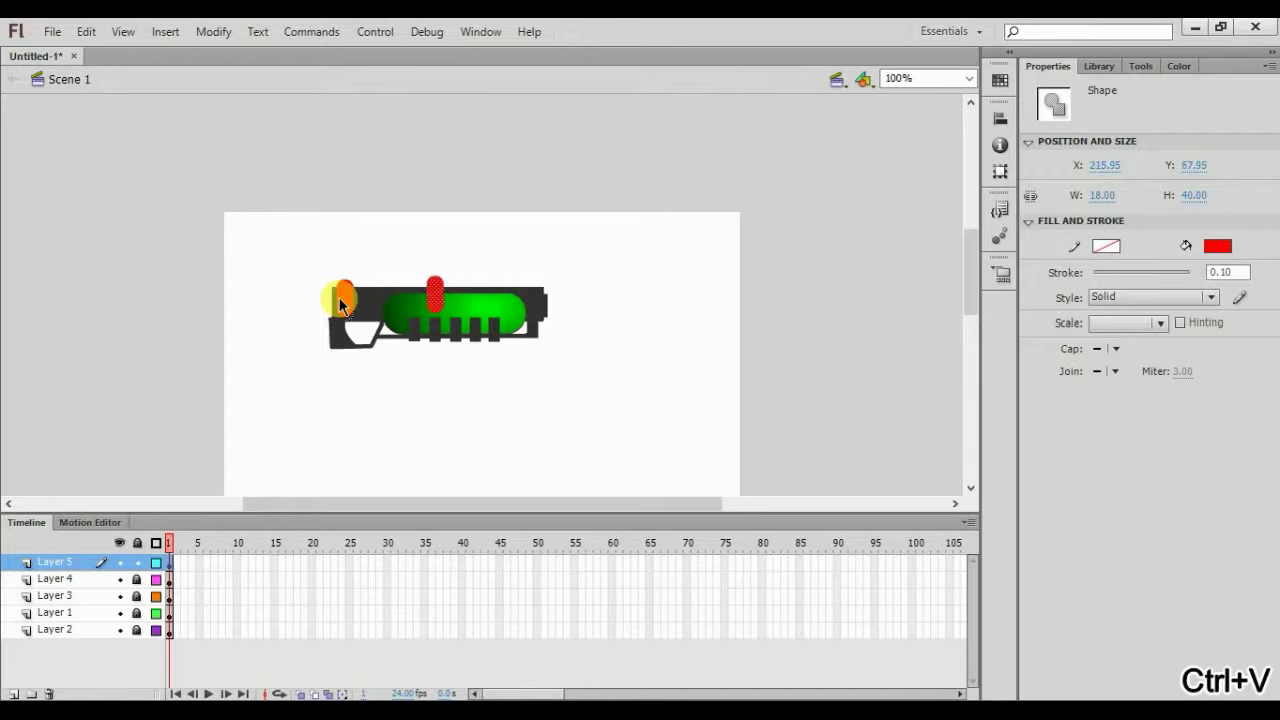
key(shift+Left)
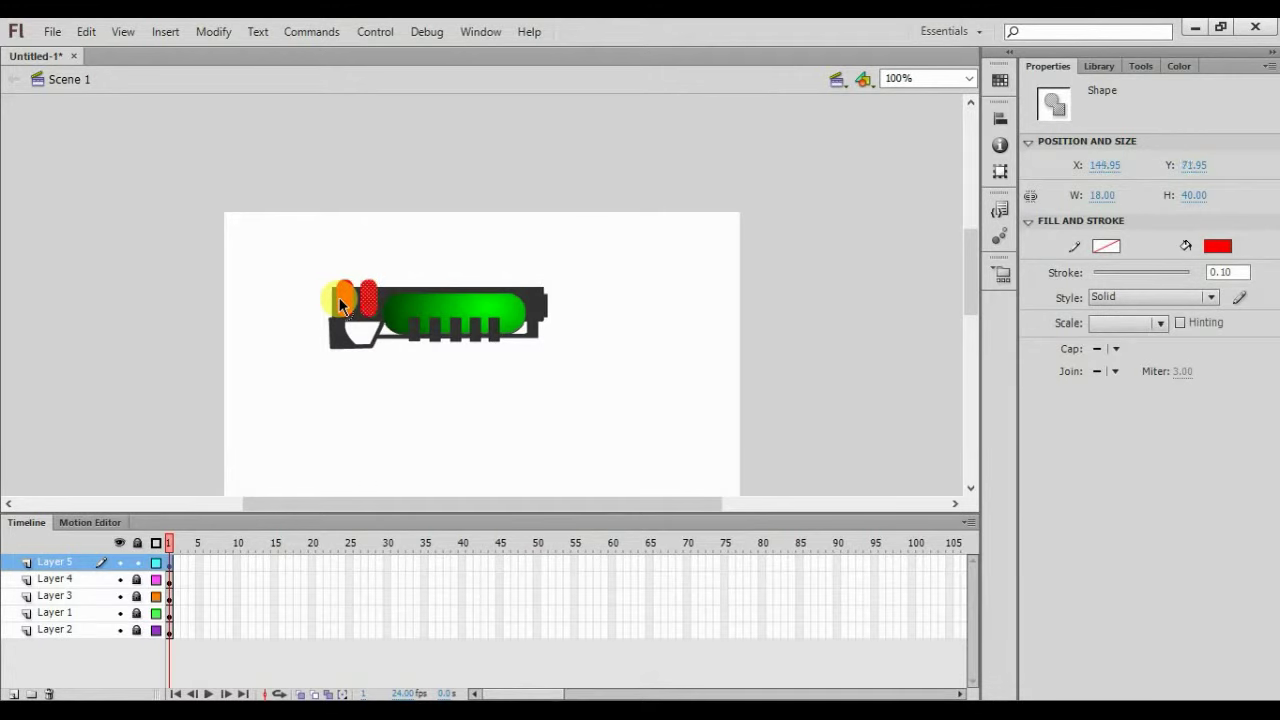
click(458, 452)
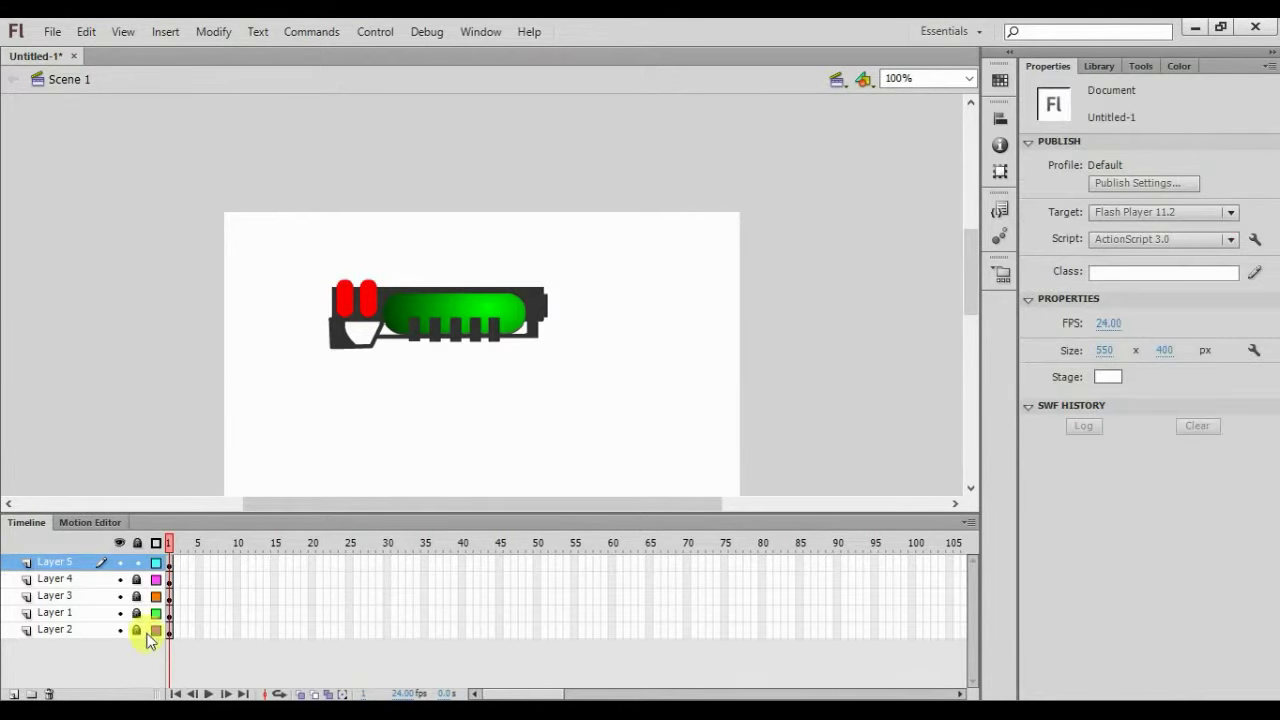
Lock Layer 5, add a new layer above it and select the Line tool
click(137, 562)
click(14, 693)
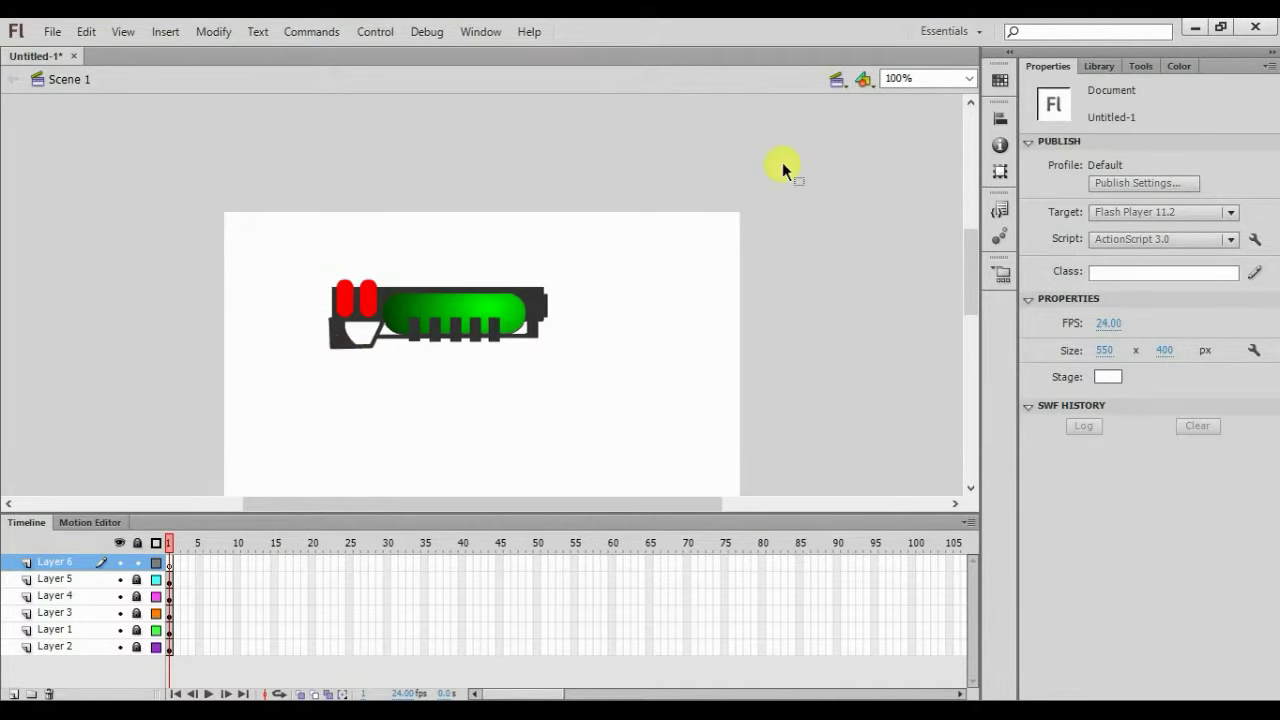
click(1141, 66)
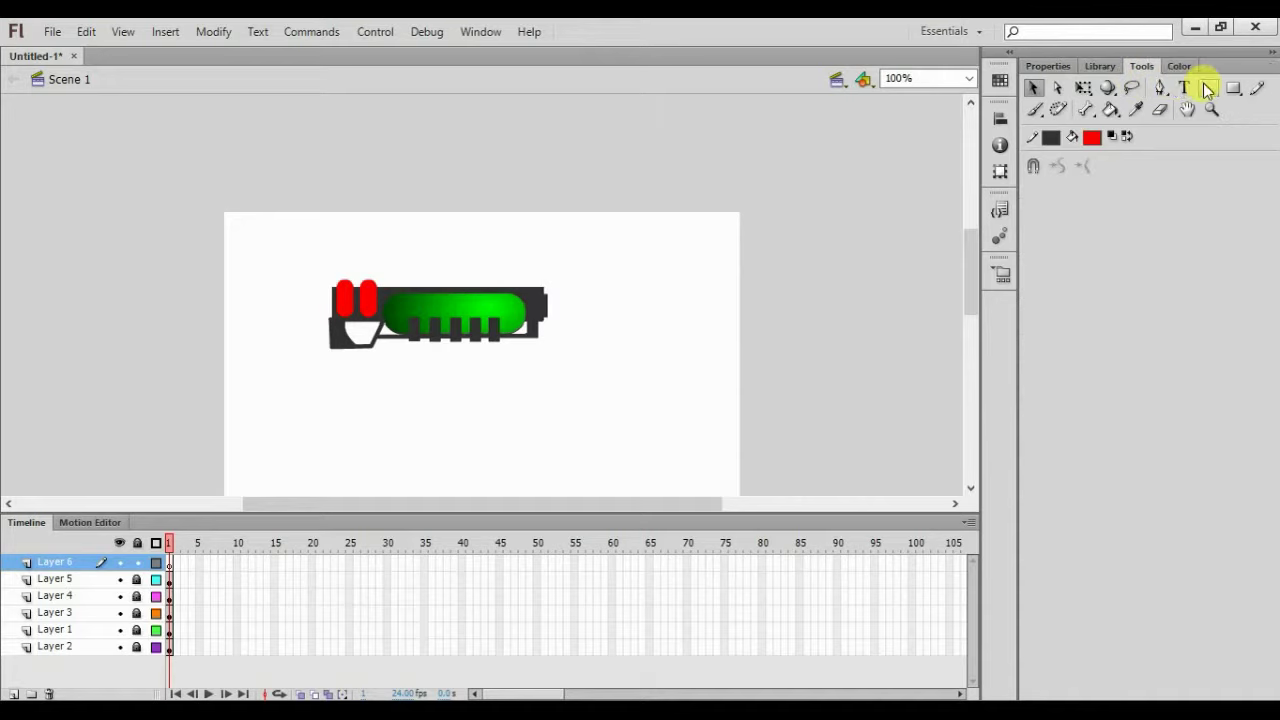
click(1207, 89)
drag(329, 346, 257, 311)
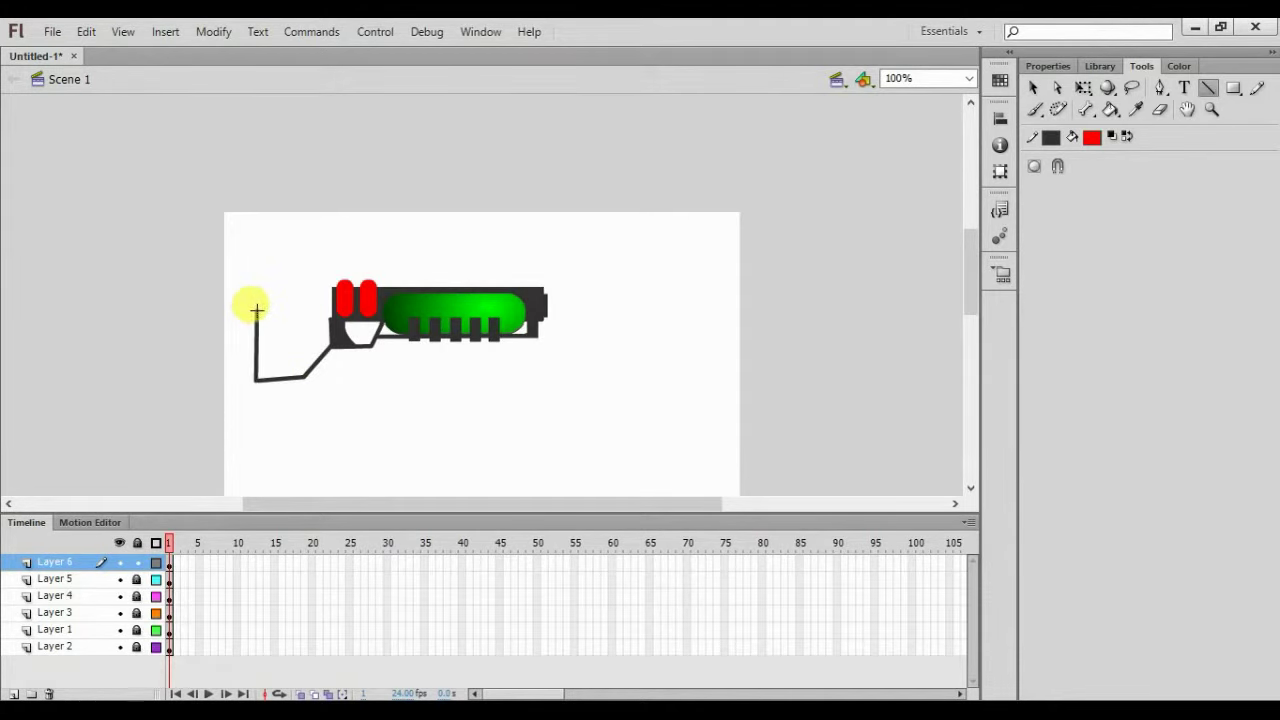
key(ctrl+z)
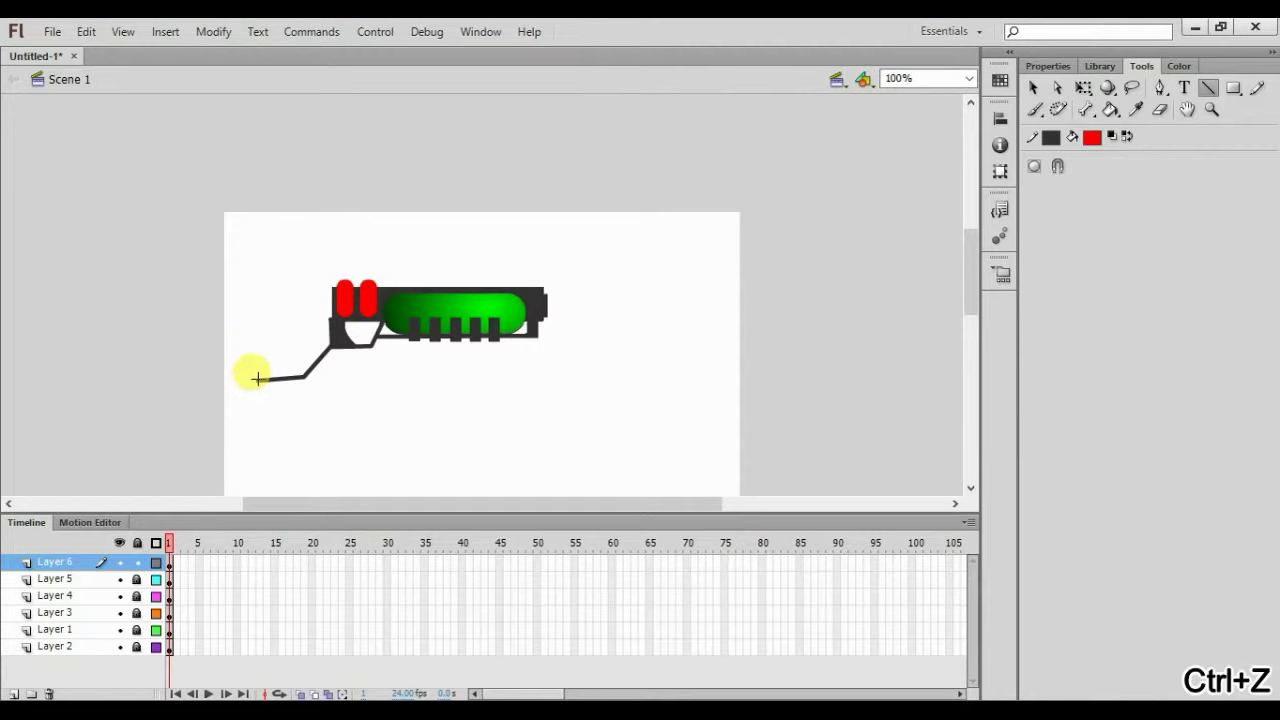
key(ctrl+z)
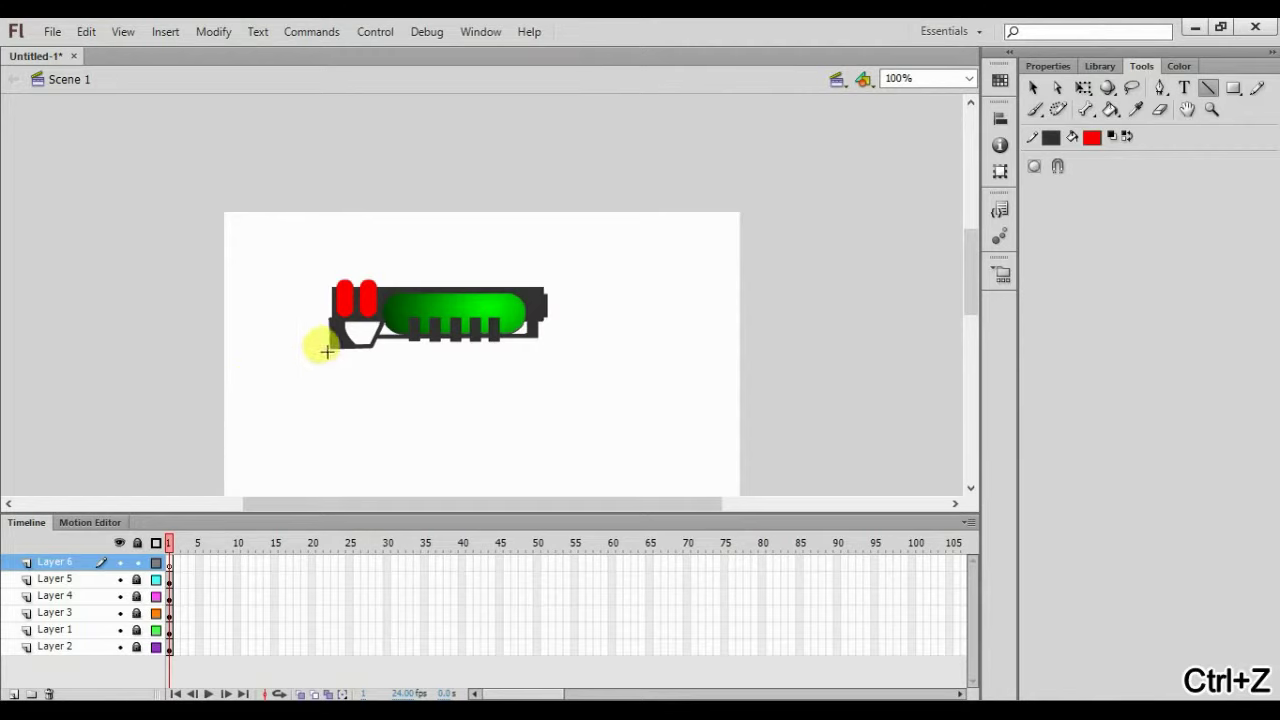
Draw an angular stock outline with straight lines behind the grip and bar, plus a smaller matching outline inside it
mouse_move(325, 349)
mouse_down()
mouse_move(313, 364)
mouse_move(256, 364)
mouse_up()
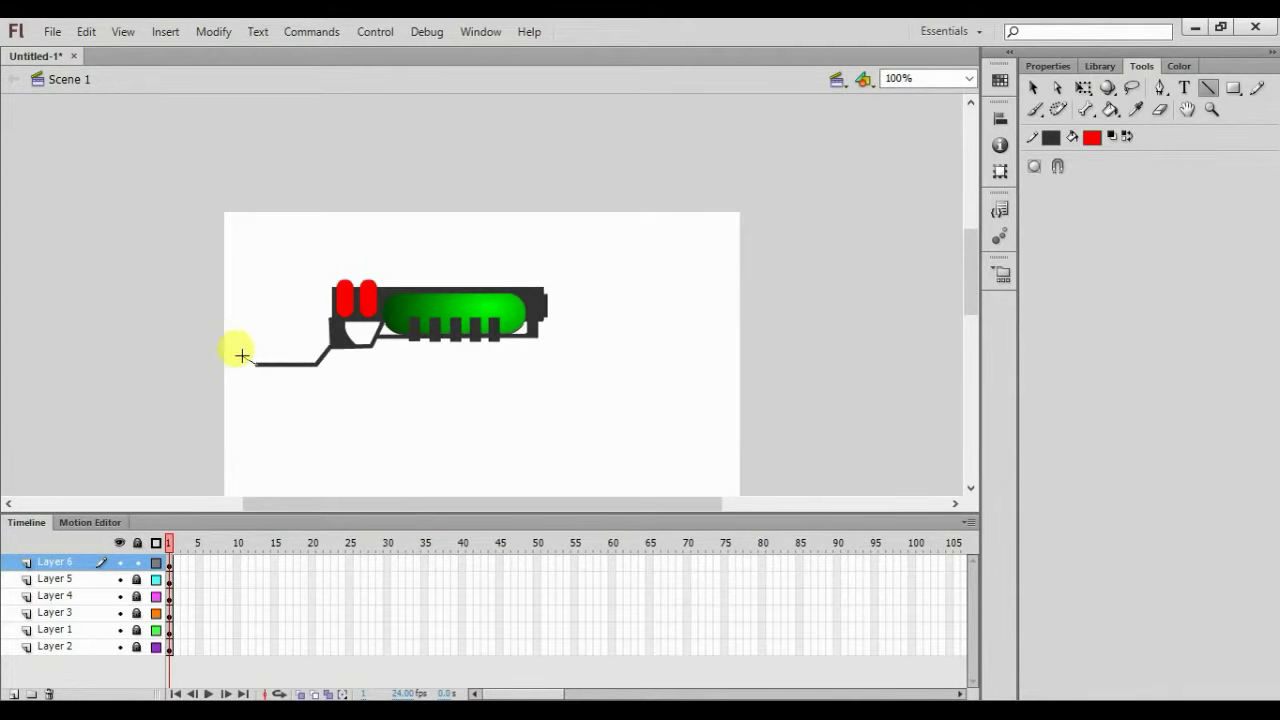
drag(242, 356, 250, 314)
drag(250, 314, 274, 285)
drag(274, 285, 328, 285)
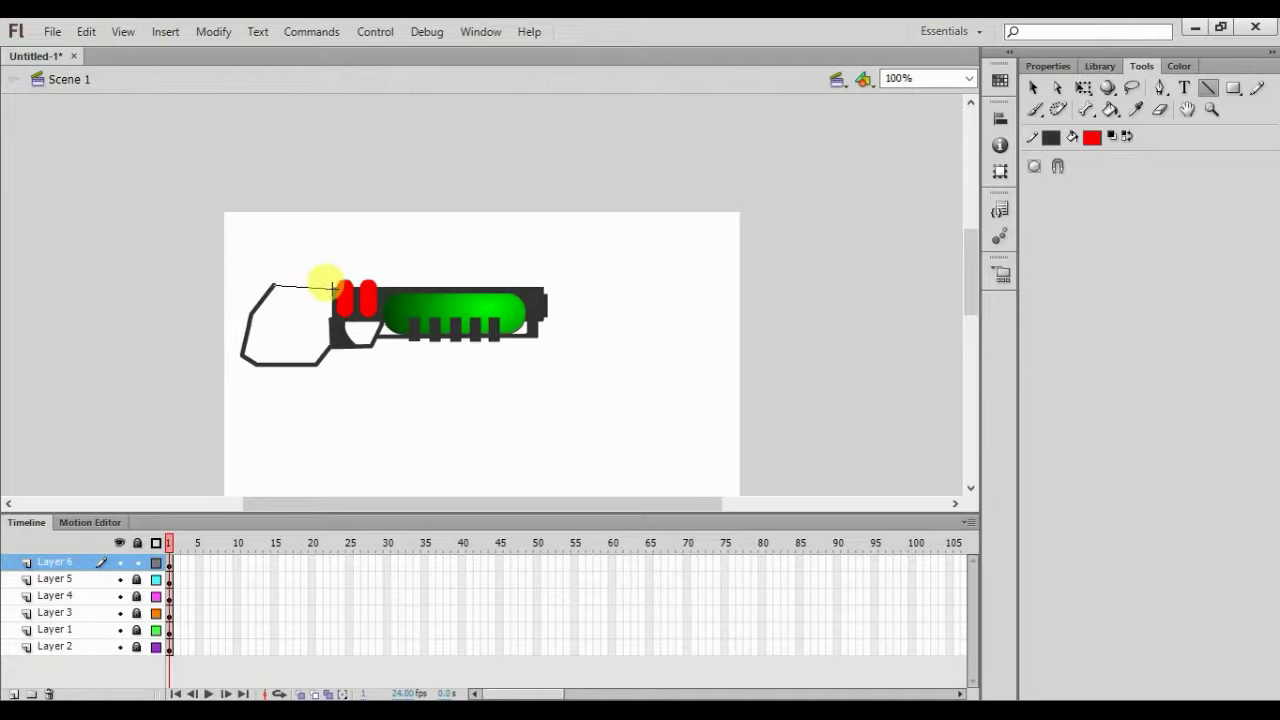
mouse_move(332, 288)
mouse_down()
mouse_move(308, 303)
mouse_move(334, 303)
mouse_move(251, 350)
mouse_move(311, 351)
mouse_move(330, 336)
mouse_up()
key(k)
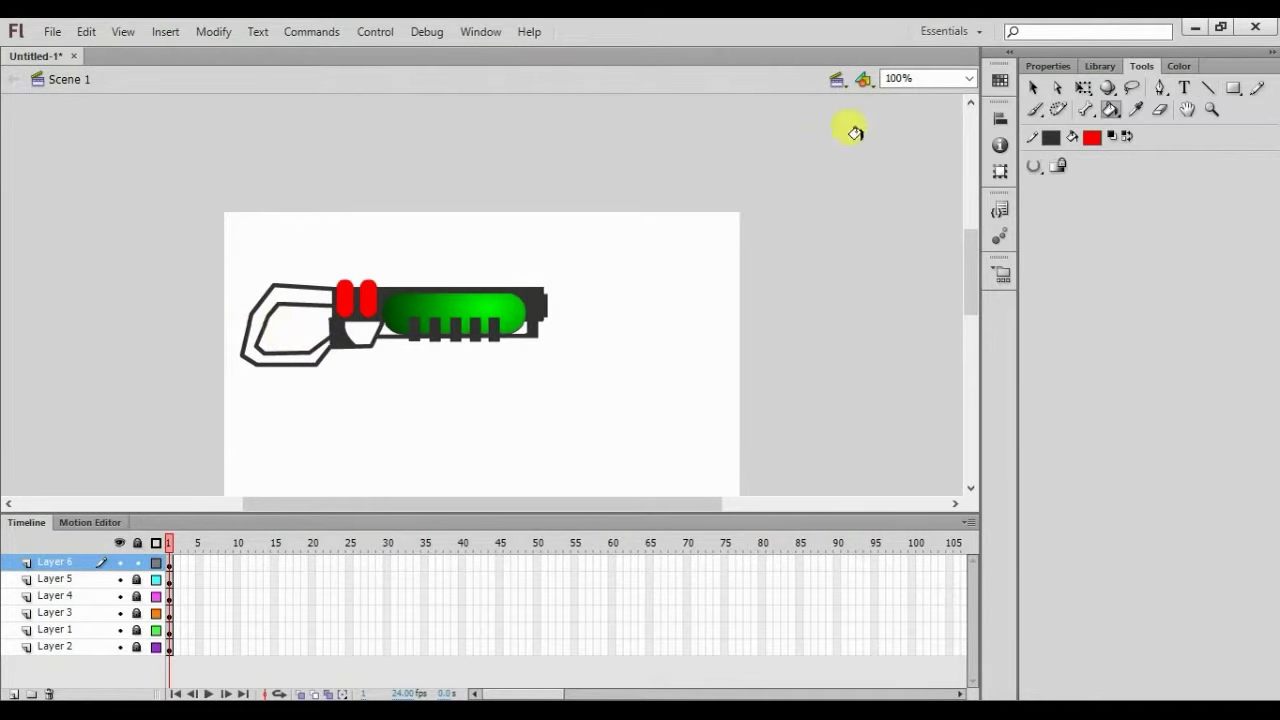
Set the fill colour to black and draw a straight line closing the stock's open front end against the body
click(1092, 137)
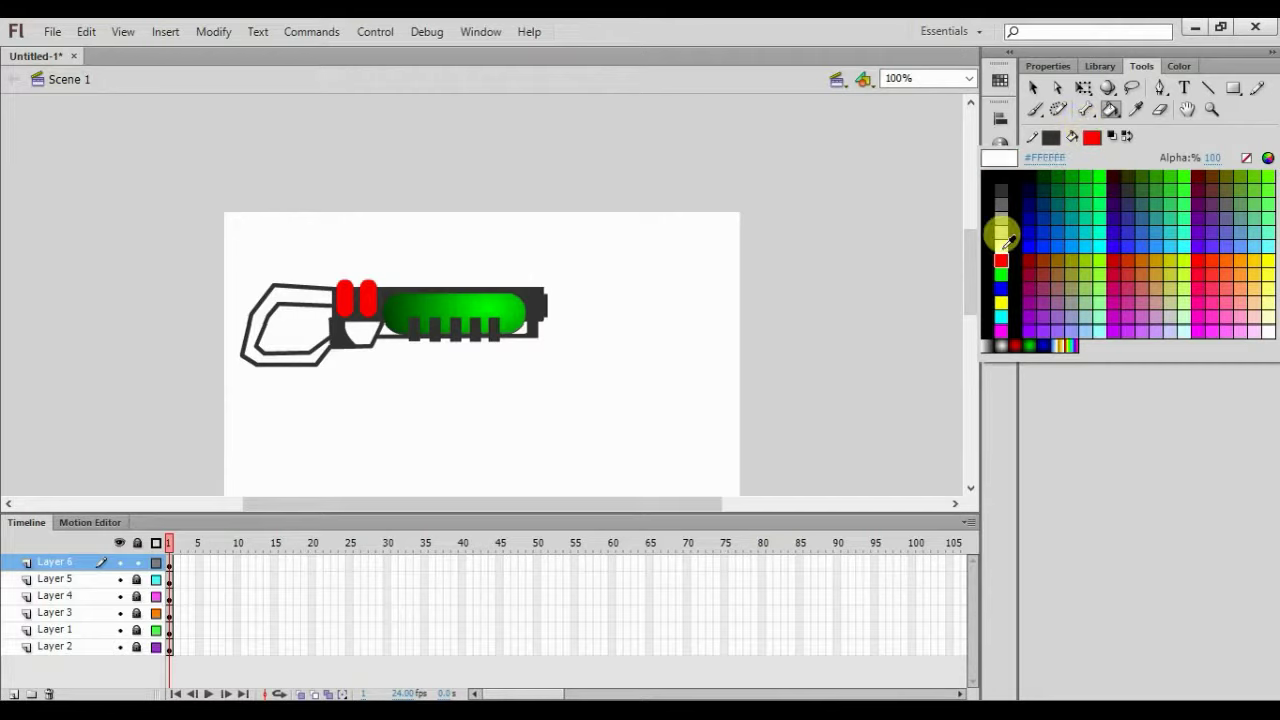
click(1001, 177)
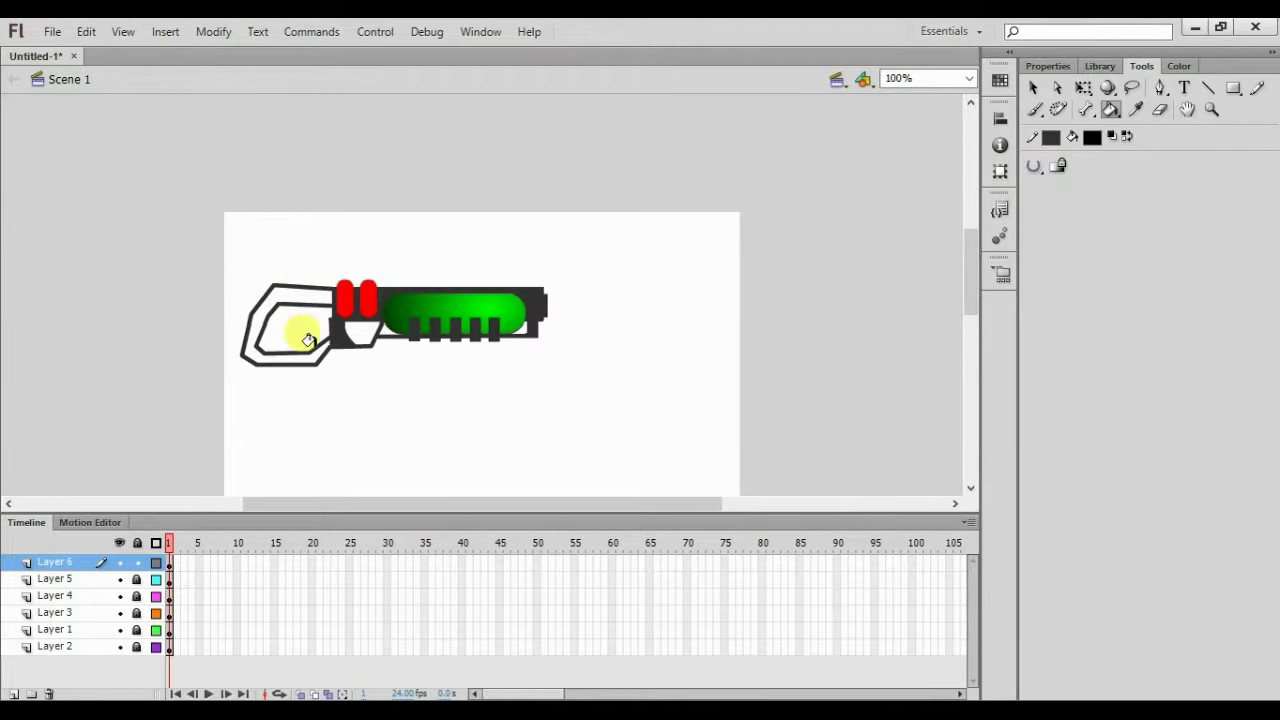
key(ctrl+equal)
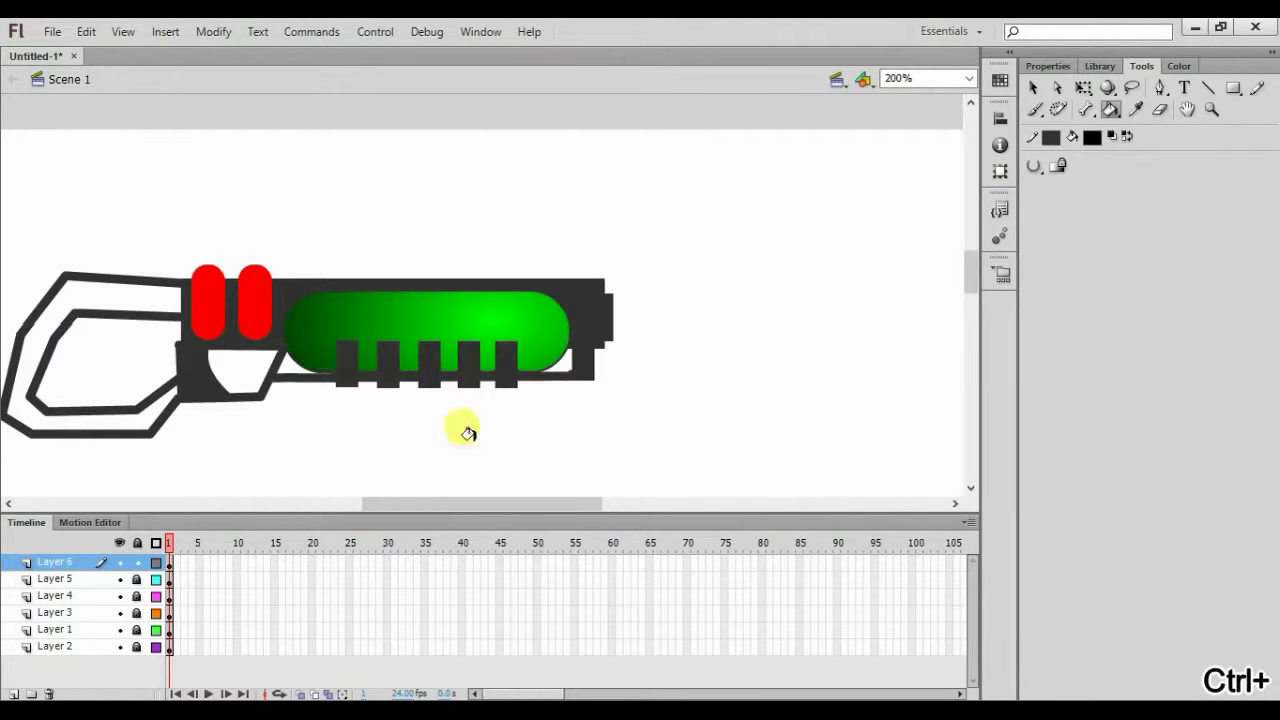
drag(486, 504, 417, 505)
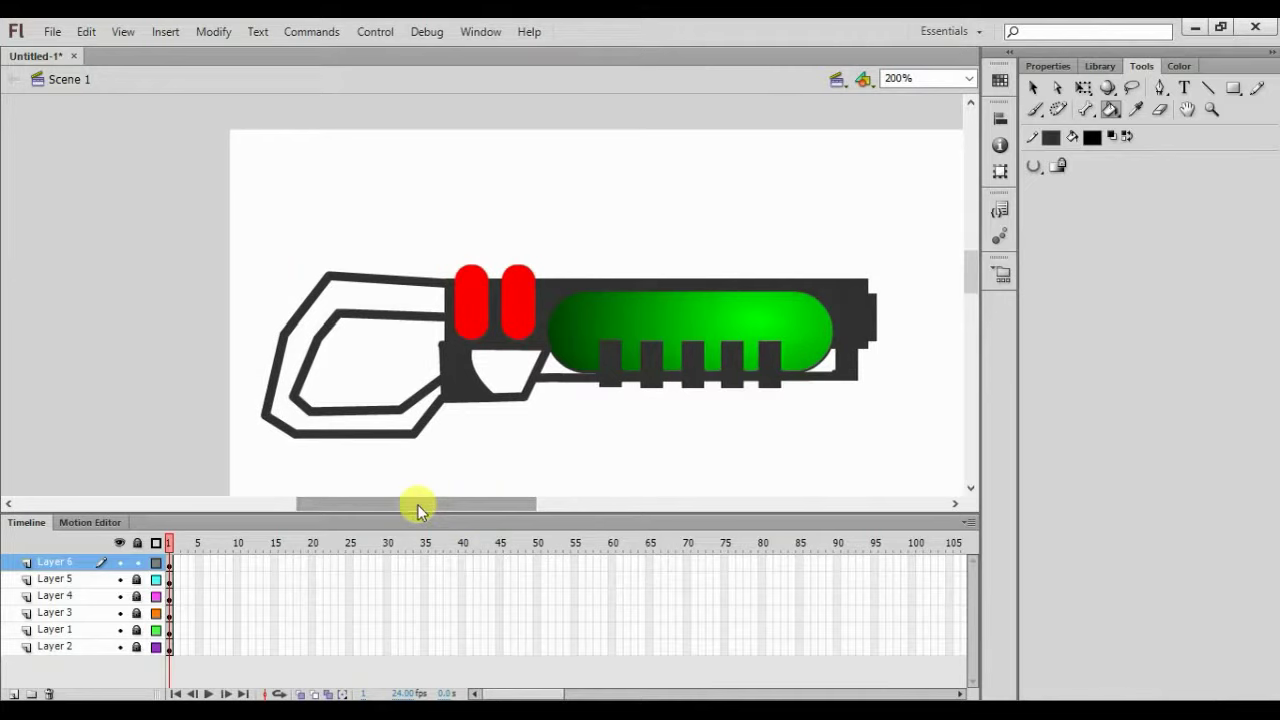
key(n)
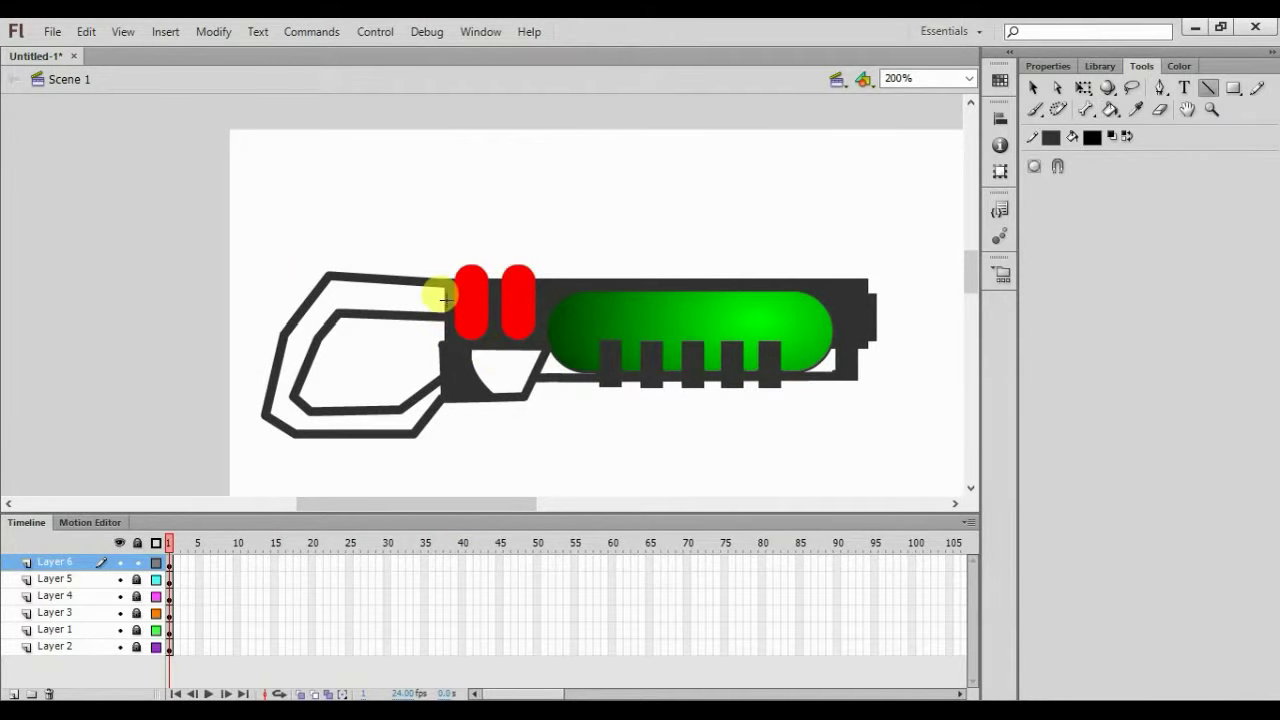
mouse_move(443, 283)
mouse_down()
mouse_move(434, 354)
mouse_move(460, 386)
mouse_up()
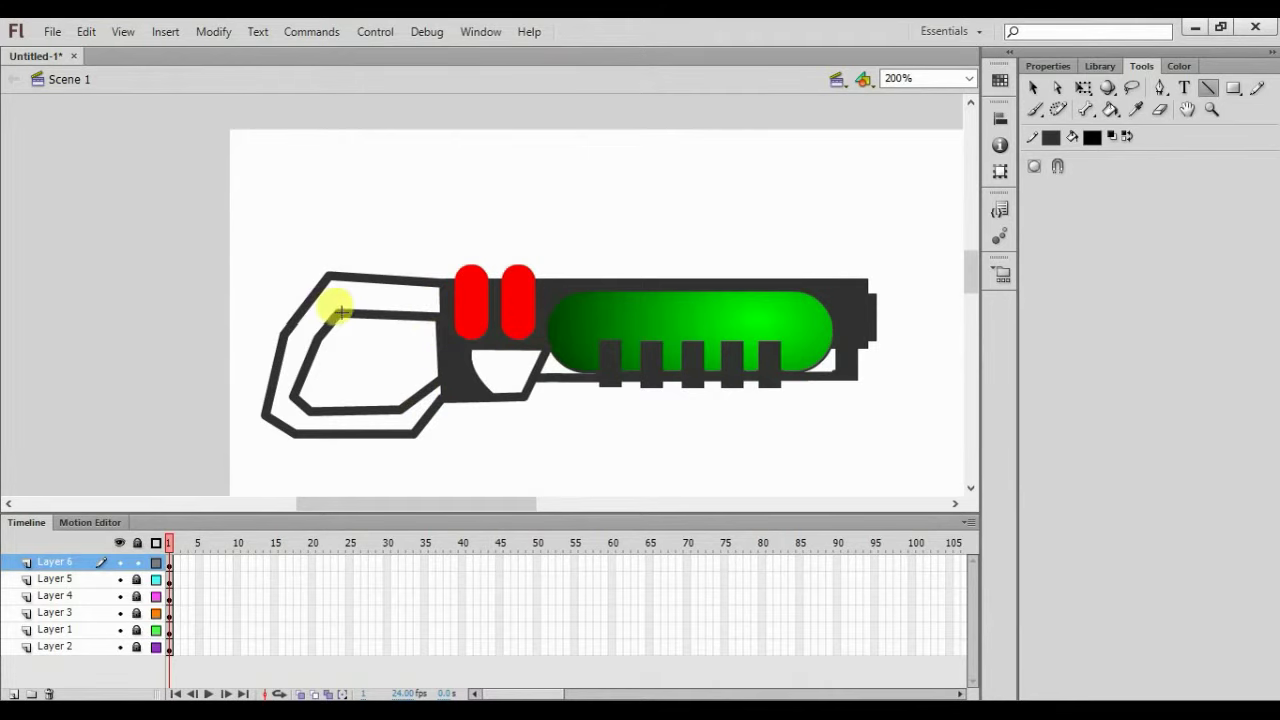
Try to paint the band between the two stock outlines black with the Brush tool in Paint Inside mode, and undo the strokes
key(k)
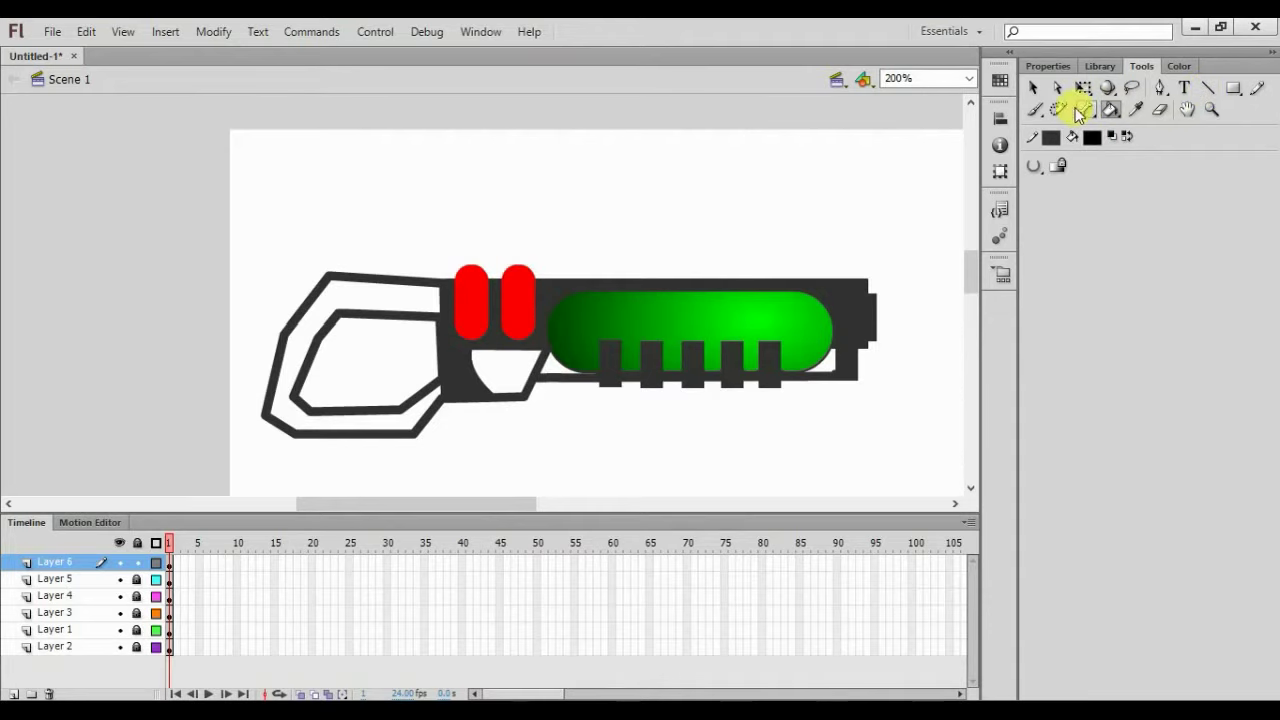
click(1035, 109)
click(1058, 111)
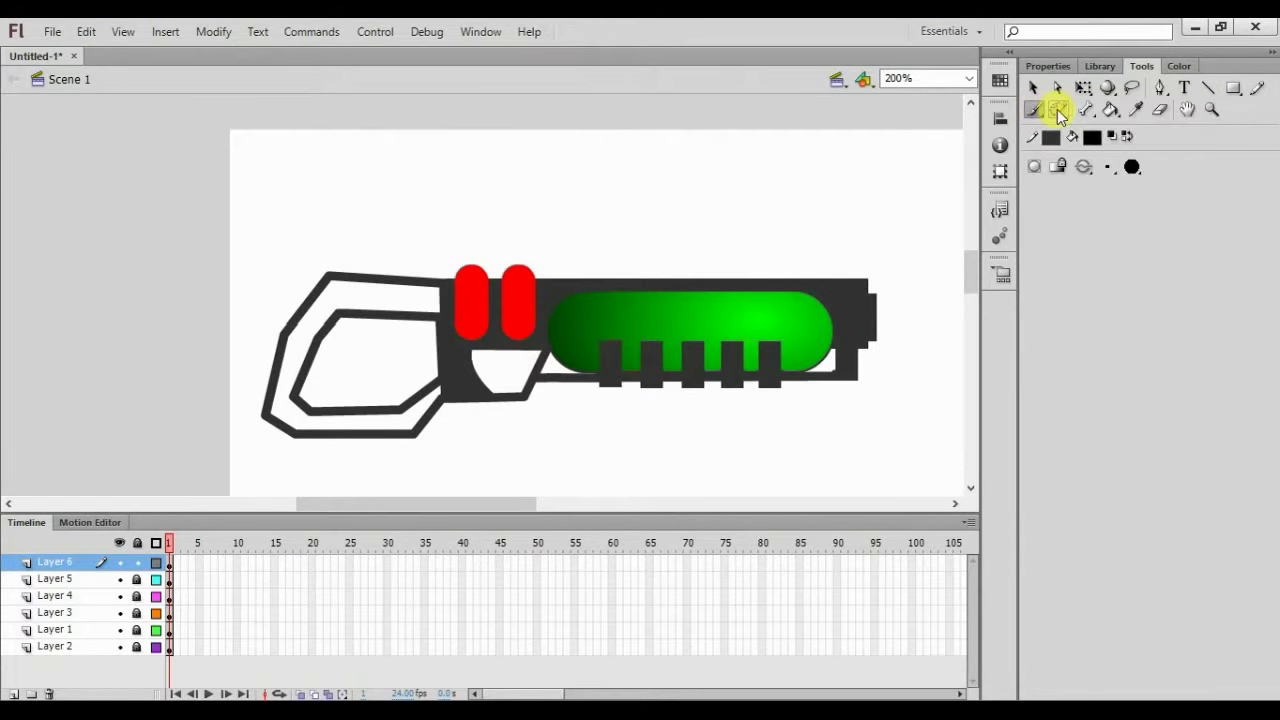
click(1086, 170)
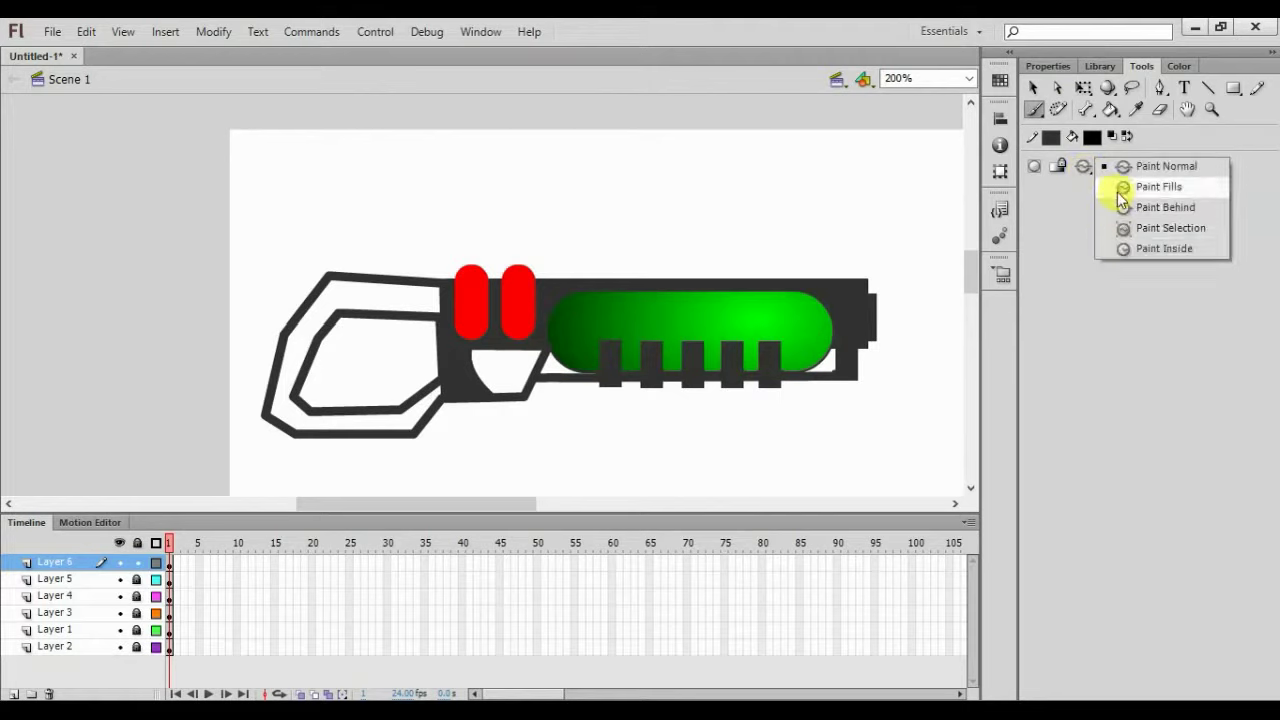
click(1134, 249)
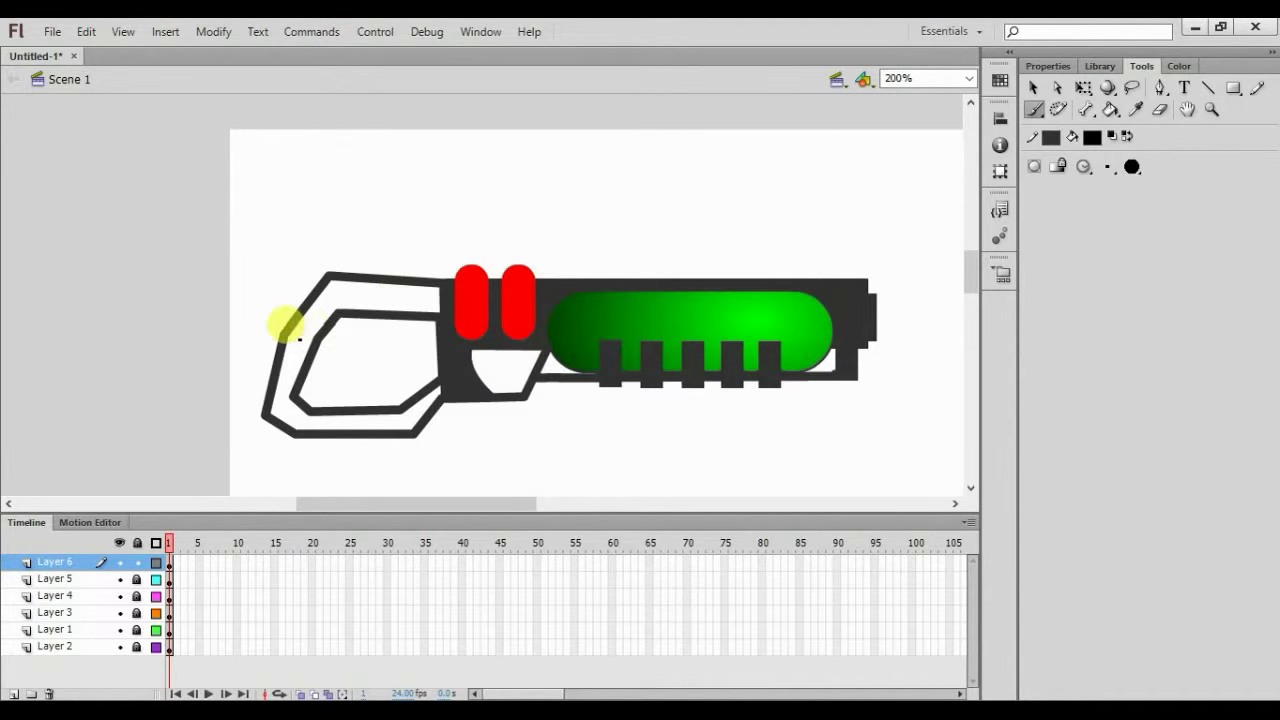
drag(278, 338, 316, 360)
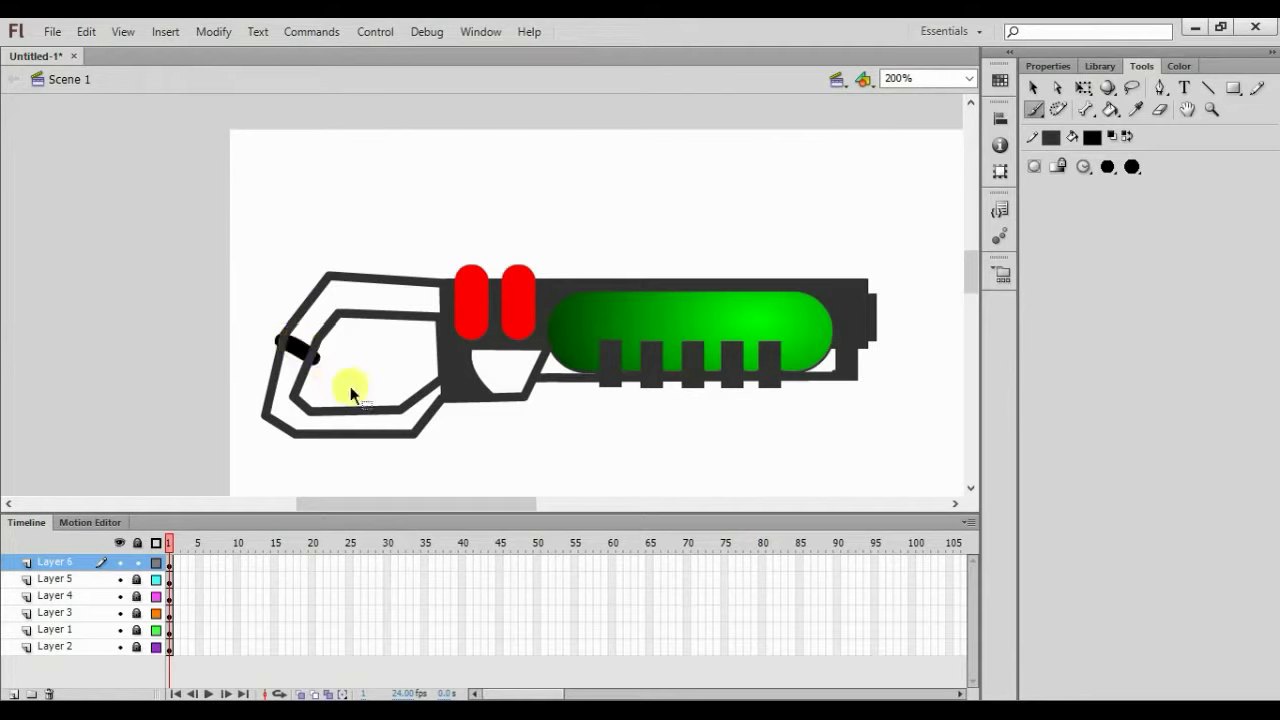
key(ctrl+z)
mouse_move(295, 355)
mouse_down()
mouse_move(324, 303)
mouse_move(287, 345)
mouse_move(326, 299)
mouse_move(314, 326)
mouse_move(337, 307)
mouse_move(326, 320)
mouse_move(337, 285)
mouse_move(360, 292)
mouse_move(333, 300)
mouse_move(432, 306)
mouse_move(344, 302)
mouse_move(345, 287)
mouse_move(367, 285)
mouse_move(434, 295)
mouse_move(436, 306)
mouse_move(331, 302)
mouse_move(381, 307)
mouse_move(346, 306)
mouse_move(380, 312)
mouse_move(301, 345)
mouse_move(288, 367)
mouse_move(292, 351)
mouse_move(290, 393)
mouse_up()
key(ctrl+z)
key(ctrl+z)
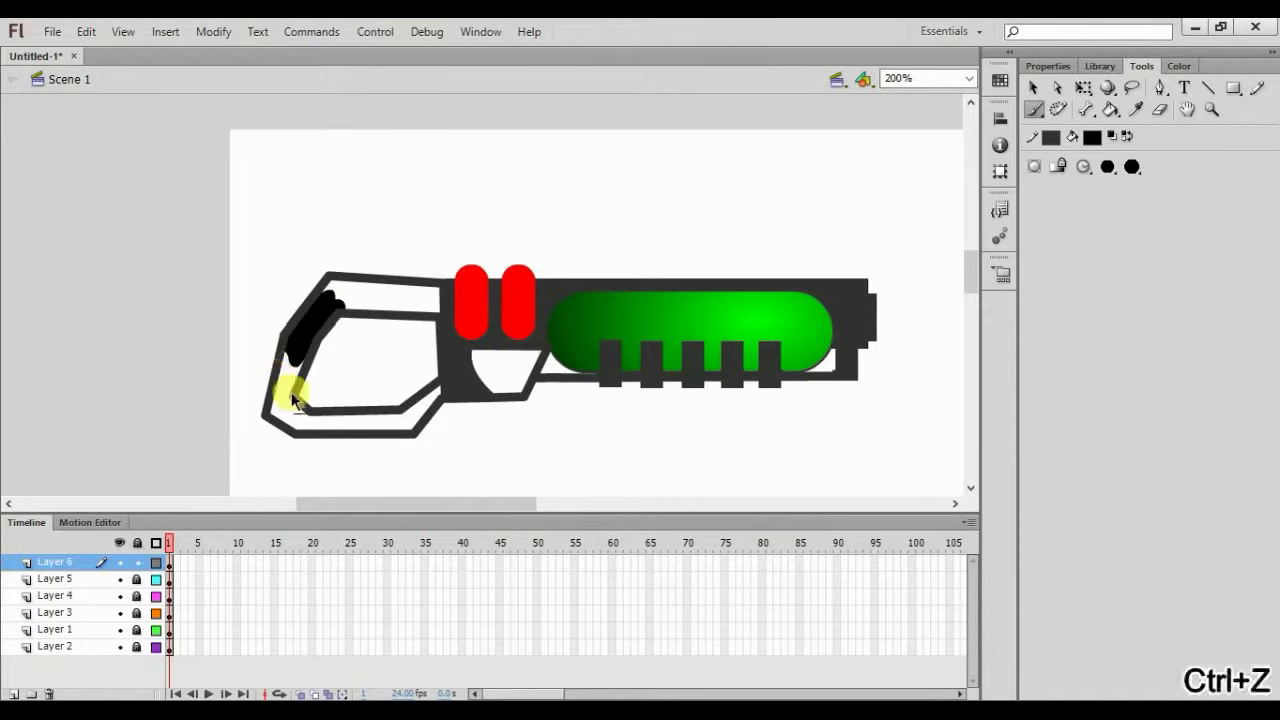
key(ctrl+z)
Paint the band between the outer and inner stock outlines black with the Brush in Paint Fills mode
click(1085, 167)
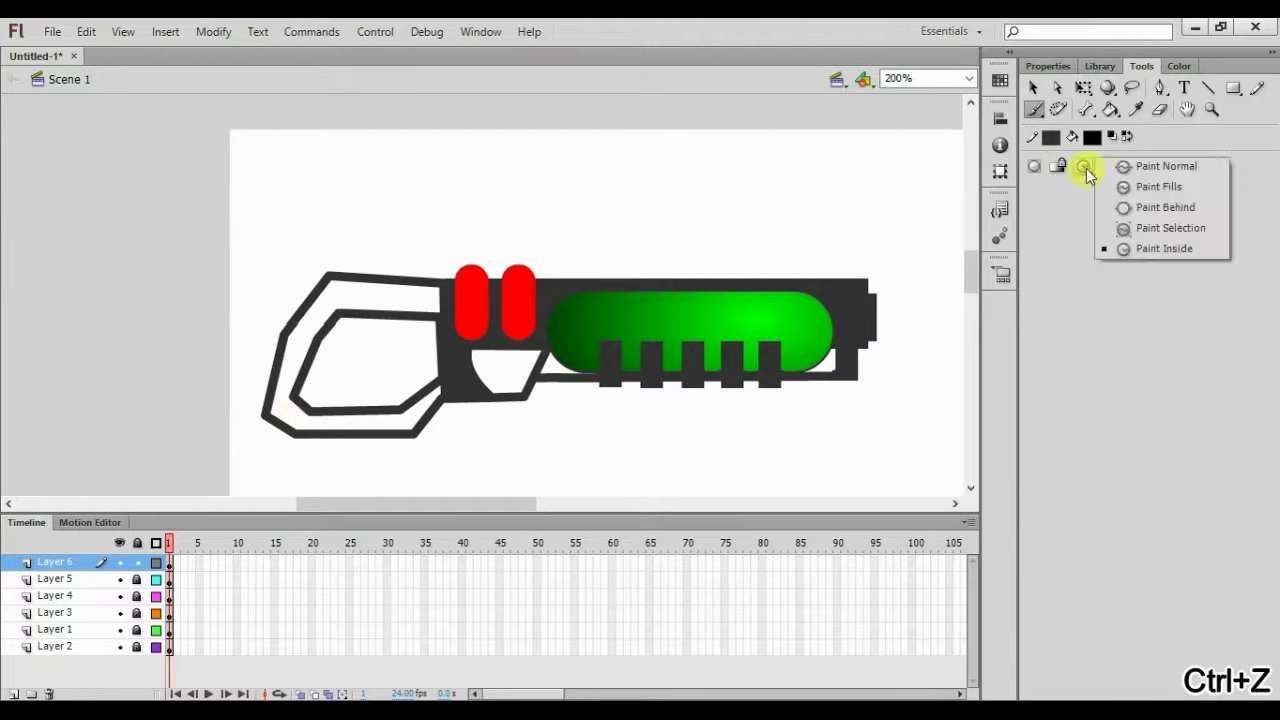
click(1116, 184)
mouse_move(412, 284)
mouse_down()
mouse_move(444, 354)
mouse_move(418, 290)
mouse_move(436, 295)
mouse_move(434, 309)
mouse_move(329, 303)
mouse_move(368, 308)
mouse_move(331, 291)
mouse_move(396, 291)
mouse_move(334, 283)
mouse_move(285, 390)
mouse_move(325, 306)
mouse_move(283, 369)
mouse_move(280, 407)
mouse_move(299, 423)
mouse_move(276, 409)
mouse_move(347, 423)
mouse_move(302, 427)
mouse_move(400, 417)
mouse_move(438, 386)
mouse_move(361, 427)
mouse_move(346, 421)
mouse_move(403, 424)
mouse_move(314, 422)
mouse_move(387, 418)
mouse_up()
key(ctrl+minus)
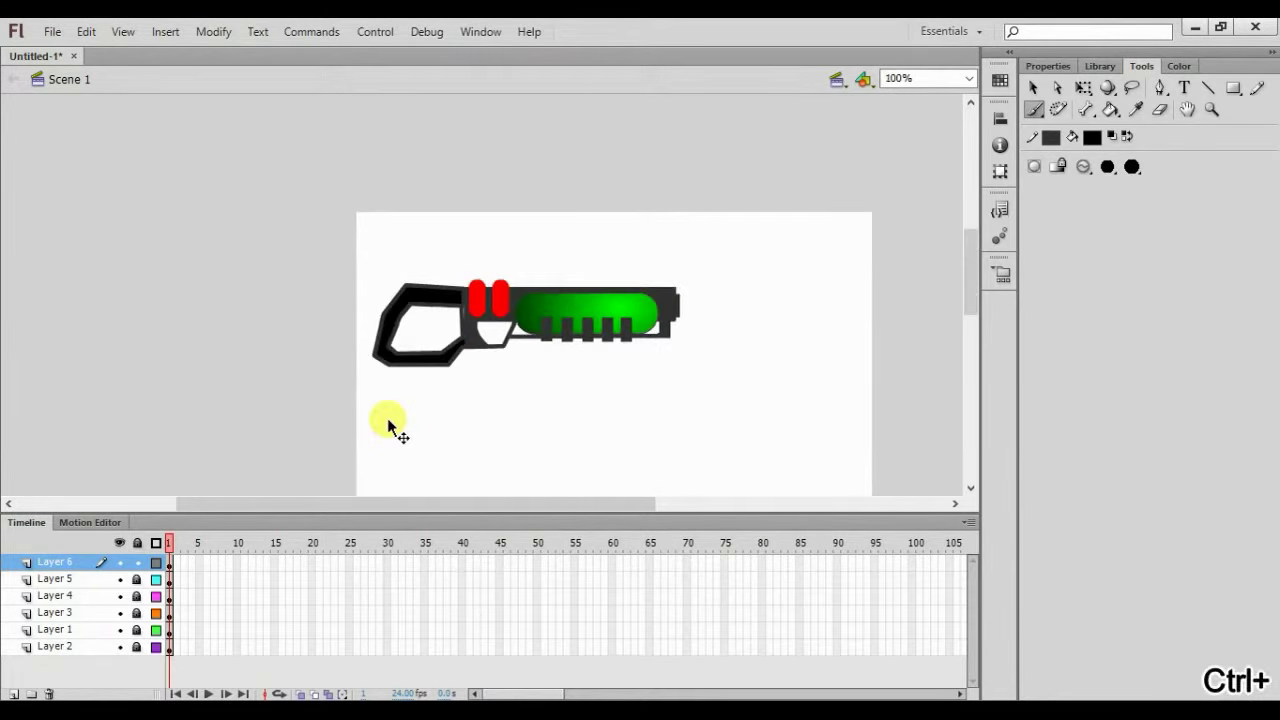
Draw four parallel slanted dark gray lines across the stock's inner opening, spaced evenly from its rear to the body
key(ctrl+equal)
drag(429, 511, 370, 511)
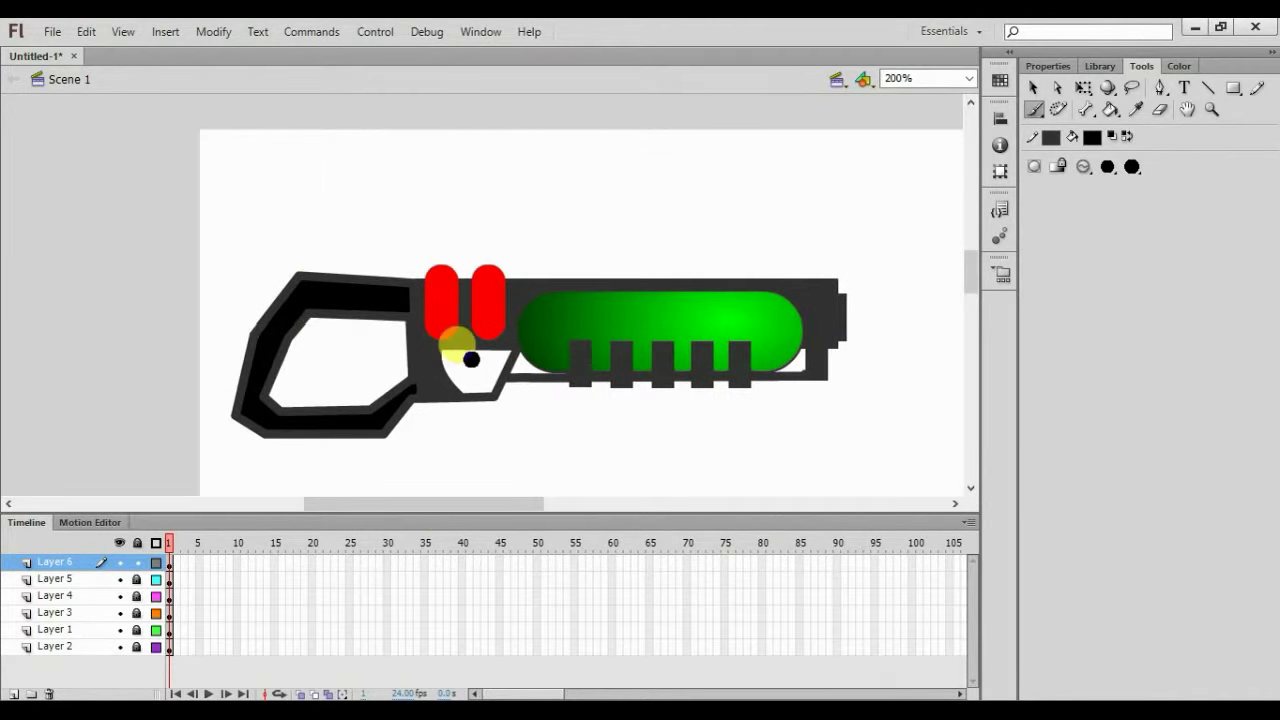
click(1208, 88)
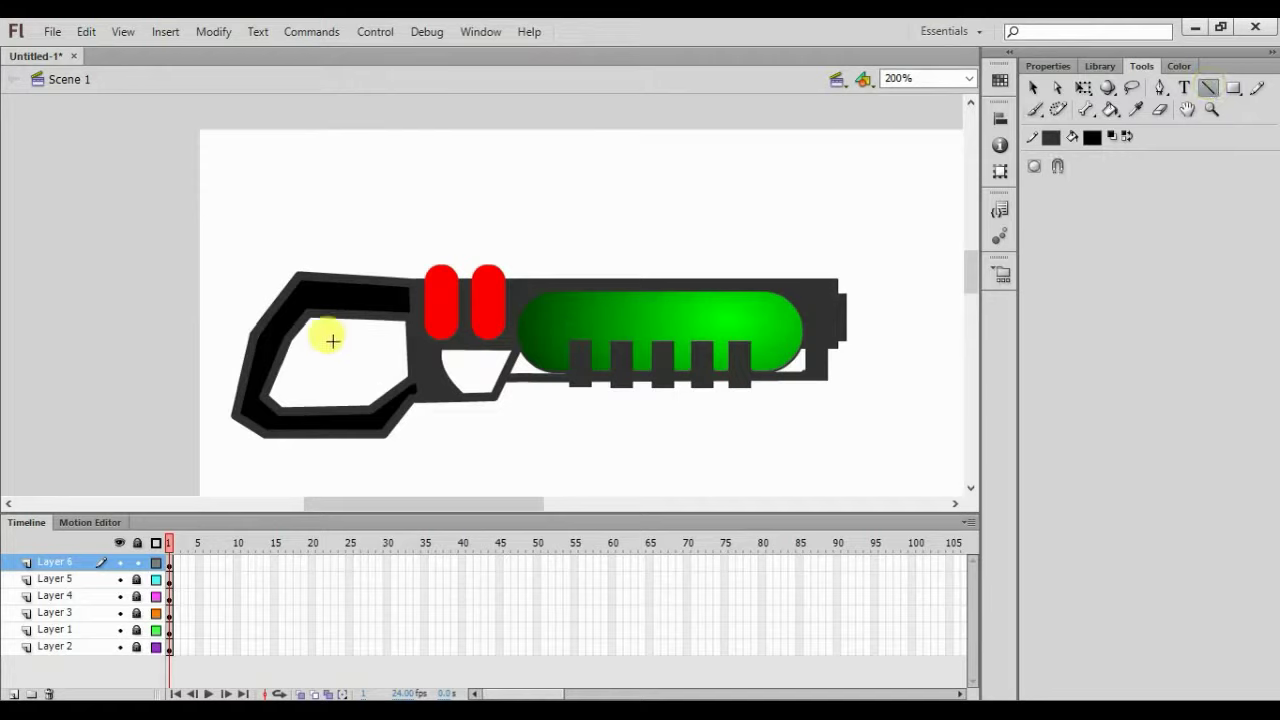
mouse_move(322, 318)
mouse_down()
mouse_move(278, 394)
mouse_move(286, 405)
mouse_up()
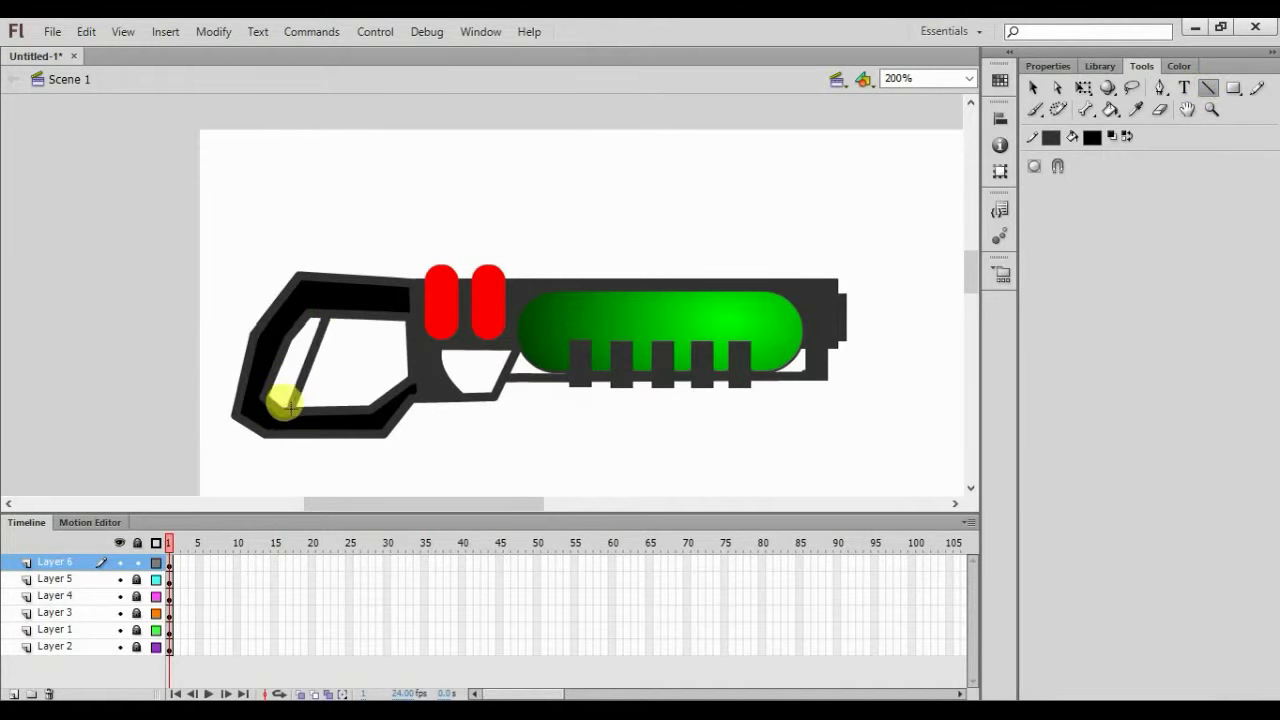
drag(348, 318, 316, 402)
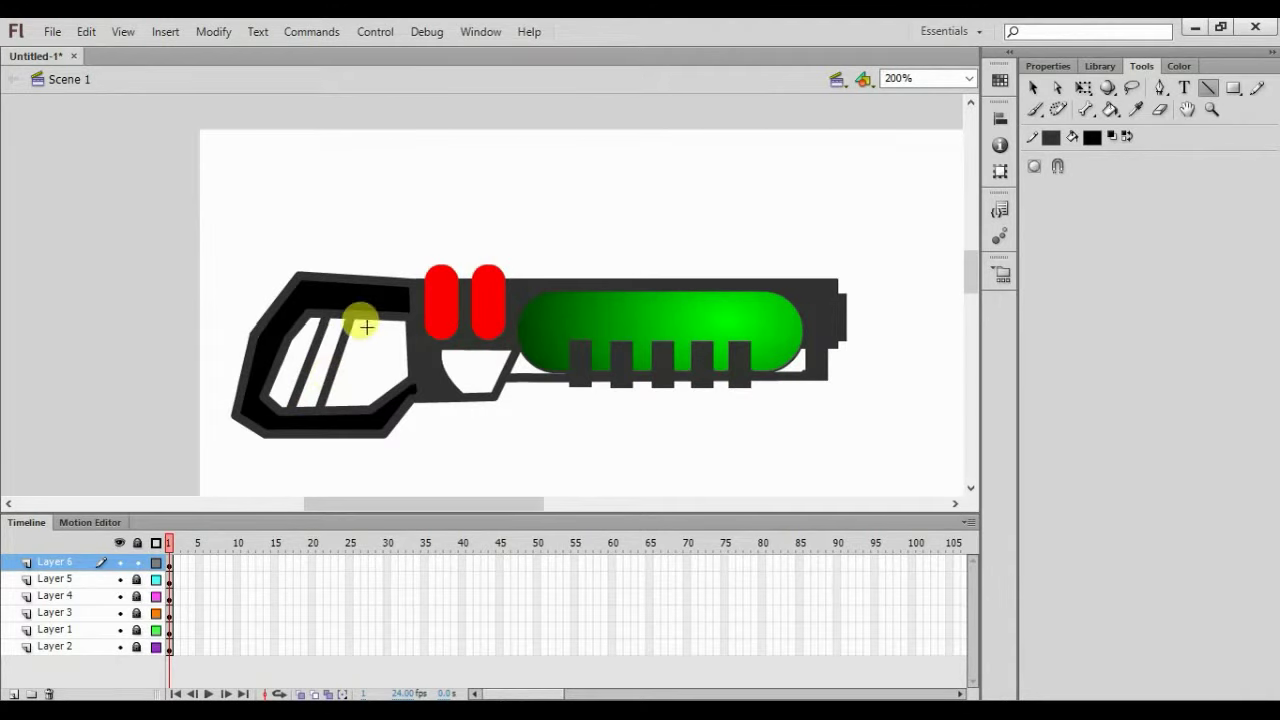
drag(381, 313, 342, 402)
key(ctrl+z)
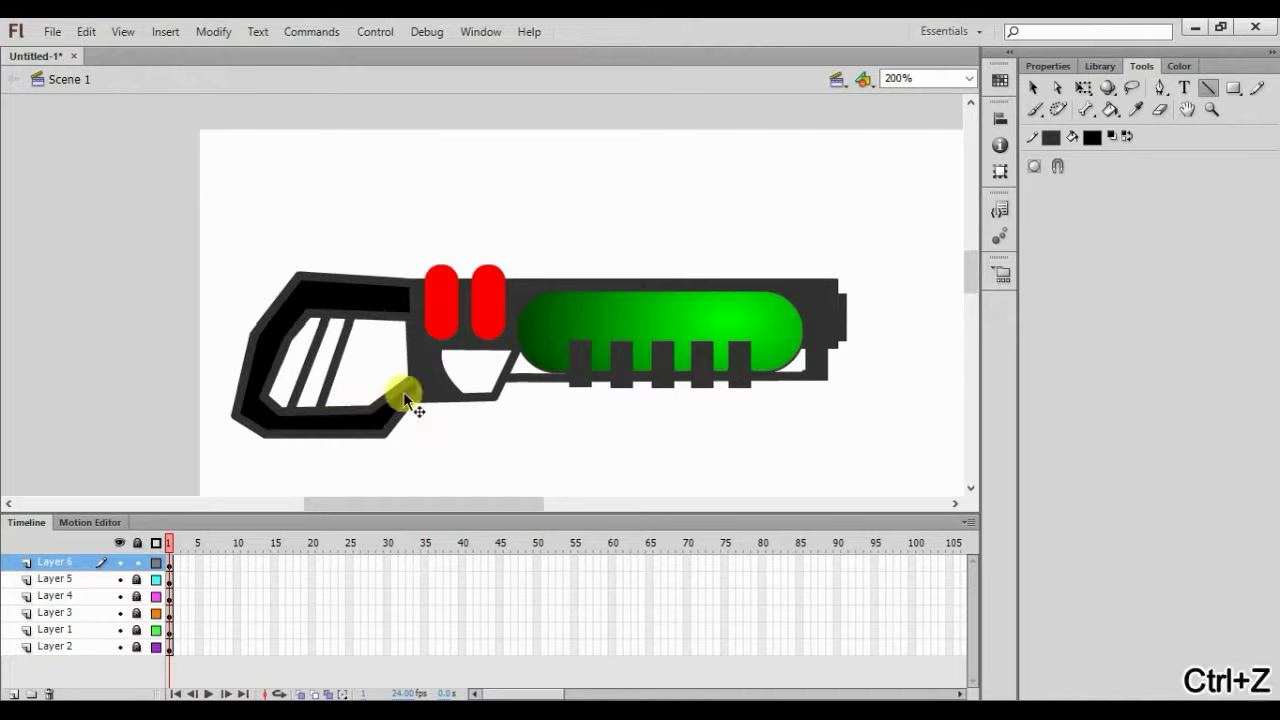
drag(378, 316, 347, 403)
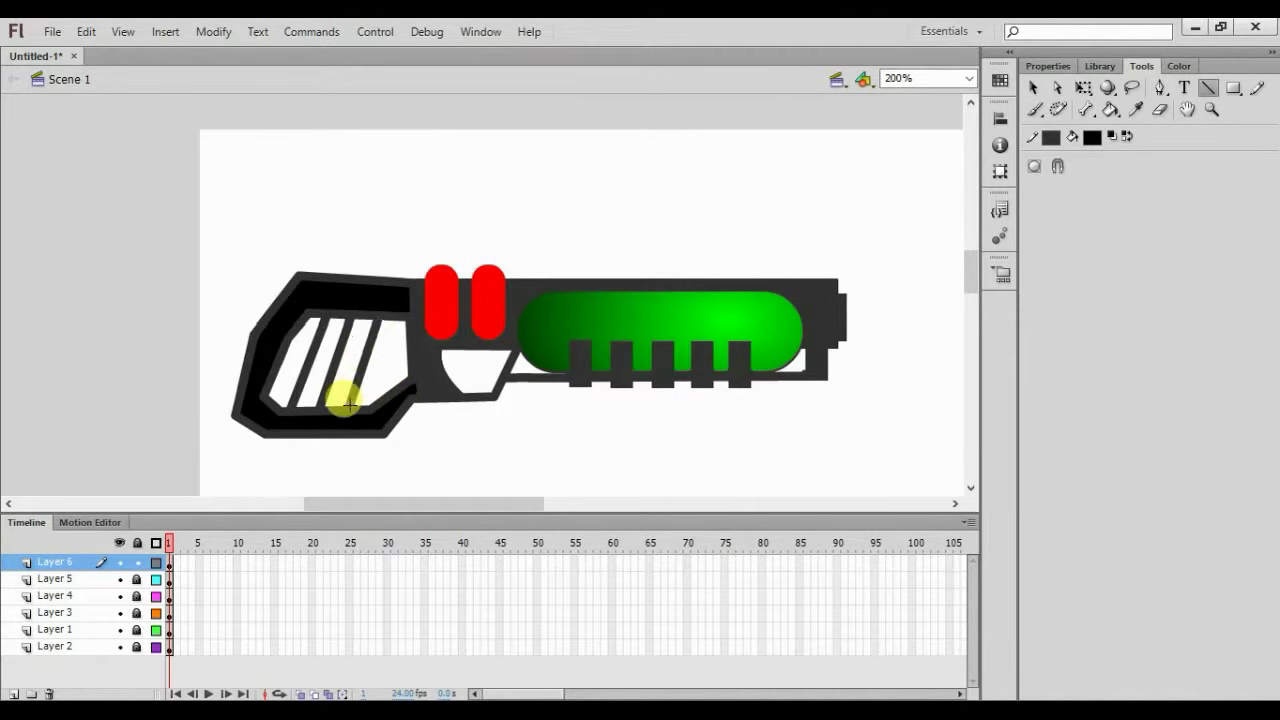
drag(400, 320, 368, 403)
Select the whole stock and scale it down slightly with Free Transform, keeping its front edge against the body
key(ctrl+minus)
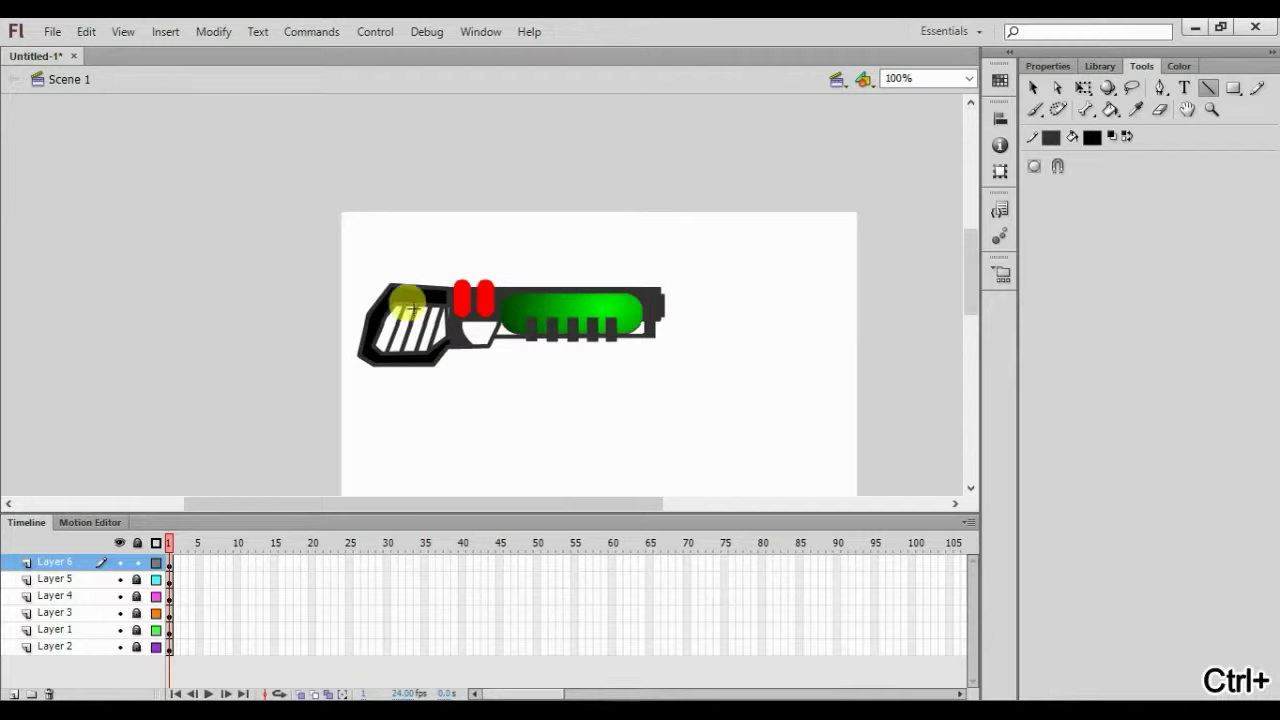
key(v)
drag(334, 256, 452, 388)
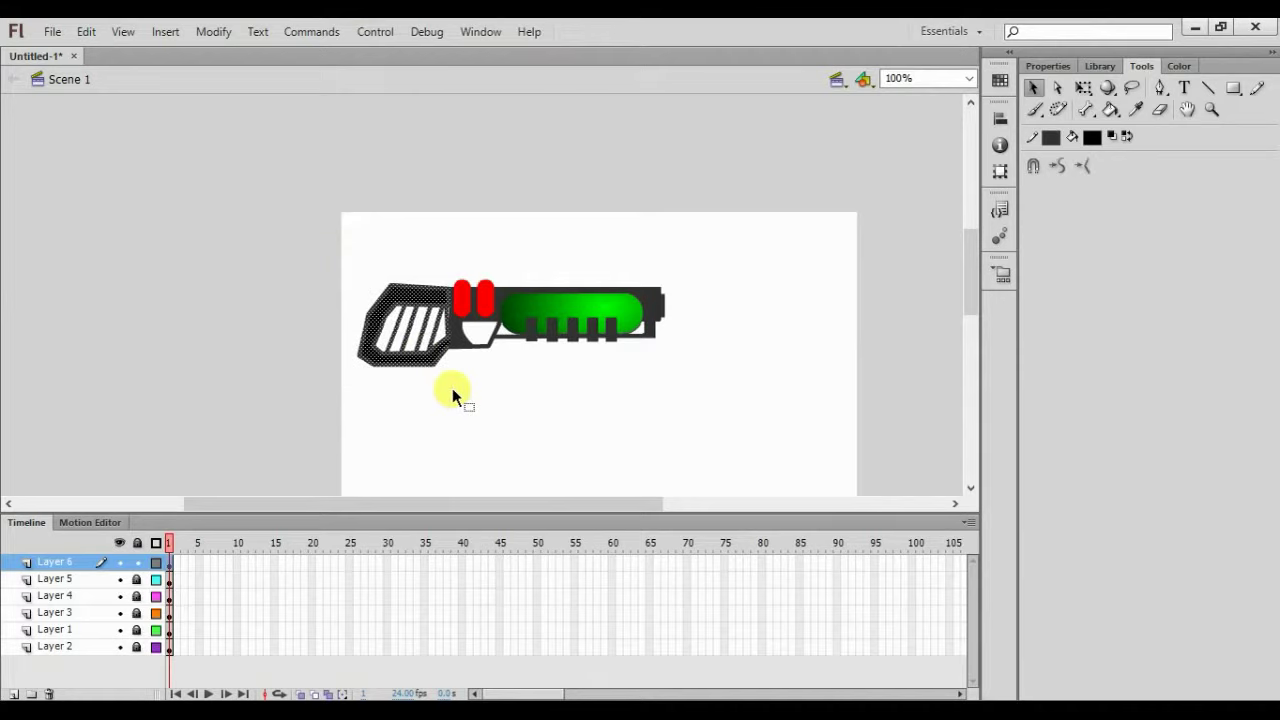
key(q)
drag(359, 285, 371, 287)
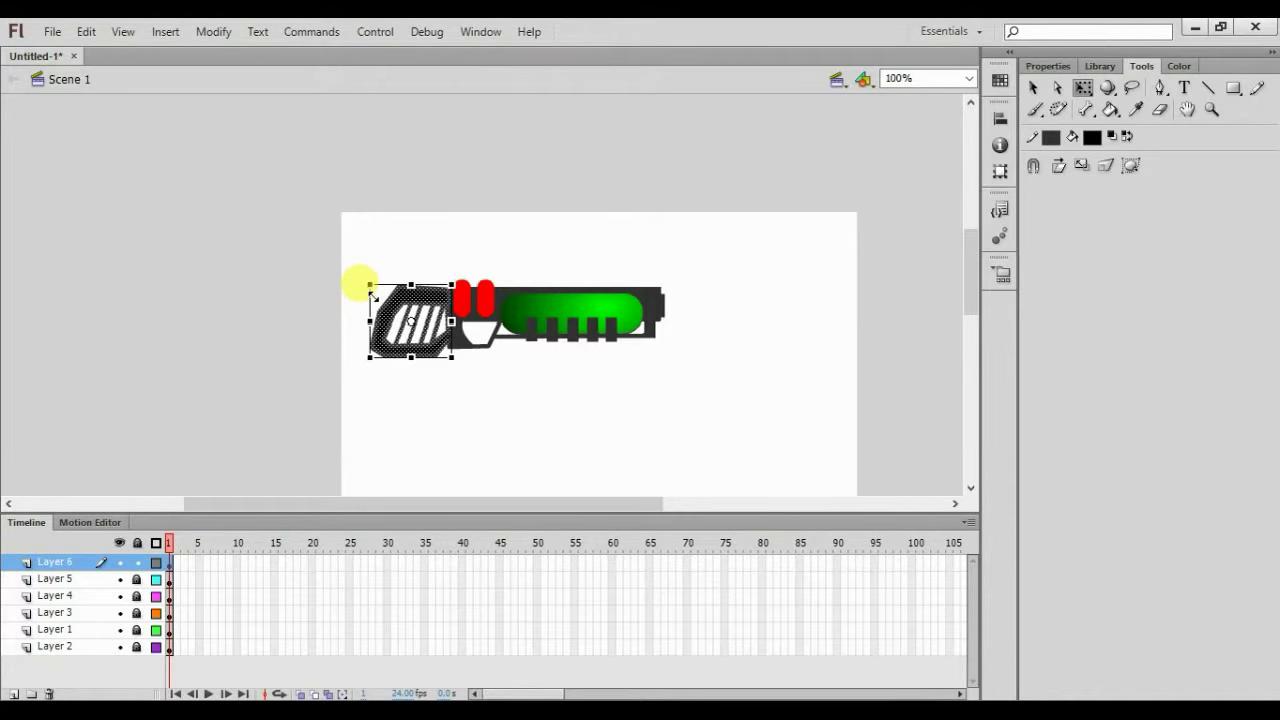
click(492, 390)
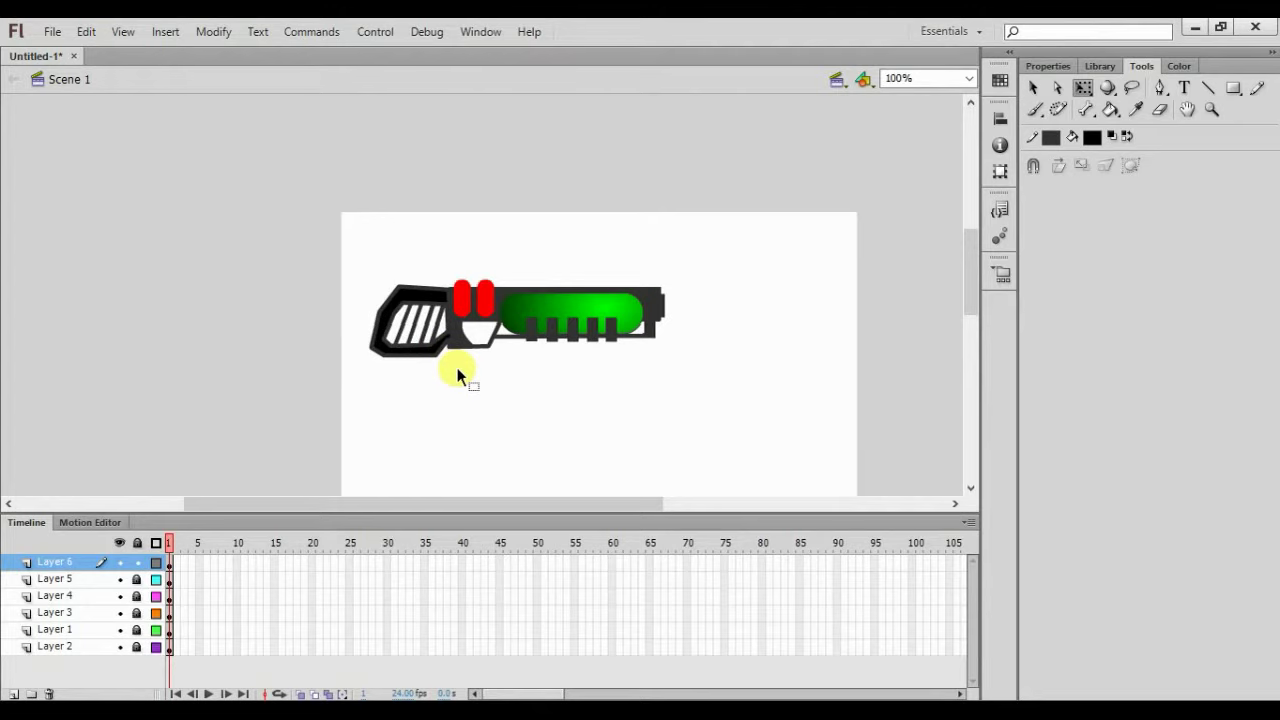
Adjust the tip of the black fill at the stock's lower front so it no longer overlaps the body's rear edge
key(ctrl+=)
key(ctrl+=)
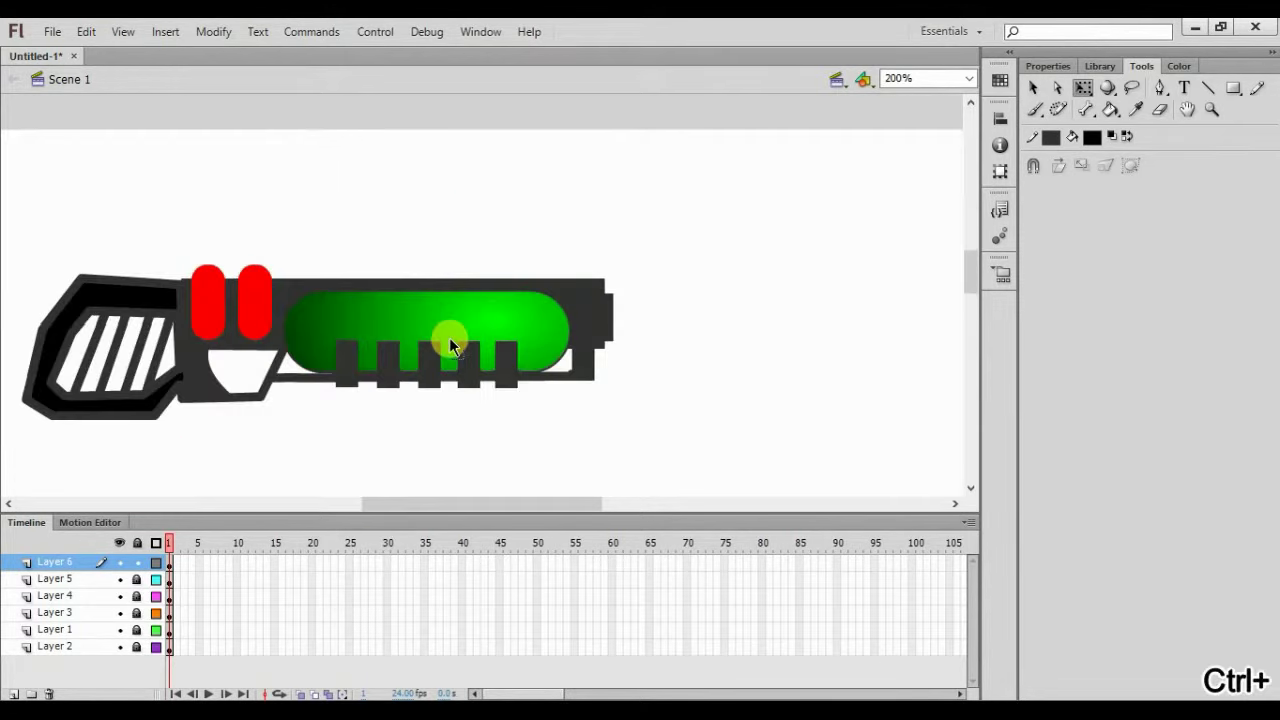
drag(485, 508, 423, 508)
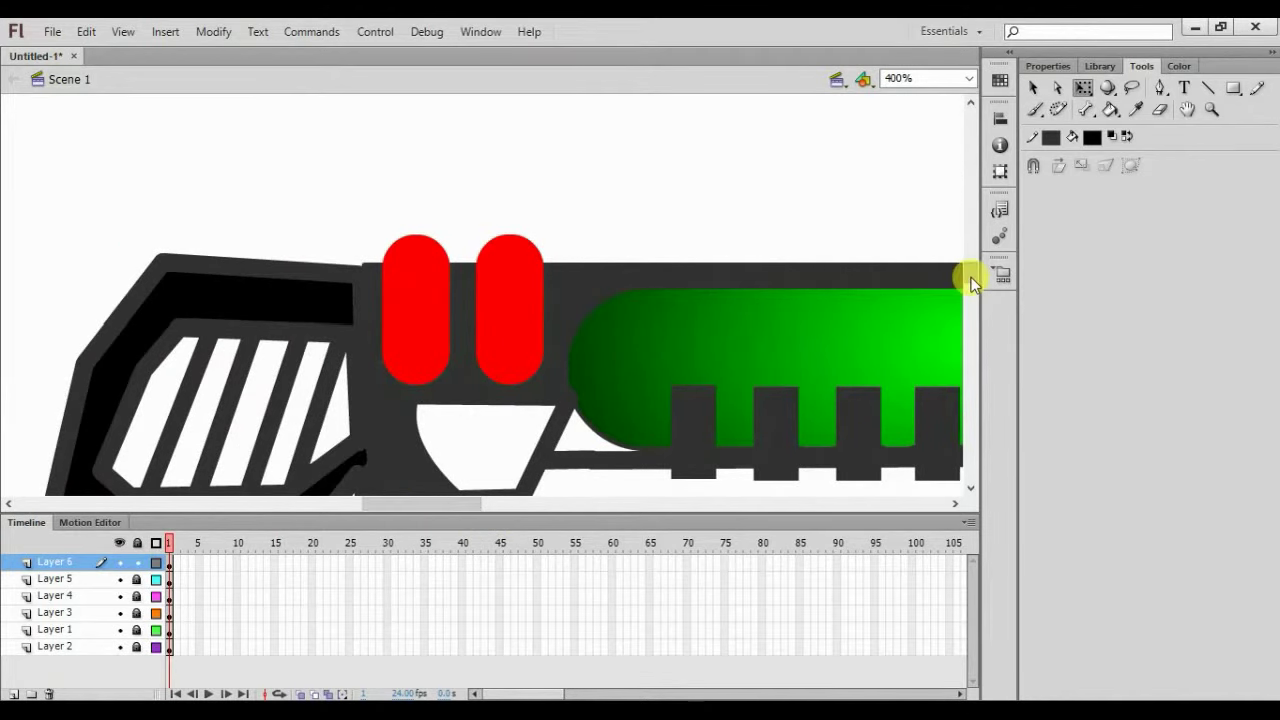
drag(971, 272, 971, 279)
click(363, 345)
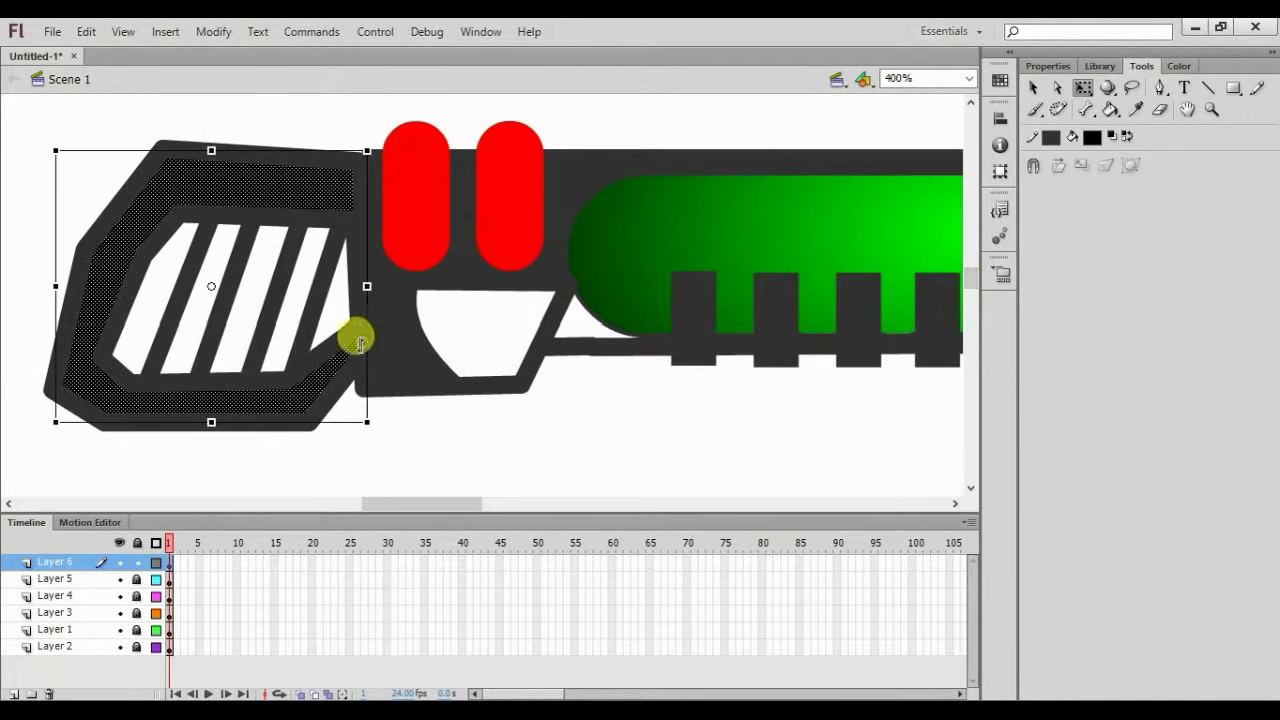
click(414, 408)
mouse_move(358, 315)
mouse_down()
mouse_move(370, 347)
mouse_move(357, 357)
mouse_move(362, 338)
mouse_up()
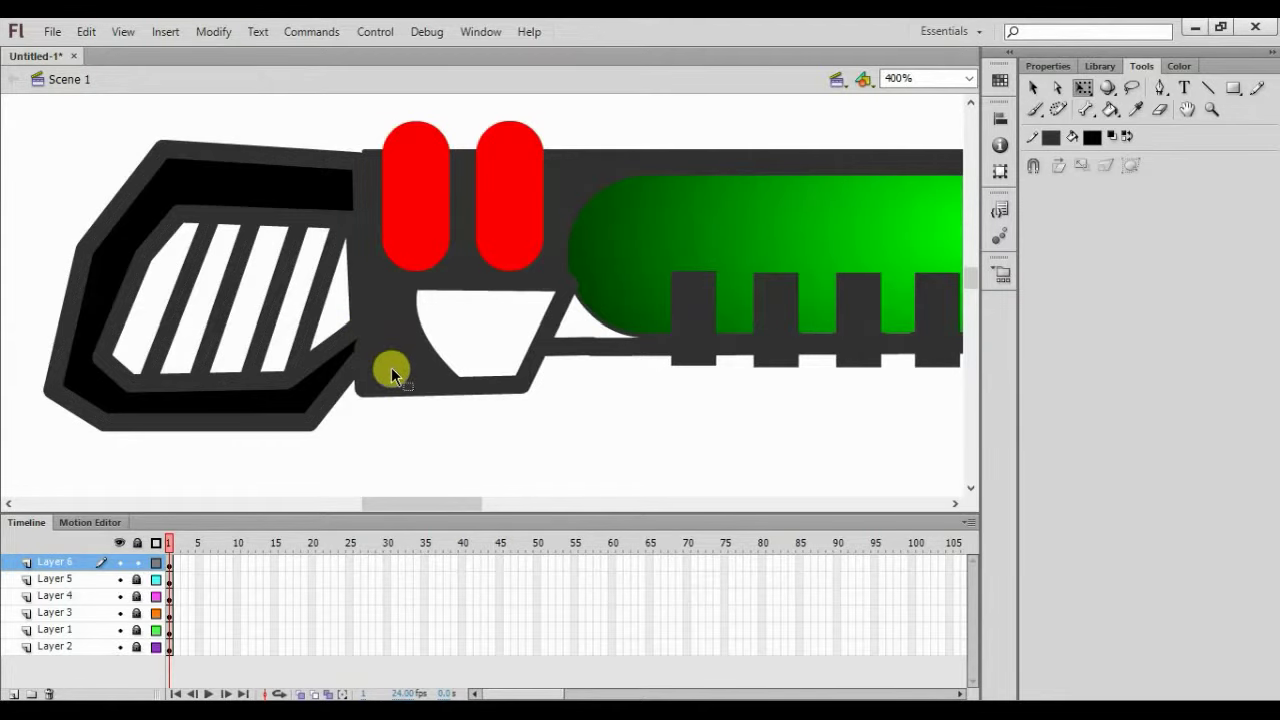
key(ctrl+minus)
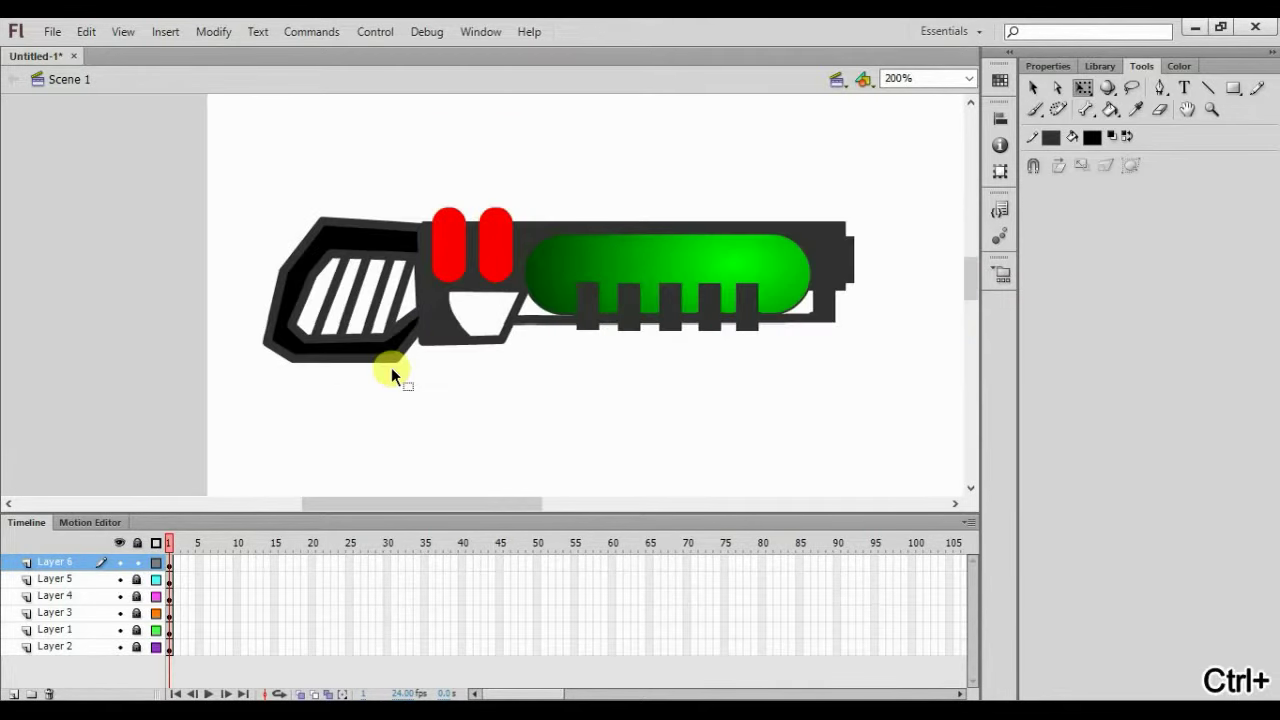
key(ctrl+minus)
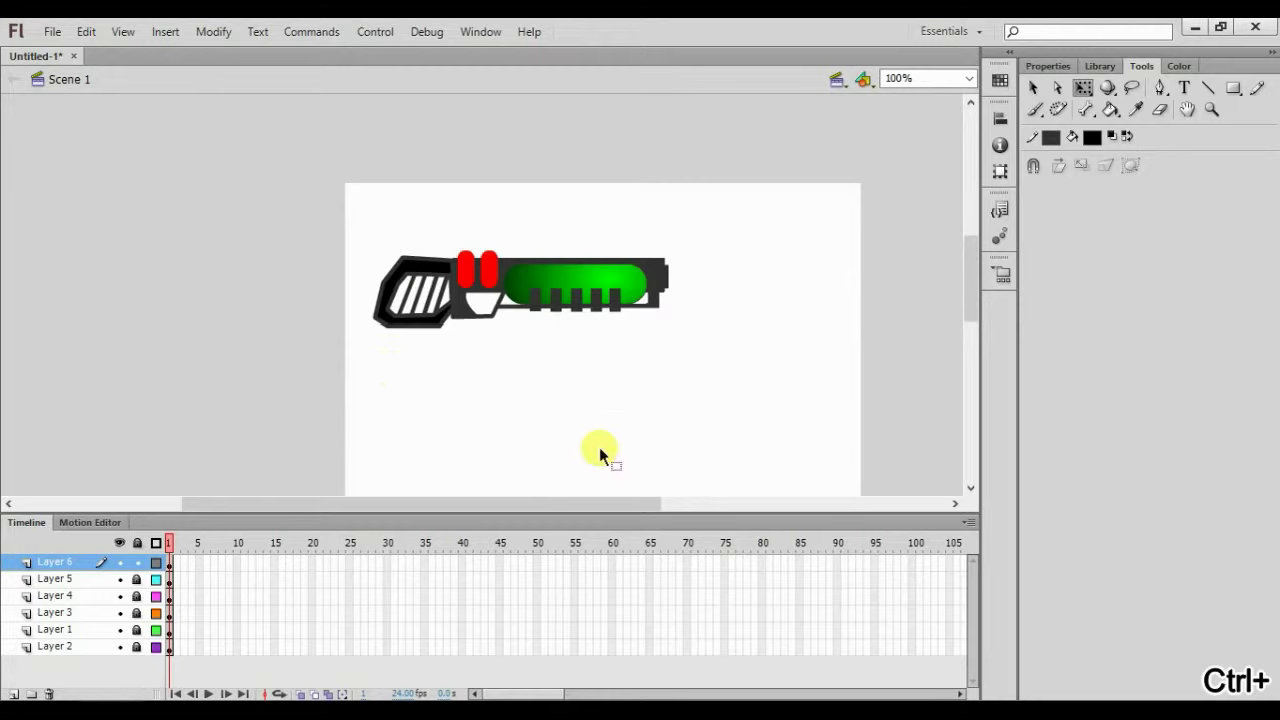
drag(566, 504, 608, 500)
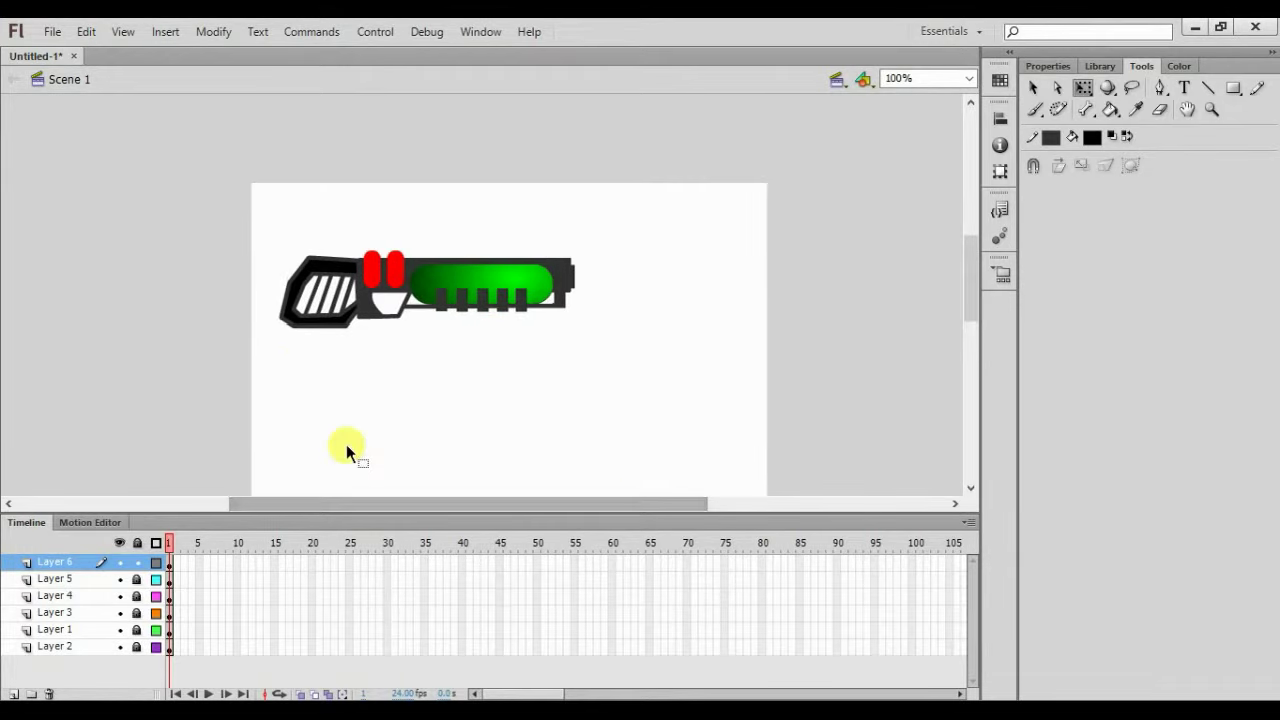
Lock Layer 6, add a layer folder above it and name the folder GUn
click(137, 562)
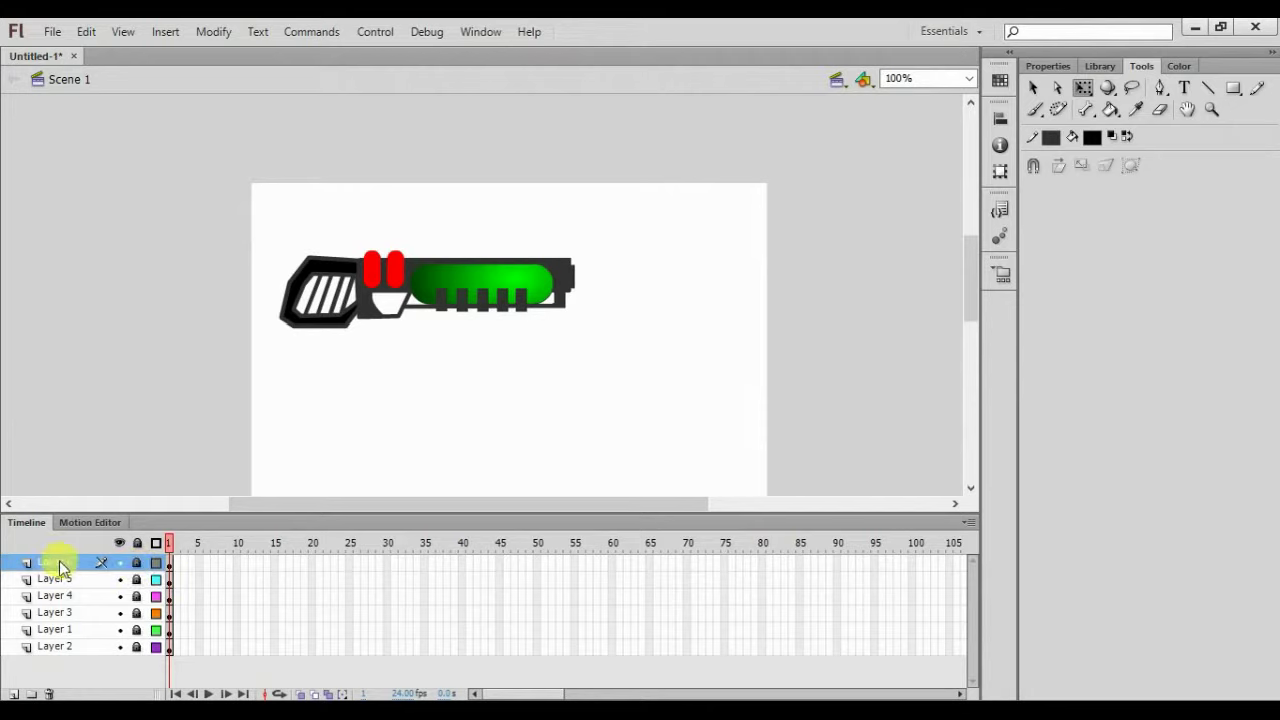
click(33, 693)
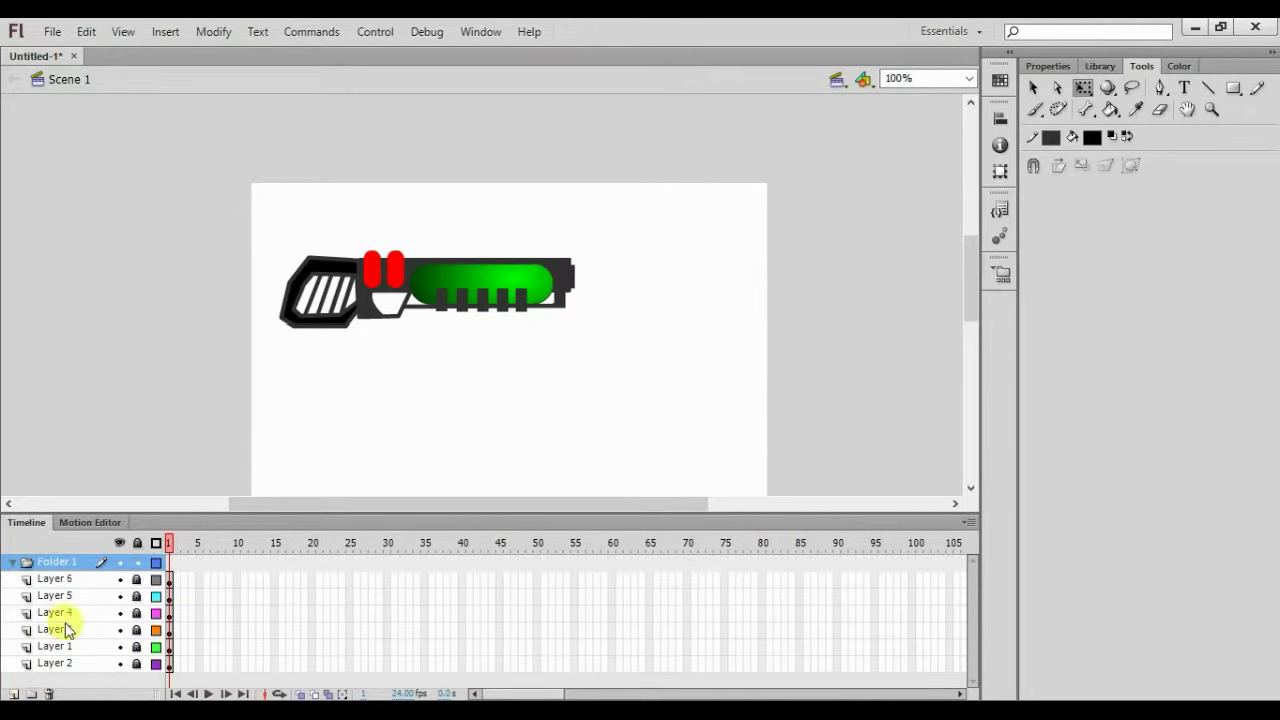
double_click(57, 562)
text(GUn)
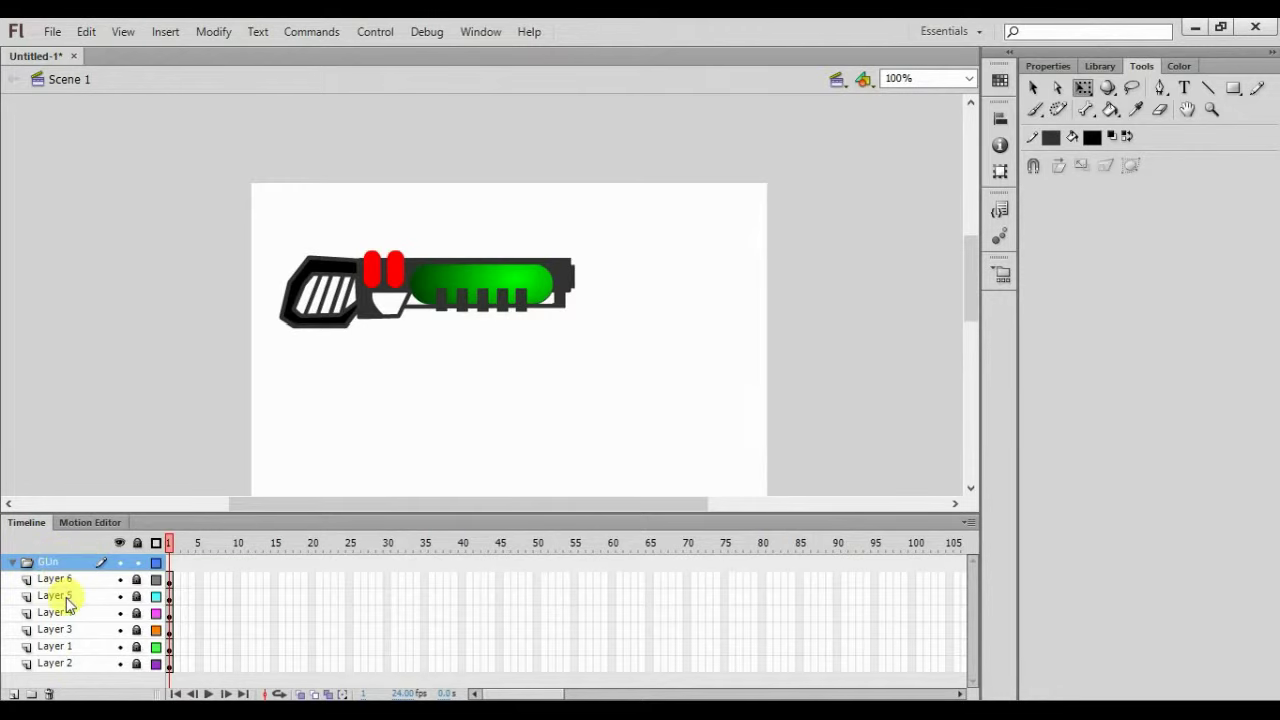
Move all six gun layers, Layer 6 through Layer 2, into the GUn folder and collapse it
click(76, 665)
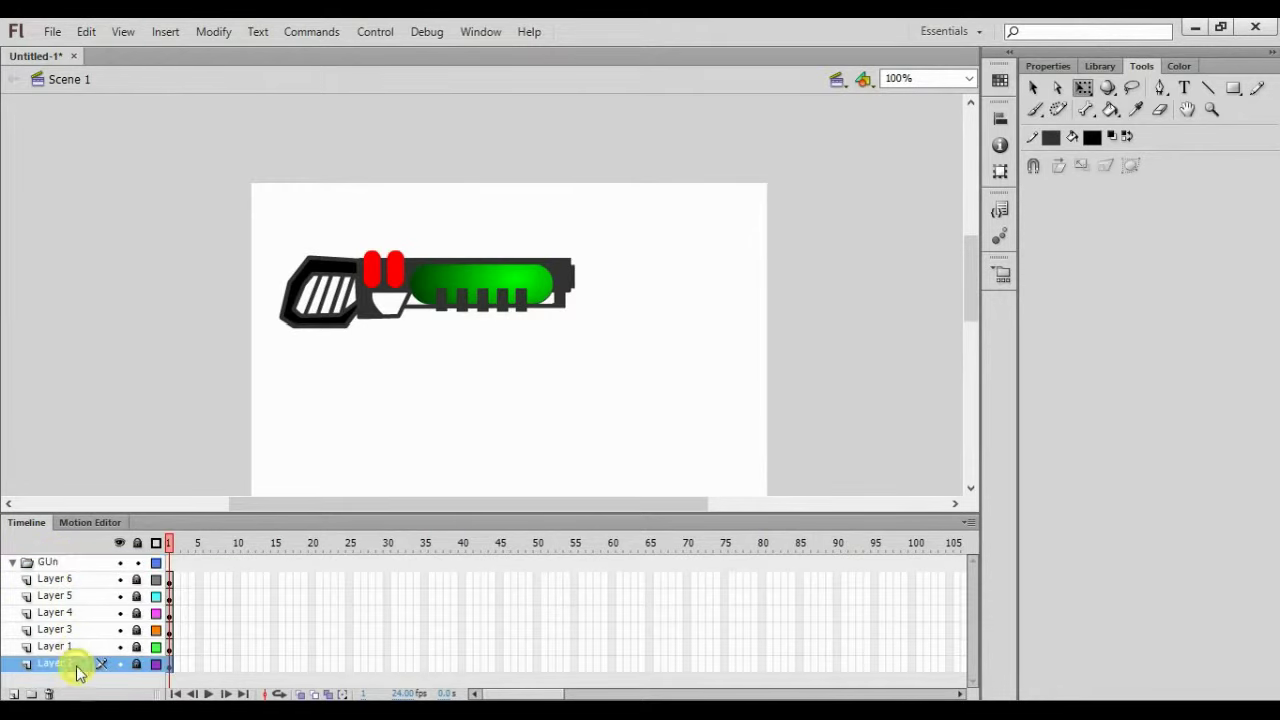
shift+click(60, 580)
drag(60, 580, 57, 563)
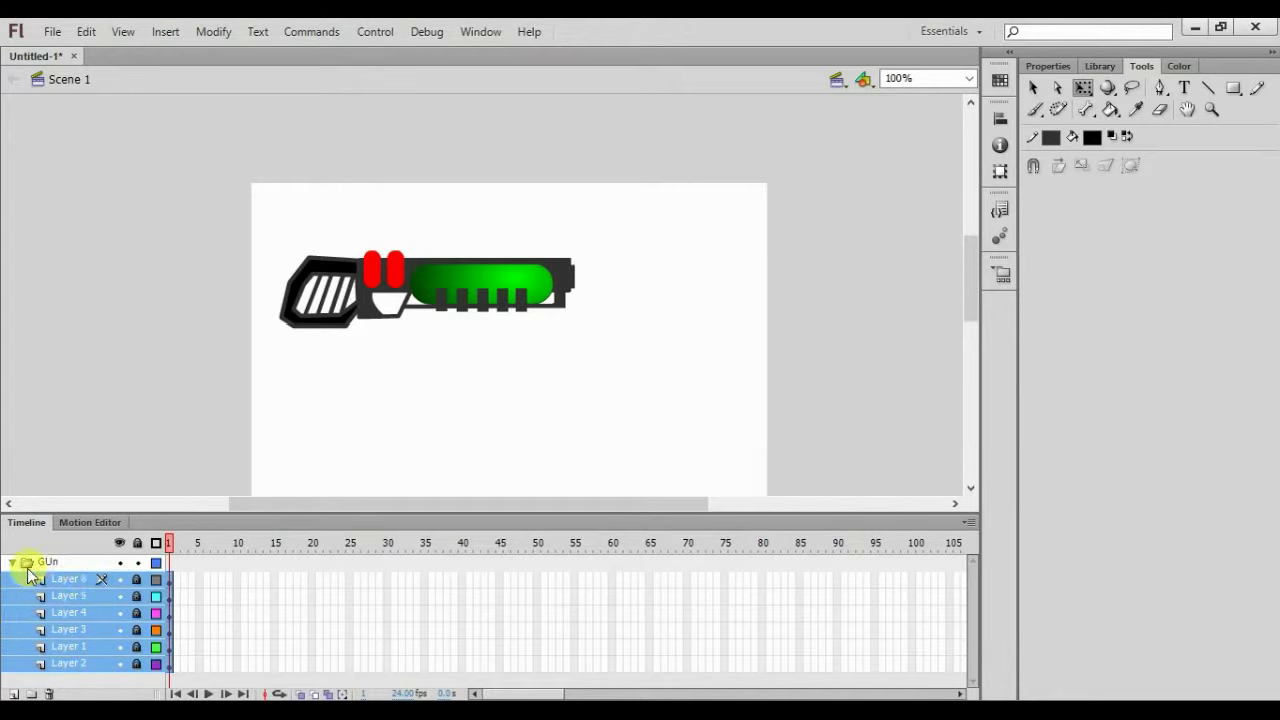
click(12, 563)
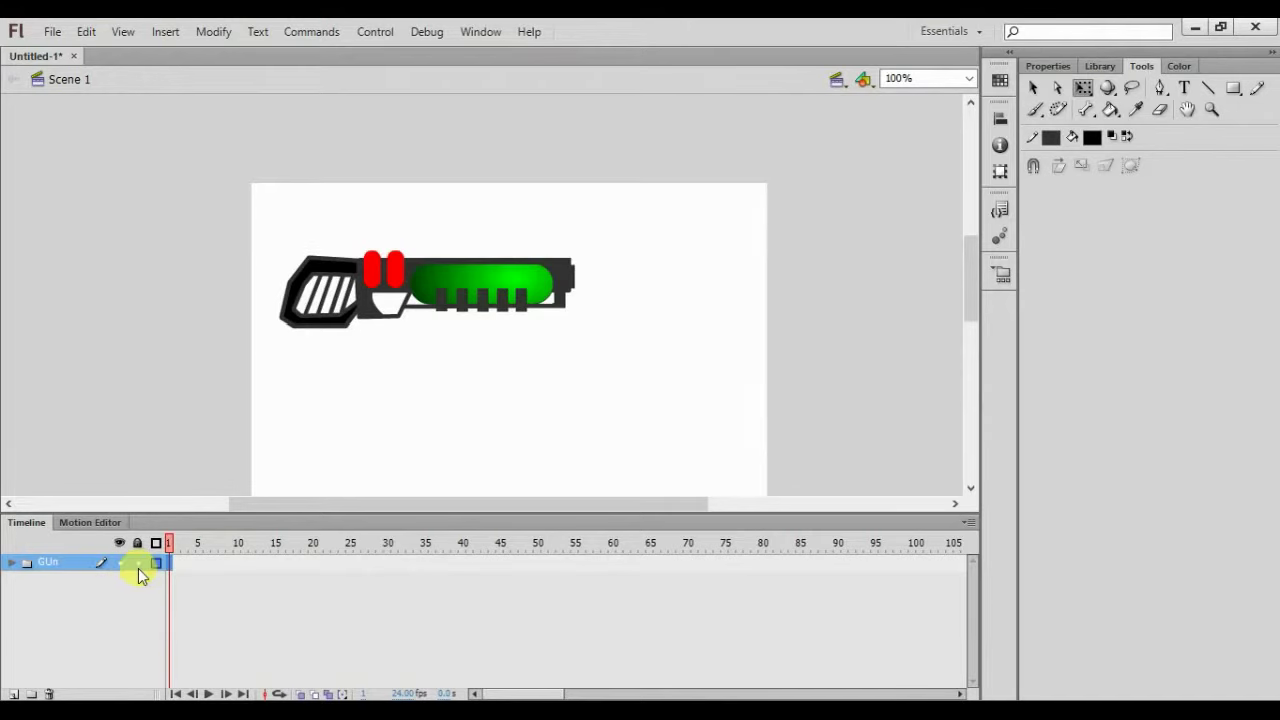
Select the whole gun and move it down the stage to about Y 182, keeping its horizontal position
drag(256, 214, 661, 407)
key(shift+Down)
key(shift+Down)
key(shift+Down)
key(shift+Down)
key(shift+Down)
key(shift+Down)
key(shift+Right)
key(shift+Right)
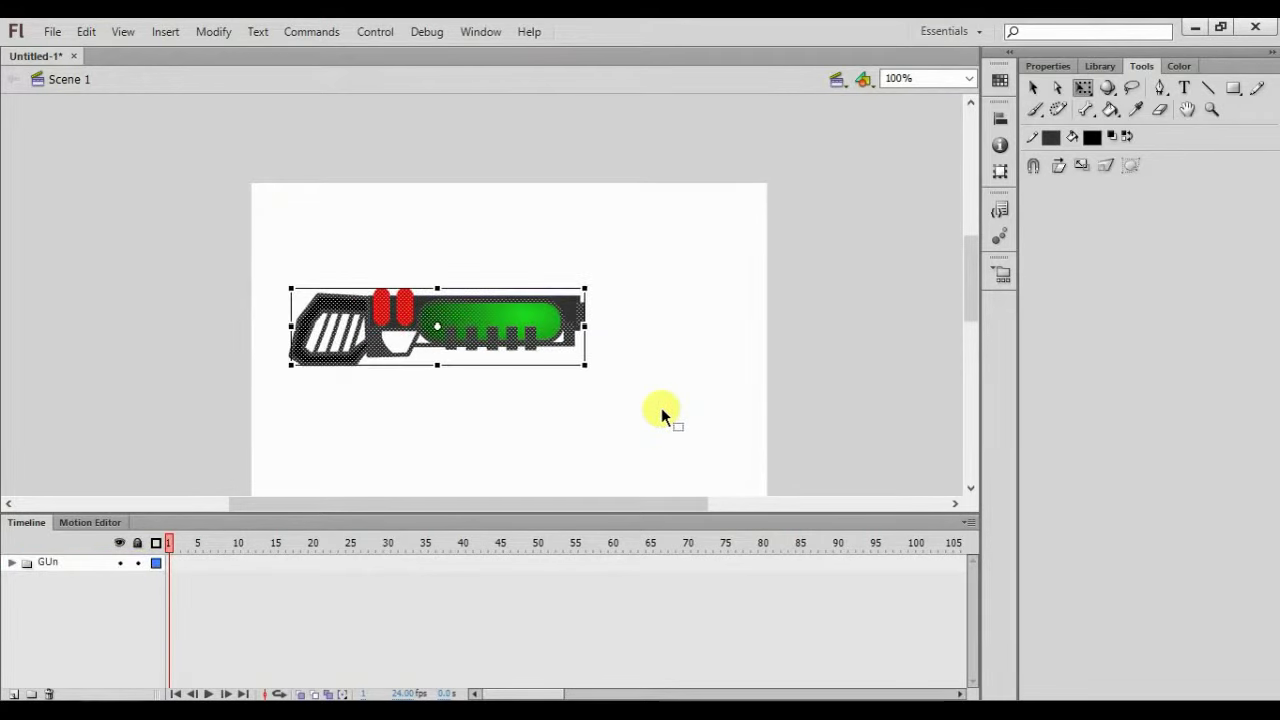
key(shift+Left)
key(shift+Left)
key(shift+Down)
key(shift+Down)
key(shift+Down)
key(shift+Down)
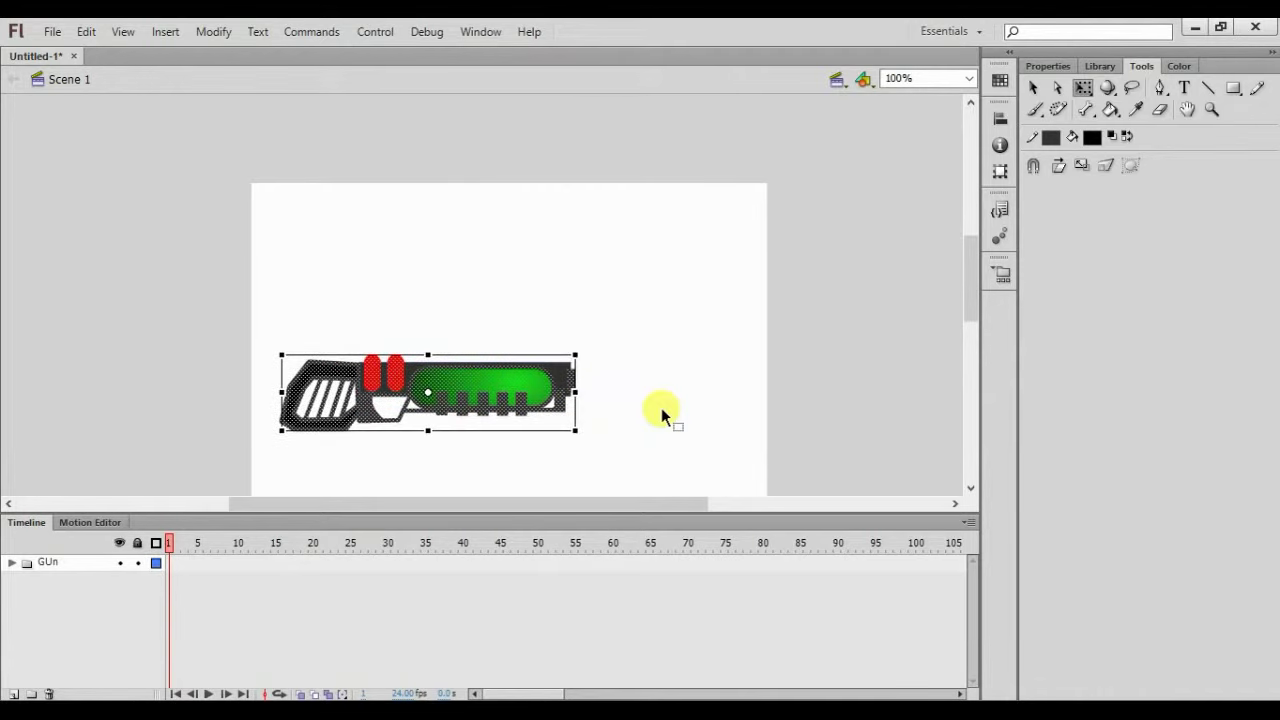
Widen the stage to 720 px
key(ctrl+minus)
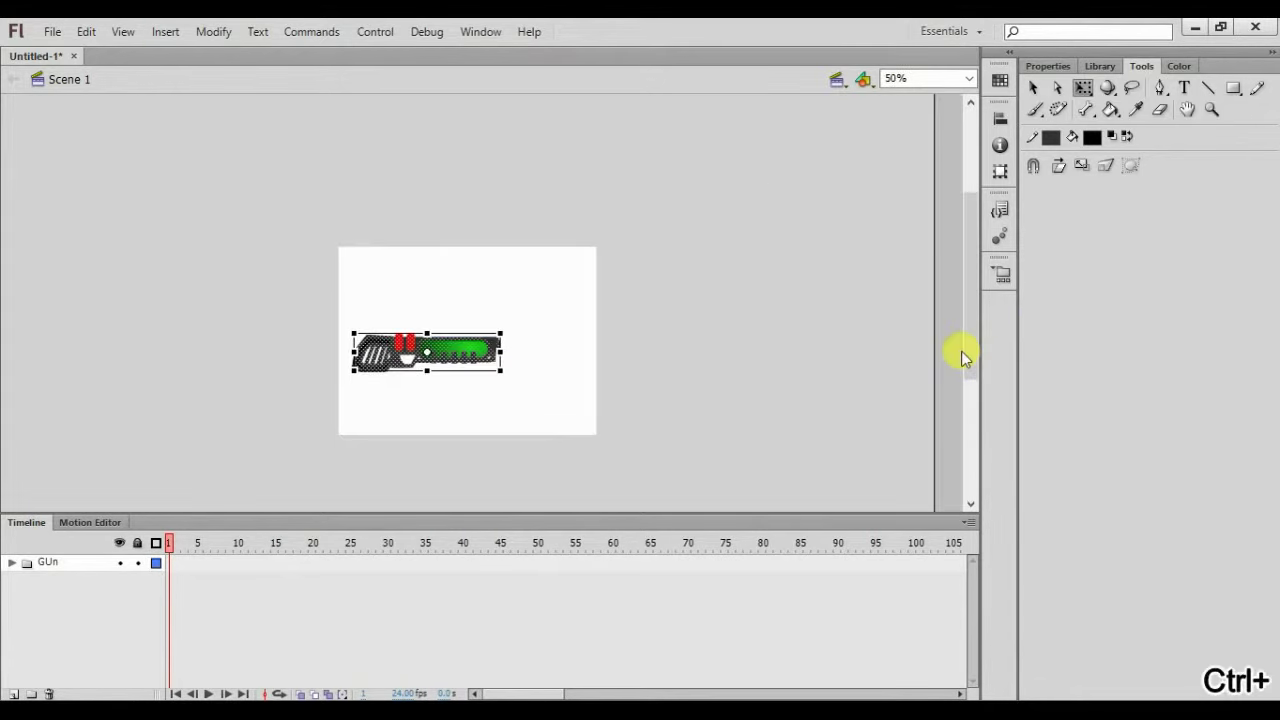
click(1072, 63)
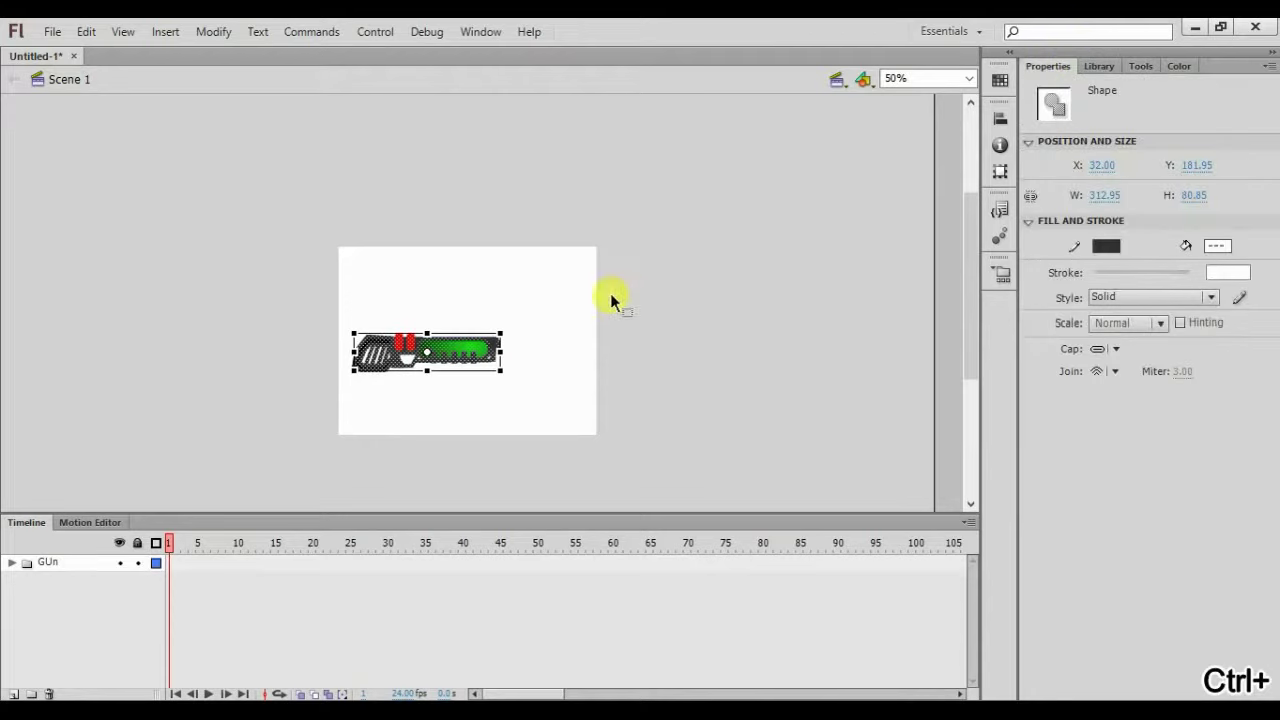
click(557, 336)
click(1107, 350)
text(710)
key(Return)
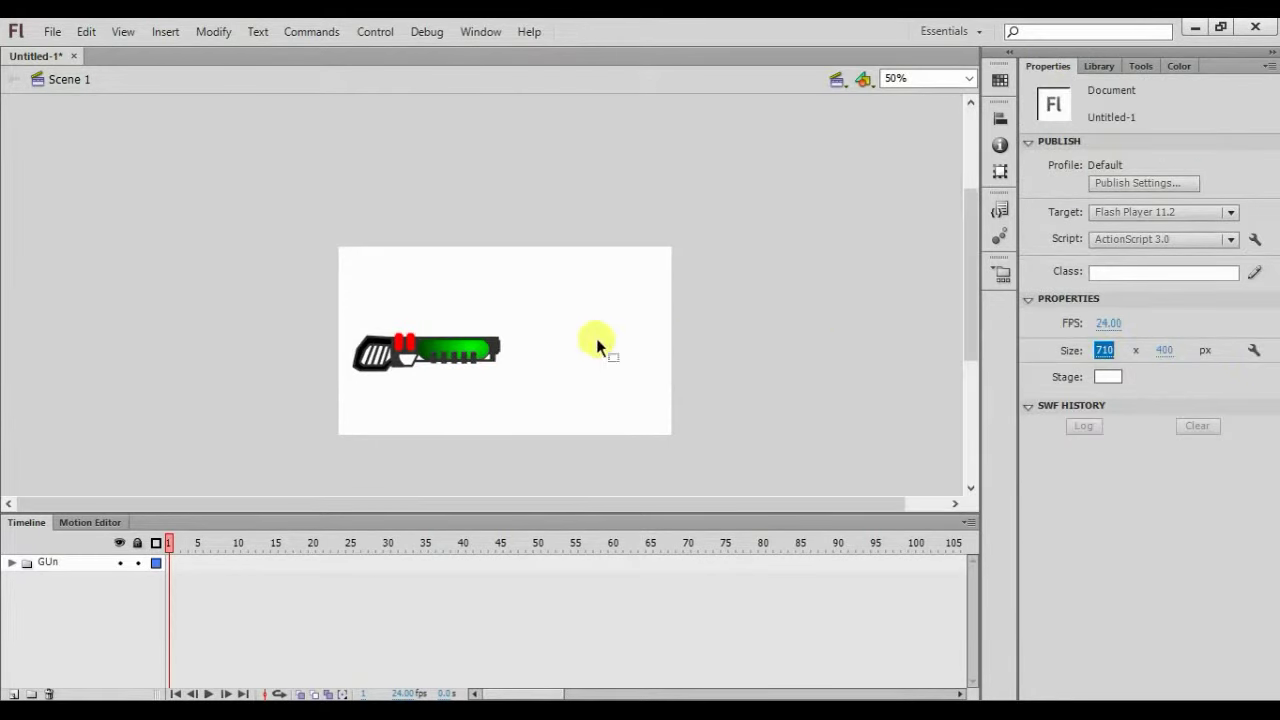
click(1104, 350)
text(720)
key(Return)
click(623, 372)
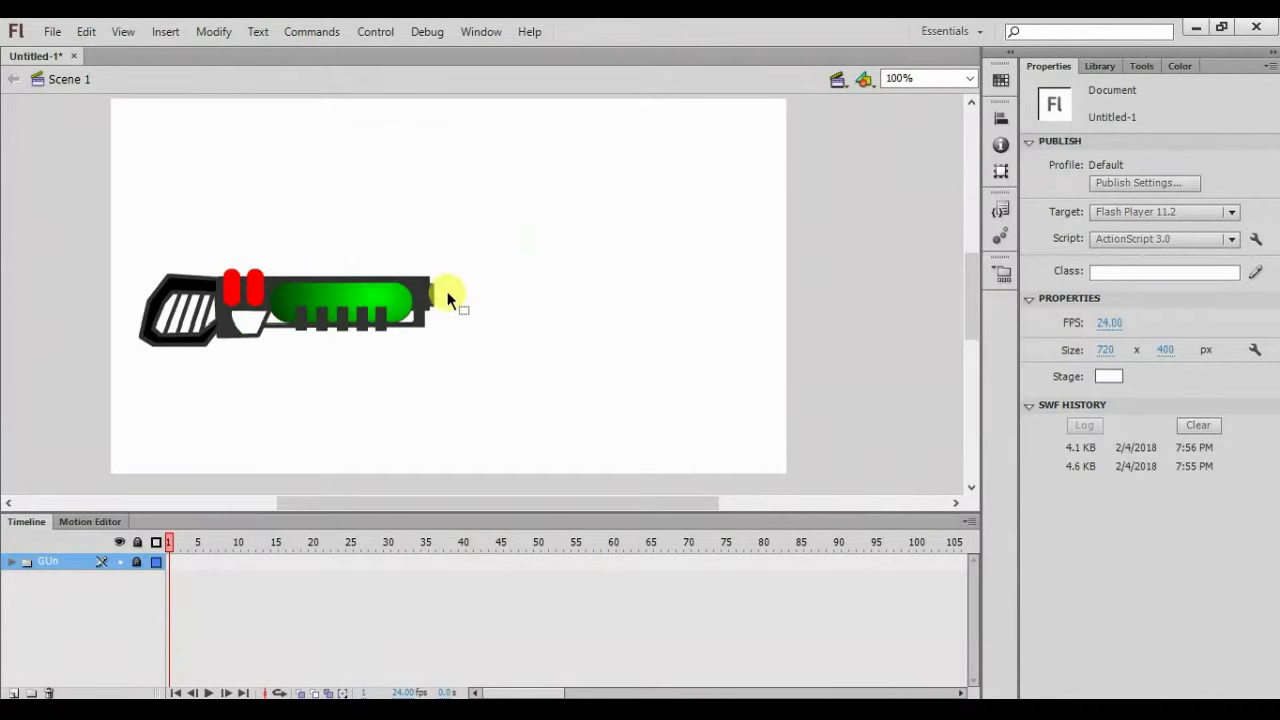
Add a new layer above the GUn folder and name it Bullet
click(13, 692)
double_click(46, 564)
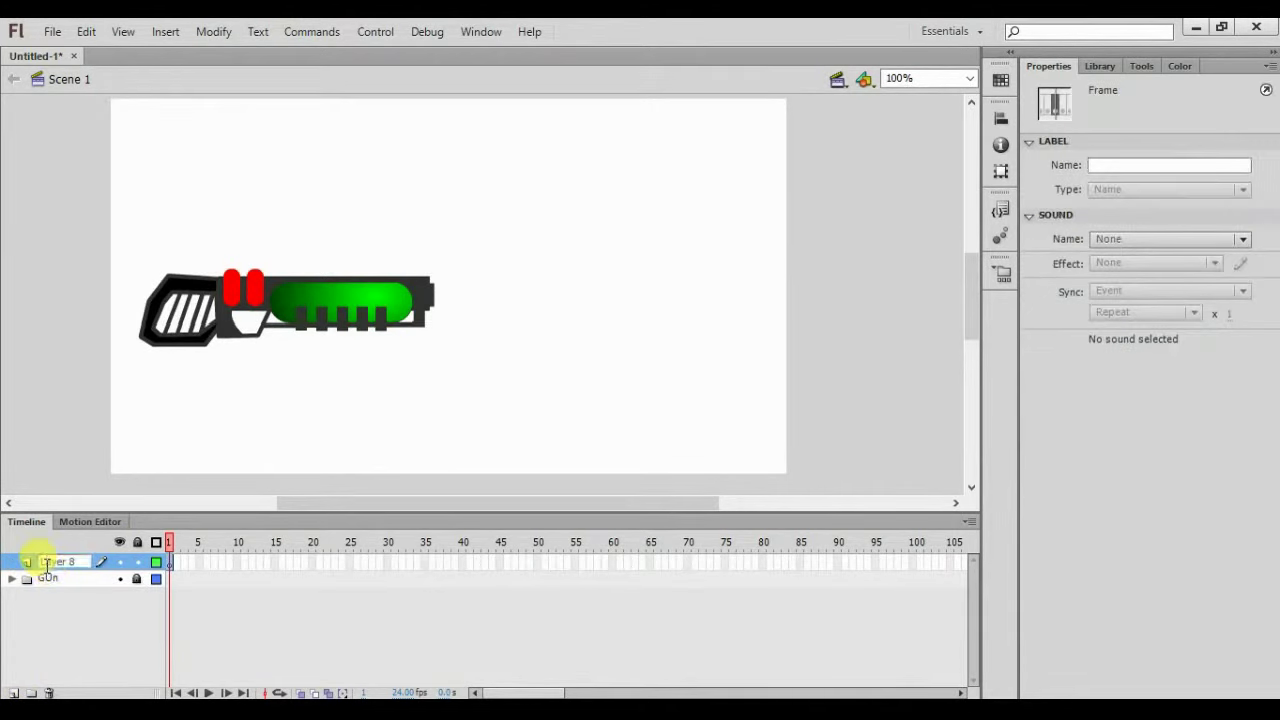
key(ctrl+a)
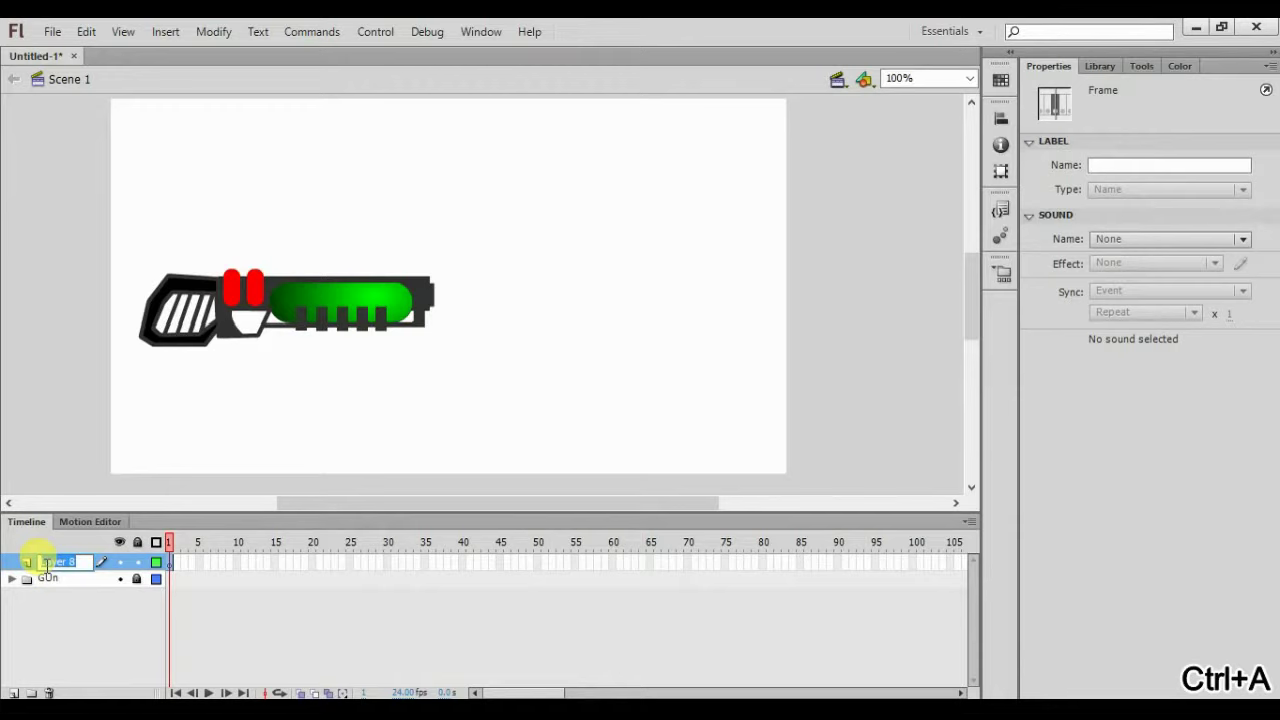
text(Bu)
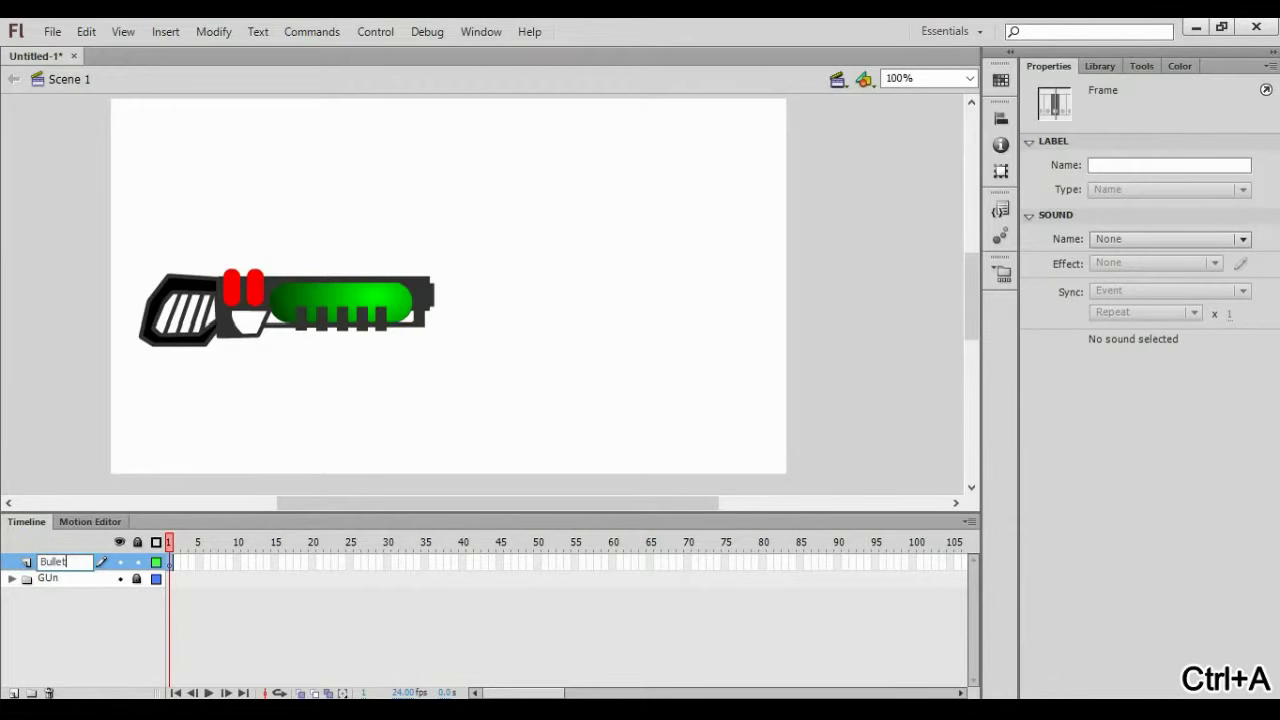
text(llet)
click(367, 319)
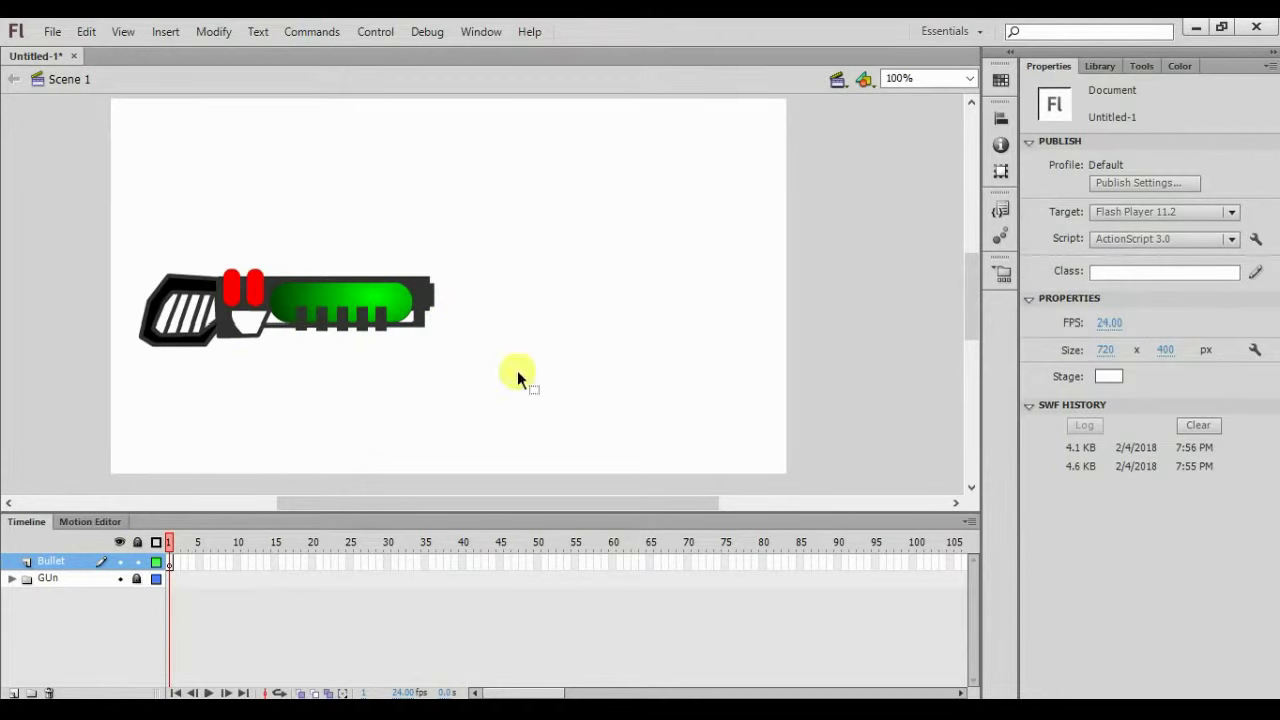
Draw a strokeless yellow rectangle with square corners, about 27 by 21 px, just ahead of the gun's muzzle and test the movie
click(1141, 66)
click(1232, 88)
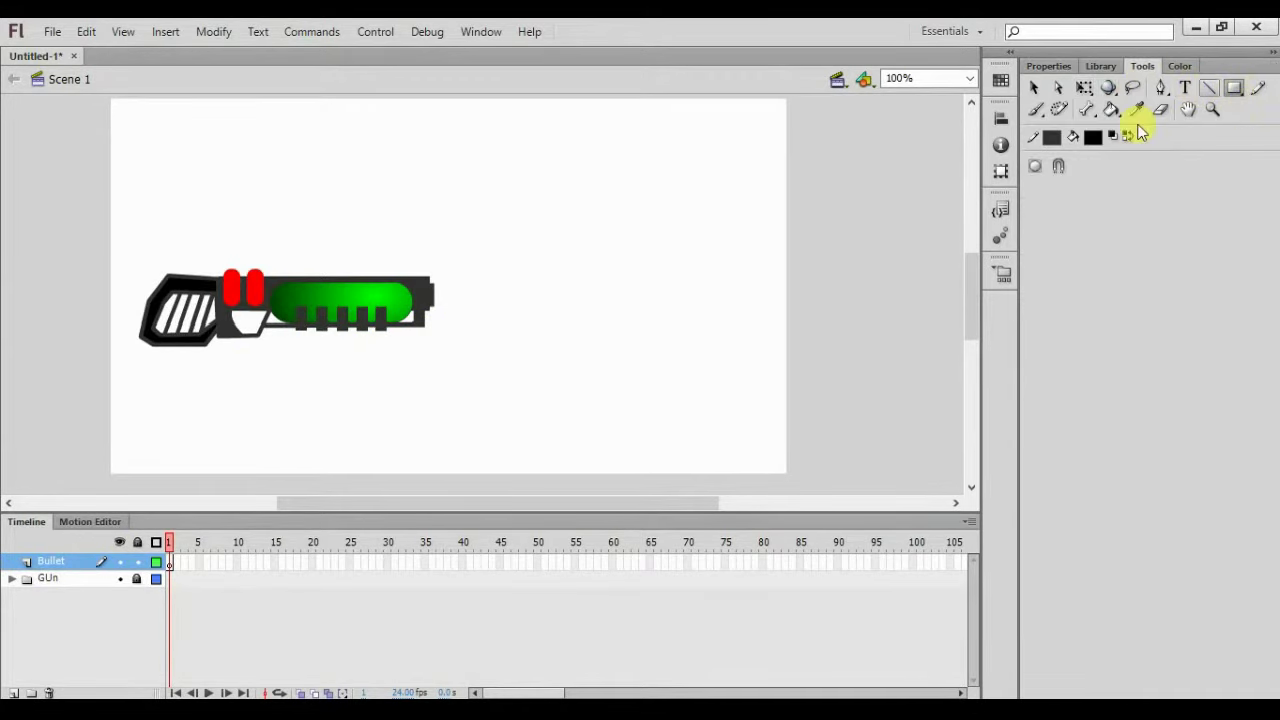
click(1051, 137)
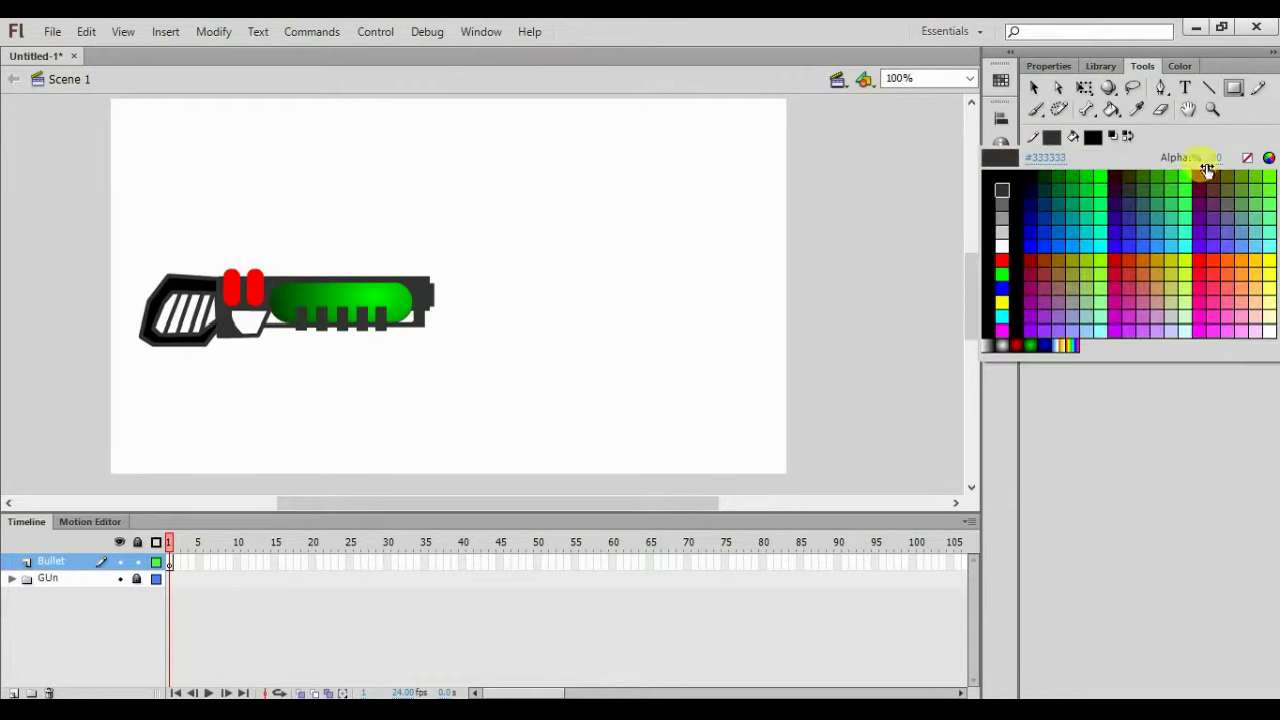
click(1247, 157)
click(1093, 137)
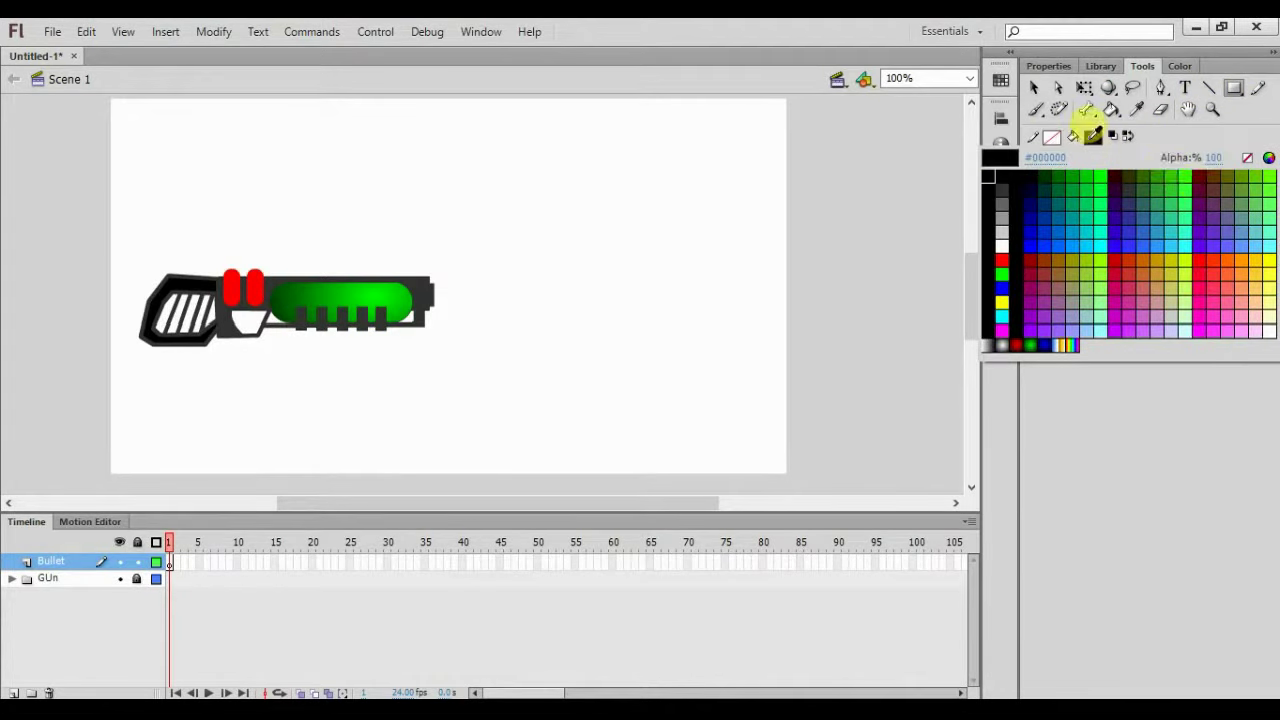
click(1260, 257)
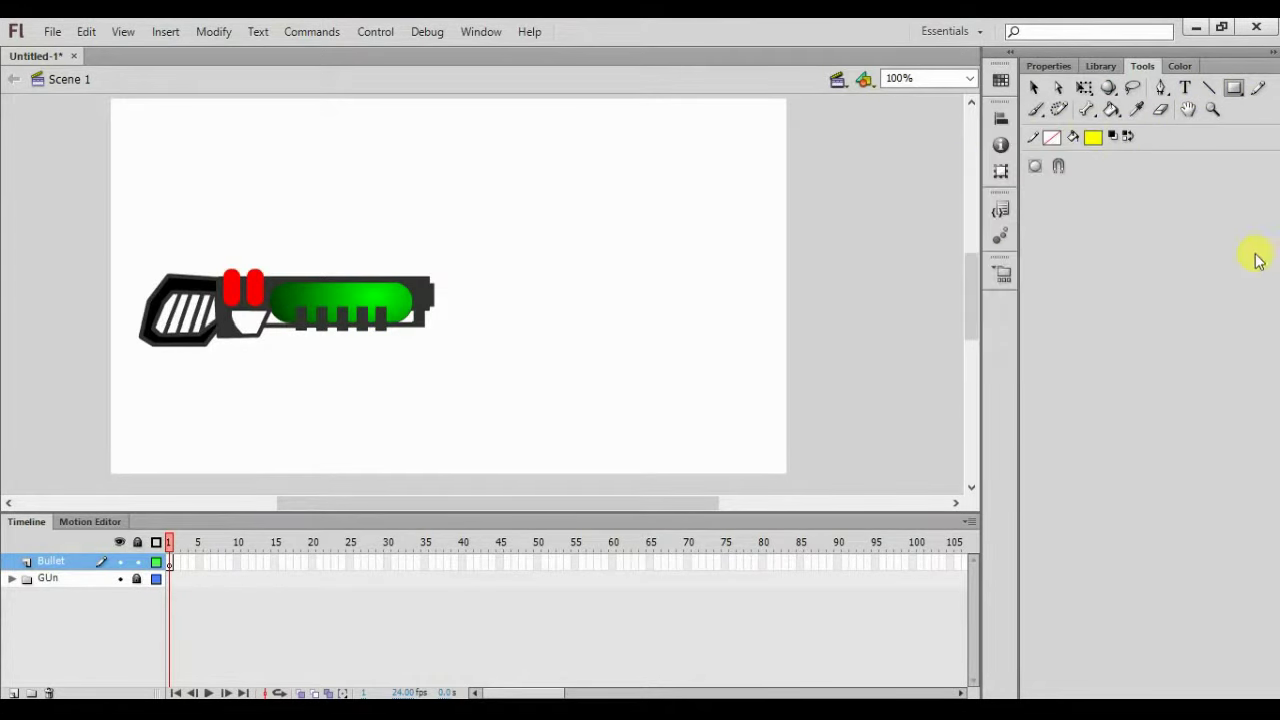
click(1047, 67)
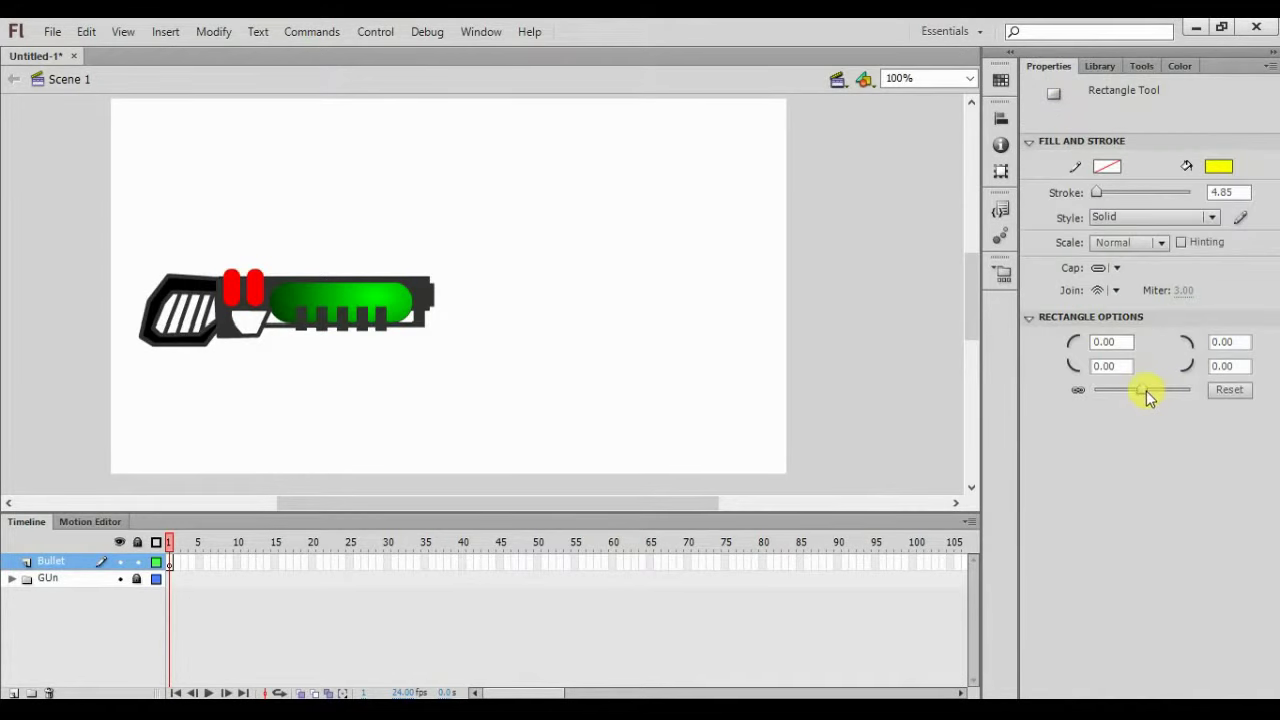
drag(1148, 390, 1142, 390)
click(1221, 392)
drag(447, 284, 473, 303)
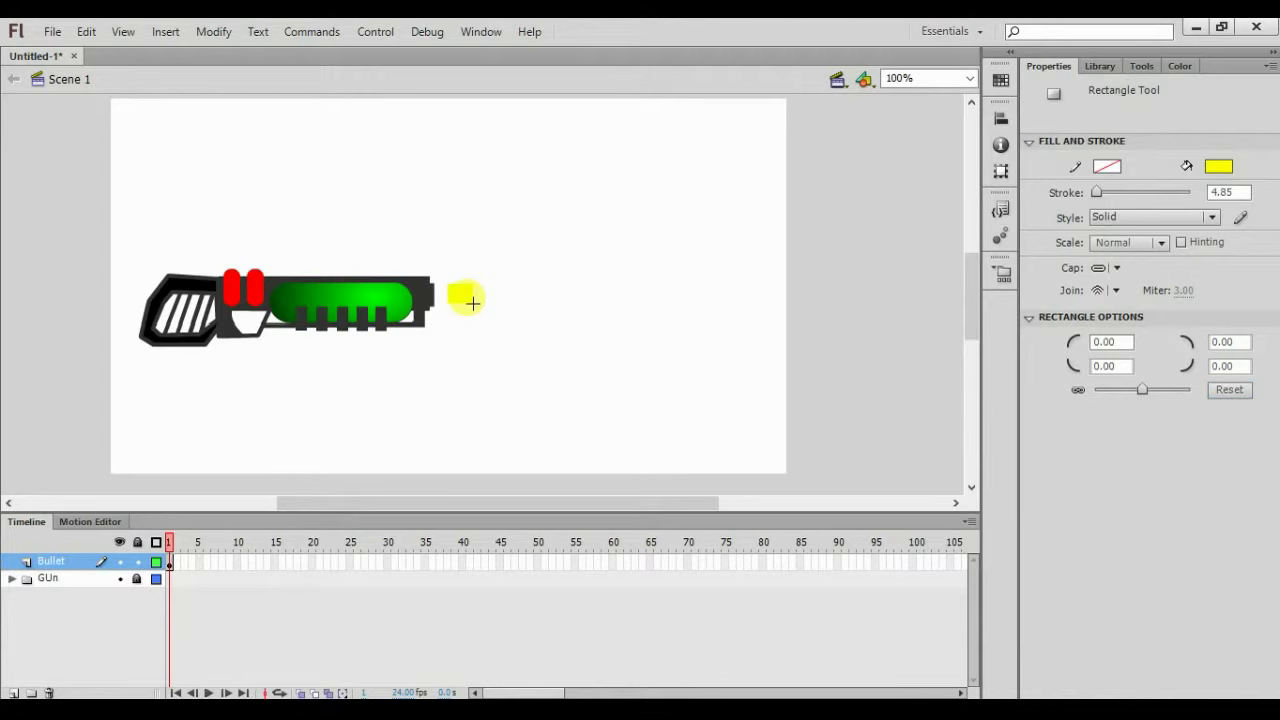
key(ctrl+Return)
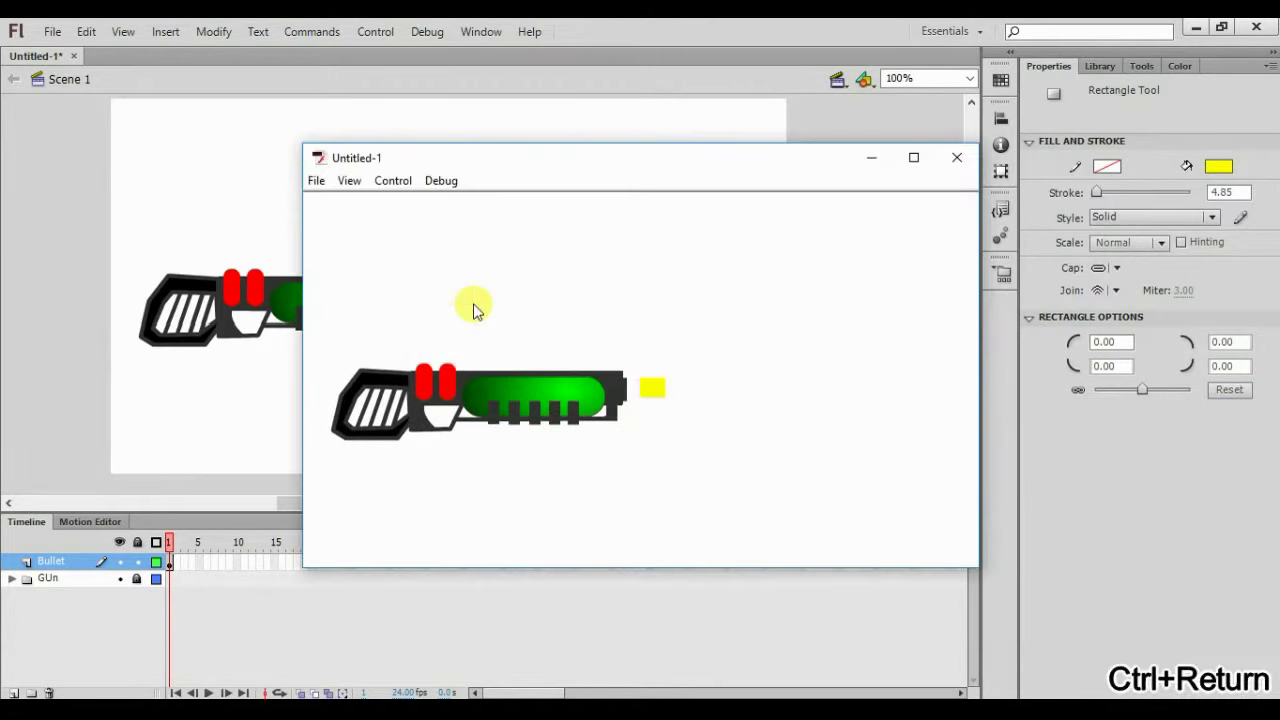
click(957, 157)
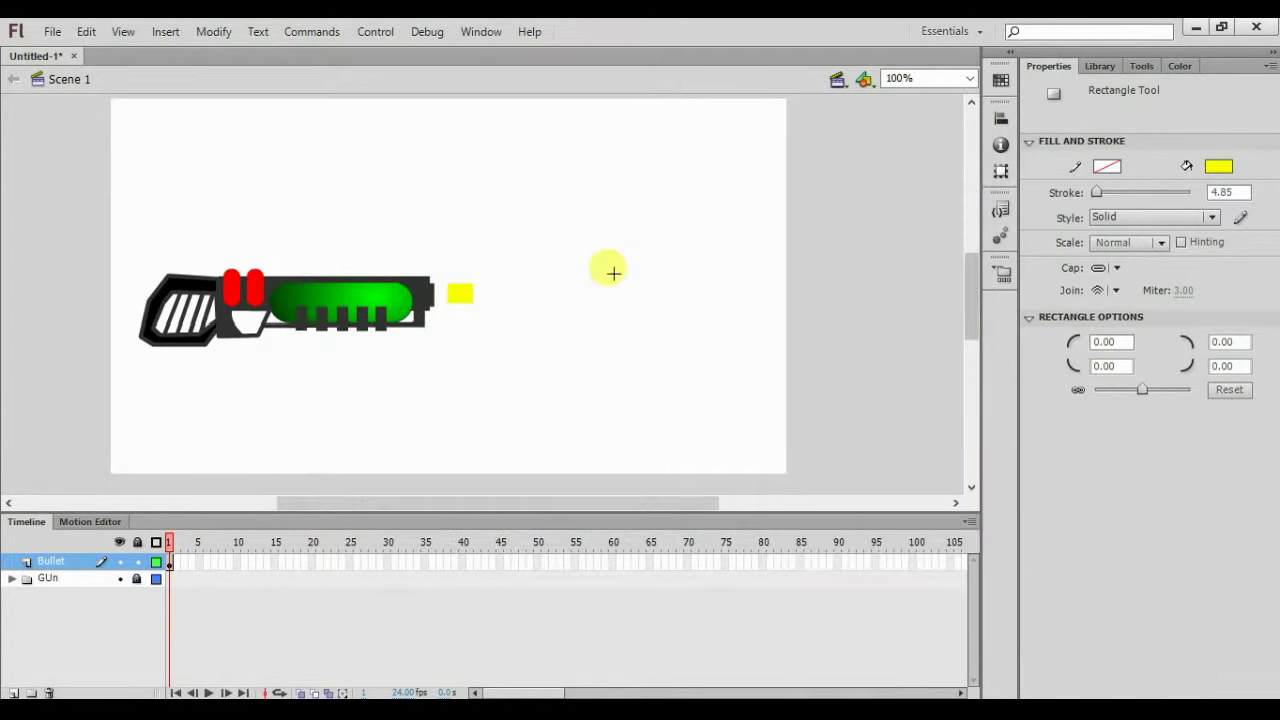
Reduce the yellow rectangle's height to about 19.5 px, aligned with the muzzle, and bow its front edge outward into a rounded bullet tip
key(ctrl+equal)
key(ctrl+equal)
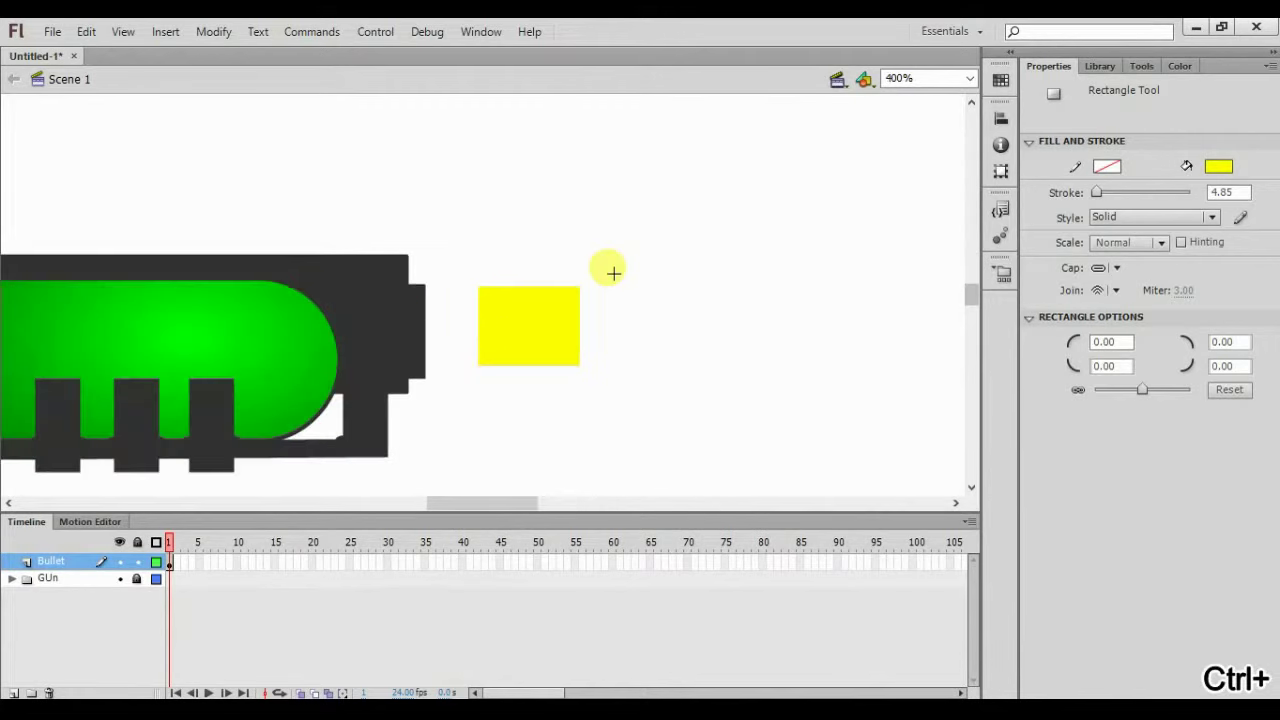
key(v)
click(518, 320)
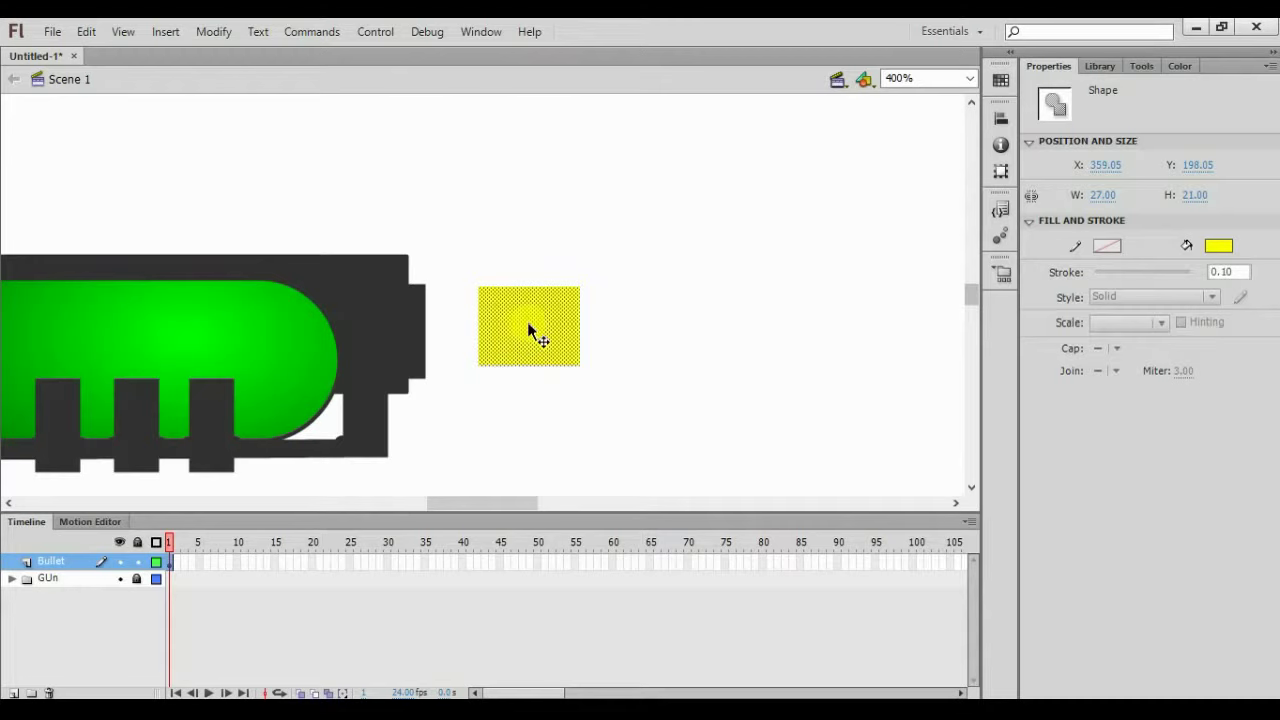
key(Down)
key(q)
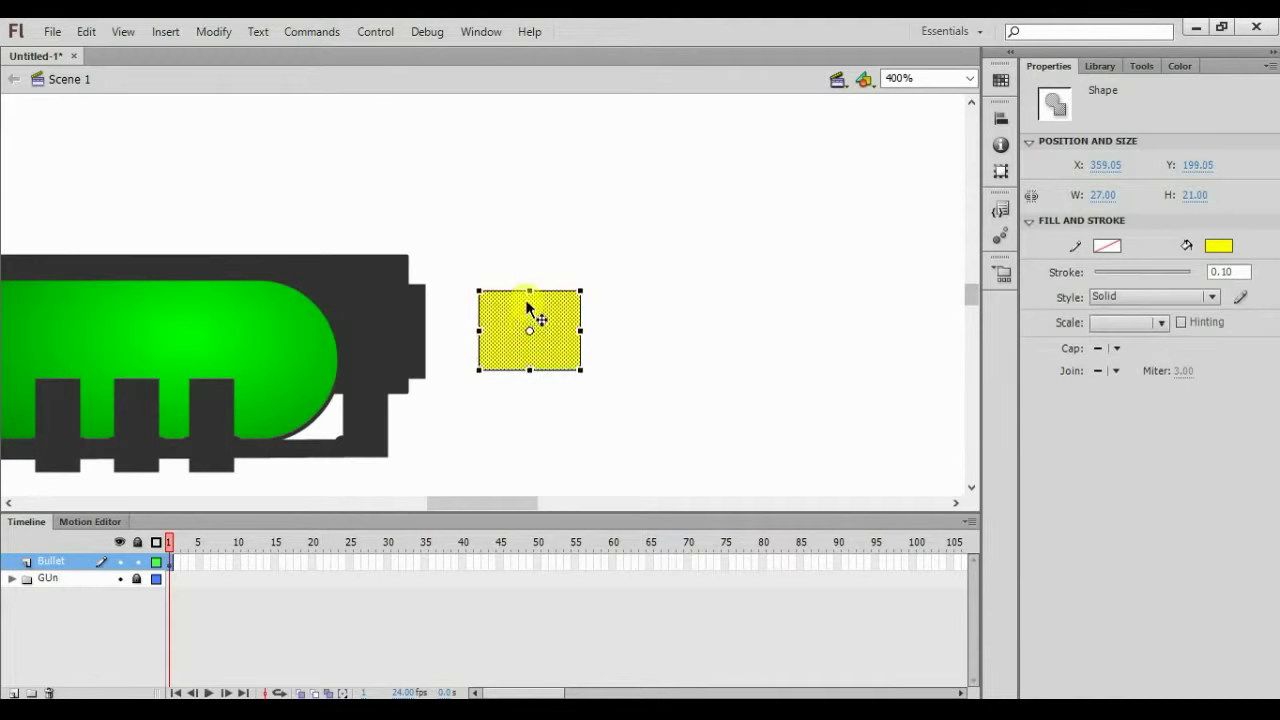
drag(529, 290, 529, 297)
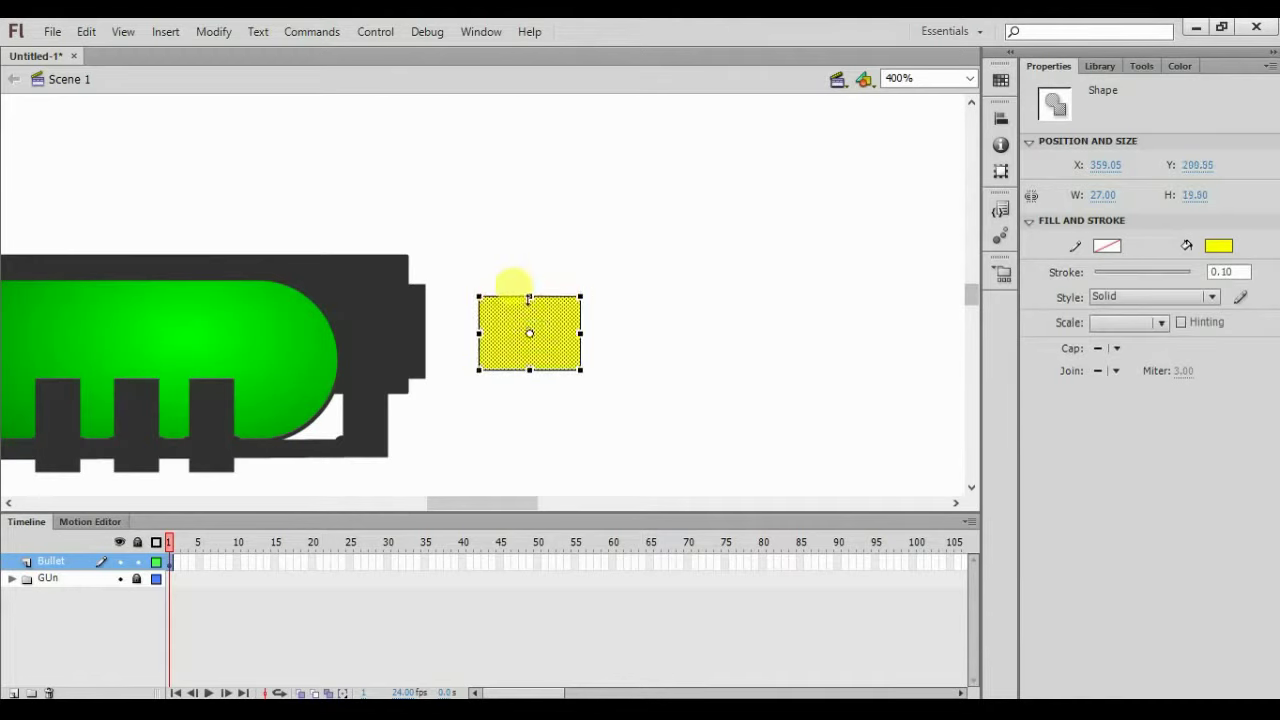
click(684, 340)
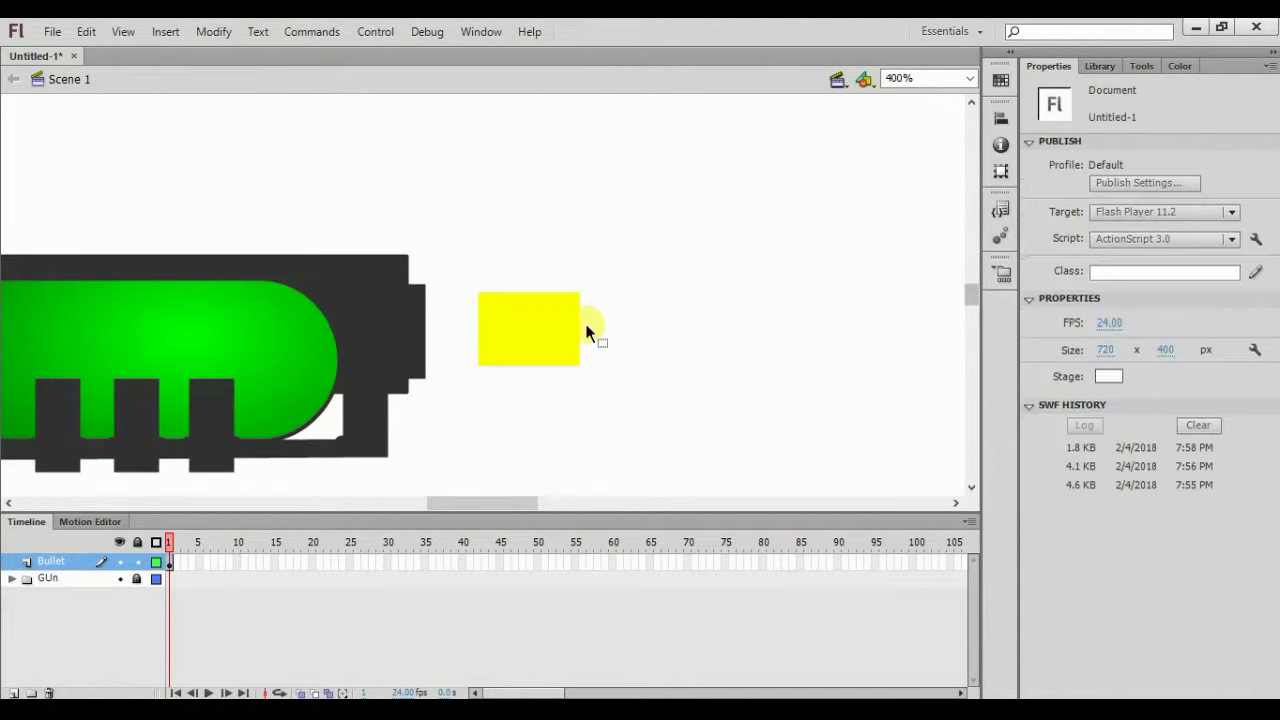
drag(580, 326, 596, 328)
Convert the yellow bullet shape to a Movie Clip symbol, keeping the name Symbol 1
click(555, 337)
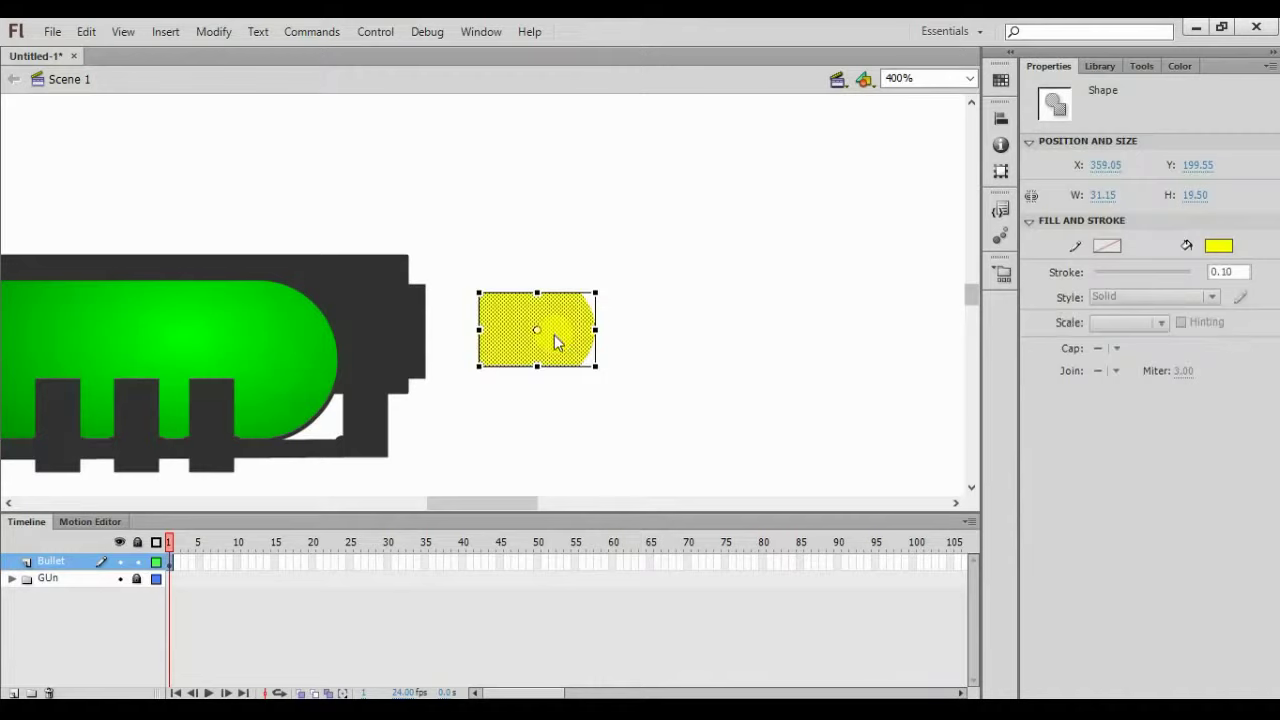
key(F8)
click(574, 110)
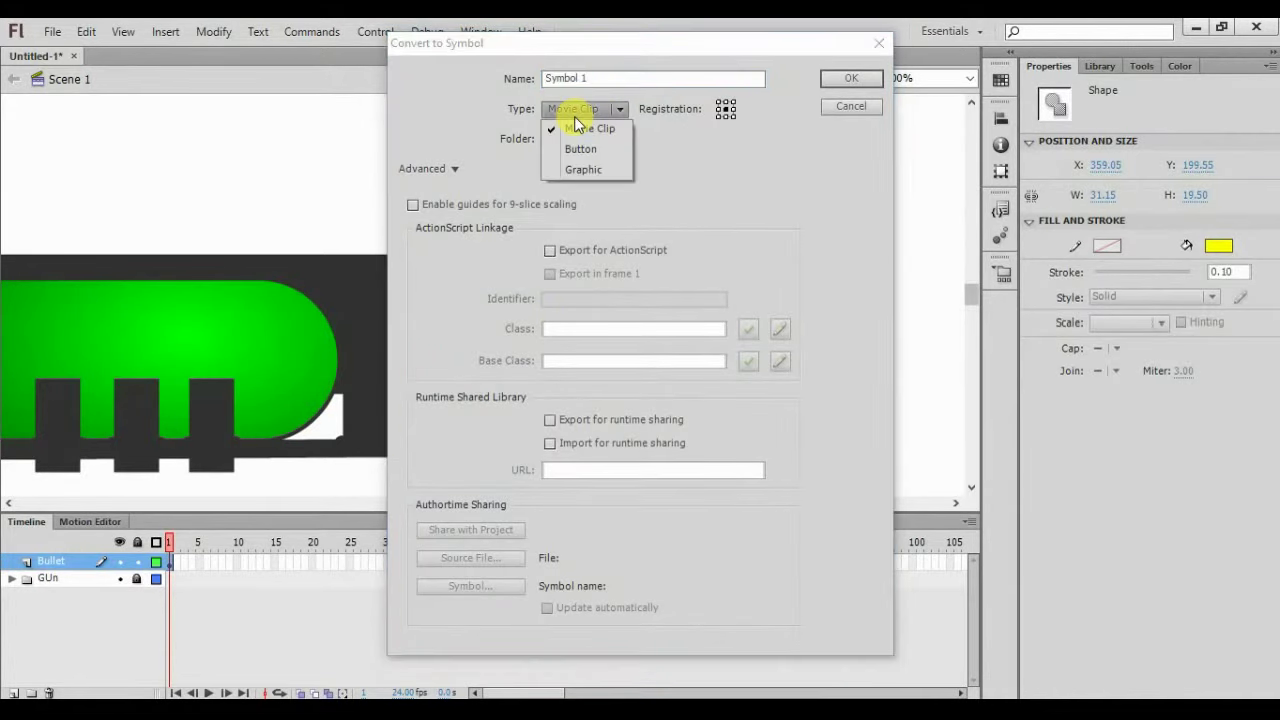
click(714, 120)
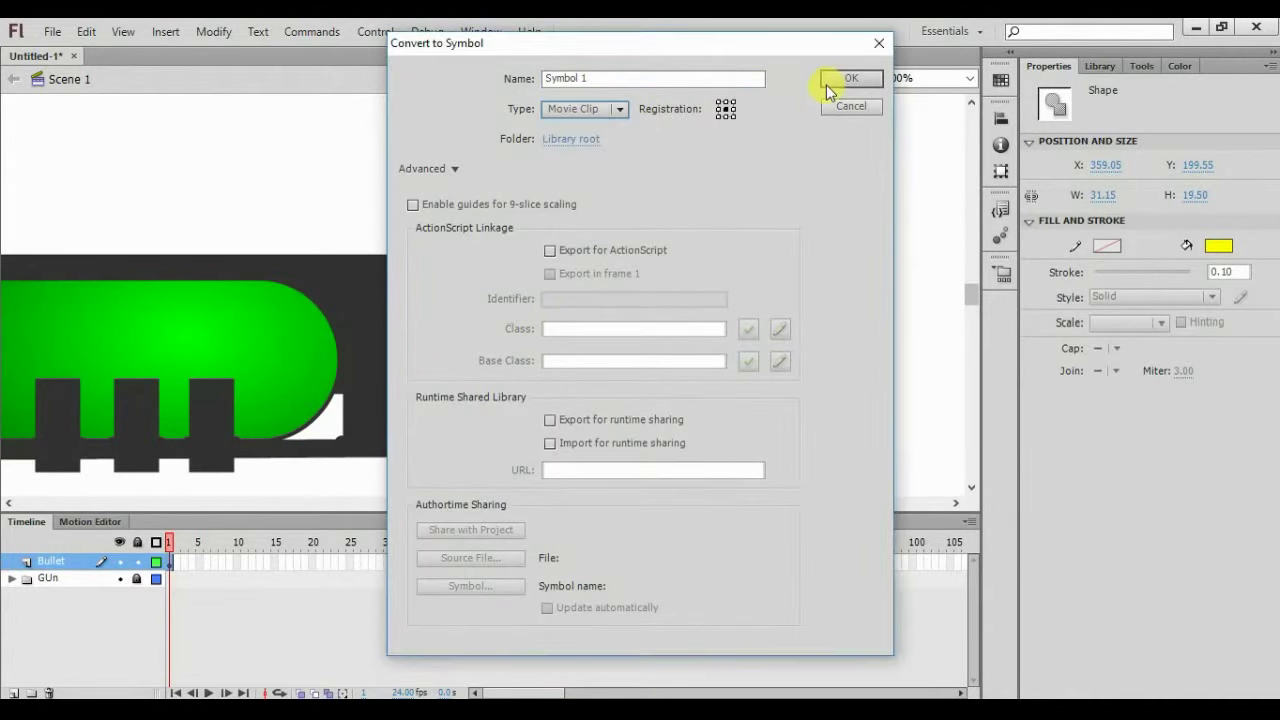
click(830, 84)
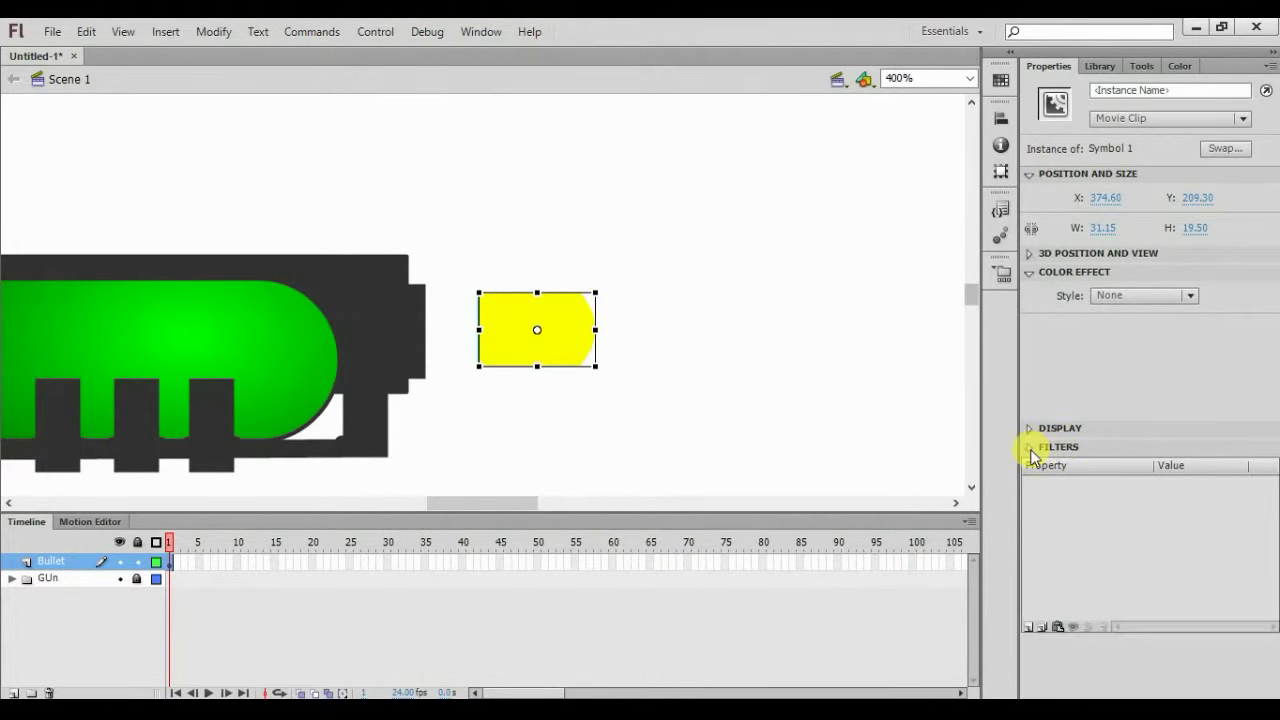
Add a red Glow filter to the bullet with Medium quality, Inner glow enabled and a blur of about 13 px
click(1027, 691)
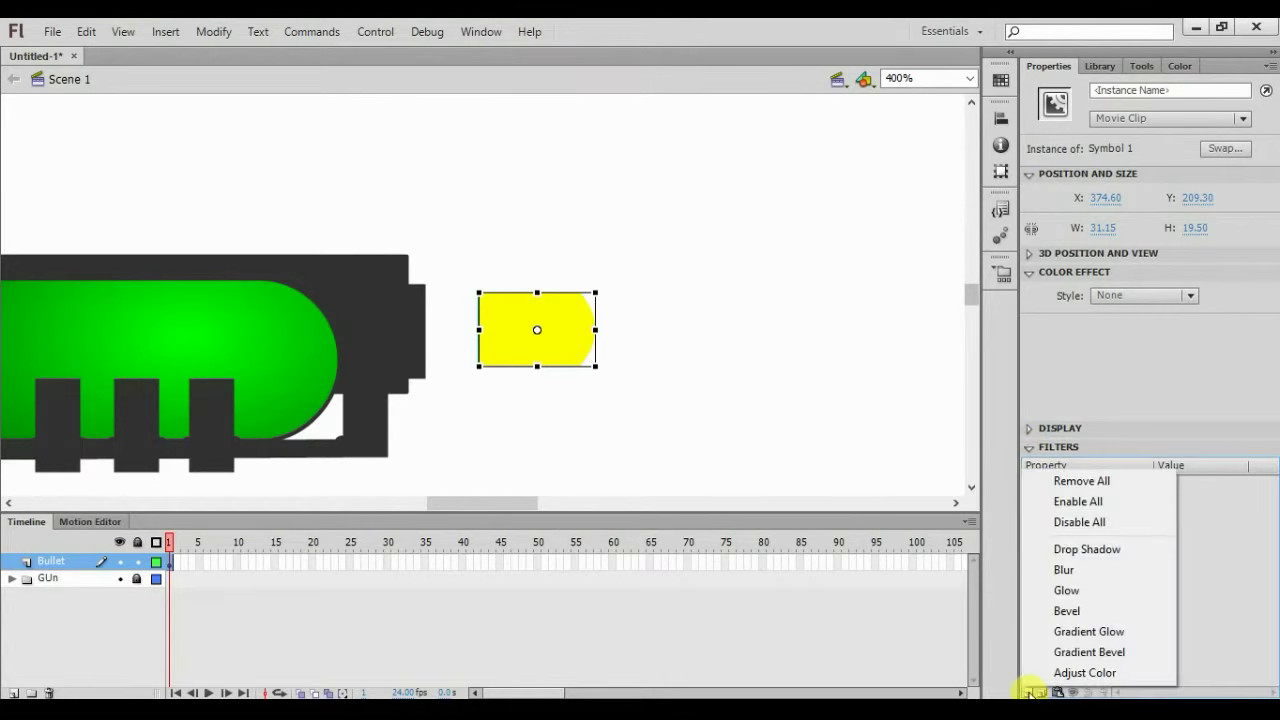
click(1045, 594)
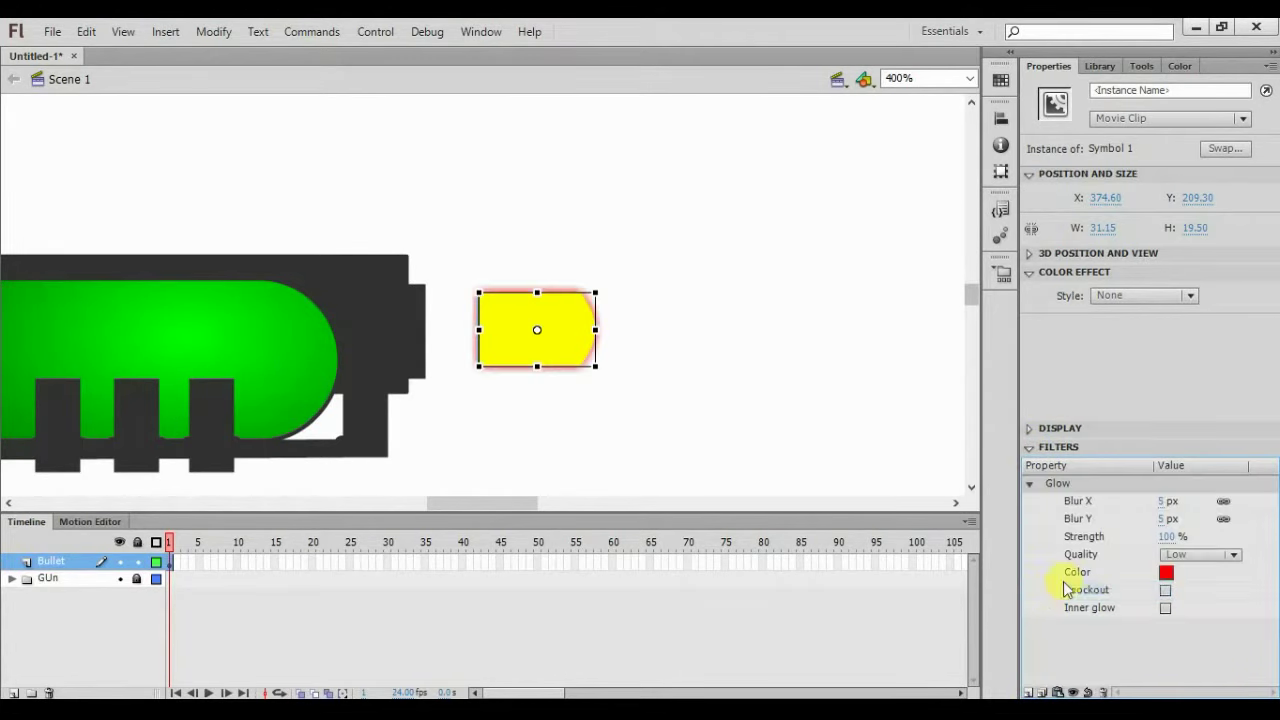
click(1176, 556)
click(1193, 596)
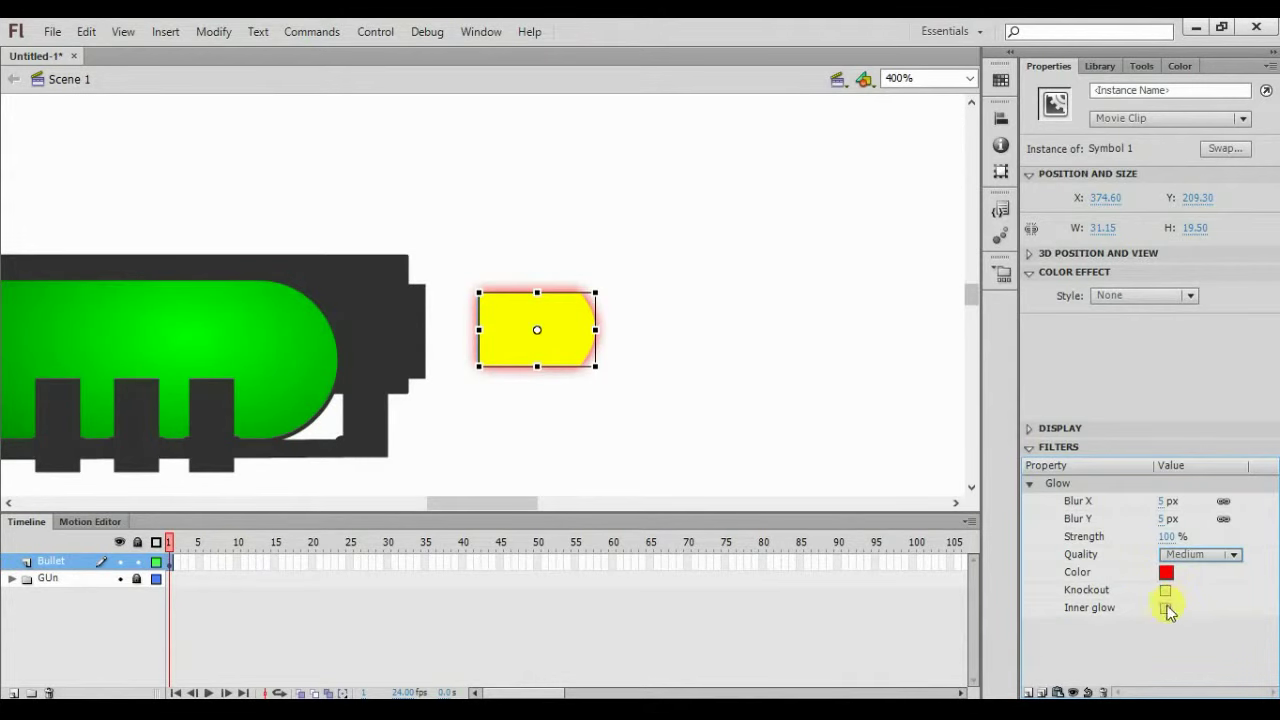
click(1165, 607)
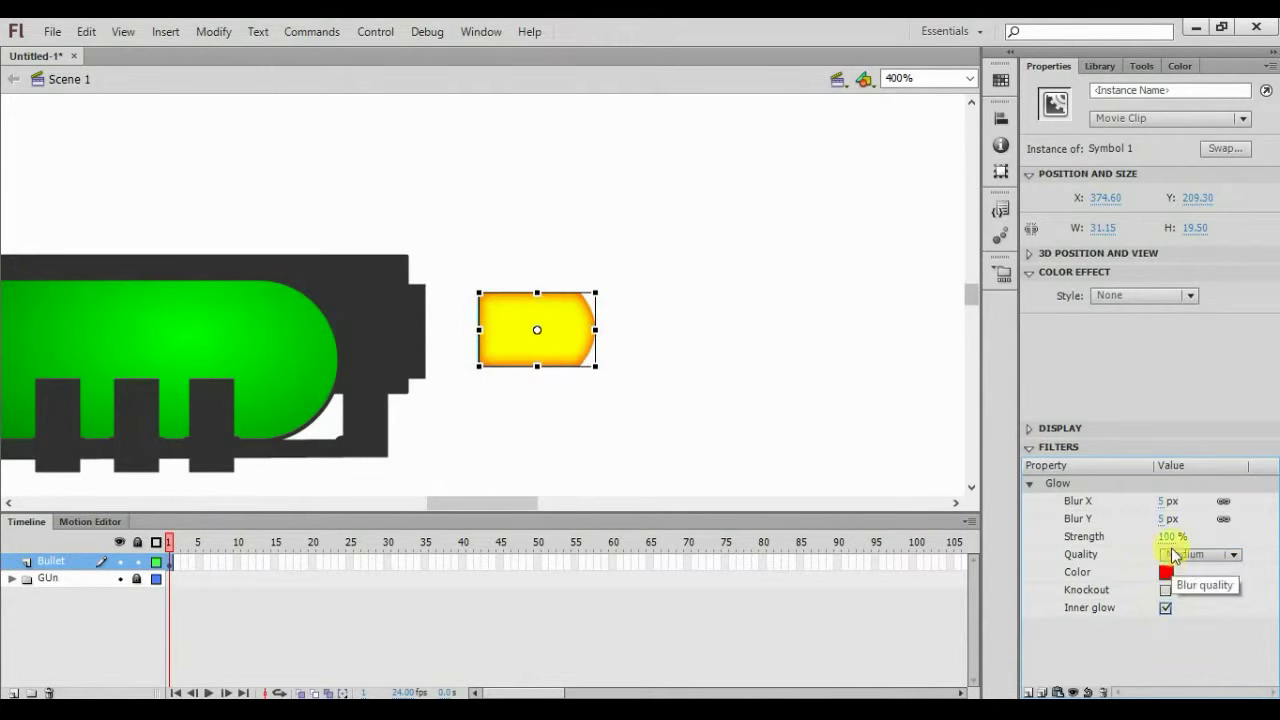
drag(1159, 519, 1168, 521)
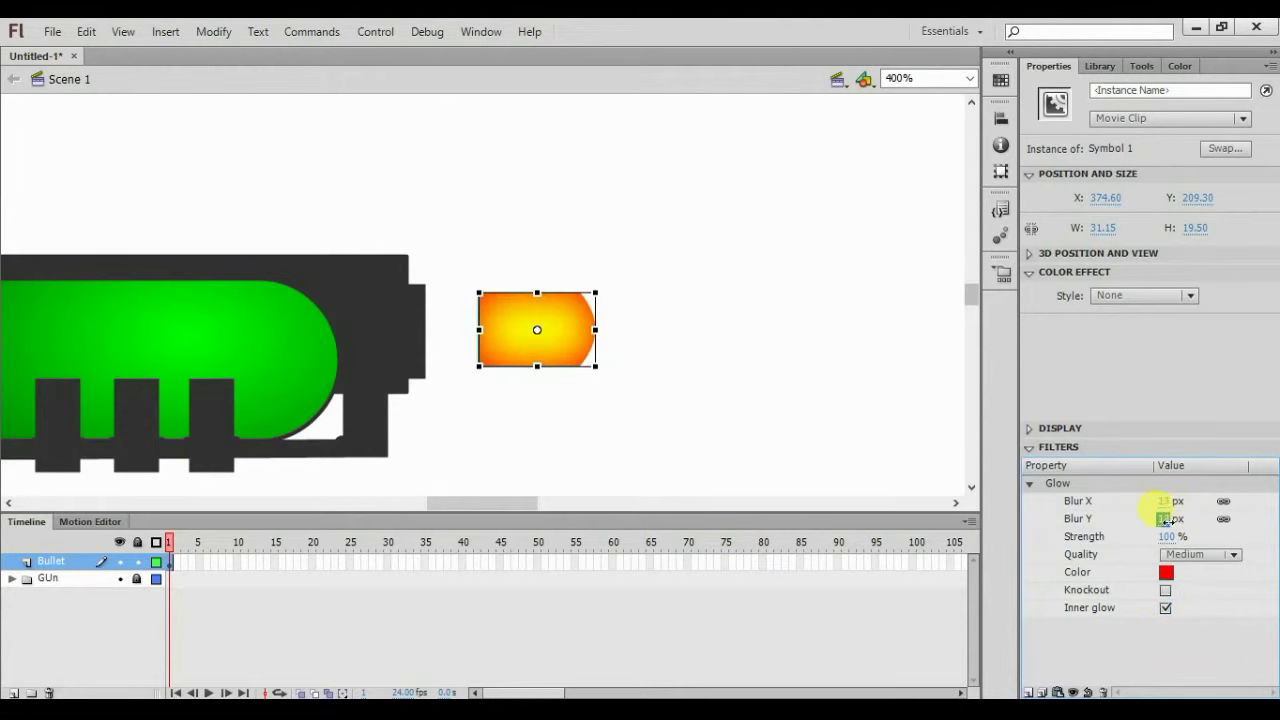
Add a Gradient Glow filter to the bullet and set its distance to 0 px
click(1166, 519)
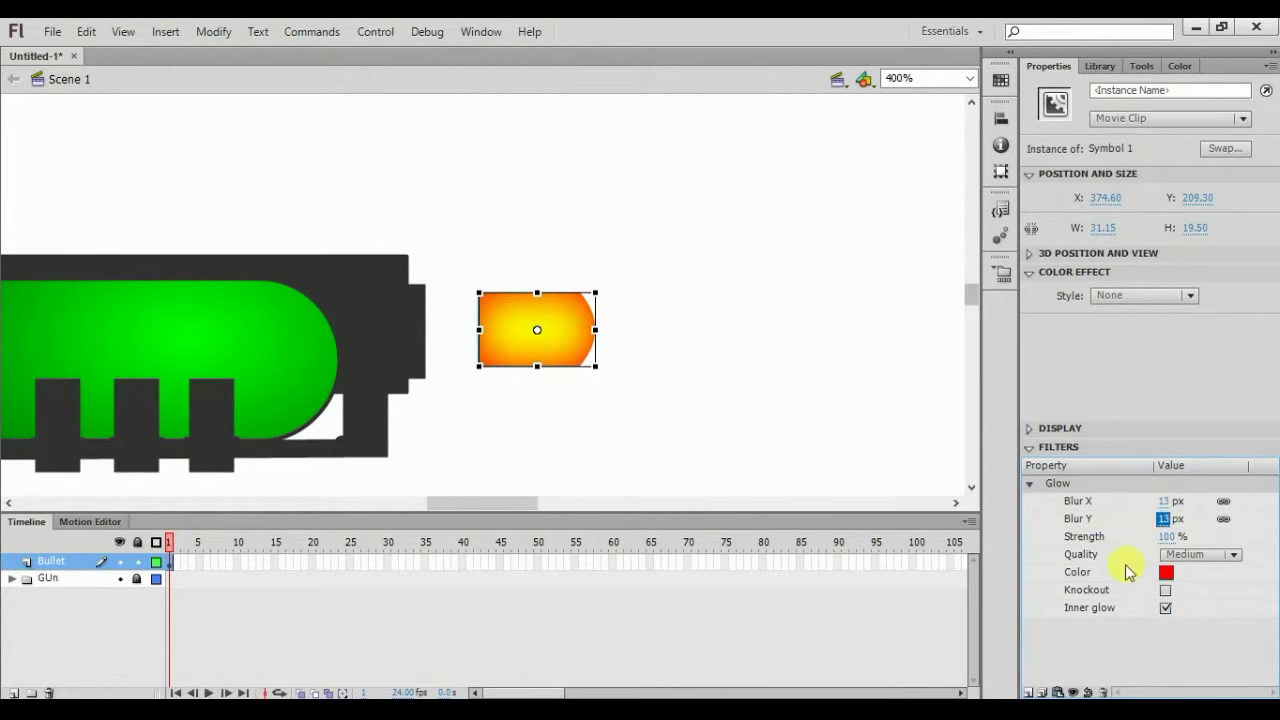
click(1032, 485)
click(1027, 691)
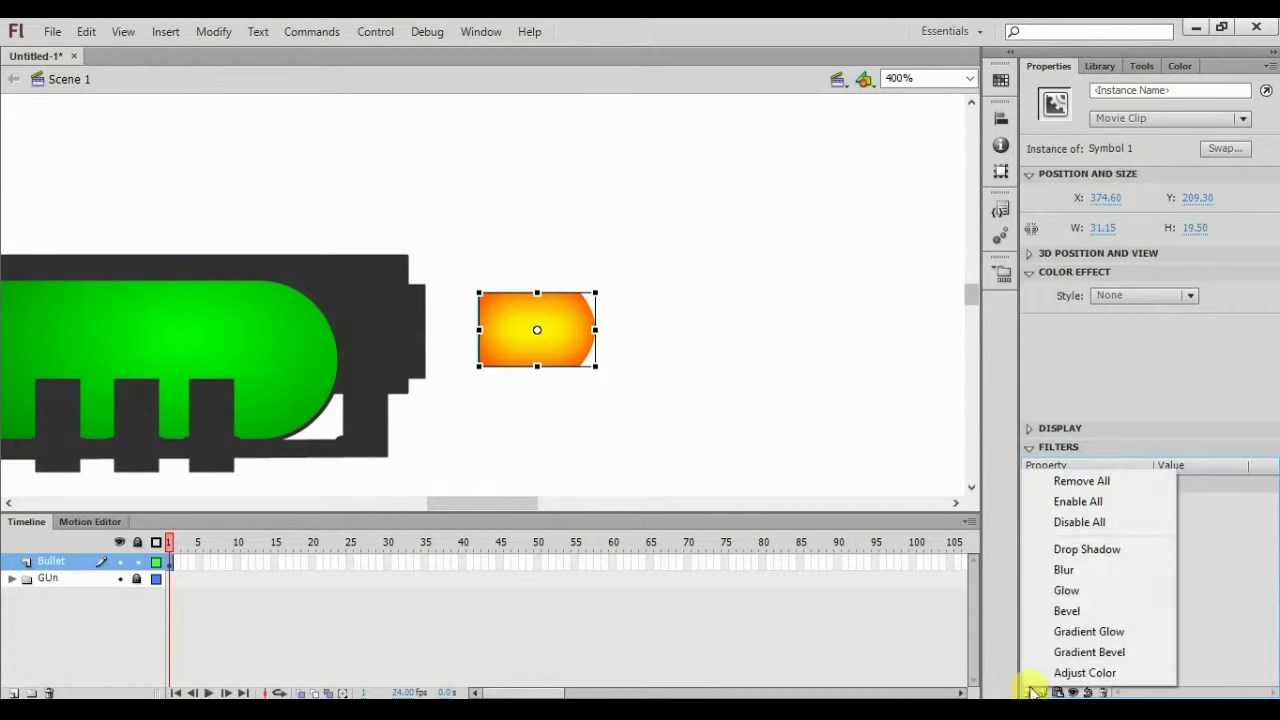
click(1058, 637)
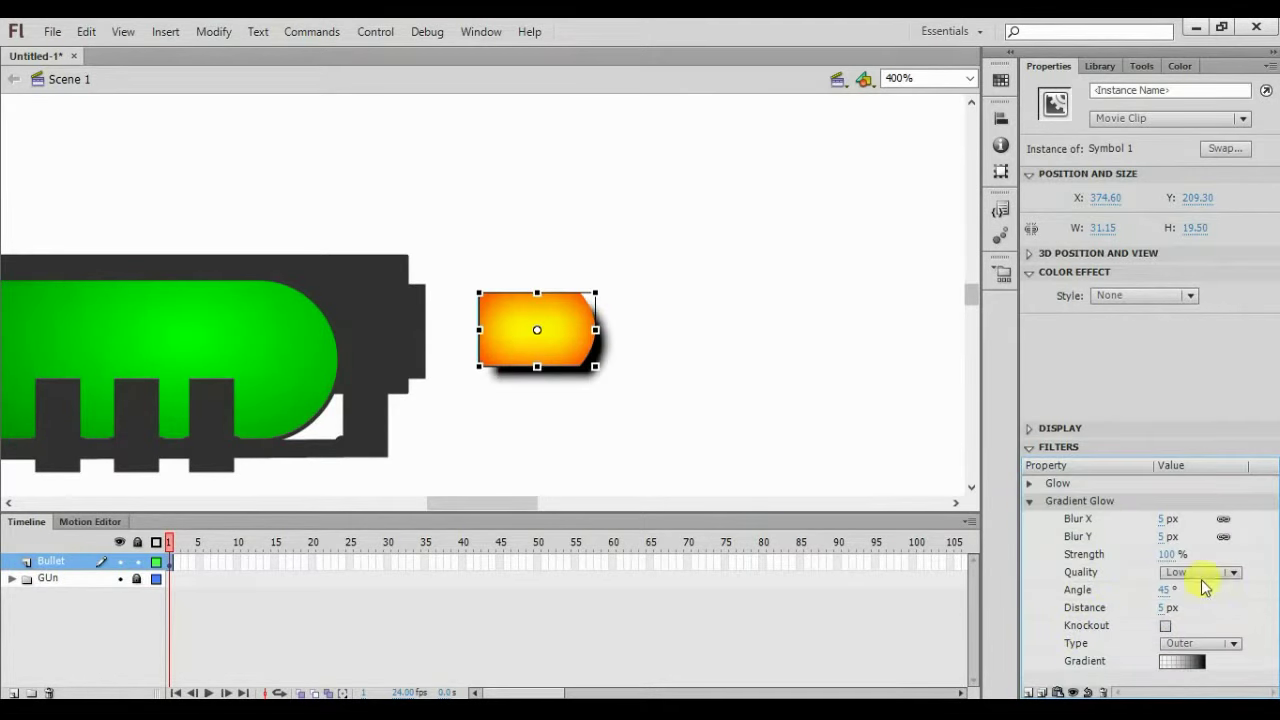
click(1163, 609)
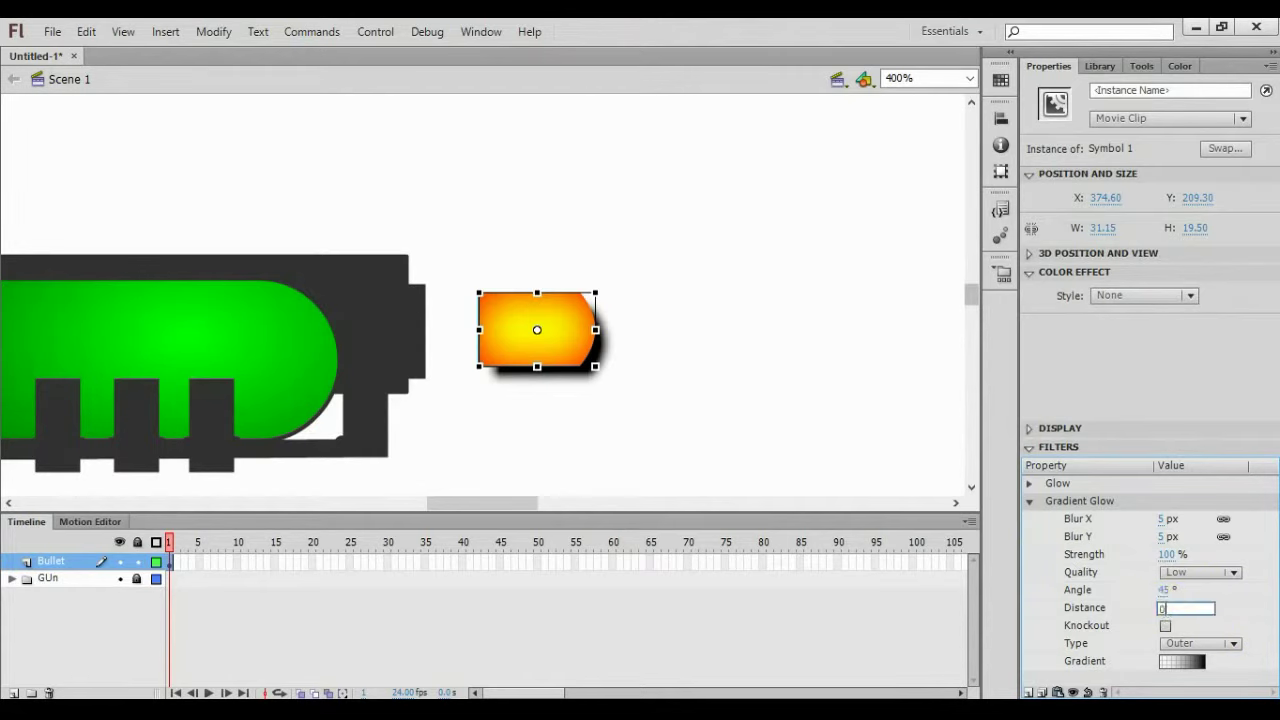
key(Return)
Set the Gradient Glow to Medium quality with a 39° angle, 115% strength and a 3 px blur
click(1214, 574)
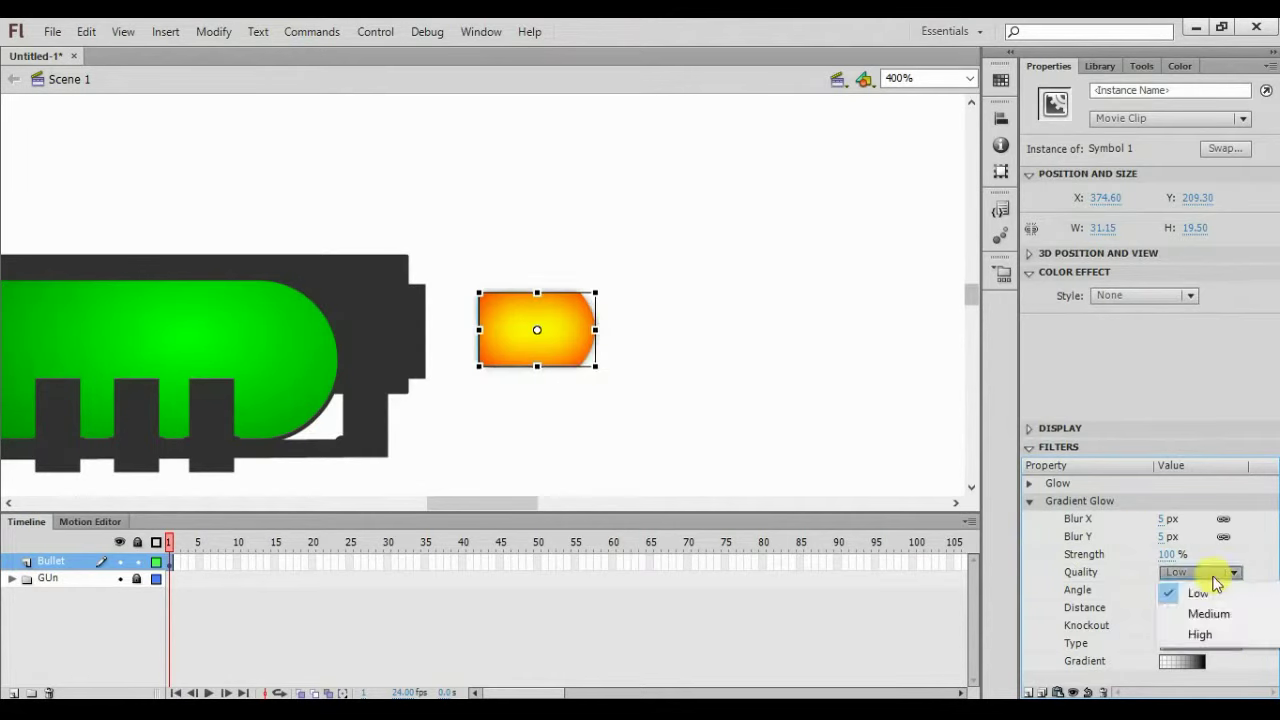
click(1209, 612)
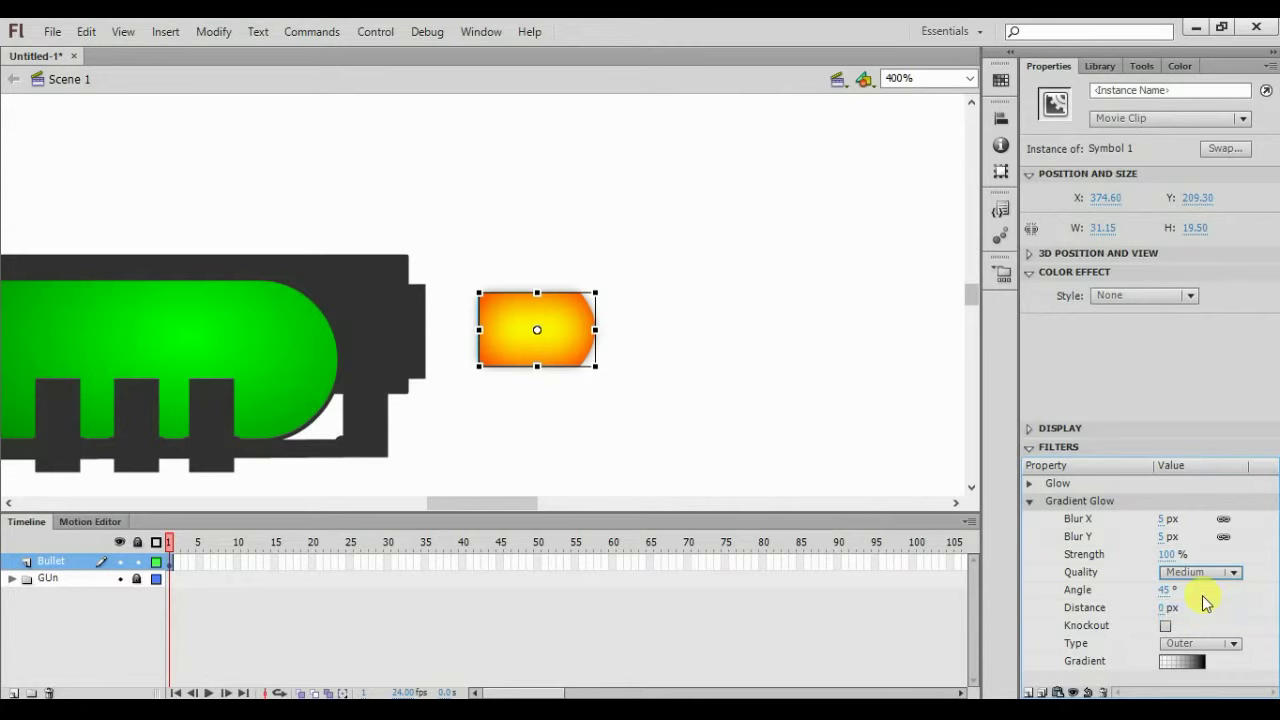
drag(1163, 590, 1142, 590)
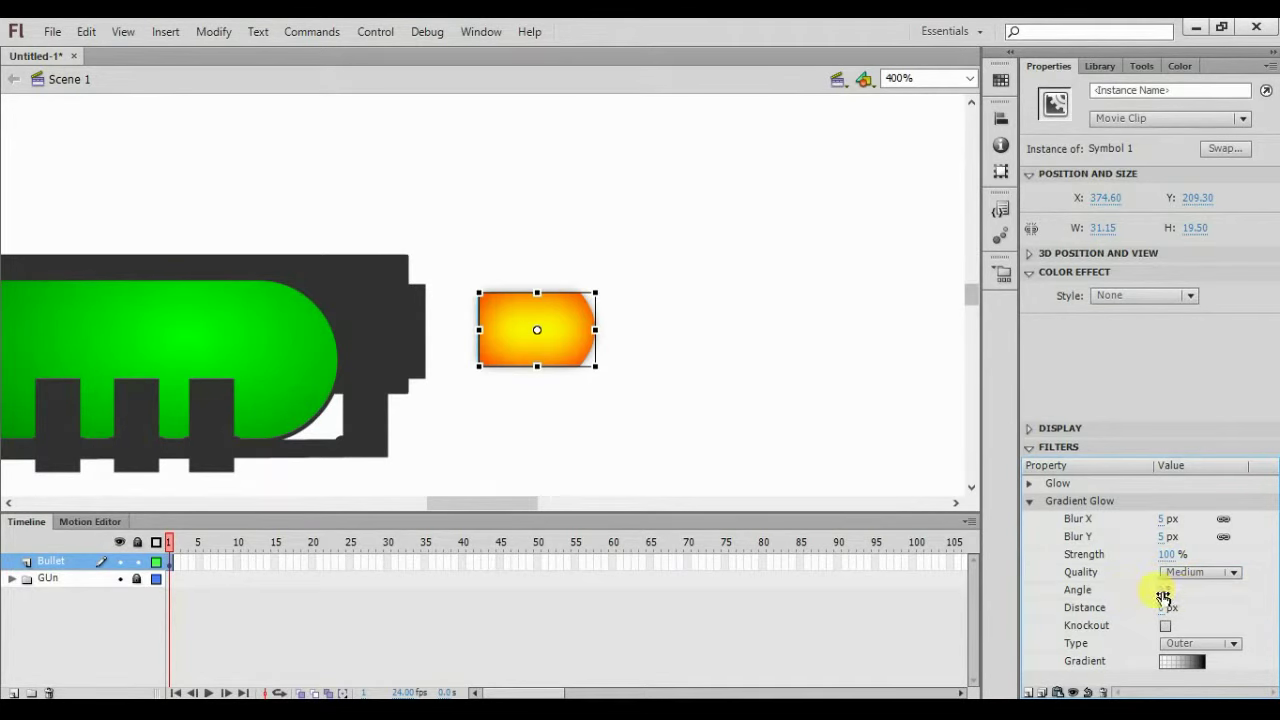
mouse_move(1166, 552)
mouse_down()
mouse_move(1273, 553)
mouse_move(1165, 550)
mouse_move(1163, 534)
mouse_move(1185, 538)
mouse_move(1149, 536)
mouse_move(1175, 556)
mouse_up()
Set both end colours of the Gradient Glow's gradient to yellow
click(1182, 662)
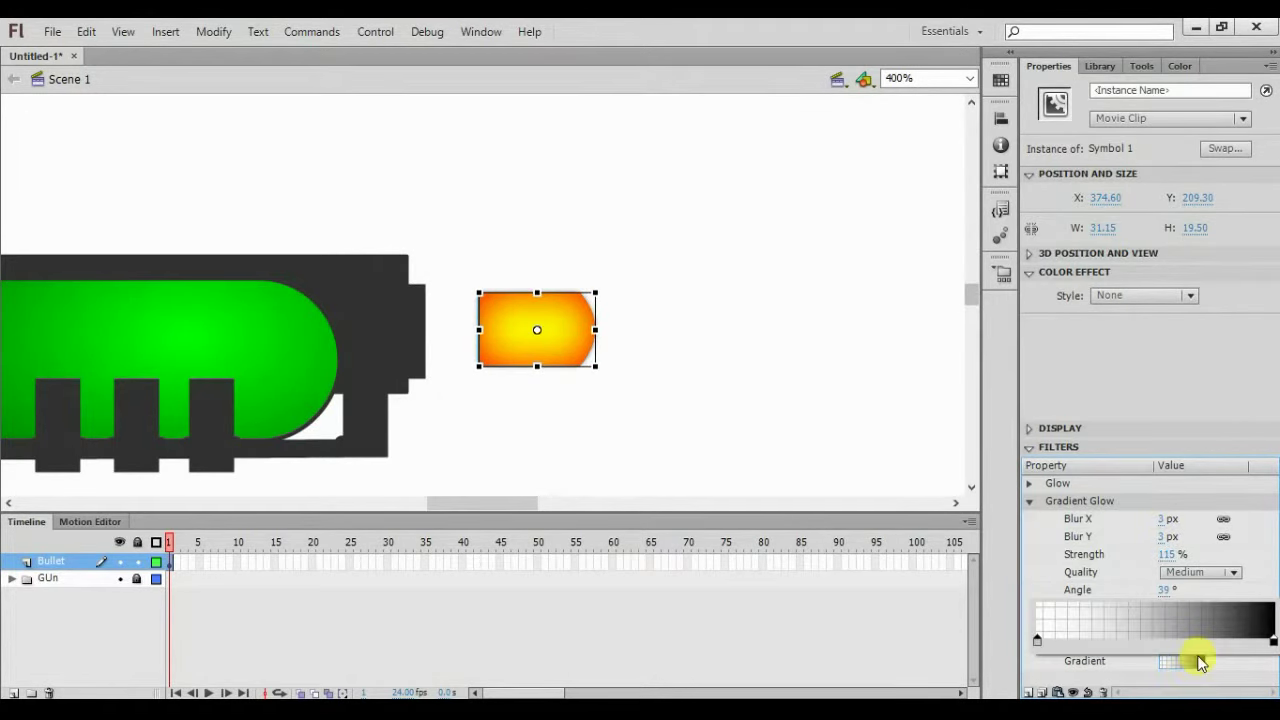
click(1272, 639)
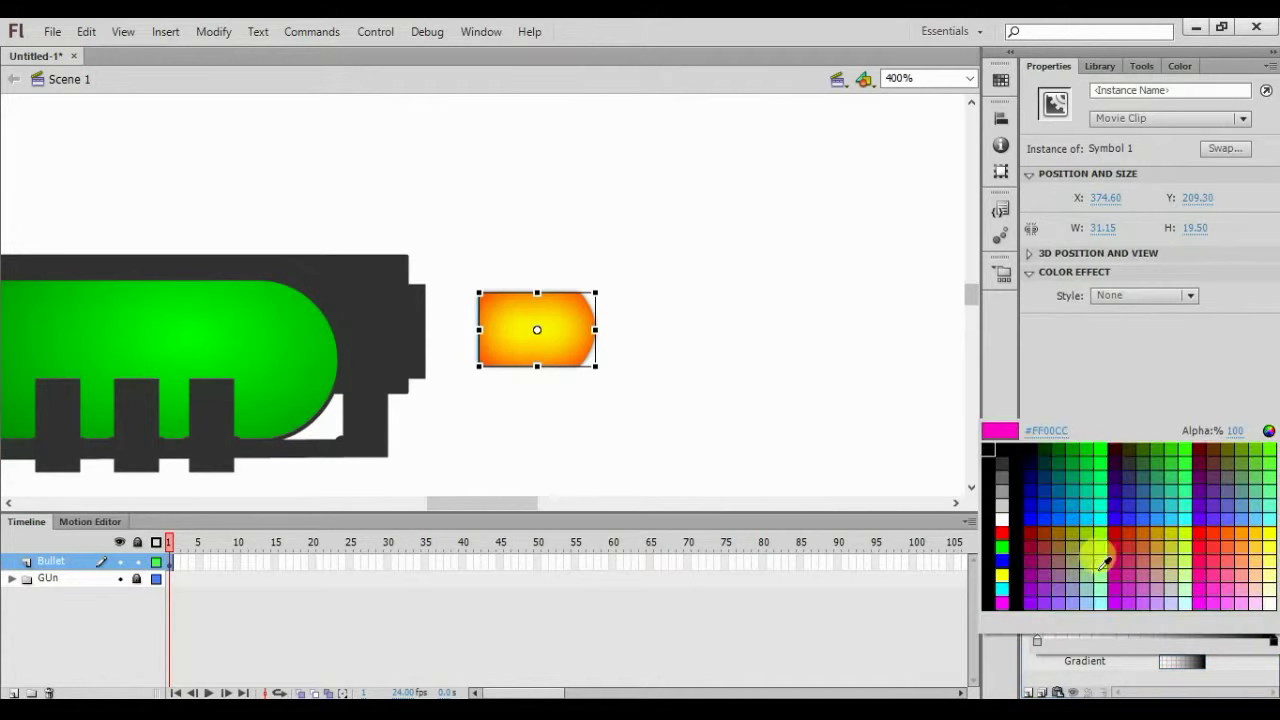
click(1002, 567)
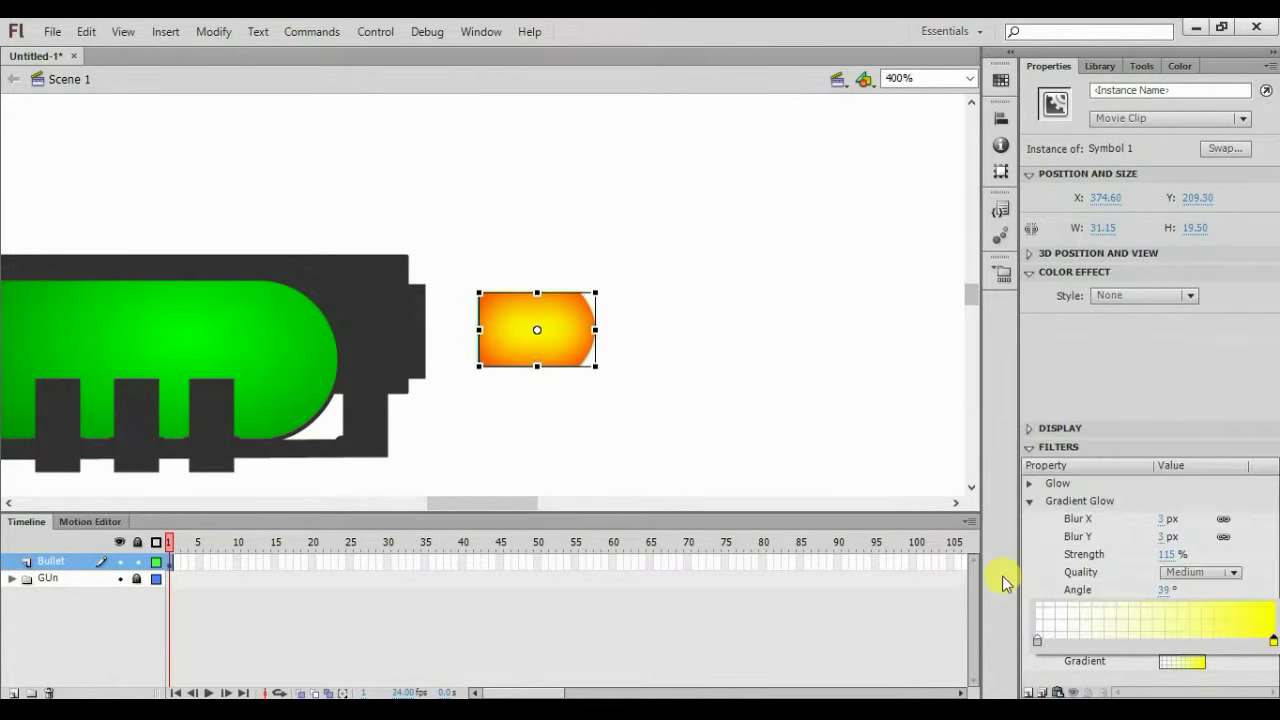
click(1038, 640)
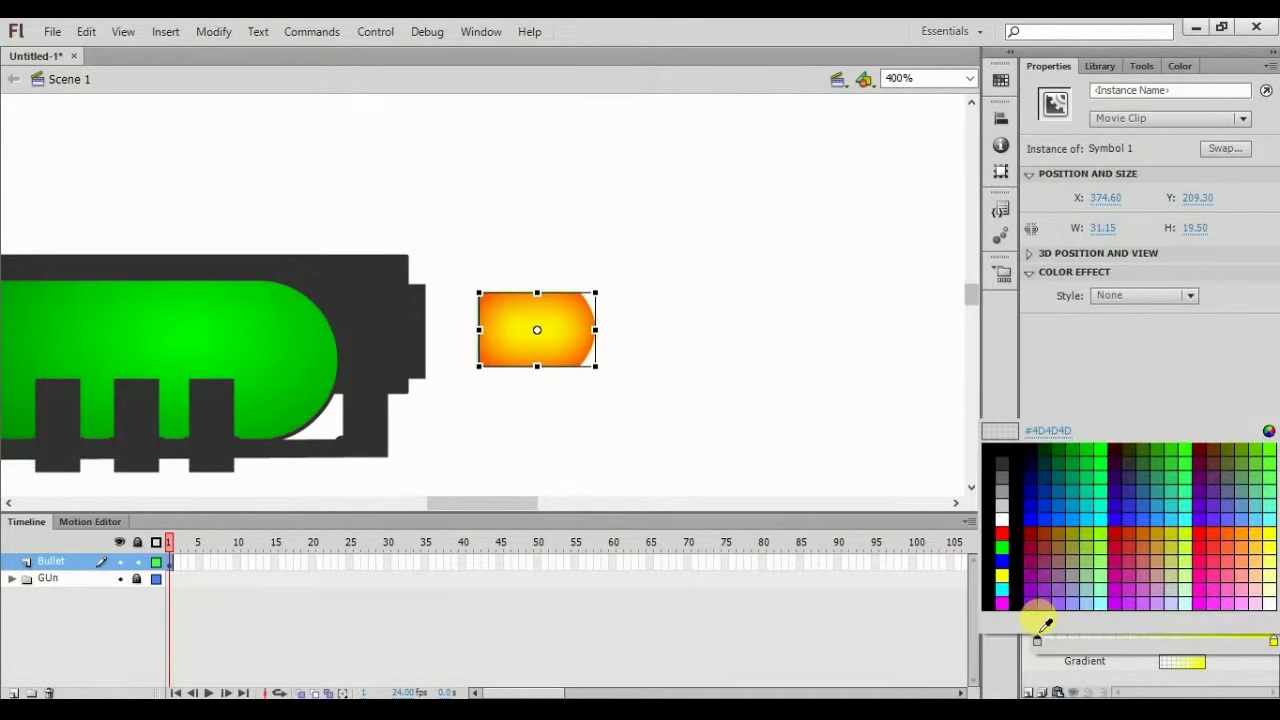
click(1002, 575)
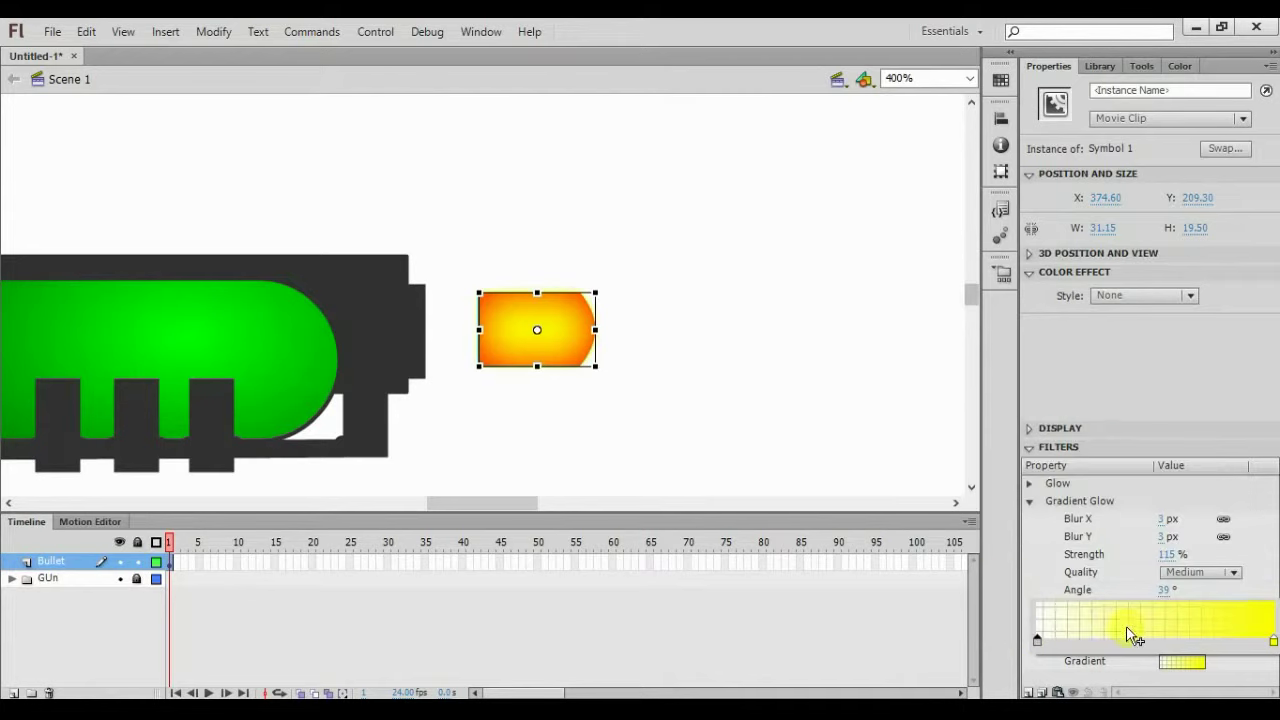
click(1195, 662)
Change the Gradient Glow type to Inner and set its angle to 143°
click(1174, 644)
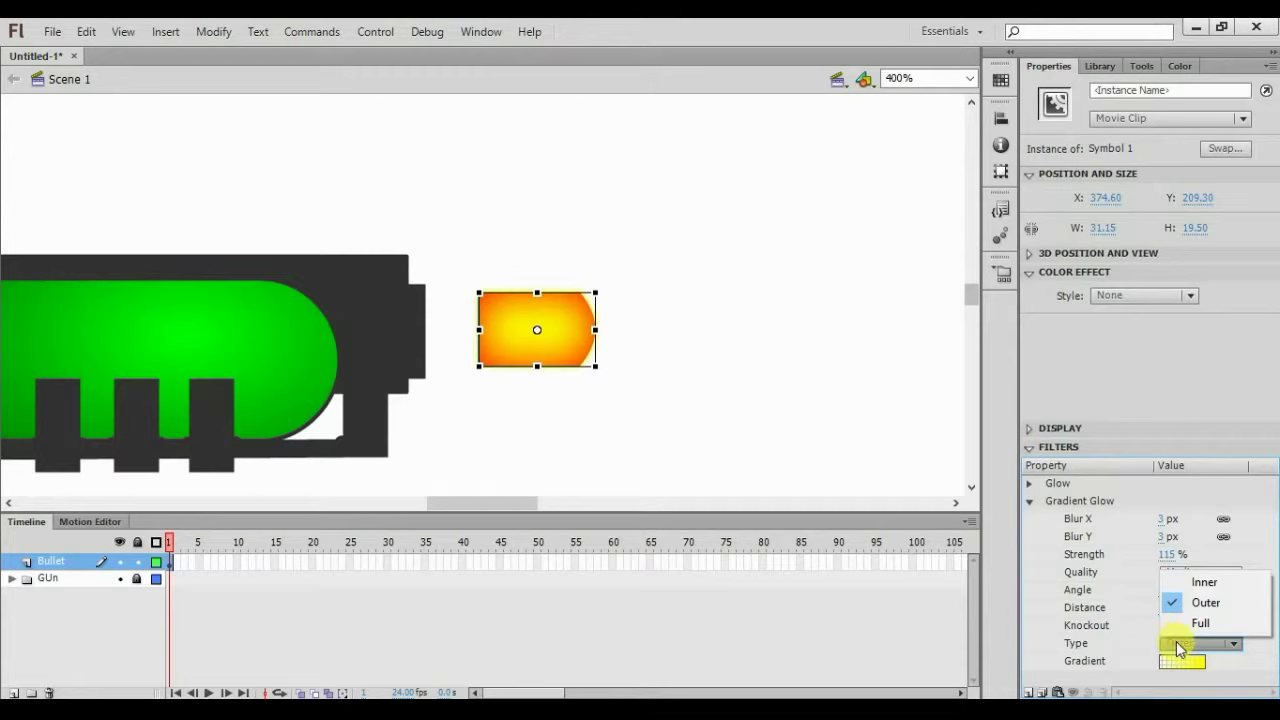
click(1177, 585)
click(1164, 590)
text(136)
key(Return)
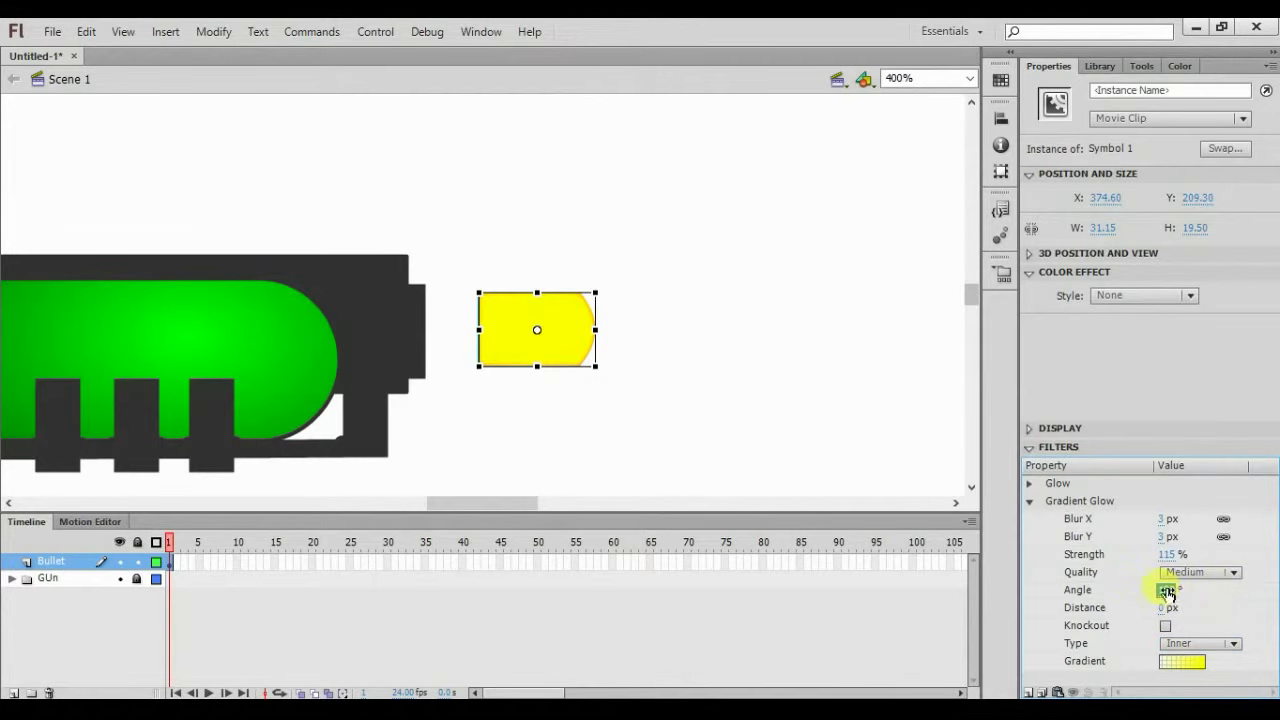
Set the Gradient Glow's blur to 112 px and strength to 176%, and try the Knockout option on and off
drag(1160, 536, 1233, 541)
text(112)
key(Return)
click(1175, 554)
text(176)
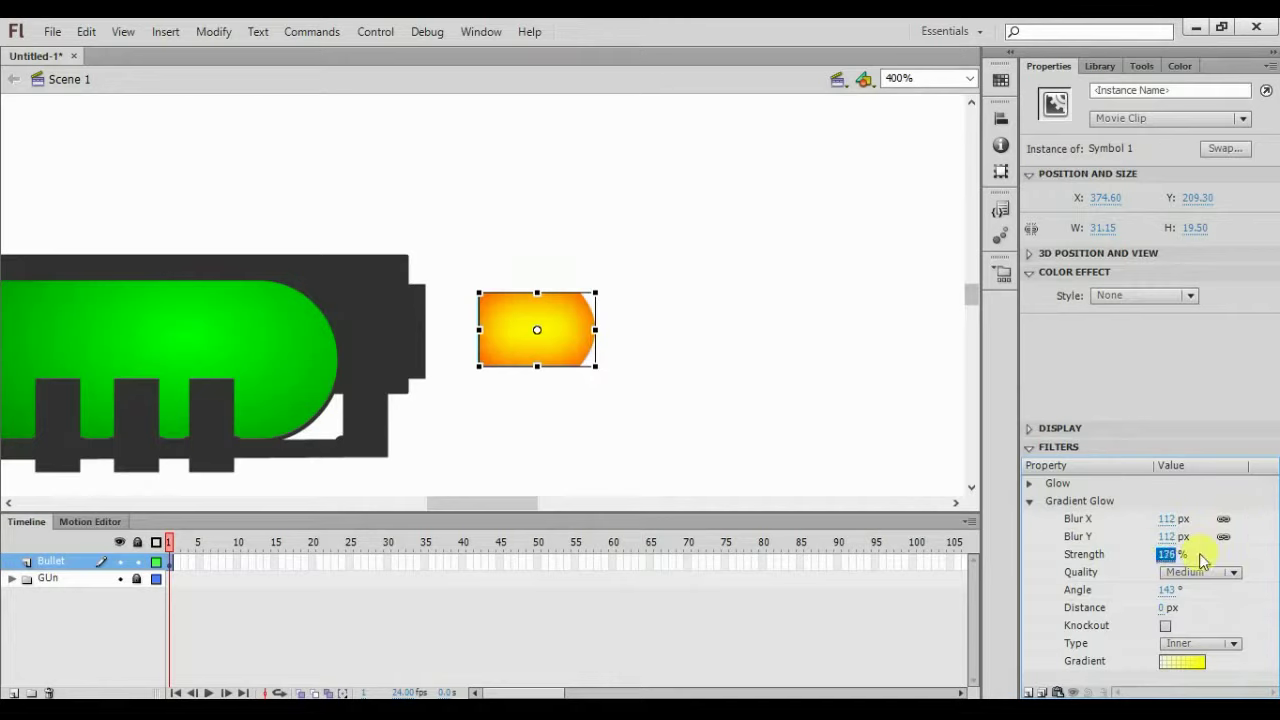
key(Return)
click(1166, 626)
click(1164, 625)
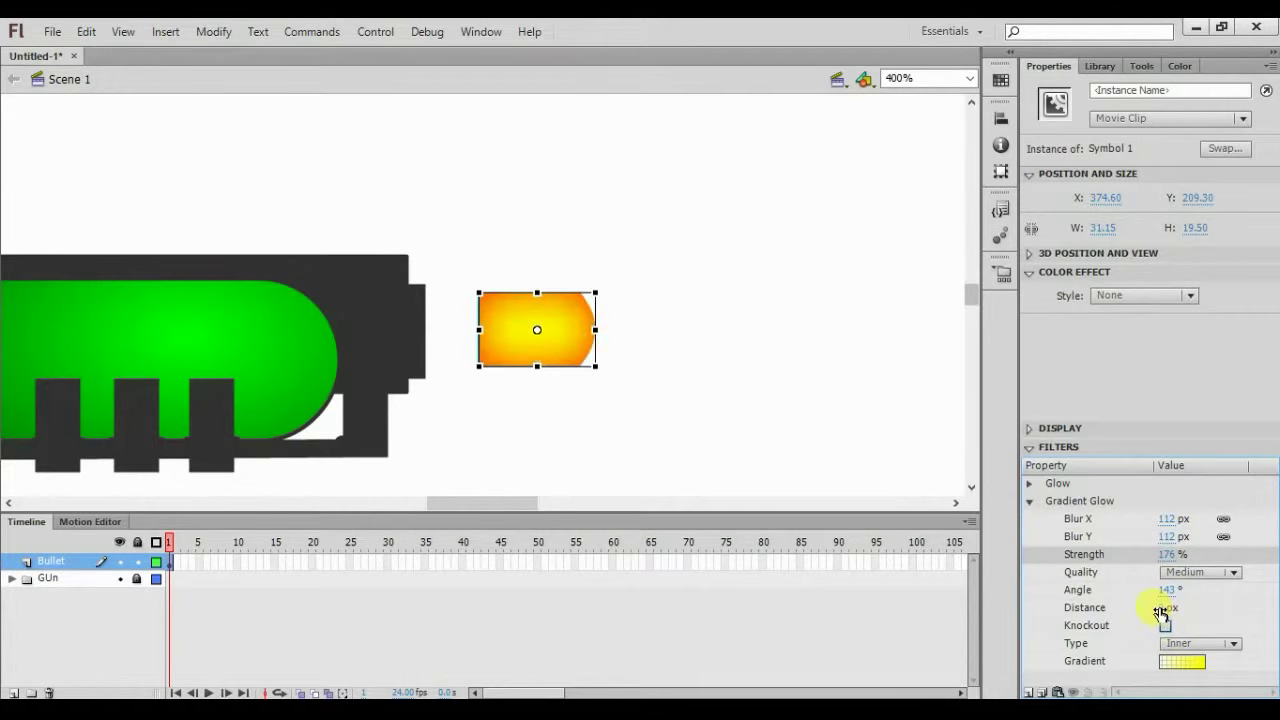
Set the Gradient Glow's distance to -164 px, angle to 209° and quality to High
click(1163, 608)
text(126)
key(Return)
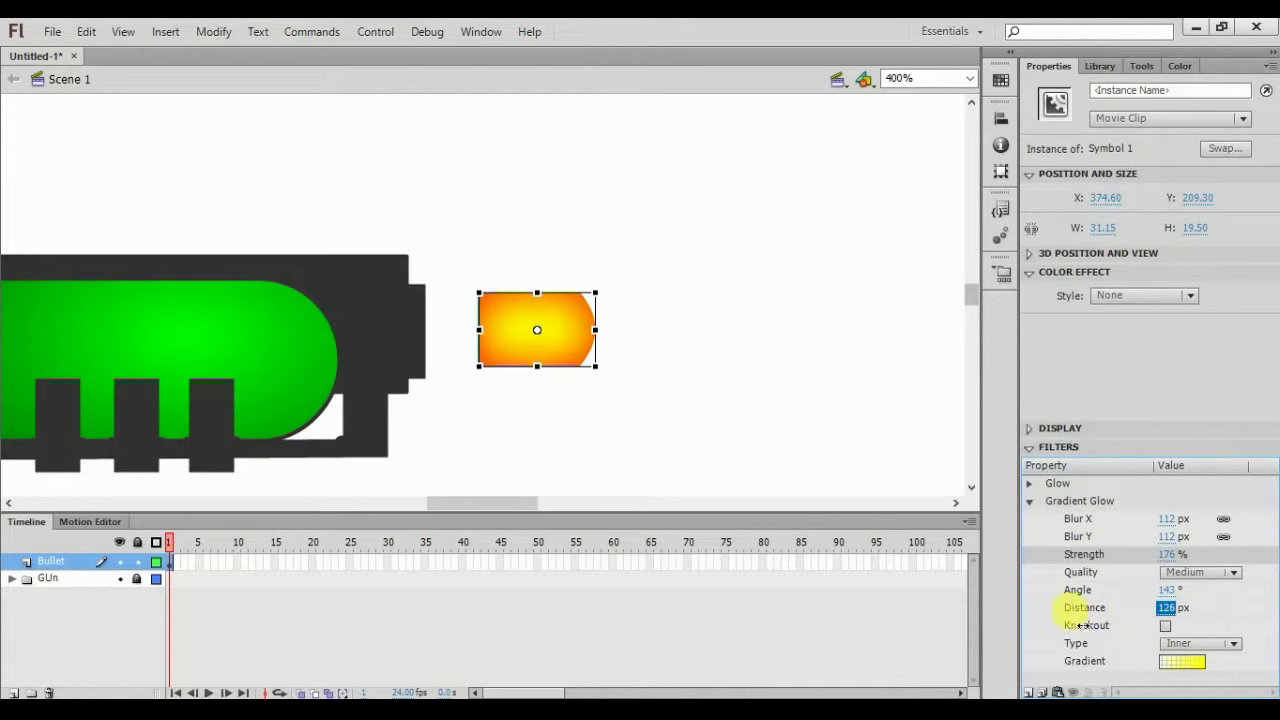
text(-164)
key(Return)
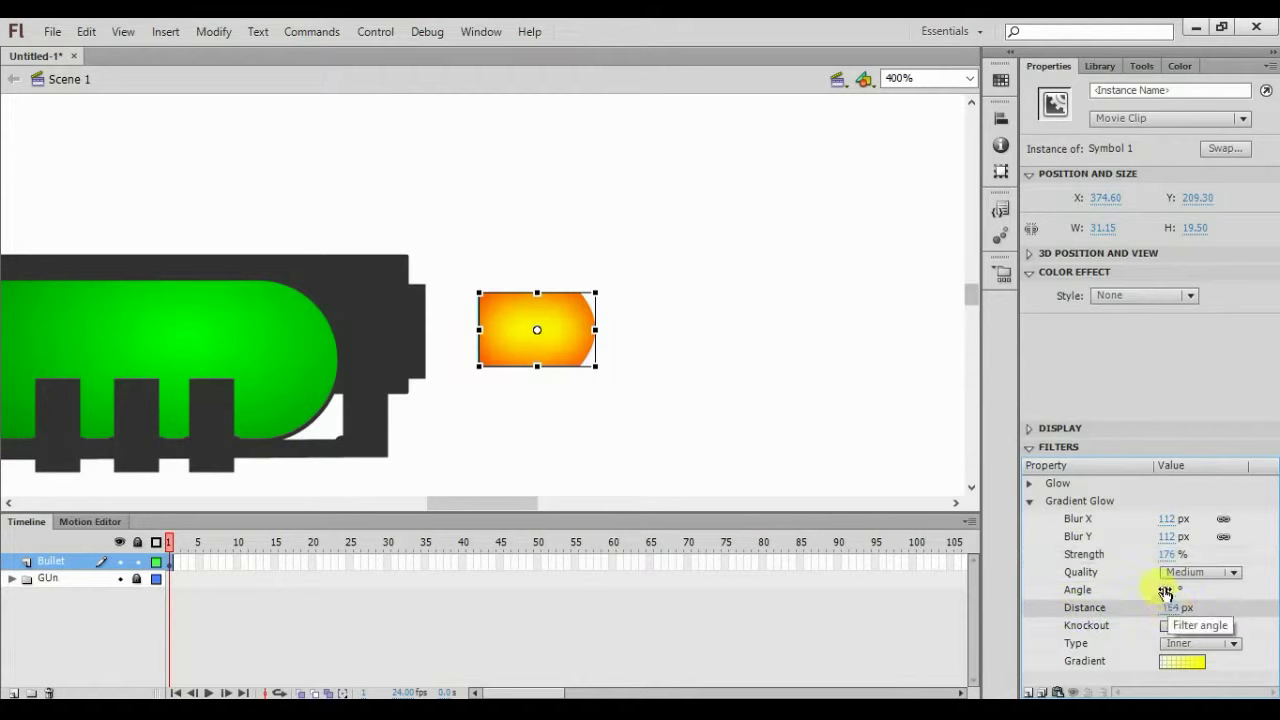
click(1165, 591)
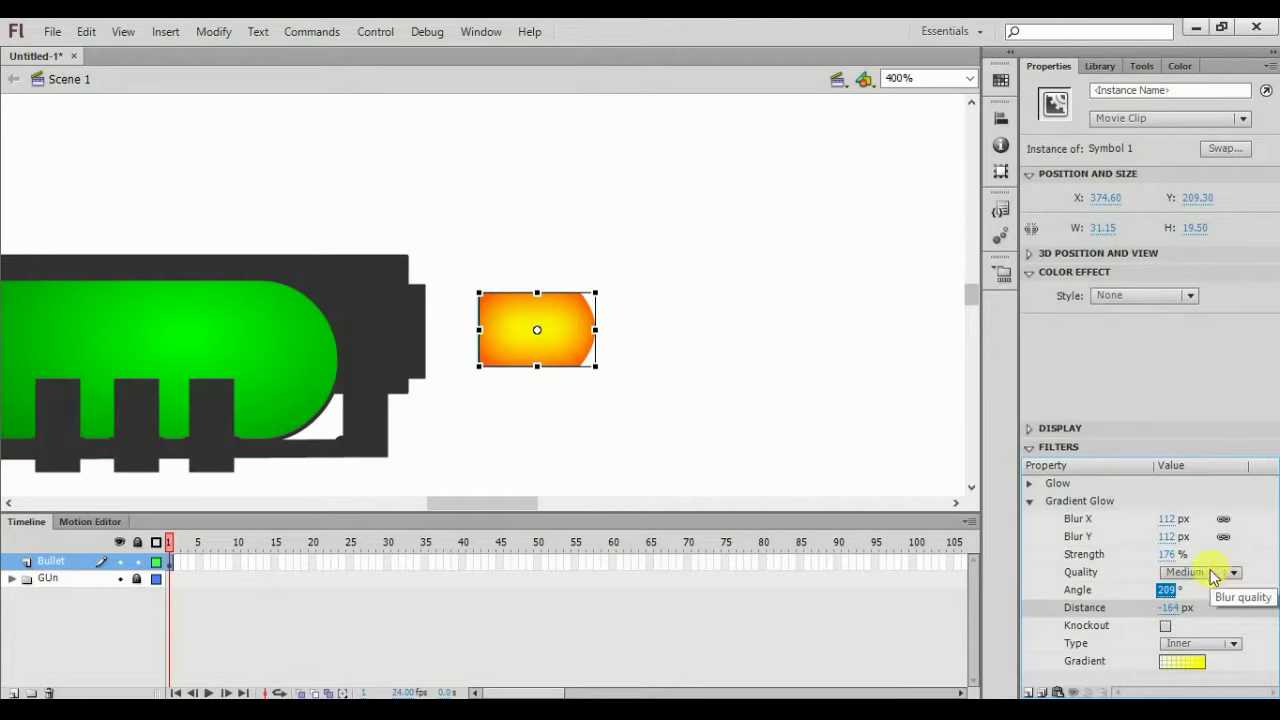
click(1213, 577)
click(1207, 636)
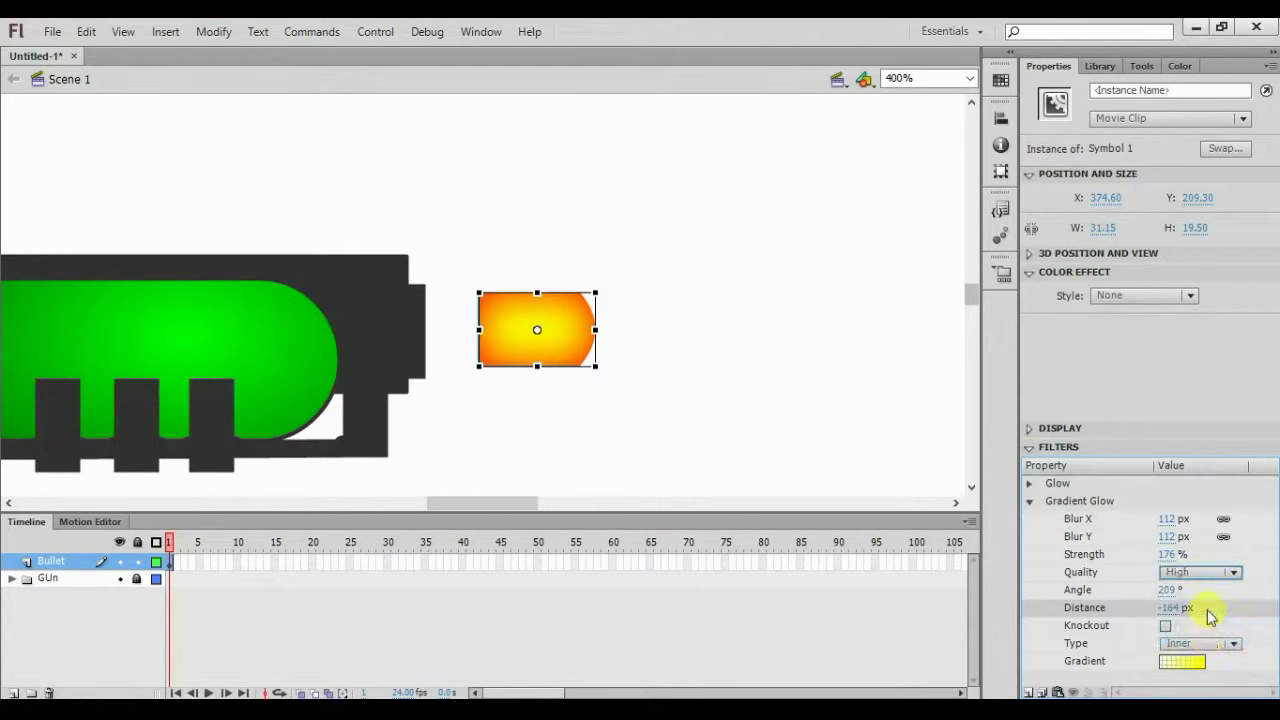
Set the Gradient Glow's strength to 211% and its blur to 145 px, and deselect the bullet
click(1167, 553)
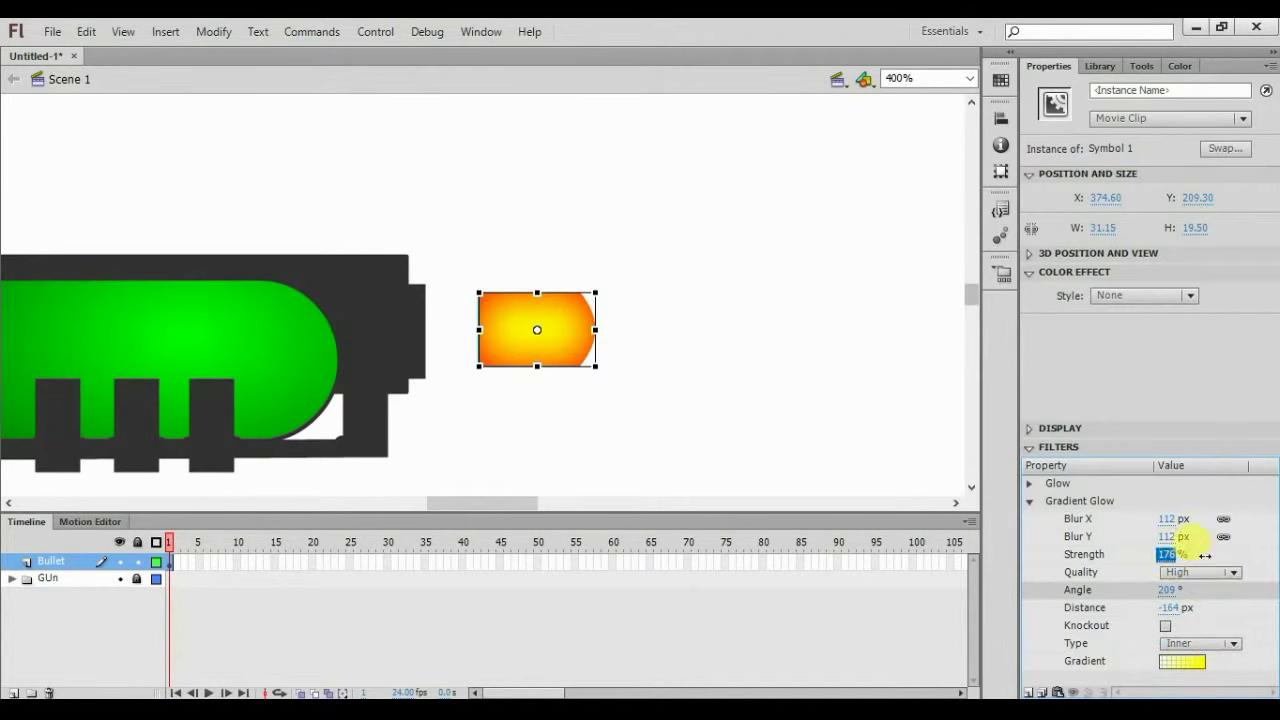
text(211)
click(1166, 537)
text(145)
click(1228, 651)
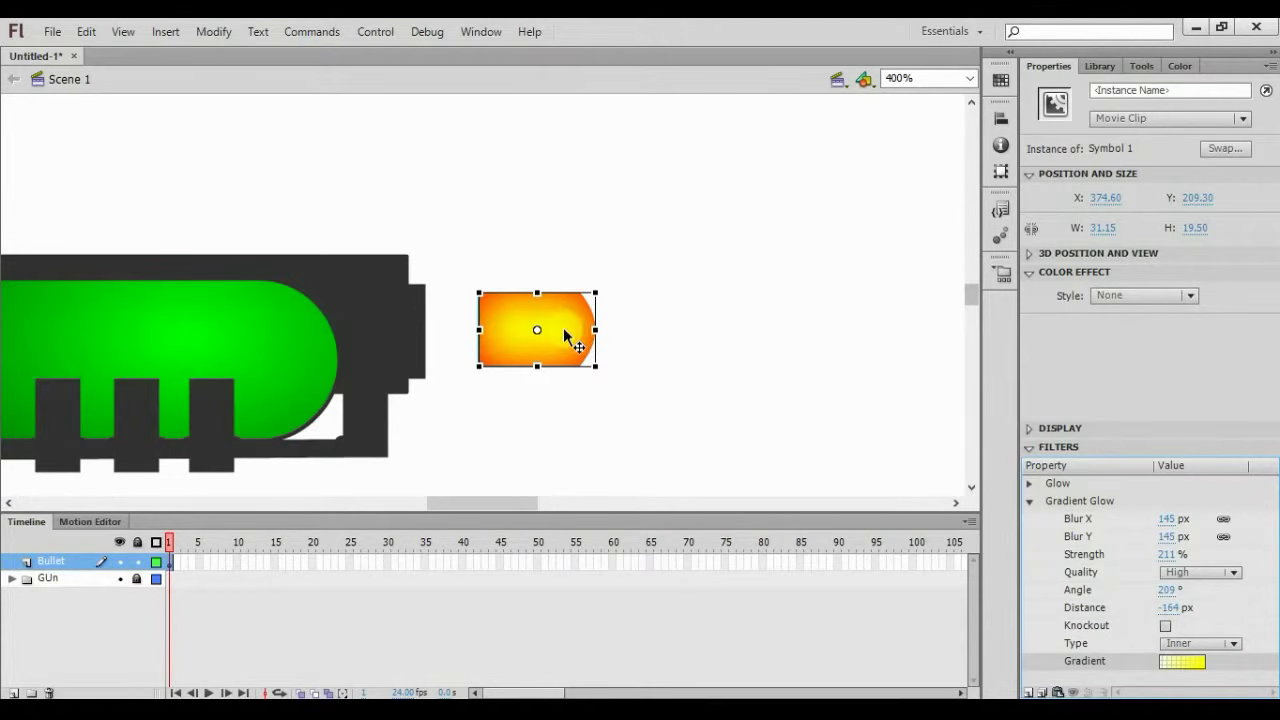
click(686, 355)
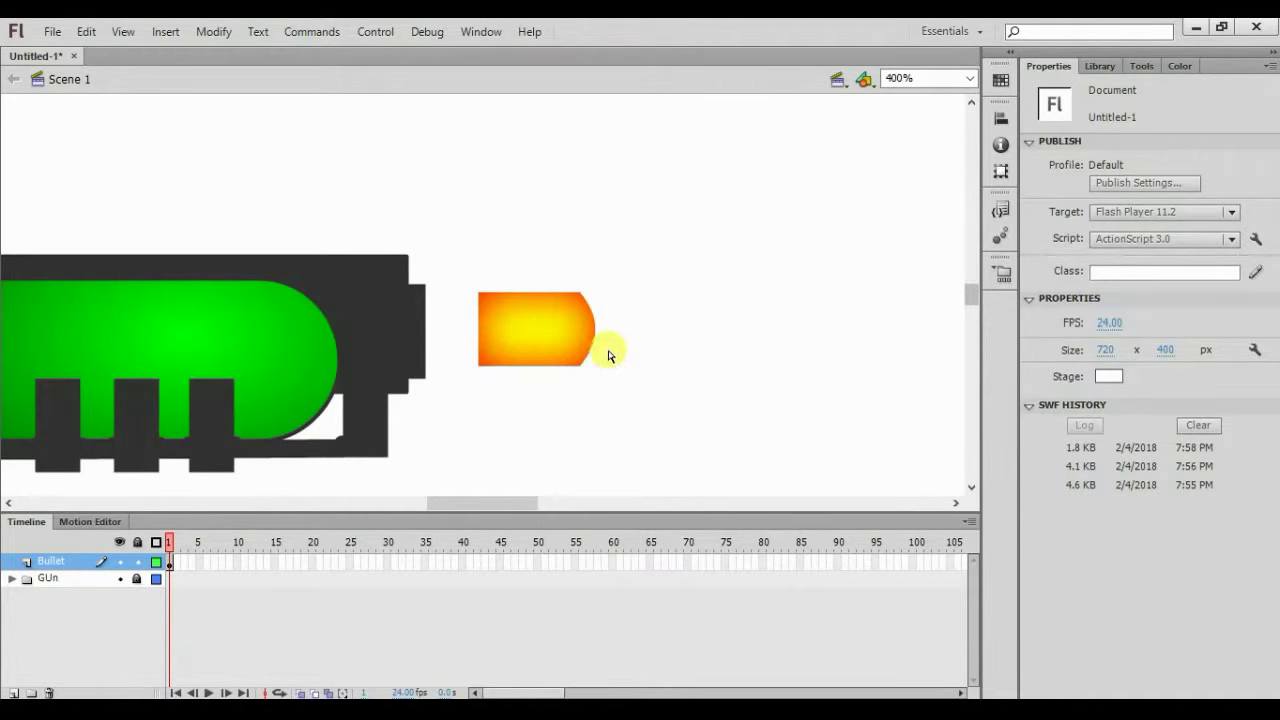
Scale the bullet down about its centre to about 27 by 17.5 px and deselect it
key(ctrl+minus)
key(ctrl+minus)
key(ctrl+equal)
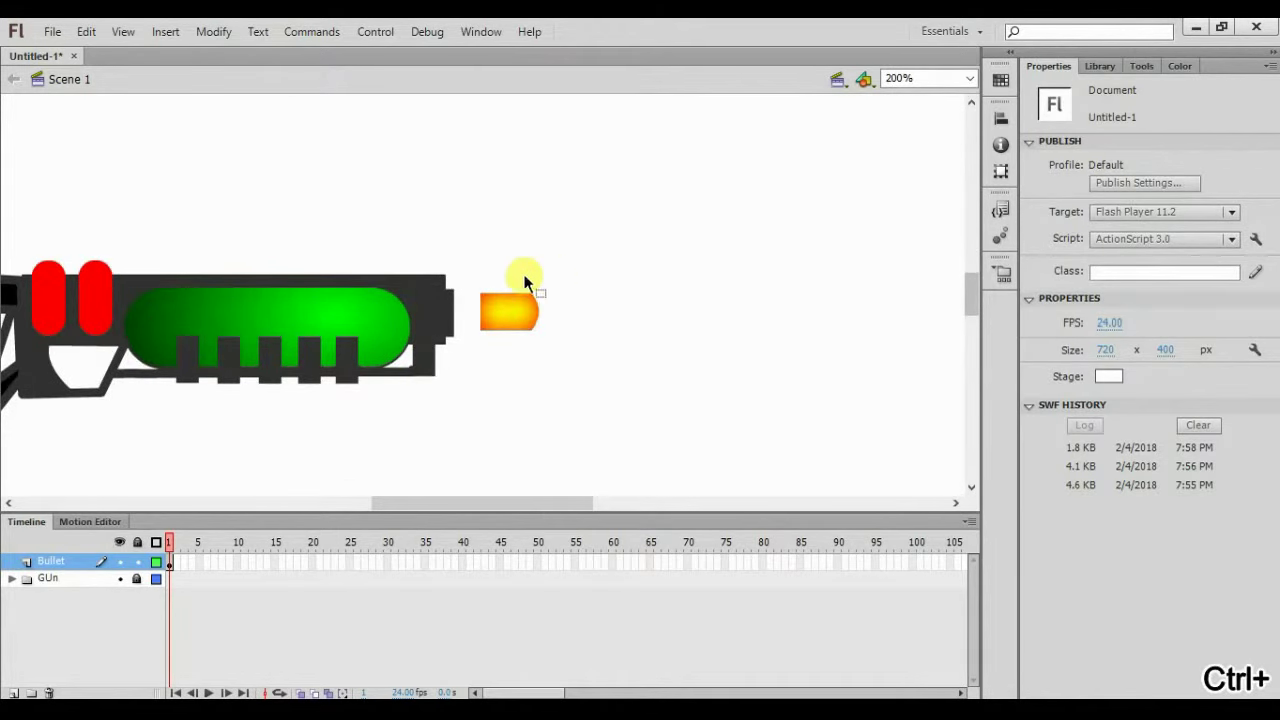
click(520, 318)
drag(541, 319, 497, 278)
click(590, 337)
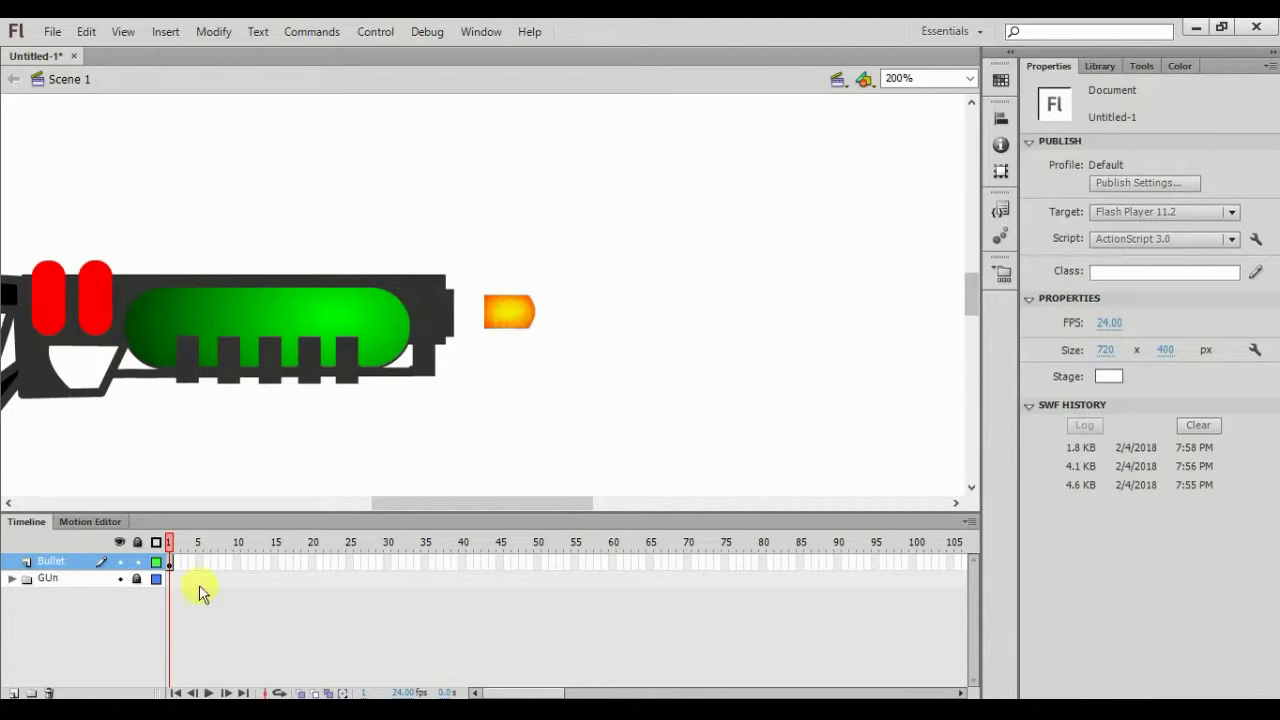
Extend the Bullet layer to frame 20 and add a keyframe at frame 19
click(315, 563)
key(F5)
drag(313, 545, 304, 571)
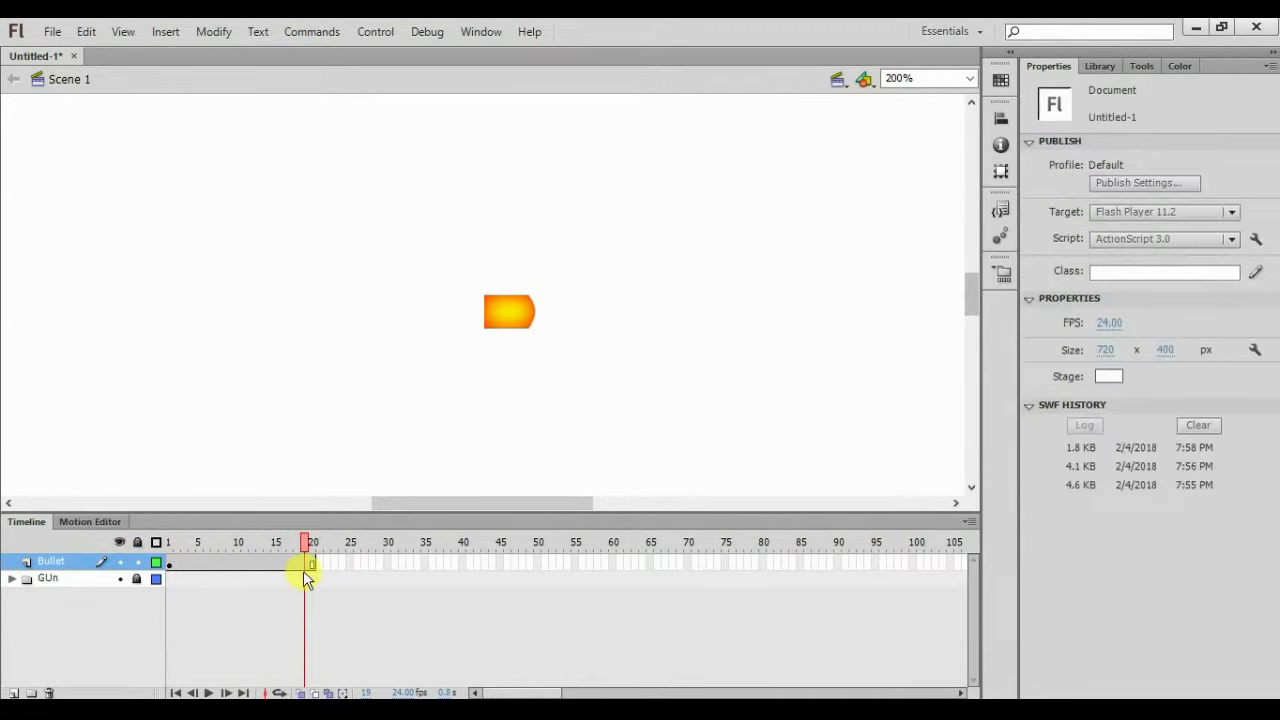
drag(303, 540, 338, 562)
click(306, 564)
Move the bullet at frame 19 horizontally past the stage's right edge to X 744.60, and return the playhead to frame 1
drag(400, 275, 646, 386)
key(ctrl+minus)
key(shift+Right)
key(shift+Right)
key(shift+Right)
key(shift+Right)
key(shift+Right)
key(shift+Right)
key(shift+Right)
key(shift+Right)
key(shift+Right)
key(shift+Right)
key(shift+Right)
key(shift+Right)
key(shift+Right)
key(shift+Right)
key(shift+Right)
key(shift+Right)
key(shift+Right)
key(shift+Right)
key(shift+Right)
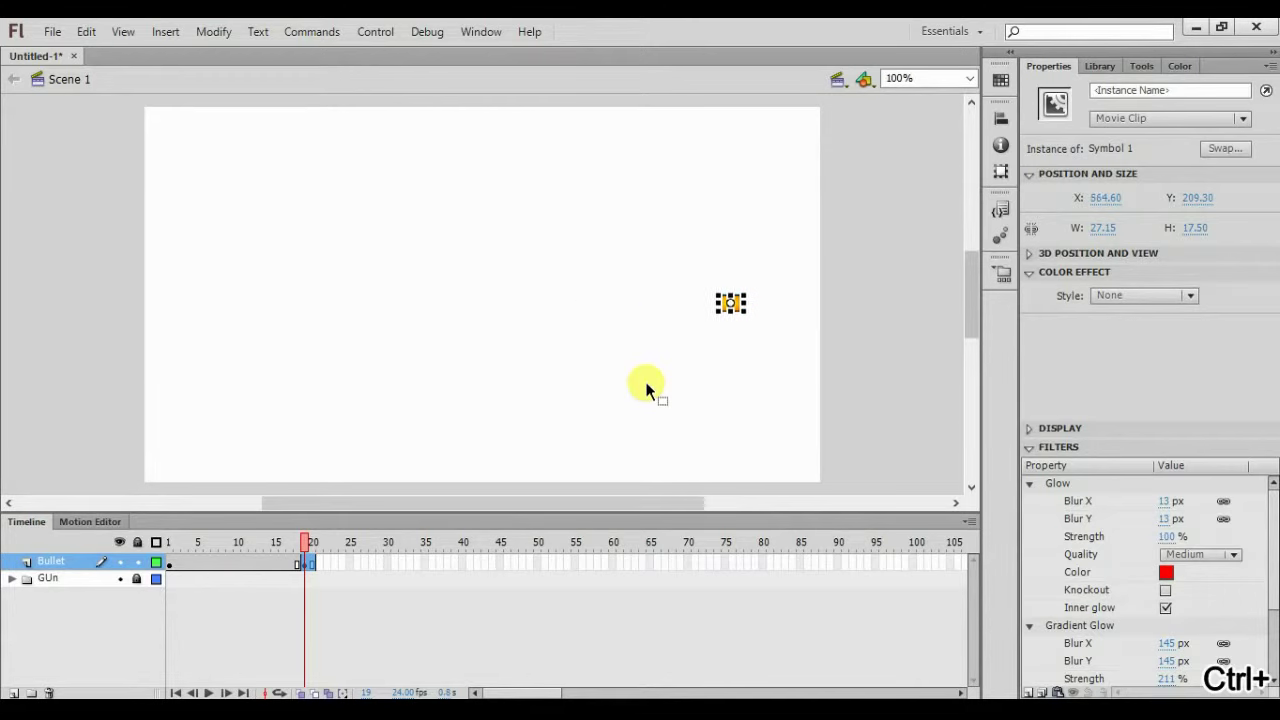
key(shift+Right)
key(shift+Right)
key(shift+Right)
key(shift+Right)
key(shift+Right)
key(shift+Right)
key(shift+Right)
key(shift+Right)
key(shift+Right)
key(shift+Right)
key(shift+Right)
key(shift+Right)
key(shift+Right)
key(shift+Right)
key(shift+Right)
key(shift+Right)
key(shift+Right)
key(shift+Right)
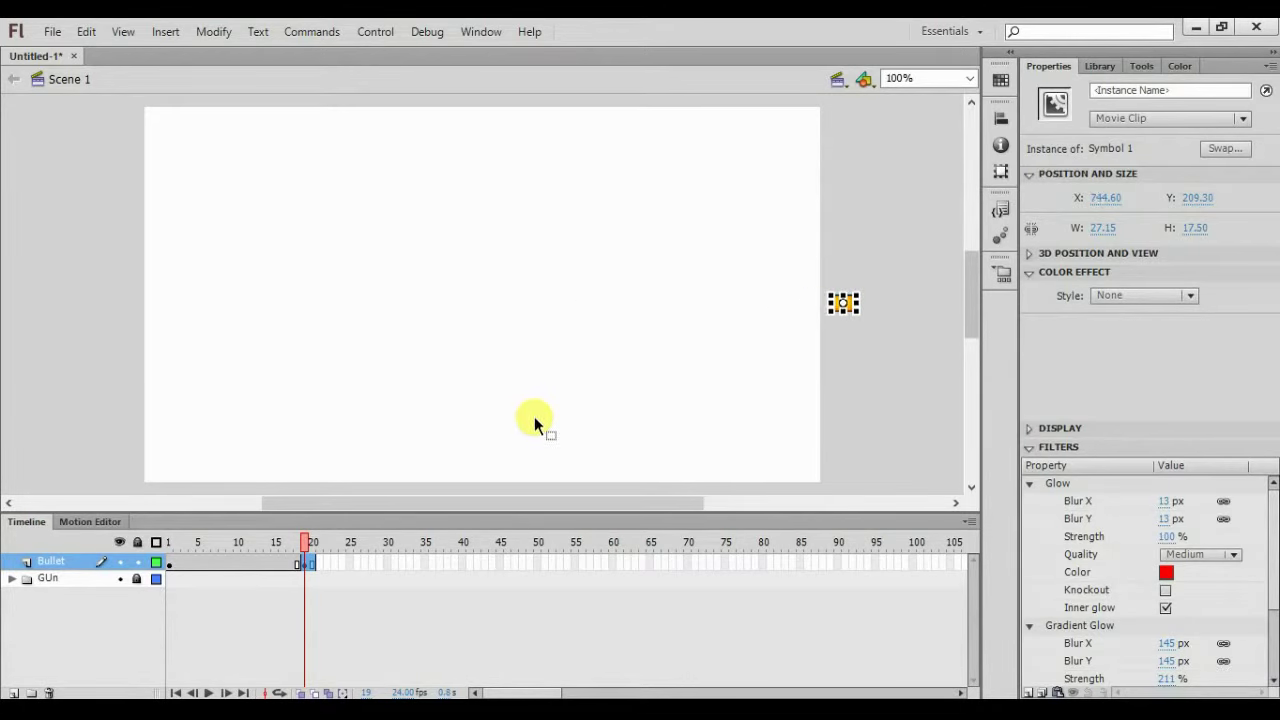
click(311, 545)
drag(311, 548, 157, 561)
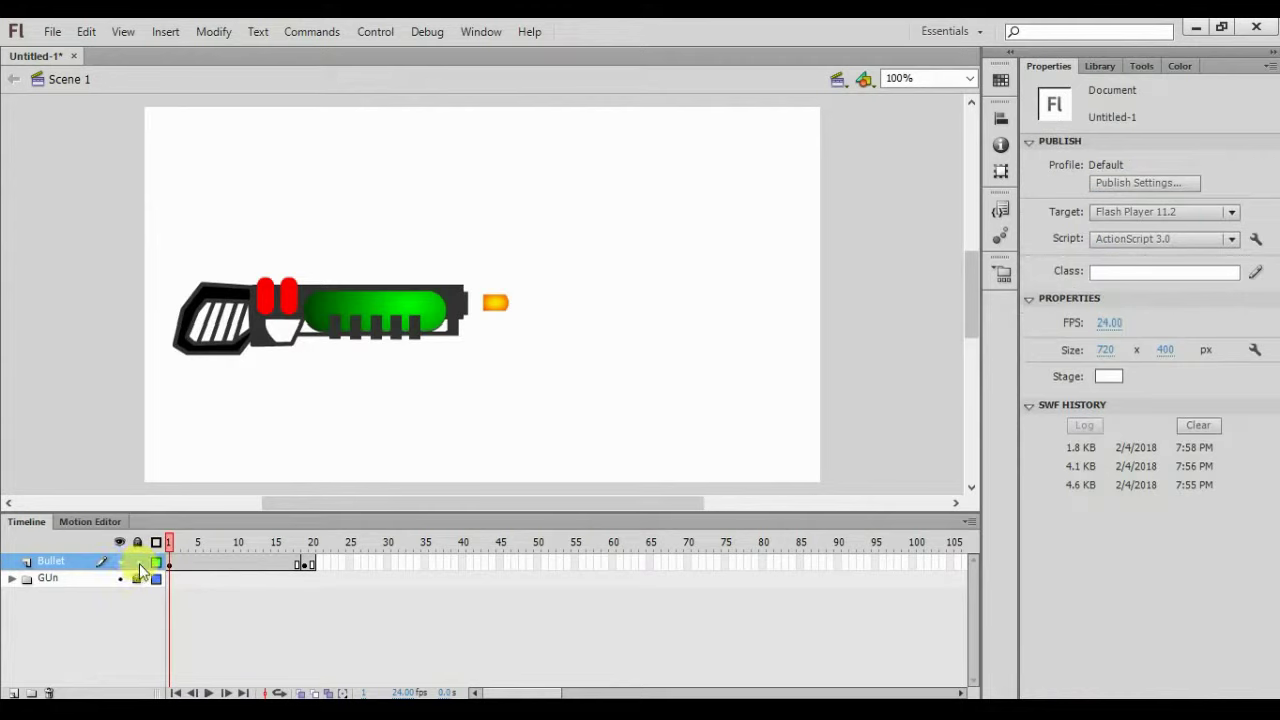
Unlock the gun folder, lock the Bullet layer and expand the folder to show its layers
click(138, 578)
click(9, 582)
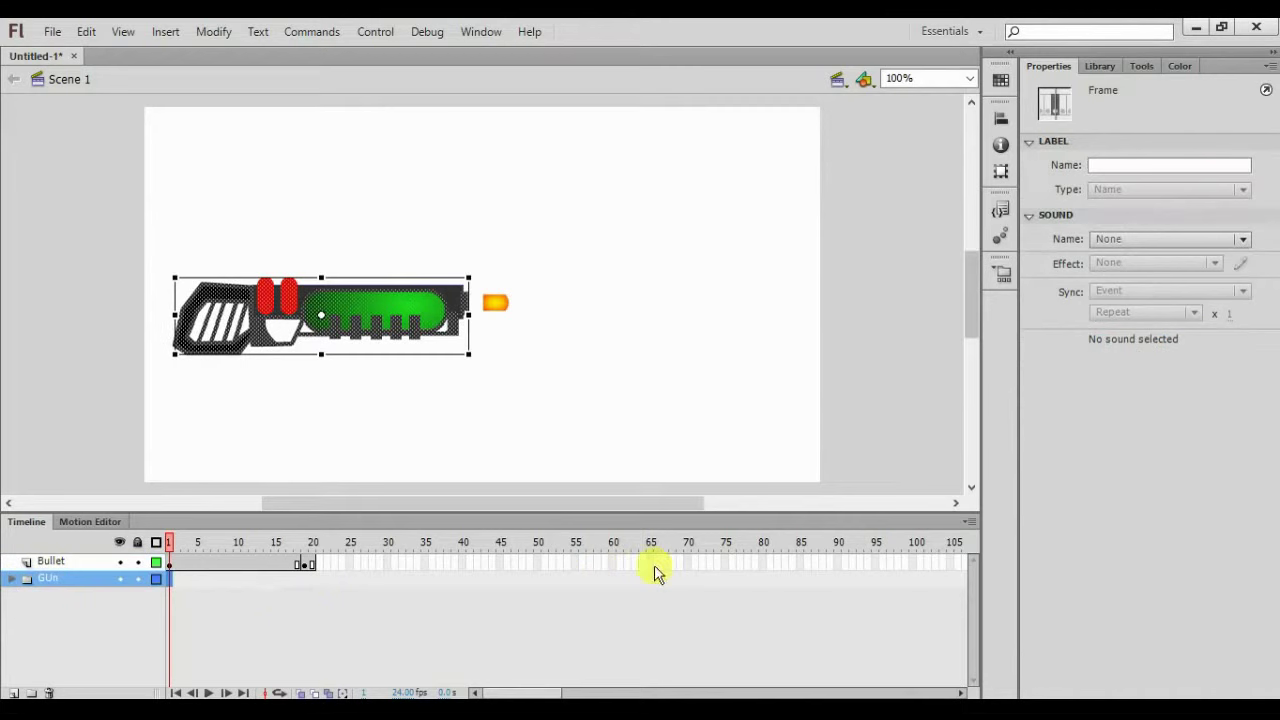
click(138, 563)
click(12, 579)
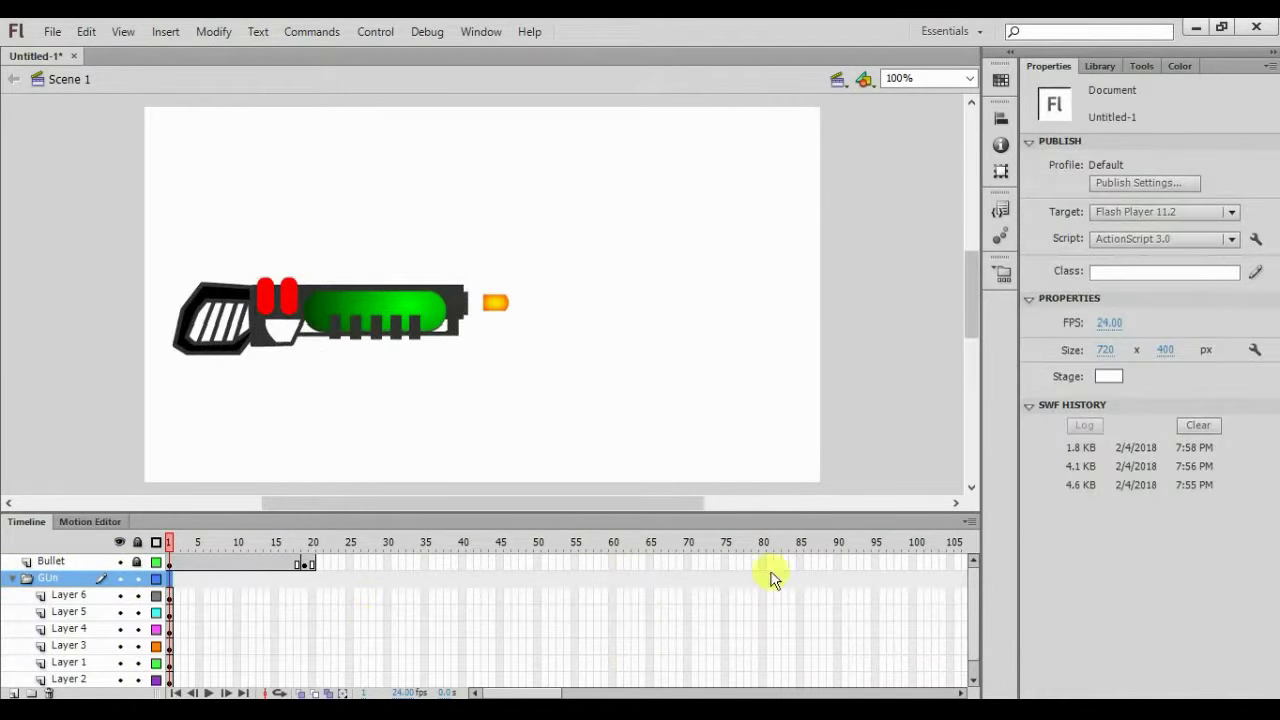
Extend all six gun layers to frame 45 with blank keyframes there, and add keyframes at frame 44
scroll(968, 589, down, 1)
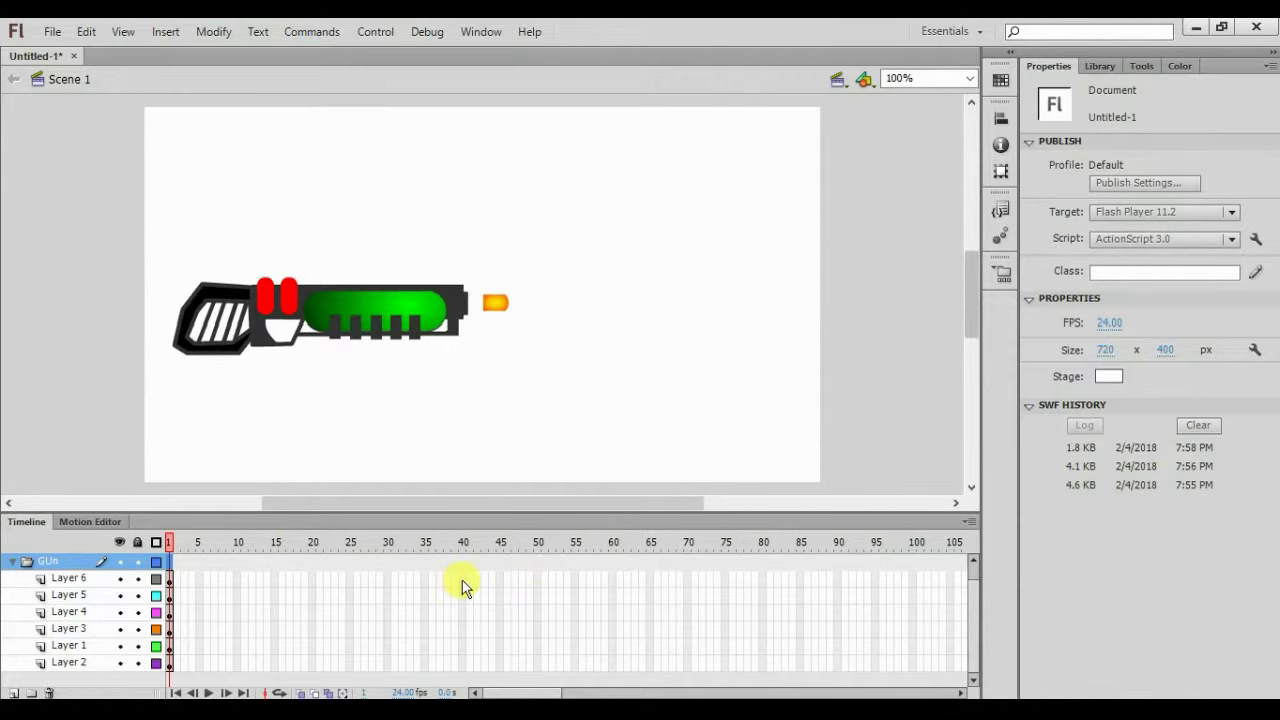
drag(502, 578, 500, 663)
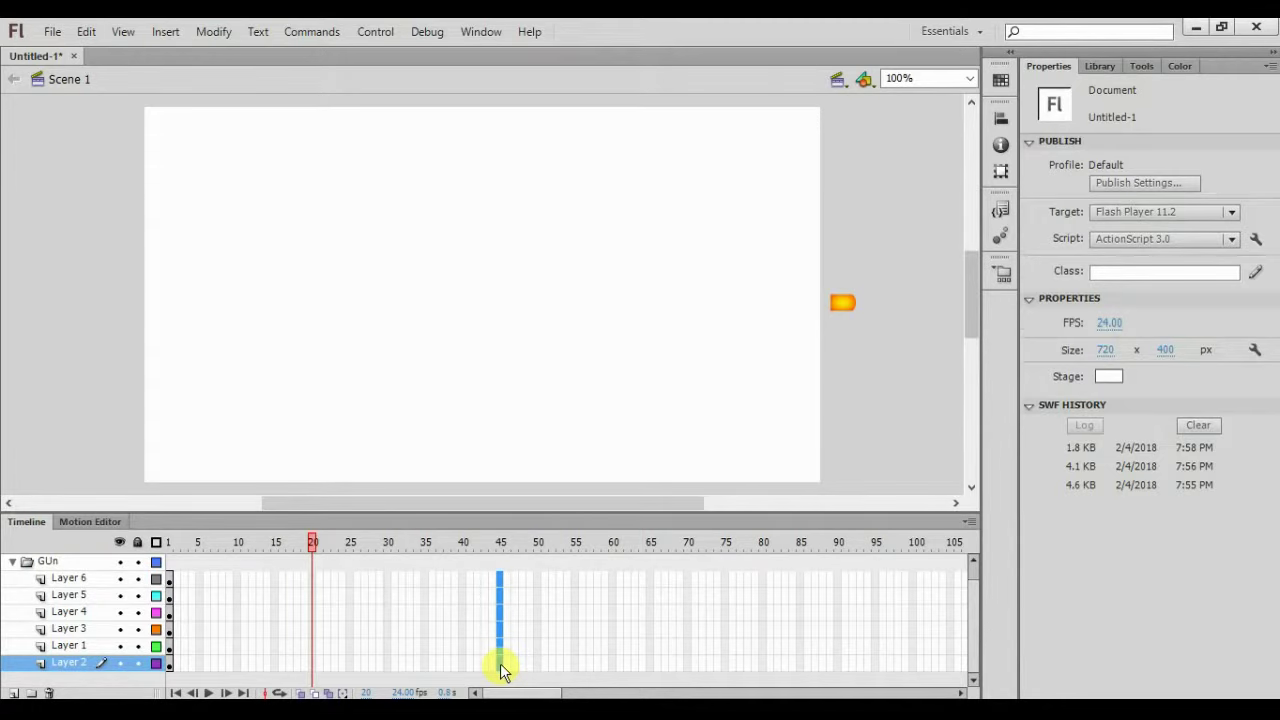
key(F5)
mouse_move(483, 546)
mouse_down()
mouse_move(371, 543)
mouse_move(521, 561)
mouse_move(485, 561)
mouse_move(504, 565)
mouse_move(486, 566)
mouse_move(498, 573)
mouse_move(494, 670)
mouse_up()
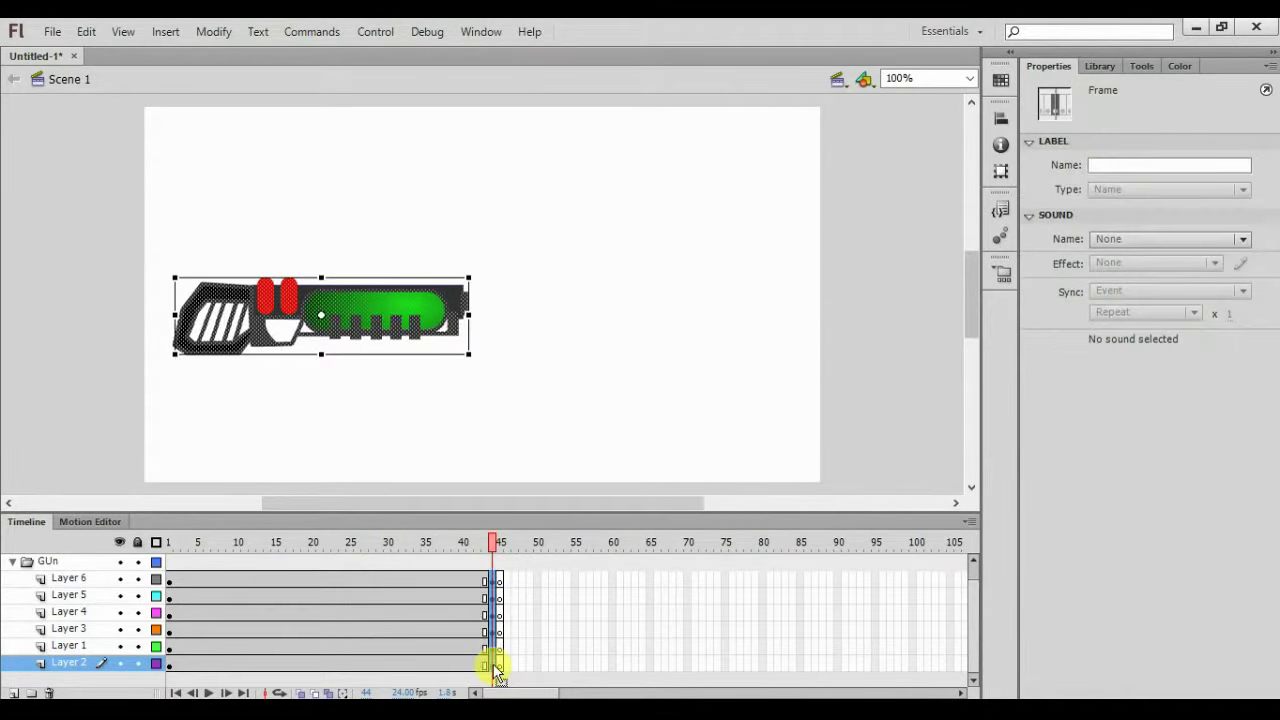
click(497, 541)
drag(497, 541, 493, 542)
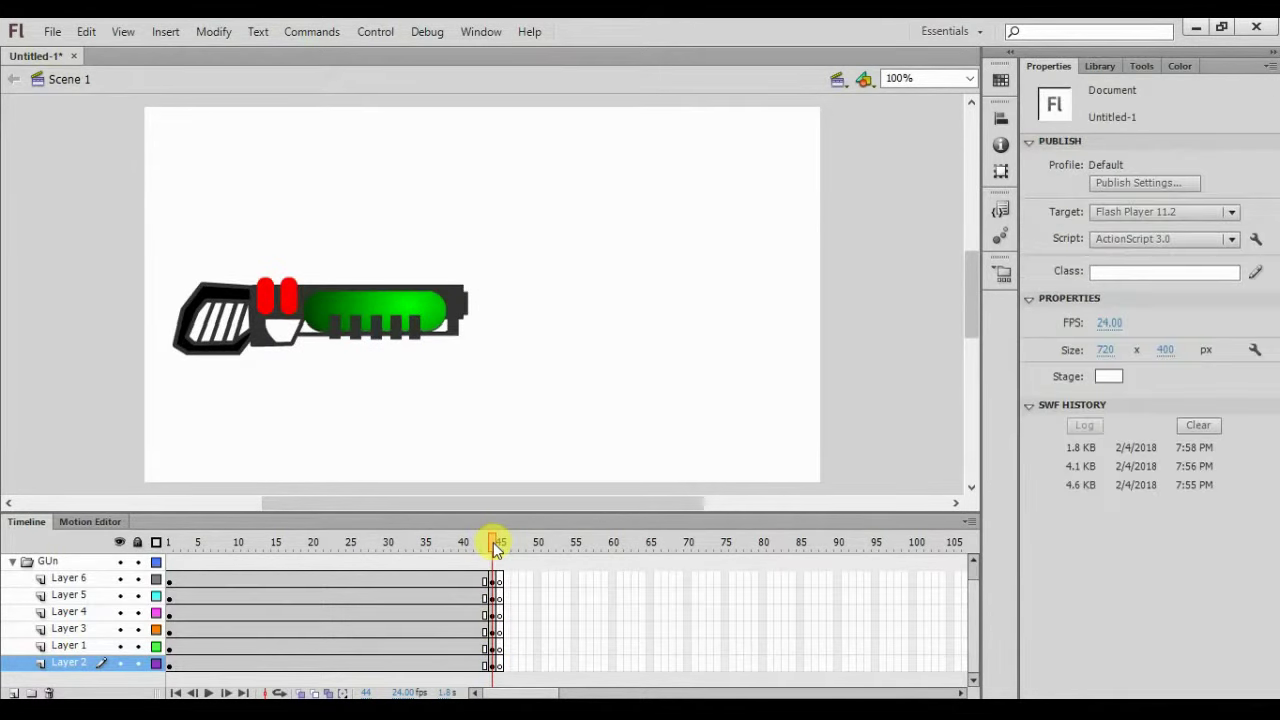
Select the whole gun at frame 44 and shift it horizontally to X 12.00, discarding the trial rotation
drag(156, 269, 490, 394)
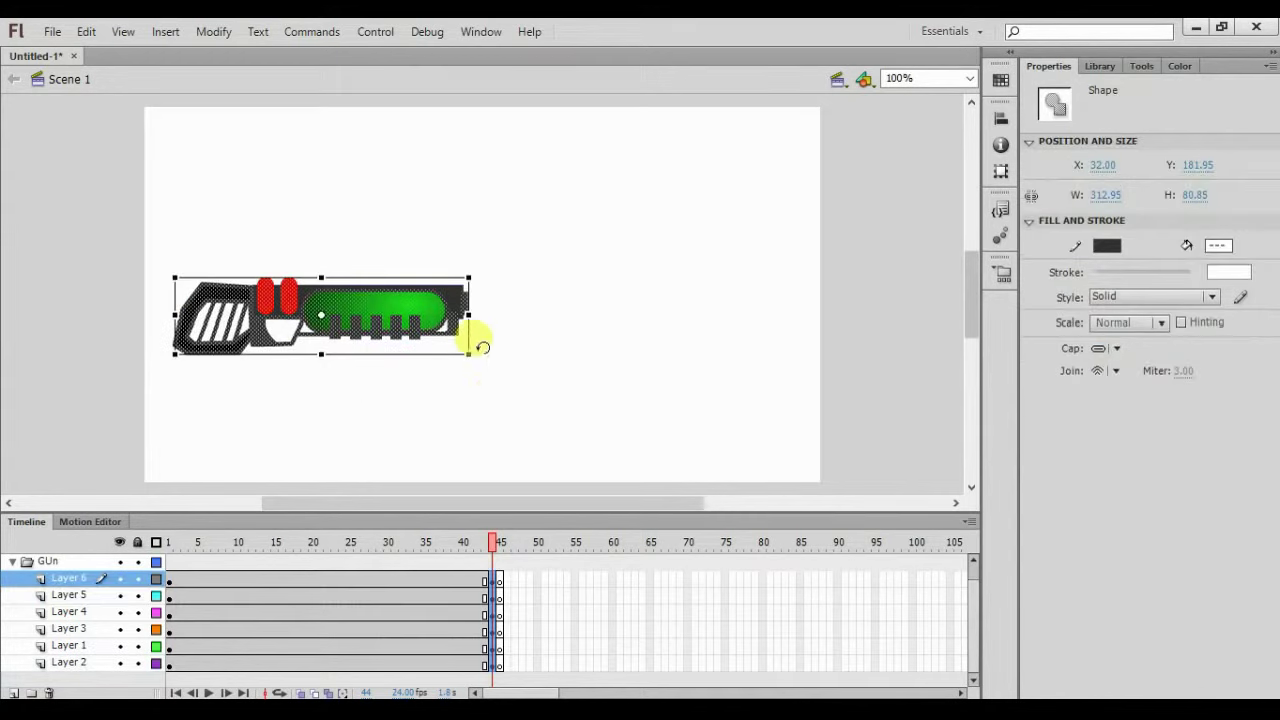
drag(470, 338, 481, 338)
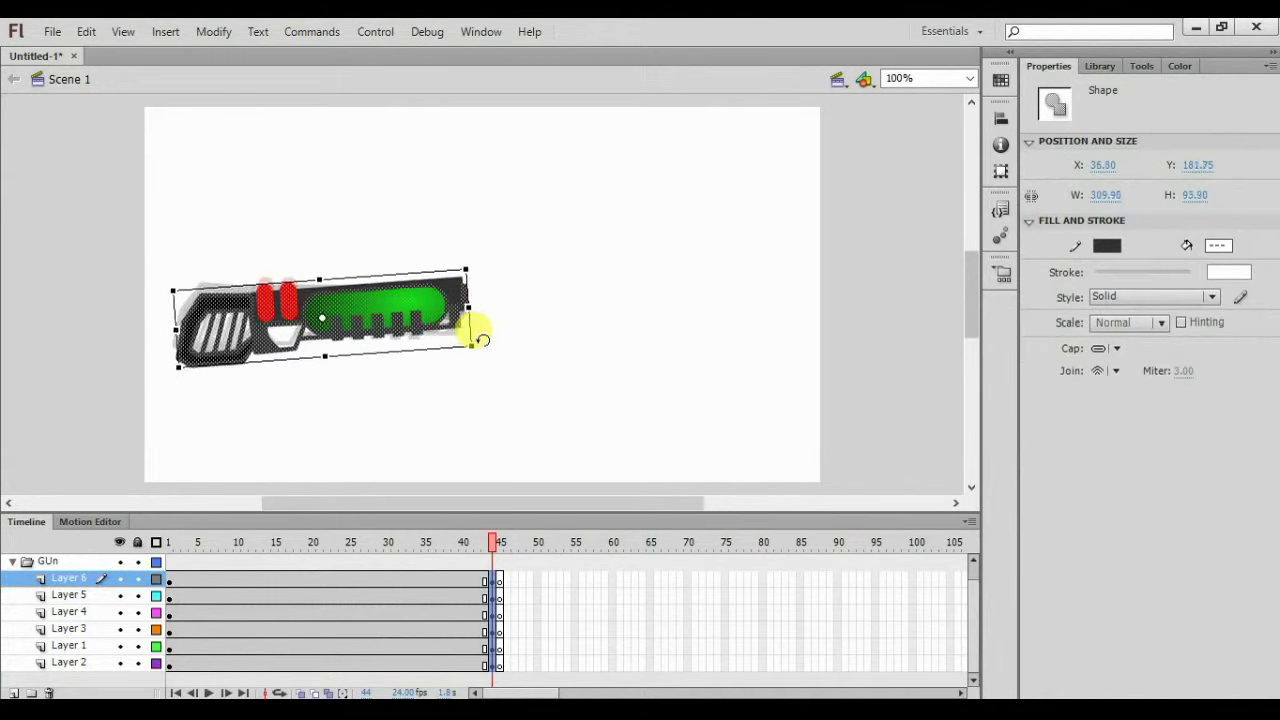
key(ctrl+z)
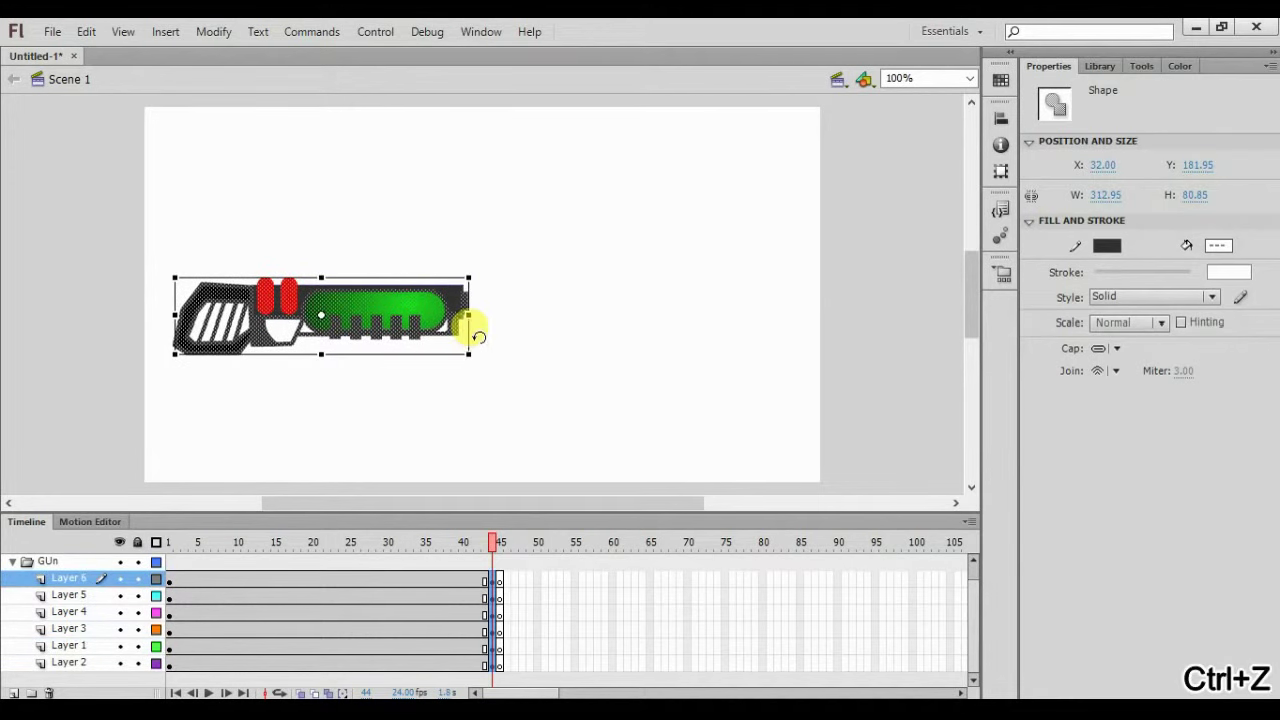
key(ctrl+z)
key(ctrl+z)
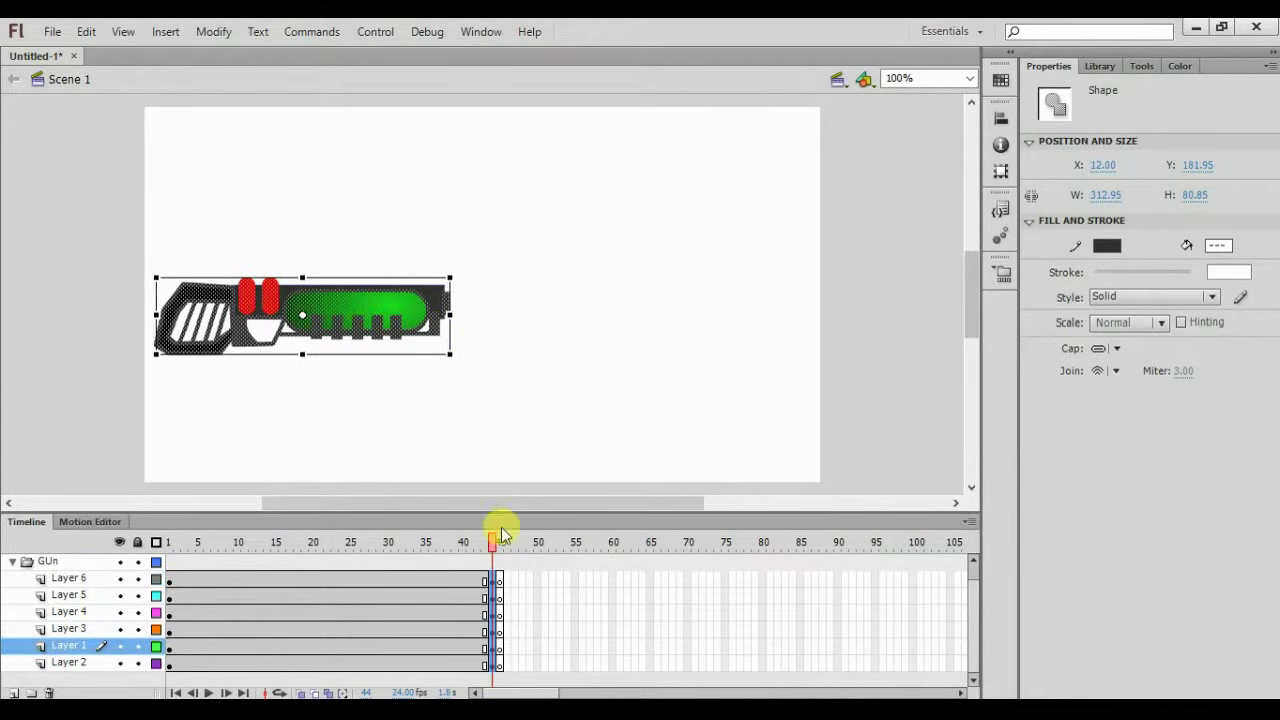
key(ctrl+y)
Create classic tweens on all six gun layers between the keyframes at frames 1 and 44
click(426, 578)
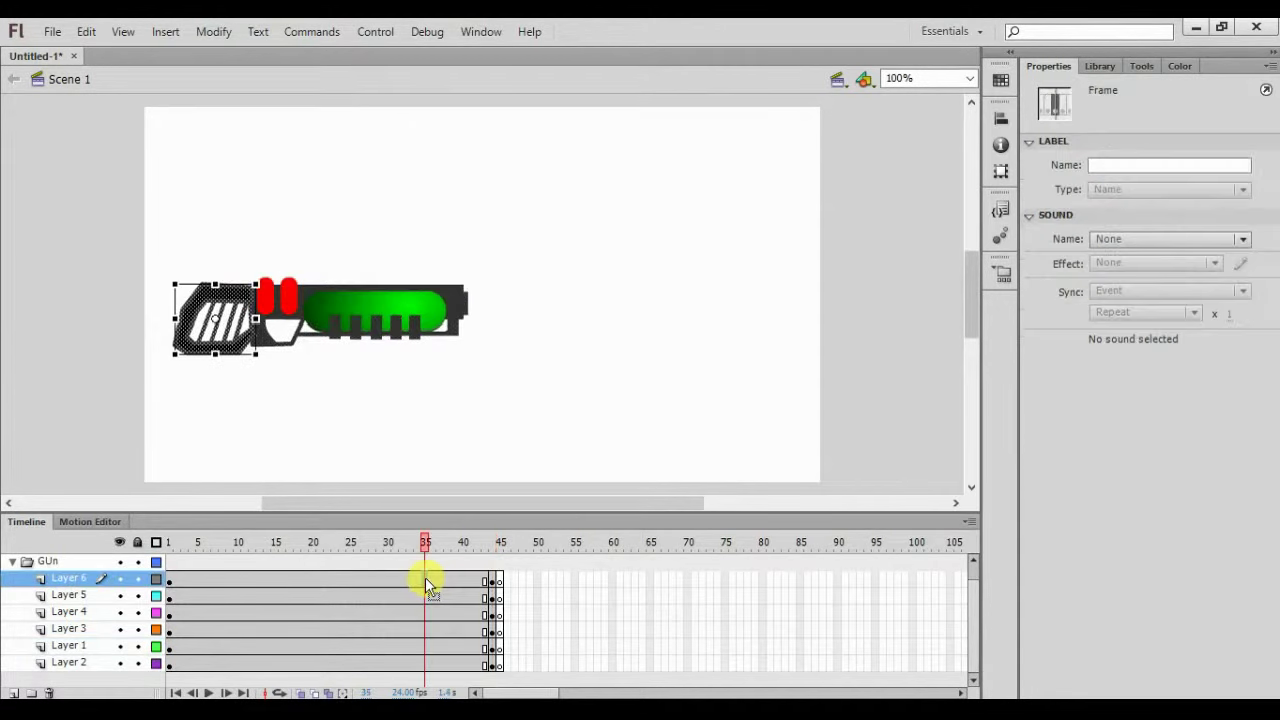
drag(425, 577, 427, 660)
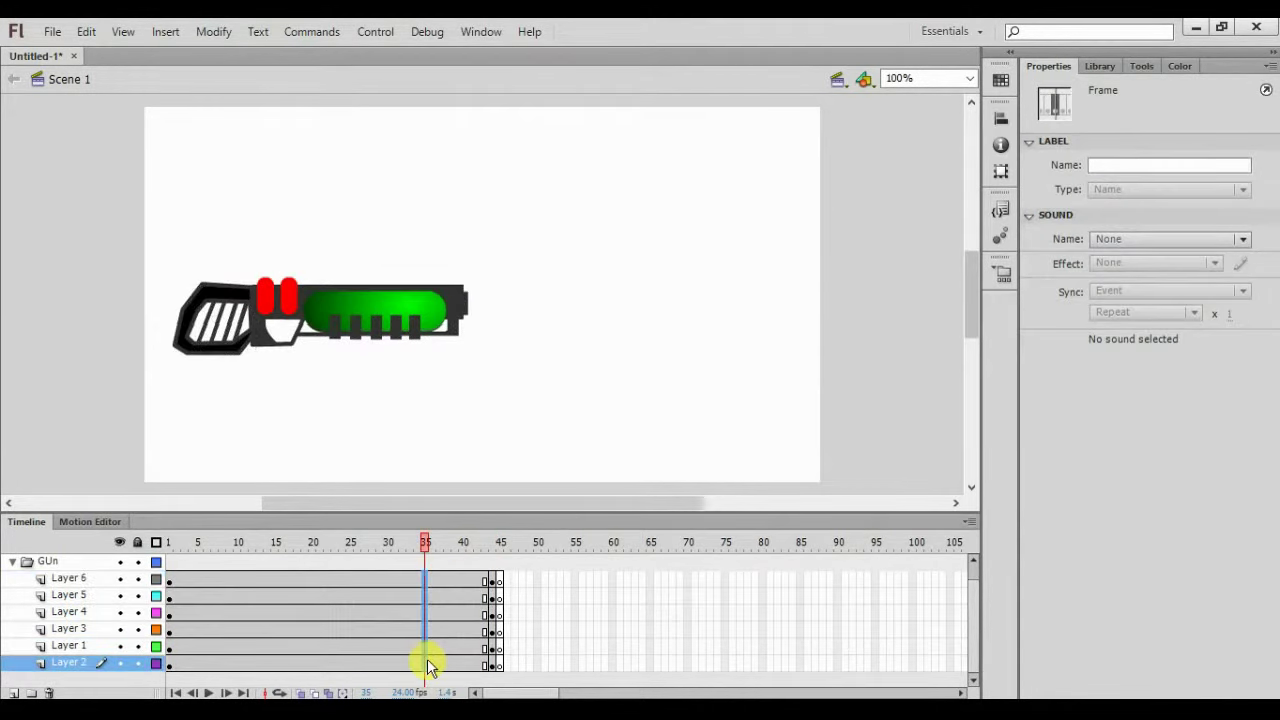
right_click(427, 660)
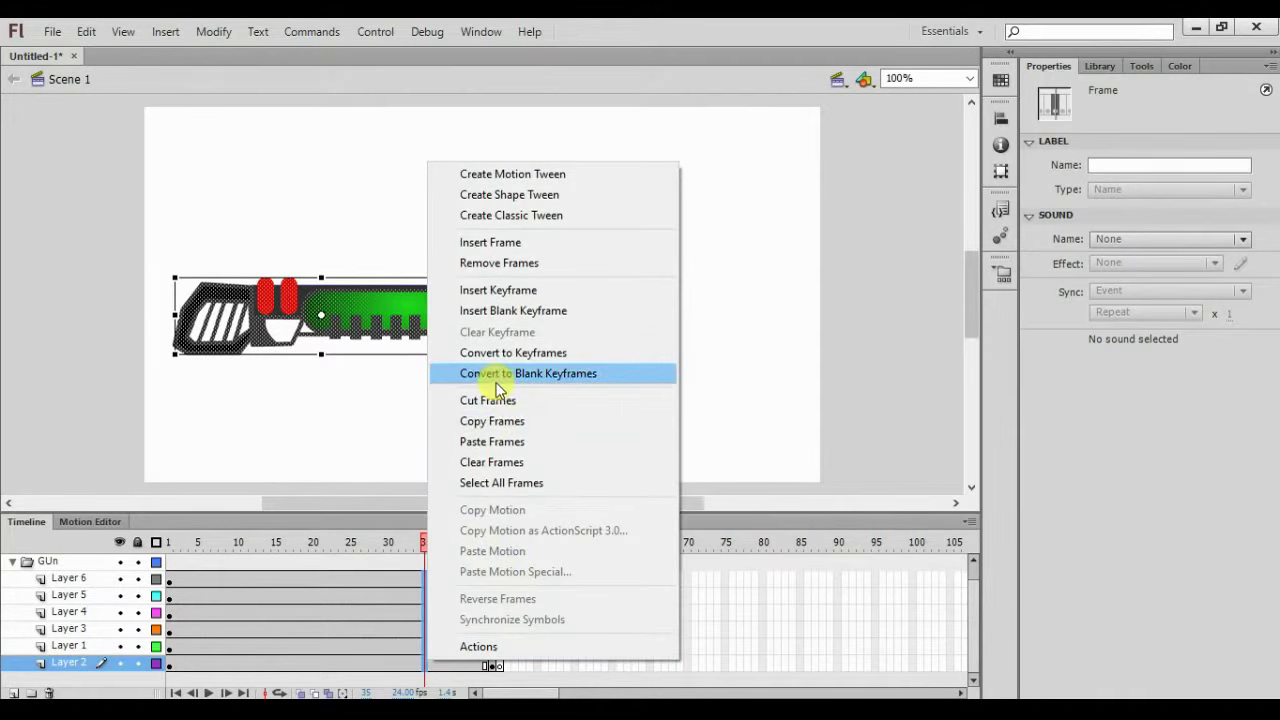
click(522, 215)
Scrub through the timeline to examine the tweened recoil motion of the gun layers
drag(424, 556, 126, 562)
click(581, 604)
click(490, 606)
click(562, 608)
click(447, 618)
drag(447, 618, 180, 623)
click(416, 632)
drag(416, 632, 168, 643)
click(491, 643)
Collapse the gun folder and add a new layer named "Bullet partic" above the Bullet layer
click(12, 562)
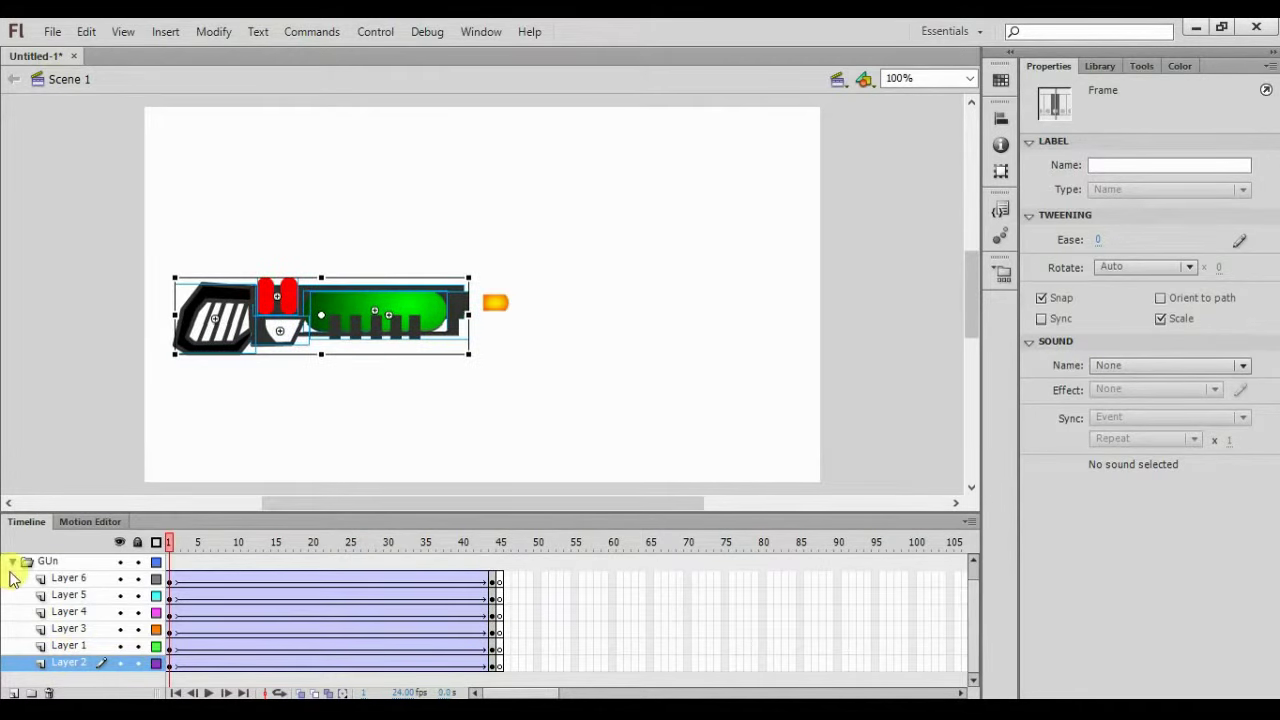
click(97, 576)
mouse_move(170, 548)
mouse_down()
mouse_move(306, 543)
mouse_move(210, 562)
mouse_move(312, 562)
mouse_move(157, 563)
mouse_up()
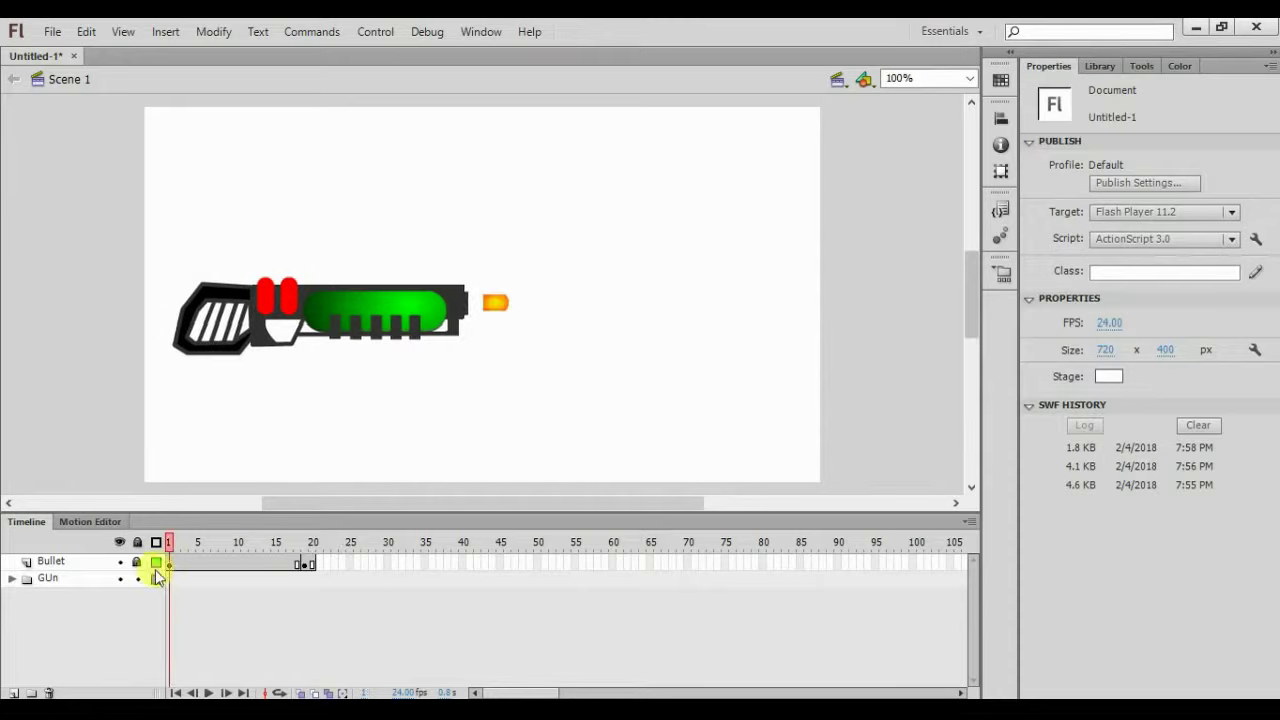
click(47, 566)
click(13, 692)
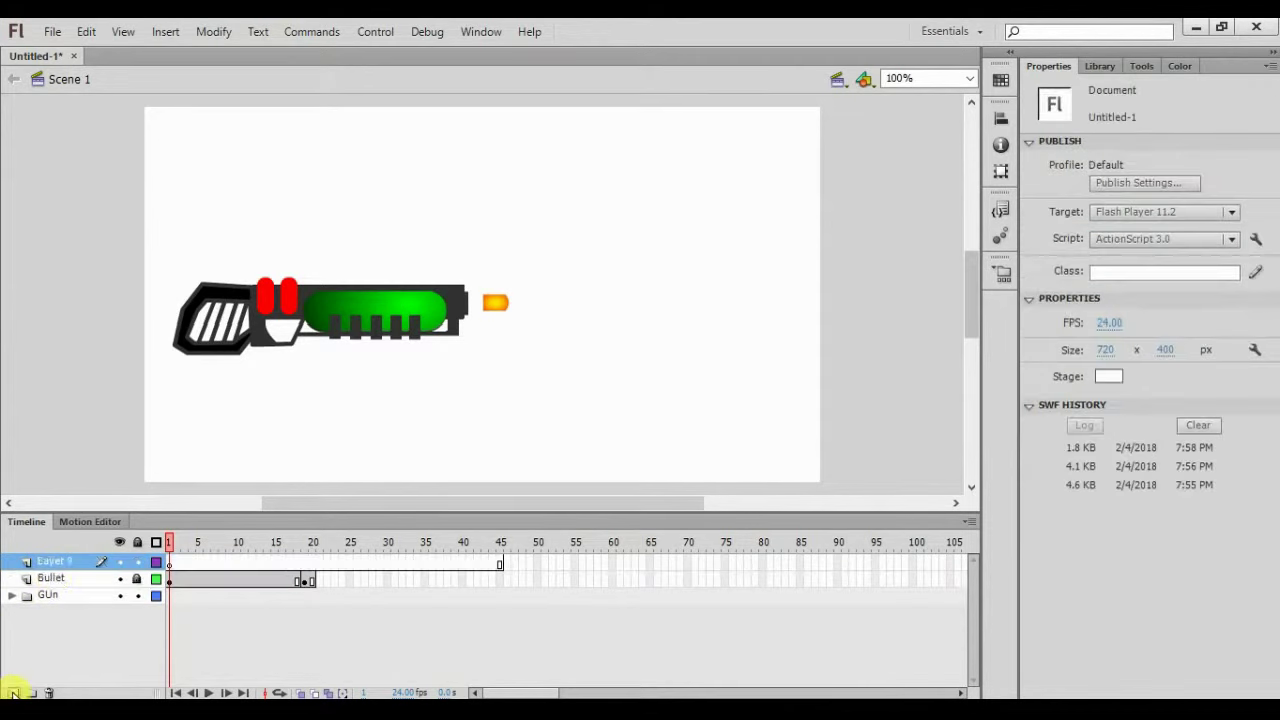
double_click(50, 562)
text(Bu)
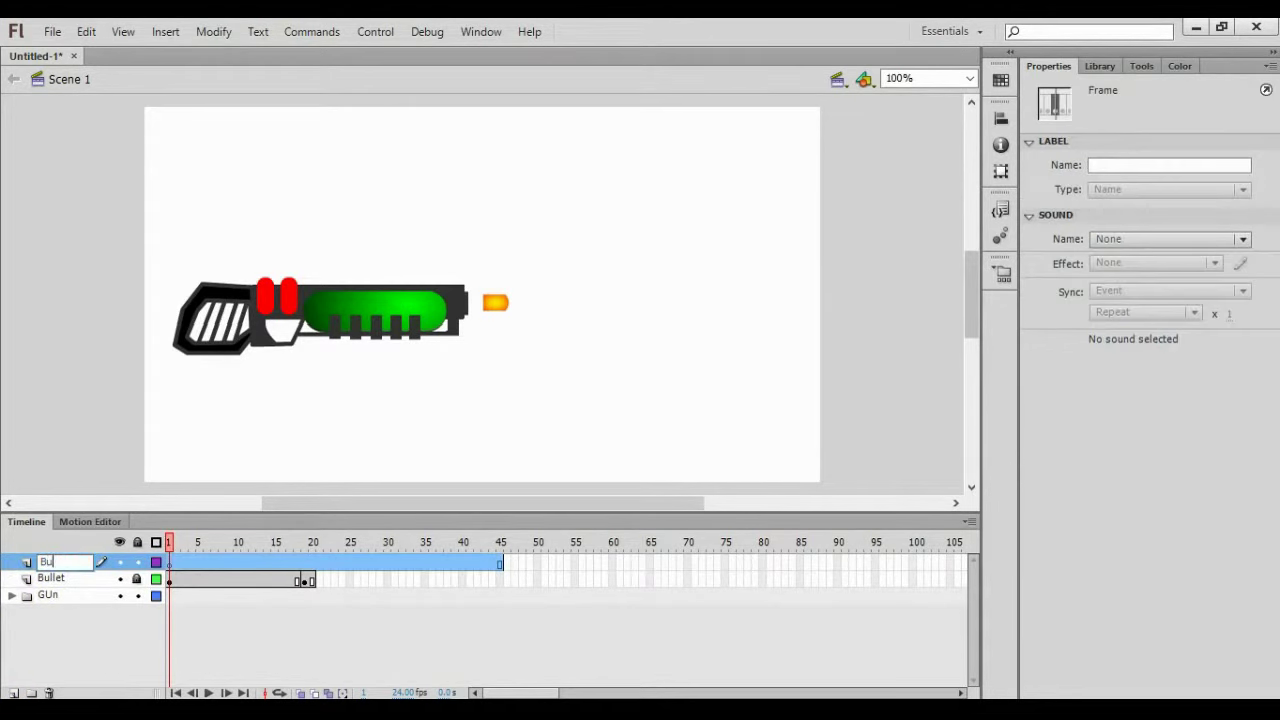
text(llet partic)
key(Return)
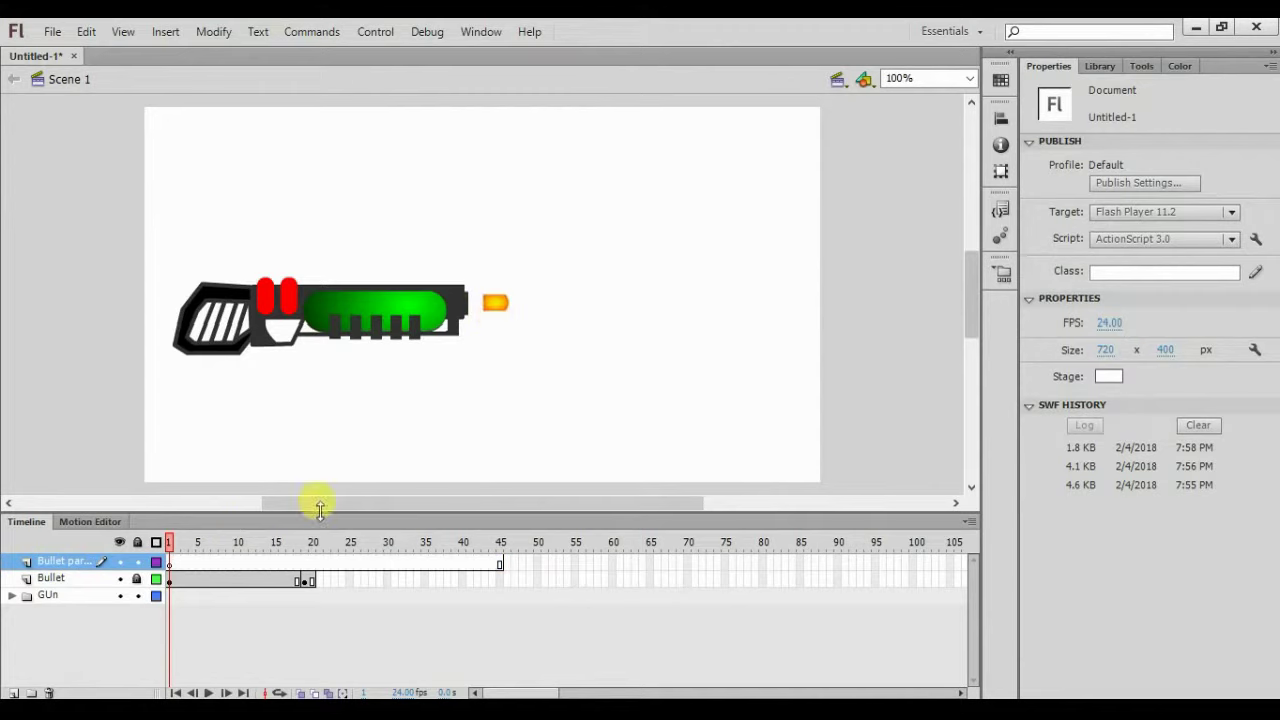
drag(171, 544, 172, 578)
click(169, 566)
key(.)
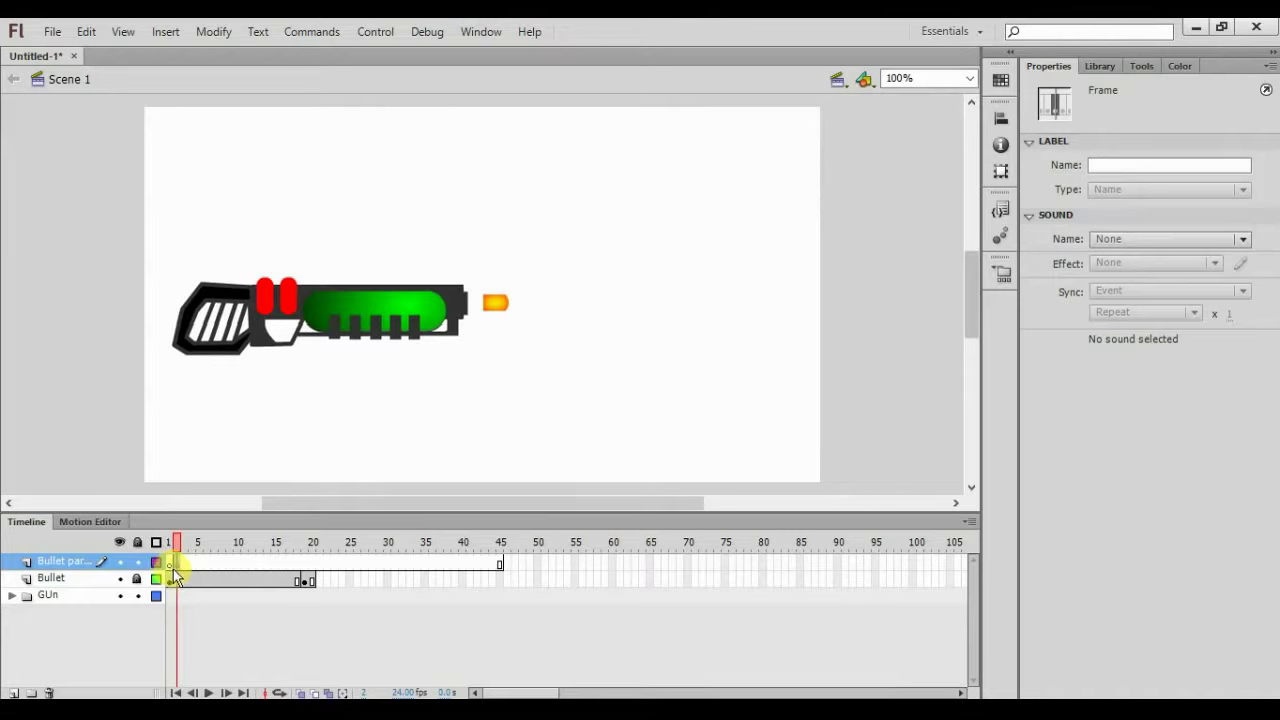
key(ctrl+z)
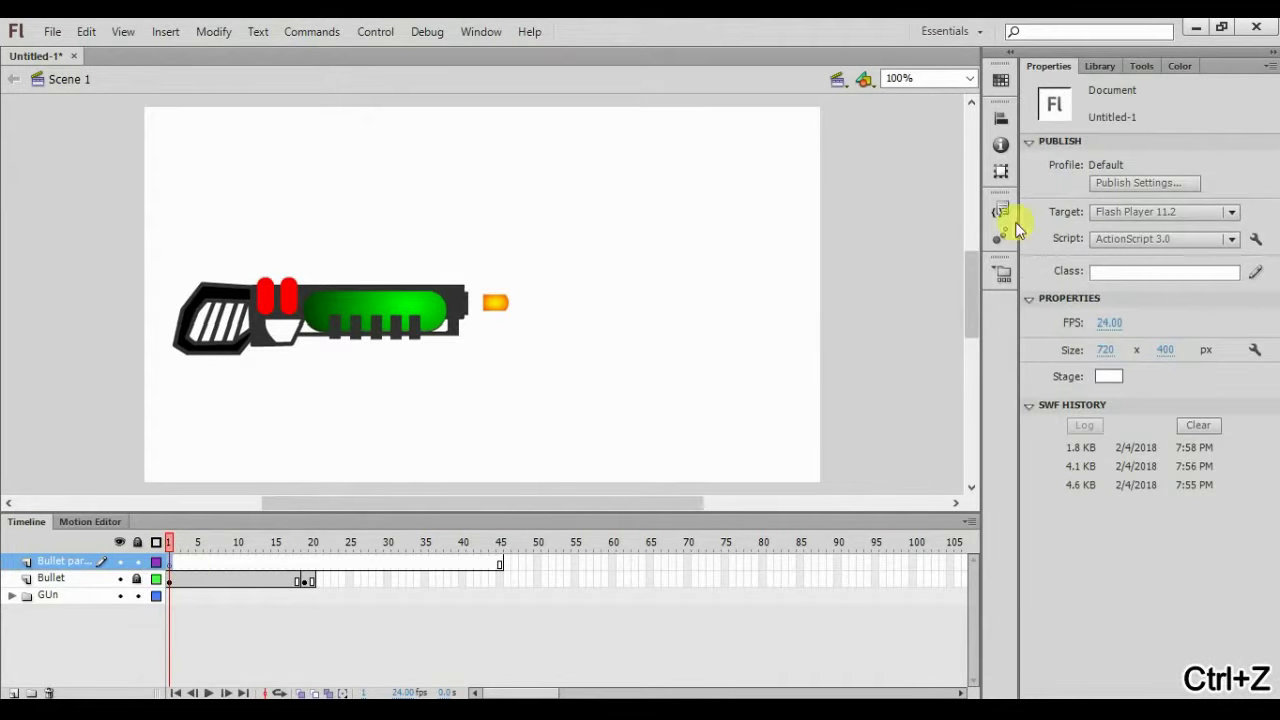
Activate the Pencil tool and set the fill colour to red #FF3333
click(1141, 66)
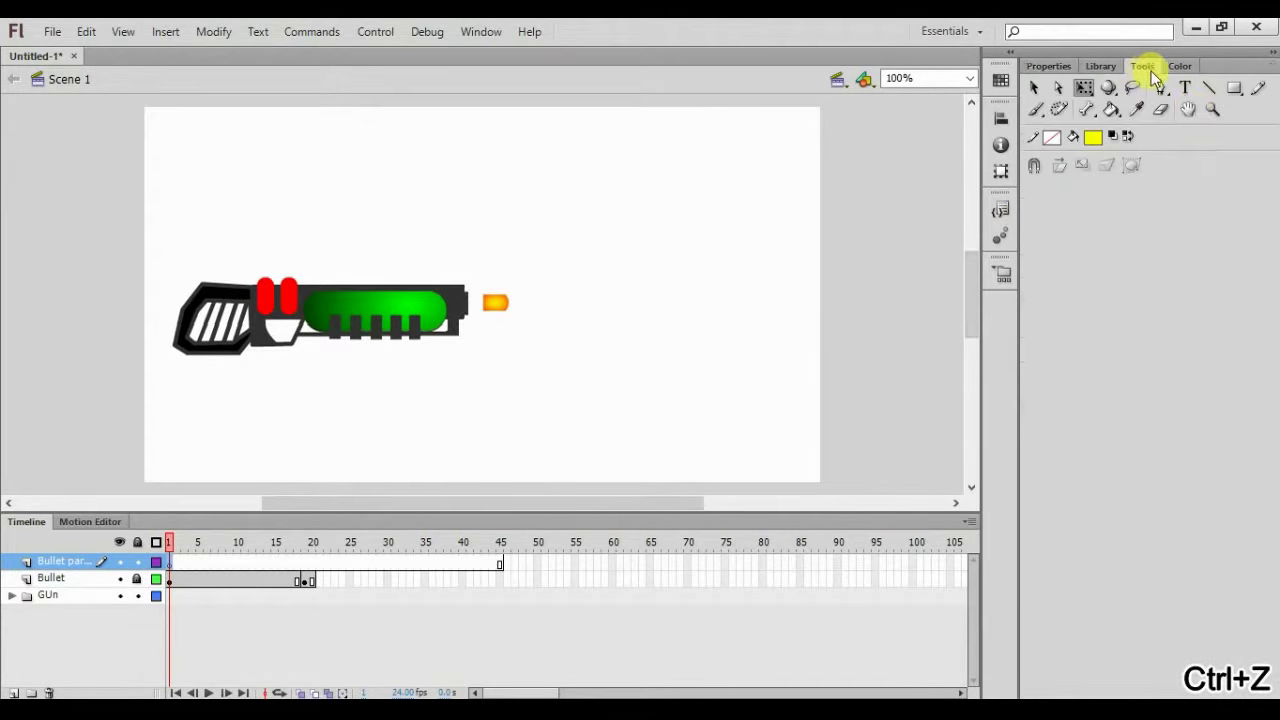
click(1258, 92)
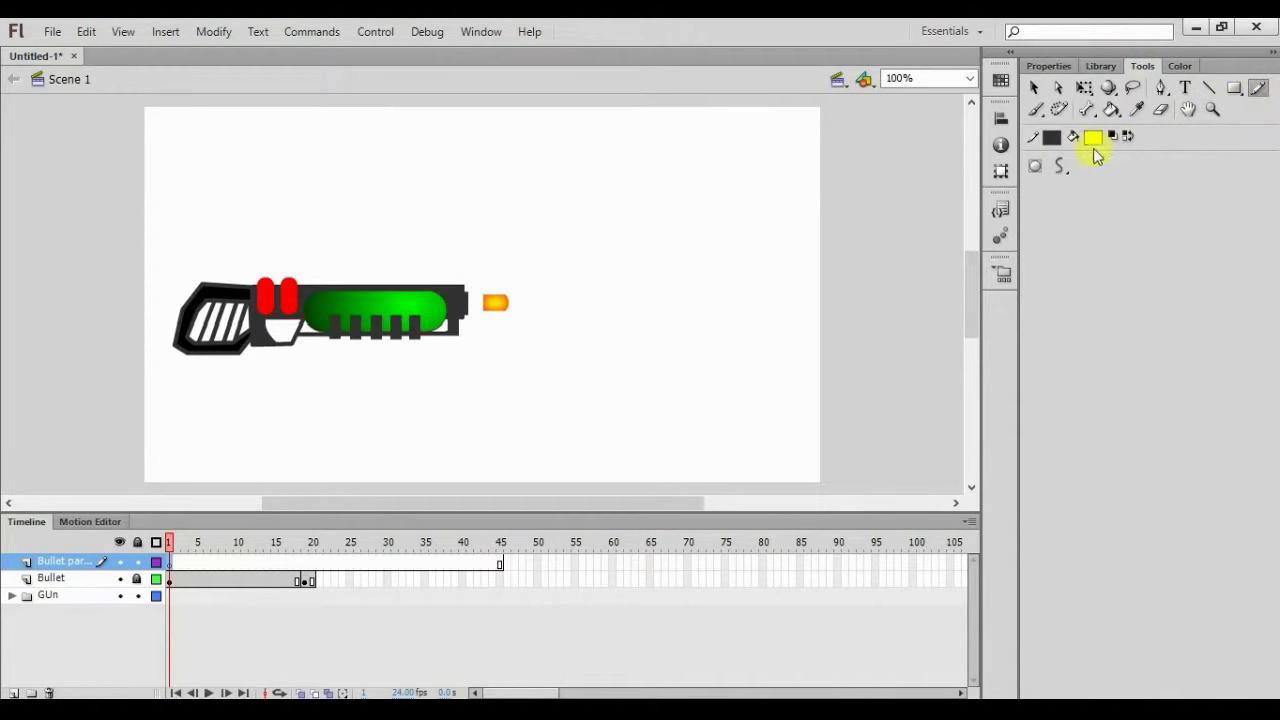
click(1093, 138)
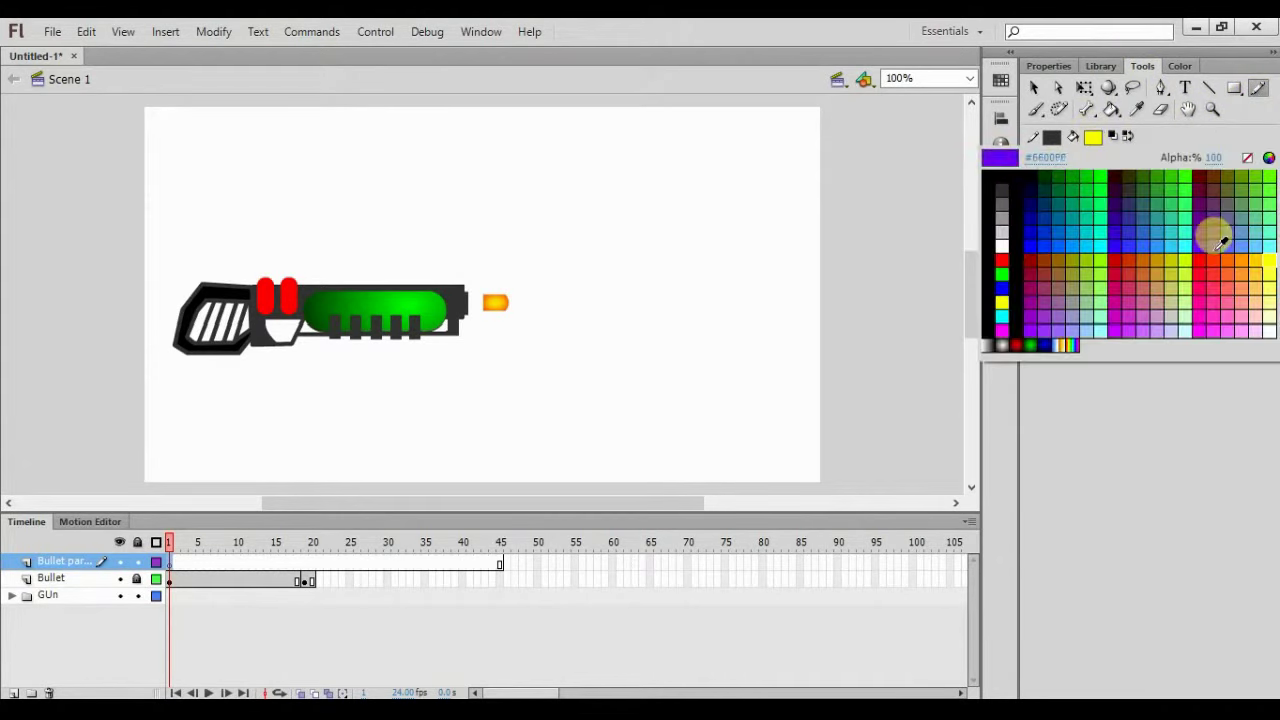
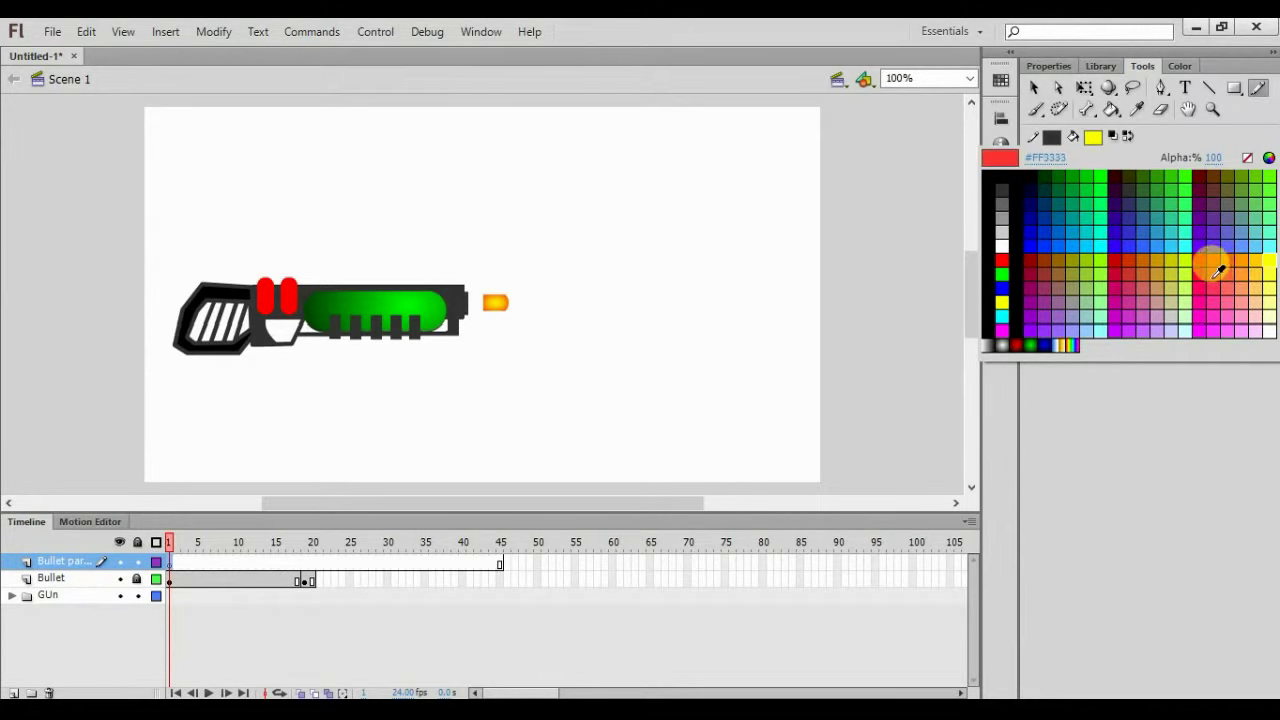
click(1213, 272)
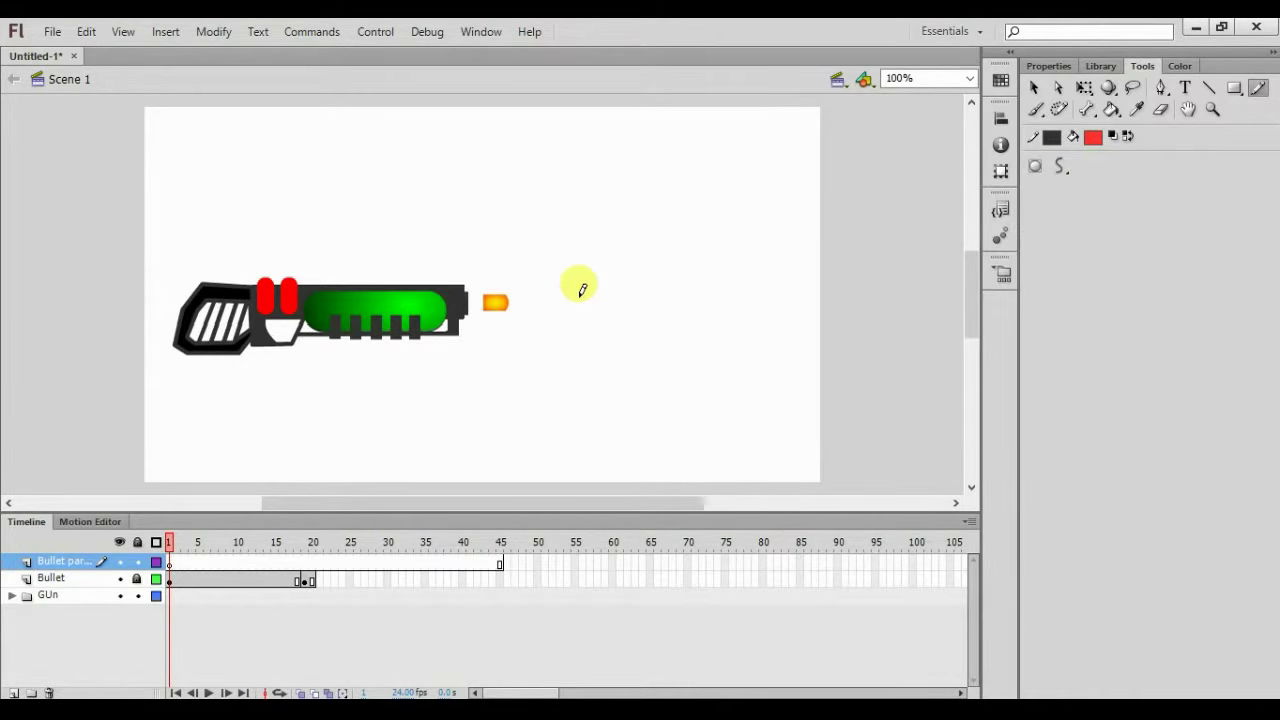
Lock the gun folder, unlock the Bullet layer and nudge the bullet at frame 1 back into the gun's muzzle
key(ctrl+equal)
key(ctrl+equal)
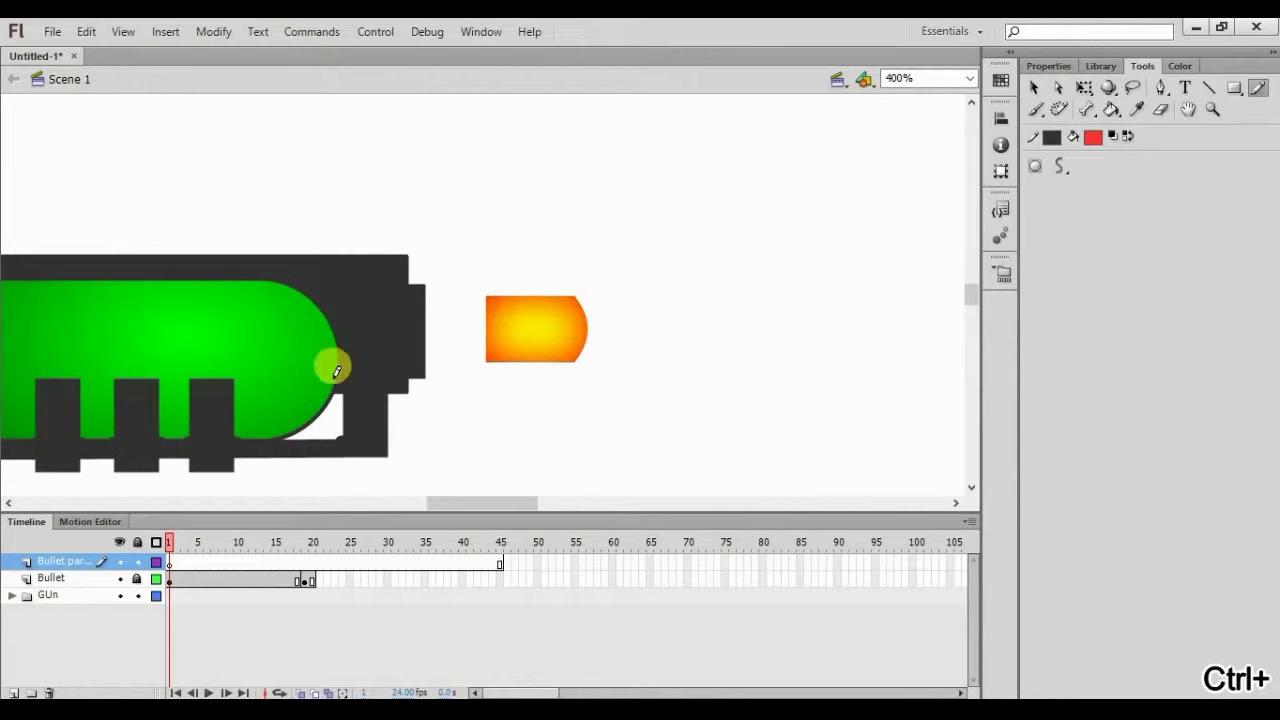
mouse_move(157, 543)
mouse_down()
mouse_move(214, 544)
mouse_move(154, 548)
mouse_up()
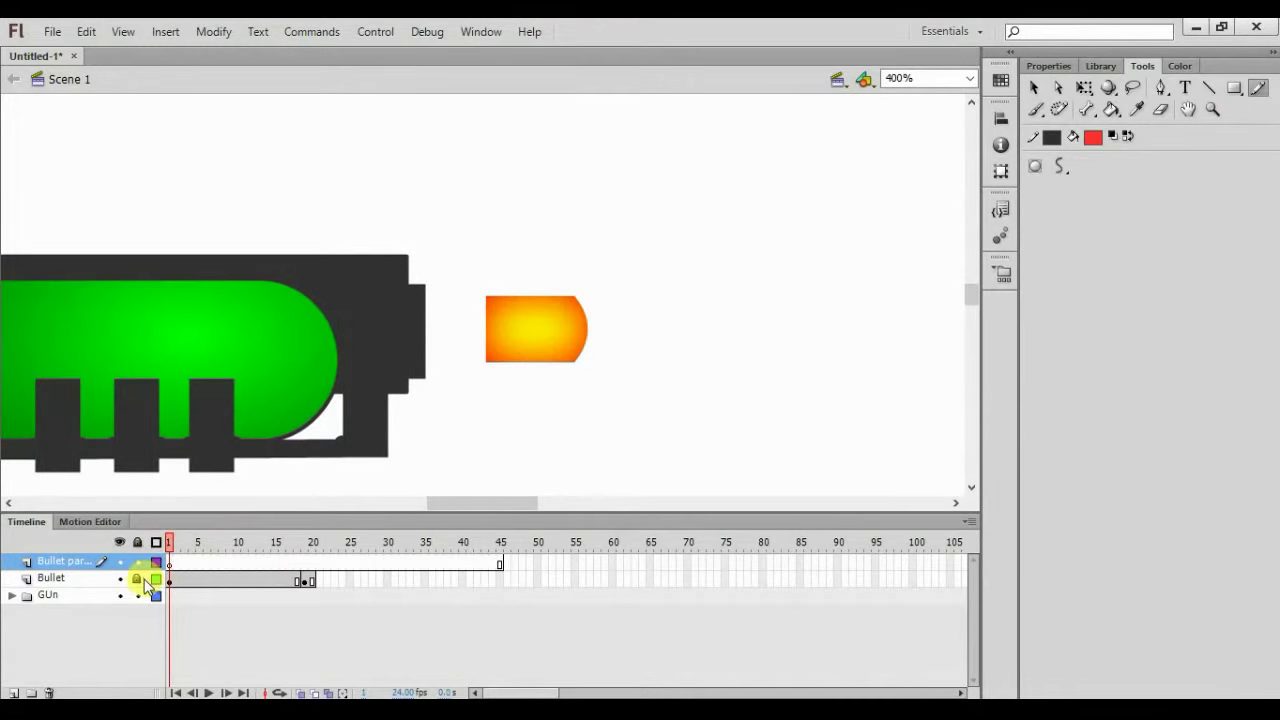
click(137, 578)
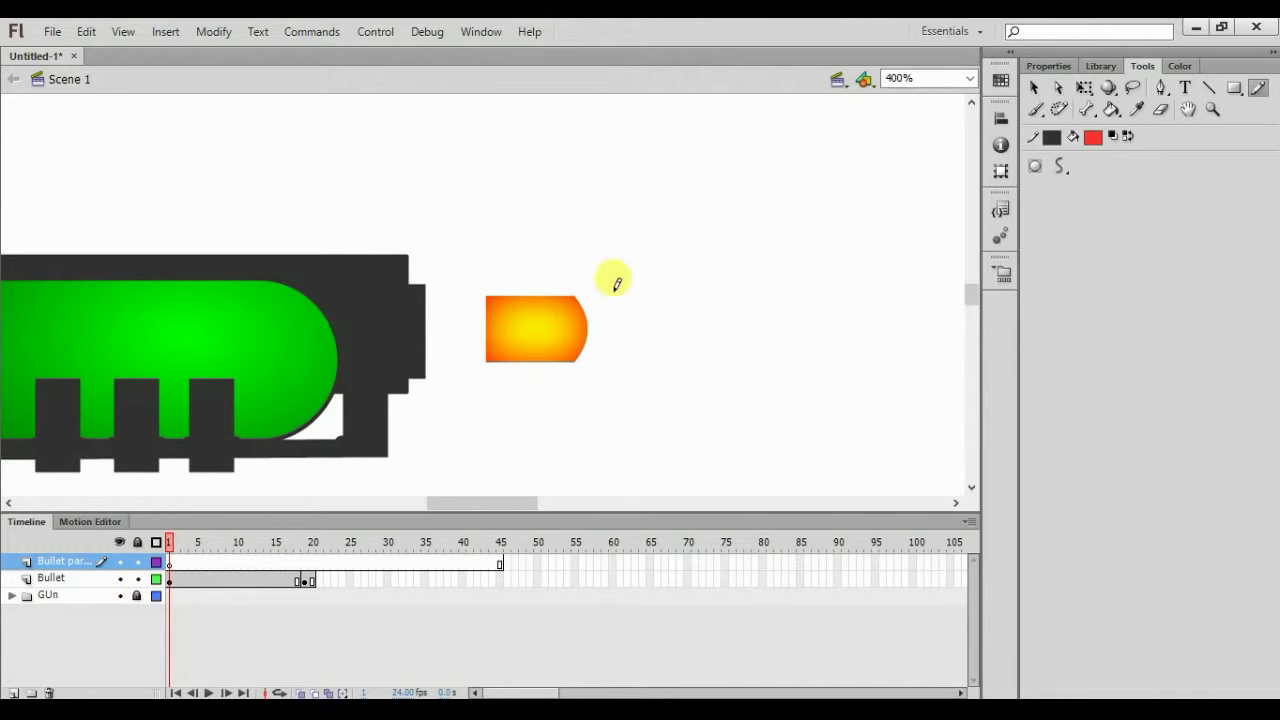
key(v)
drag(415, 285, 574, 368)
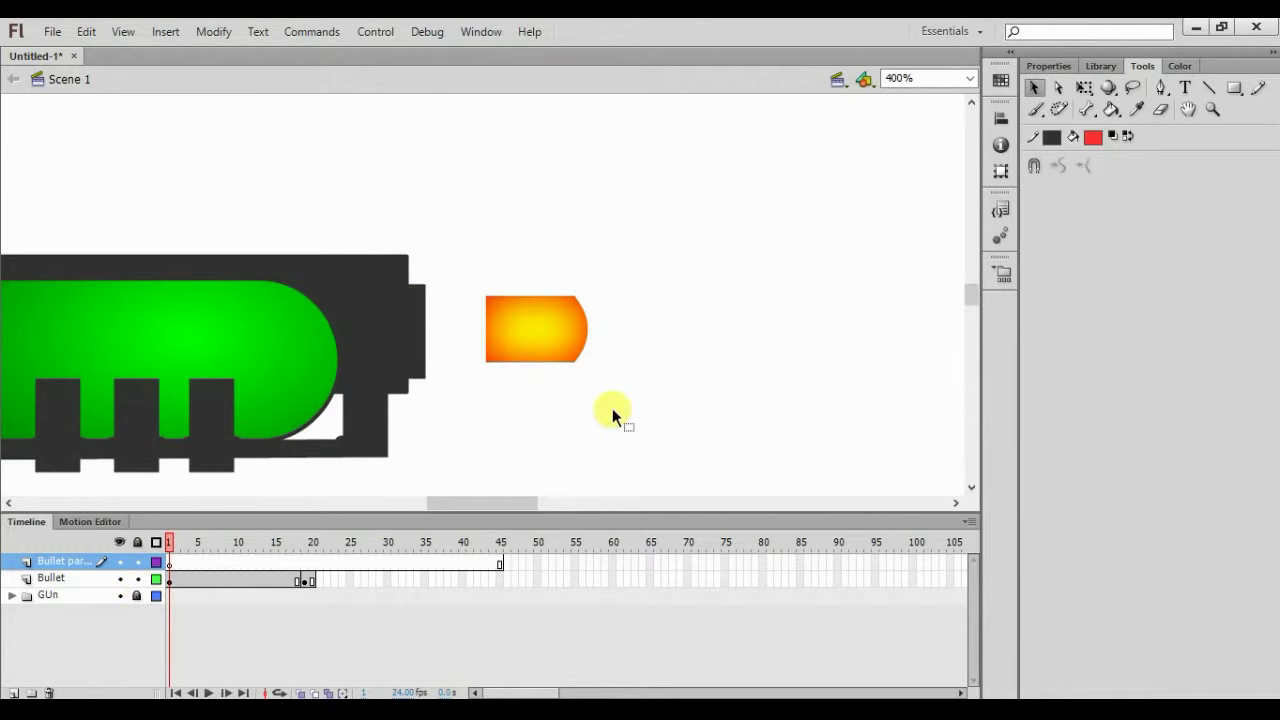
key(Left)
key(Left)
key(Left)
key(Left)
key(Left)
key(Left)
key(Left)
key(Left)
key(Left)
key(Left)
key(Left)
key(Left)
key(Left)
key(Left)
key(Left)
key(Left)
key(Left)
key(Left)
key(Left)
key(Left)
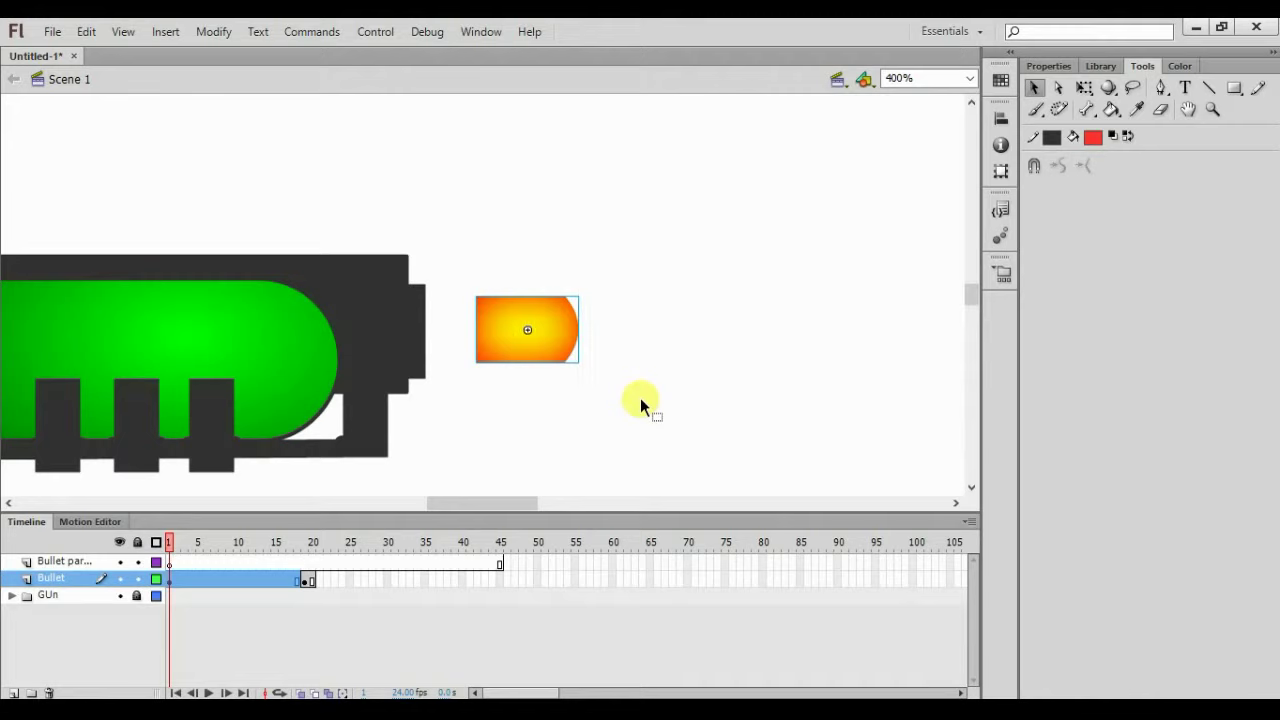
key(Left)
key(Left)
key(Left)
key(Left)
key(Left)
key(Left)
key(Left)
key(Left)
key(Left)
key(Left)
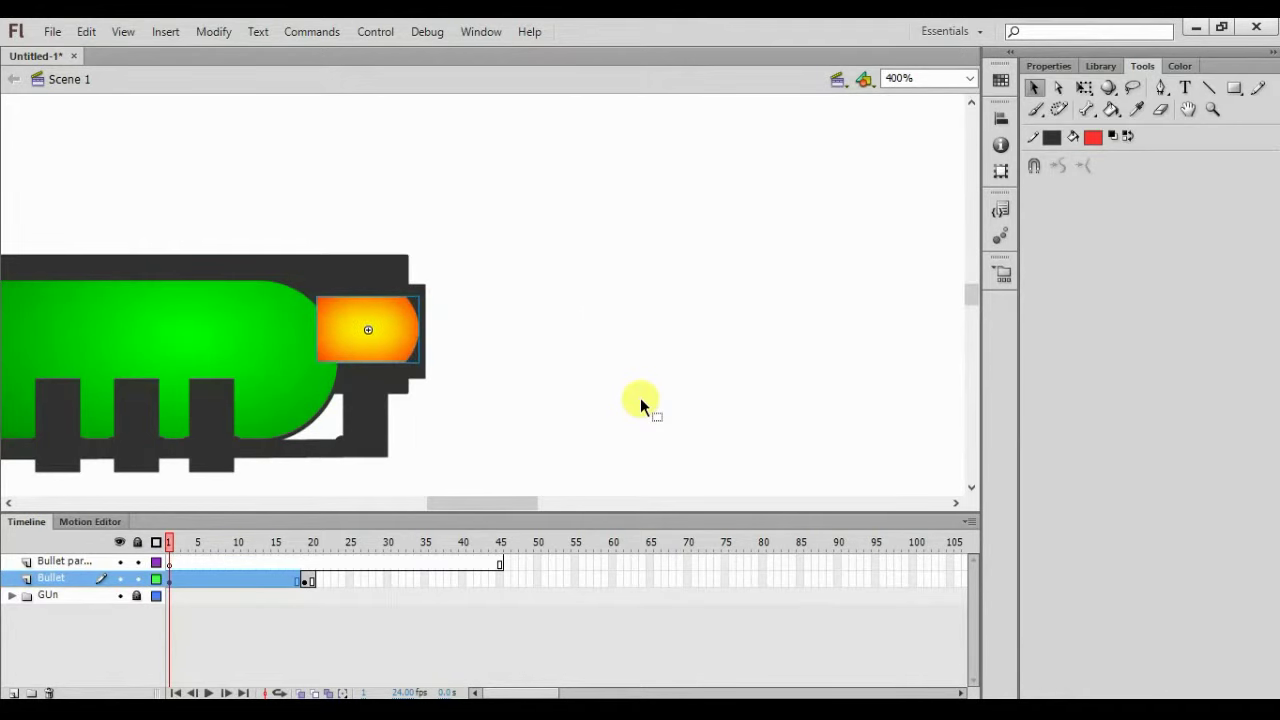
Move the Bullet layer below the gun folder and scrub to frame 19 to check the bullet's path
drag(45, 580, 45, 610)
click(175, 541)
drag(174, 543, 305, 562)
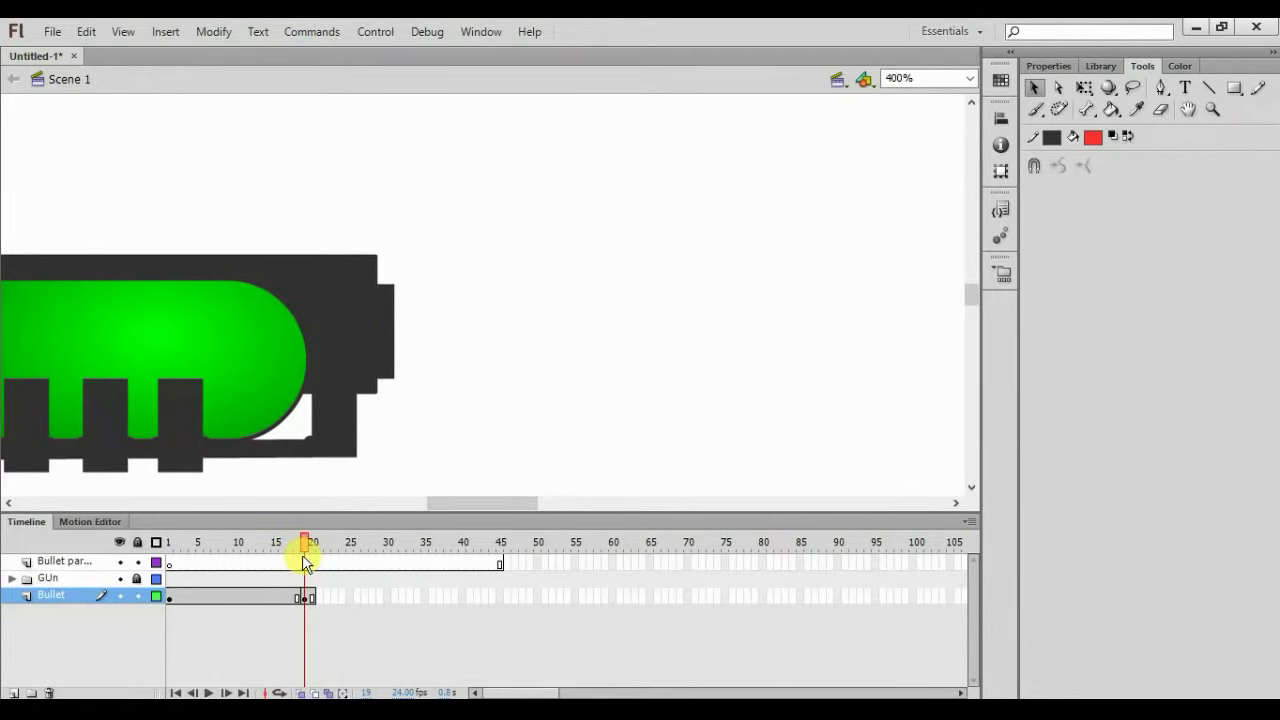
Create a classic tween on the Bullet layer between frames 1 and 19 and scrub through the shot
key(ctrl+1)
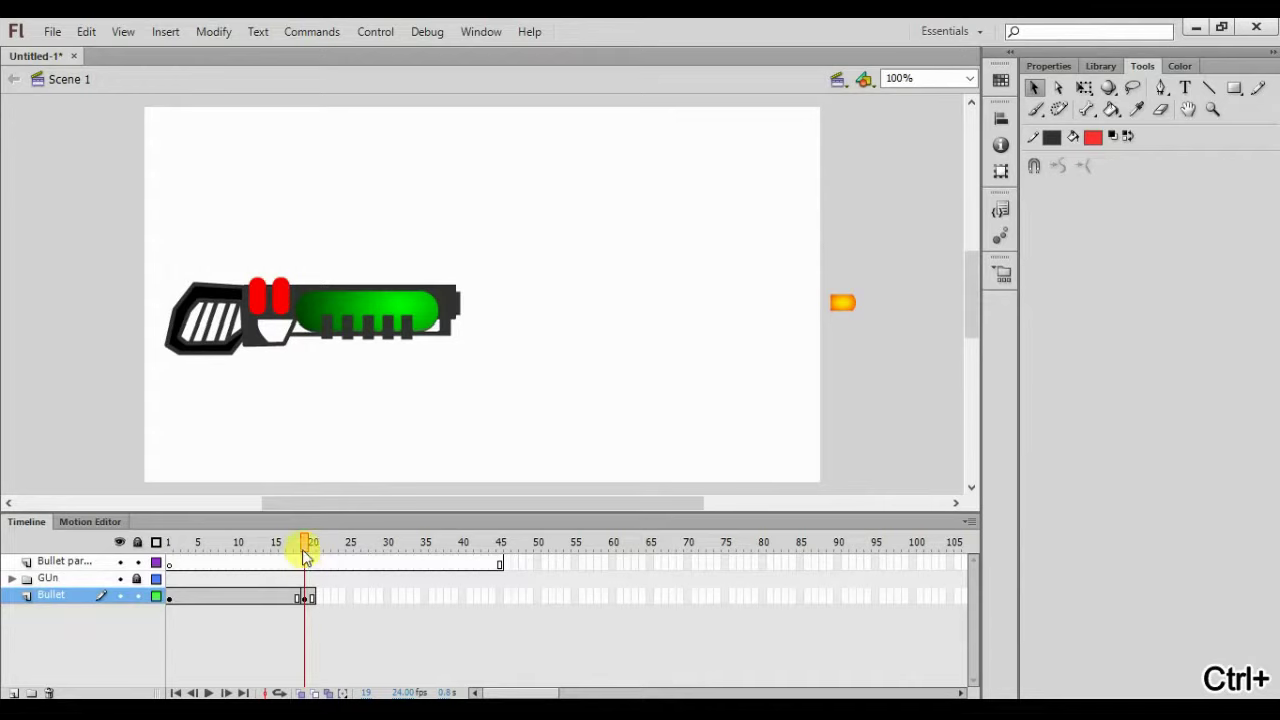
right_click(258, 590)
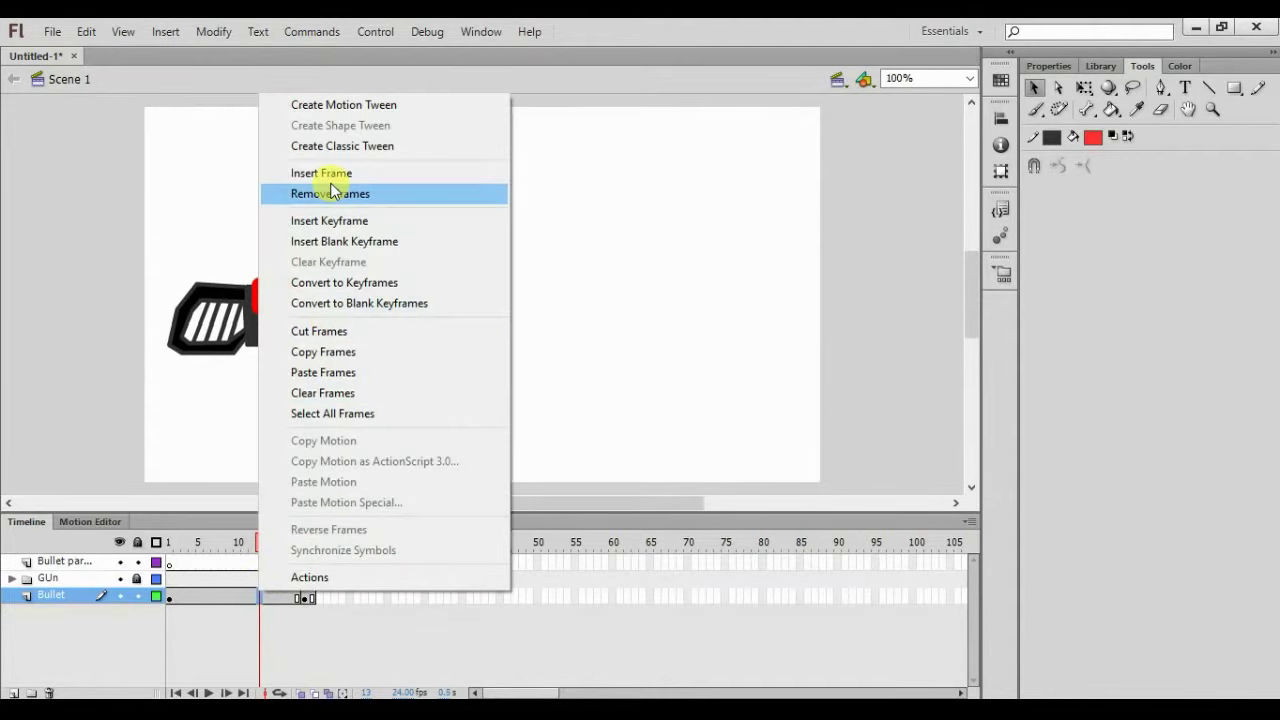
click(321, 147)
drag(263, 540, 234, 591)
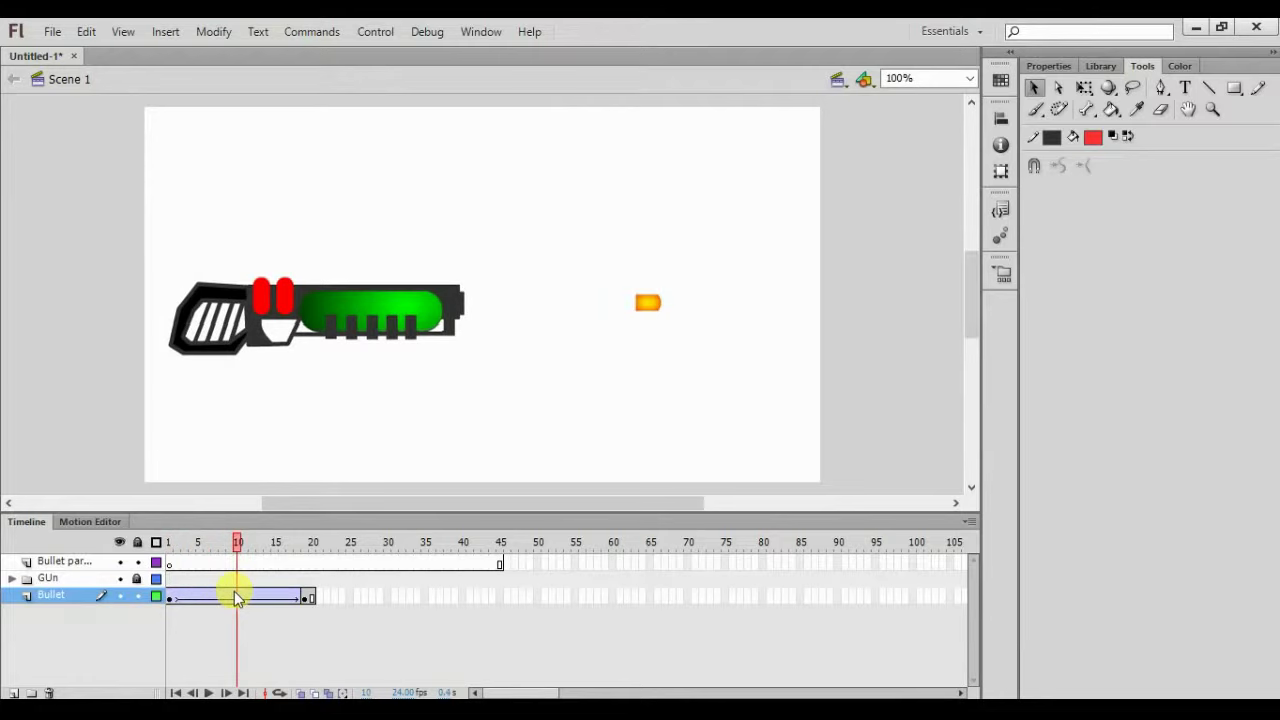
Lengthen the Bullet layer's tween by eight frames so its end keyframe falls at frame 27, and scrub through it
click(303, 598)
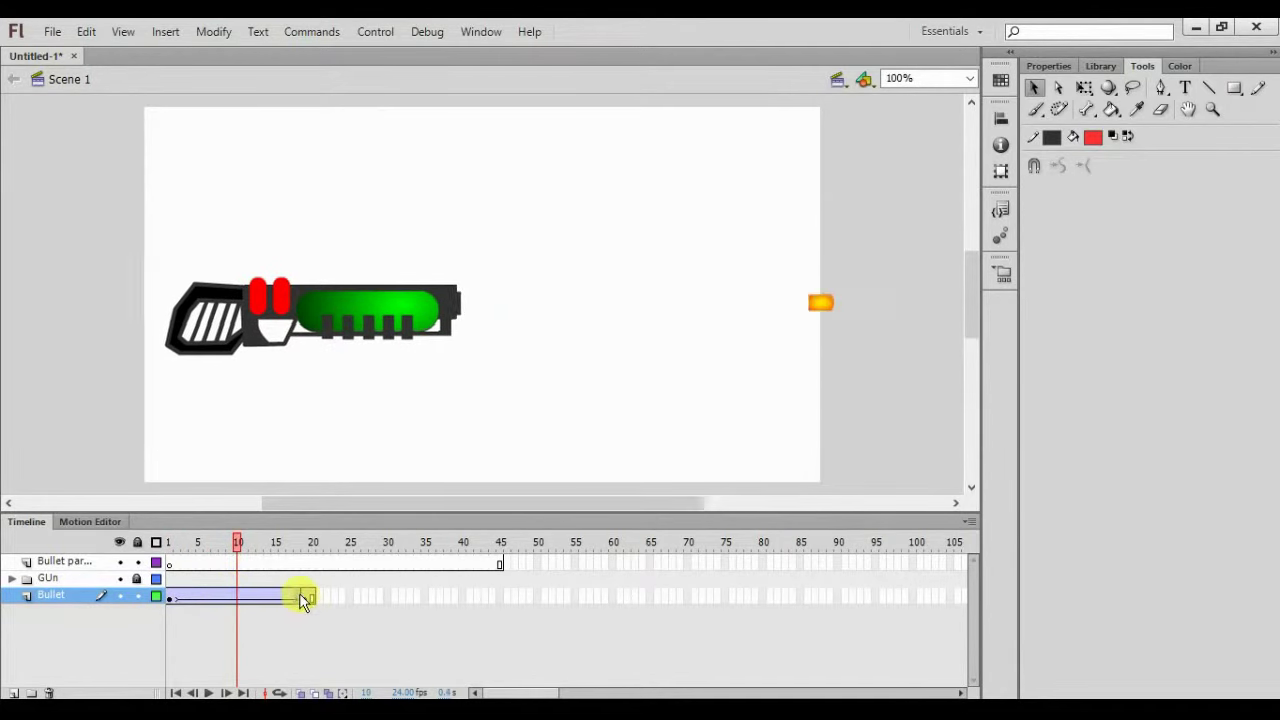
click(332, 602)
click(272, 598)
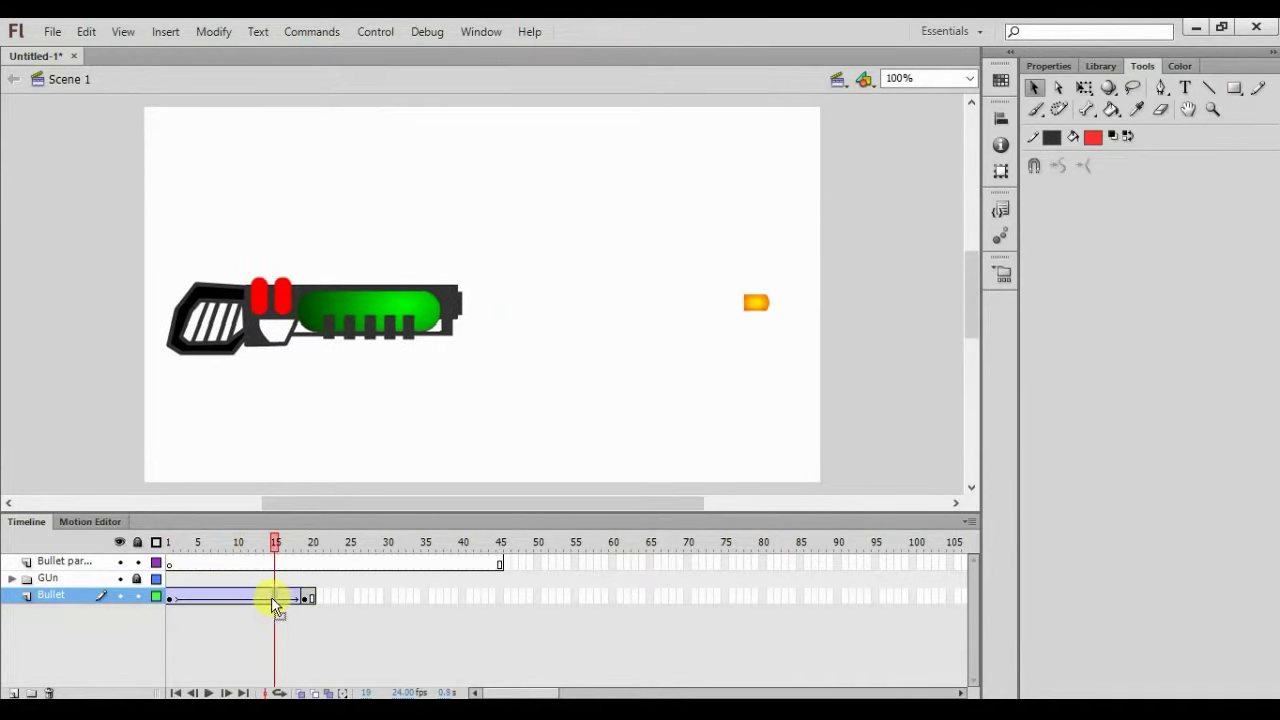
key(F5)
key(F5)
key(F5)
key(F5)
key(F5)
key(F5)
key(F5)
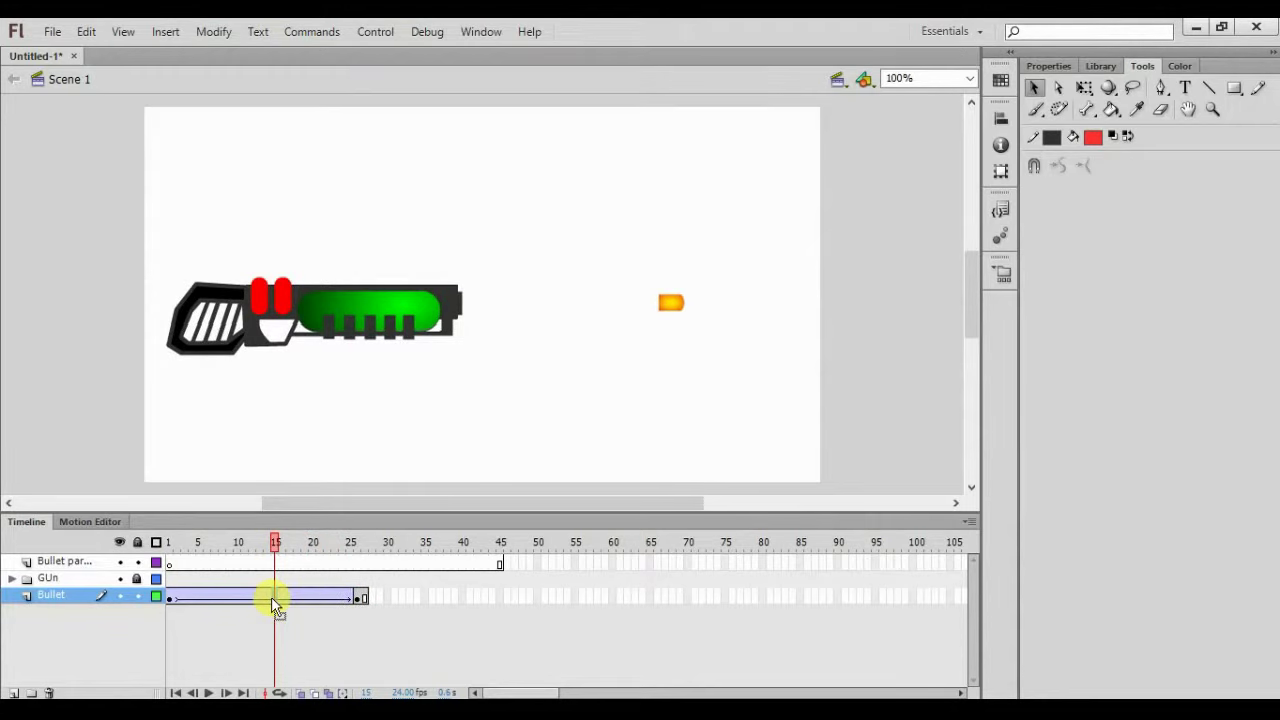
key(F5)
drag(272, 572, 86, 614)
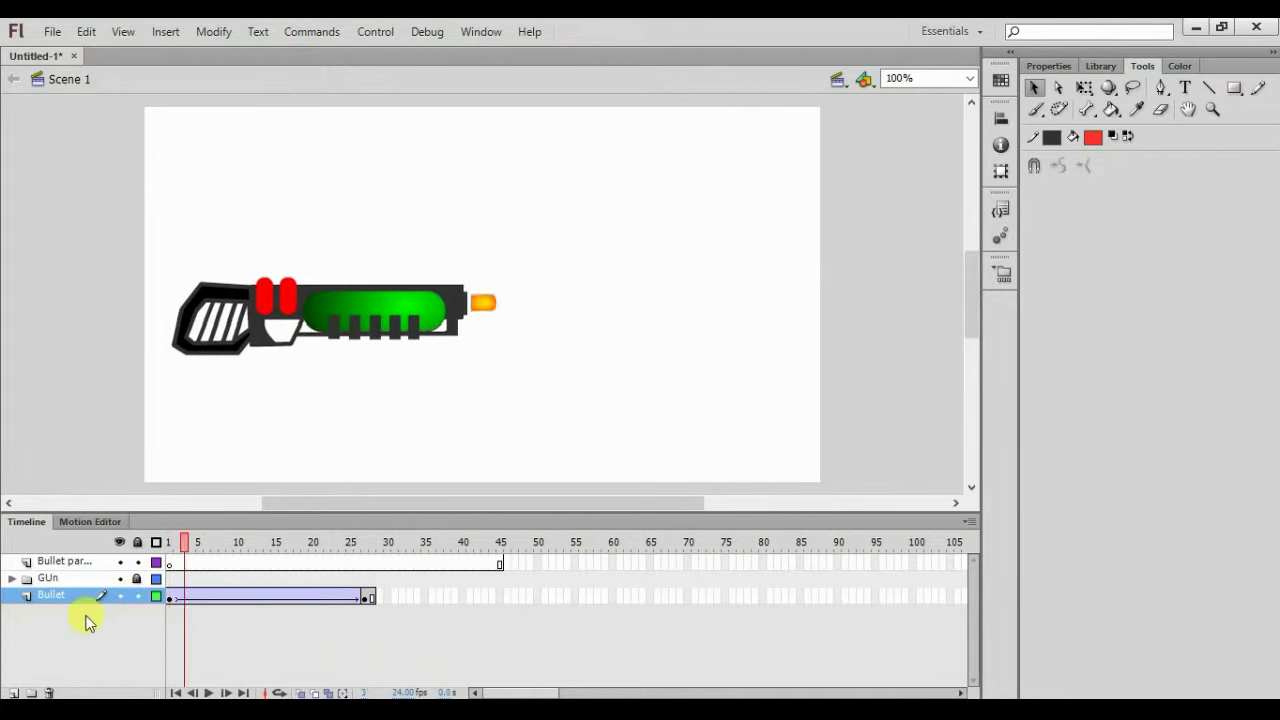
Make the bullet particle layer active at frame 1 and lock the Bullet layer
click(80, 563)
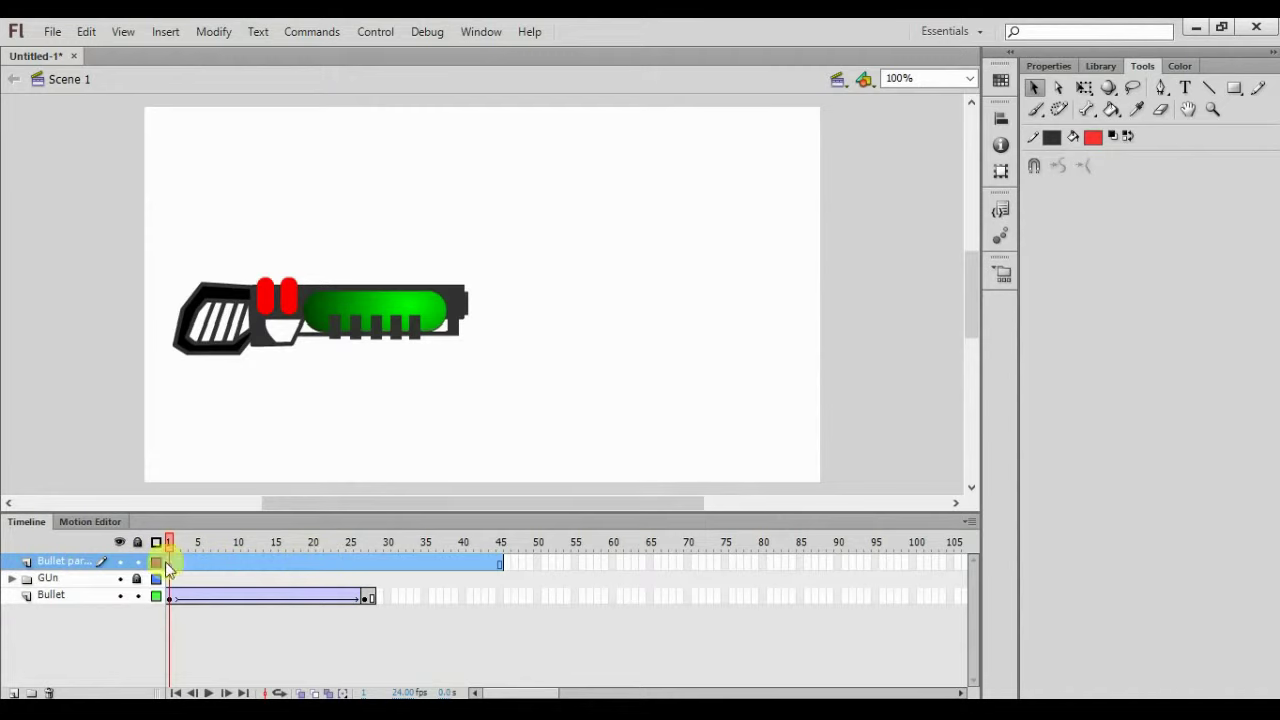
click(138, 597)
key(ctrl+equal)
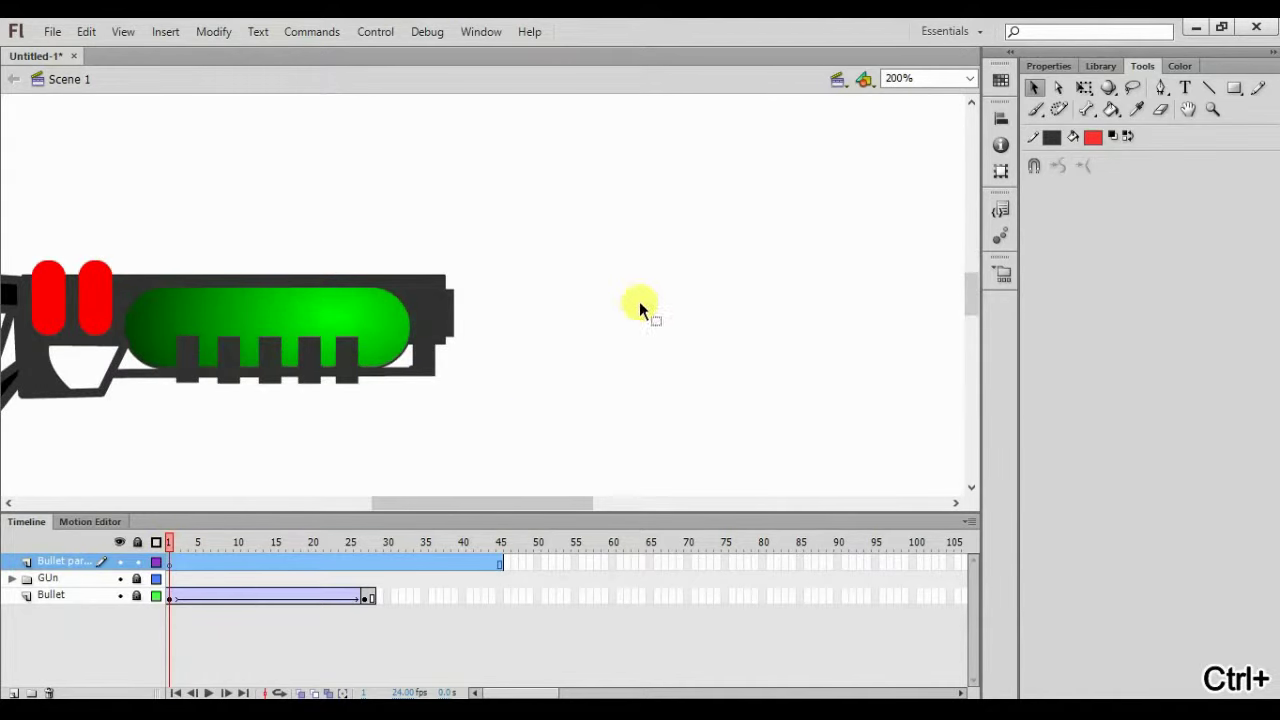
Set up the Pencil tool with a red #FF3333 stroke, no fill and a stroke size of 0.10
click(1257, 88)
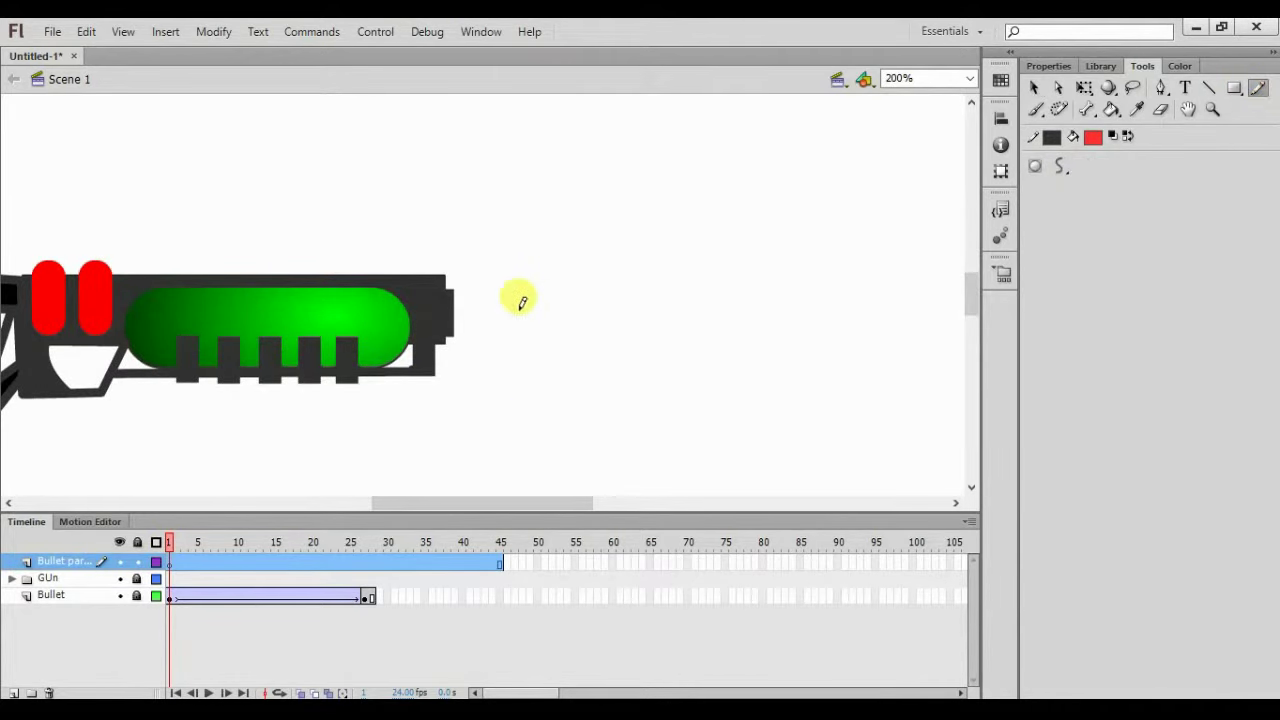
mouse_move(461, 284)
mouse_down()
mouse_move(491, 263)
mouse_move(476, 282)
mouse_up()
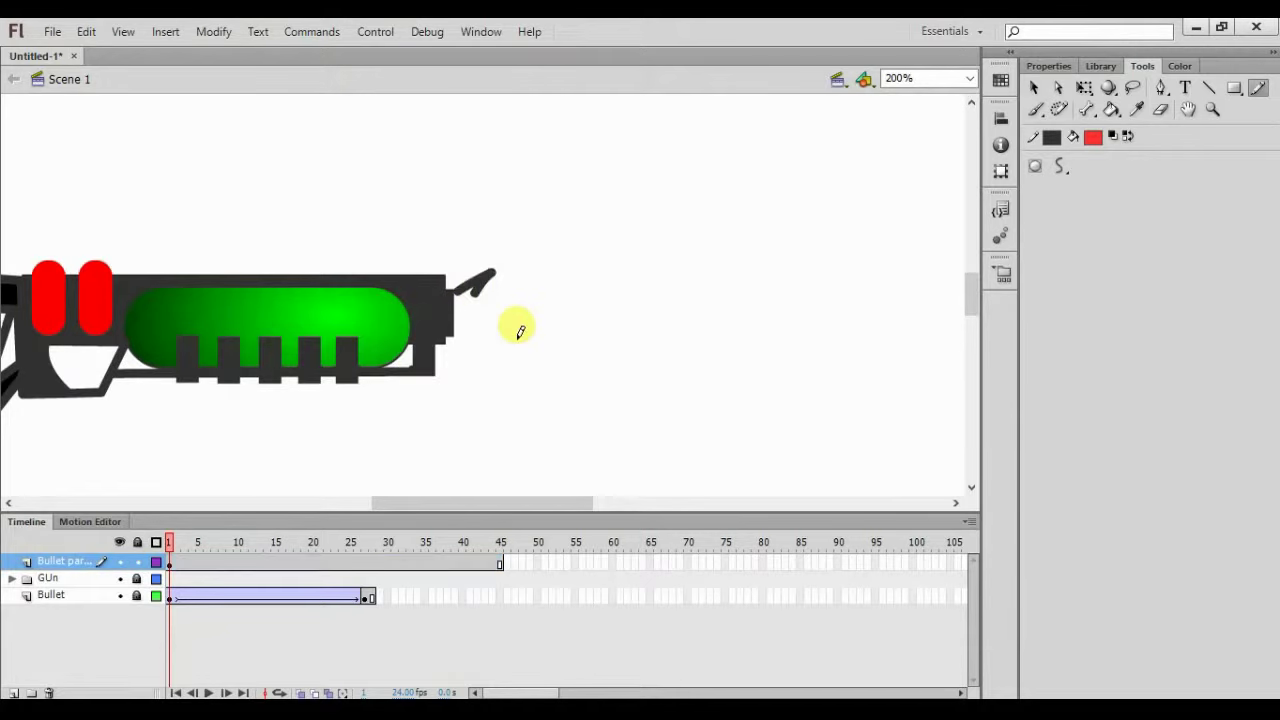
key(ctrl+z)
click(1051, 137)
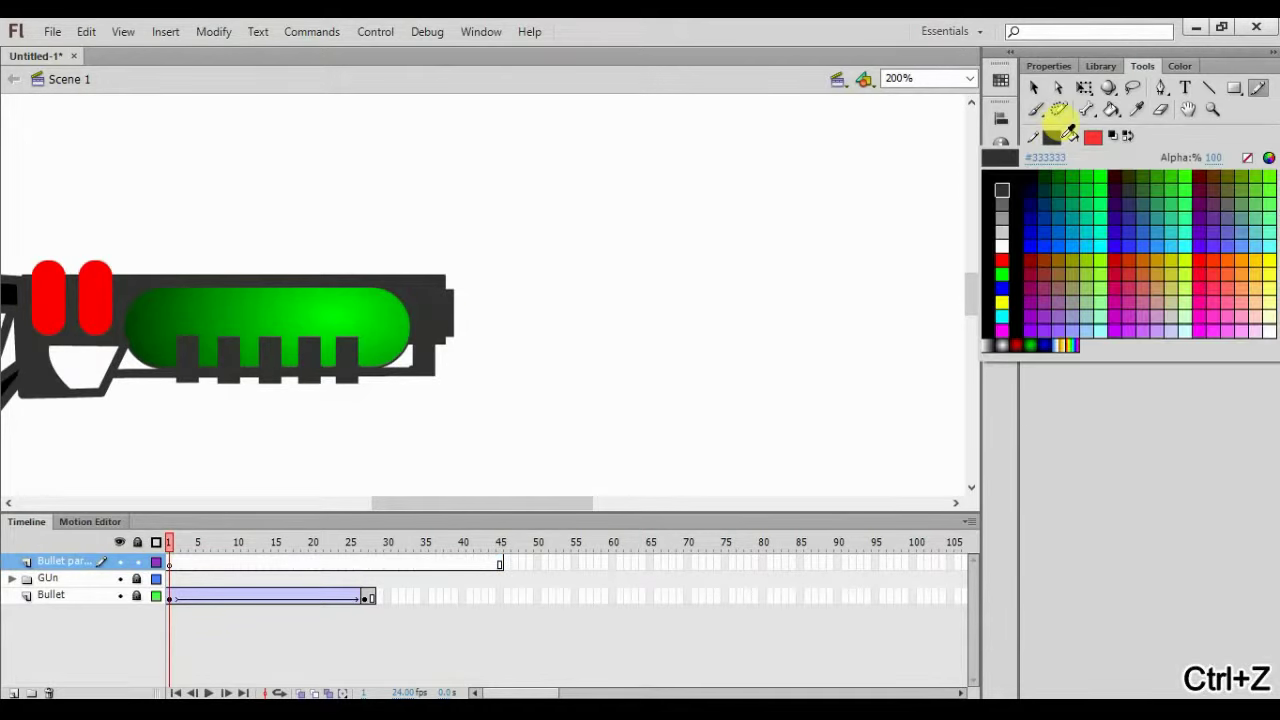
click(1092, 137)
click(1091, 136)
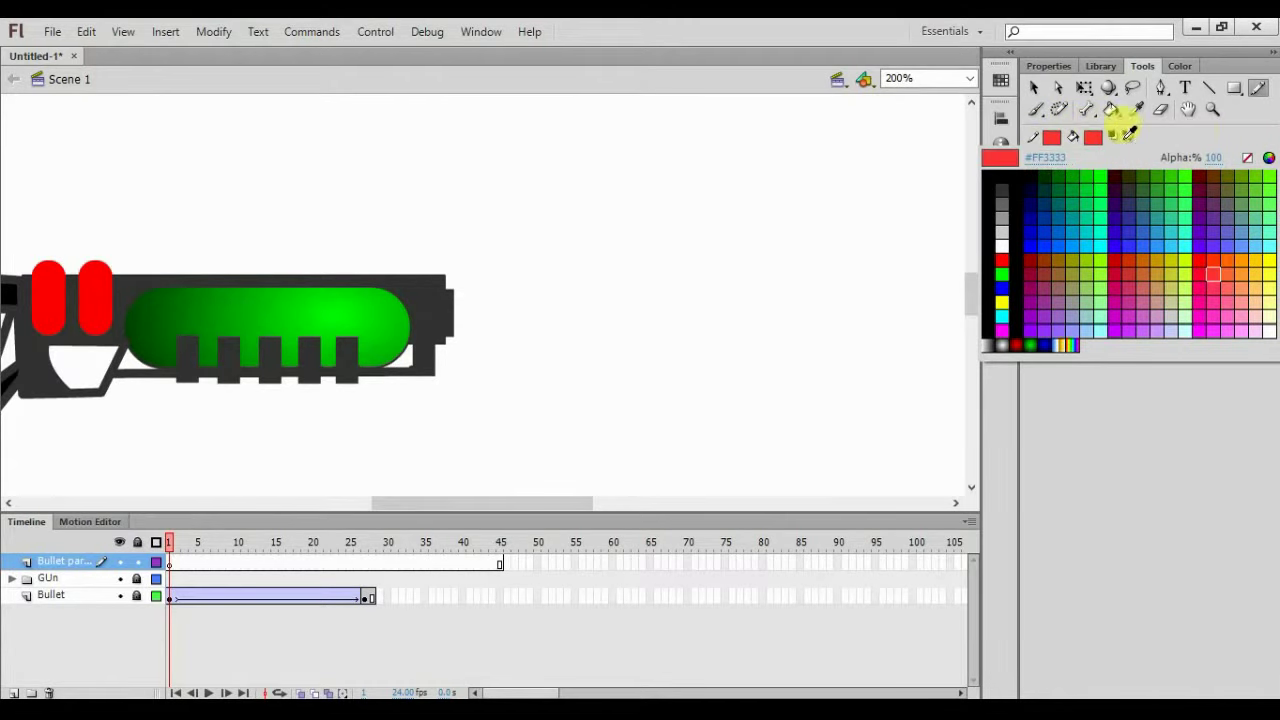
click(1247, 157)
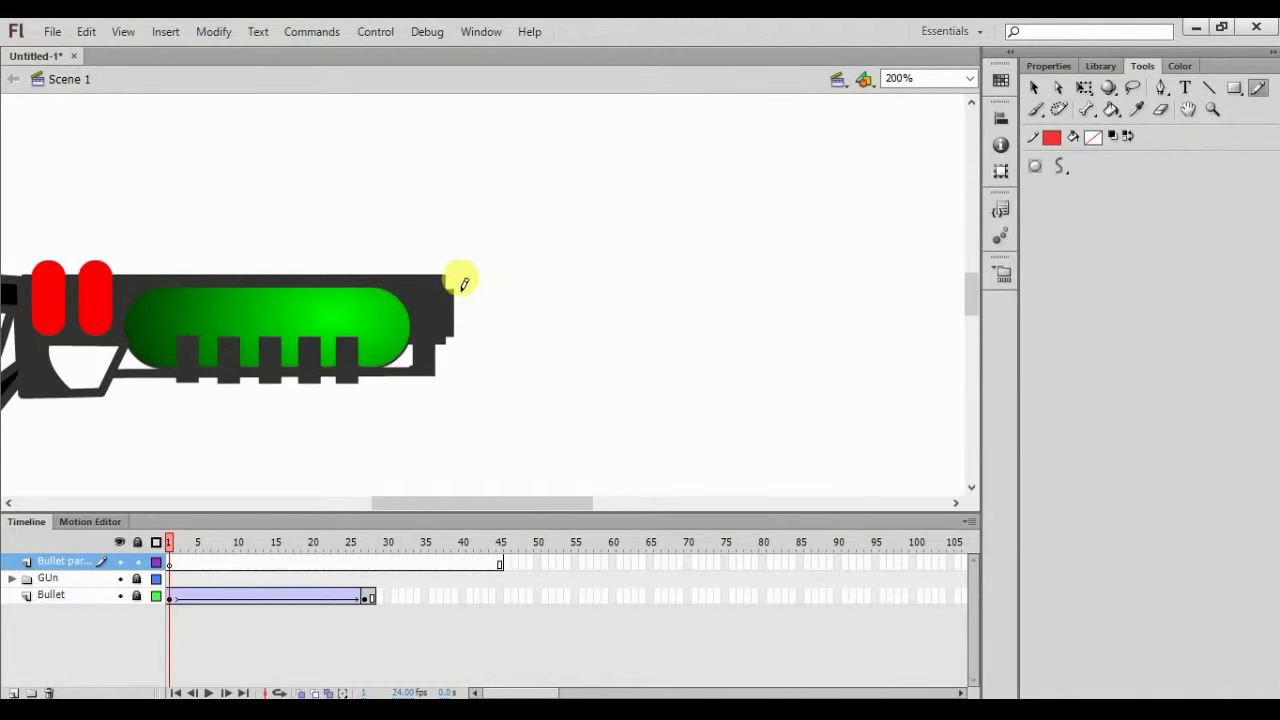
click(1048, 68)
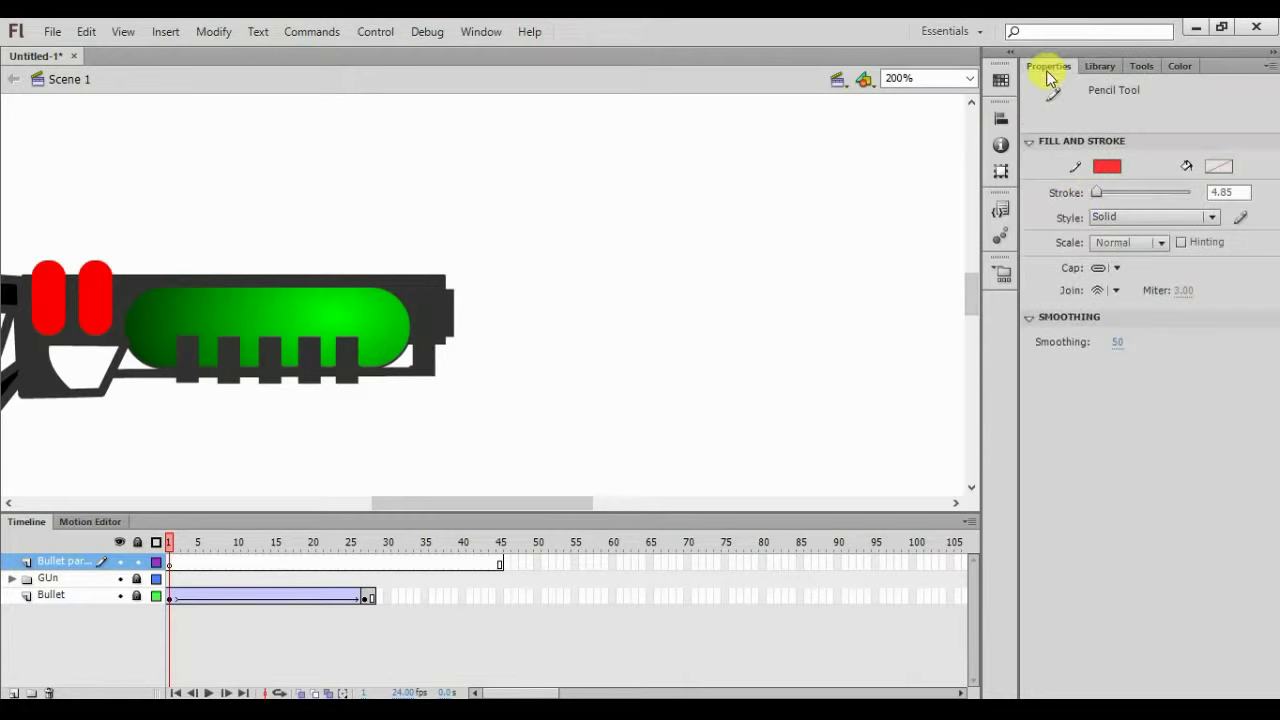
drag(1092, 197, 1084, 197)
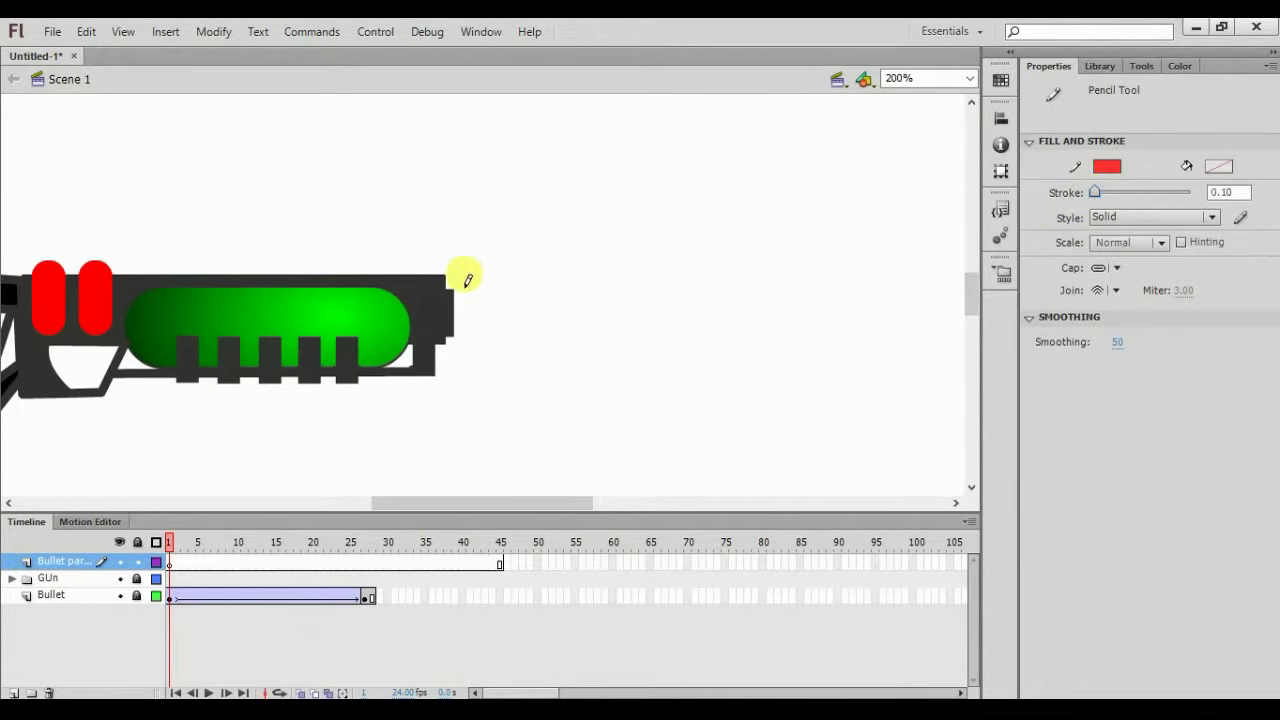
Sketch small, thin red particle strokes just in front of the gun's muzzle, above and below it, at frame 1 of the bullet particle layer
mouse_move(475, 284)
mouse_down()
mouse_move(486, 288)
mouse_move(477, 298)
mouse_move(471, 286)
mouse_up()
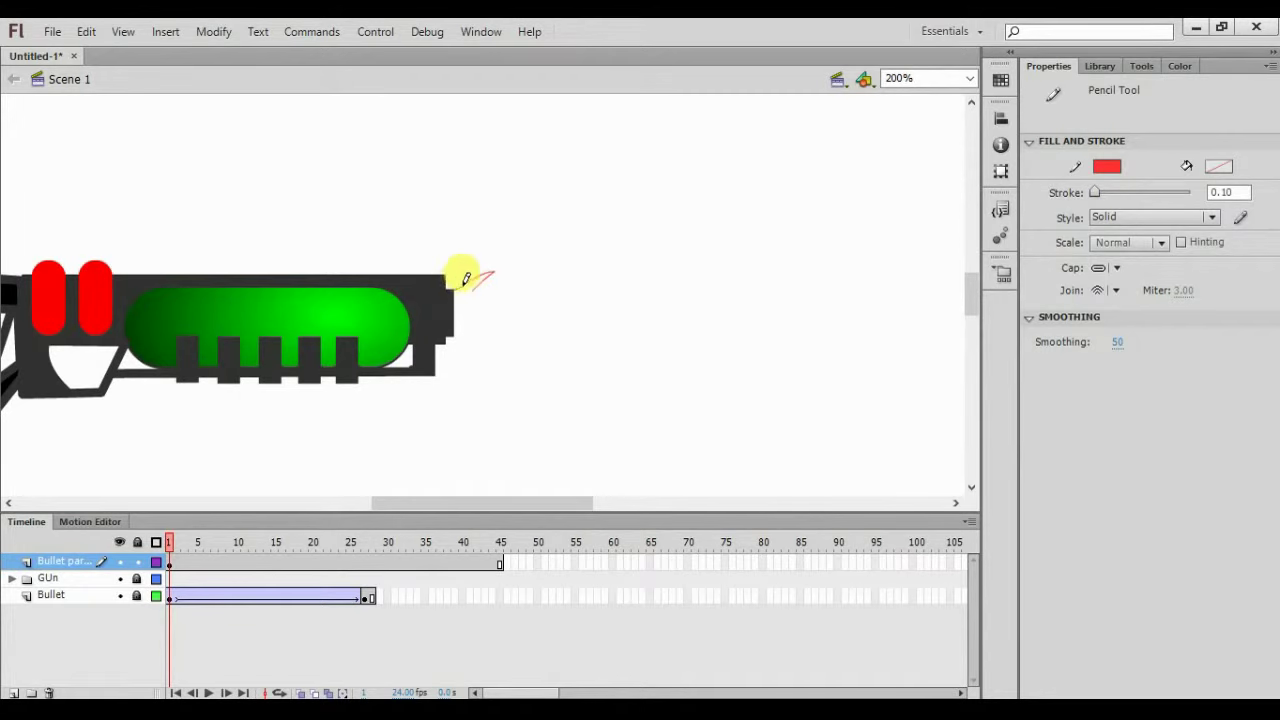
key(ctrl+z)
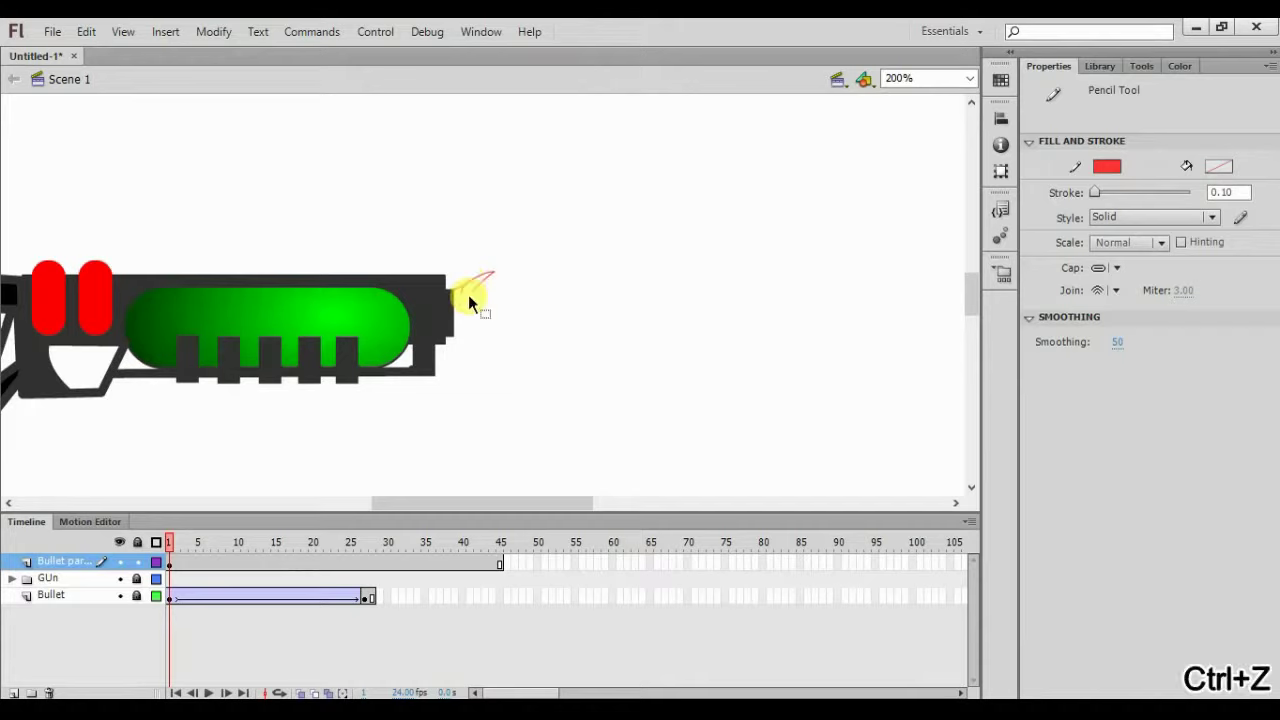
drag(468, 313, 486, 314)
key(ctrl+z)
drag(470, 346, 491, 352)
key(ctrl+z)
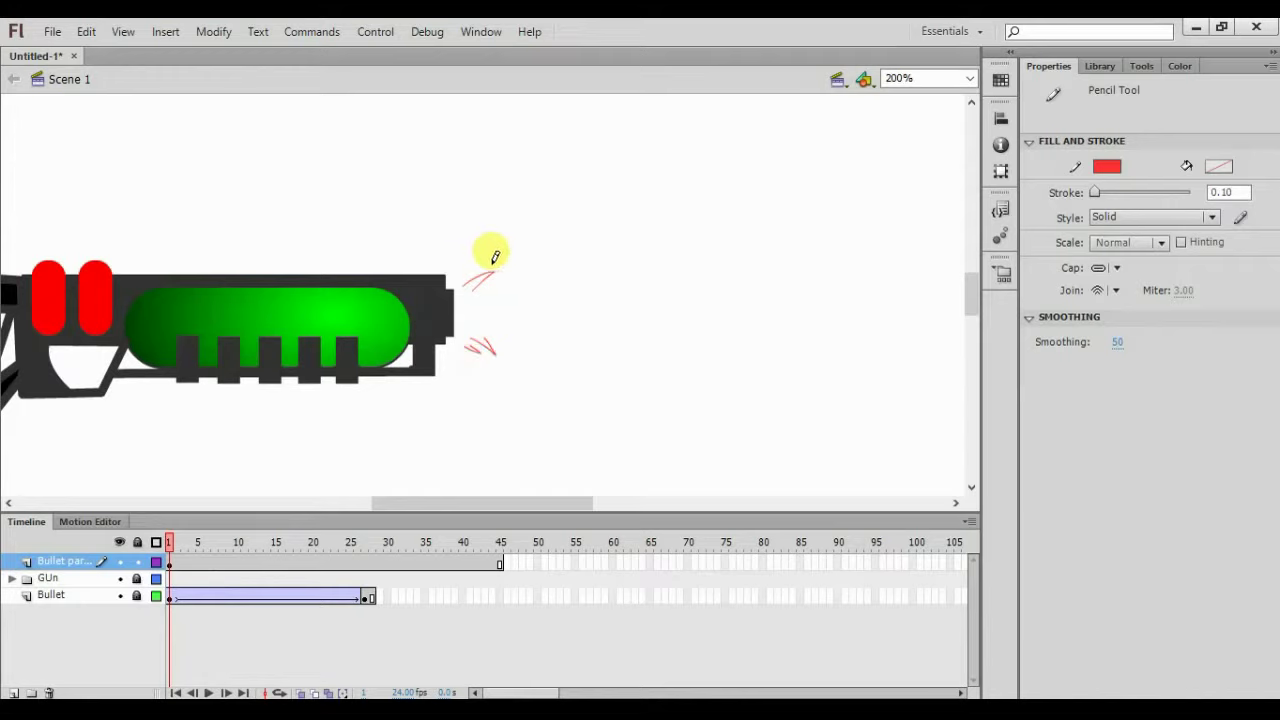
drag(506, 271, 507, 283)
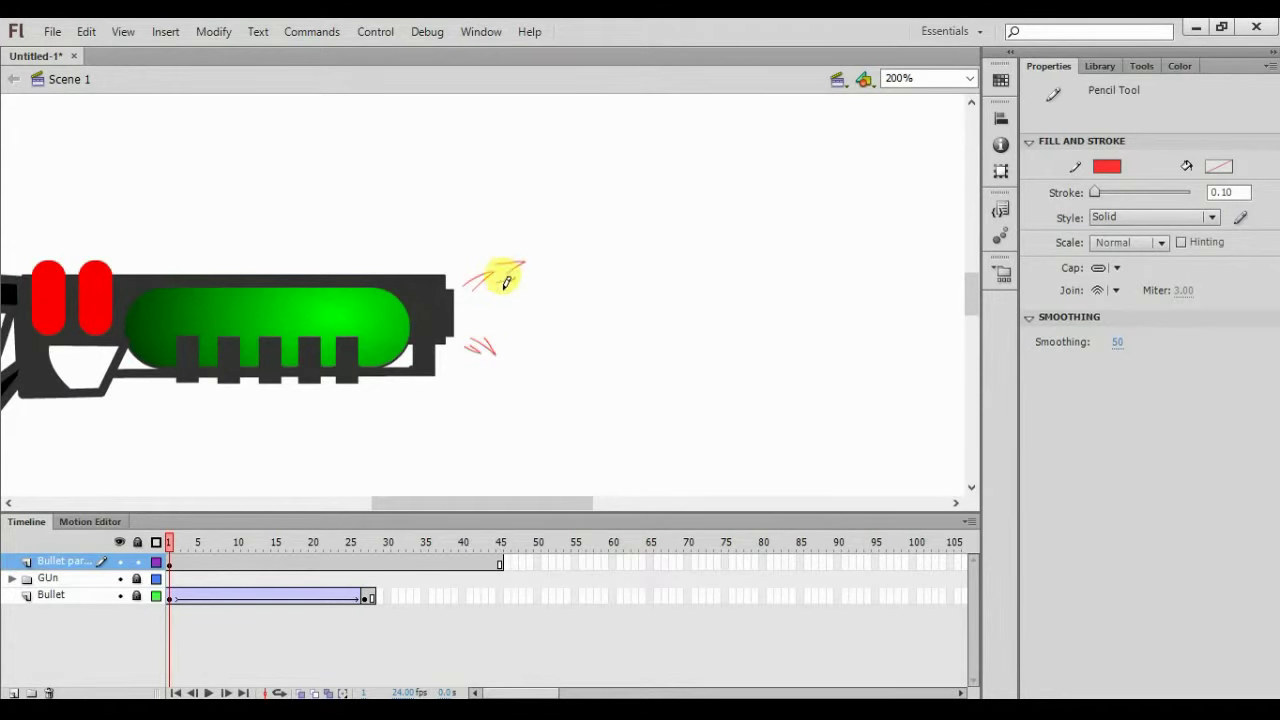
mouse_move(167, 541)
mouse_down()
mouse_move(280, 541)
mouse_move(152, 555)
mouse_up()
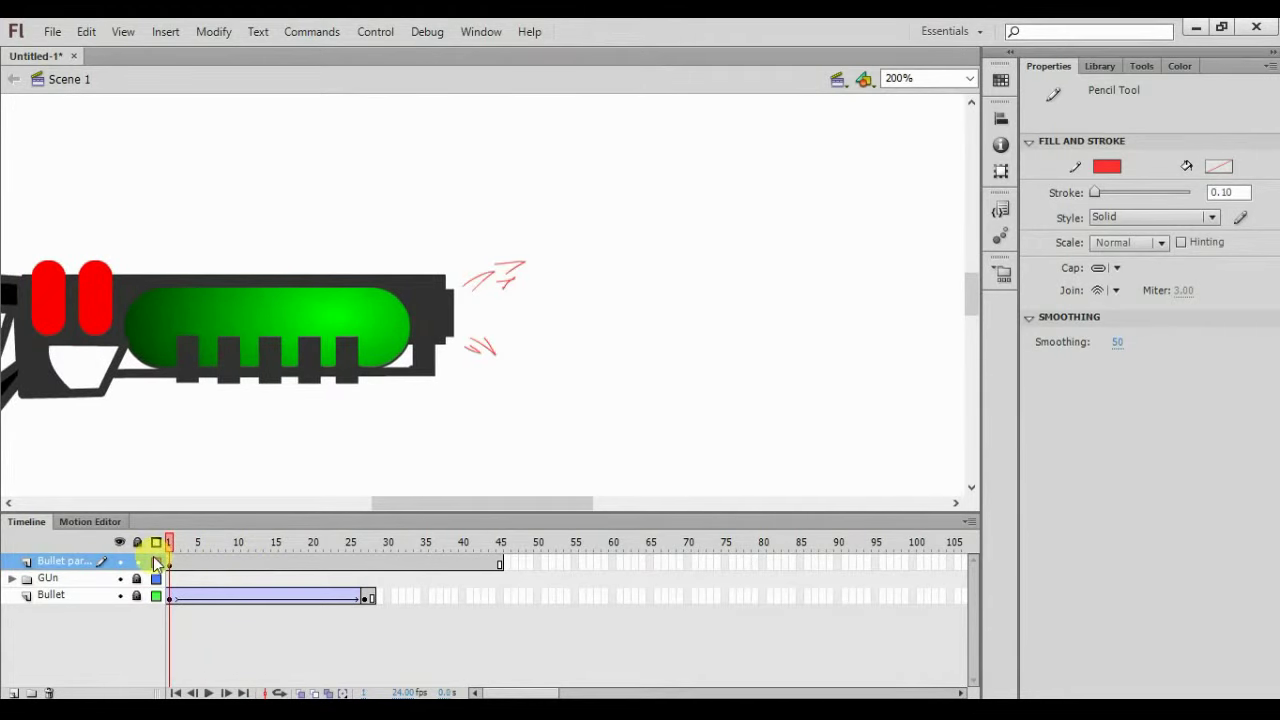
Move the red spark lines' keyframe to frame 2 on the bullet particles layer, leaving frame 1 blank
click(176, 562)
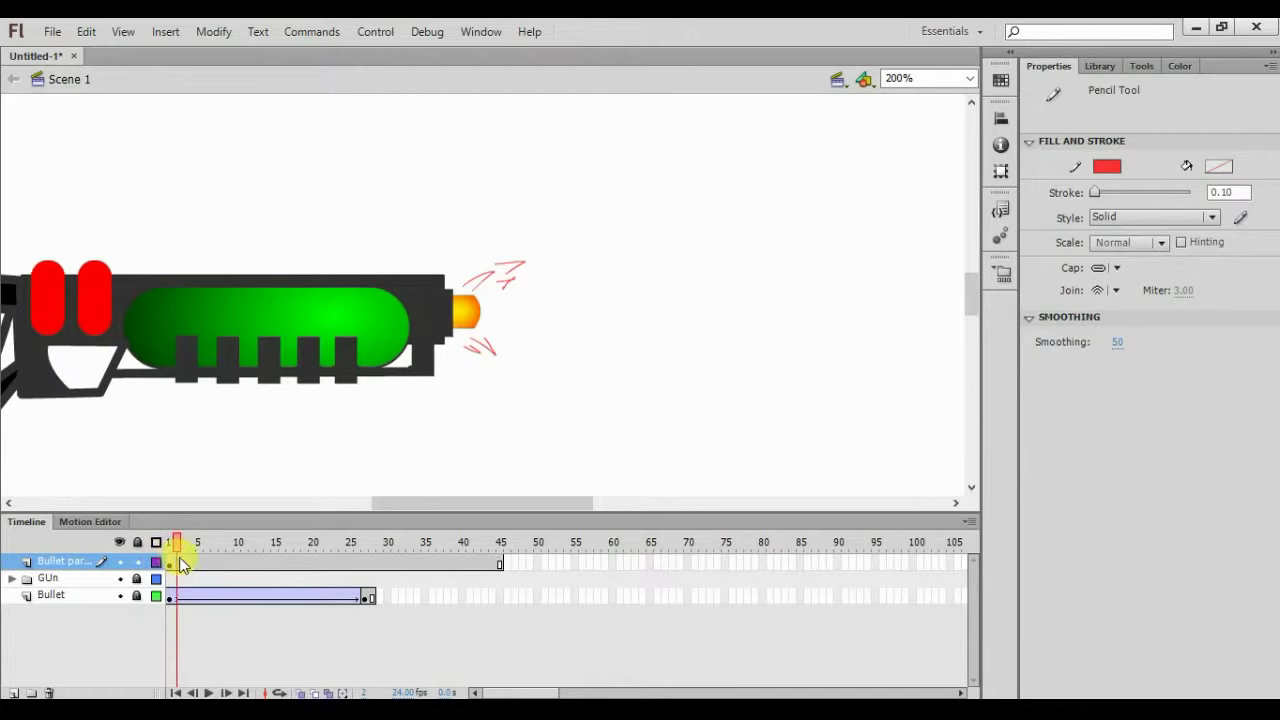
click(170, 563)
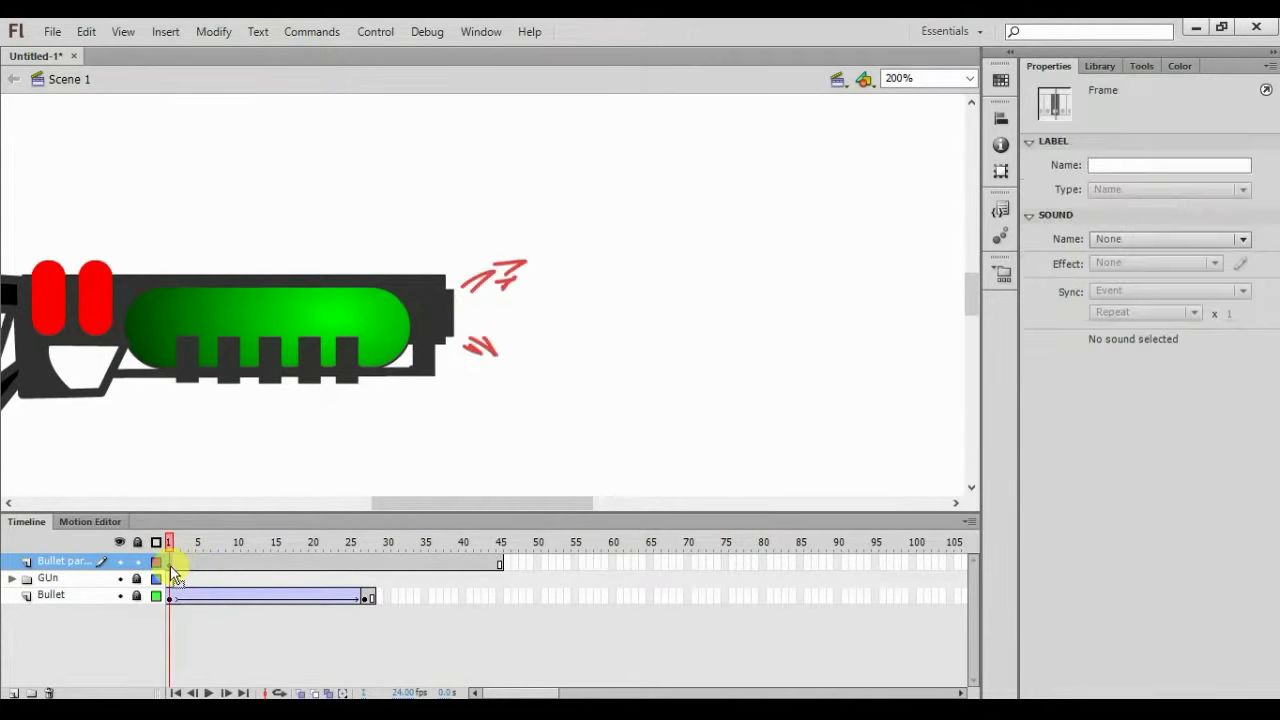
click(180, 565)
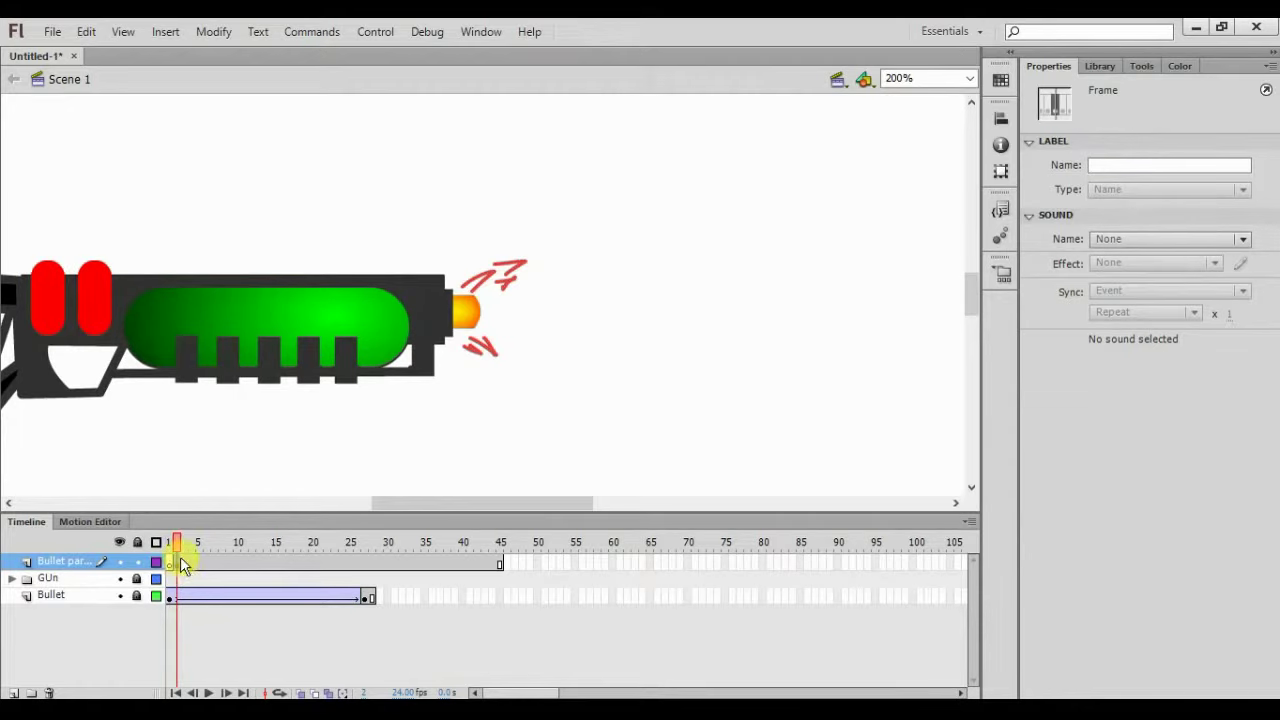
click(167, 544)
drag(167, 544, 194, 568)
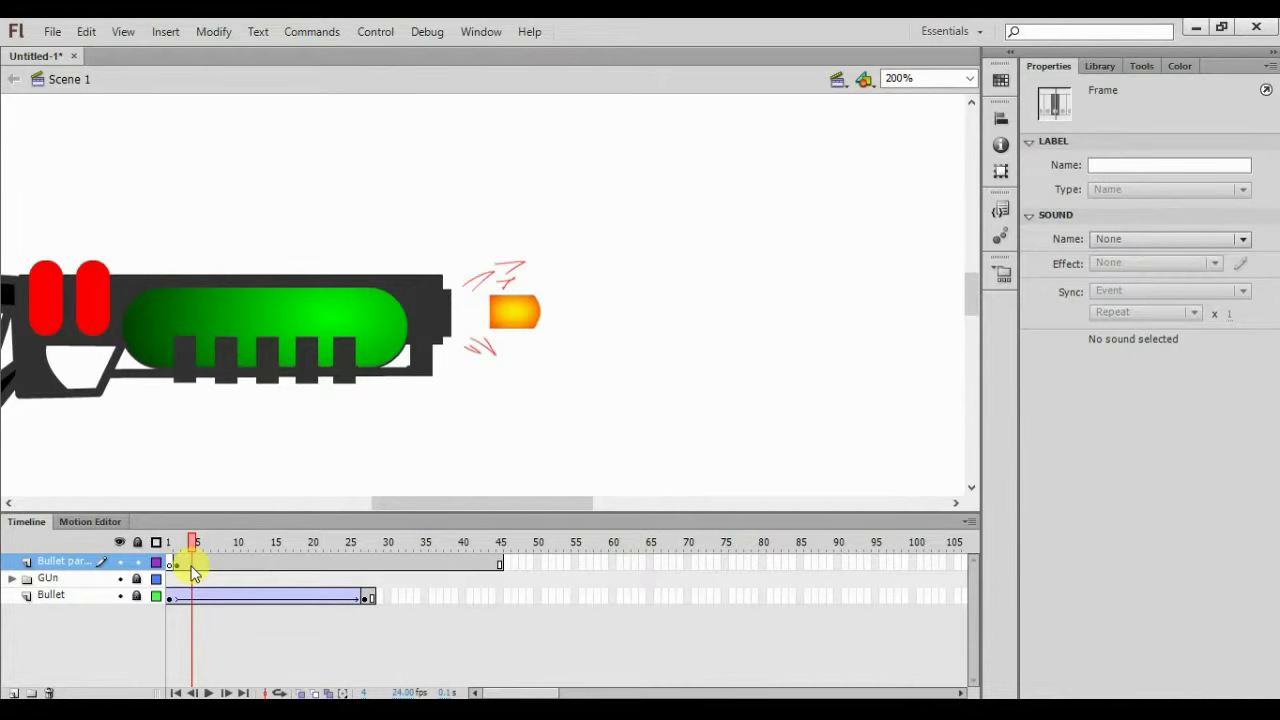
Extend the layers' frames slightly and insert a blank keyframe at frame 5 of the bullet particles layer to end the sparks
drag(195, 570, 188, 575)
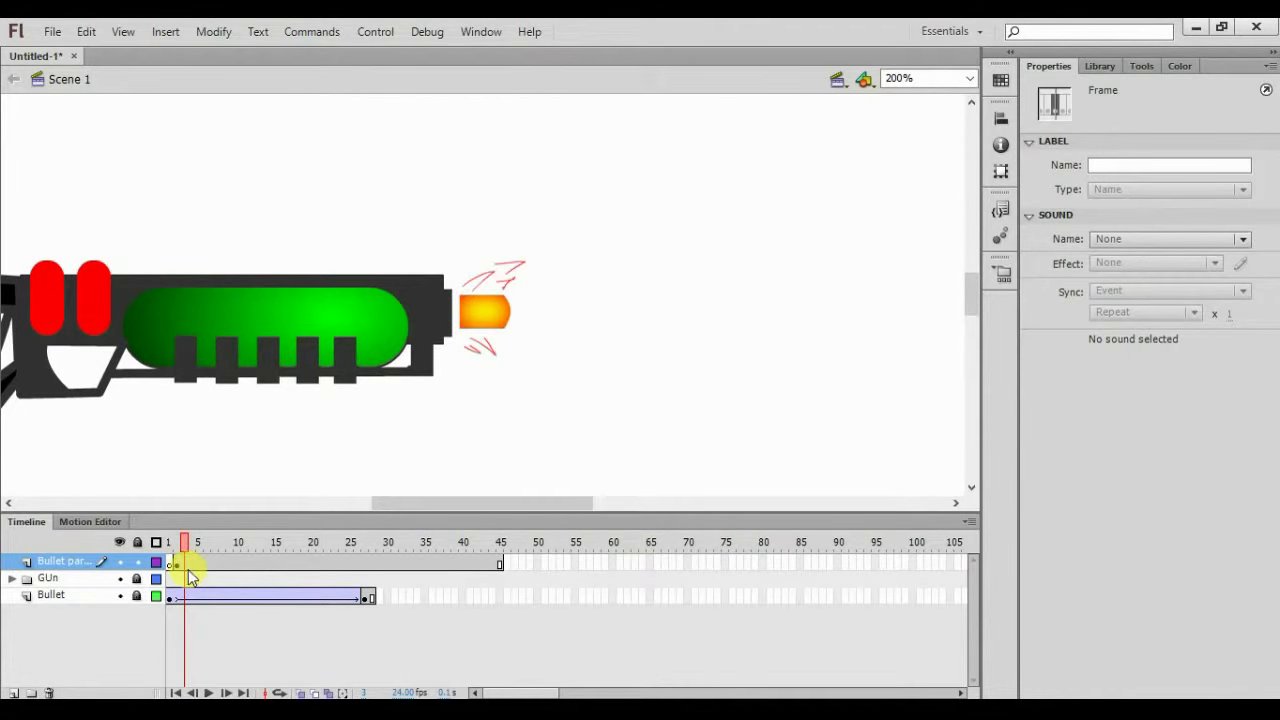
drag(190, 575, 196, 577)
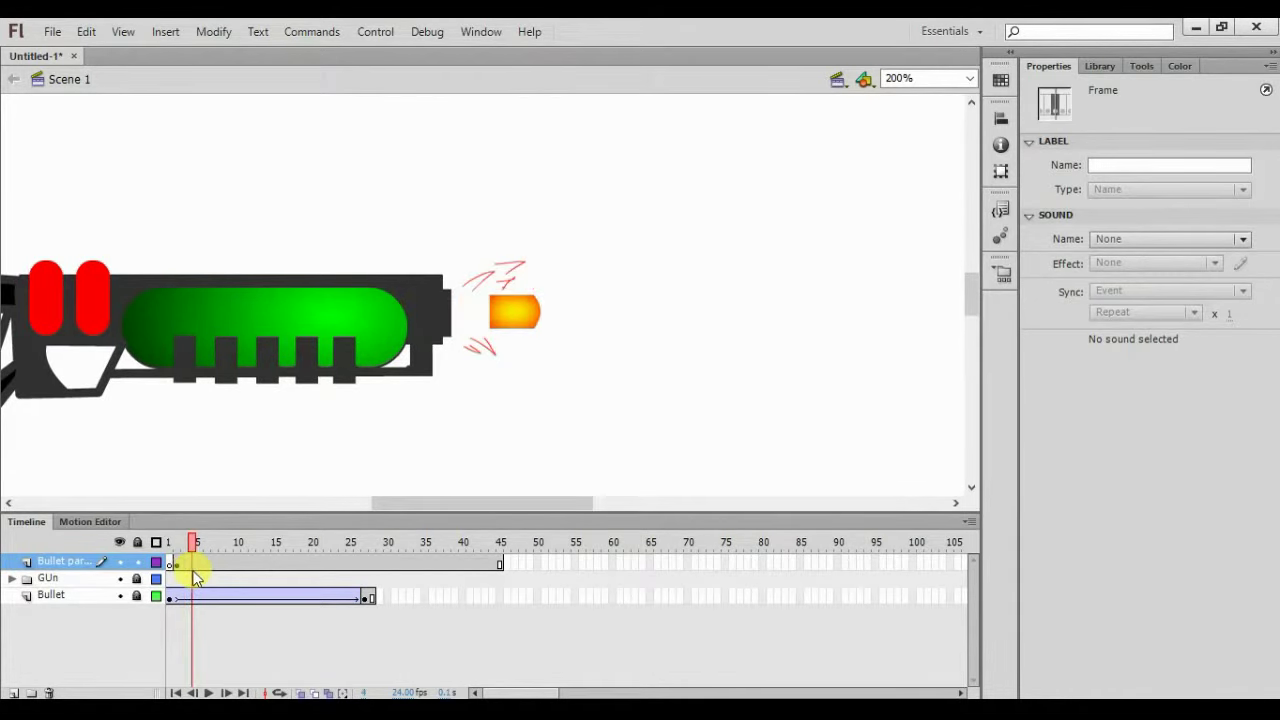
click(194, 564)
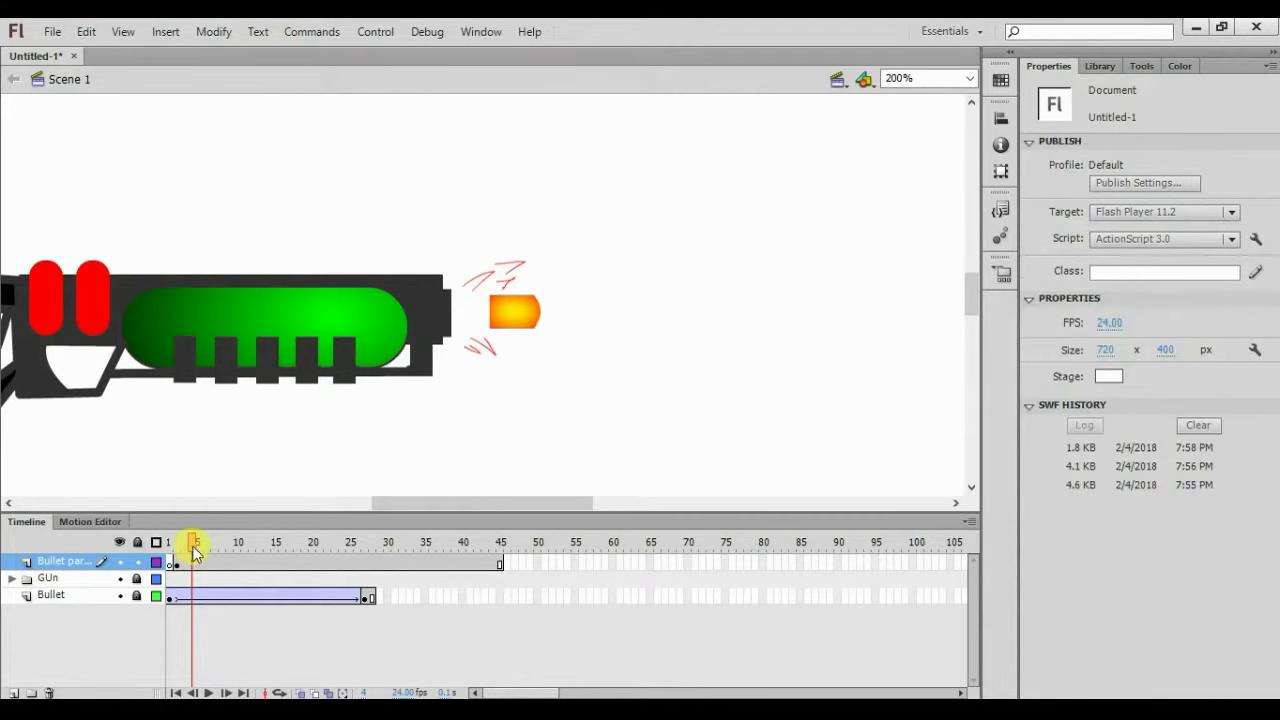
drag(197, 554, 199, 554)
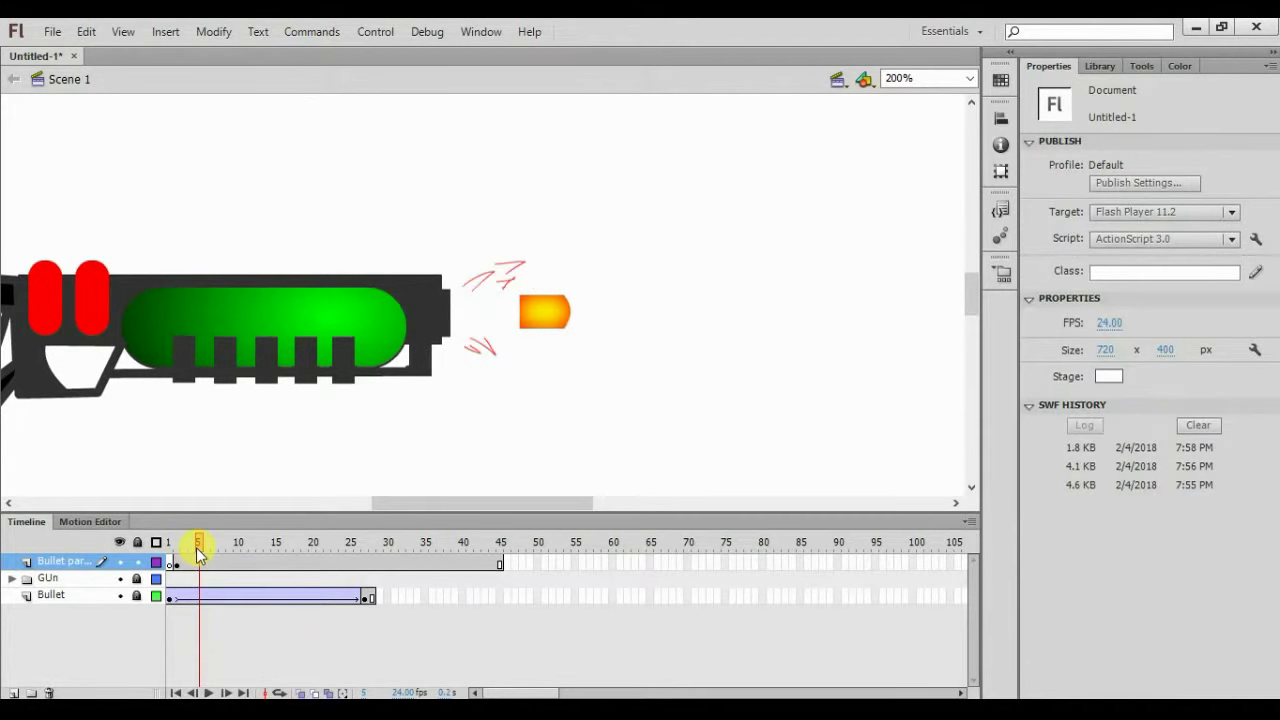
key(period)
click(199, 543)
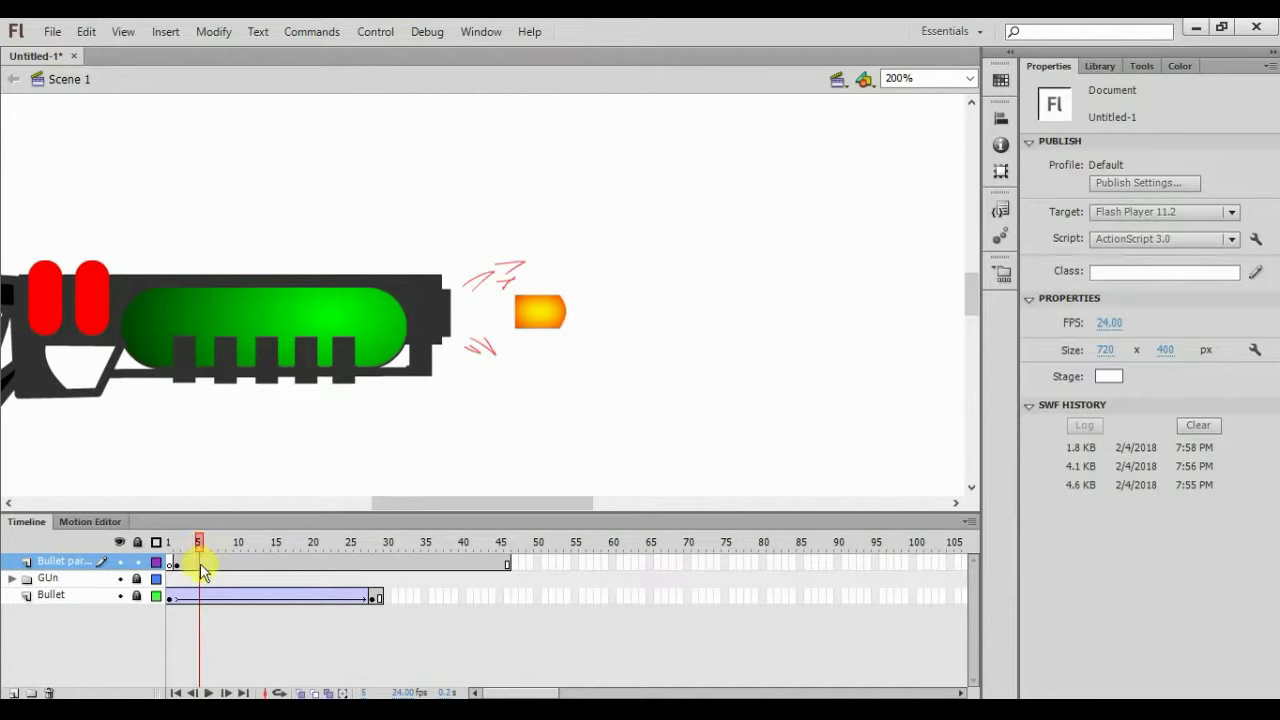
click(200, 565)
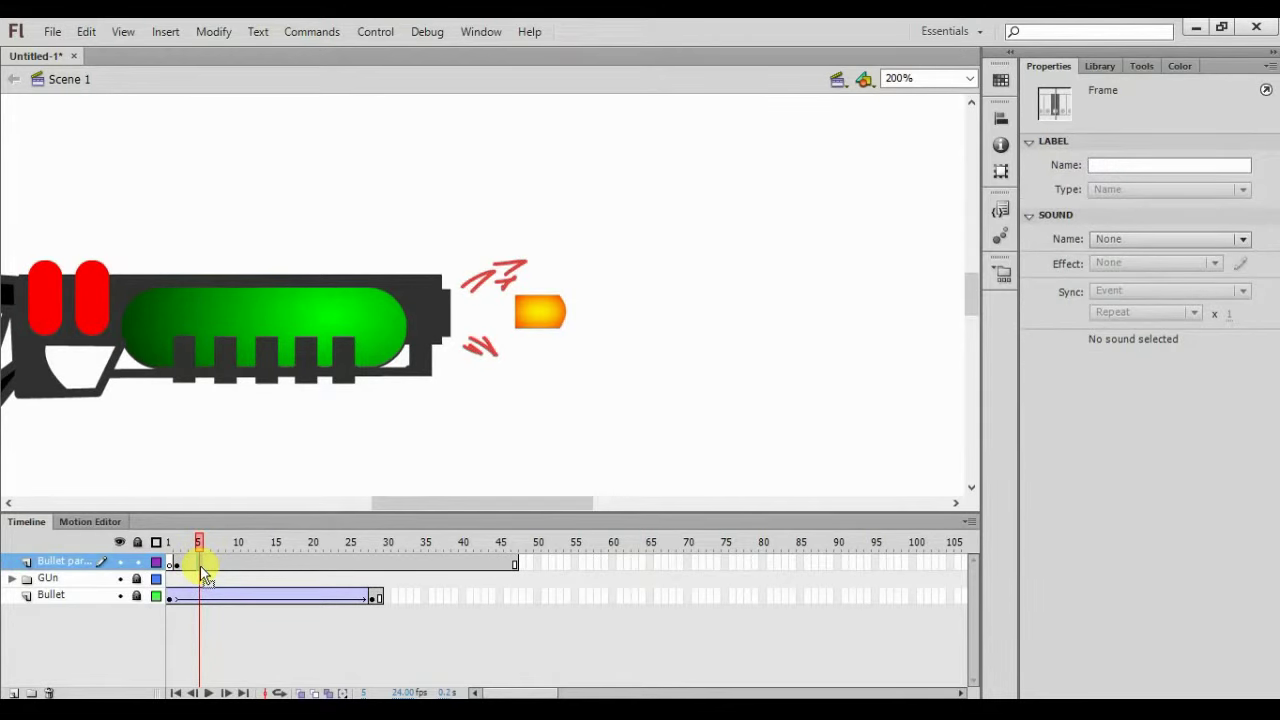
key(F7)
Create a classic tween on the red spark lines between frames 2 and 5, and return to frame 1
click(170, 548)
mouse_move(172, 553)
mouse_down()
mouse_move(213, 551)
mouse_move(181, 561)
mouse_up()
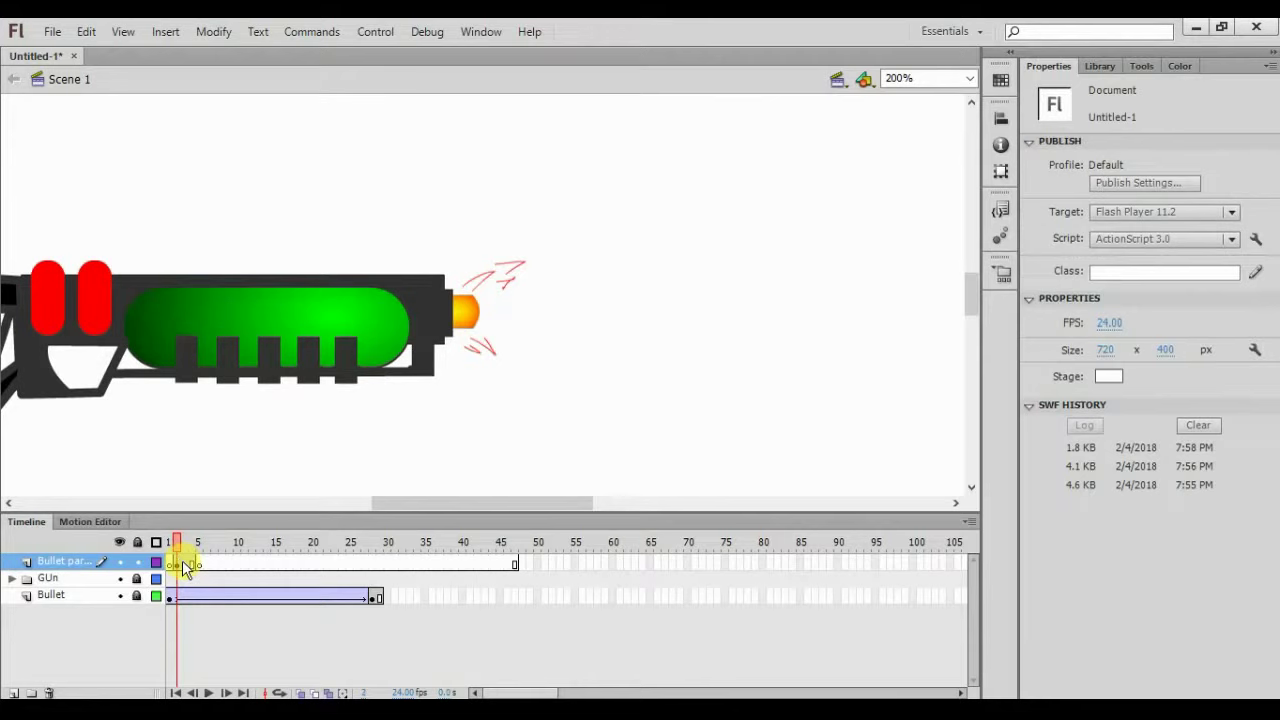
right_click(182, 560)
click(260, 127)
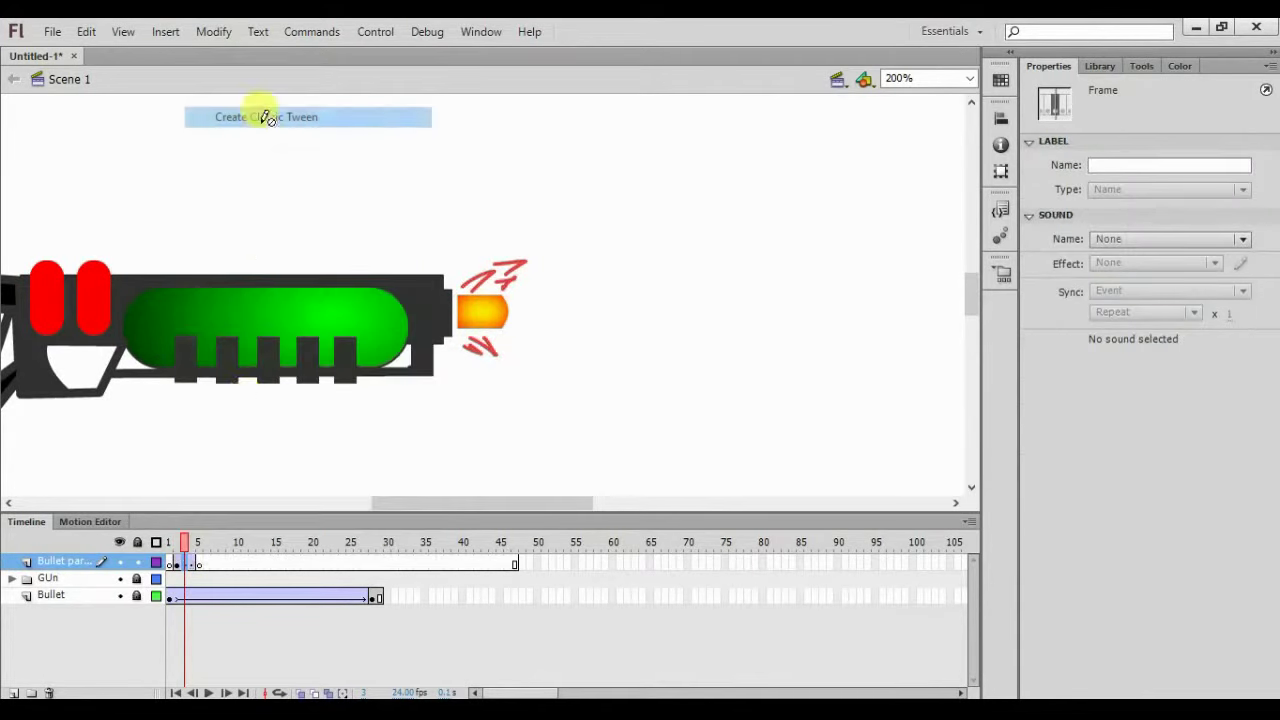
mouse_move(185, 547)
mouse_down()
mouse_move(168, 552)
mouse_move(213, 553)
mouse_move(169, 556)
mouse_up()
click(170, 561)
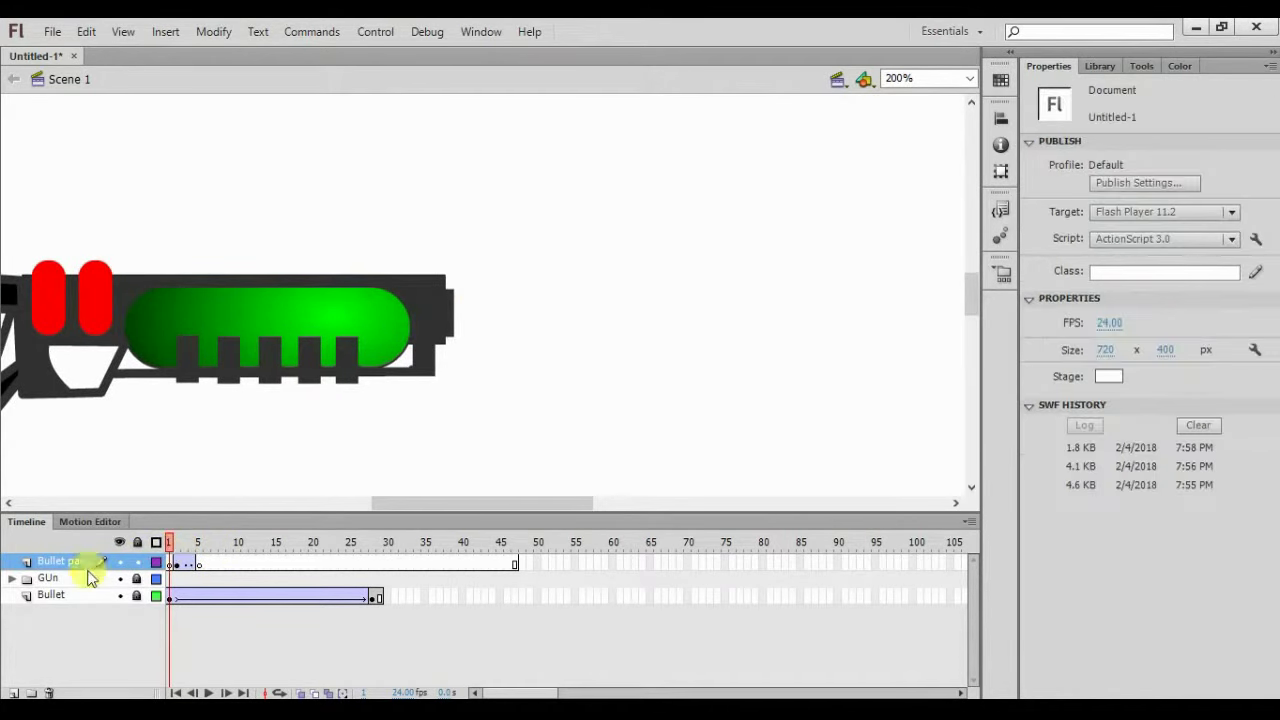
Add a new layer above the bullet particles layer and name it "Bullet particles 2"
click(15, 691)
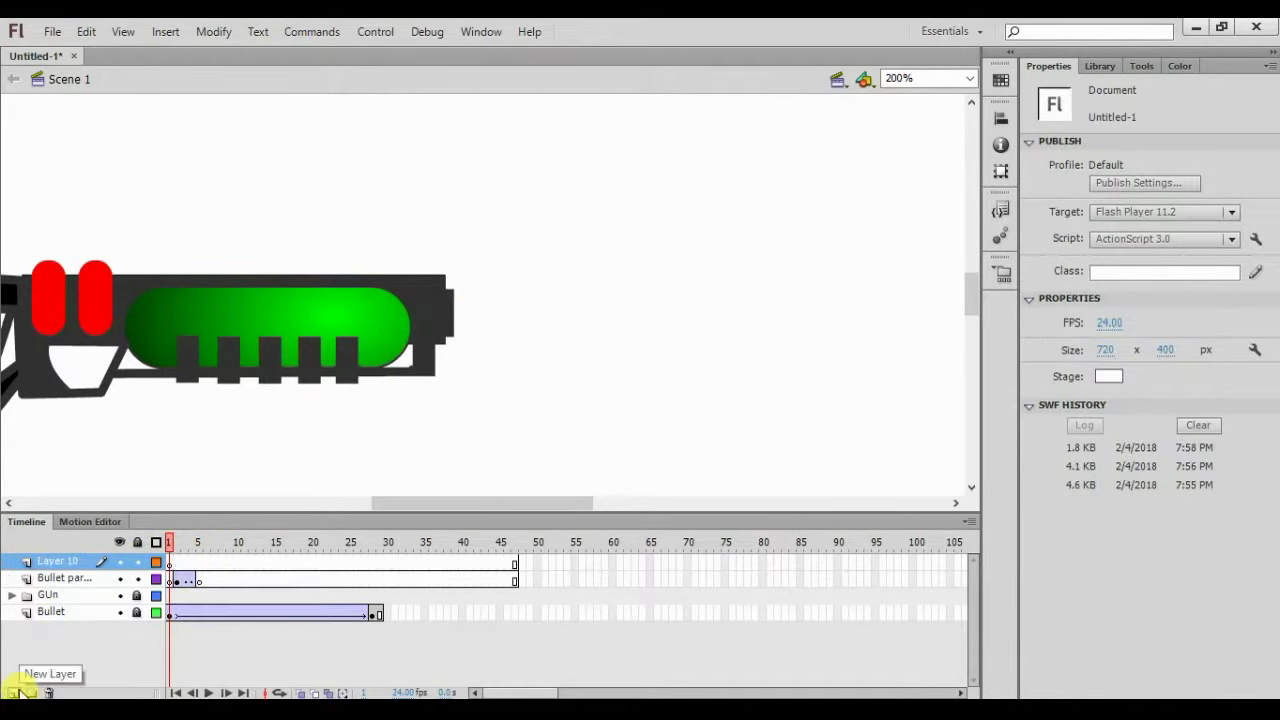
double_click(61, 563)
text(B)
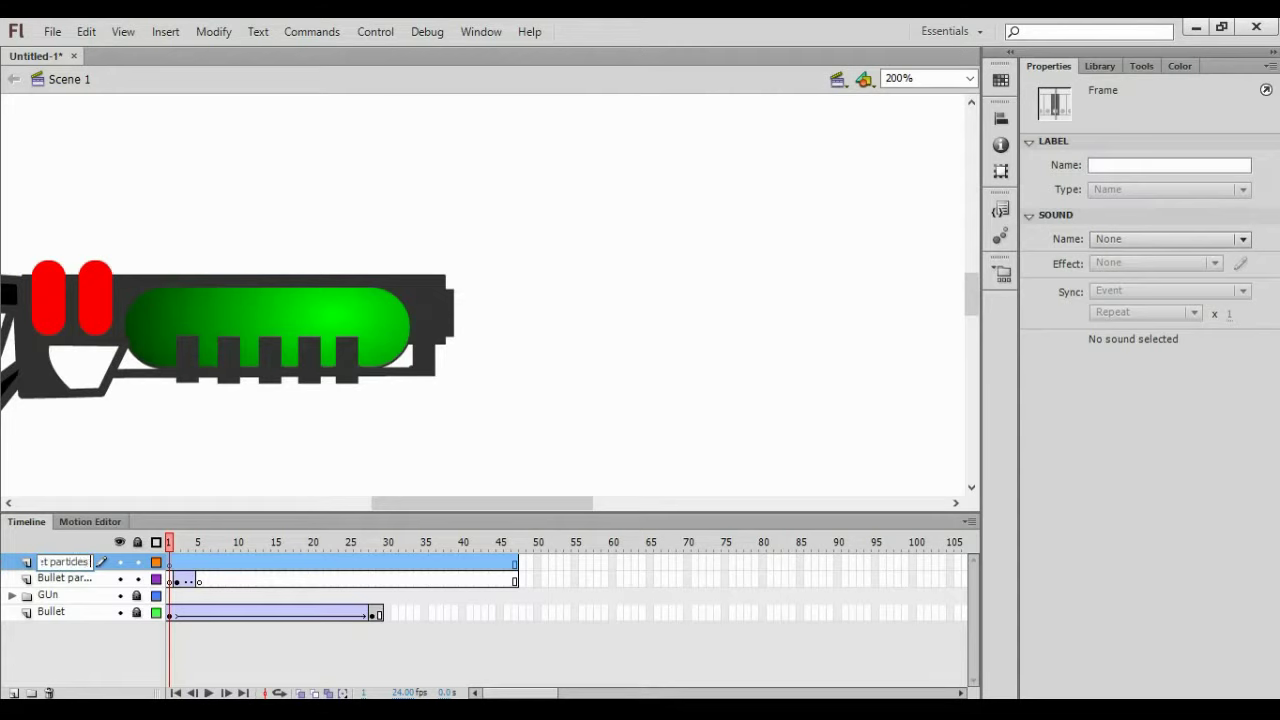
text(ullet particles 2)
key(Return)
Insert a blank keyframe at frame 5 of the Bullet particles 2 layer and check the bullet's motion up to that frame
click(175, 565)
click(177, 566)
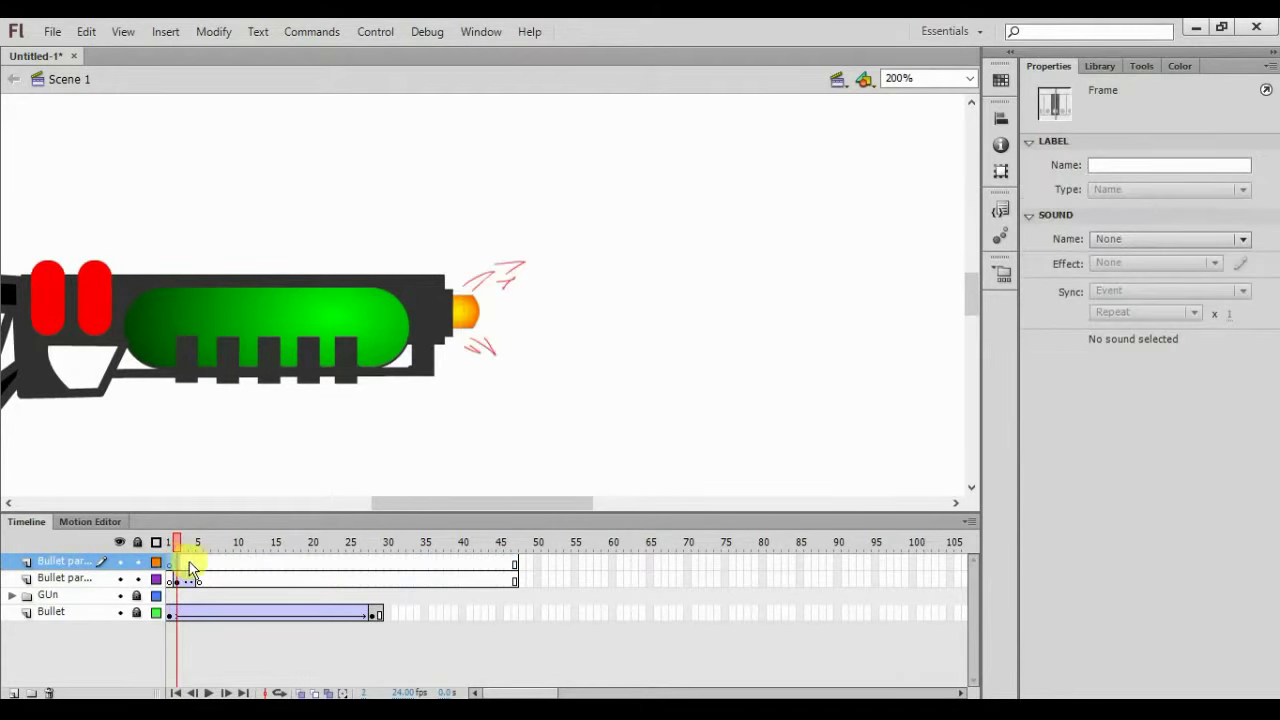
click(202, 566)
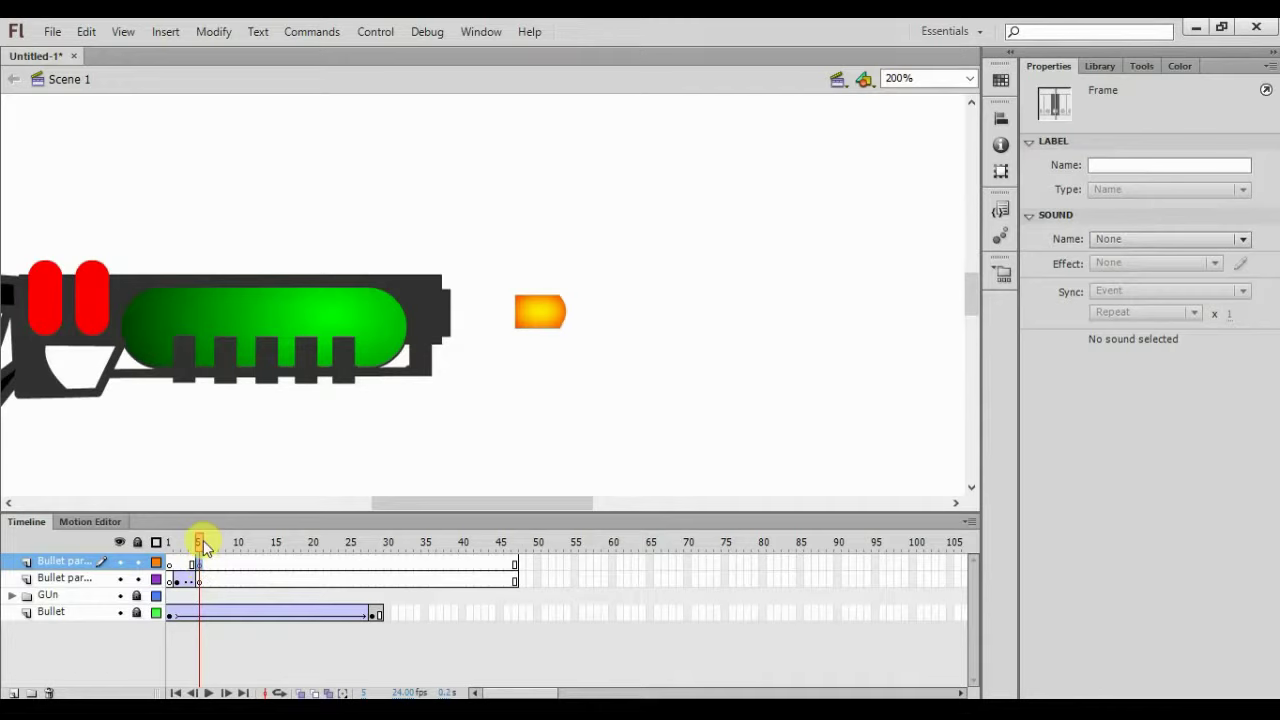
click(188, 541)
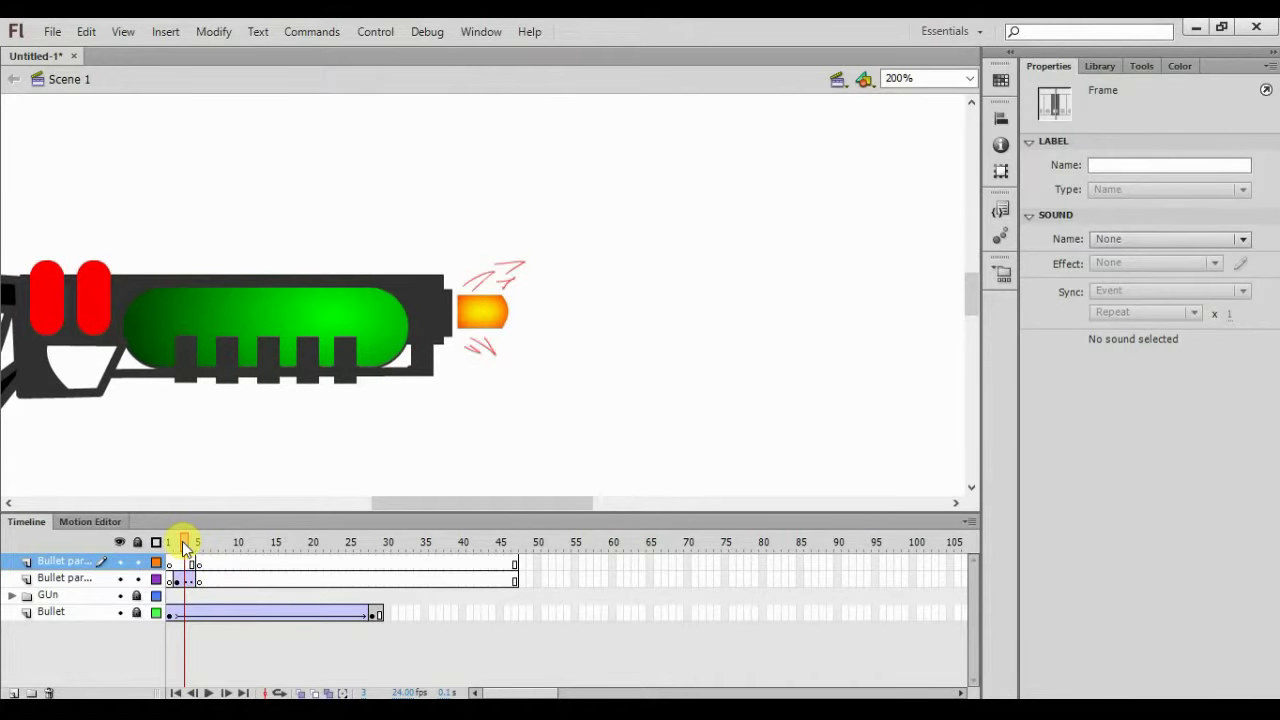
drag(183, 545, 178, 545)
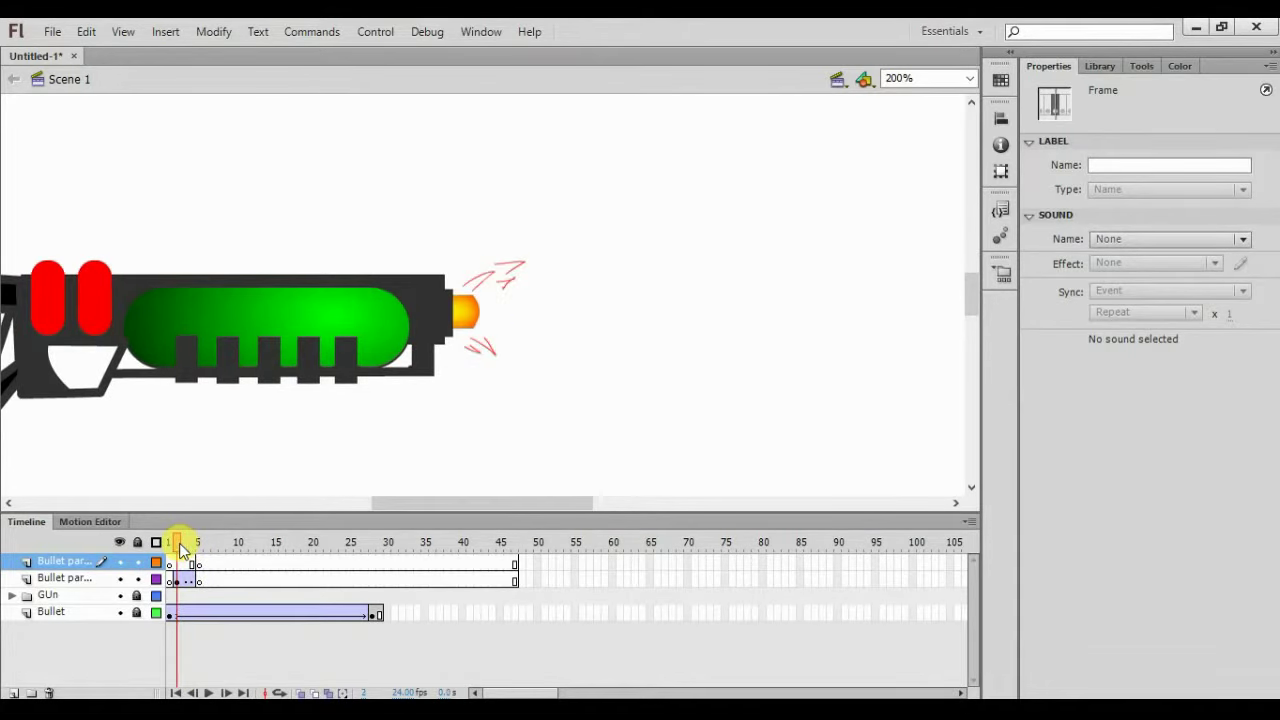
drag(180, 548, 200, 548)
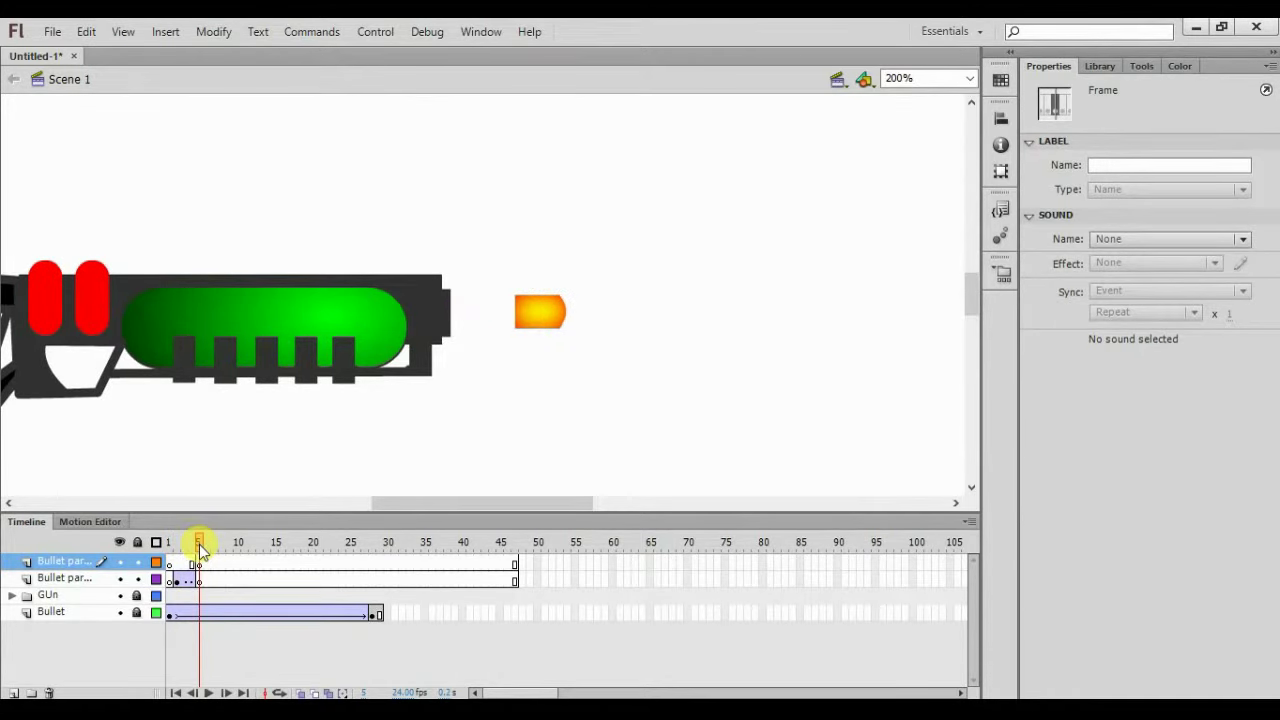
click(199, 544)
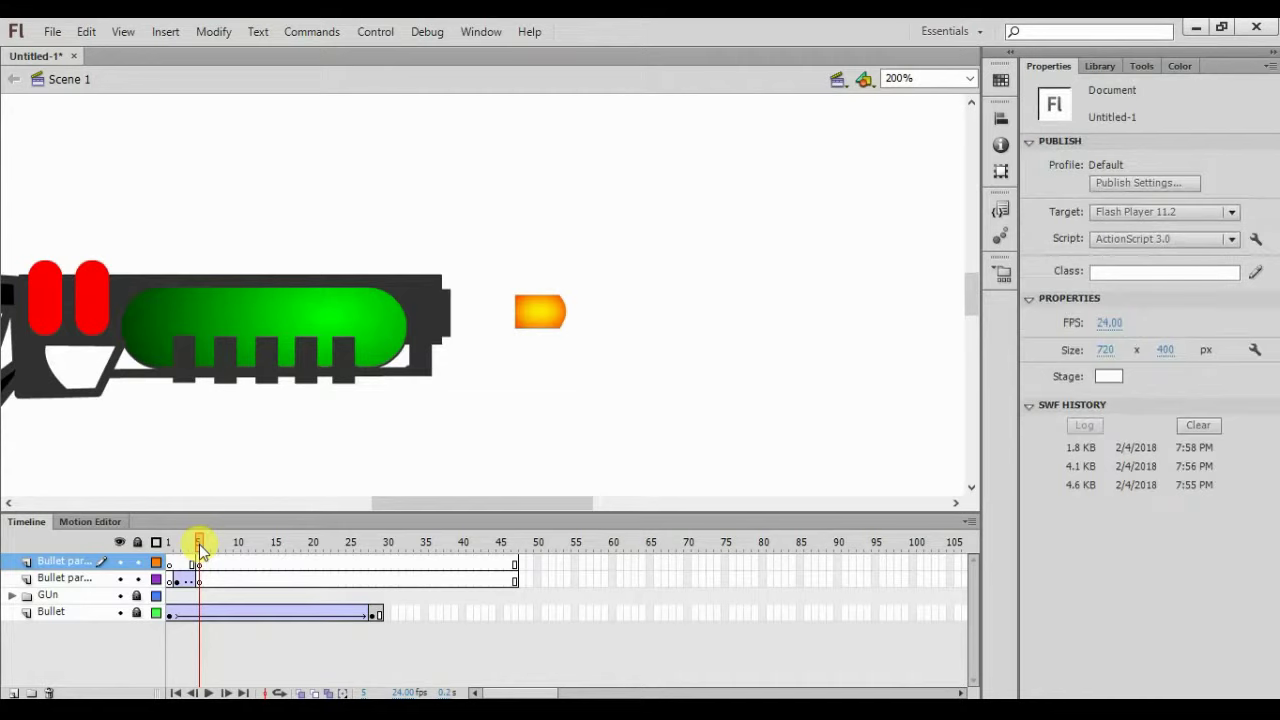
Set the Pencil tool's stroke colour to light grey
click(1143, 67)
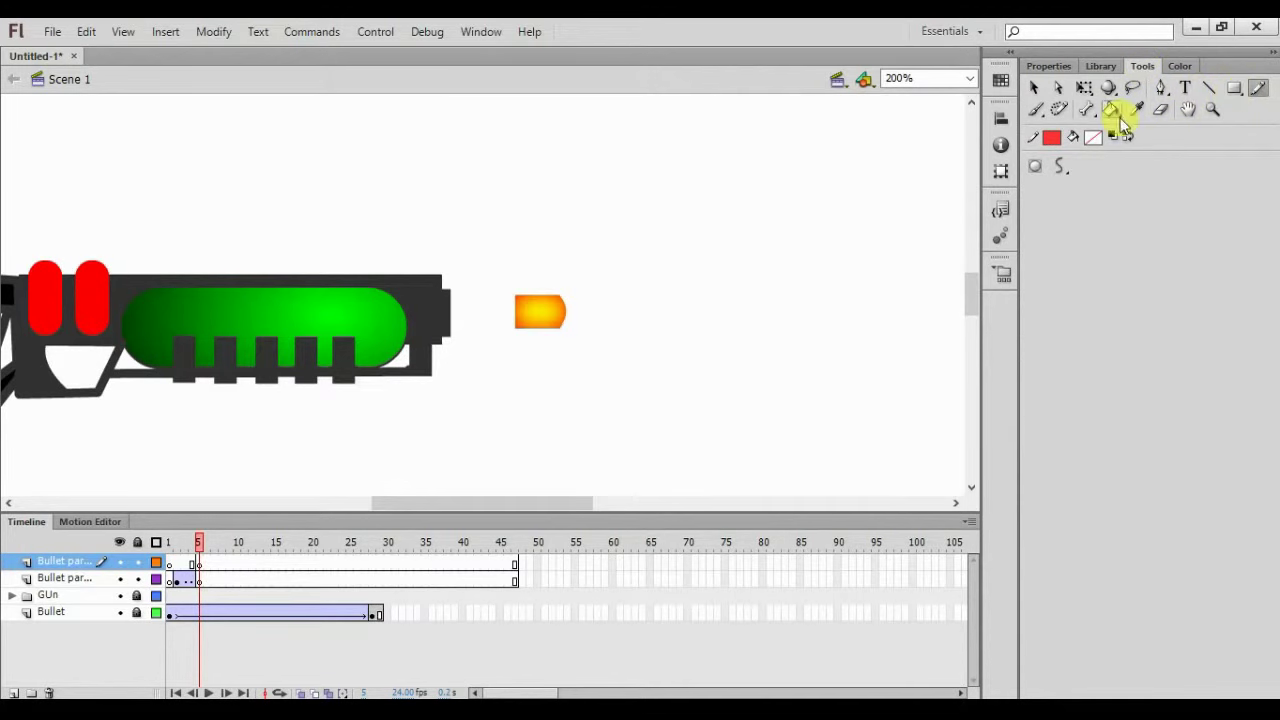
click(1051, 137)
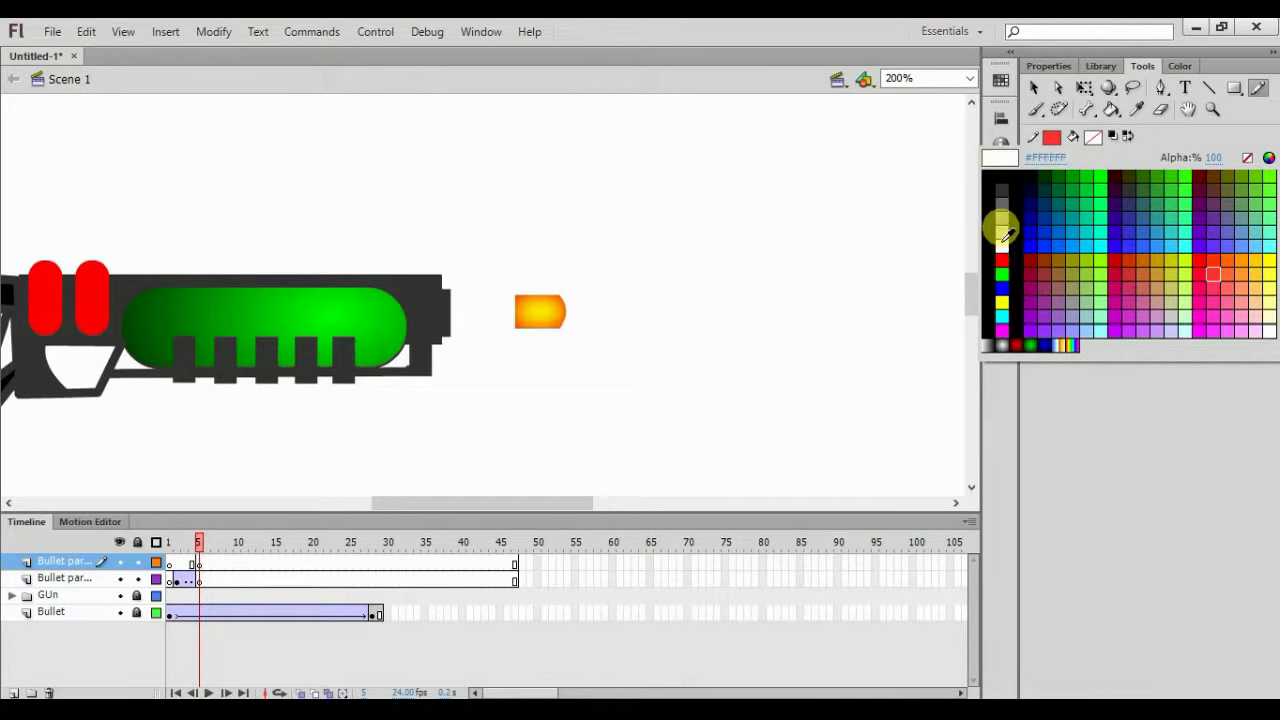
click(1001, 242)
click(1051, 138)
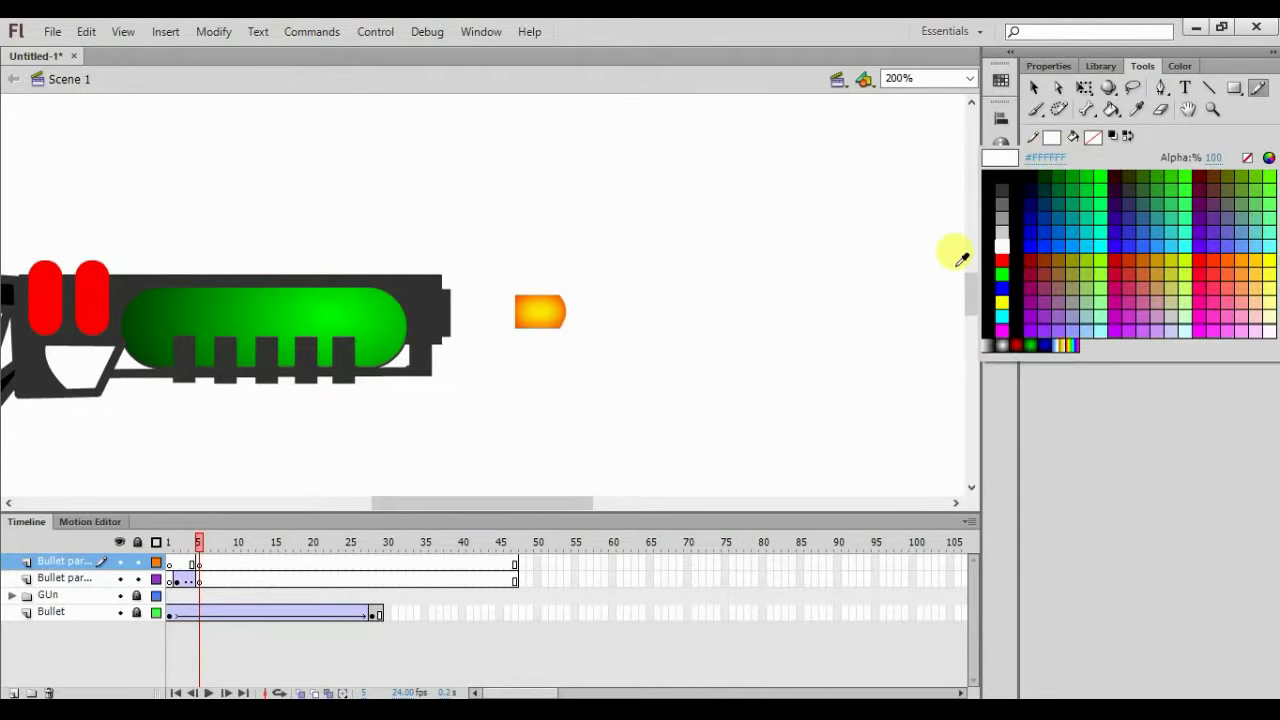
click(1001, 230)
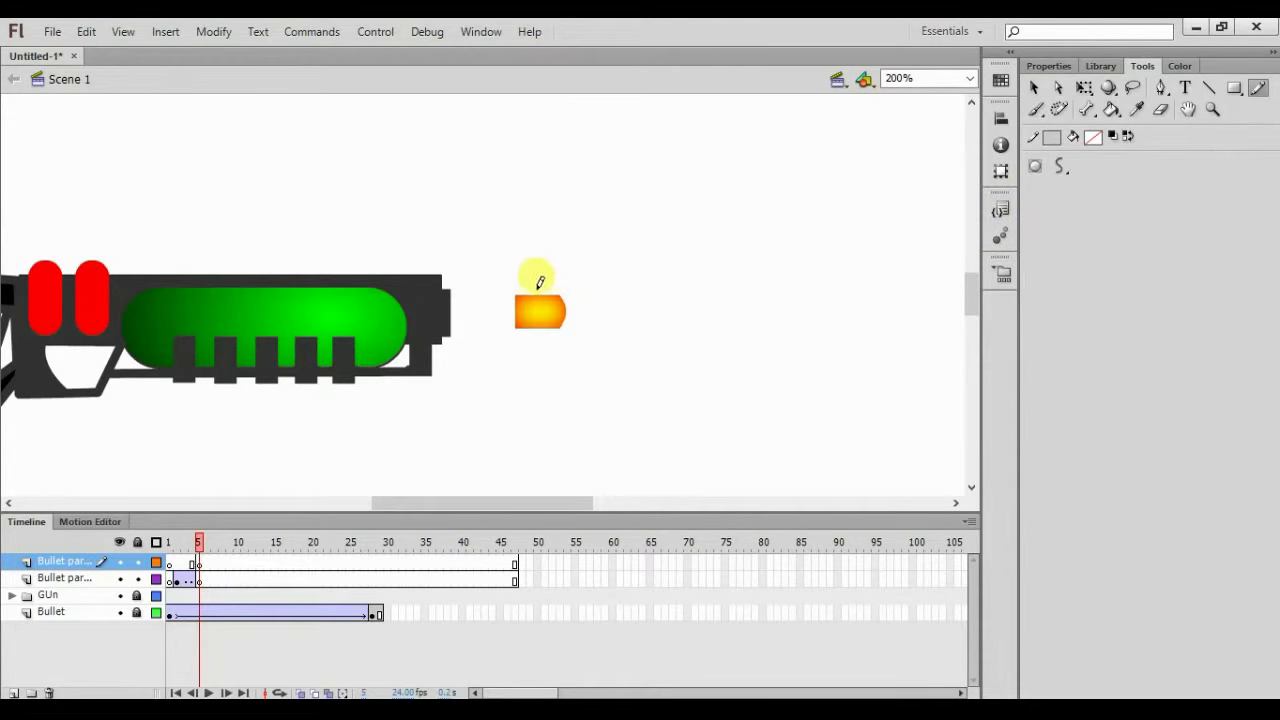
Draw a thin crescent outline around the bullet's nose at frame 5 and fill it with light grey
drag(569, 297, 546, 348)
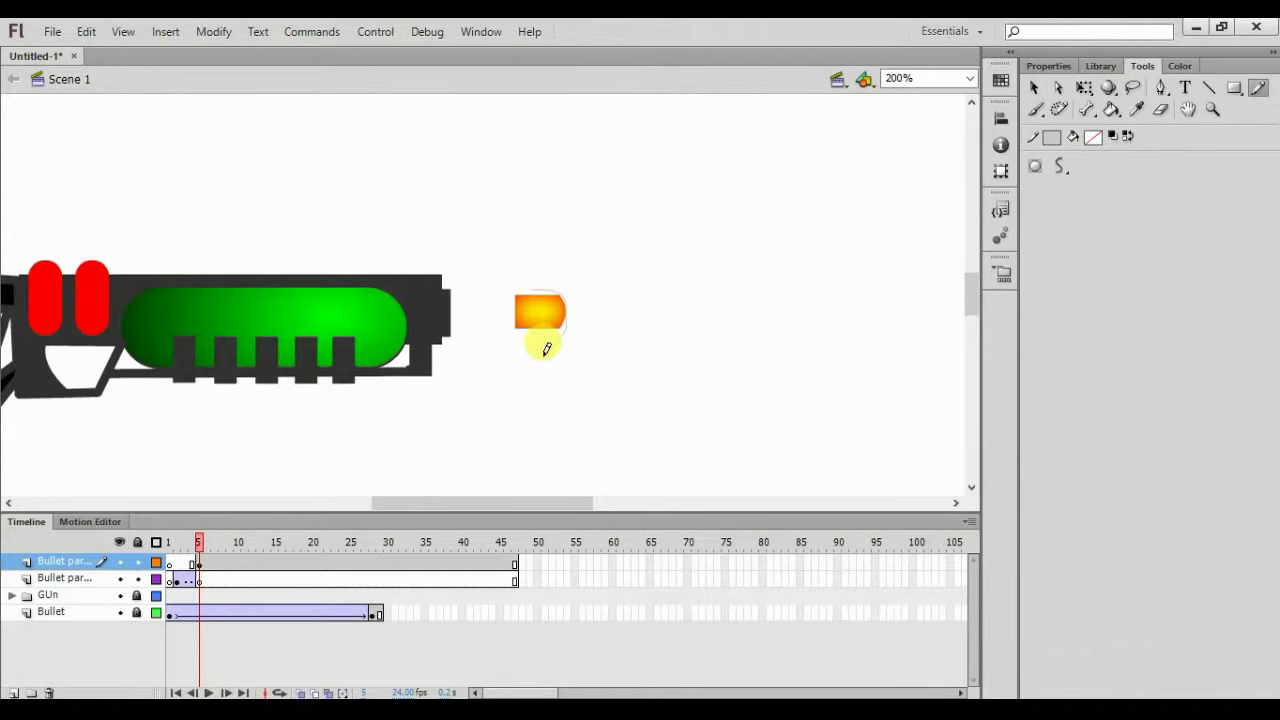
key(ctrl+z)
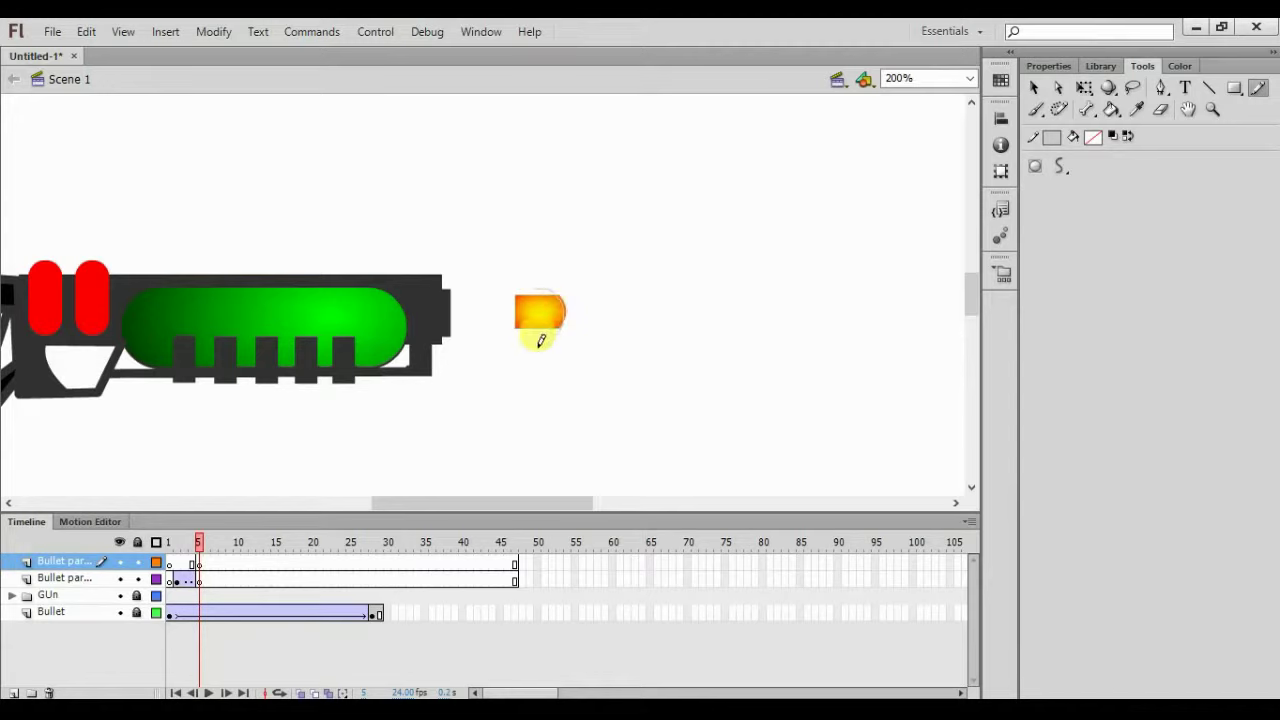
mouse_move(554, 338)
mouse_down()
mouse_move(574, 297)
mouse_move(534, 277)
mouse_up()
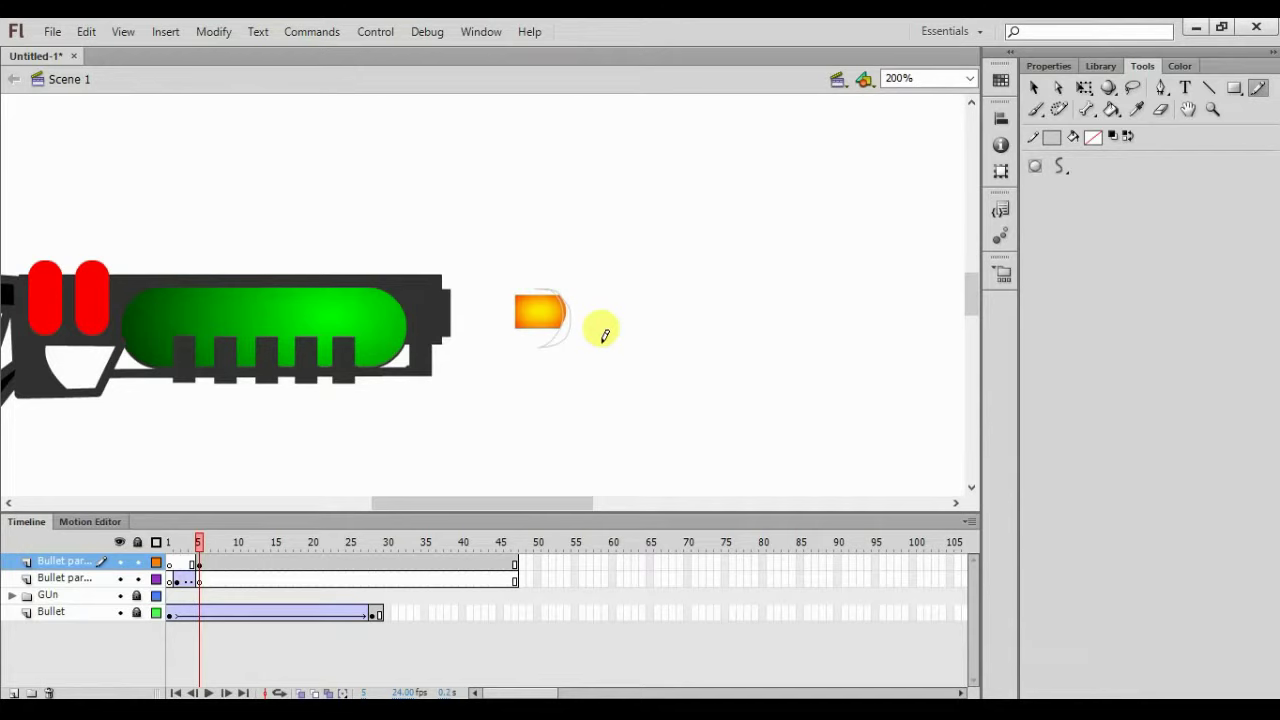
click(1094, 136)
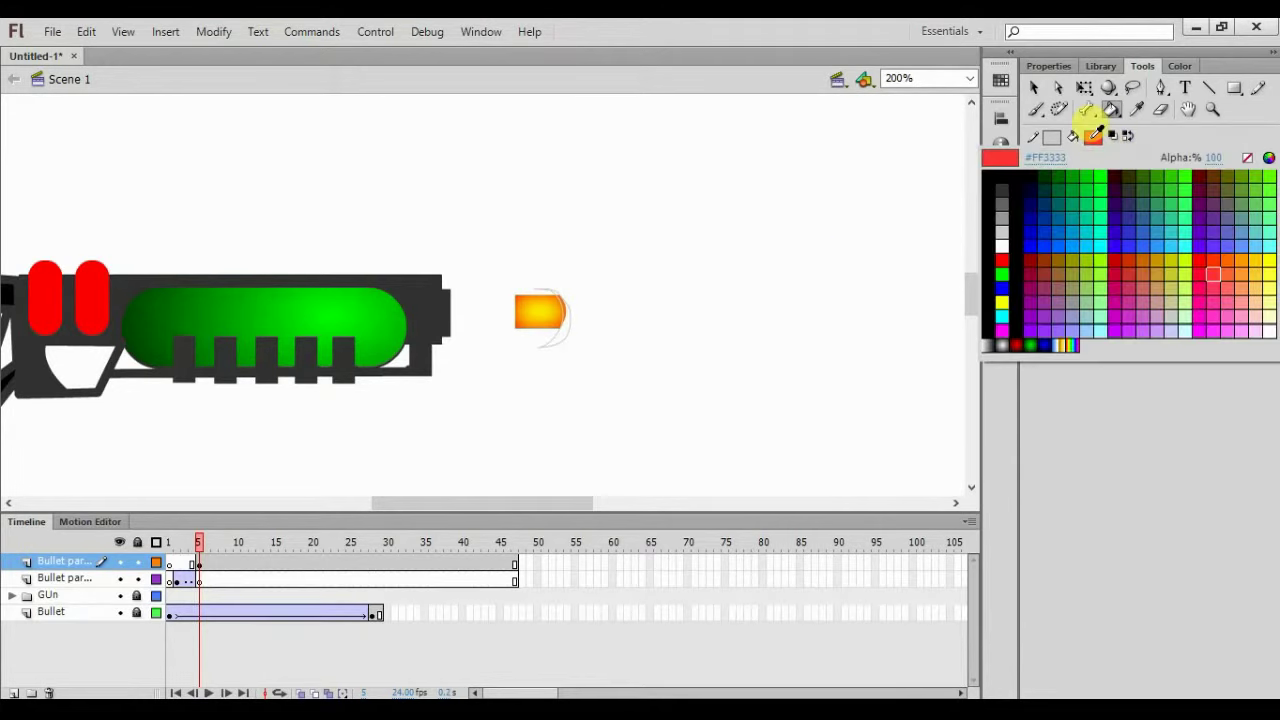
click(620, 297)
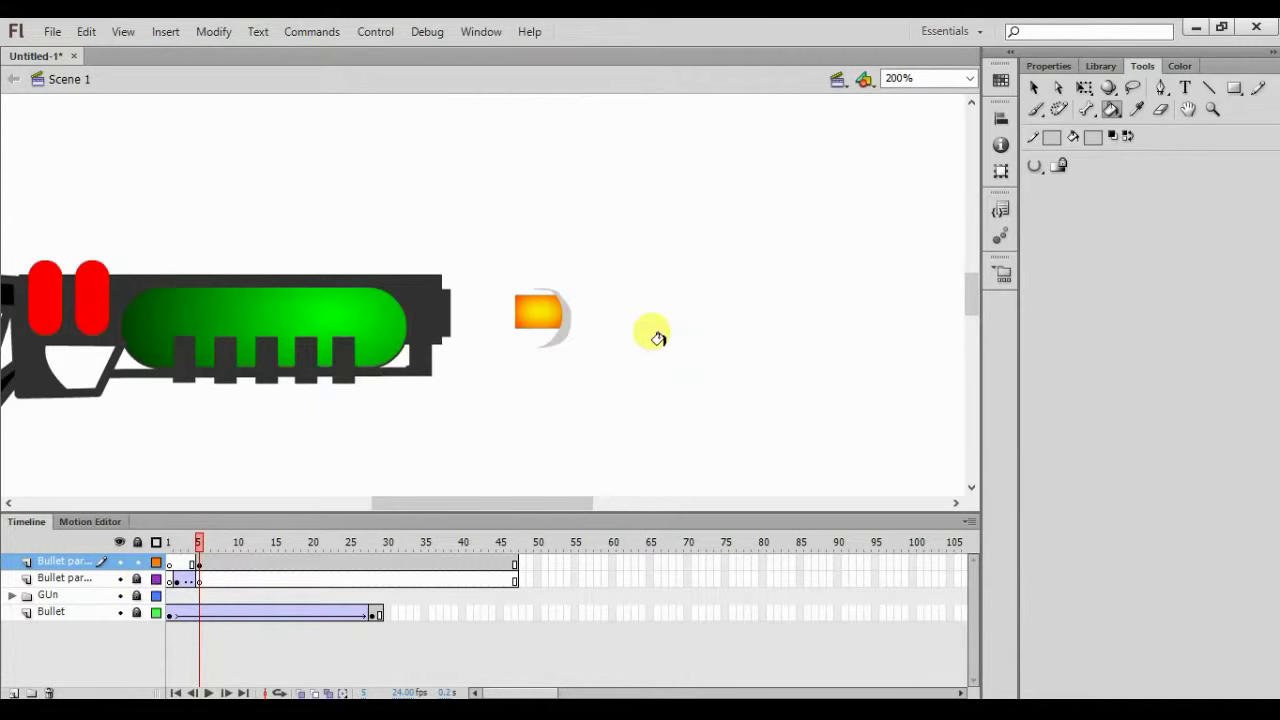
Select the grey crescent and nudge it up and forward so it sits centred just ahead of the bullet's nose
key(v)
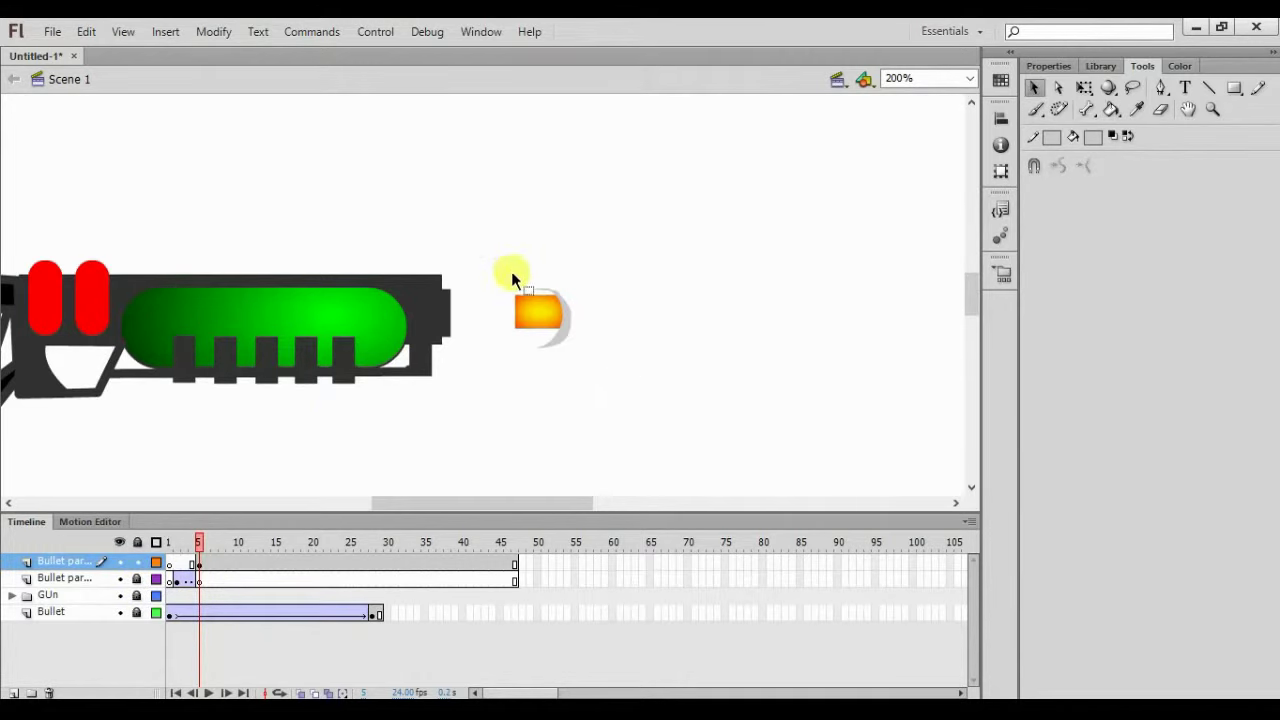
drag(511, 277, 615, 396)
key(Up)
key(Up)
key(Up)
key(Up)
key(Right)
key(Right)
key(Right)
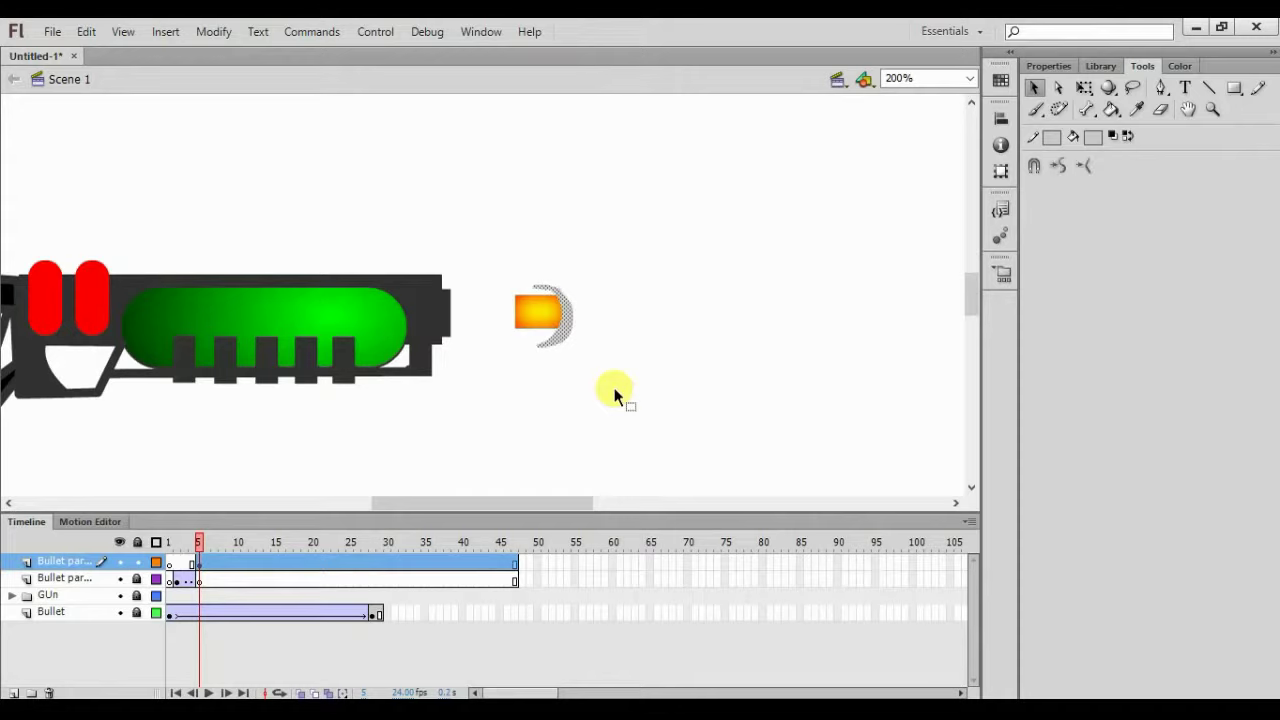
key(Right)
key(Right)
key(Right)
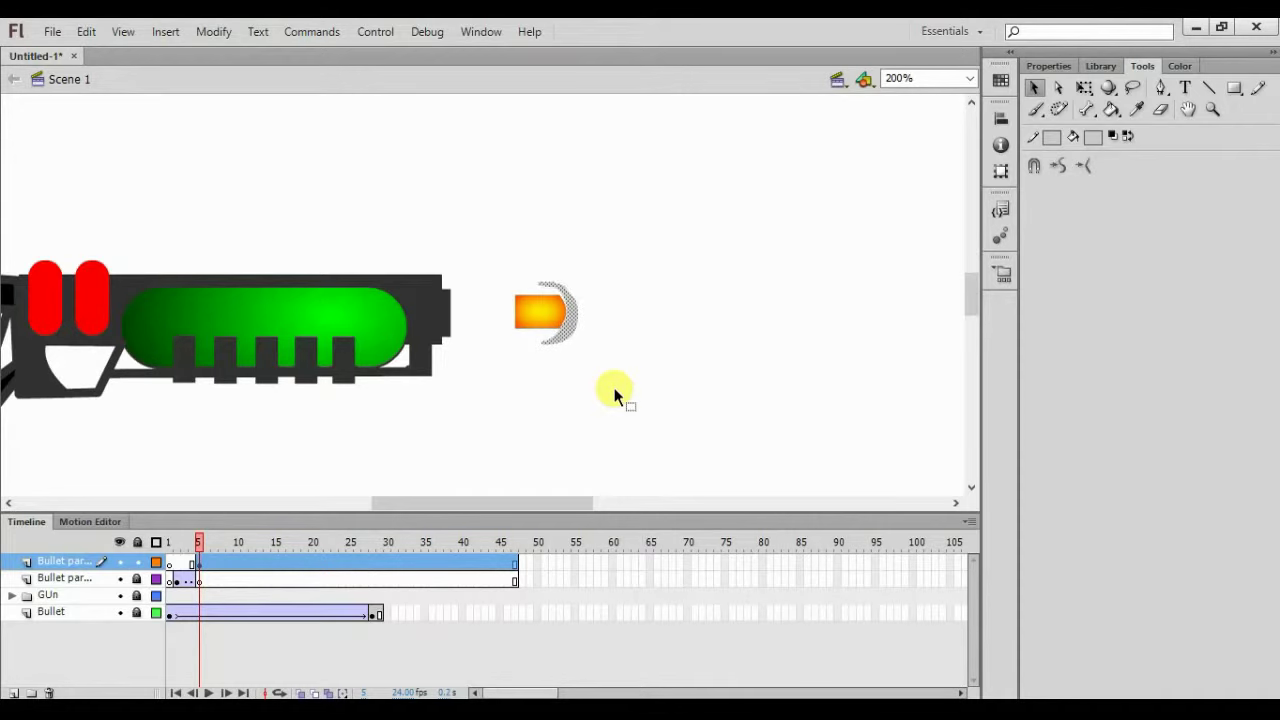
Reshape the upper end of the grey crescent by pulling it backward, and advance to frame 6
click(557, 259)
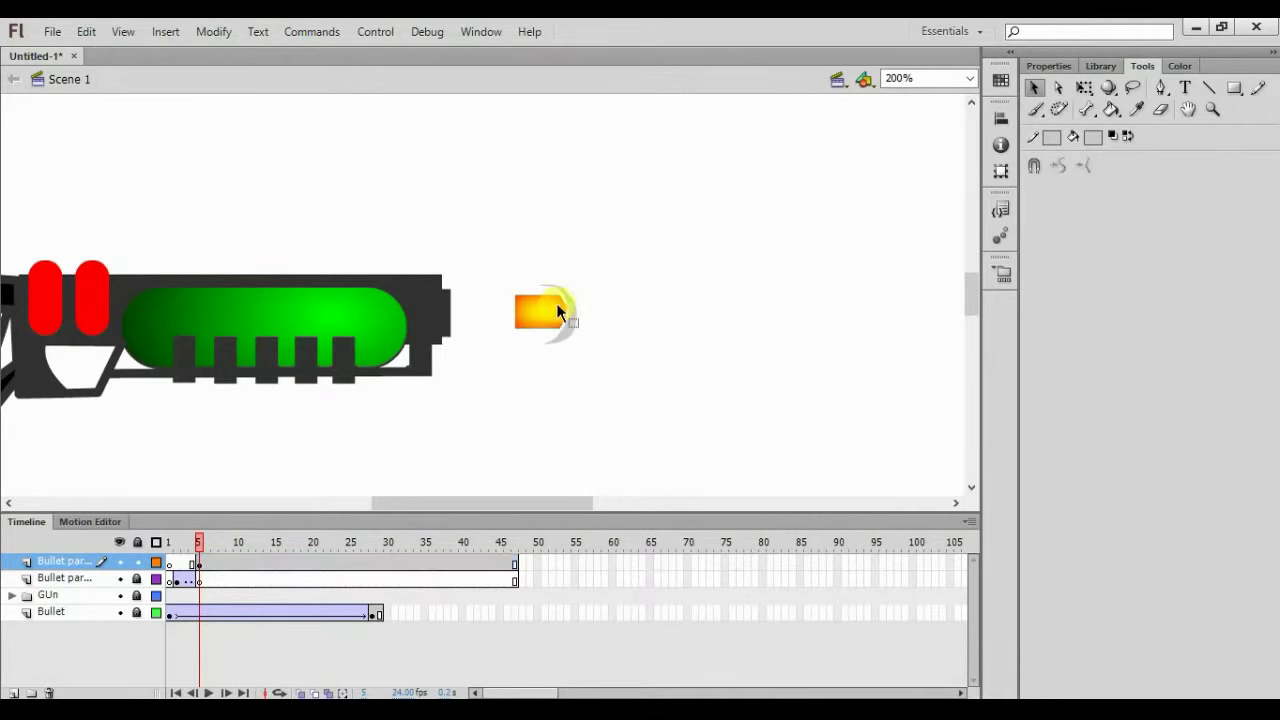
mouse_move(561, 294)
mouse_down()
mouse_move(541, 285)
mouse_move(551, 288)
mouse_up()
mouse_move(195, 544)
mouse_down()
mouse_move(183, 544)
mouse_move(207, 548)
mouse_up()
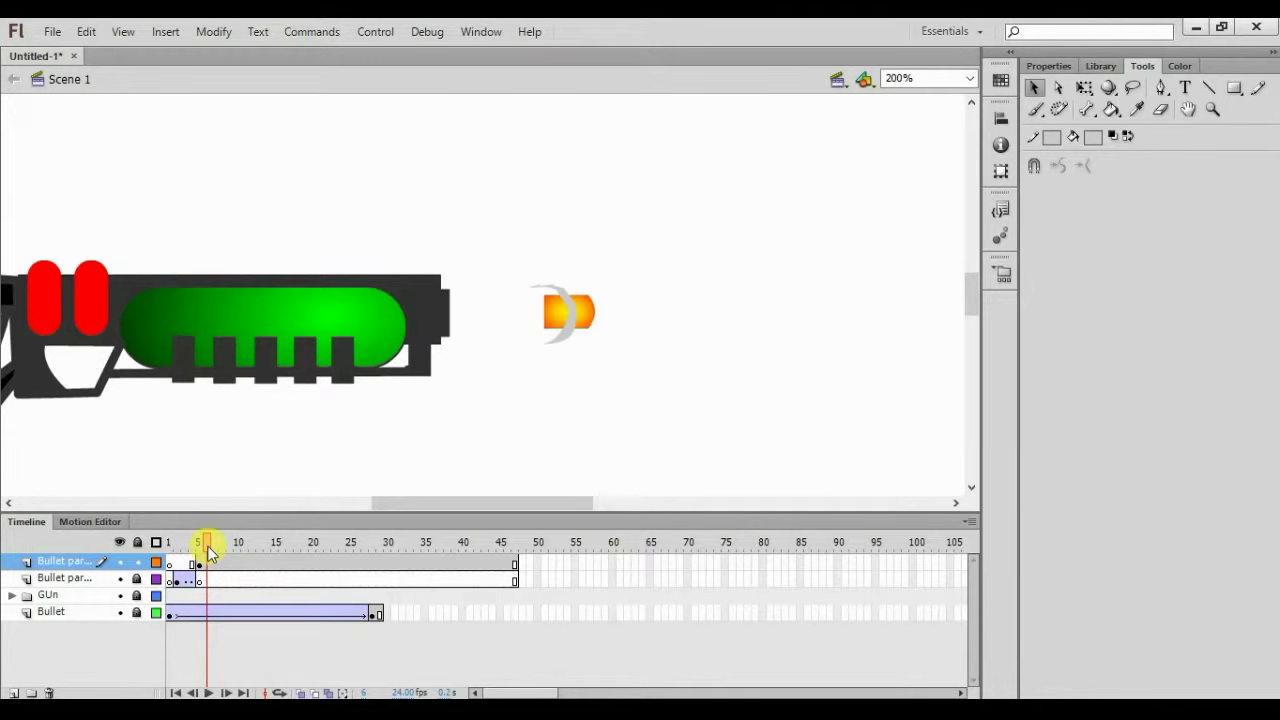
Insert a keyframe at frame 28 on the grey crescent's layer
drag(206, 545, 376, 563)
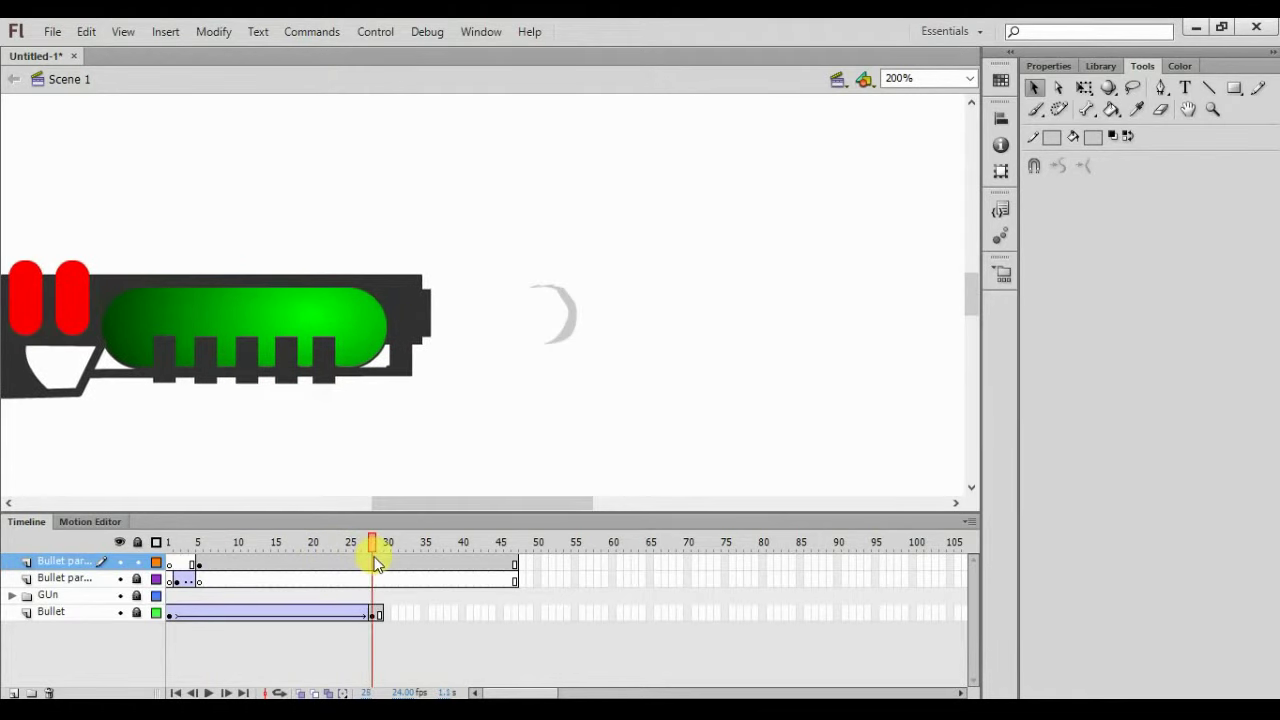
click(377, 566)
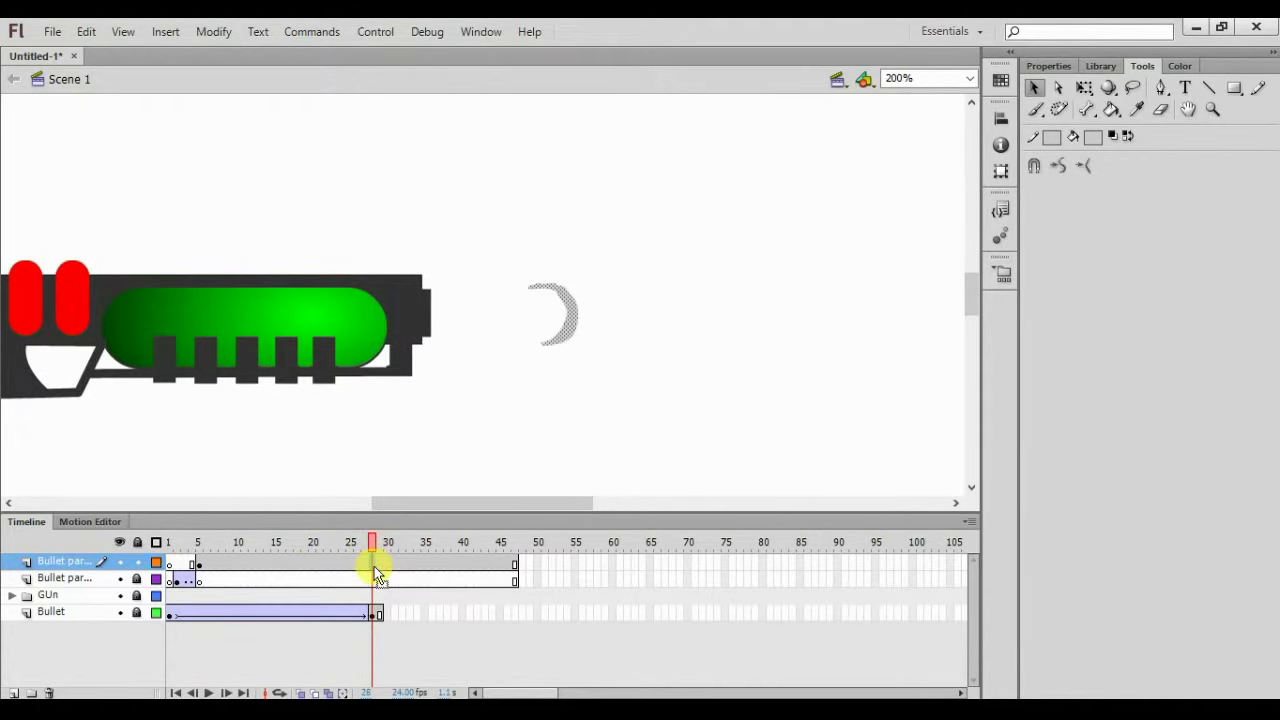
key(F6)
key(ctrl+minus)
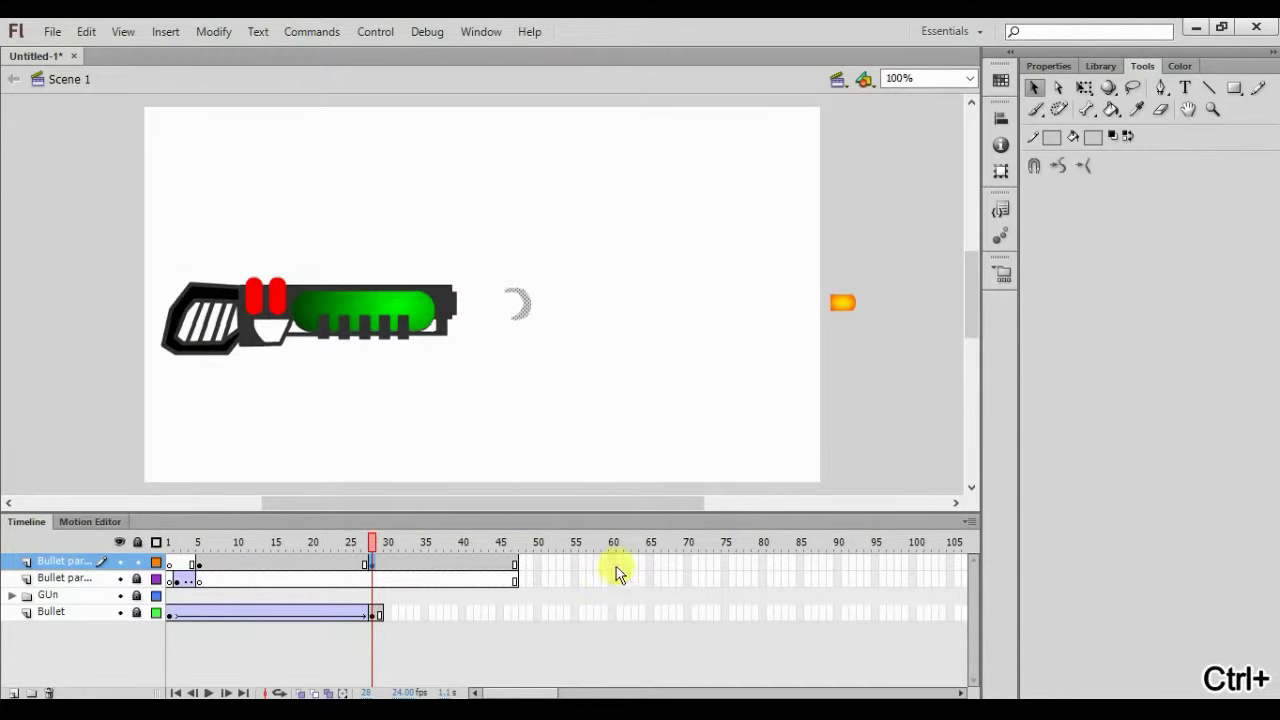
Move the grey crescent forward around the bullet's nose at frame 6 and insert a keyframe there
drag(369, 543, 210, 572)
click(547, 323)
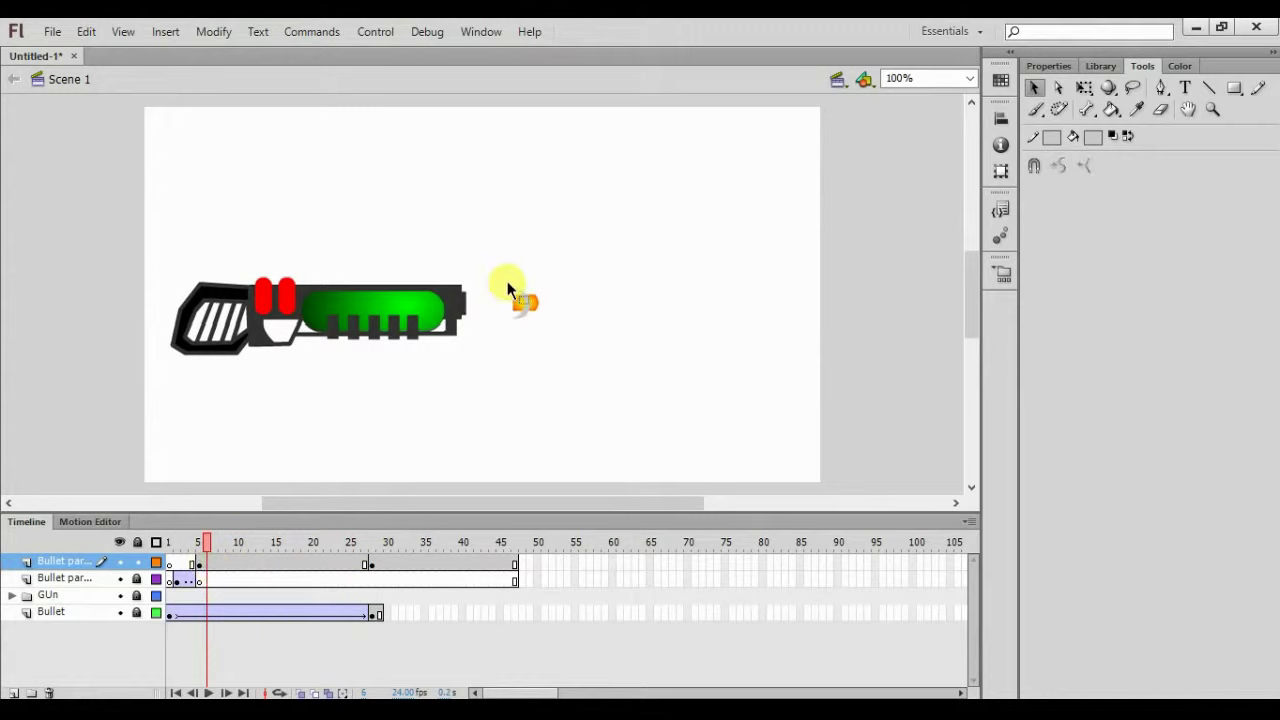
drag(507, 281, 543, 327)
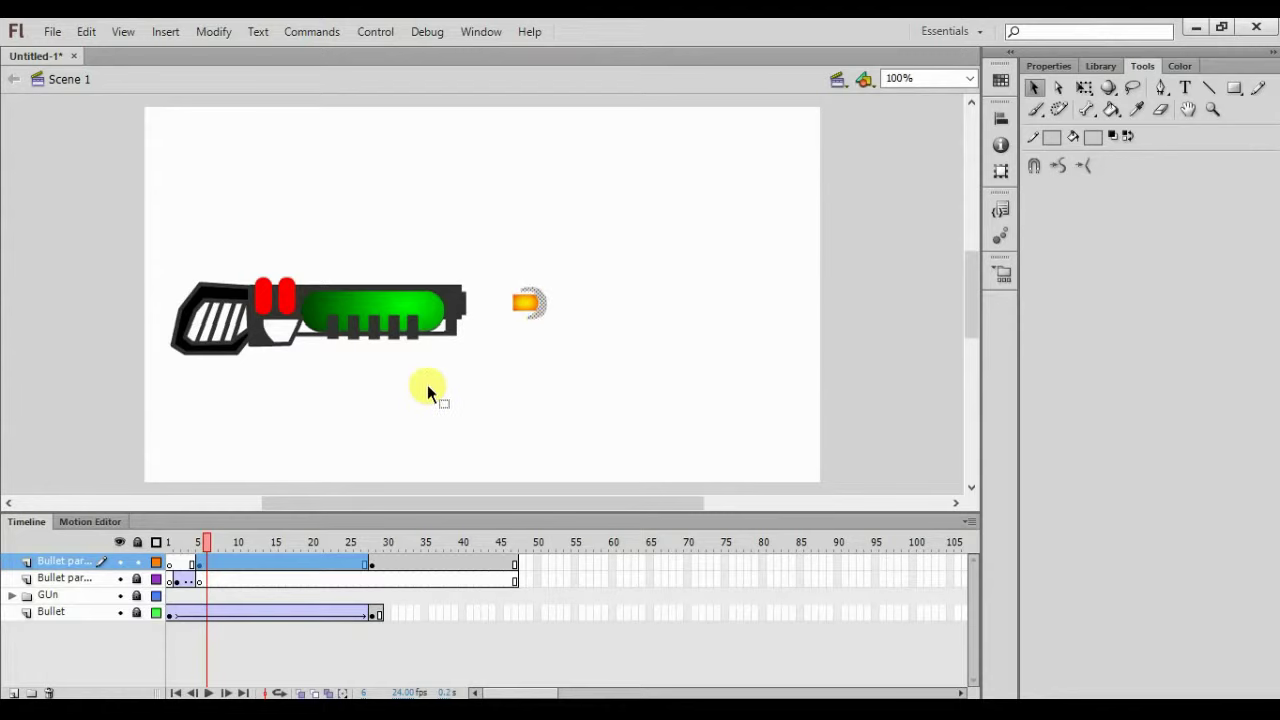
click(207, 564)
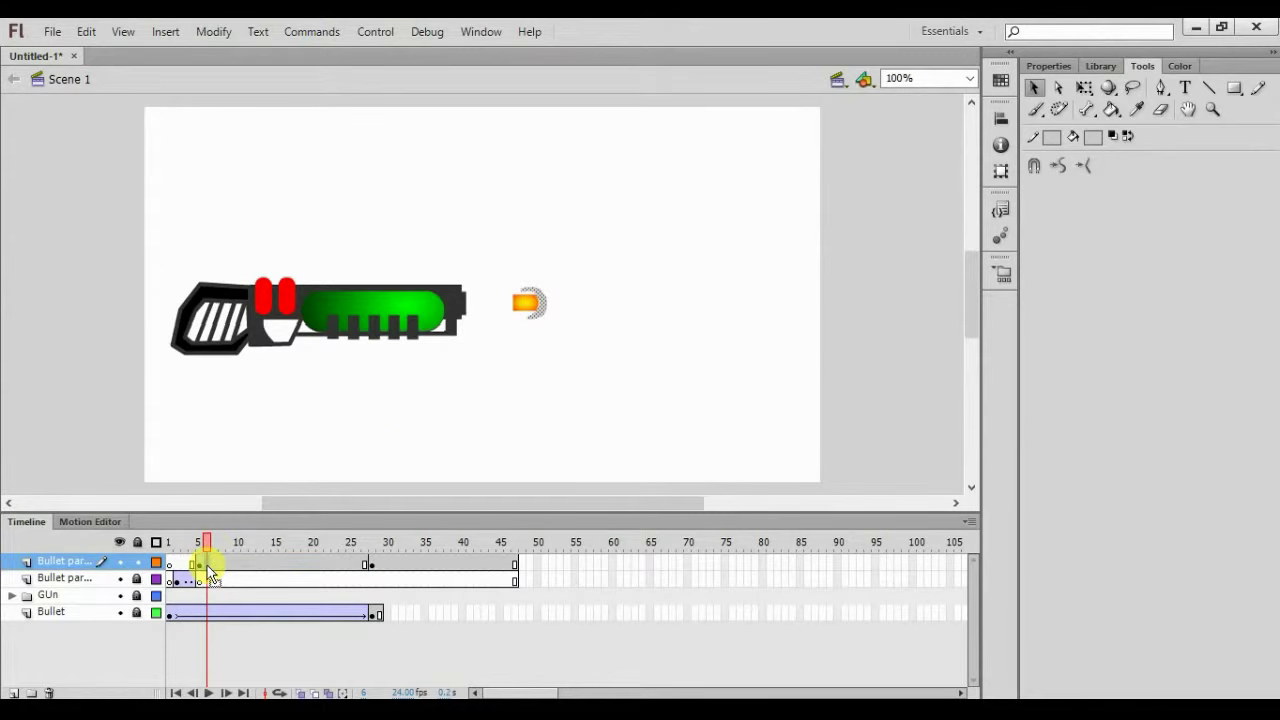
click(205, 544)
At frame 7, select the grey crescent and nudge it forward to sit around the bullet's nose
click(213, 545)
drag(500, 297, 581, 341)
key(Right)
key(Right)
key(Right)
key(Right)
key(Right)
key(Right)
key(Right)
key(Right)
key(Right)
key(Right)
key(Right)
key(Right)
key(Right)
key(Right)
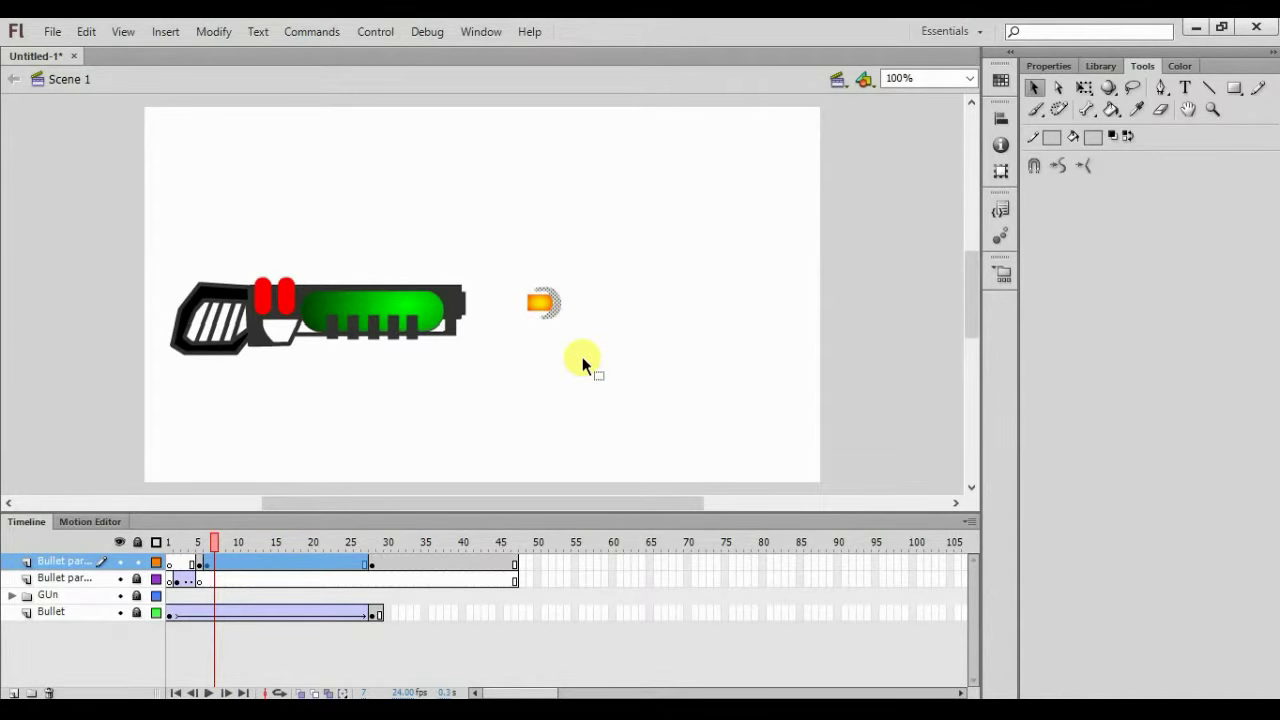
Reshape the crescent at frame 7 by pulling both tips backward and bending its inner edge in against the bullet's nose
key(ctrl+equal)
key(ctrl+equal)
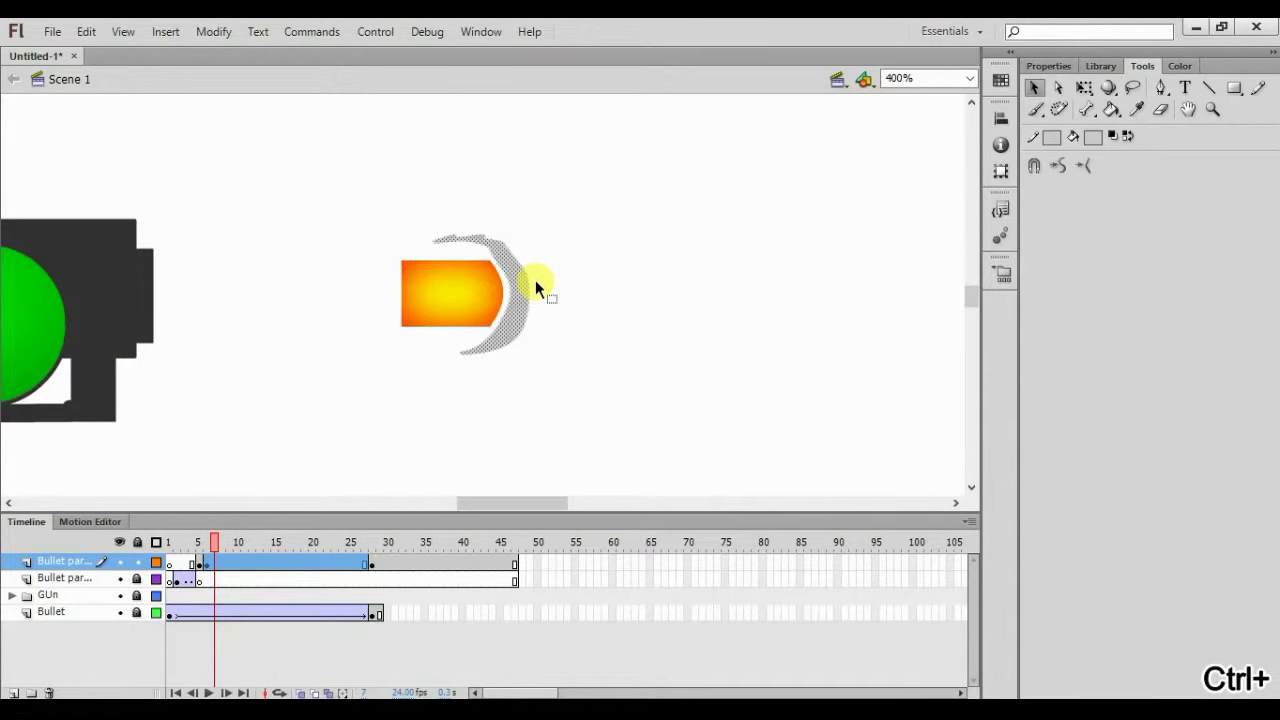
click(491, 249)
mouse_move(442, 240)
mouse_down()
mouse_move(429, 249)
mouse_move(456, 243)
mouse_move(422, 248)
mouse_move(438, 256)
mouse_up()
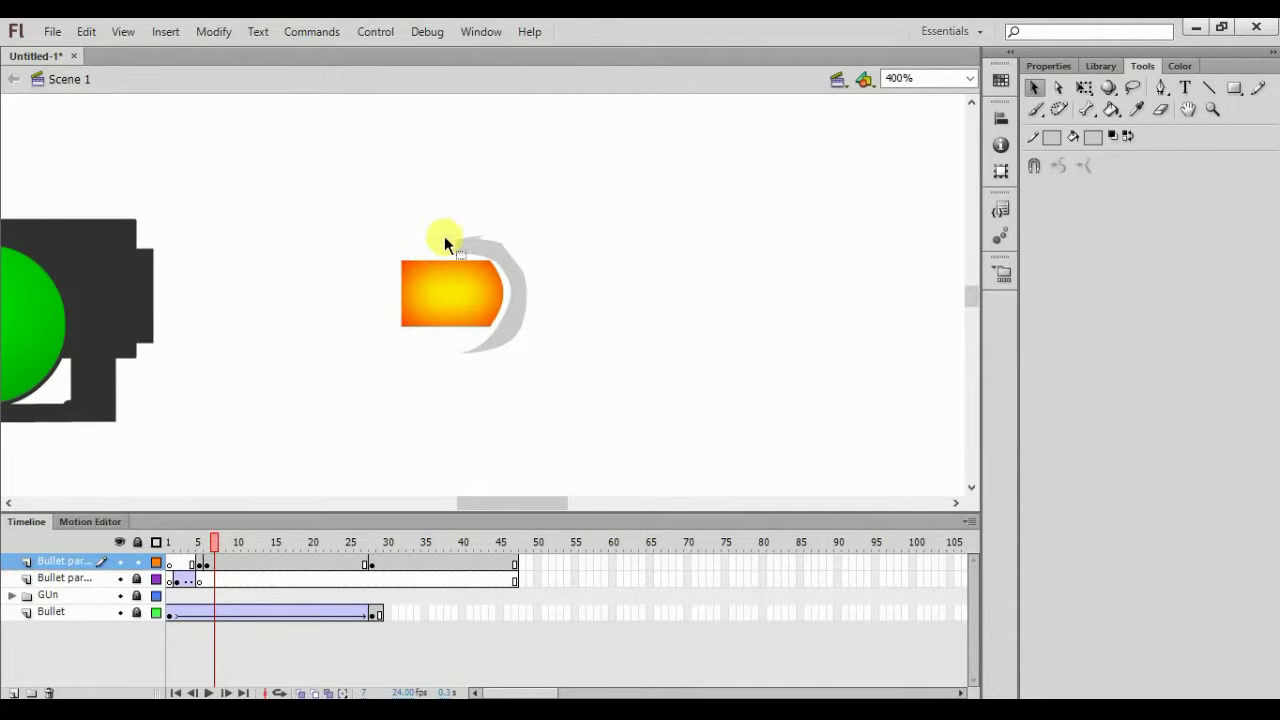
click(453, 243)
drag(446, 247, 432, 250)
mouse_move(513, 296)
mouse_down()
mouse_move(497, 266)
mouse_move(496, 315)
mouse_up()
drag(481, 255, 478, 256)
drag(483, 331, 519, 278)
click(506, 345)
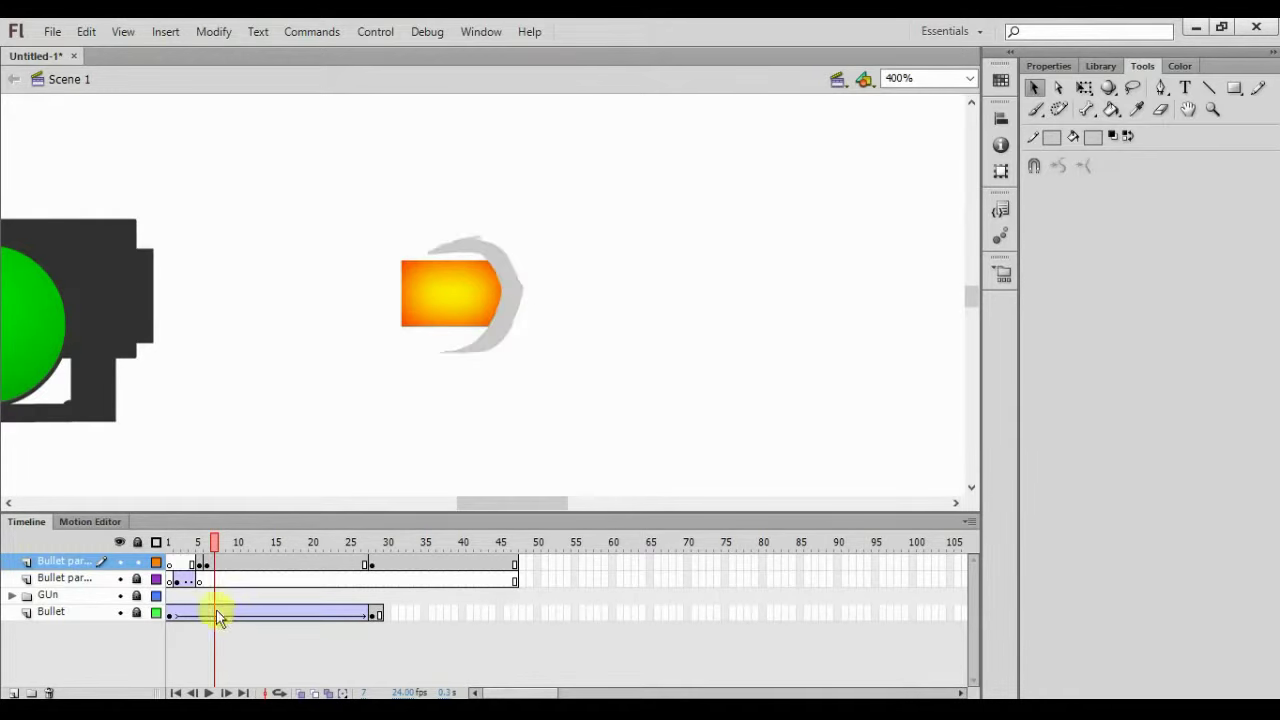
At frame 8, select the whole crescent and nudge it forward until it wraps the bullet's nose
click(221, 545)
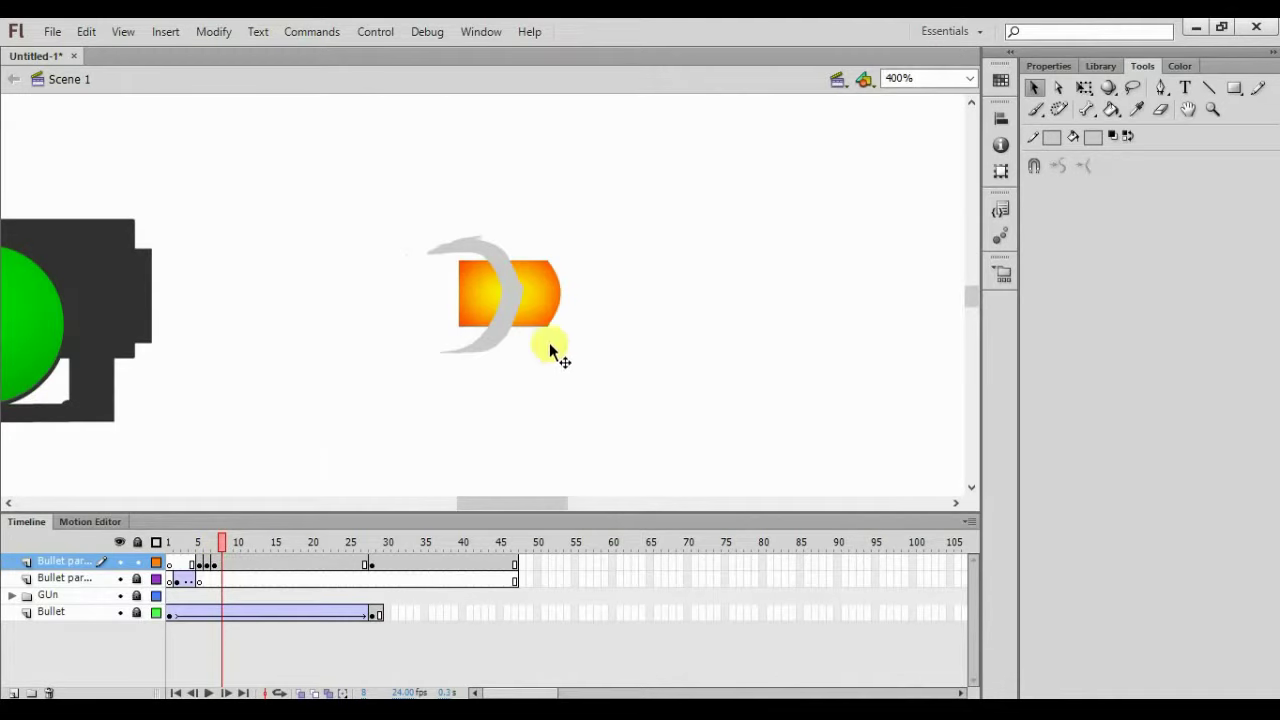
drag(549, 342, 644, 452)
key(ctrl+z)
mouse_move(379, 192)
mouse_down()
mouse_move(491, 299)
mouse_move(551, 384)
mouse_up()
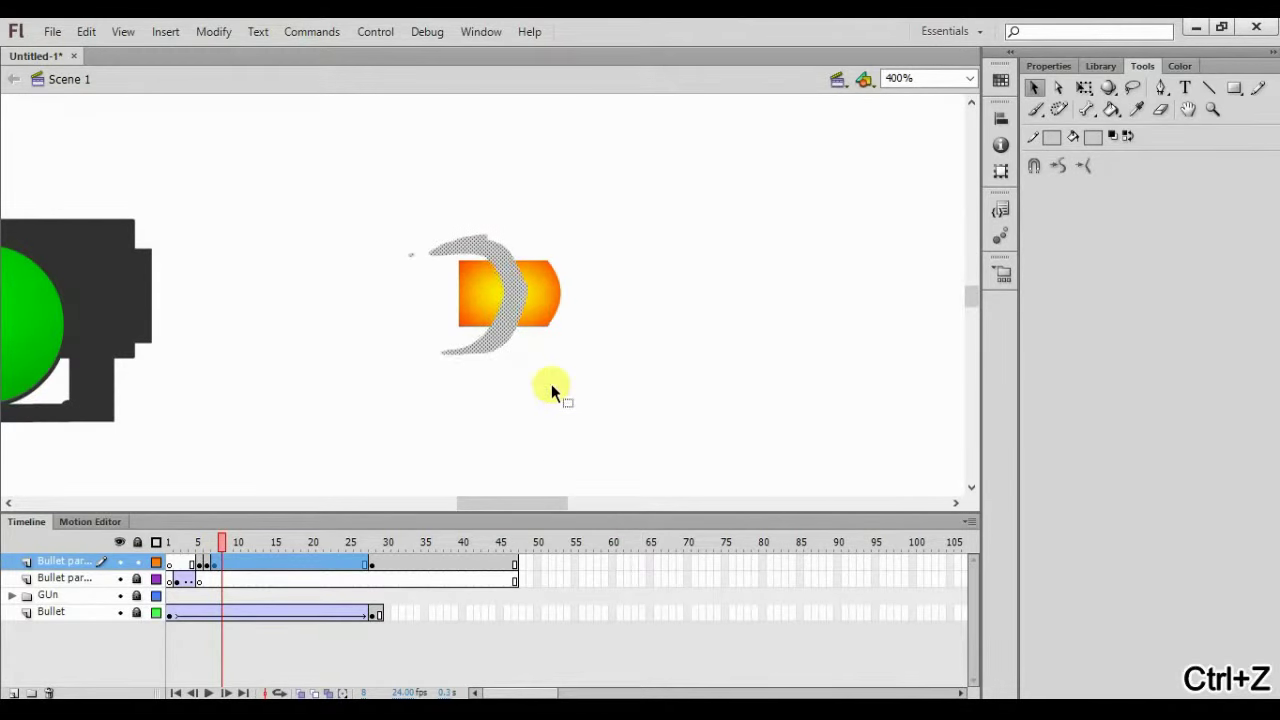
key(Right)
key(Right)
key(Right)
key(Right)
key(Right)
key(Right)
key(Right)
key(Right)
key(Right)
key(Right)
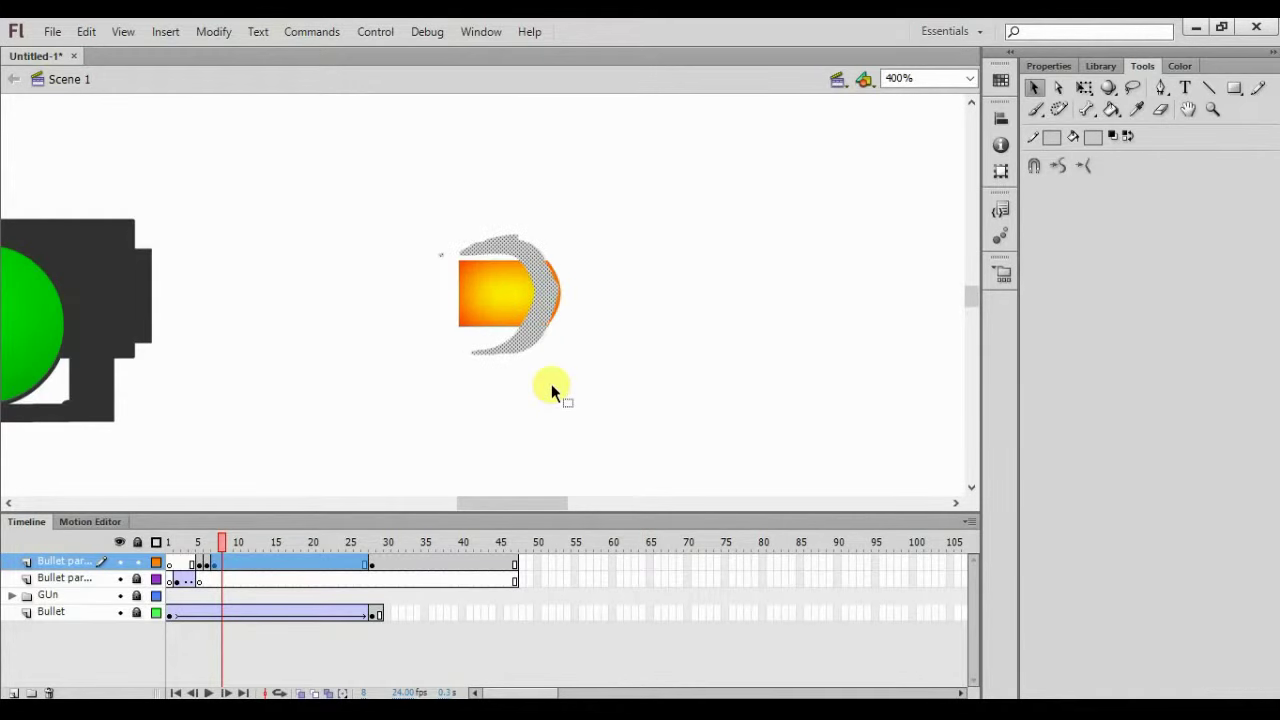
key(Right)
key(Right)
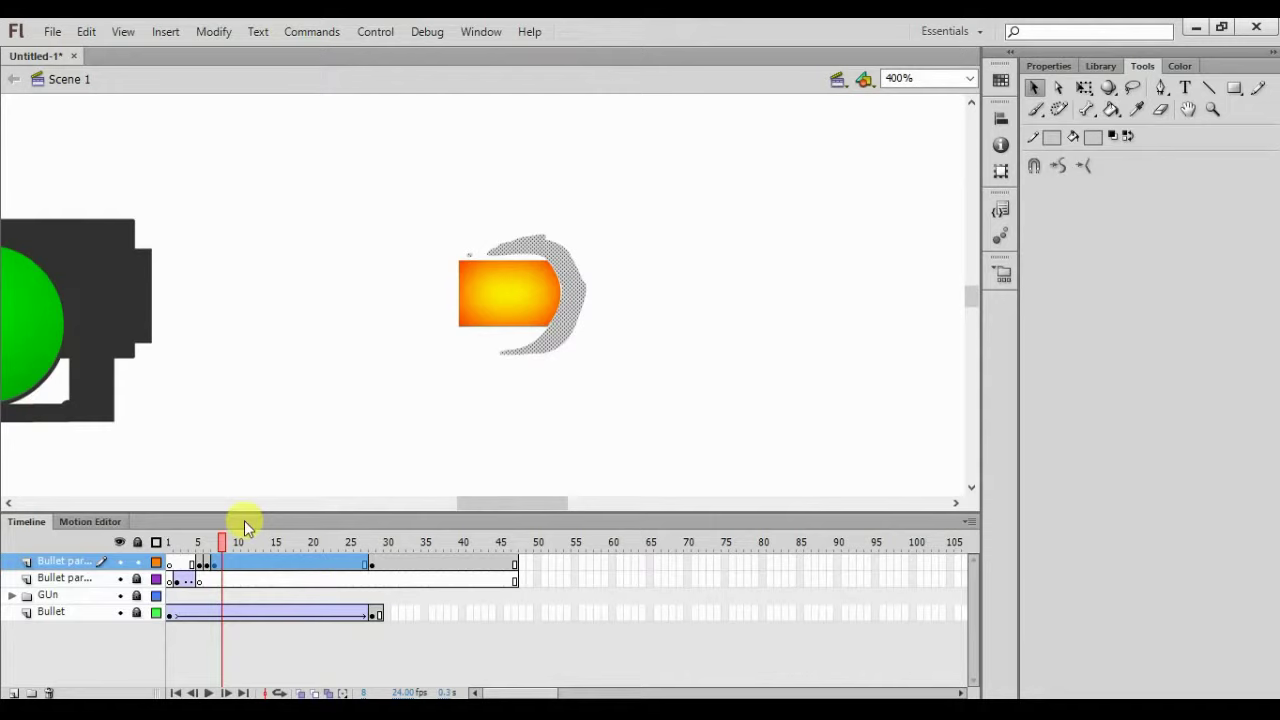
key(F6)
key(F6)
key(F6)
key(F6)
key(F6)
key(F6)
key(F6)
key(F6)
key(F6)
key(F6)
key(F6)
key(F6)
key(F6)
key(F6)
key(F6)
key(F6)
key(F6)
key(F6)
key(F6)
key(ctrl+z)
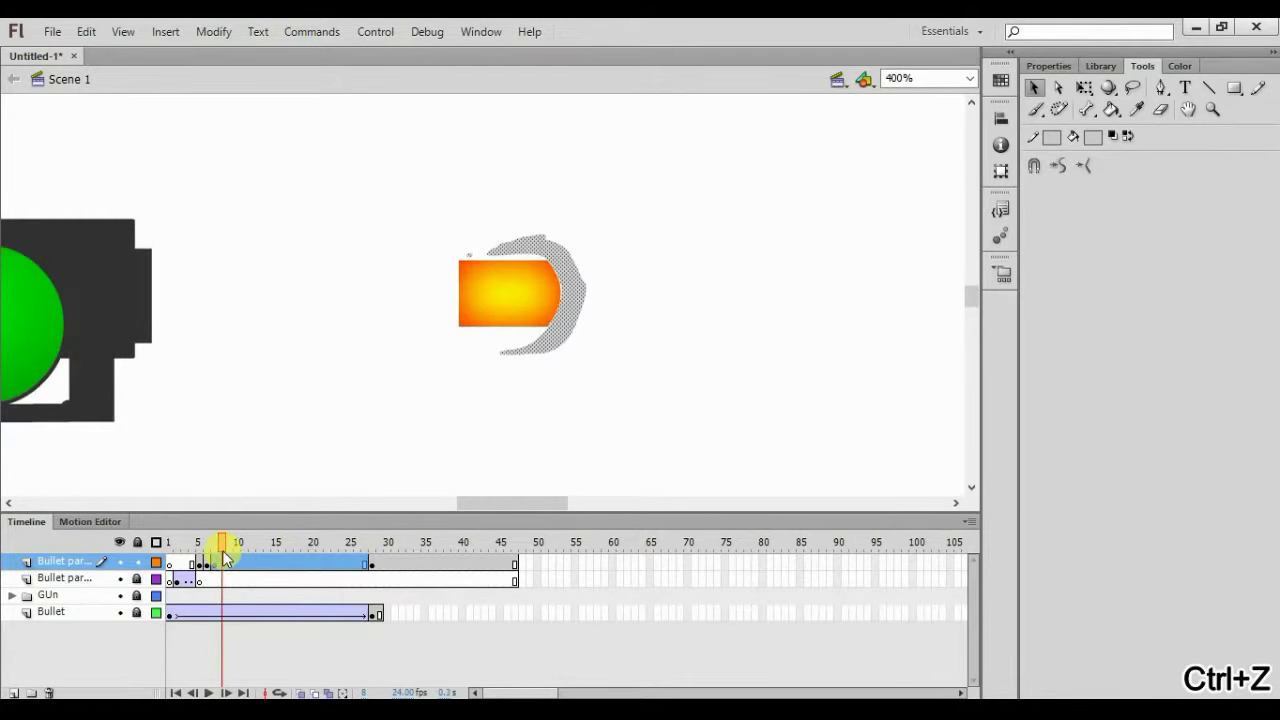
Fill the crescent layer with consecutive keyframes on every frame from 8 through 27
key(F6)
key(F6)
key(F6)
key(F6)
key(F6)
key(F6)
key(F6)
key(F6)
key(F6)
key(F6)
key(F6)
key(F6)
key(F6)
key(F6)
key(F6)
key(F6)
key(F6)
key(F6)
key(F6)
At frame 9, nudge the selected crescent forward so its inner edge meets the bullet's nose
drag(362, 539, 230, 567)
click(394, 409)
key(ctrl+z)
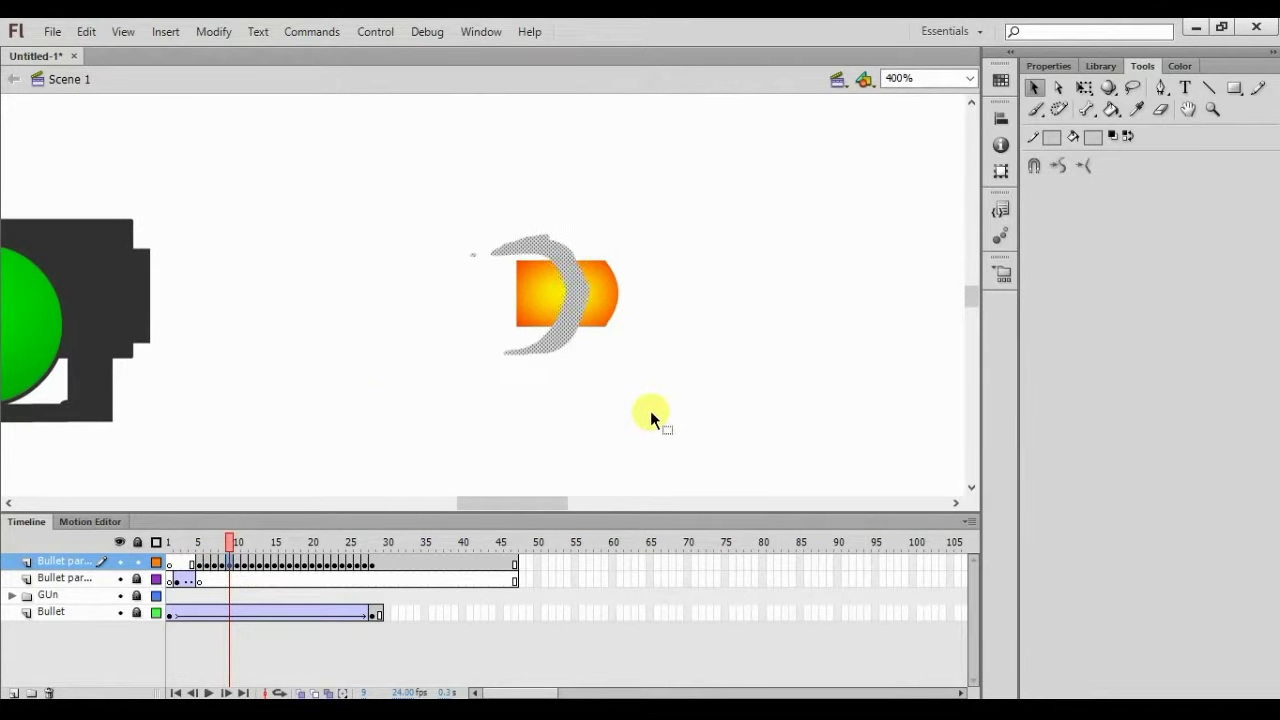
key(Right)
key(Right)
key(Right)
key(Right)
key(Right)
key(Right)
key(Right)
key(Right)
key(Right)
key(Right)
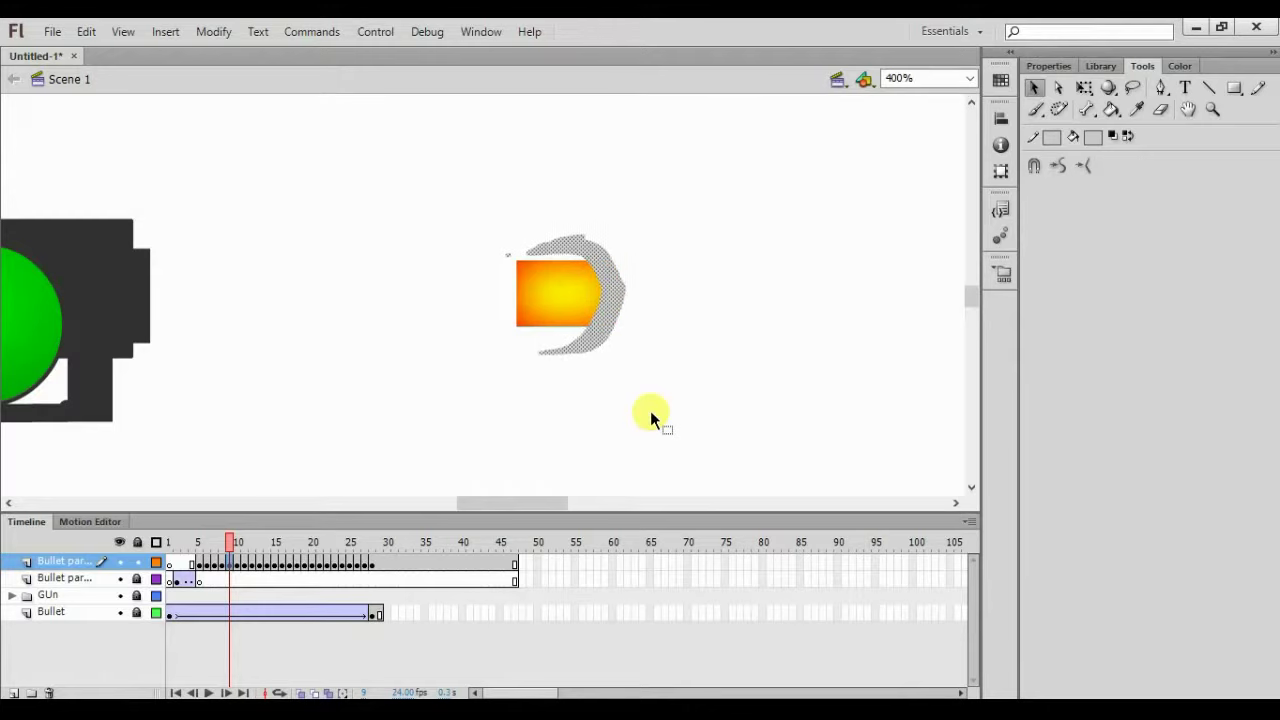
key(Right)
key(Right)
key(Right)
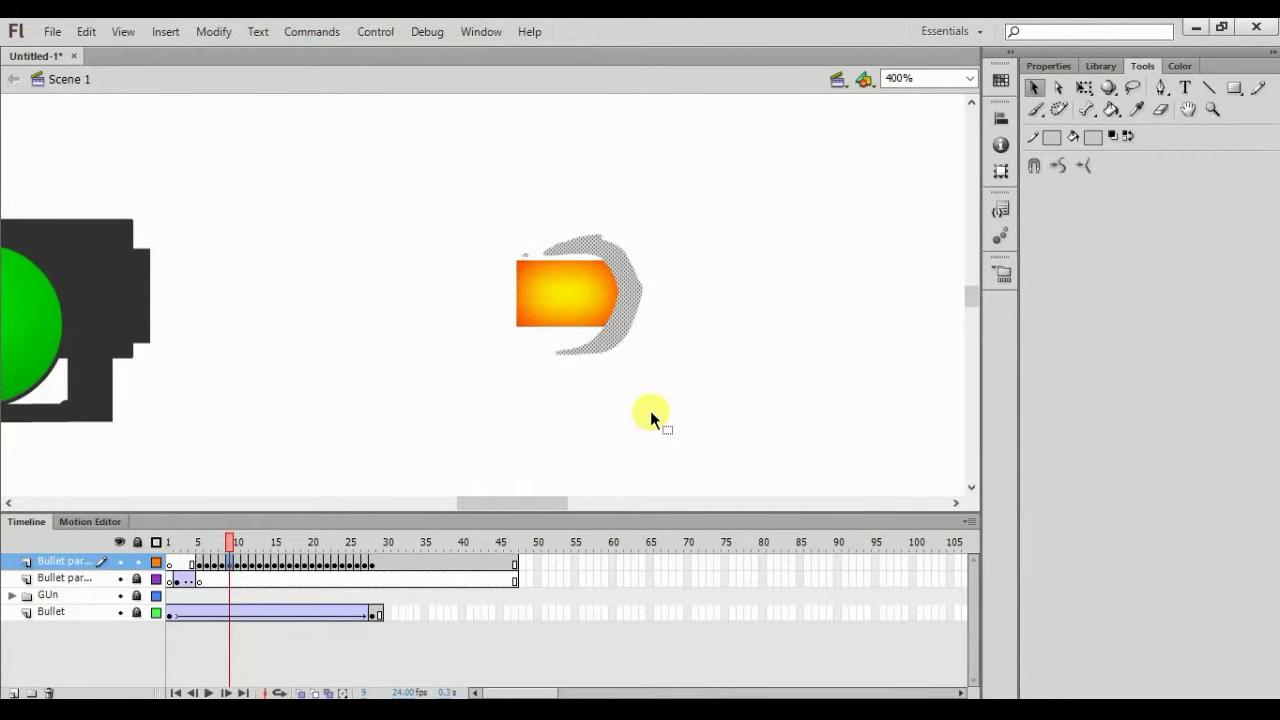
Slim and smooth the crescent at frame 9 by bending its outer edge inward, and settle it against the bullet's nose
click(698, 348)
drag(595, 233, 609, 343)
drag(606, 245, 581, 244)
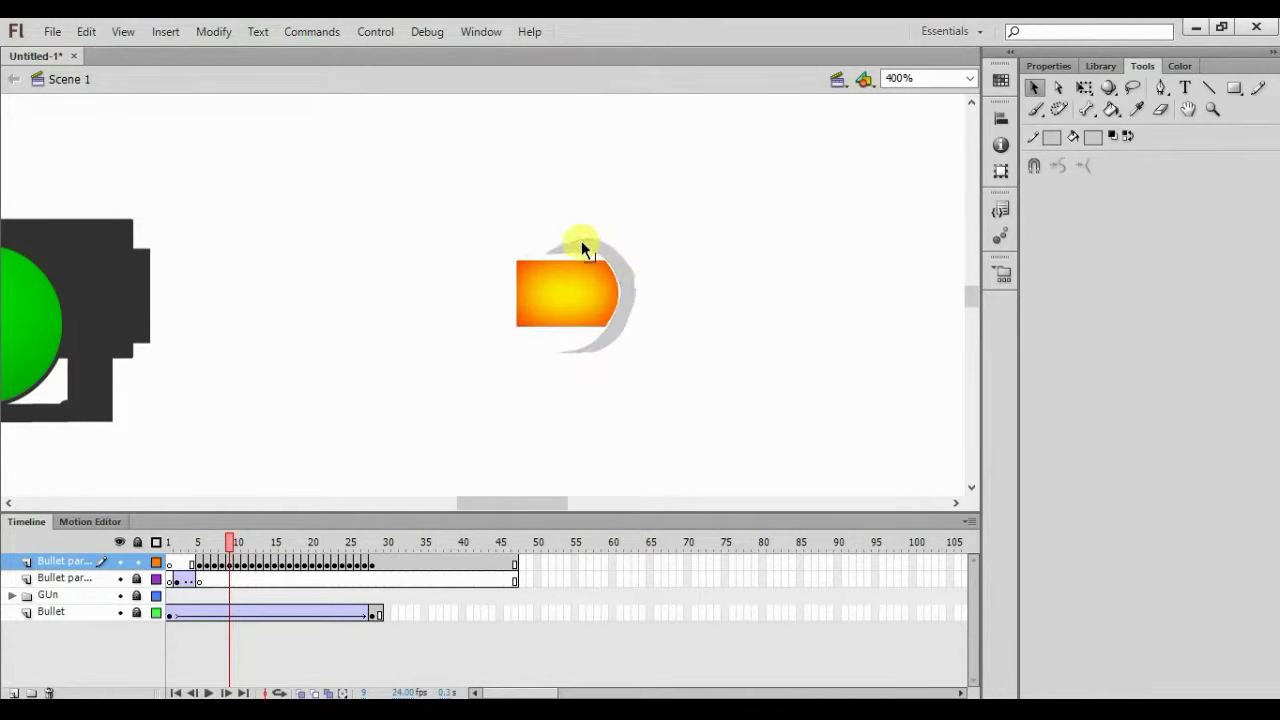
drag(627, 285, 627, 285)
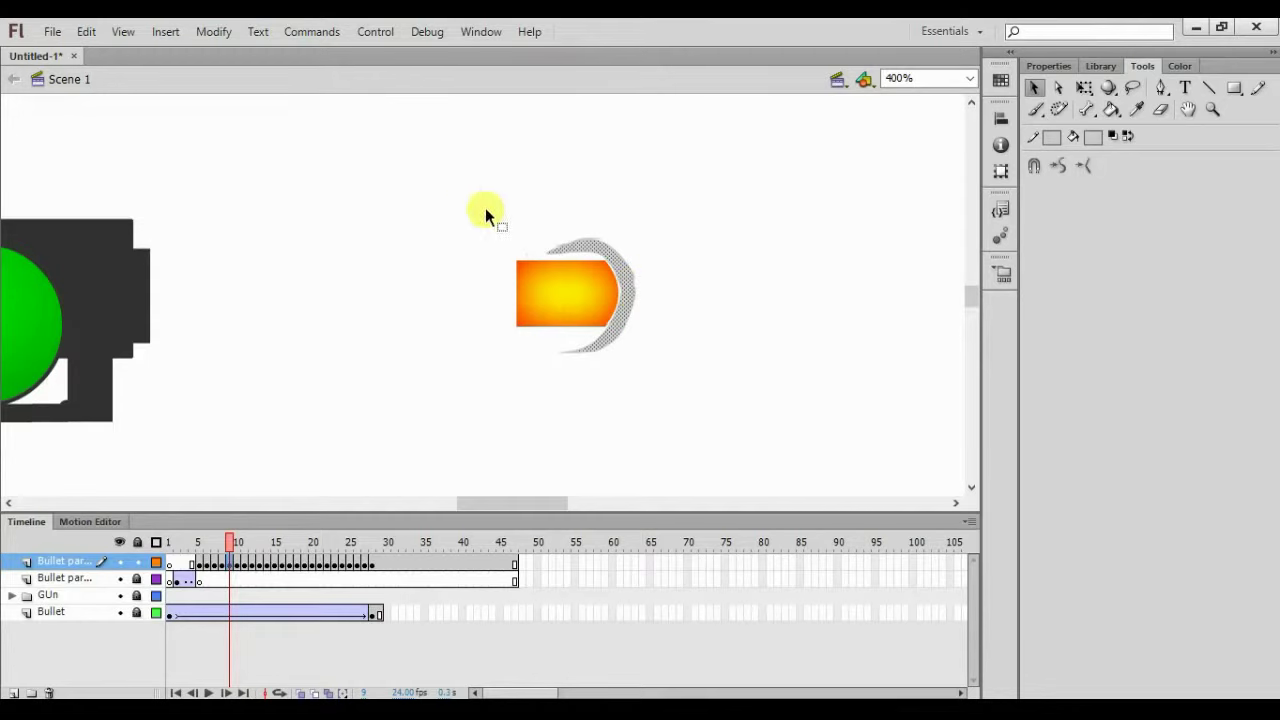
drag(486, 210, 725, 425)
click(420, 459)
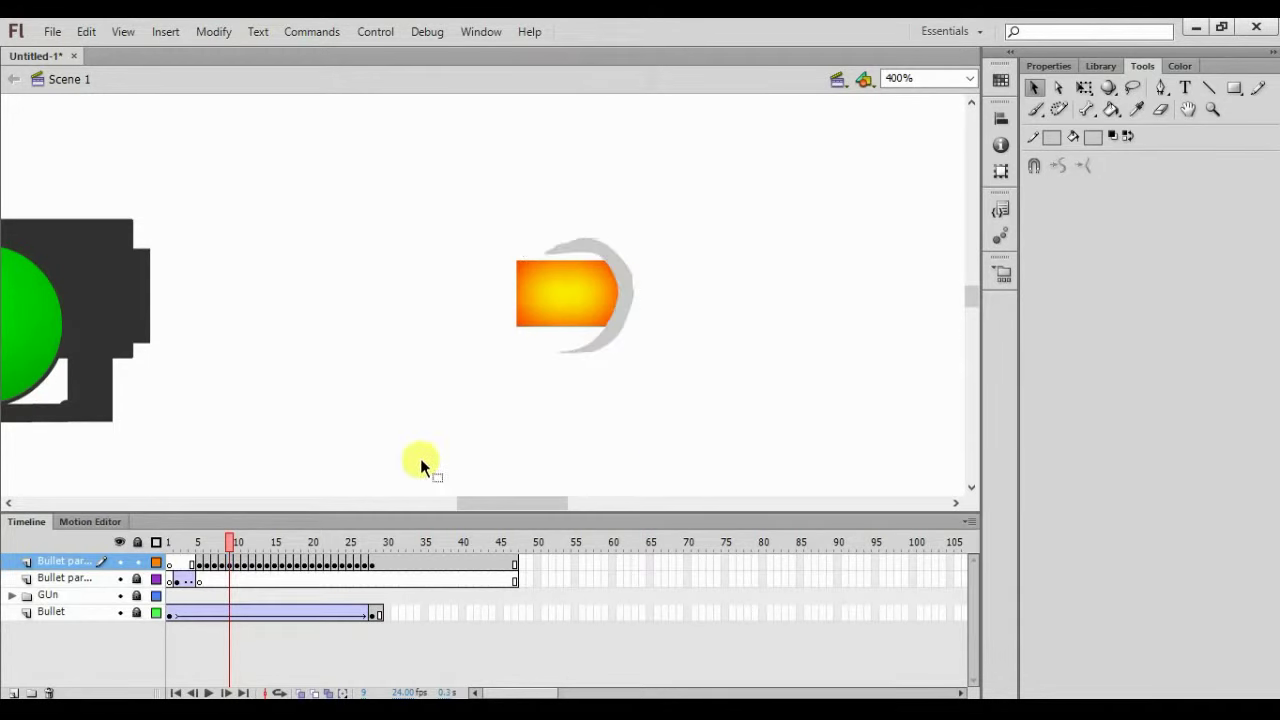
At frame 10, select the crescent and shift it forward in large increments onto the bullet's nose
click(237, 543)
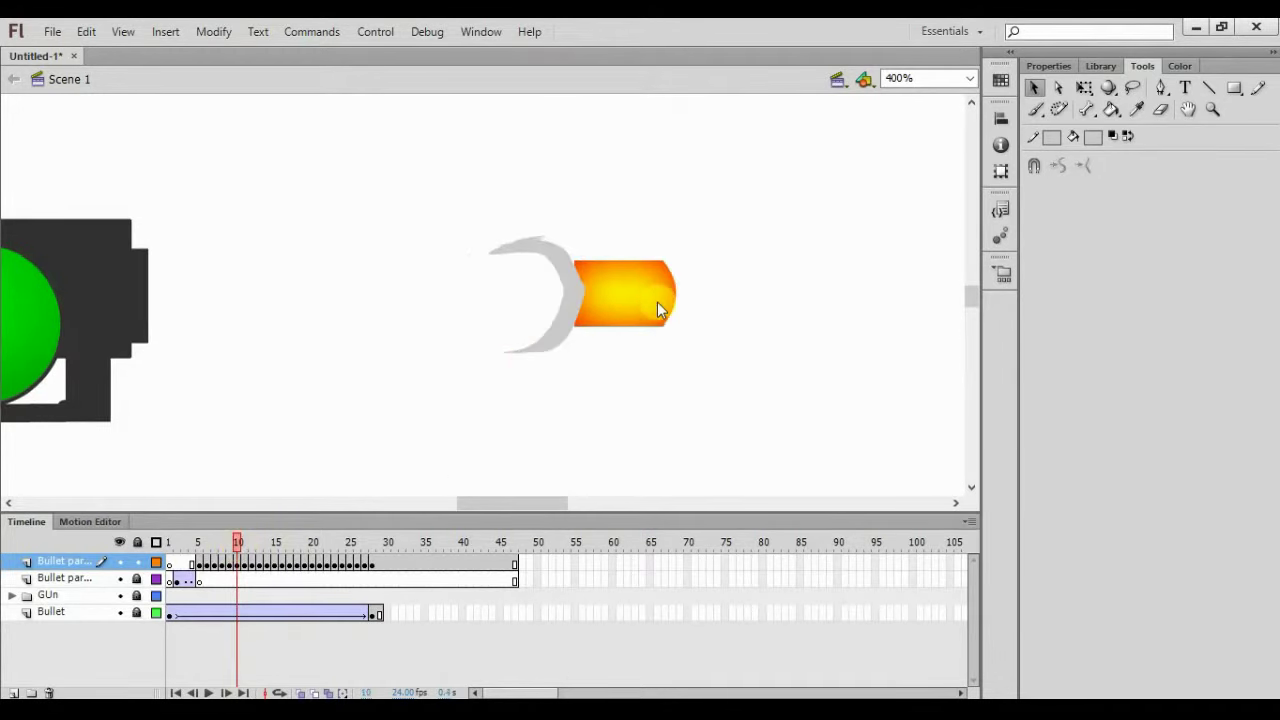
drag(466, 240, 633, 412)
key(shift+Right)
key(shift+Right)
key(shift+Right)
key(shift+Right)
key(shift+Left)
key(shift+Left)
key(shift+Right)
click(691, 409)
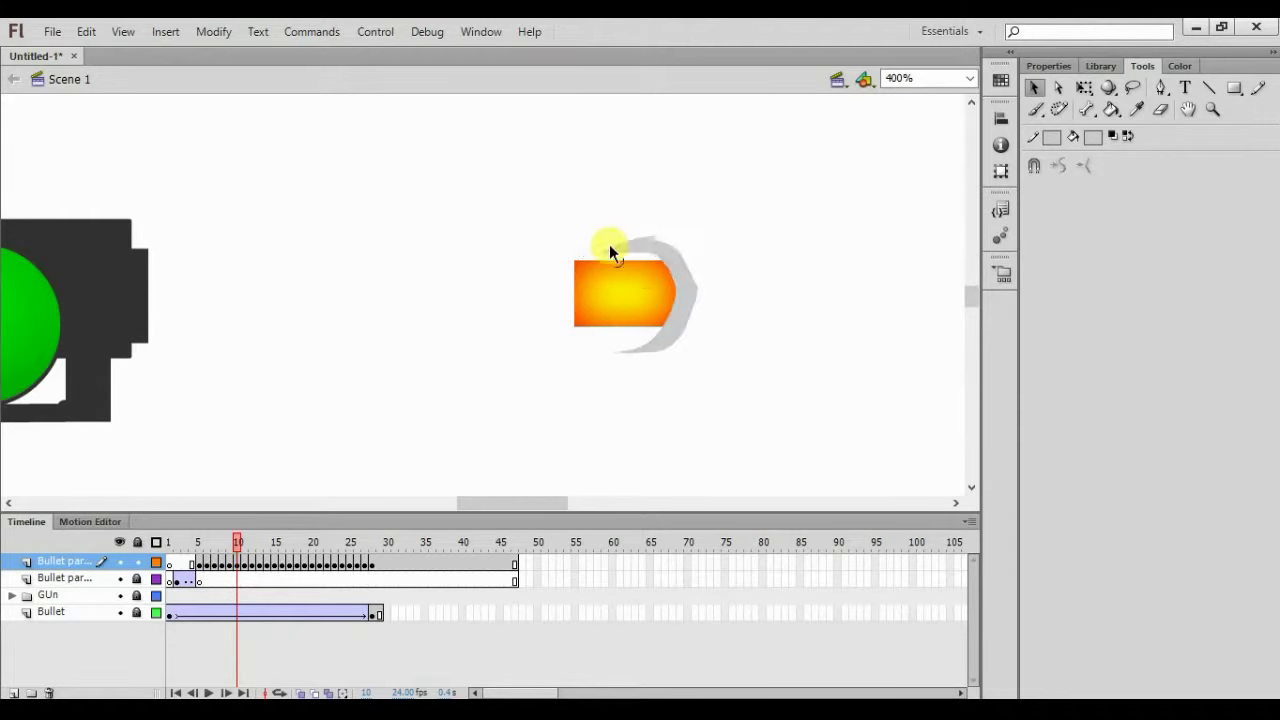
Reduce the height of the frame 10 crescent slightly with Free Transform
drag(560, 187, 745, 417)
key(q)
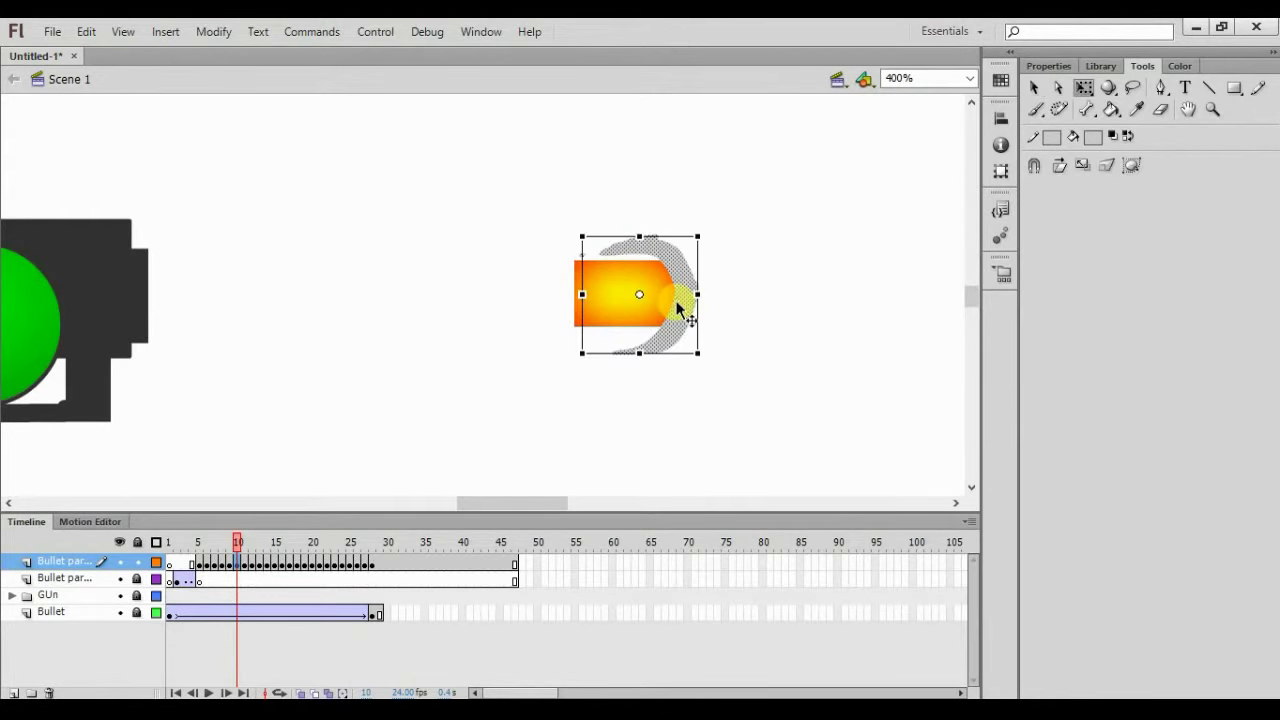
drag(639, 236, 641, 240)
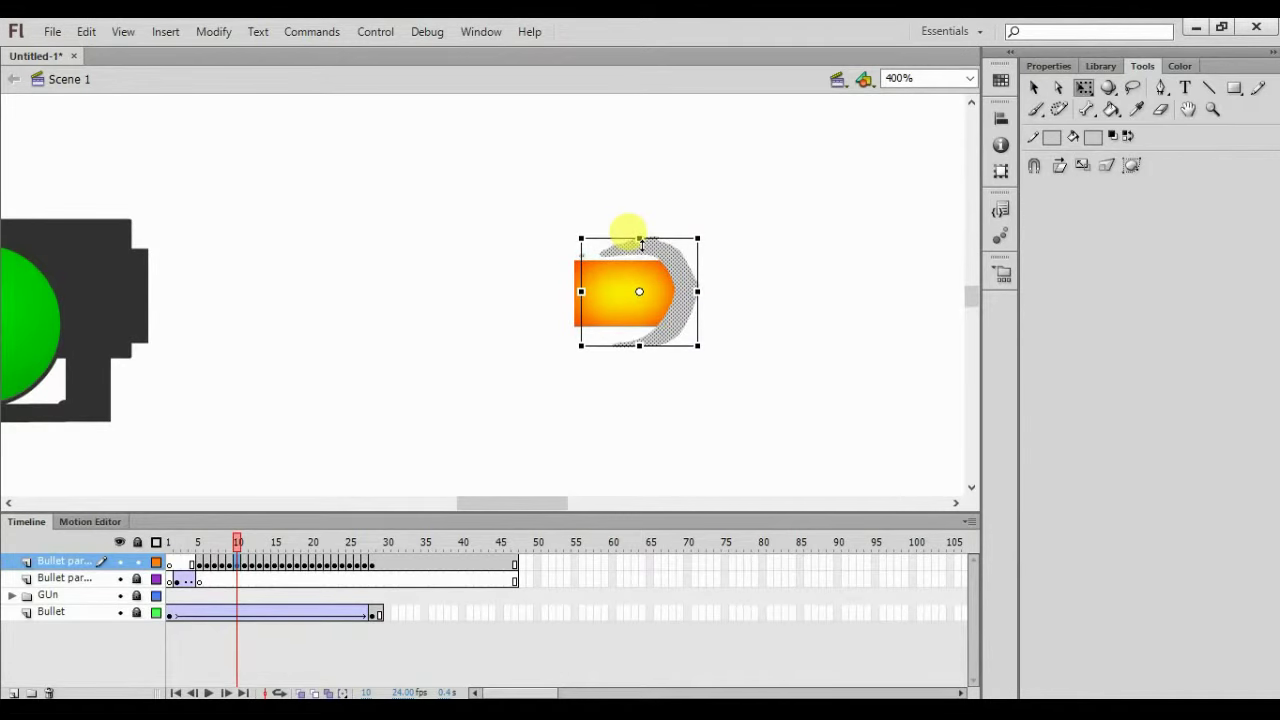
click(820, 334)
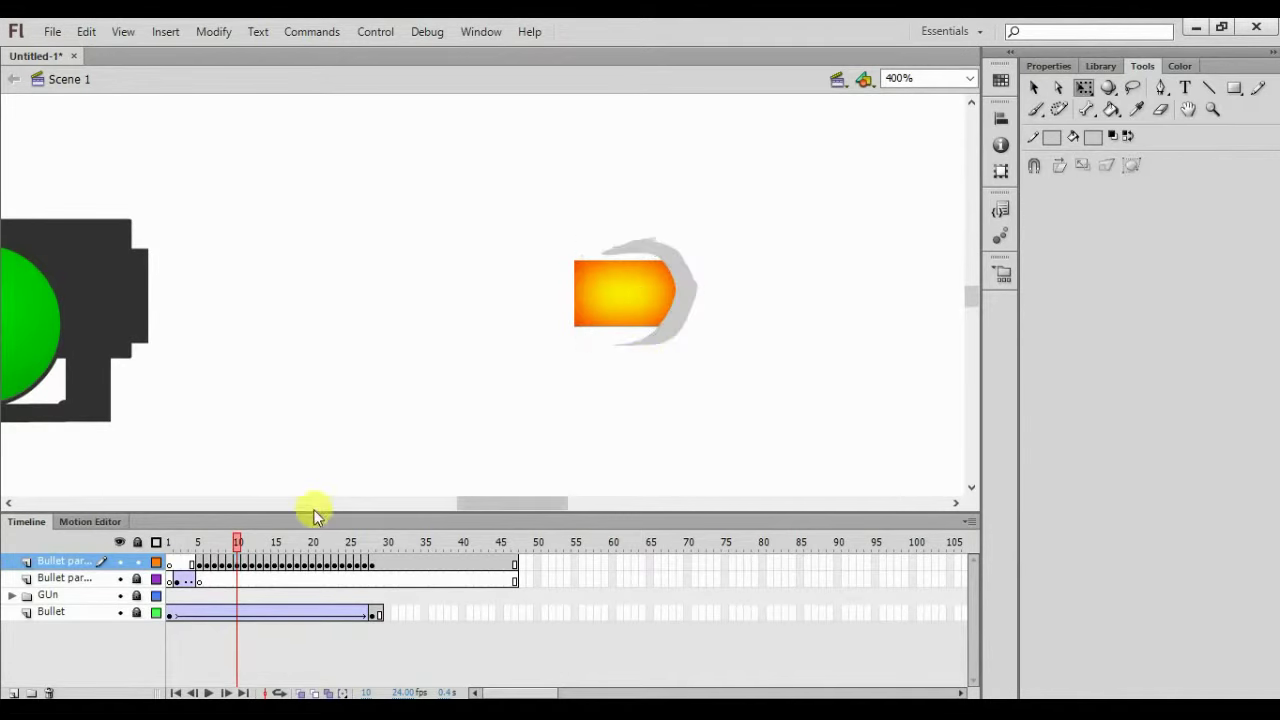
At frame 11, select the grey crescent and shift it forward until its inner edge meets the bullet's nose
click(242, 541)
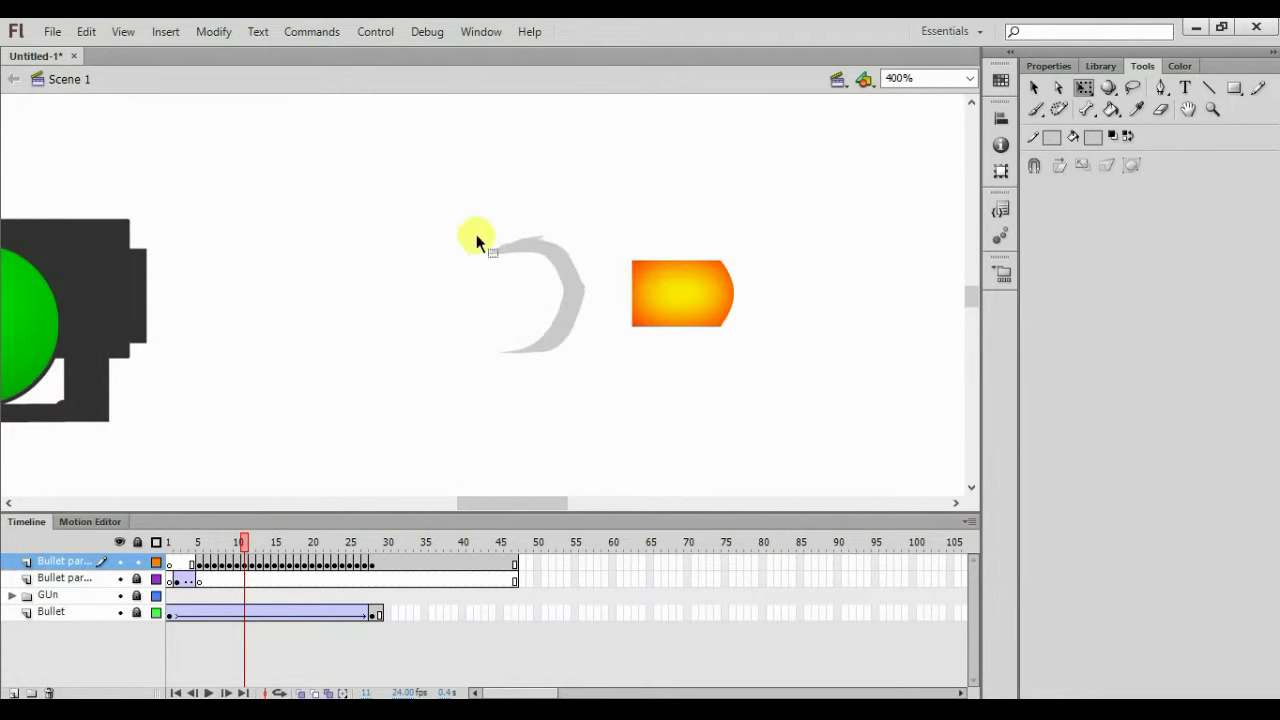
drag(476, 240, 658, 404)
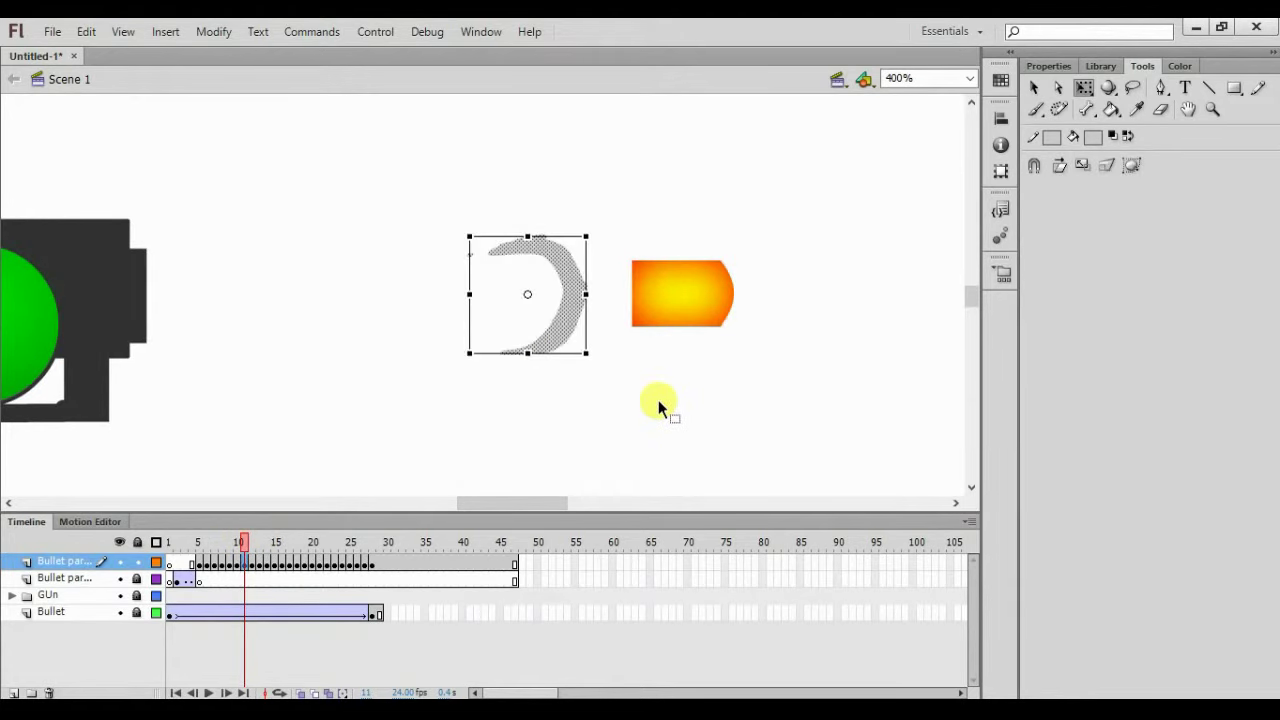
key(Right)
key(Right)
key(Right)
key(Right)
key(Right)
key(Right)
key(Right)
key(Right)
key(Right)
key(Right)
key(Right)
key(Right)
key(Right)
key(Right)
key(Right)
key(Right)
key(Right)
key(Right)
key(Right)
key(Right)
key(Right)
key(Right)
key(Right)
key(Right)
key(Right)
key(Right)
key(Right)
key(Right)
key(Right)
key(Right)
key(Right)
key(Right)
key(Right)
key(Right)
key(Right)
key(Right)
key(Right)
key(Right)
key(Right)
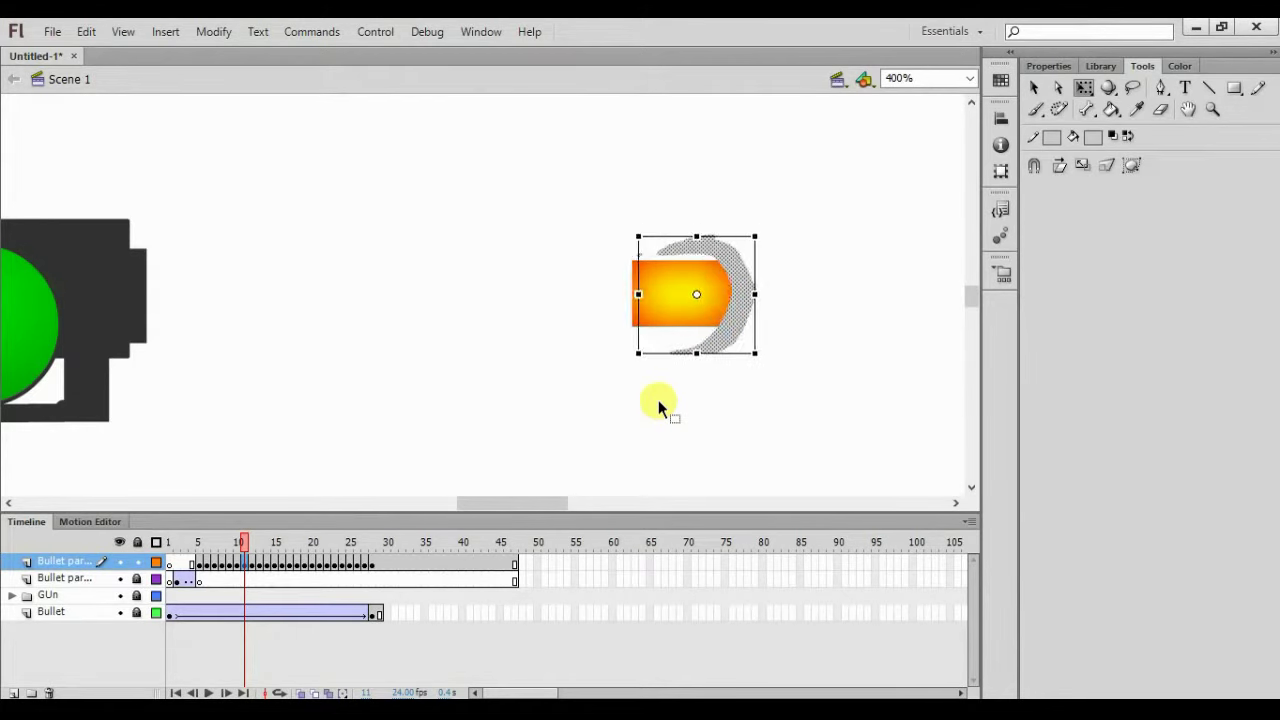
Slim the frame 11 crescent by bending its outer edge and upper tail closer to the bullet
right_click(746, 294)
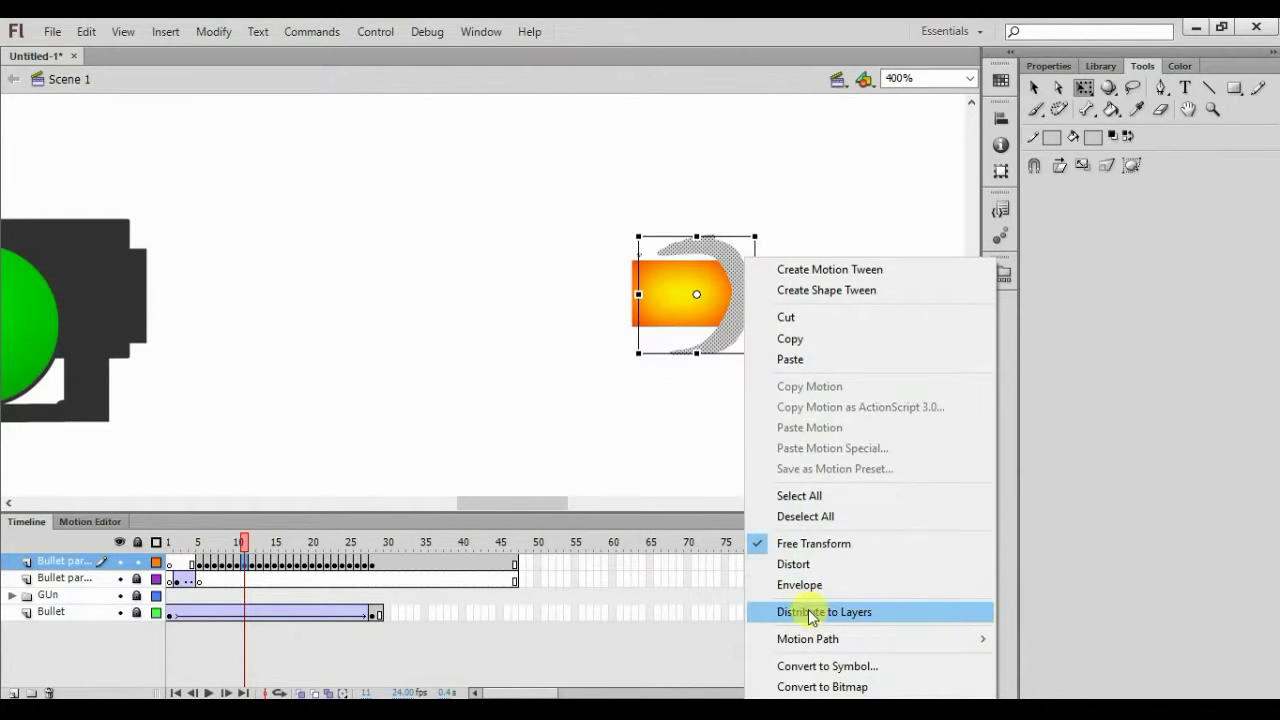
click(662, 437)
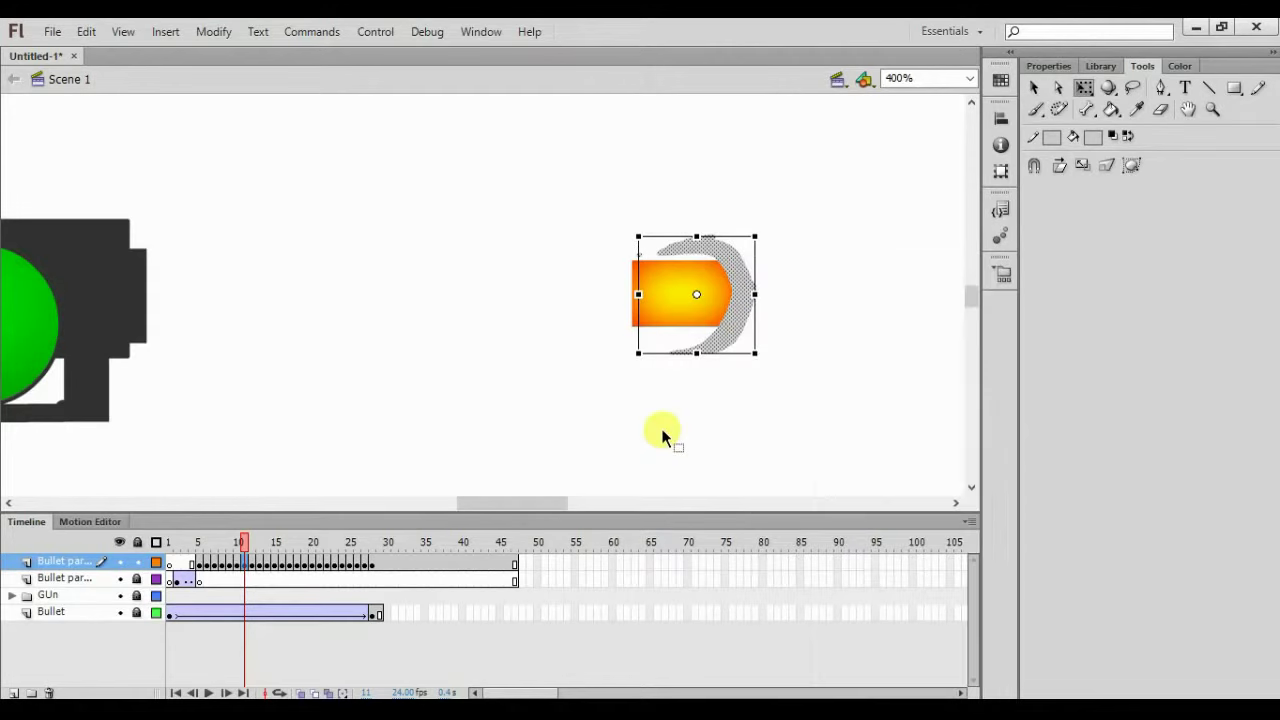
click(662, 437)
drag(662, 254, 694, 242)
drag(756, 285, 748, 285)
drag(726, 344, 719, 344)
drag(736, 250, 729, 248)
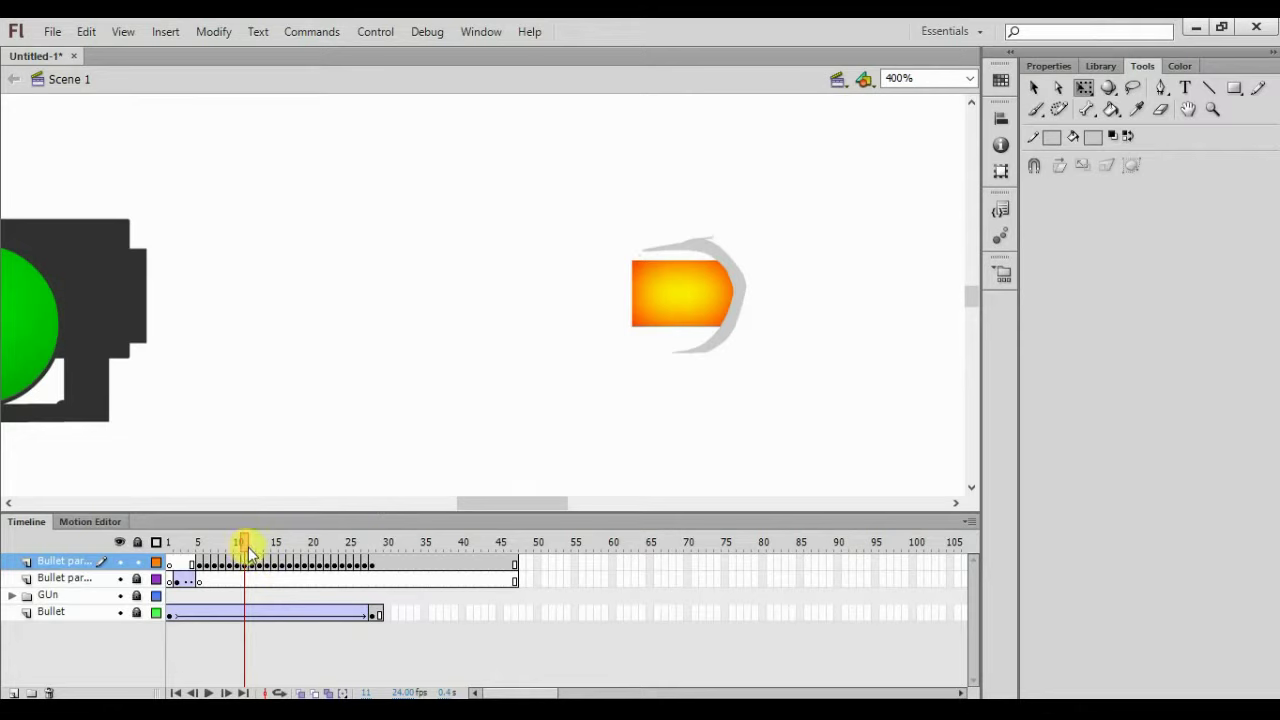
At frame 12, select the crescent, shift it forward in large increments, and fine-tune its position against the bullet's nose
drag(250, 550, 252, 548)
drag(449, 194, 655, 391)
key(Right)
key(Right)
key(Right)
key(Right)
key(Right)
key(Right)
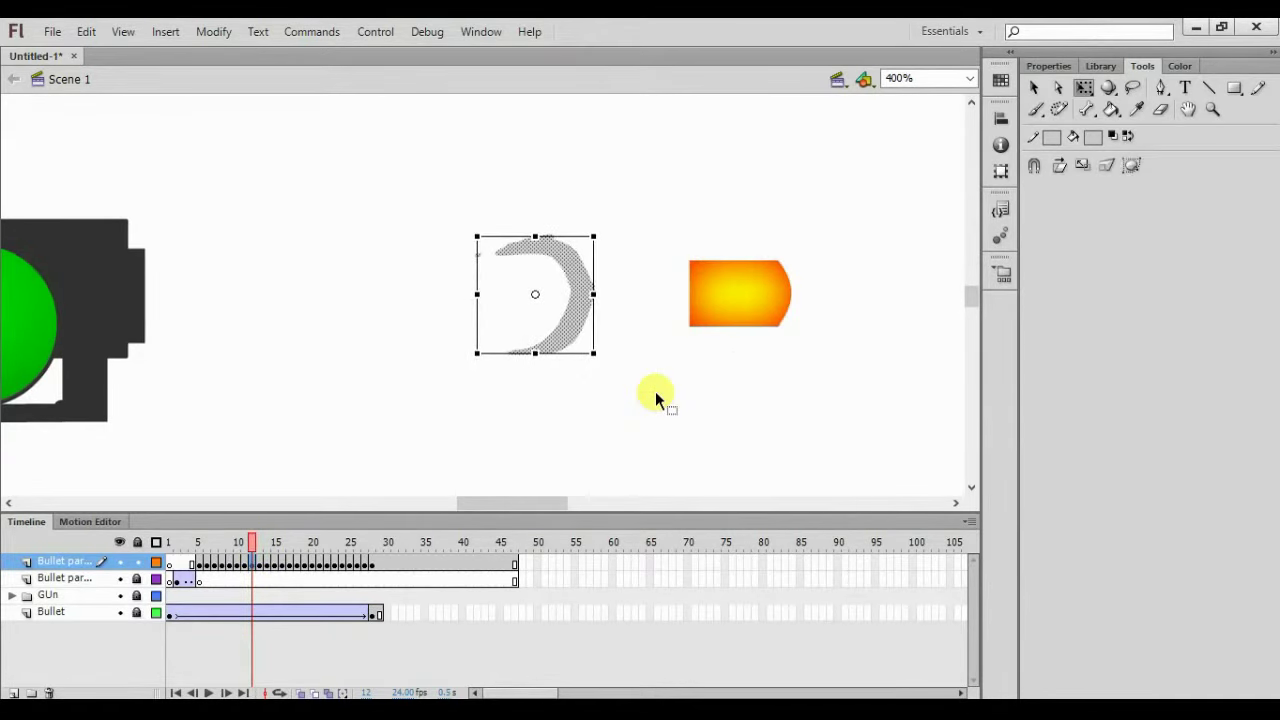
key(shift+Right)
key(shift+Right)
key(shift+Right)
key(shift+Right)
key(shift+Right)
key(shift+Right)
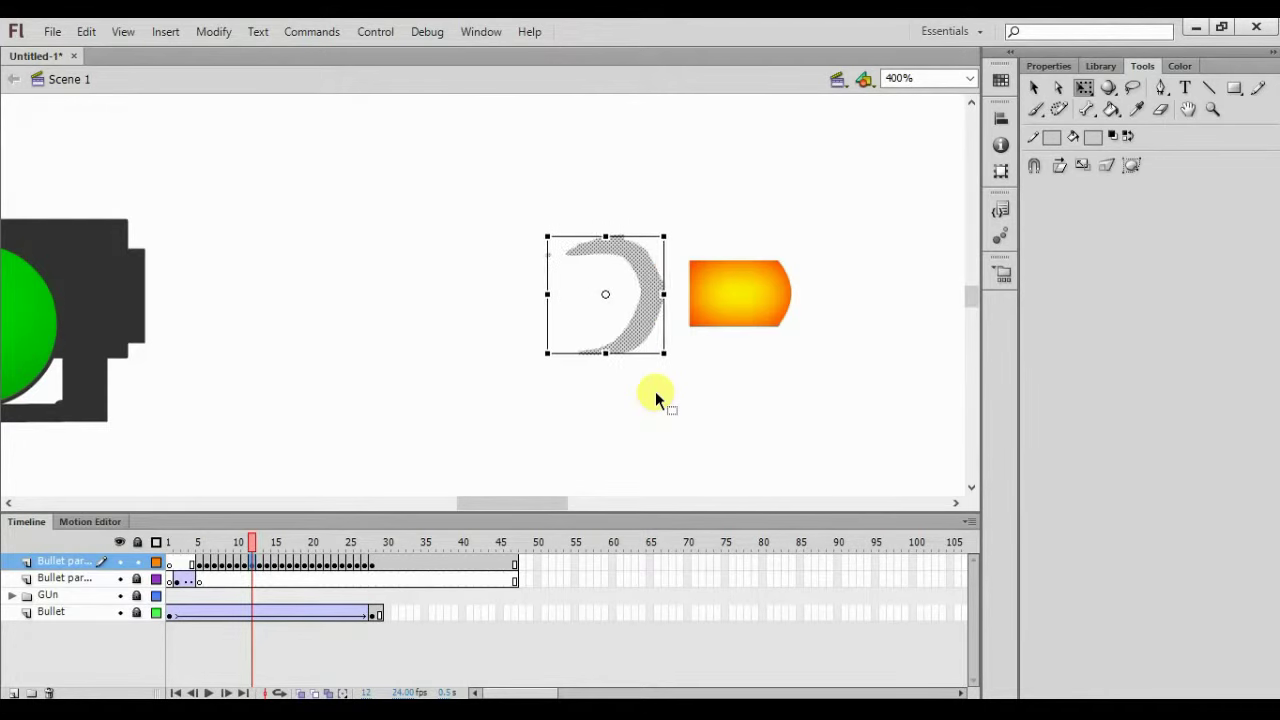
key(Left)
key(Left)
key(Left)
key(Left)
key(Left)
key(Left)
key(Left)
key(Left)
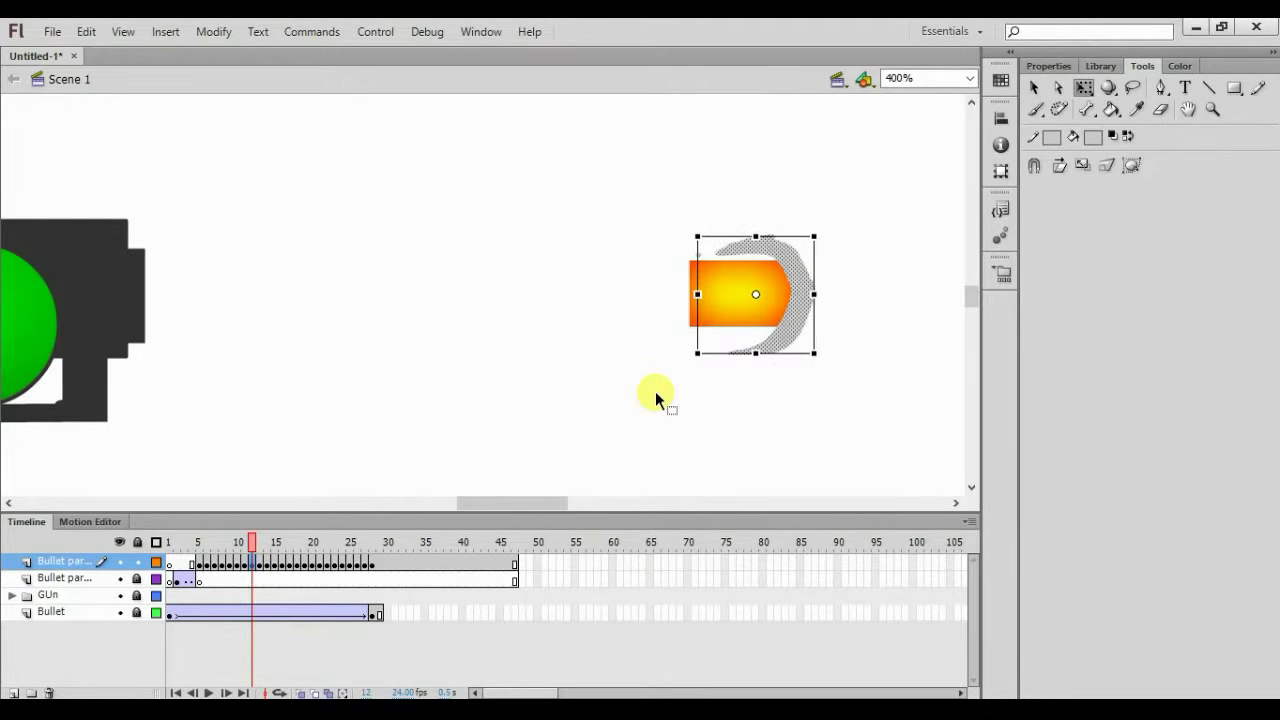
Try to lower the alpha of the frame 12 crescent's grey #CCCCCC fill
click(1060, 68)
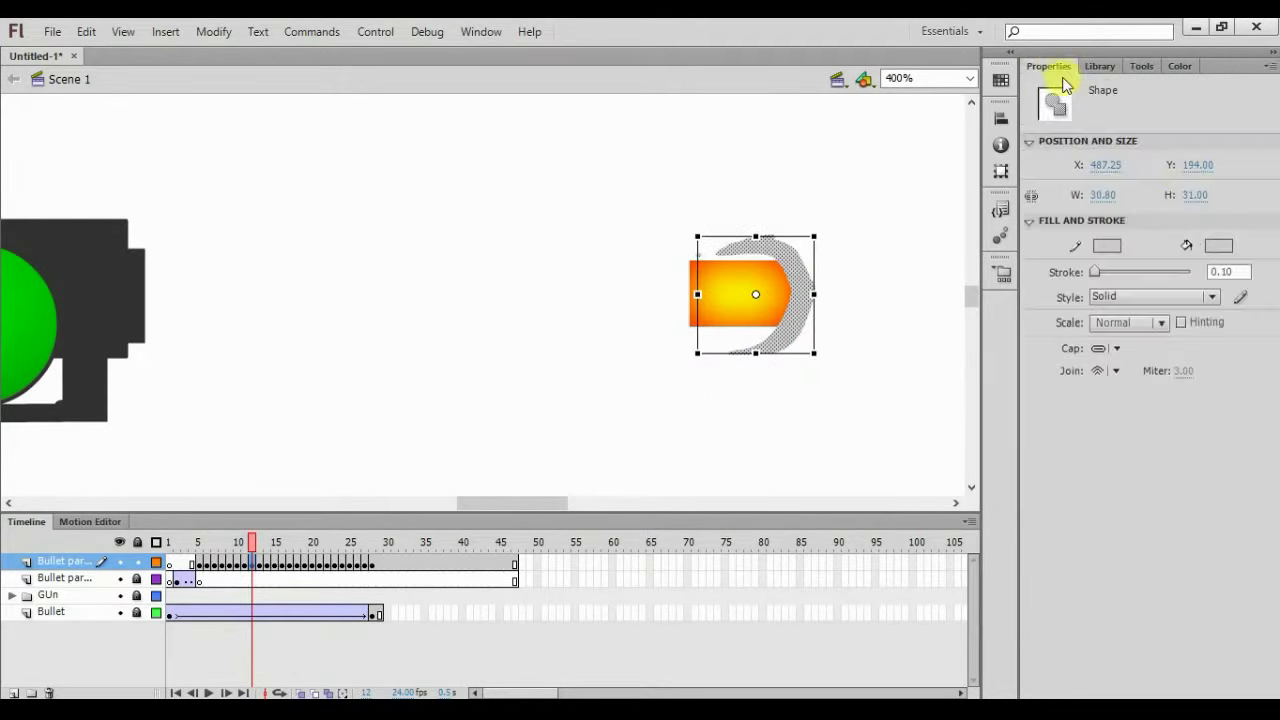
click(1216, 247)
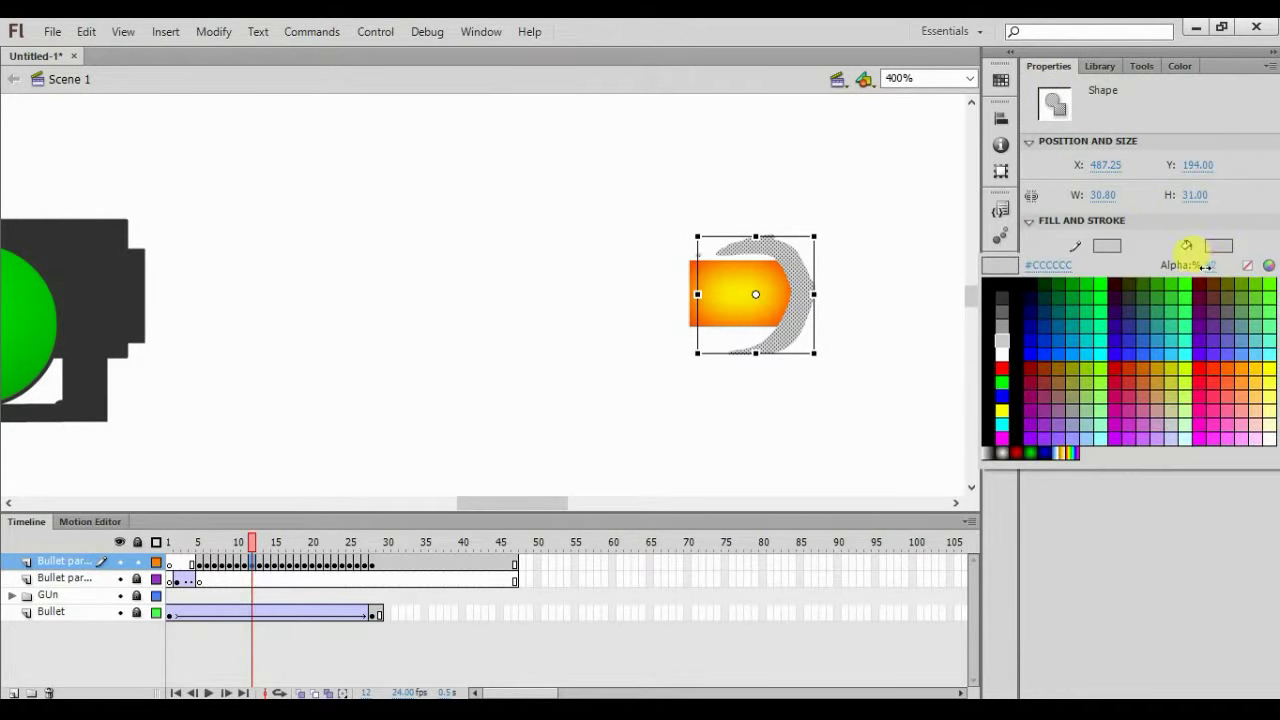
key(Escape)
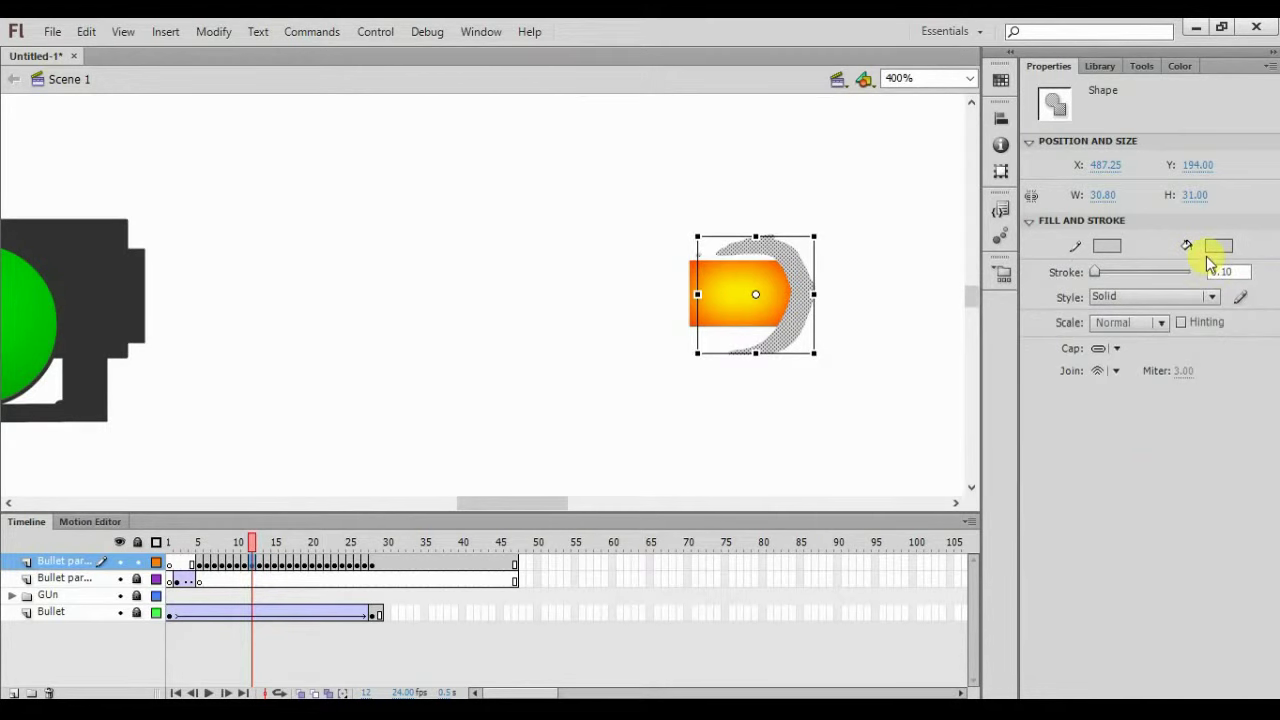
click(1216, 250)
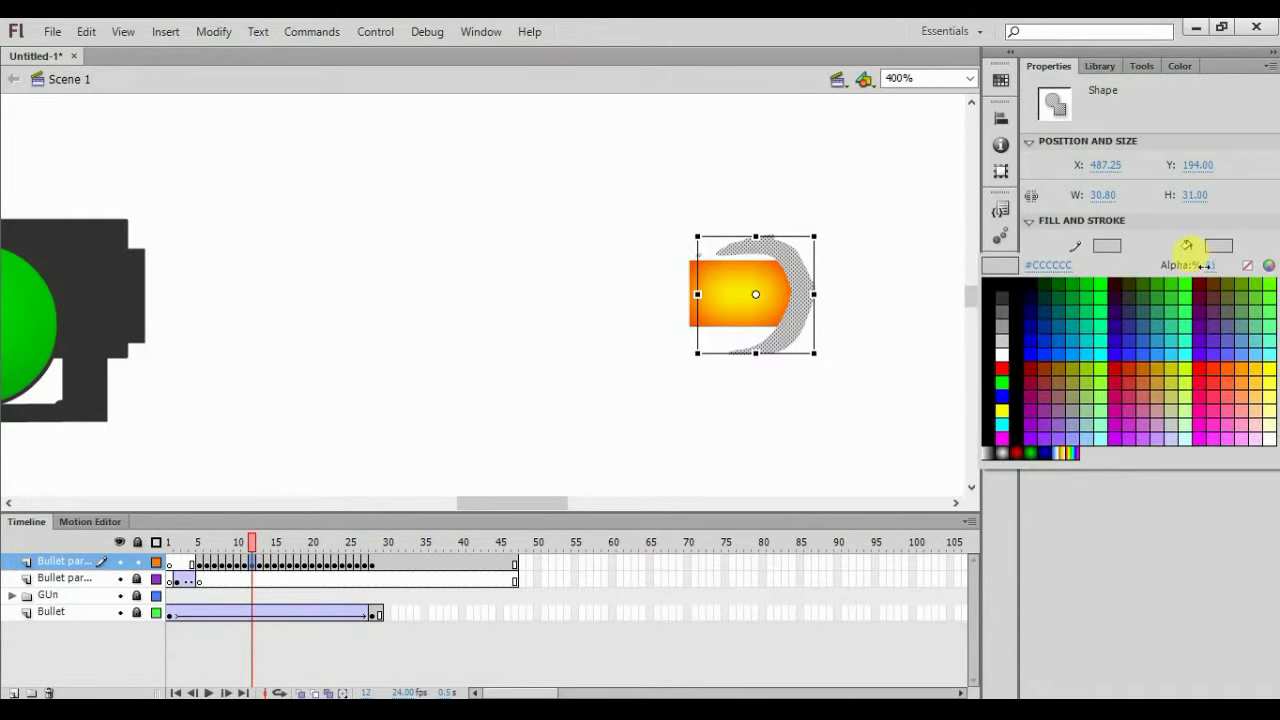
key(Escape)
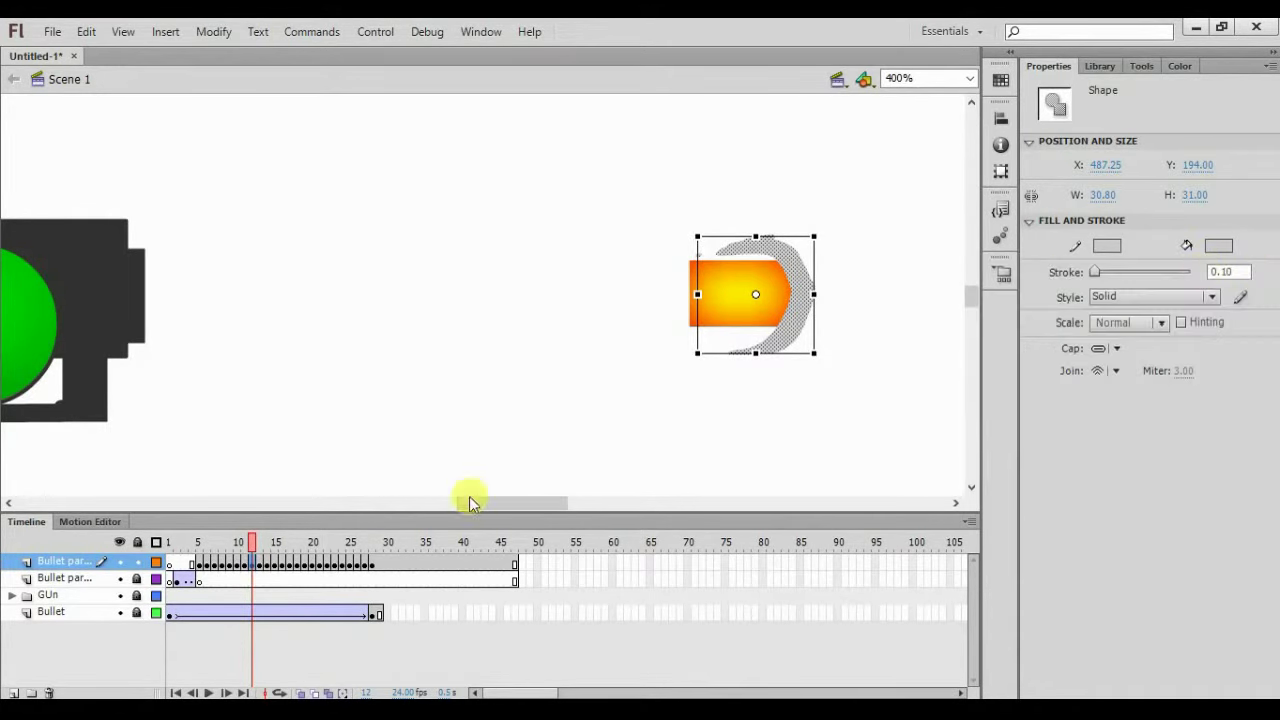
At frame 13, select the crescent and move it forward so it wraps around the bullet's nose
click(259, 545)
drag(468, 210, 653, 368)
key(Right)
key(Right)
key(Right)
key(Right)
key(Right)
key(Right)
key(Right)
key(Right)
key(Right)
key(Right)
key(Right)
key(Right)
key(Right)
key(Right)
key(Right)
key(Right)
key(Right)
key(Right)
key(Right)
key(Right)
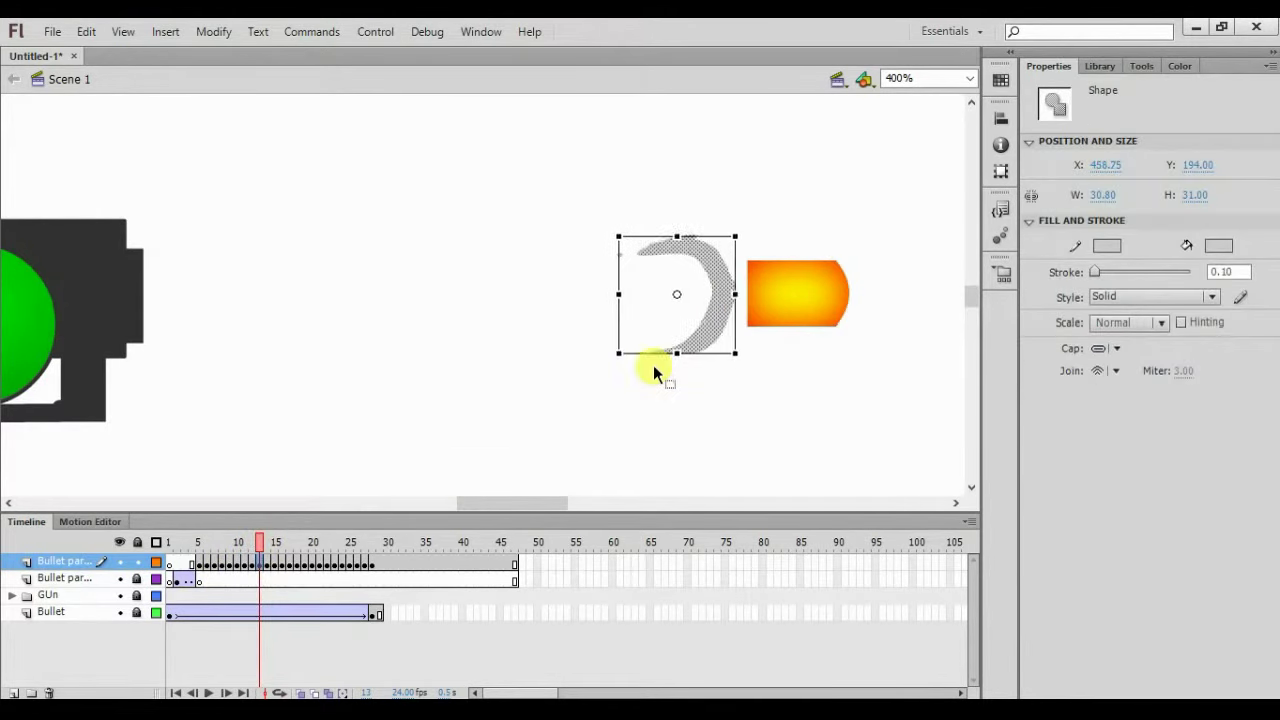
key(Right)
key(Right)
key(Right)
key(Right)
key(Right)
key(Right)
key(Right)
key(Right)
key(Right)
key(Right)
key(Right)
key(Right)
key(Right)
key(Right)
key(Right)
key(Right)
key(Right)
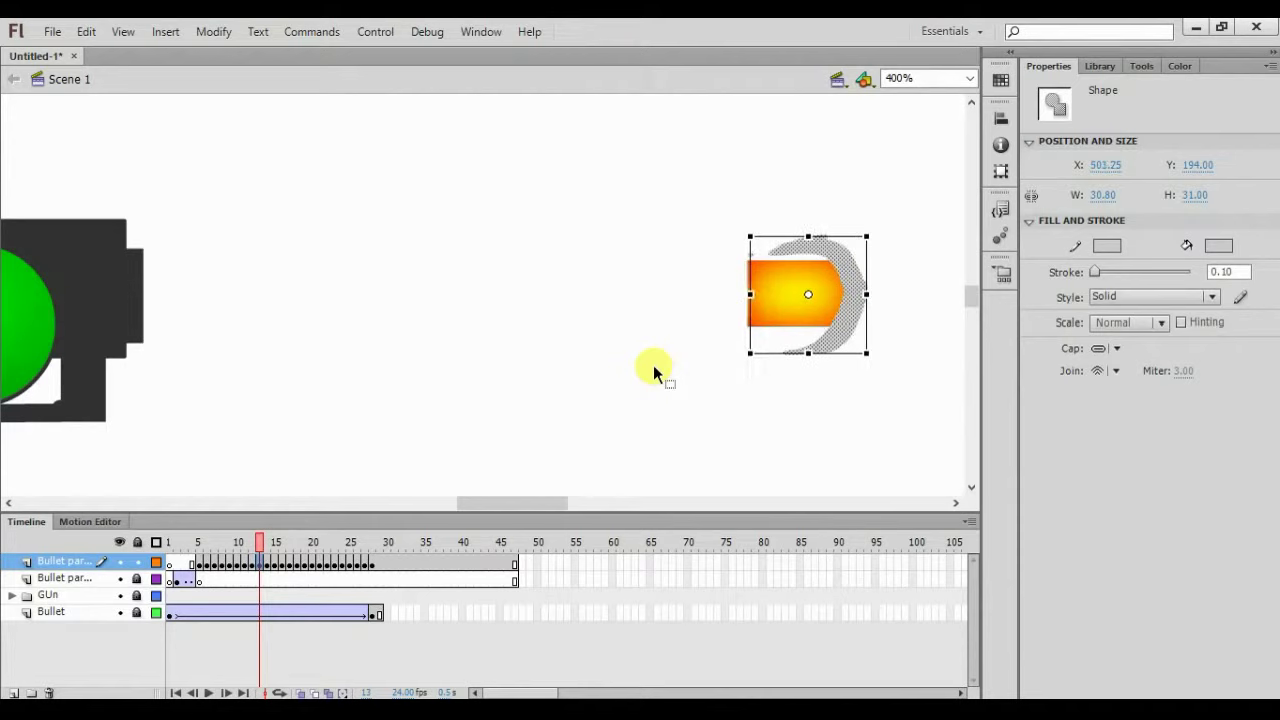
Squash the frame 13 crescent to a height of 24 and raise it to fit around the bullet's nose
drag(808, 237, 810, 263)
key(Up)
key(Up)
key(Up)
key(Up)
key(Up)
key(Up)
key(Up)
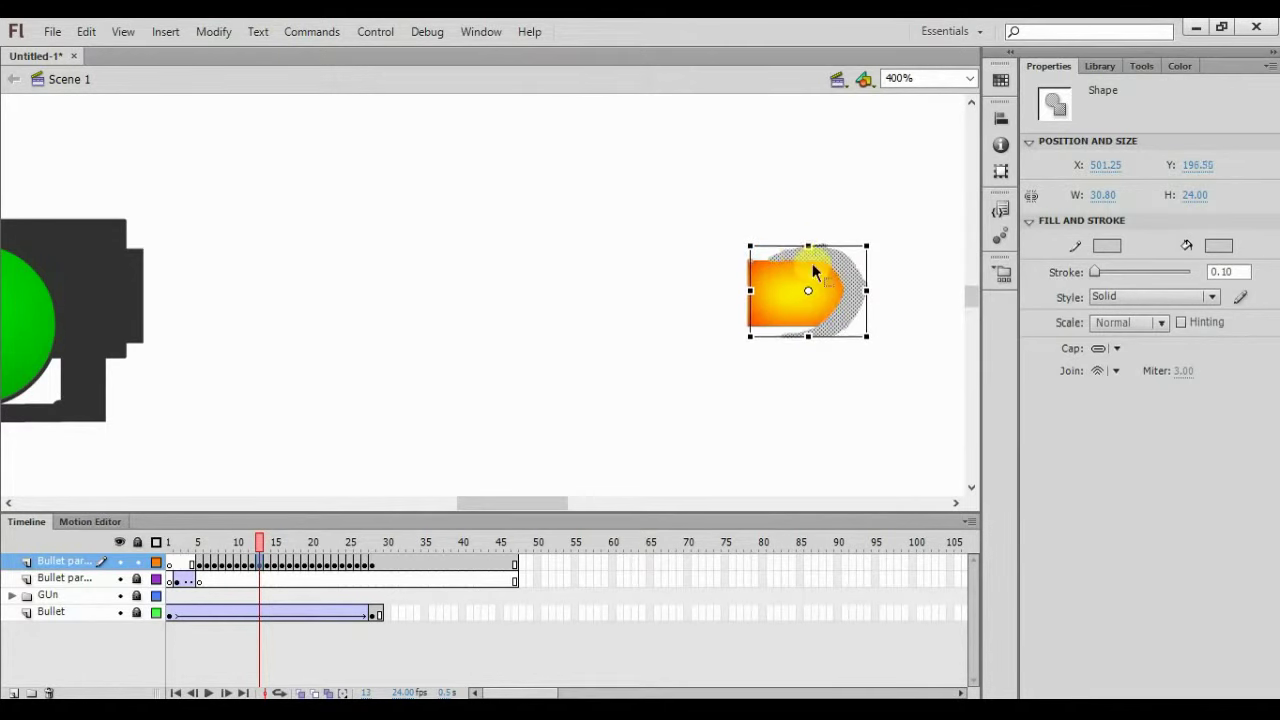
click(878, 381)
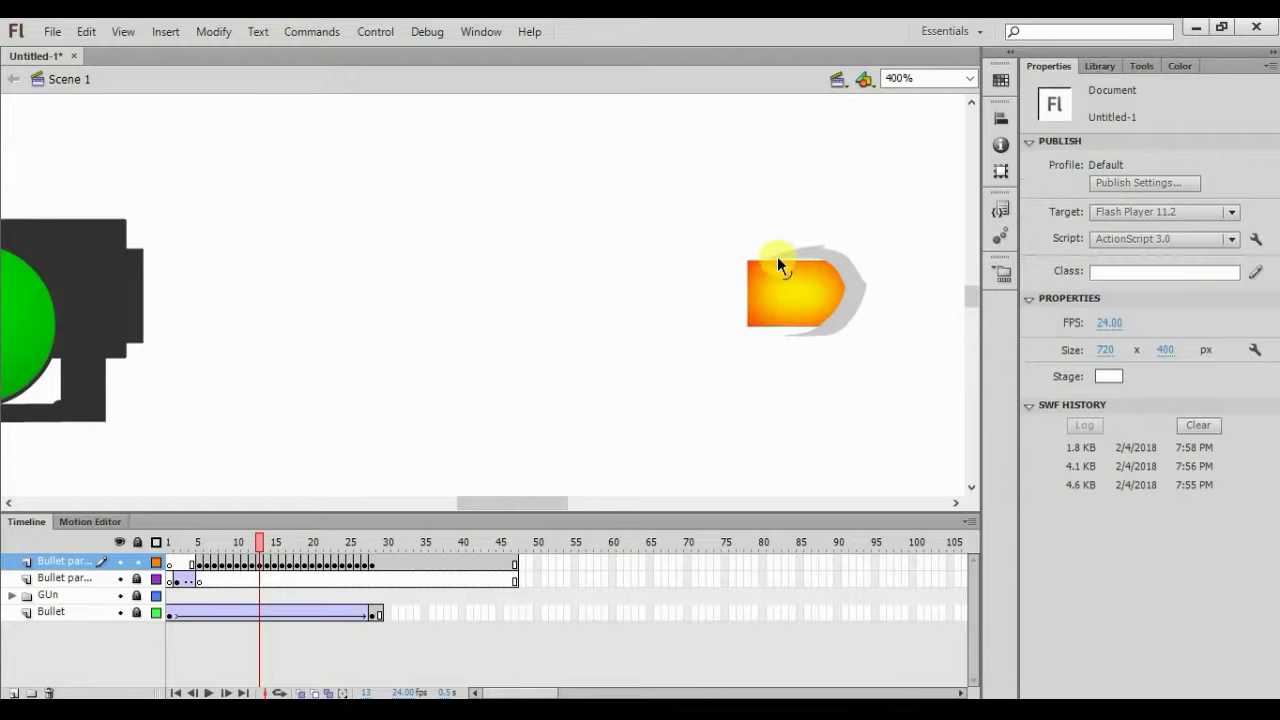
Lower the fill alpha of the frame 13 crescent, keeping its #CCCCCC grey
click(852, 278)
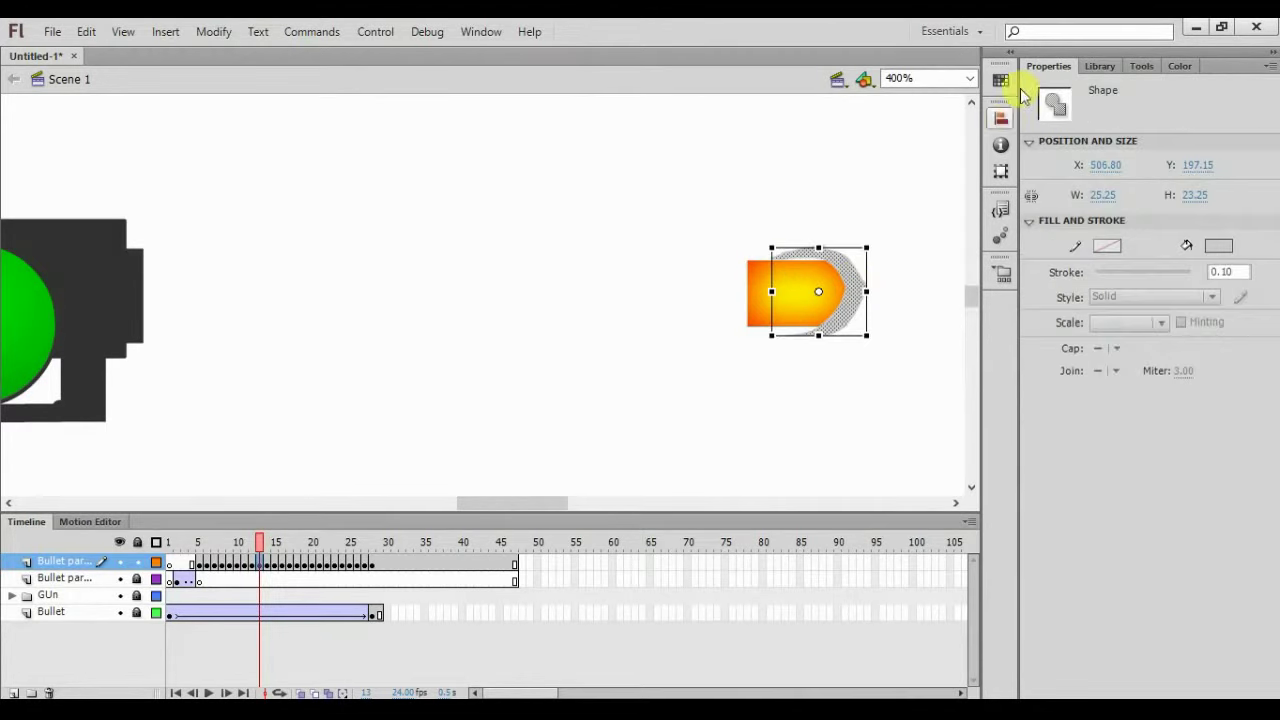
click(1219, 245)
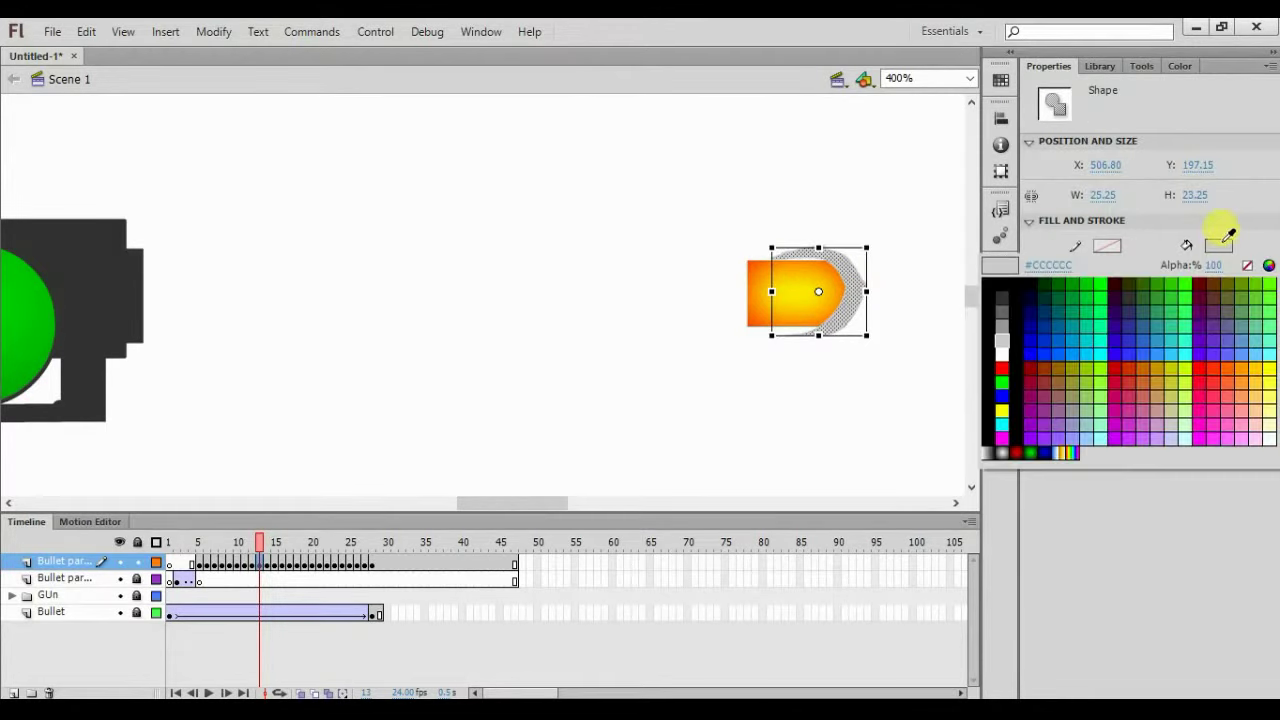
click(1213, 276)
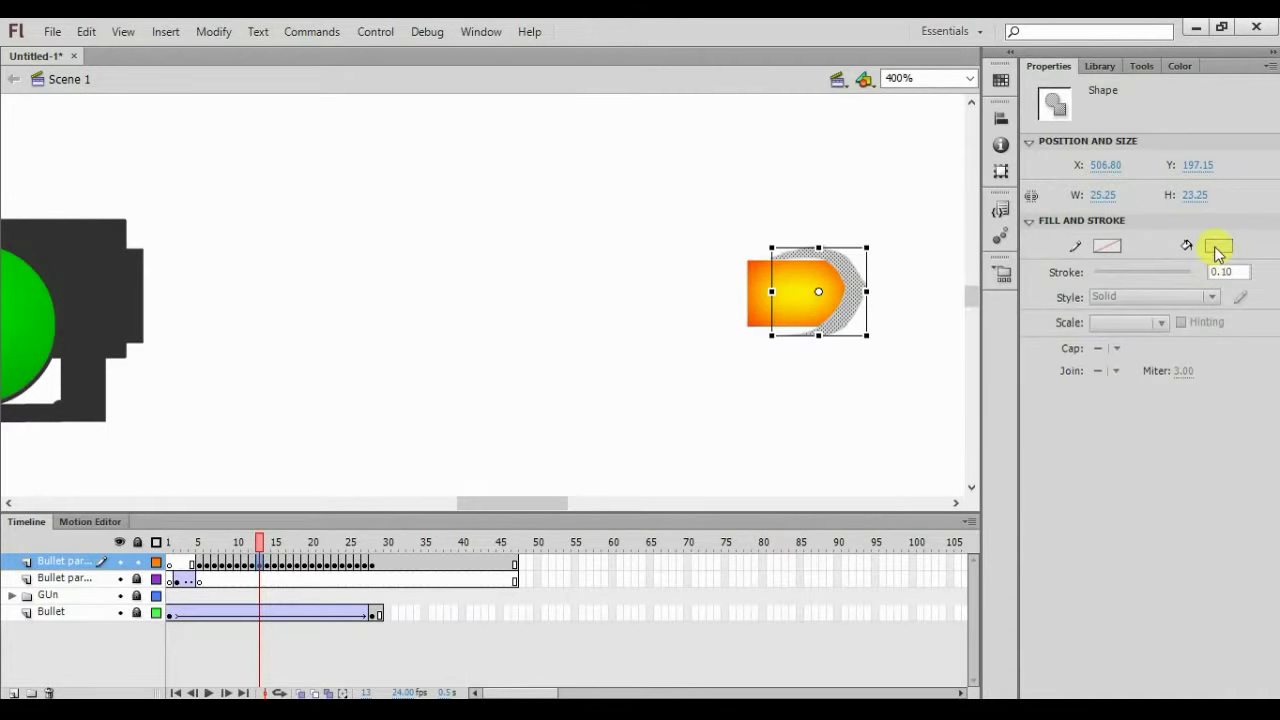
click(1217, 247)
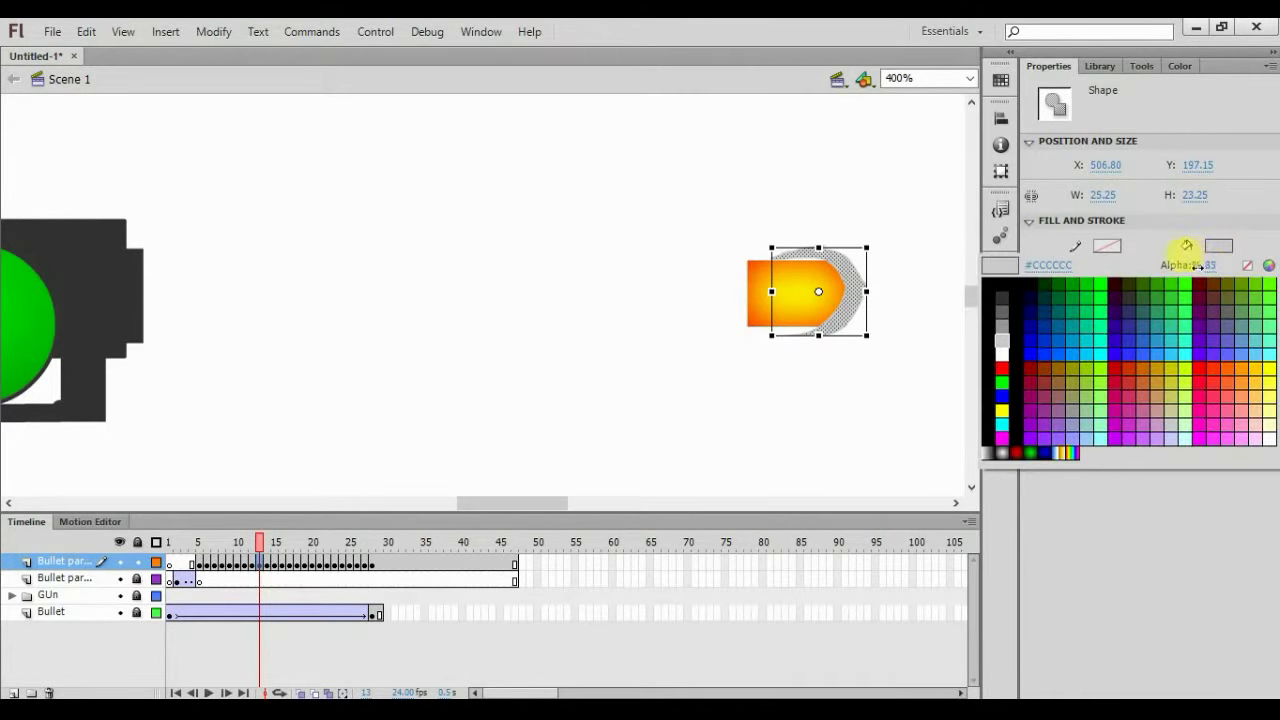
click(1194, 267)
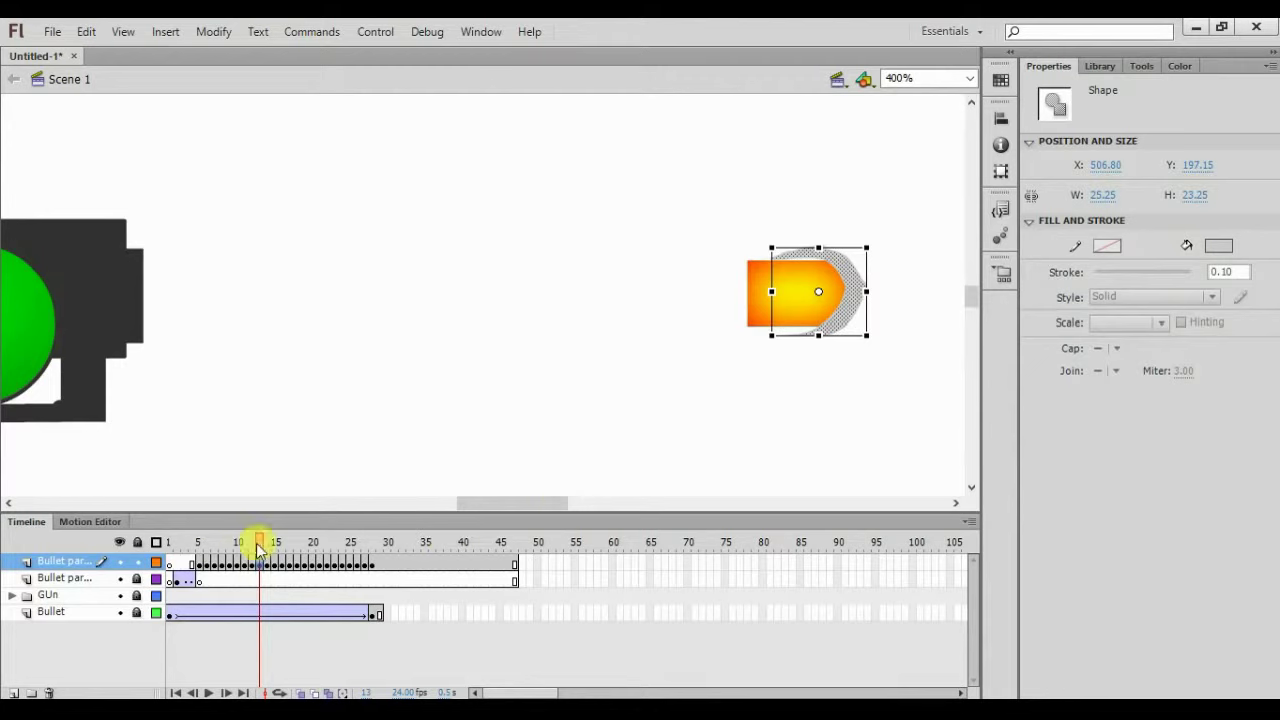
Replace the crescent at frame 14 with a copy of the squashed crescent from frame 13
click(267, 543)
mouse_move(388, 184)
mouse_down()
mouse_move(509, 265)
mouse_move(645, 386)
mouse_up()
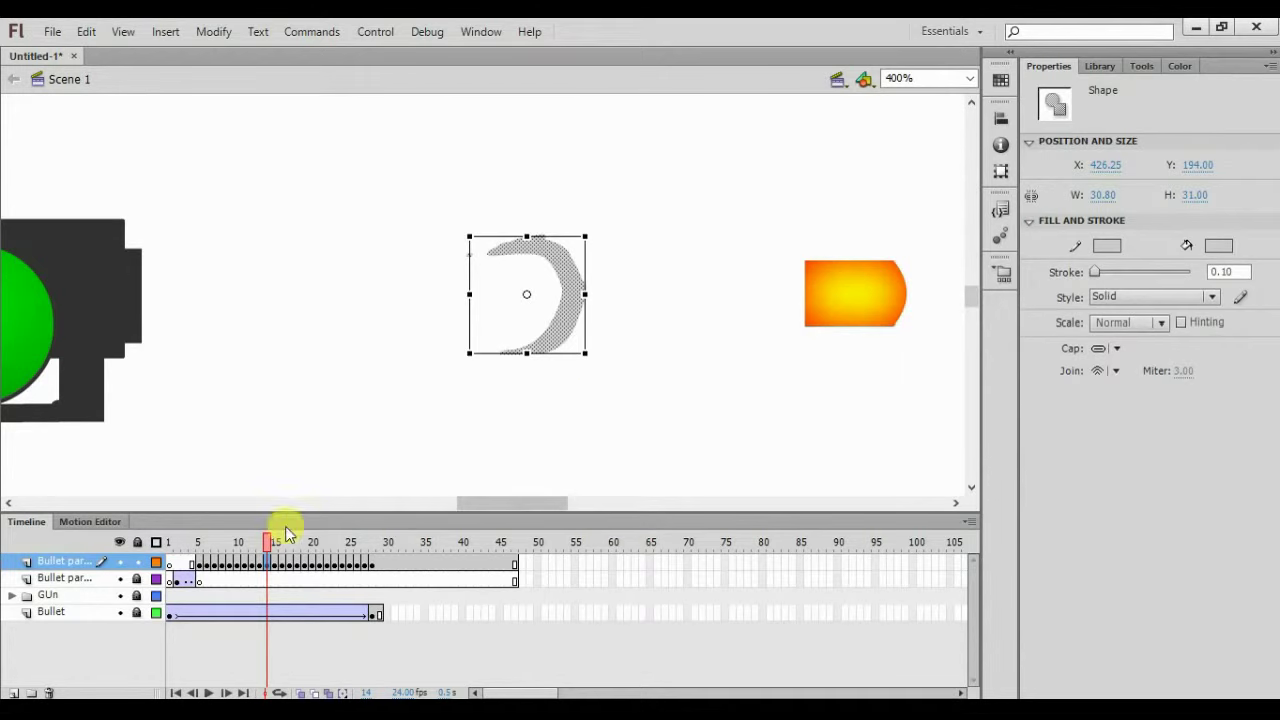
click(261, 542)
drag(760, 216, 912, 381)
key(ctrl+c)
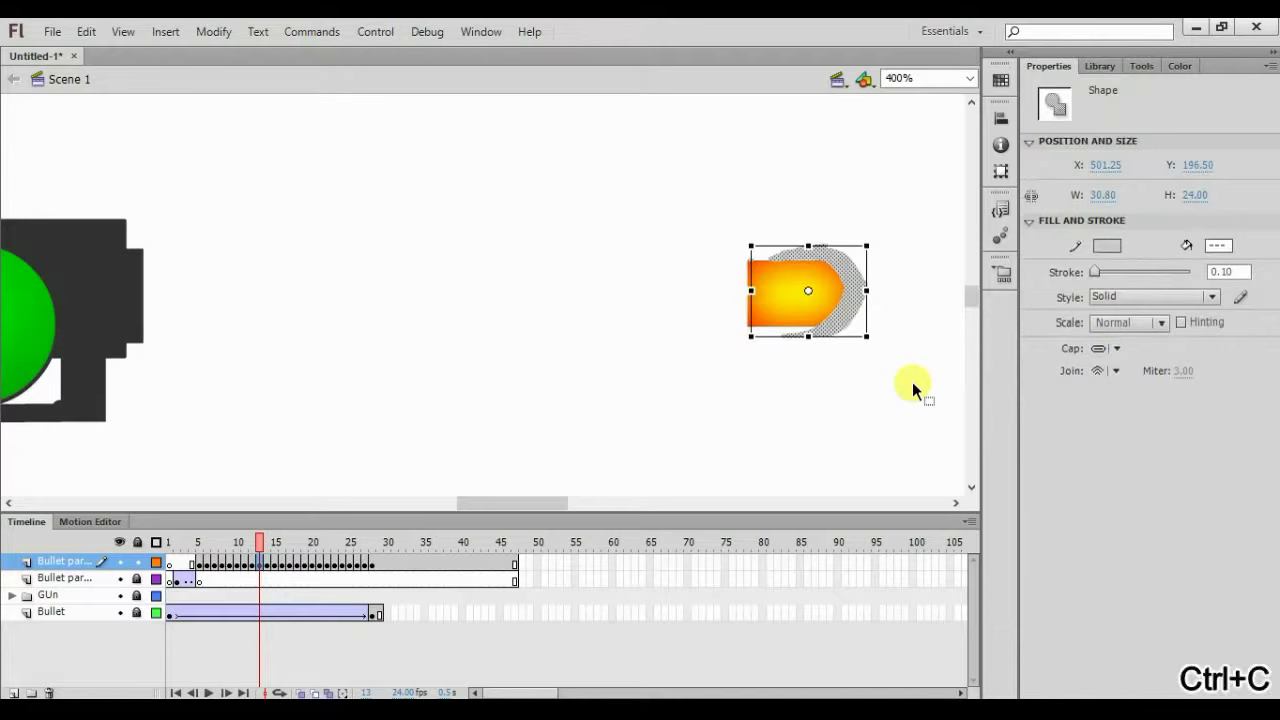
click(266, 542)
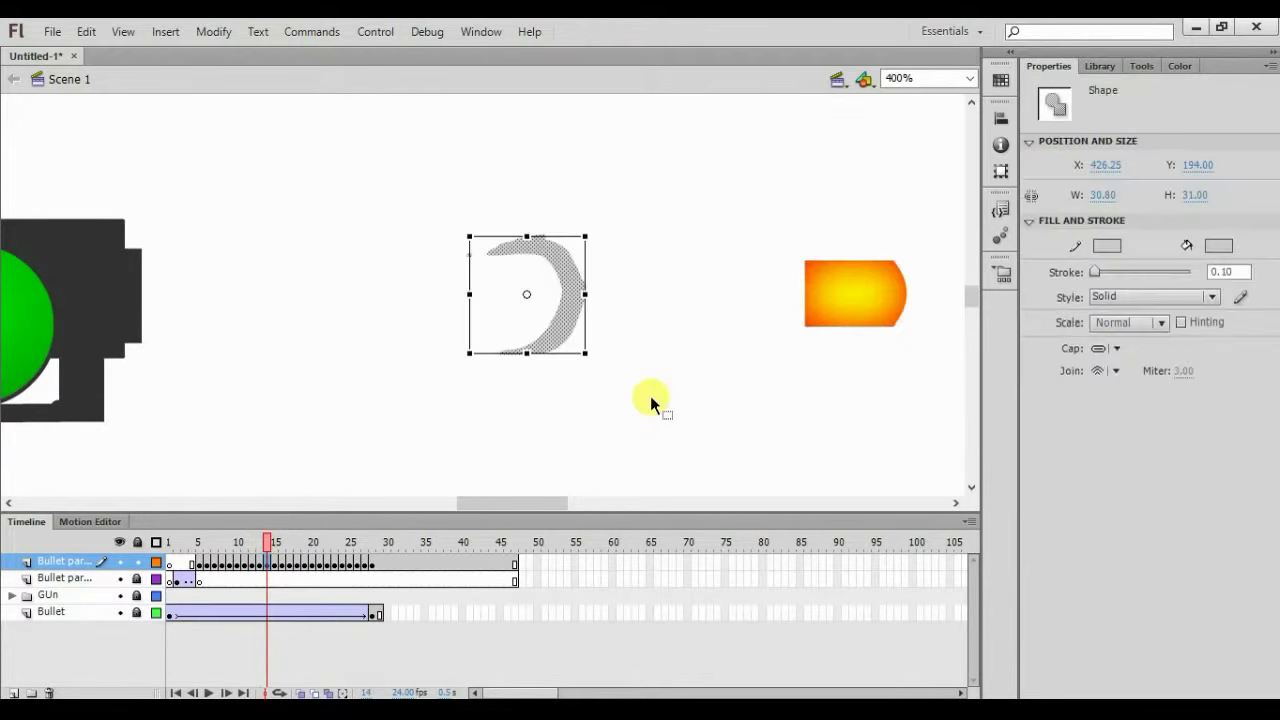
key(ctrl+v)
key(ctrl+v)
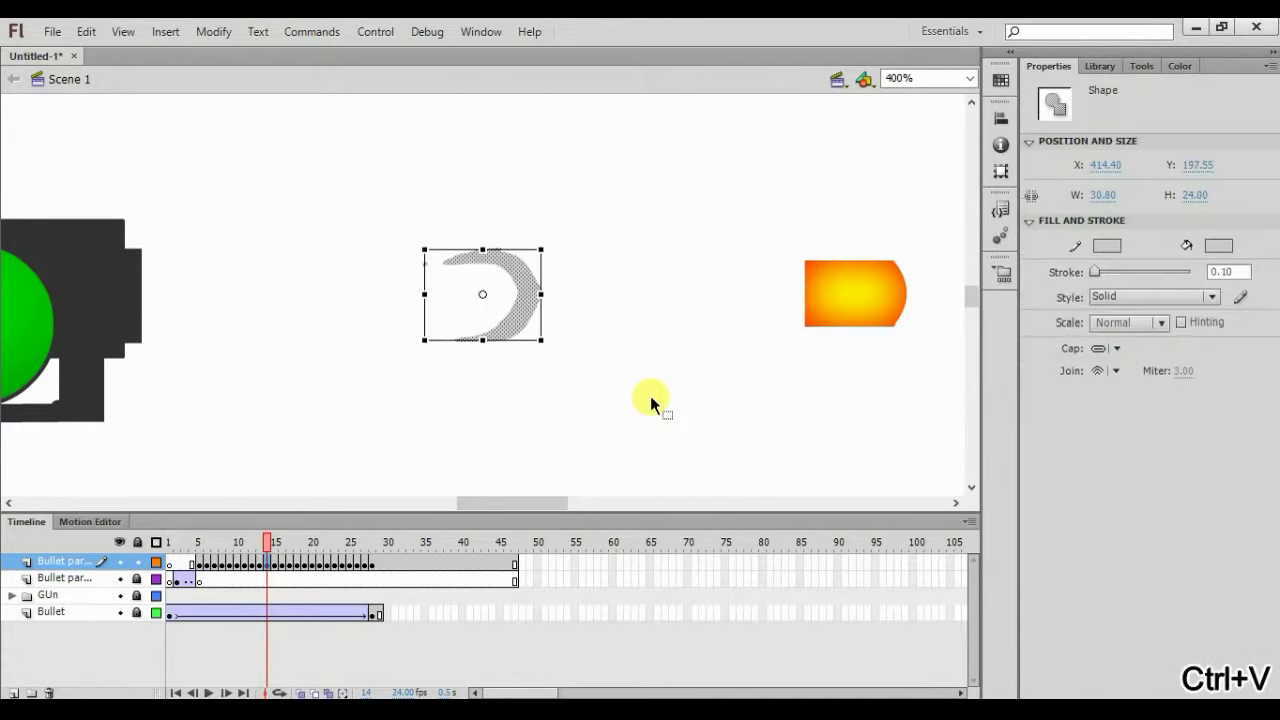
At frame 14, move the pasted crescent forward and adjust its height so it wraps around the bullet's nose
key(Right)
key(Right)
key(Right)
key(Right)
key(Right)
key(Right)
key(Right)
key(Right)
key(Right)
key(Right)
key(Right)
key(Right)
key(Right)
key(Right)
key(Right)
key(Right)
key(Right)
key(Right)
key(Right)
key(Right)
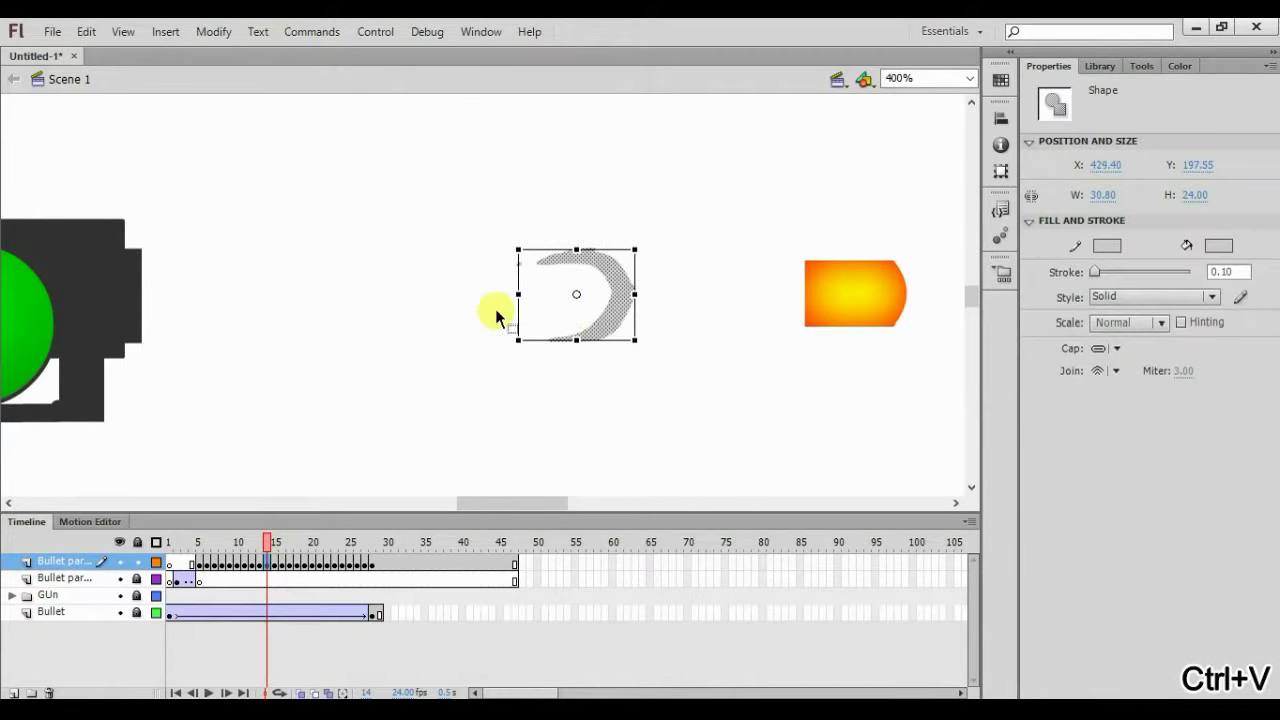
key(Right)
key(Right)
key(Right)
key(Right)
key(Right)
key(Right)
key(Right)
key(Right)
key(Right)
key(Right)
key(Right)
key(Right)
key(Right)
key(Right)
key(Right)
key(Right)
key(Right)
key(Right)
key(Right)
key(Right)
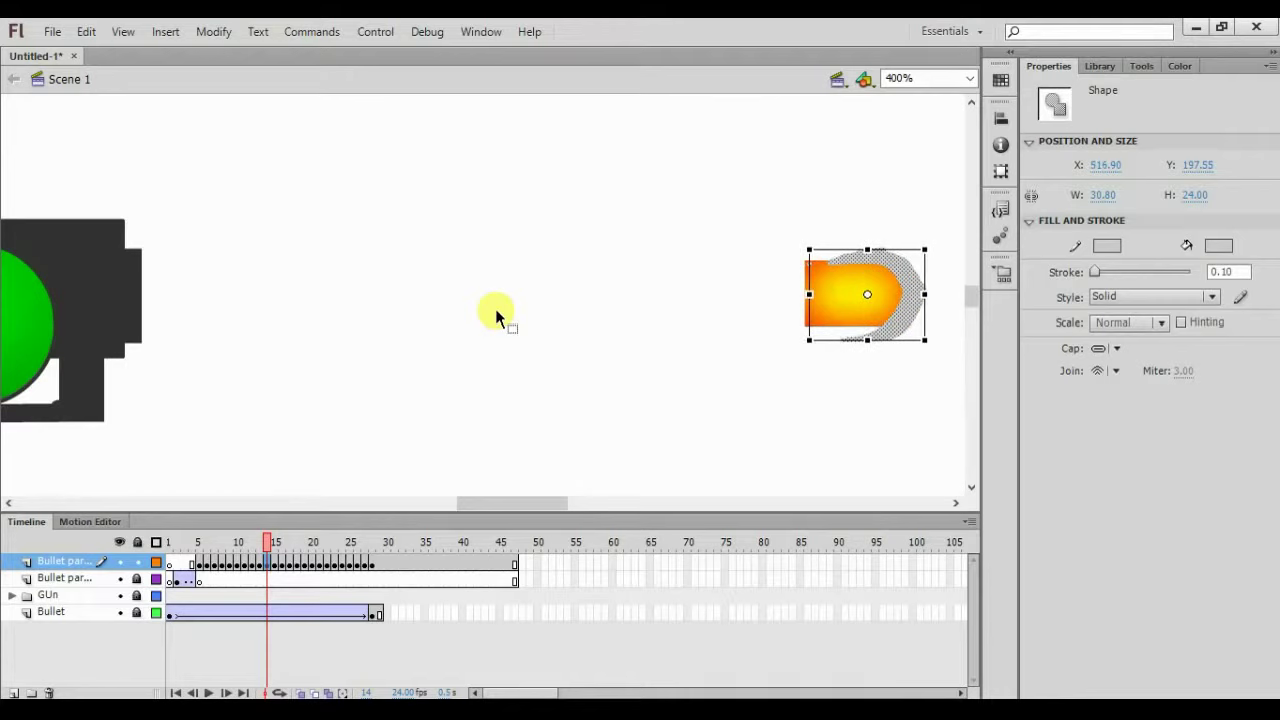
key(Up)
key(Up)
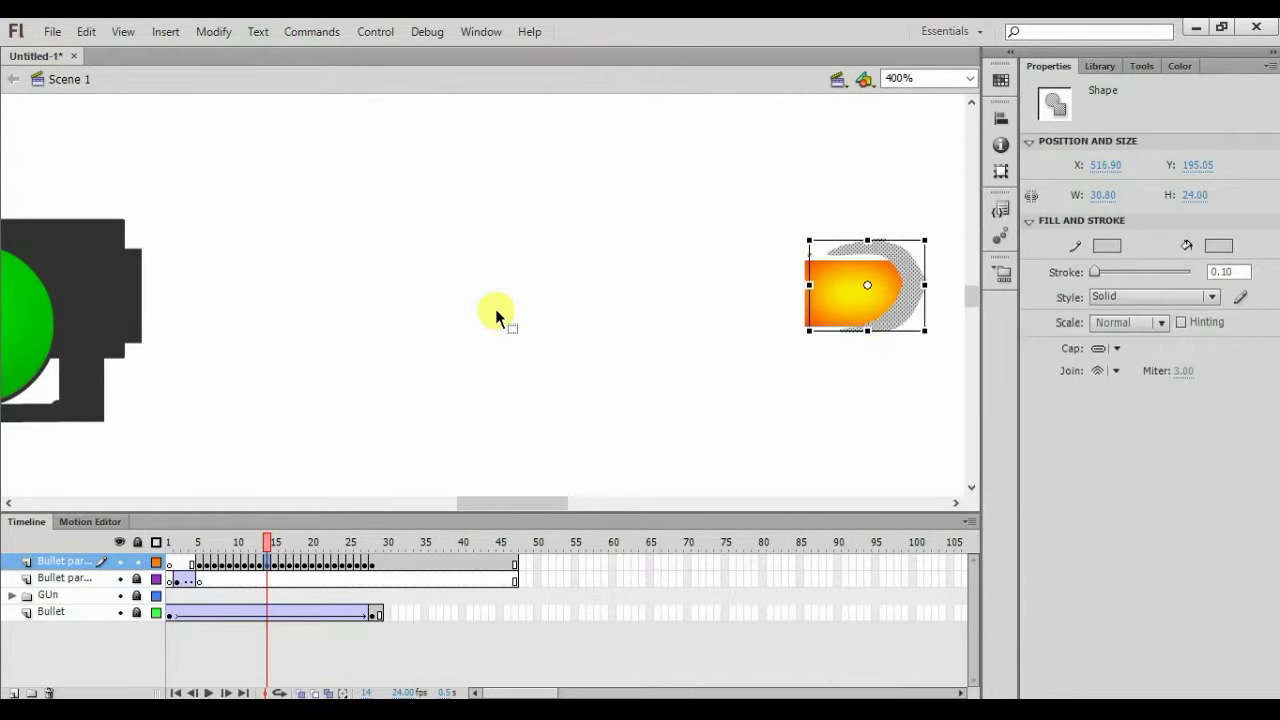
key(Down)
key(Down)
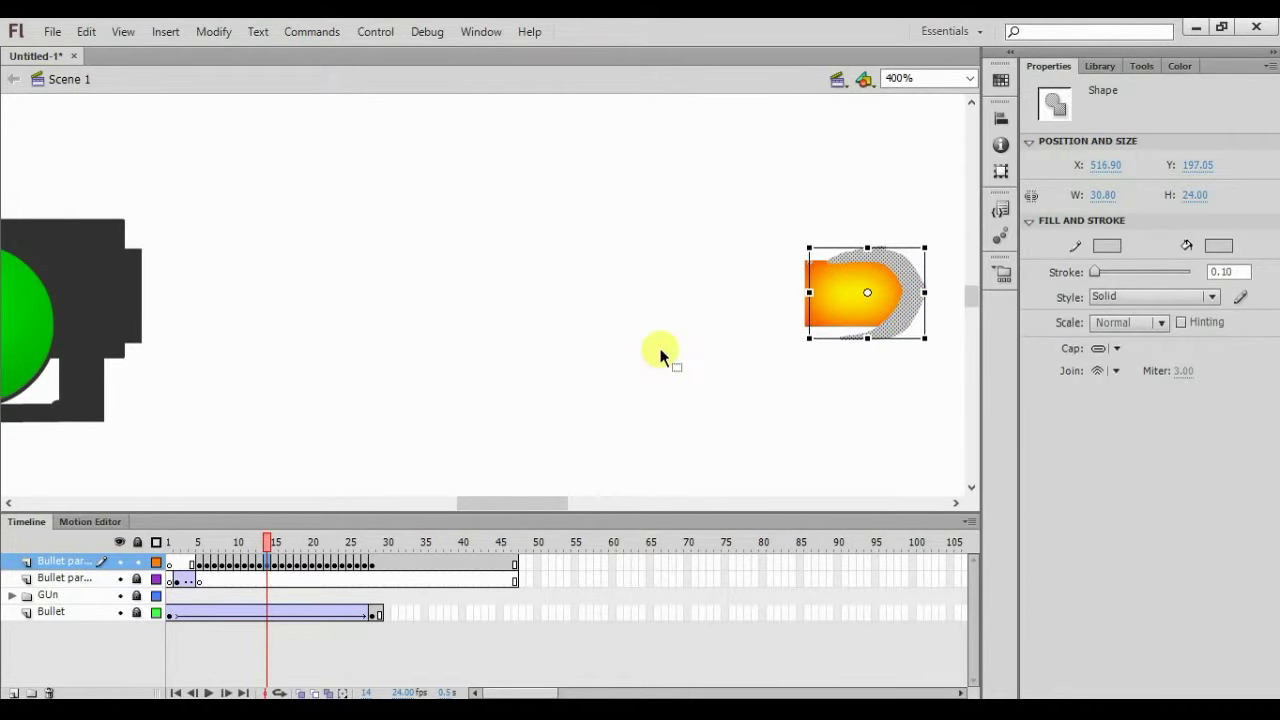
Lower the fill alpha of the frame 14 crescent to about 78%, keeping its #CCCCCC grey
click(1220, 245)
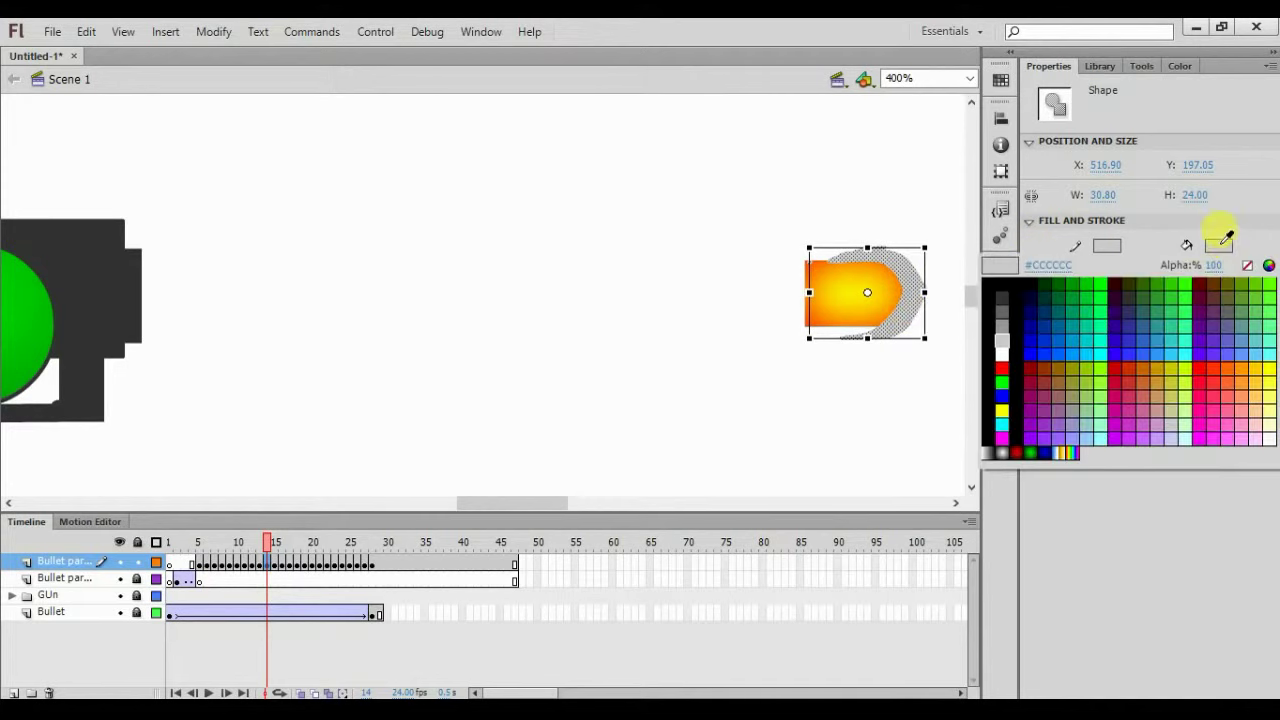
click(1213, 268)
click(1217, 249)
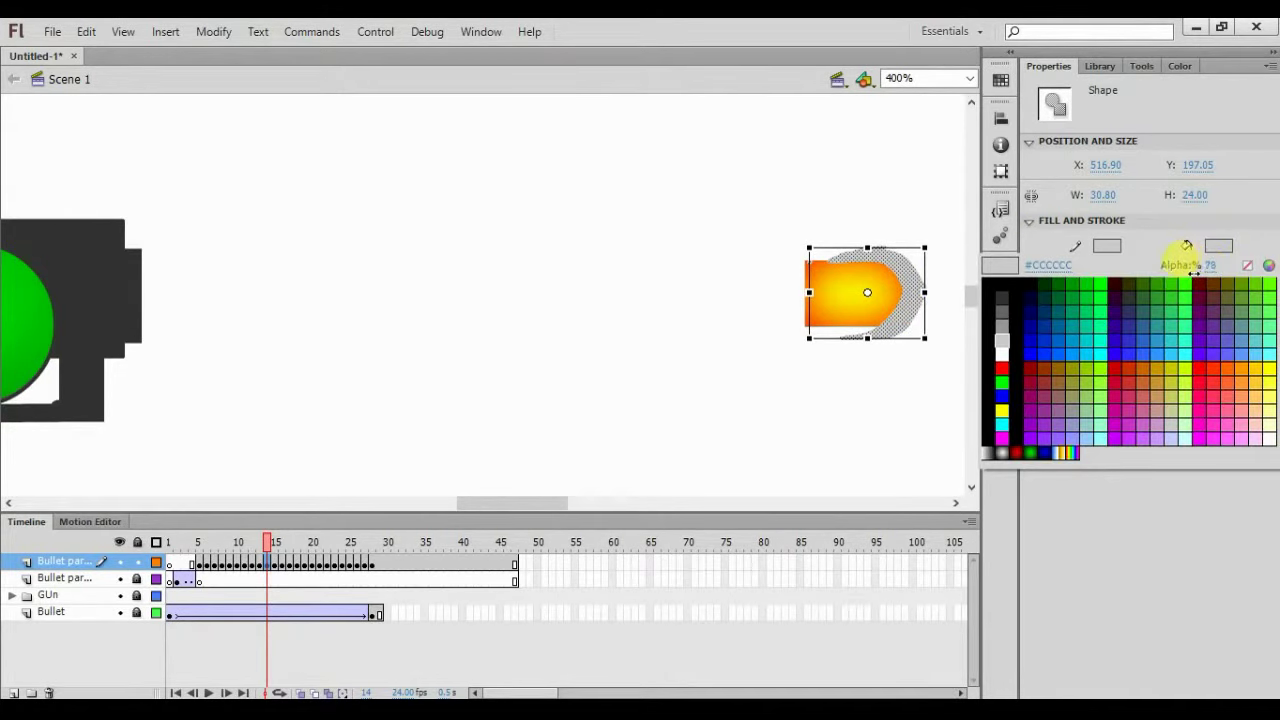
click(1193, 271)
Replace the old crescent at frame 15 with the copied squashed crescent
click(273, 545)
click(414, 220)
click(628, 382)
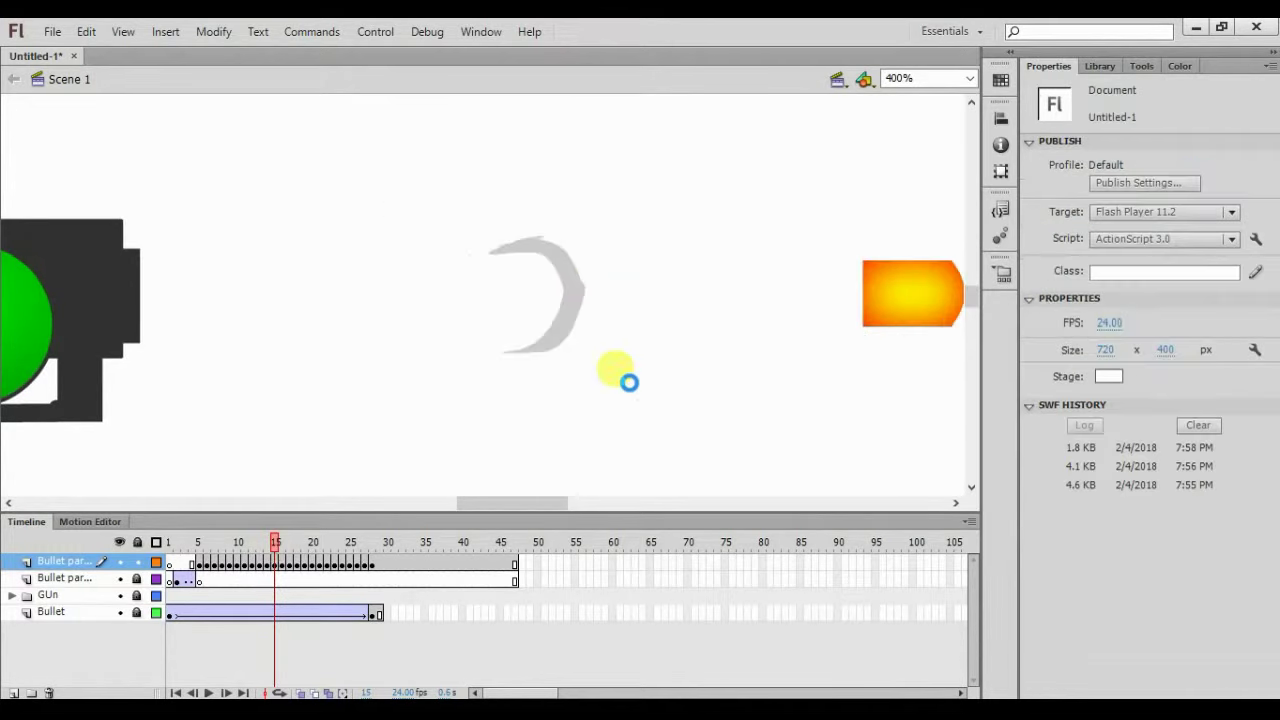
drag(446, 217, 680, 414)
key(Delete)
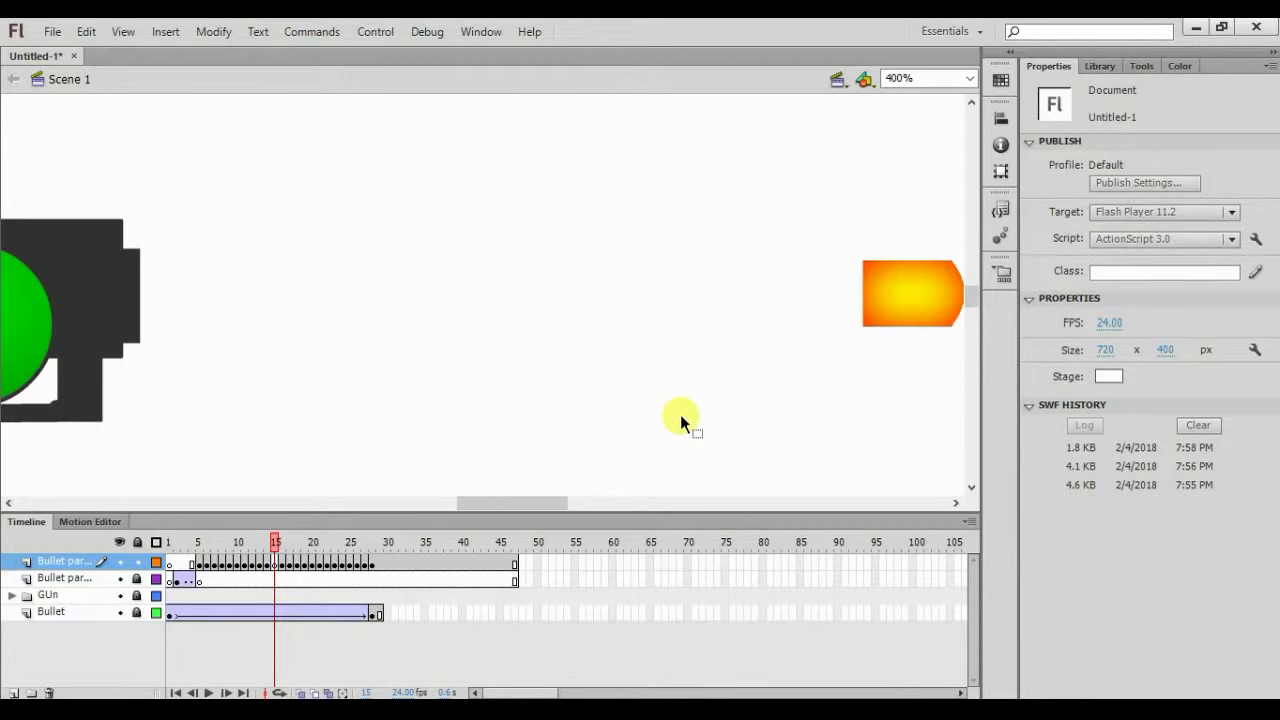
drag(535, 517, 583, 514)
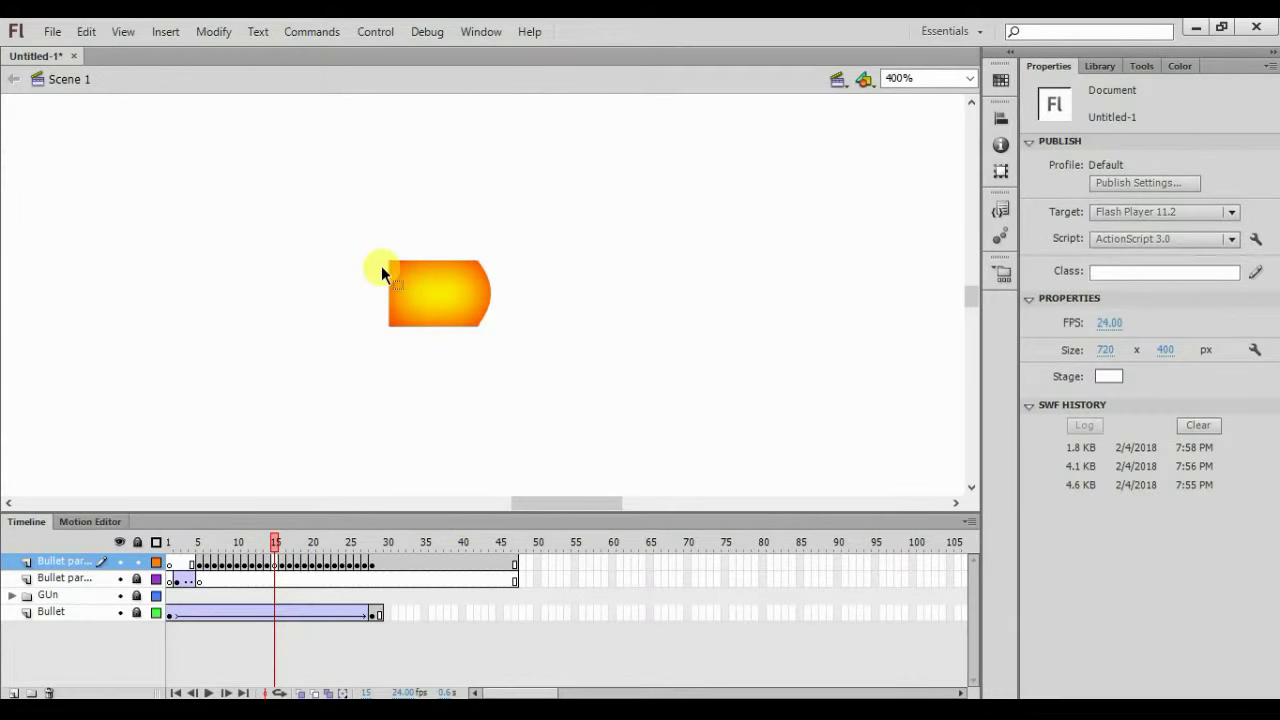
key(ctrl+v)
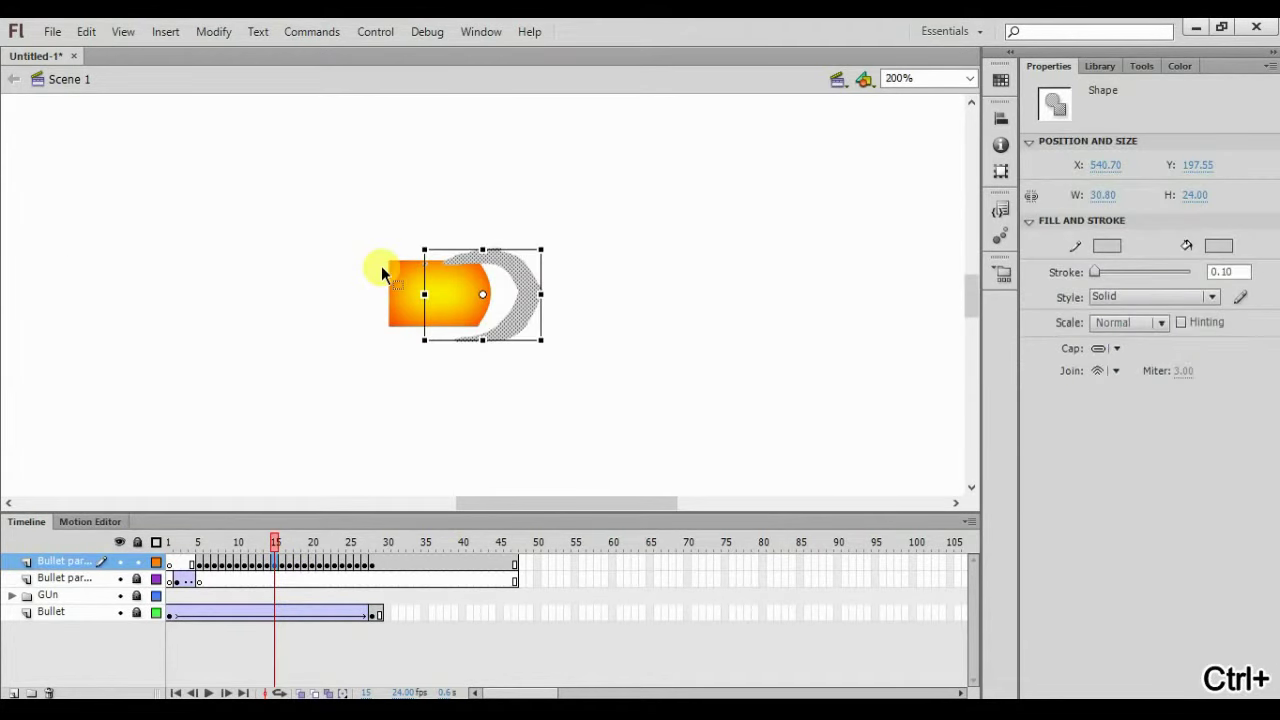
key(ctrl+minus)
key(ctrl+equal)
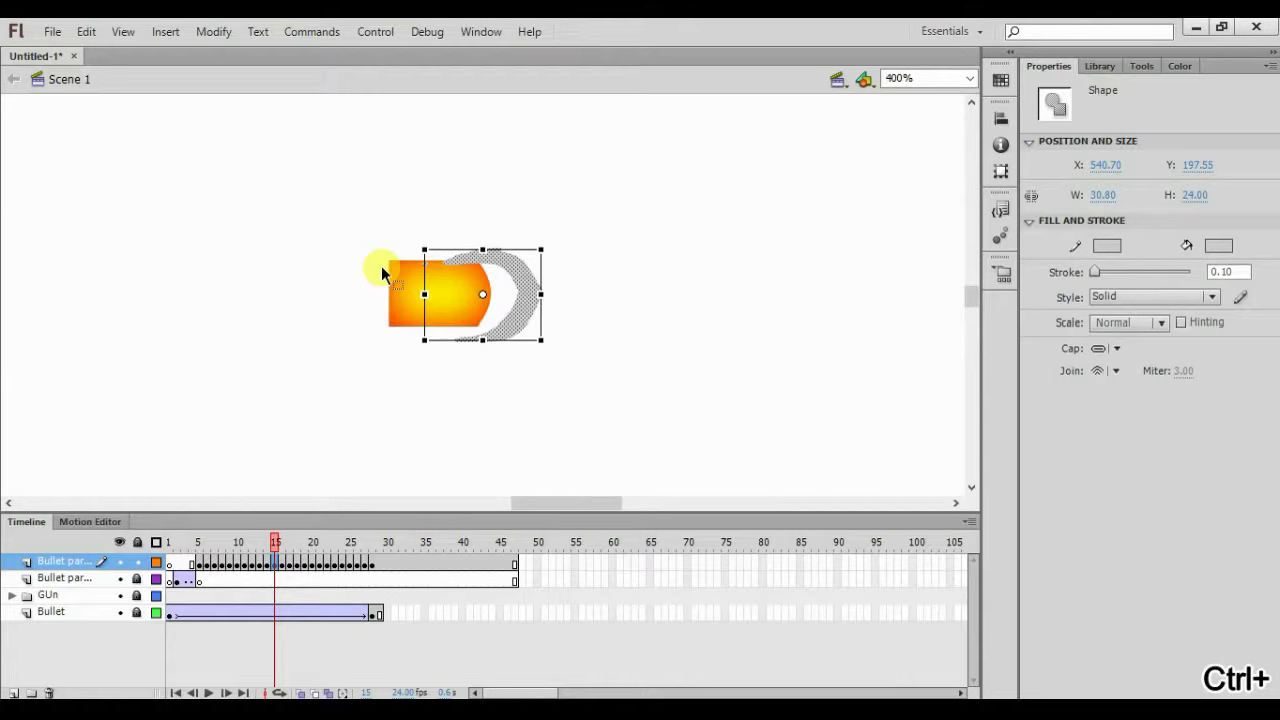
Move the frame 15 crescent back and slightly up so it fits around the bullet's nose, then deselect it
key(Left)
key(Left)
key(Left)
key(Left)
key(Left)
key(Left)
key(Left)
key(Up)
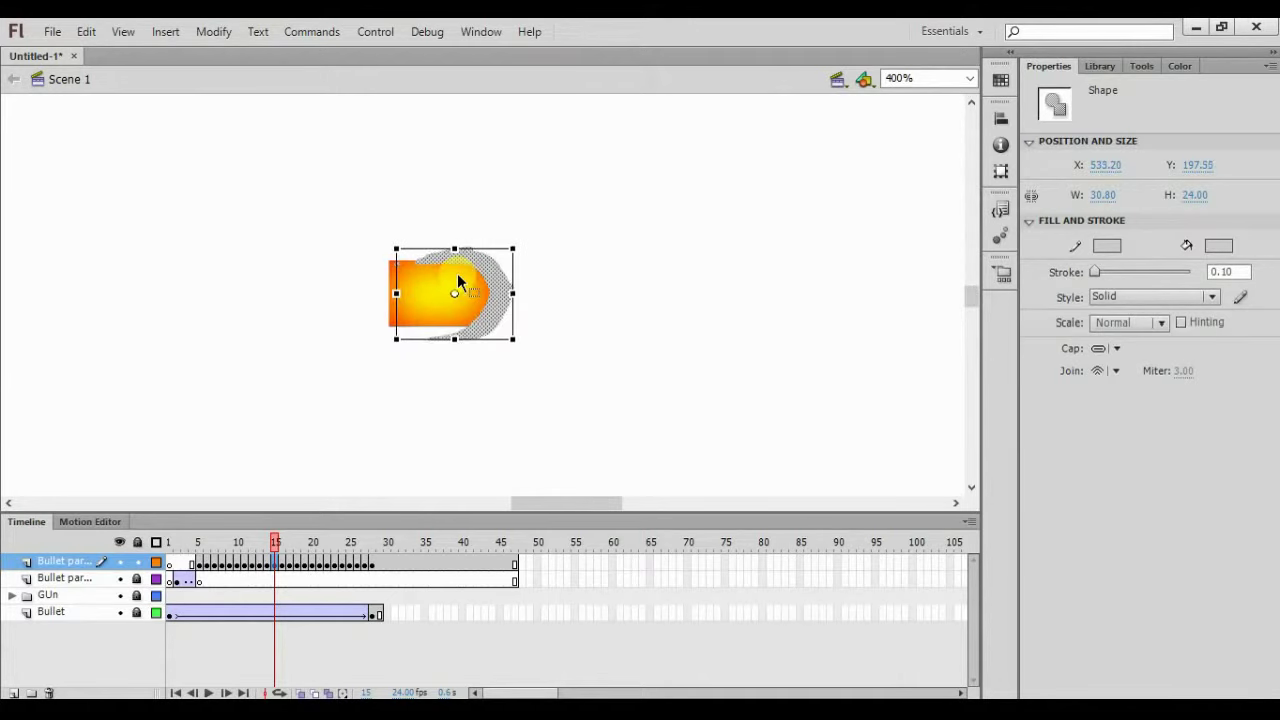
click(406, 395)
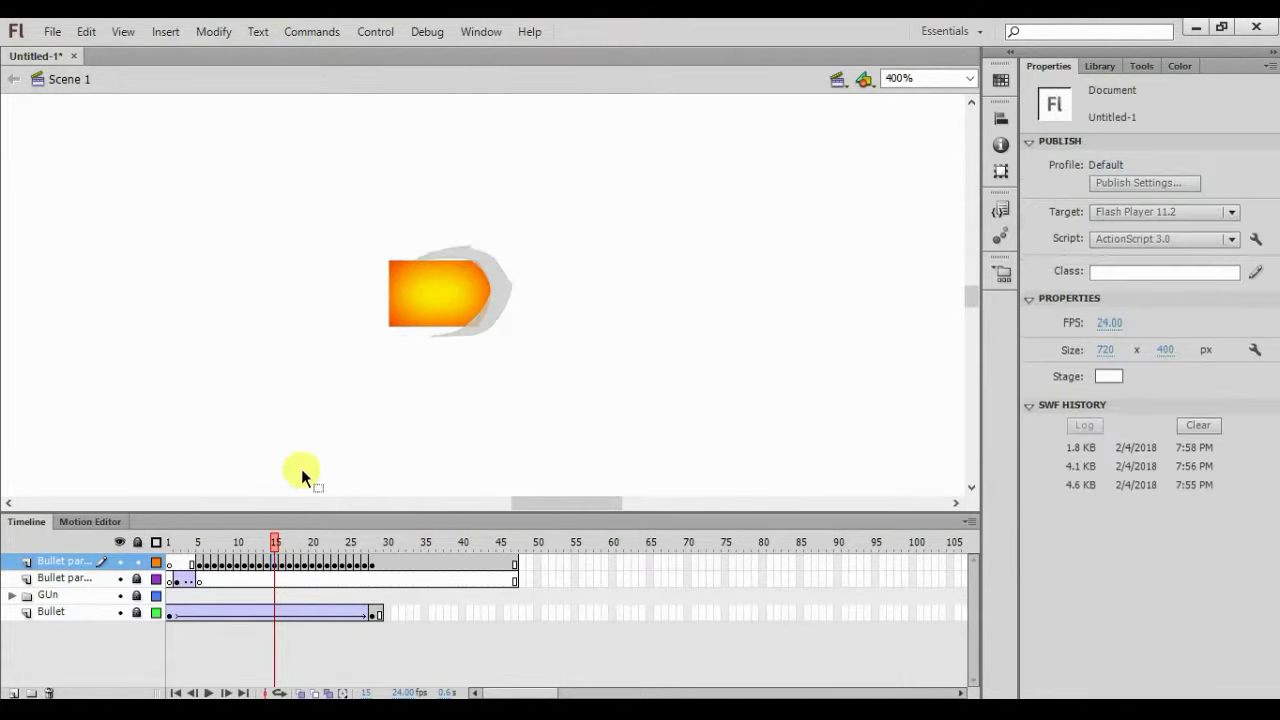
Replace the old crescent at frame 16 with the copied squashed crescent and fit it around the bullet's nose
click(281, 543)
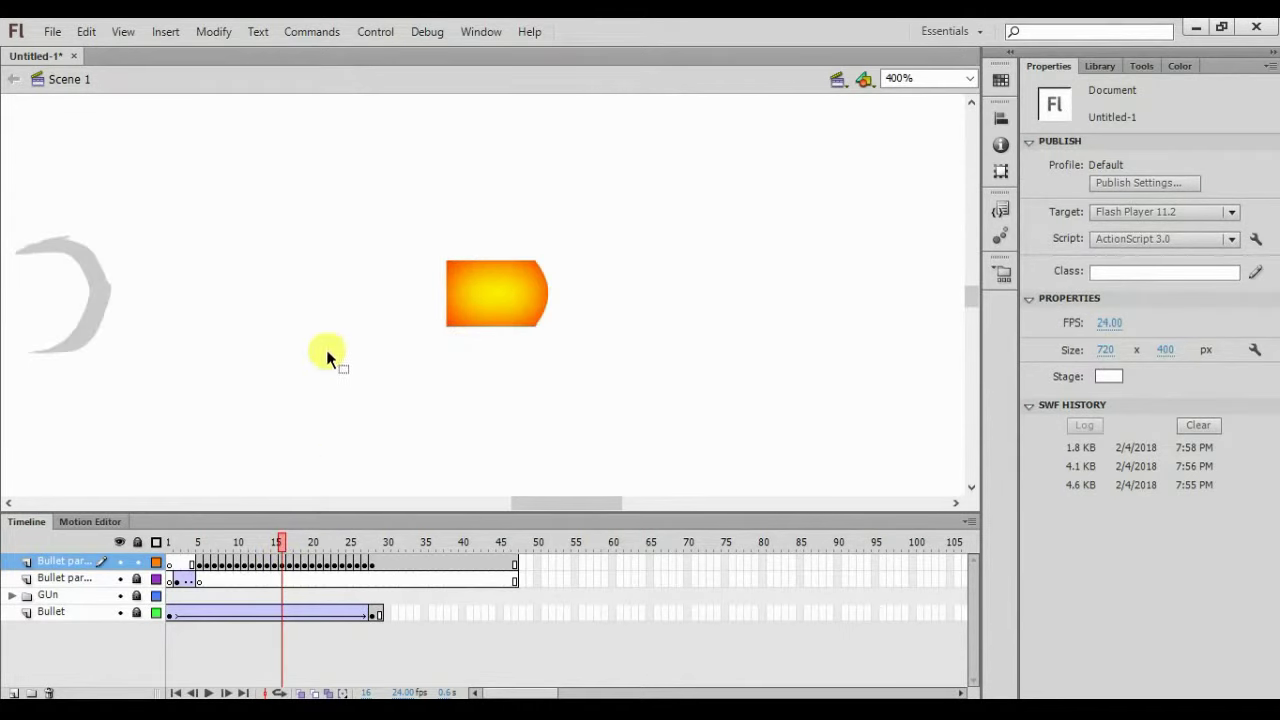
drag(3, 222, 143, 380)
key(Delete)
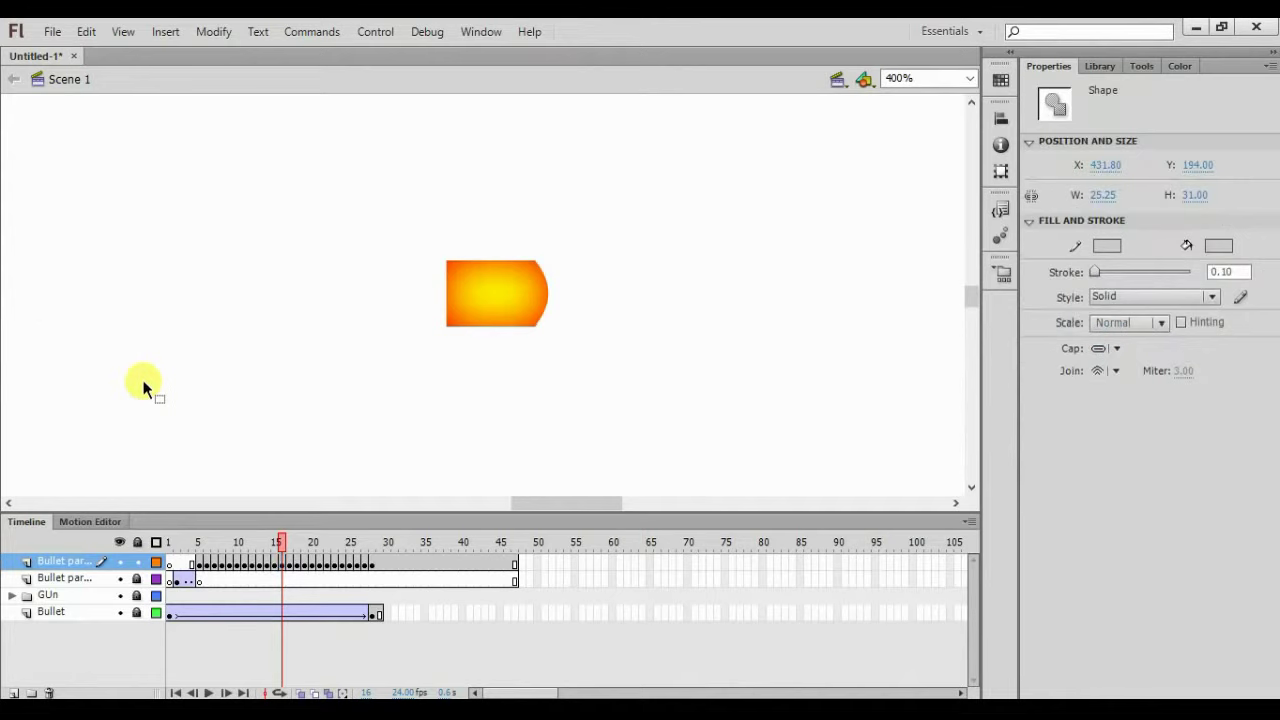
key(ctrl+v)
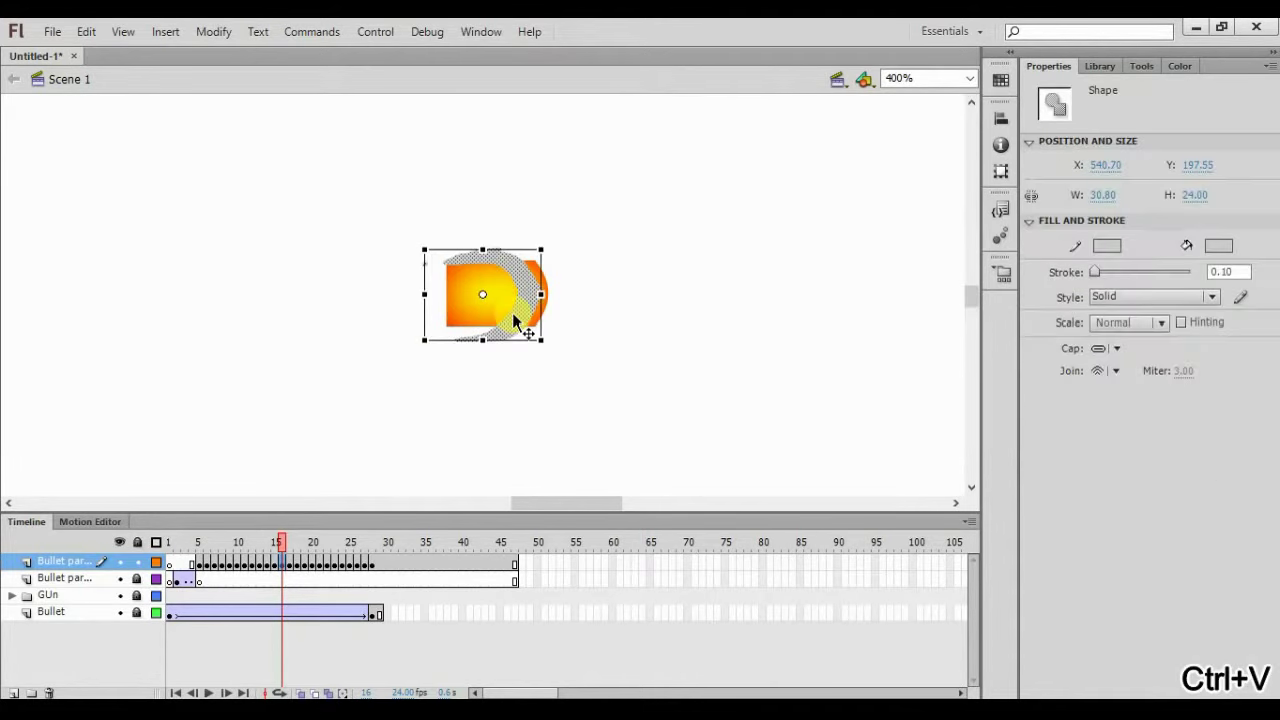
mouse_move(513, 314)
mouse_down()
mouse_move(522, 322)
mouse_move(513, 316)
mouse_up()
click(714, 406)
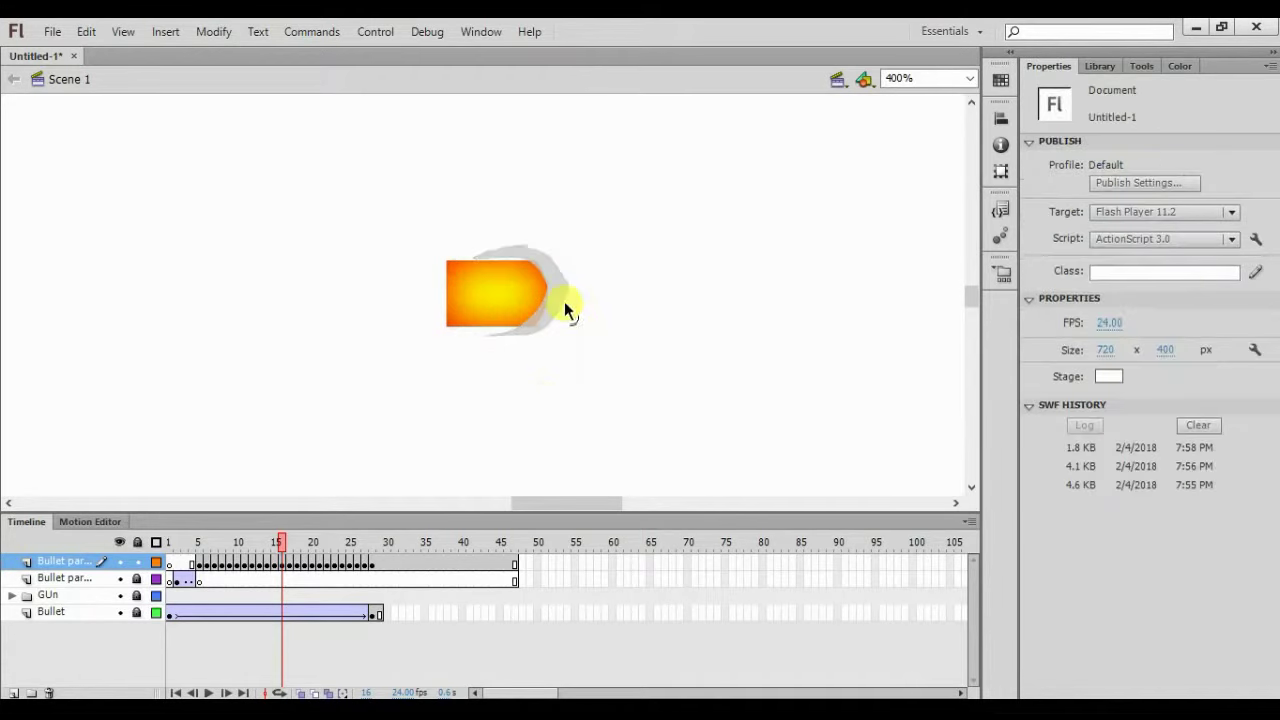
Replace the old crescent at frame 17 with the copied one and move it forward around the bullet's nose
click(289, 541)
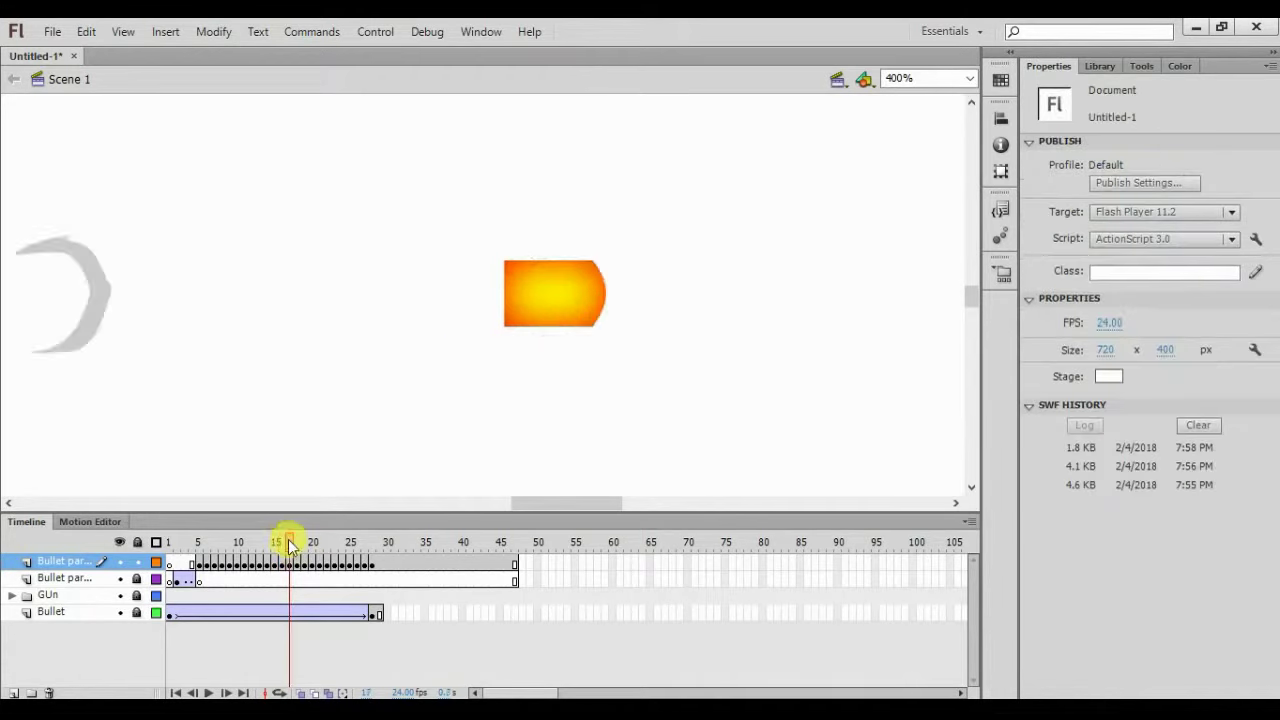
key(ctrl+a)
key(Delete)
key(ctrl+v)
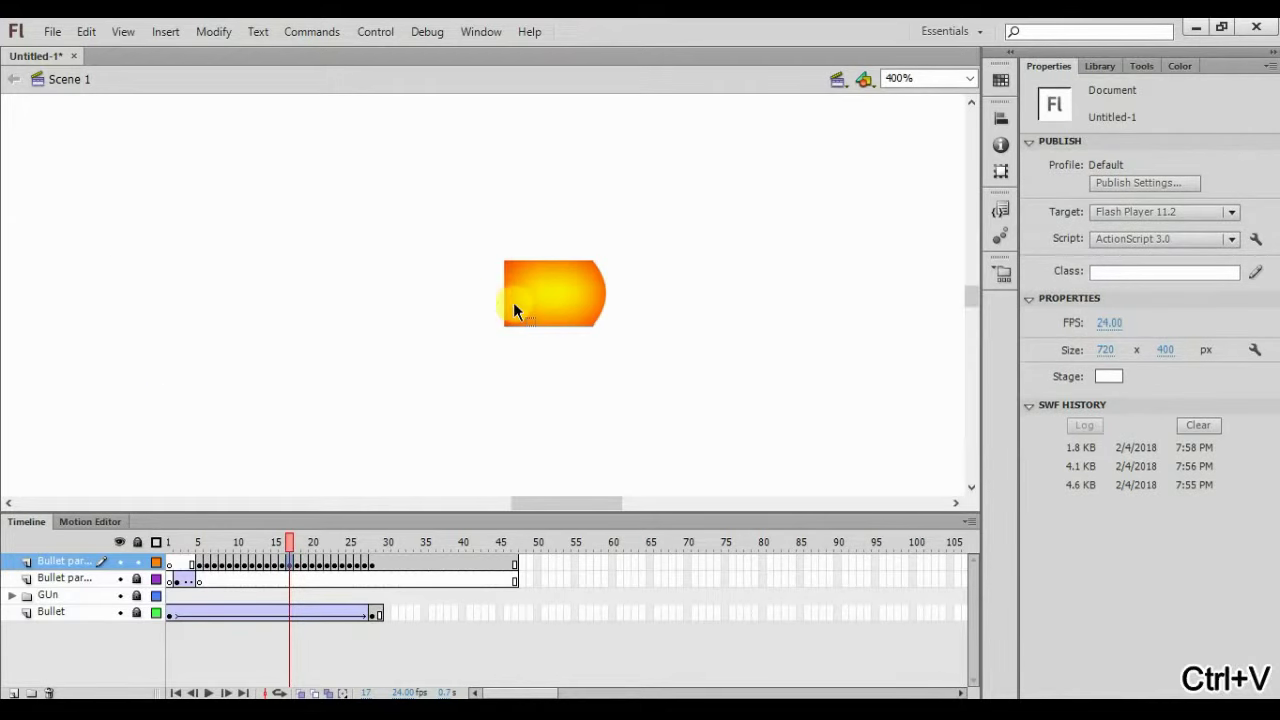
key(shift+Right)
key(shift+Right)
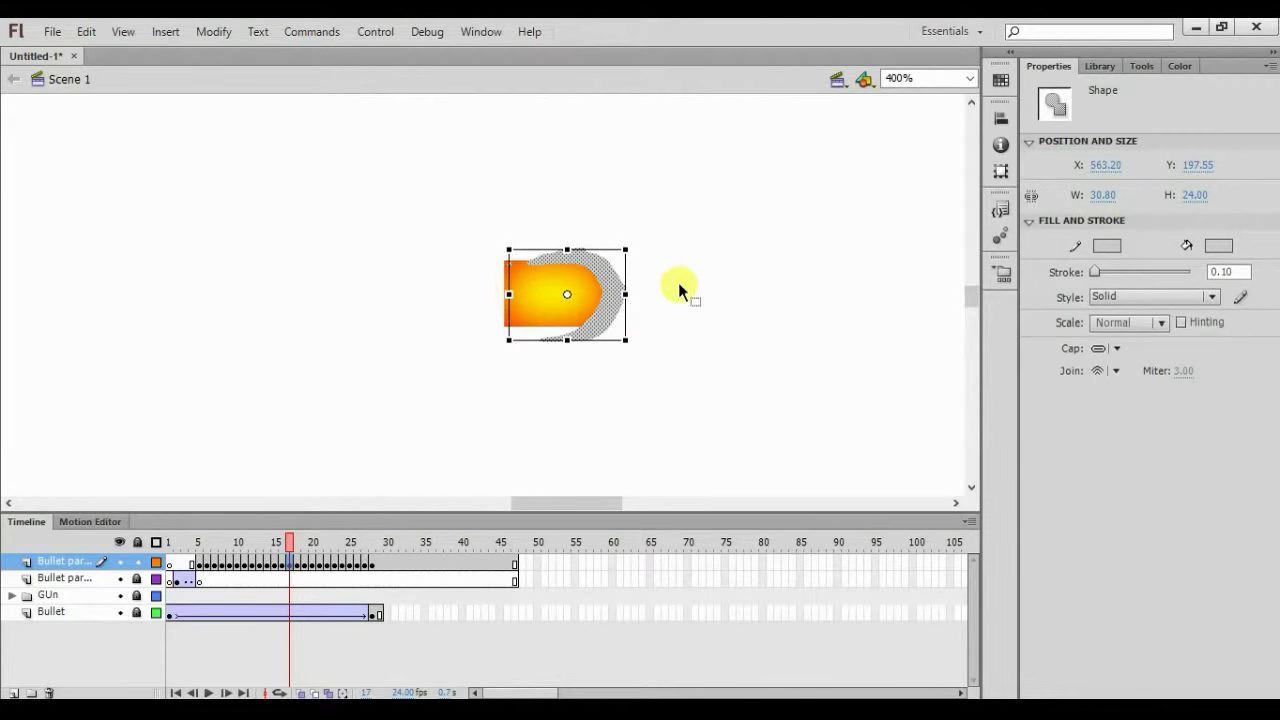
Lower the fill alpha of the frame 17 crescent to about 67%, keeping its #CCCCCC grey
click(1217, 251)
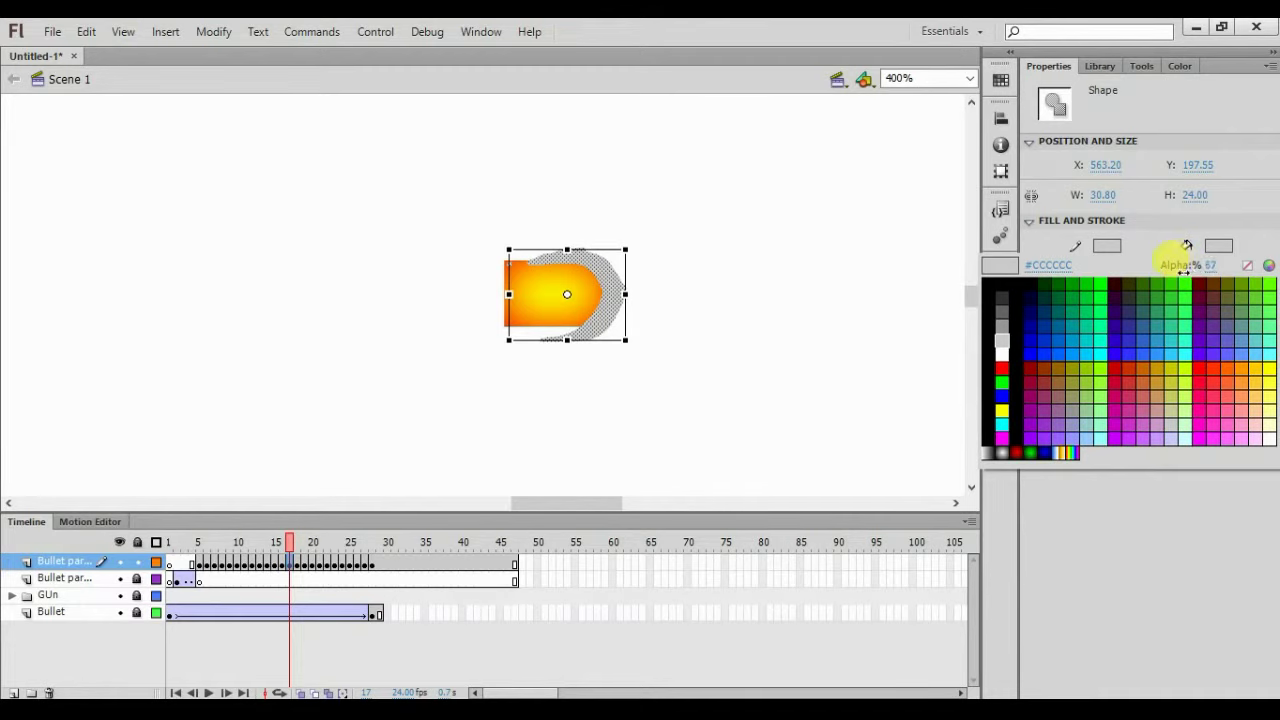
click(1181, 272)
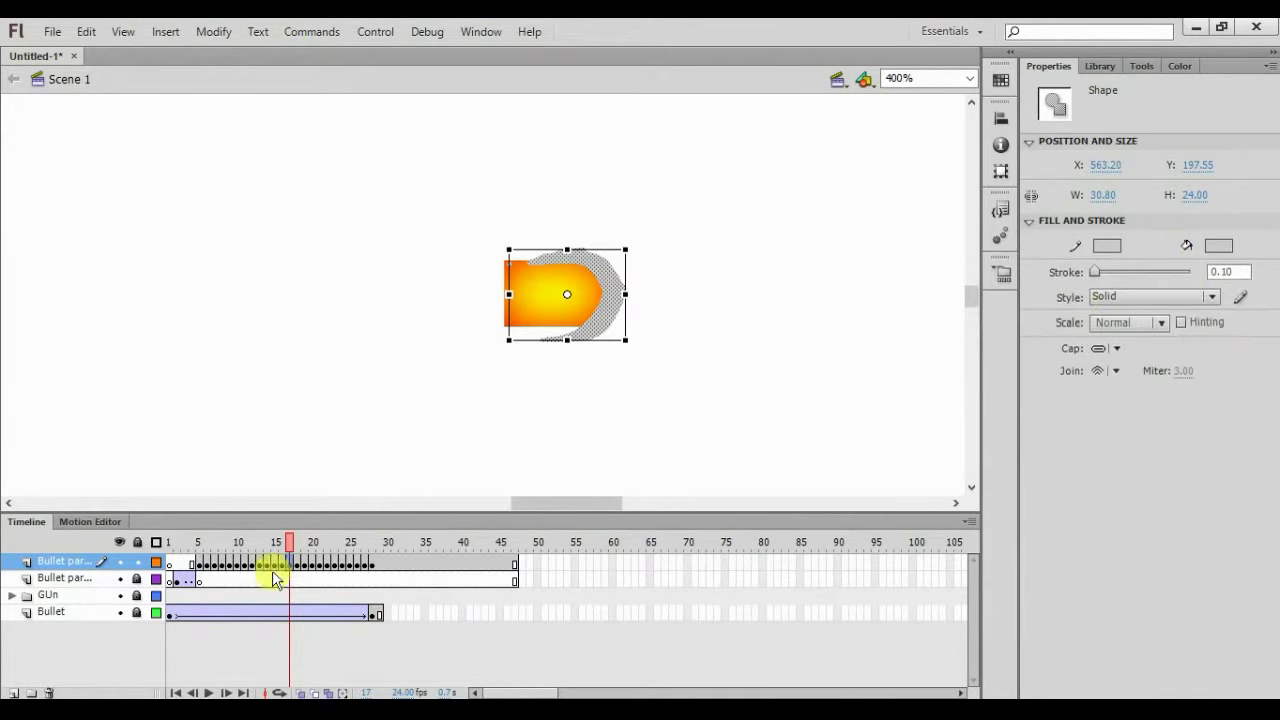
click(289, 544)
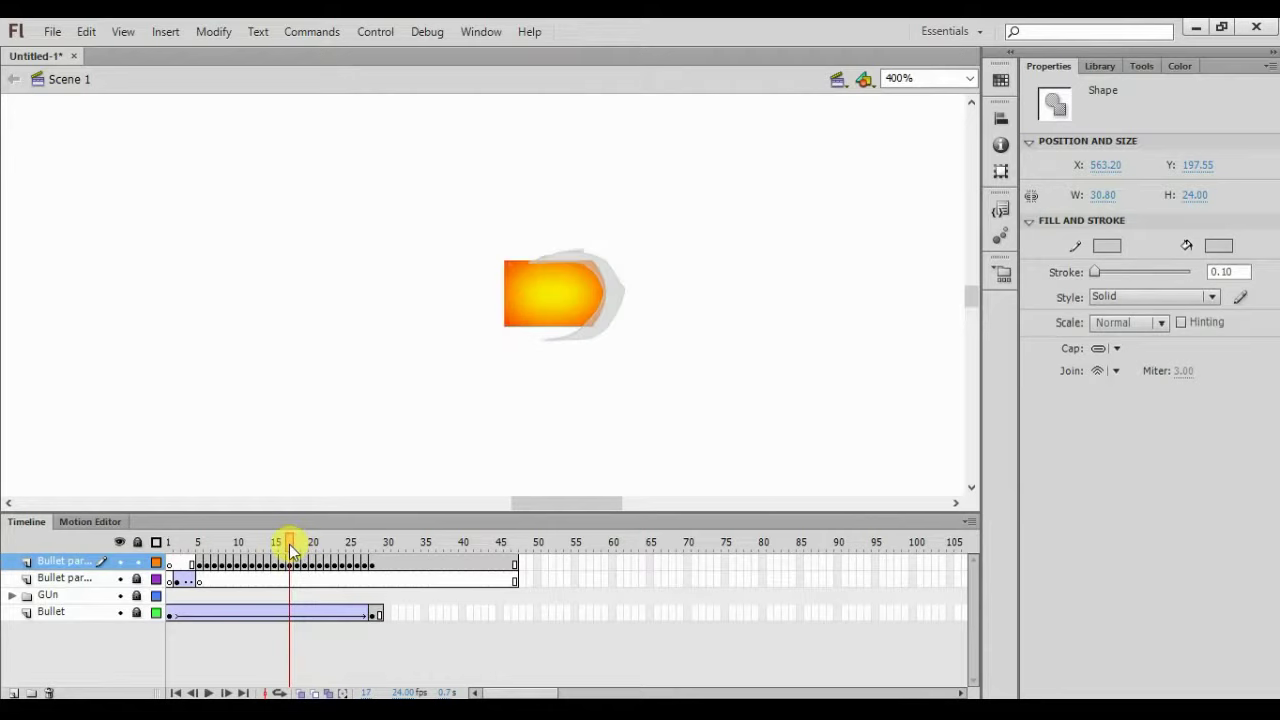
Copy the faded crescent from frame 17 and delete the old crescent at frame 18
drag(480, 229, 694, 392)
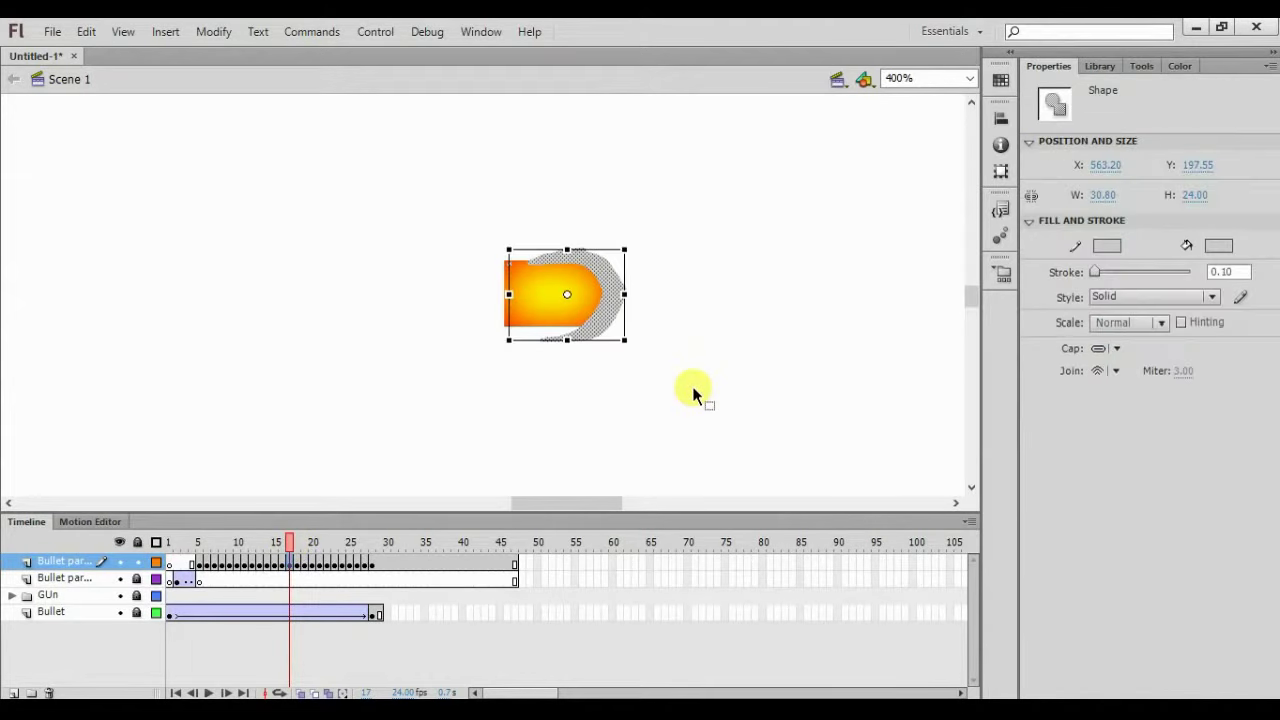
key(ctrl+c)
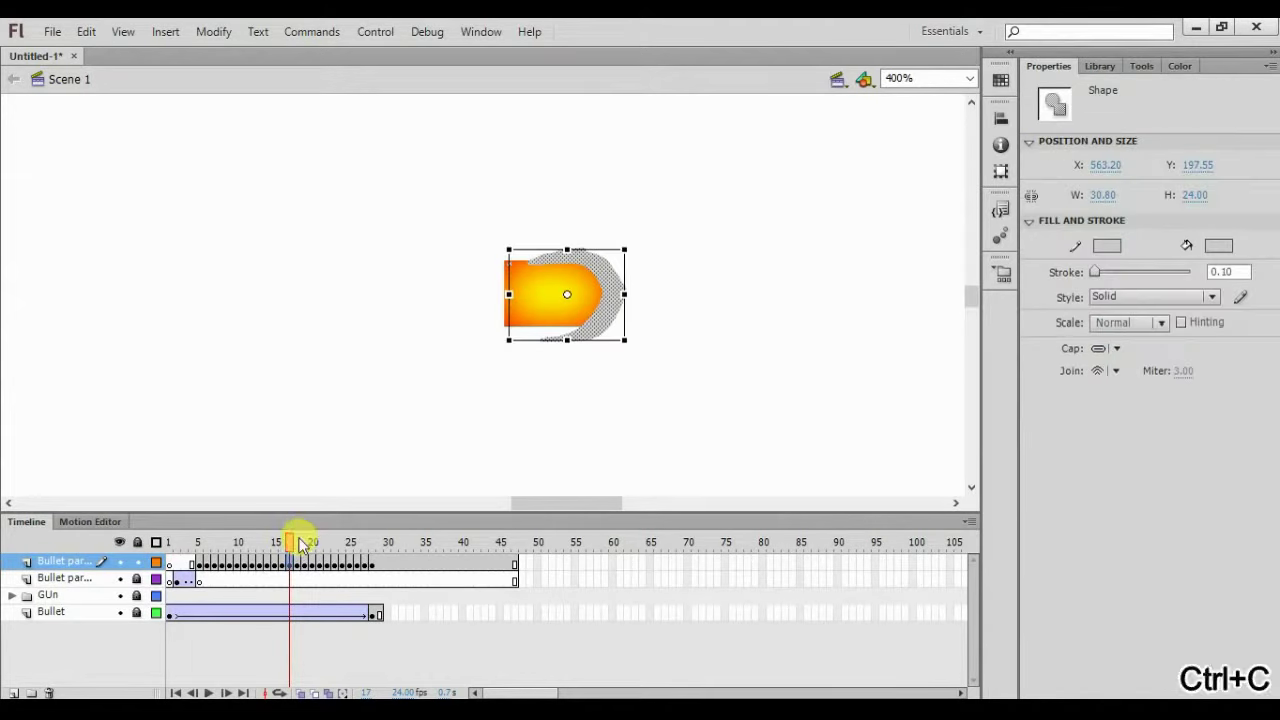
click(298, 543)
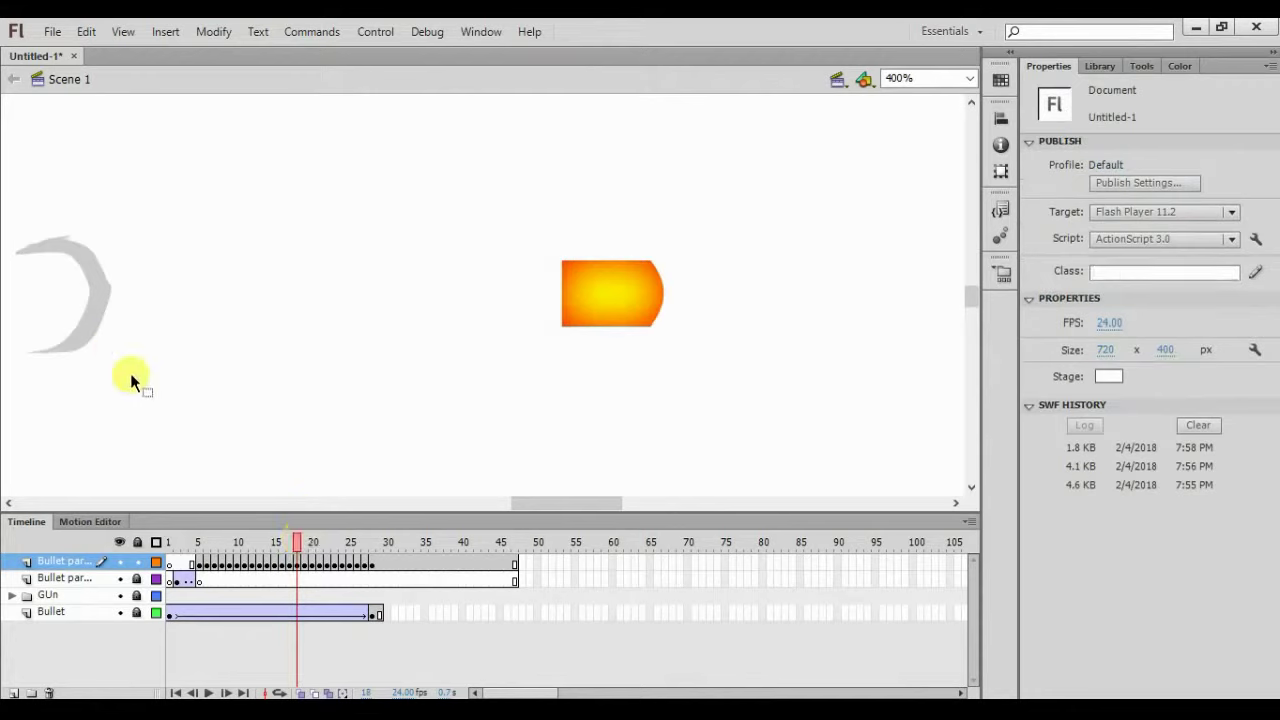
drag(139, 382, 6, 200)
key(Delete)
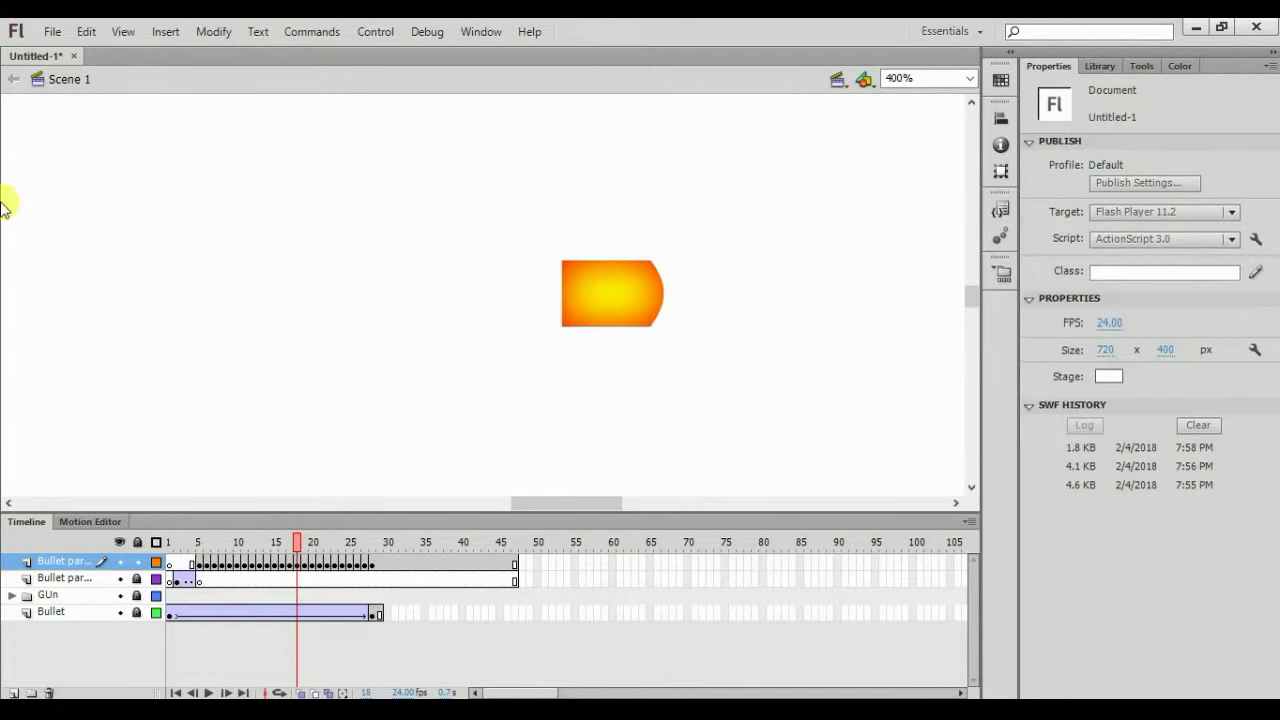
Replace the old crescent at frame 19 with the faded crescent copied from frame 17
click(306, 544)
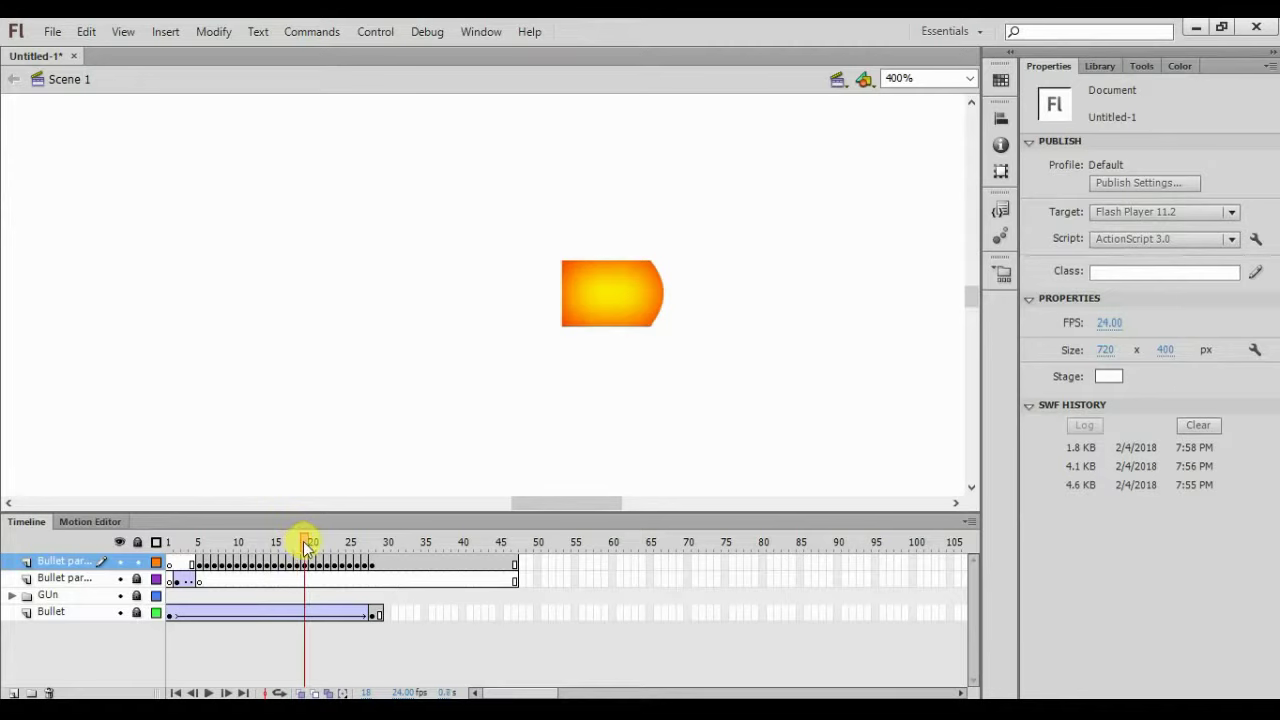
drag(138, 397, 9, 217)
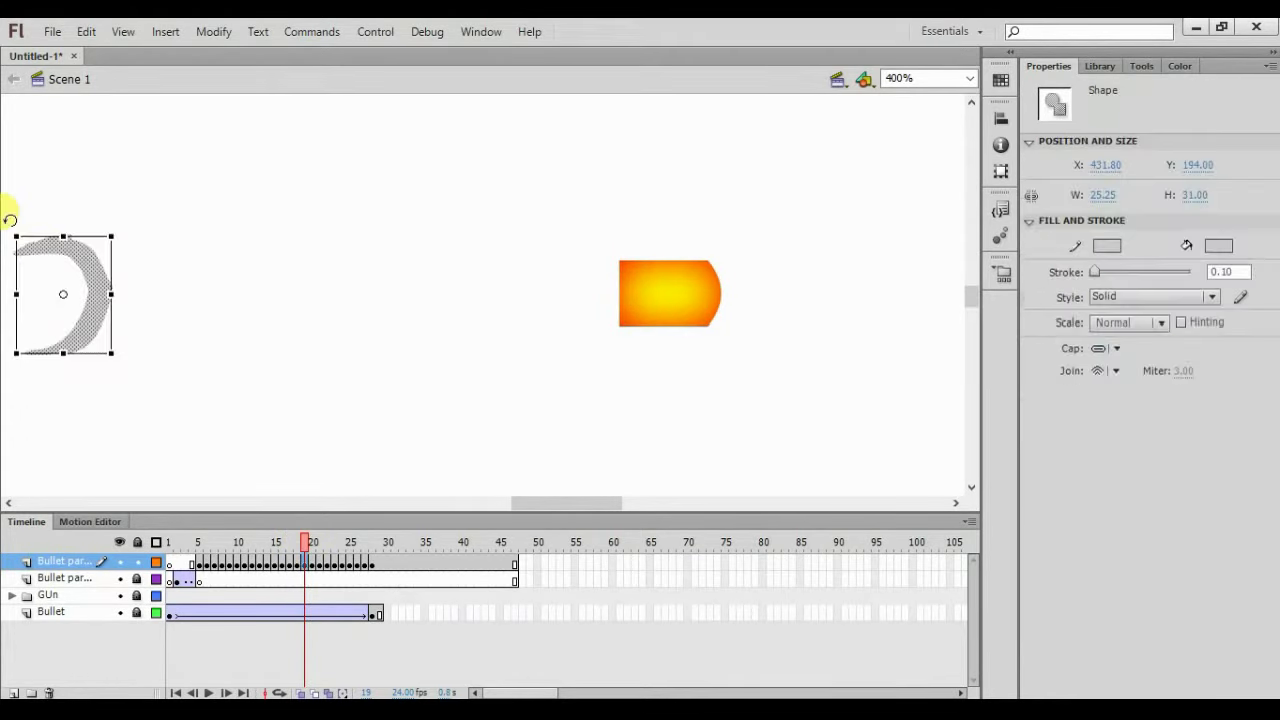
key(Delete)
key(ctrl+v)
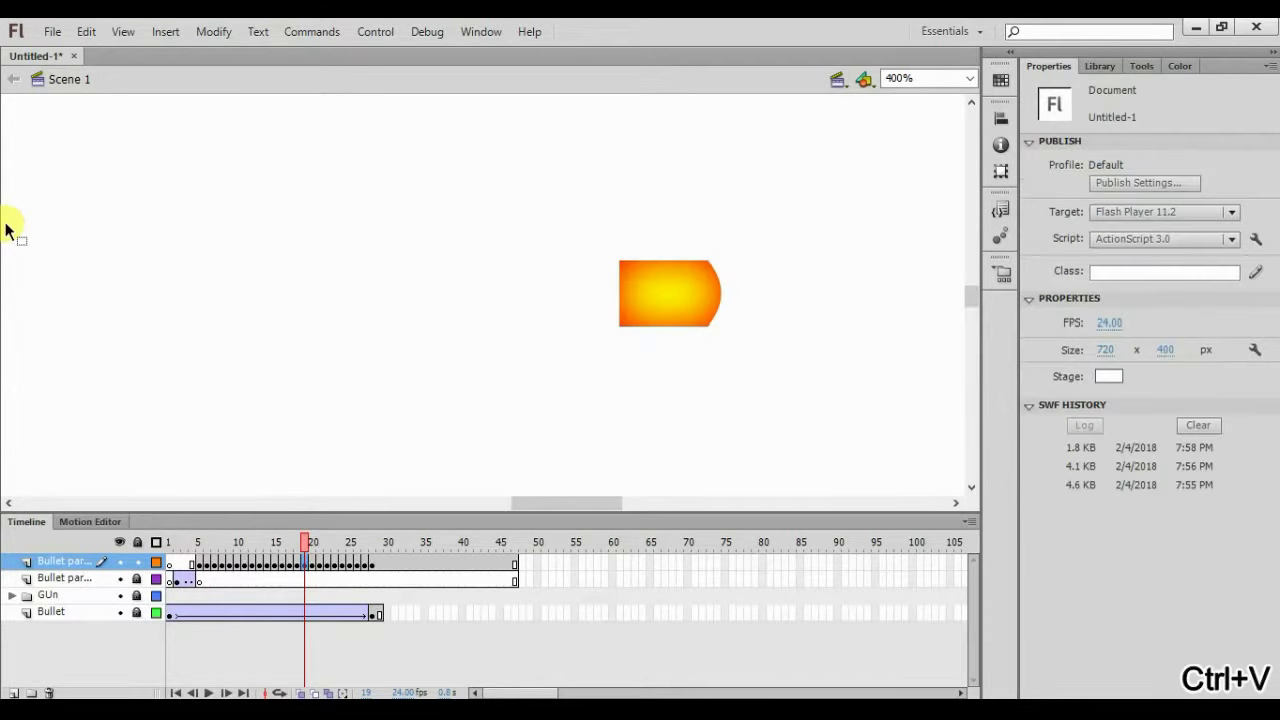
Paste the faded crescent at frame 18 and move it forward to surround the bullet's nose
drag(305, 543, 298, 545)
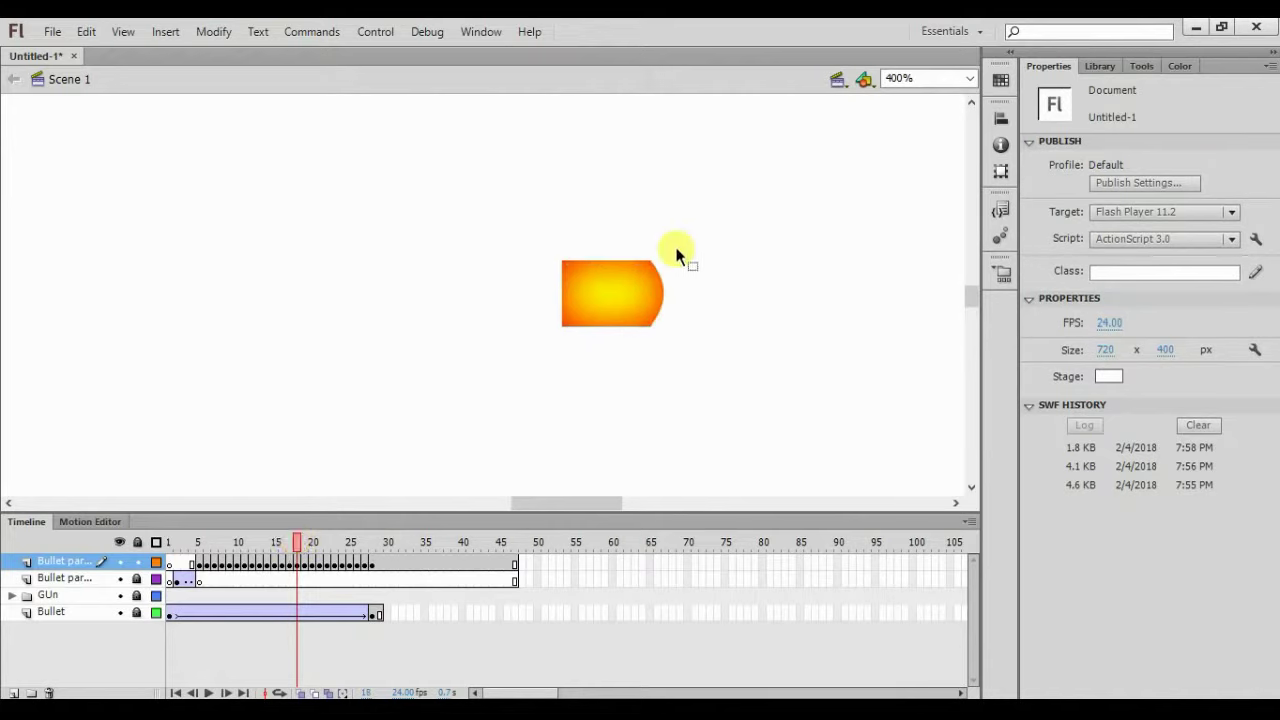
key(ctrl+v)
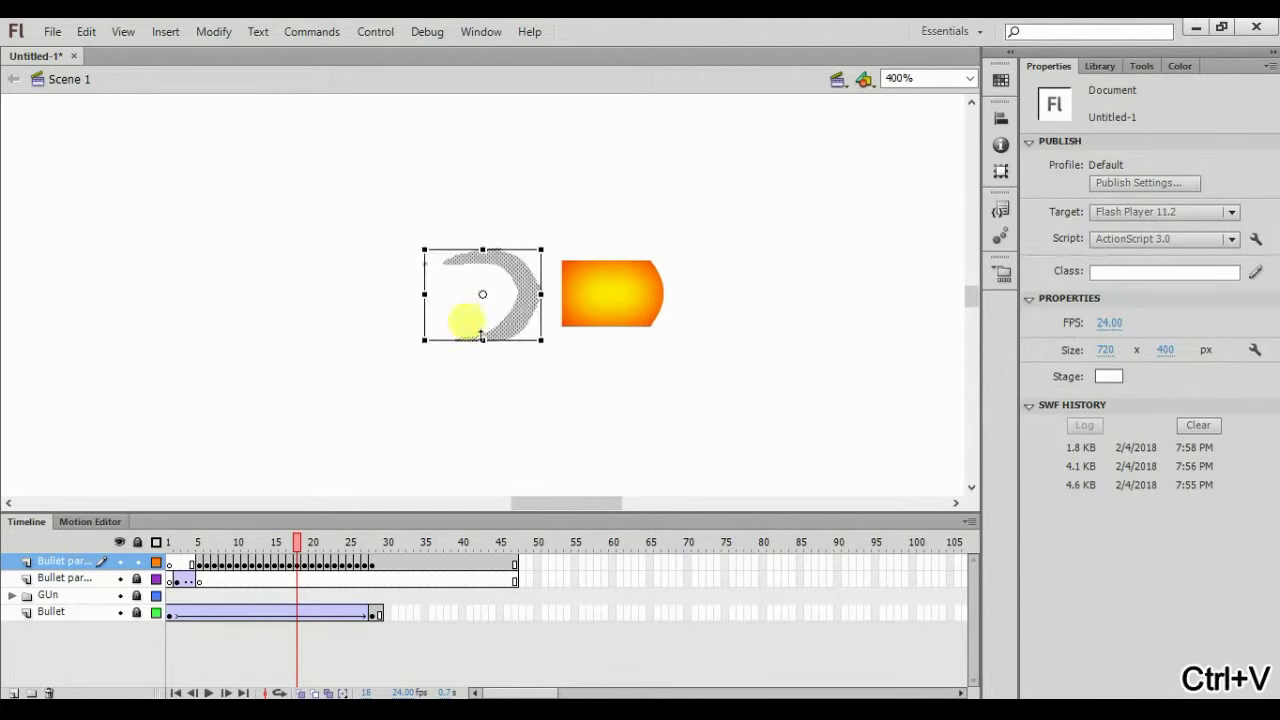
key(Right)
key(Right)
key(Right)
key(Right)
key(Right)
key(Right)
key(Right)
key(Right)
key(Right)
key(Right)
key(Right)
key(Right)
key(Right)
key(Right)
key(Right)
key(Right)
key(Right)
key(Right)
key(Right)
key(Right)
key(Left)
key(Left)
key(Left)
key(Left)
key(Left)
key(Left)
key(Left)
key(Left)
key(Left)
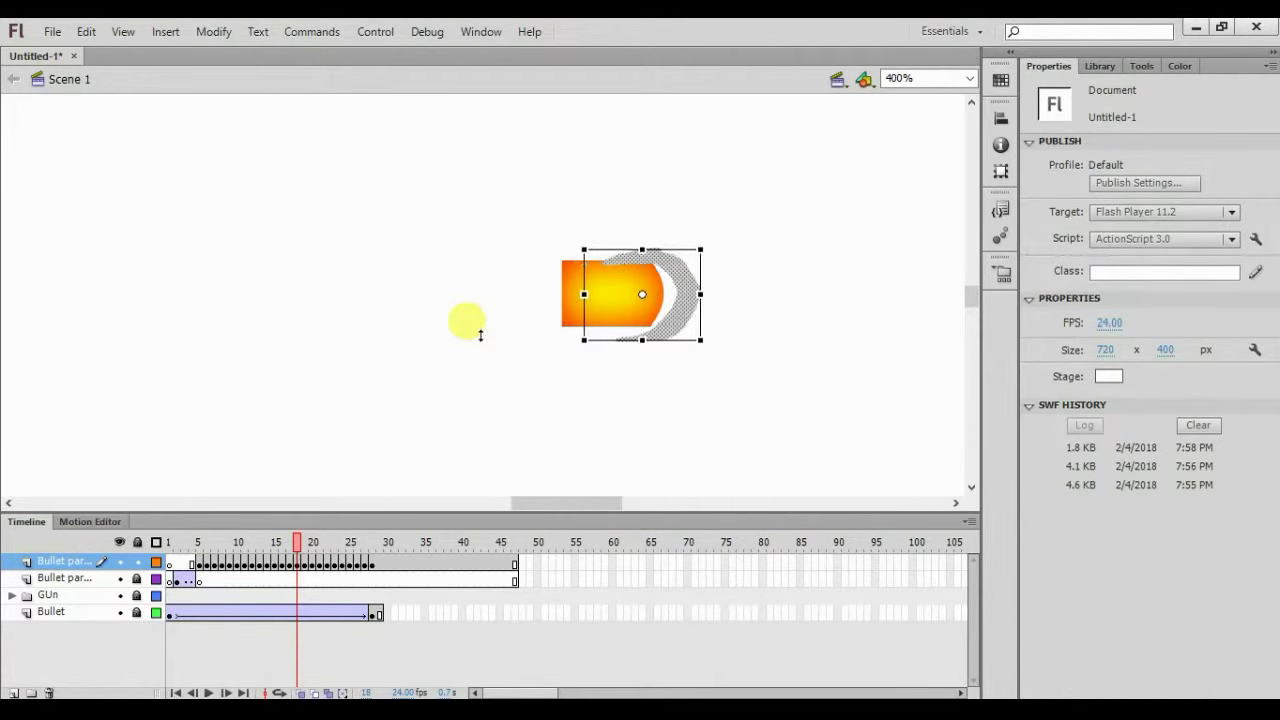
Move the faded crescent at frame 19 forward onto the bullet's nose, to about X 593
click(304, 543)
drag(390, 235, 618, 400)
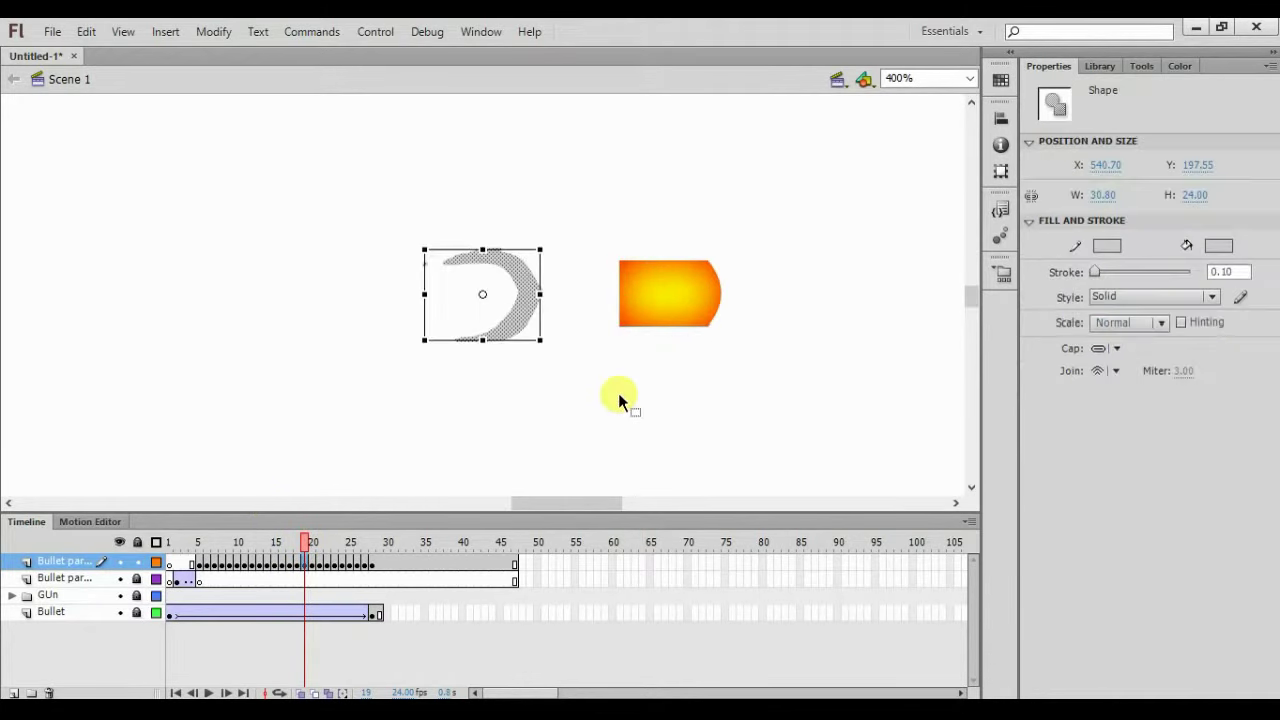
key(Right)
key(Right)
key(Right)
key(Right)
key(Right)
key(Right)
key(Right)
key(Right)
key(Right)
key(Right)
key(Right)
key(Right)
key(Right)
key(Right)
key(Right)
key(Right)
key(Right)
key(Right)
key(Right)
key(Right)
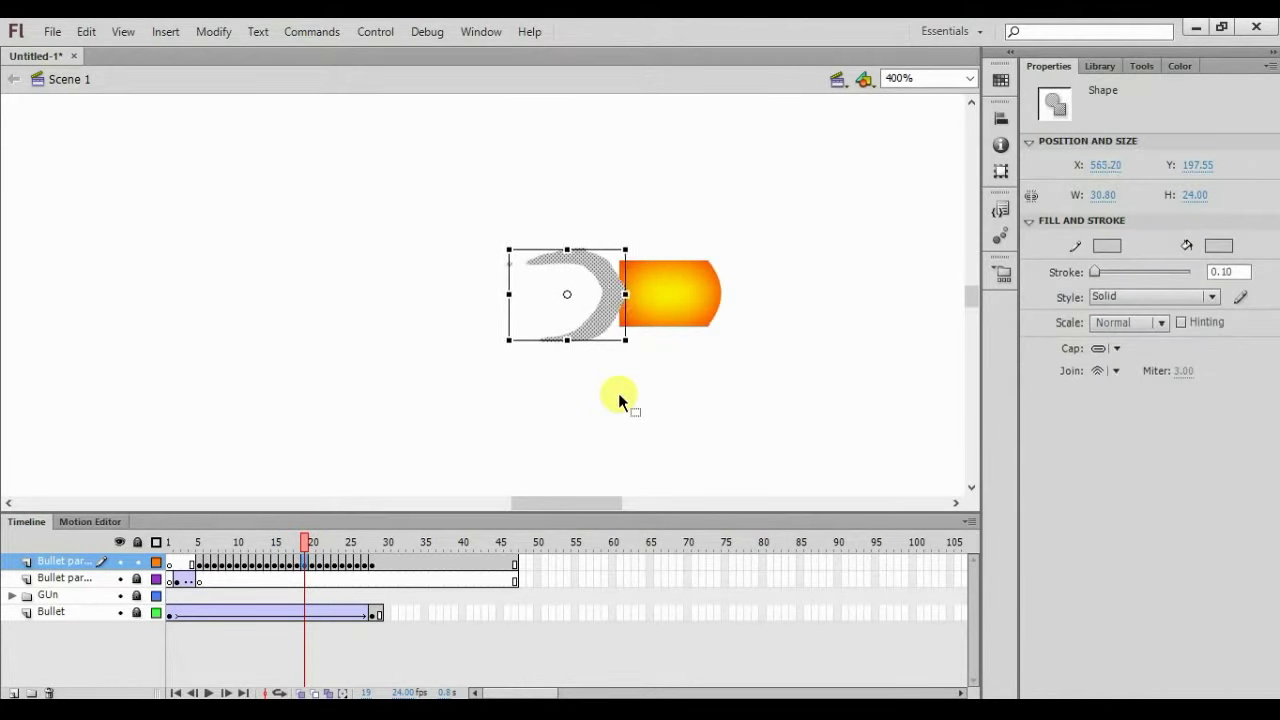
key(Right)
key(Right)
key(Right)
key(Right)
key(Right)
key(Right)
key(Right)
key(Right)
key(Right)
key(Right)
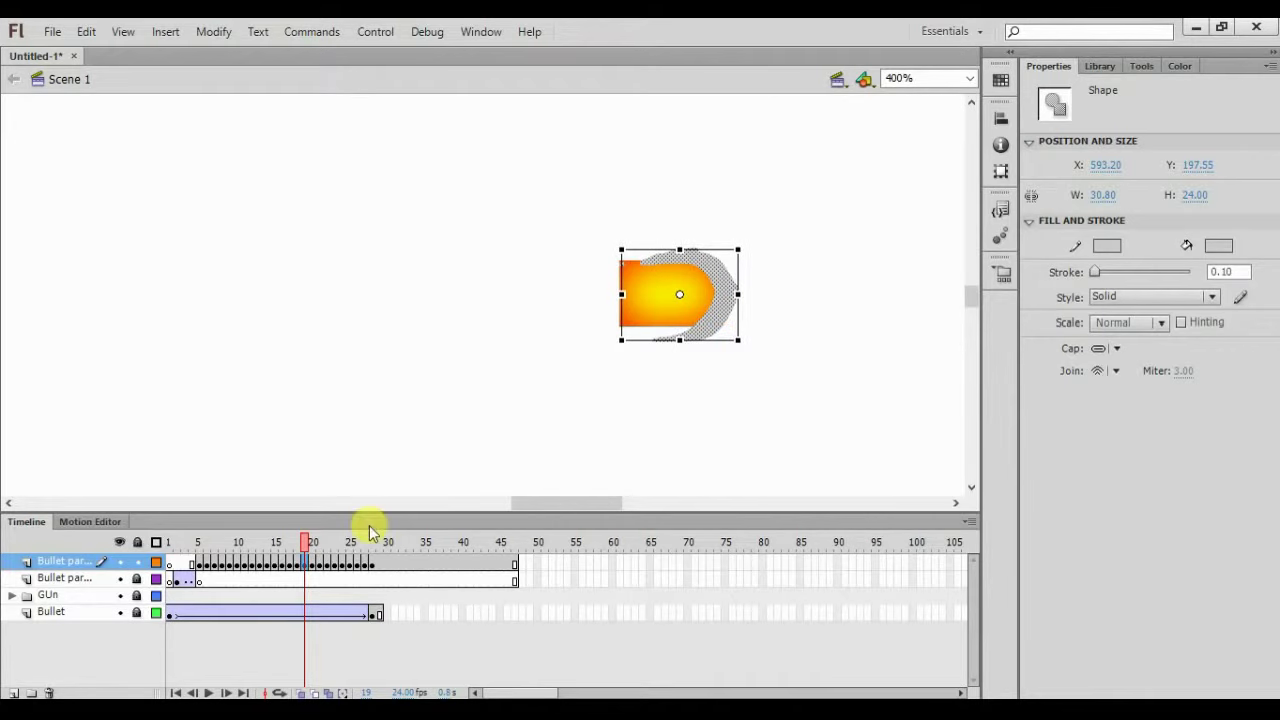
Move the old crescent at frame 20 forward to surround the bullet's nose, at about X 614
click(313, 543)
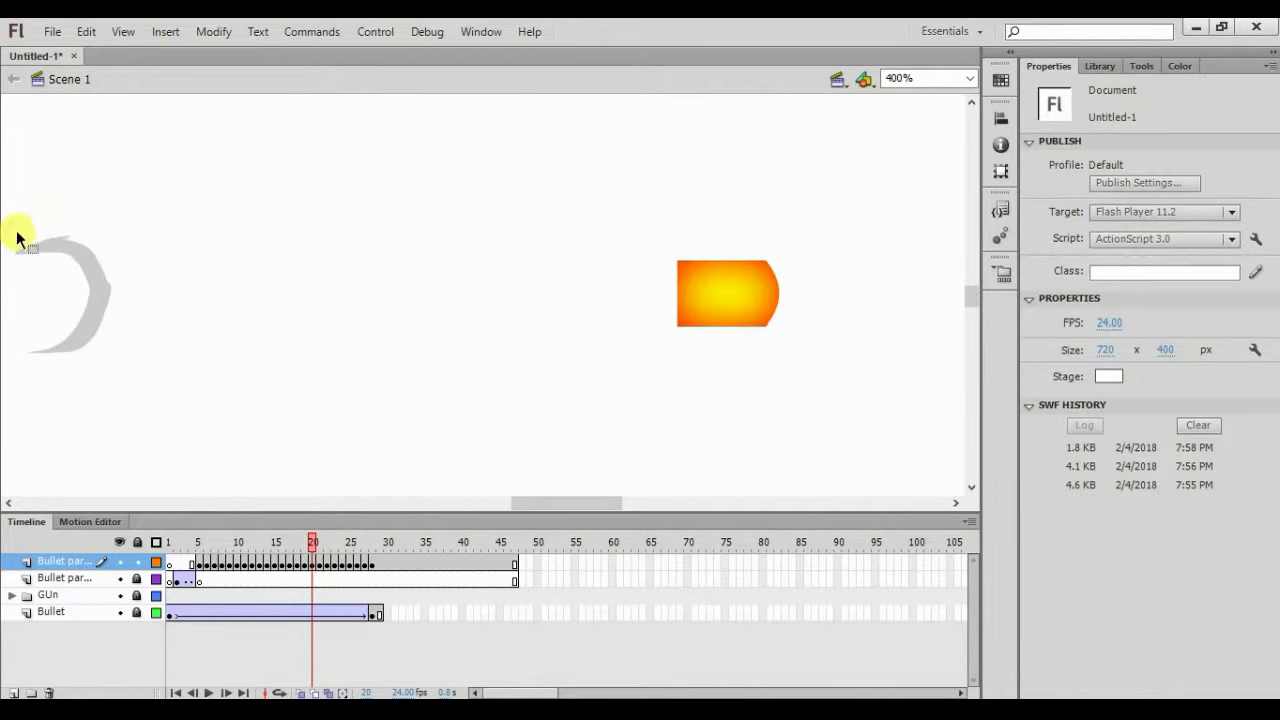
drag(6, 207, 152, 420)
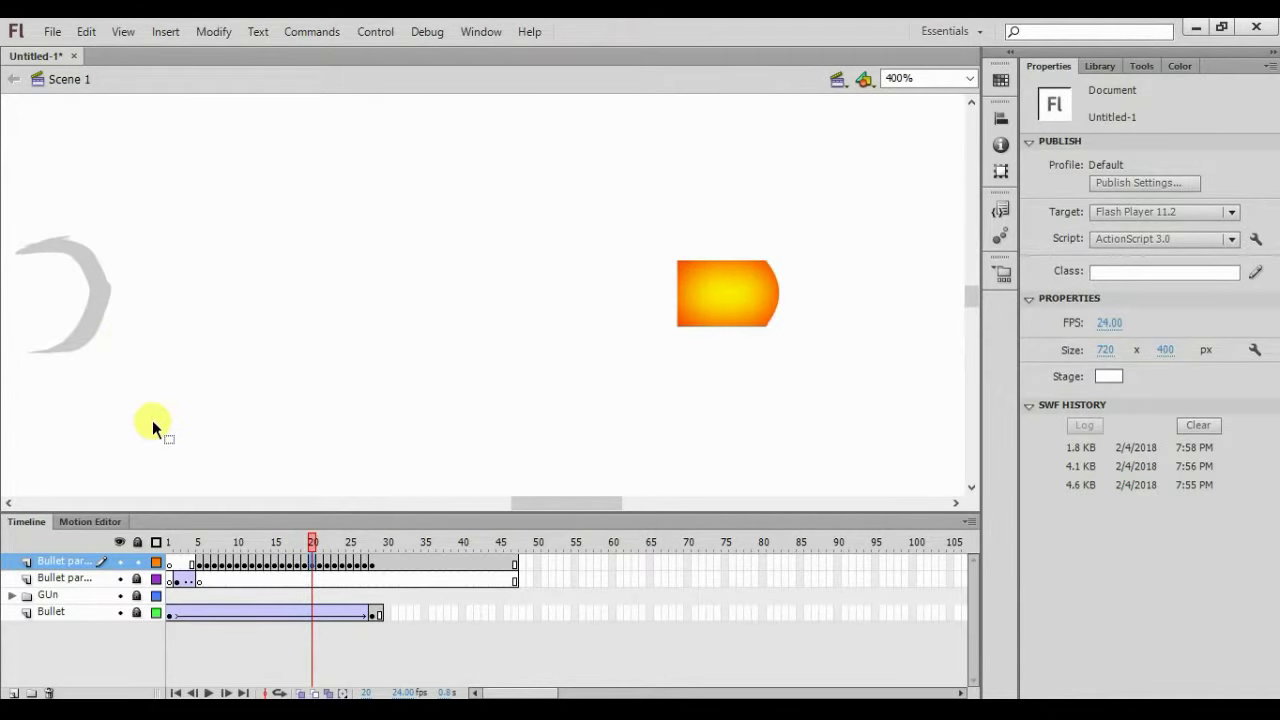
key(shift+Right)
key(shift+Right)
key(shift+Right)
key(shift+Right)
key(shift+Right)
key(shift+Right)
key(shift+Right)
key(shift+Right)
key(shift+Right)
key(shift+Right)
key(shift+Right)
key(shift+Right)
key(shift+Right)
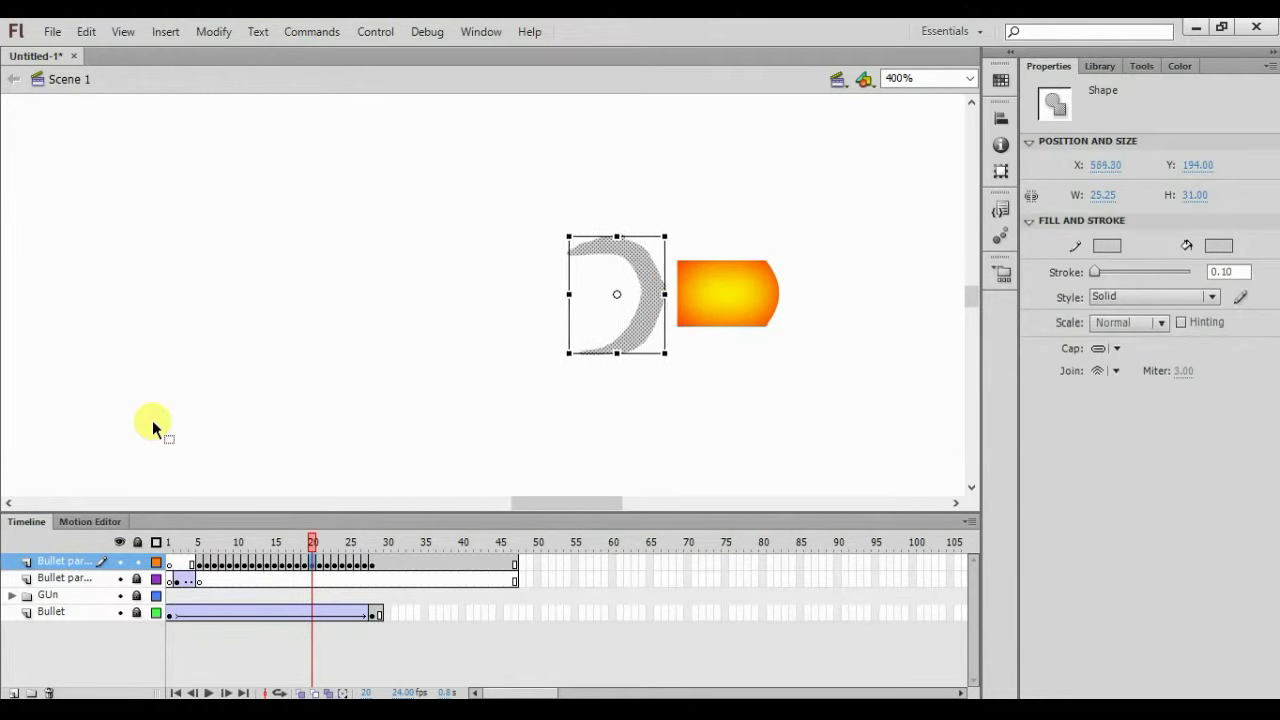
key(shift+Right)
key(shift+Right)
key(shift+Right)
key(shift+Right)
key(shift+Right)
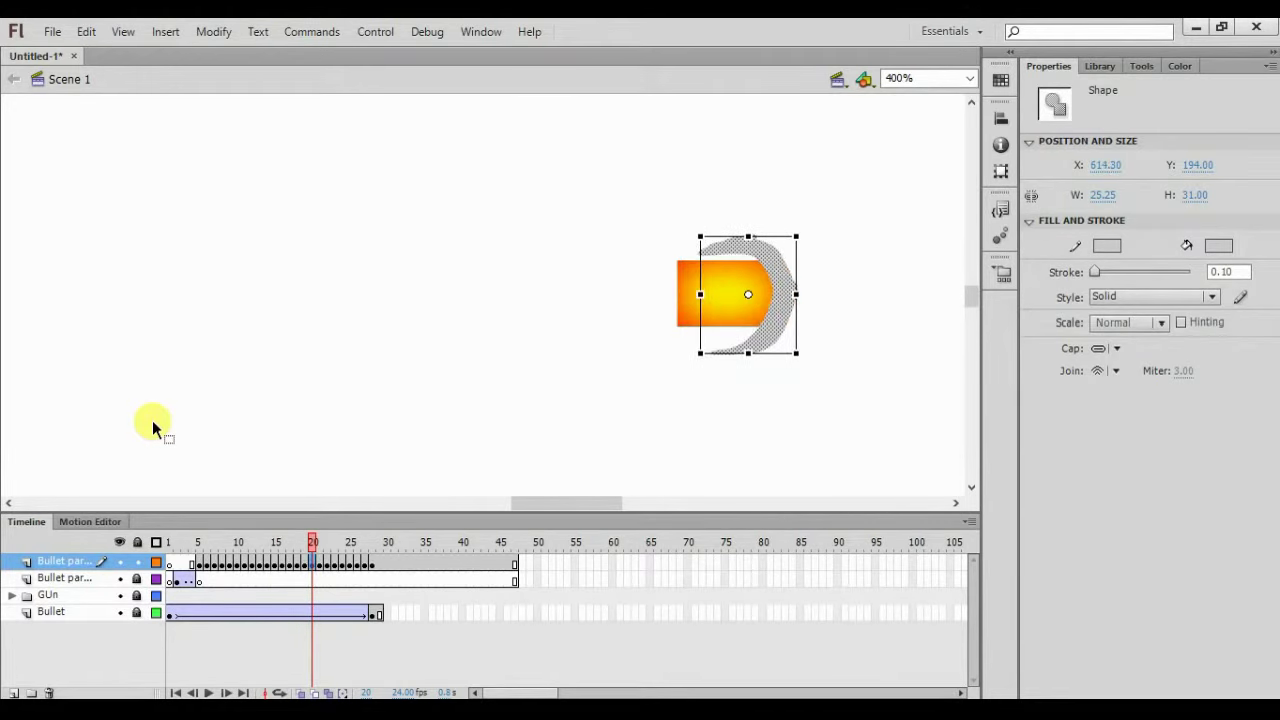
click(447, 425)
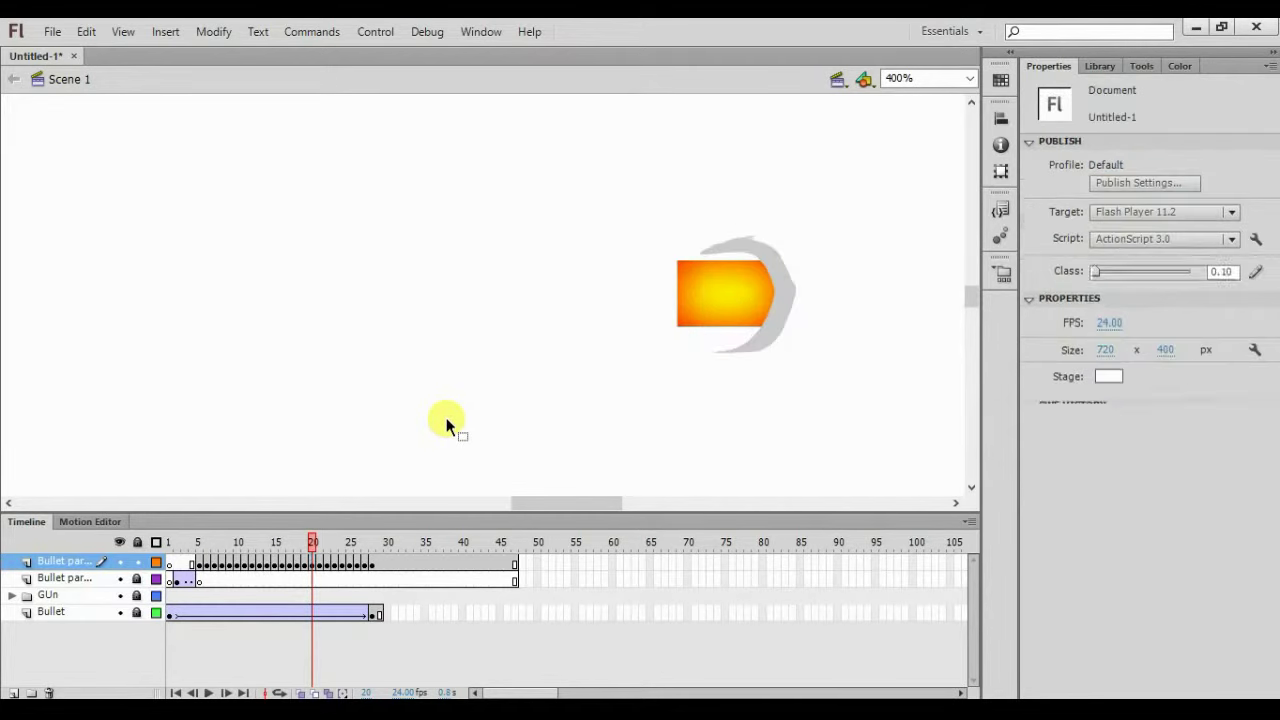
Replace the old crescent at frame 21 with a pasted copy of the faded crescent
click(317, 543)
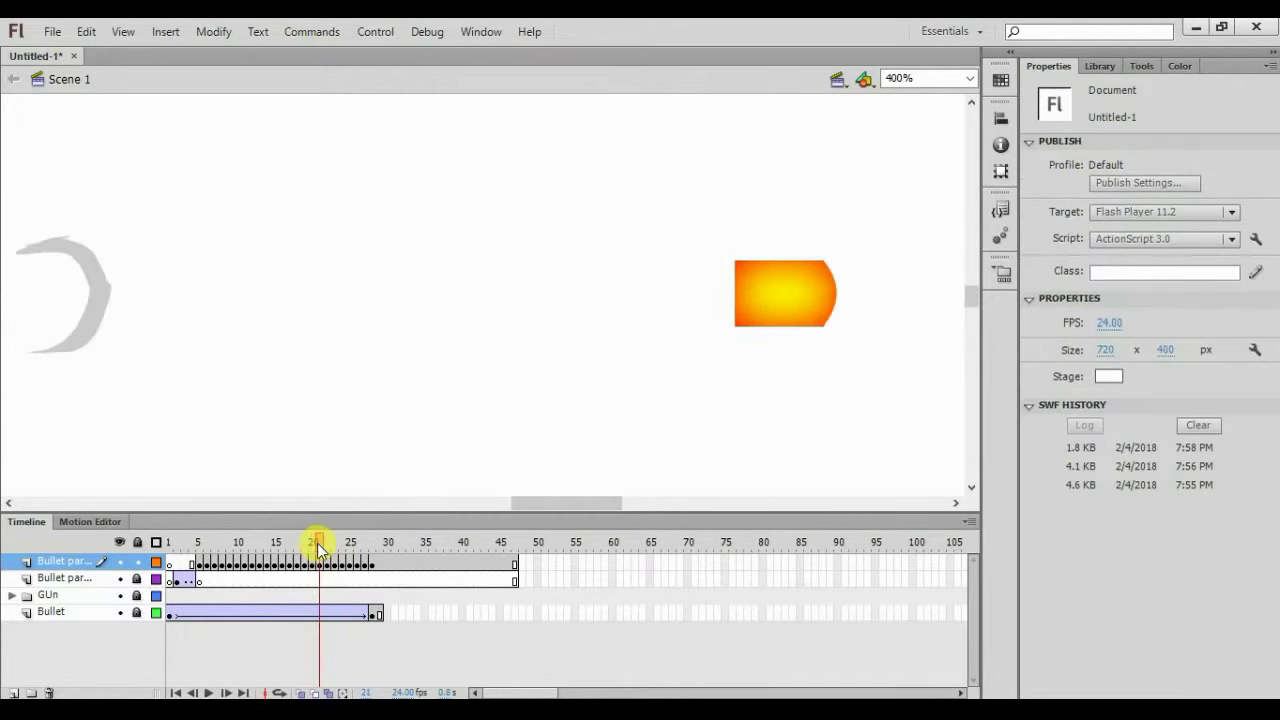
drag(175, 407, 5, 220)
key(Delete)
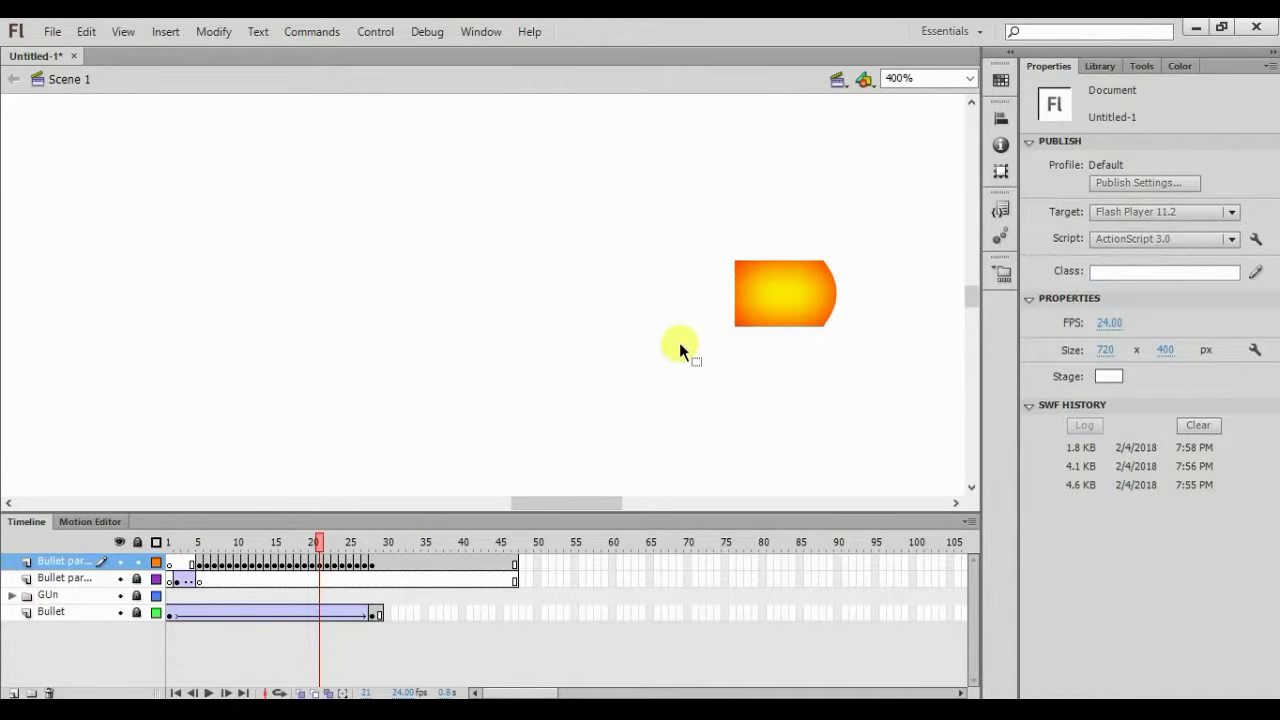
key(ctrl+v)
Move the pasted crescent at frame 21 forward around the bullet's nose, to about X 626
key(Right)
key(Right)
key(Right)
key(Right)
key(Right)
key(Right)
key(Right)
key(Right)
key(Right)
key(Right)
key(Right)
key(Right)
key(Right)
key(Right)
key(Right)
key(Right)
key(Right)
key(Right)
key(Right)
key(Right)
key(Right)
key(Right)
key(Right)
key(Right)
key(Right)
key(Right)
key(Right)
key(Right)
key(Right)
key(Right)
key(Right)
key(Right)
key(Right)
key(Right)
key(Right)
key(Right)
key(Right)
key(Right)
key(Right)
key(Right)
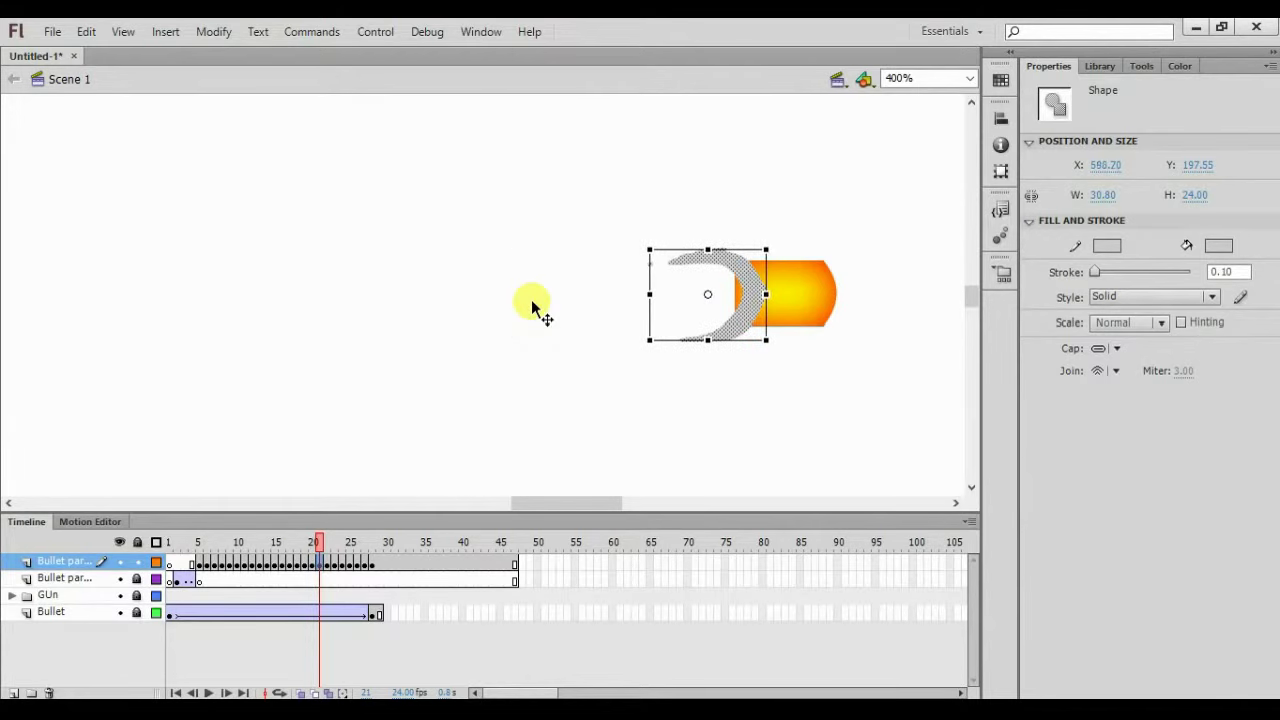
key(Right)
key(Right)
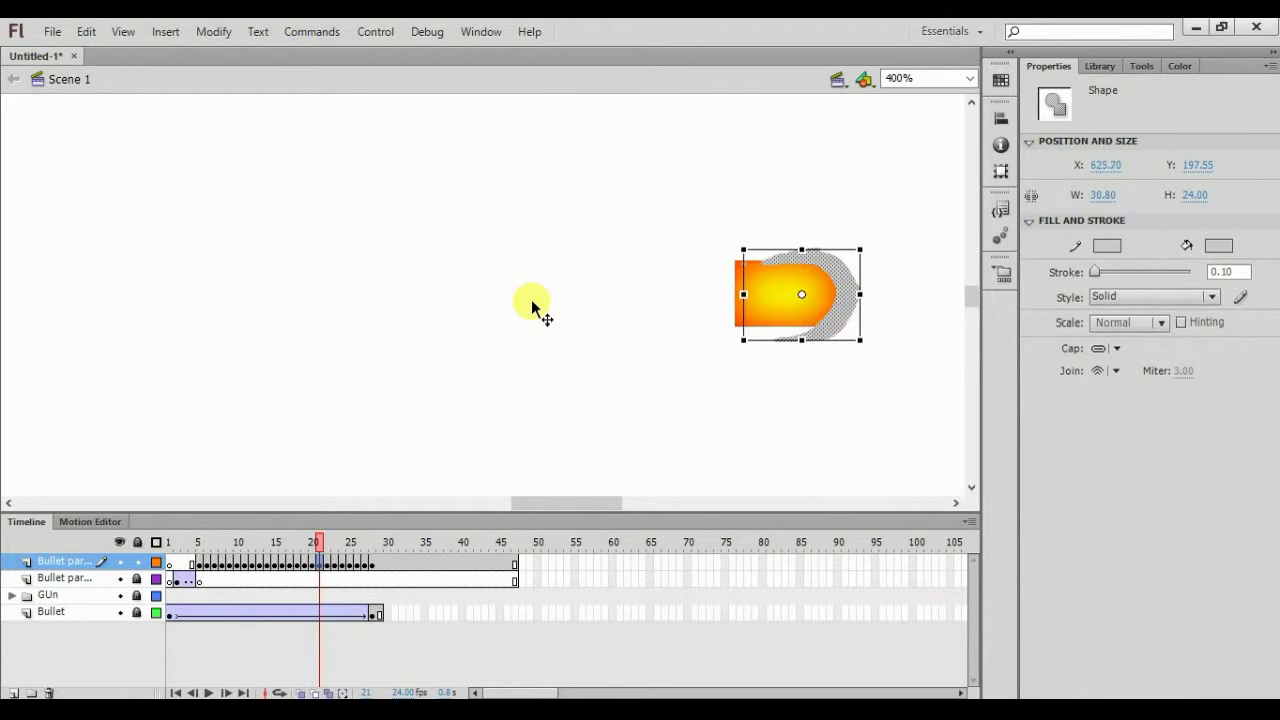
Delete the old crescent at frame 22 and paste the faded crescent in its place
click(326, 542)
click(587, 386)
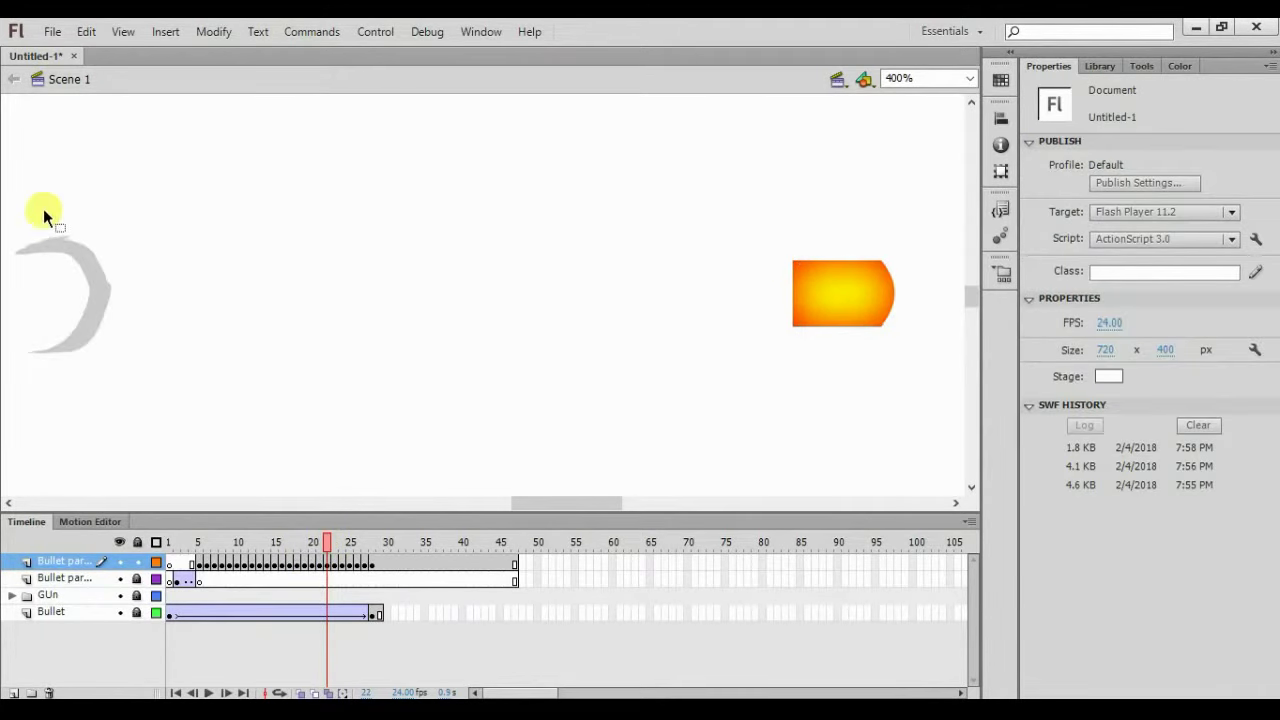
drag(145, 386, 12, 203)
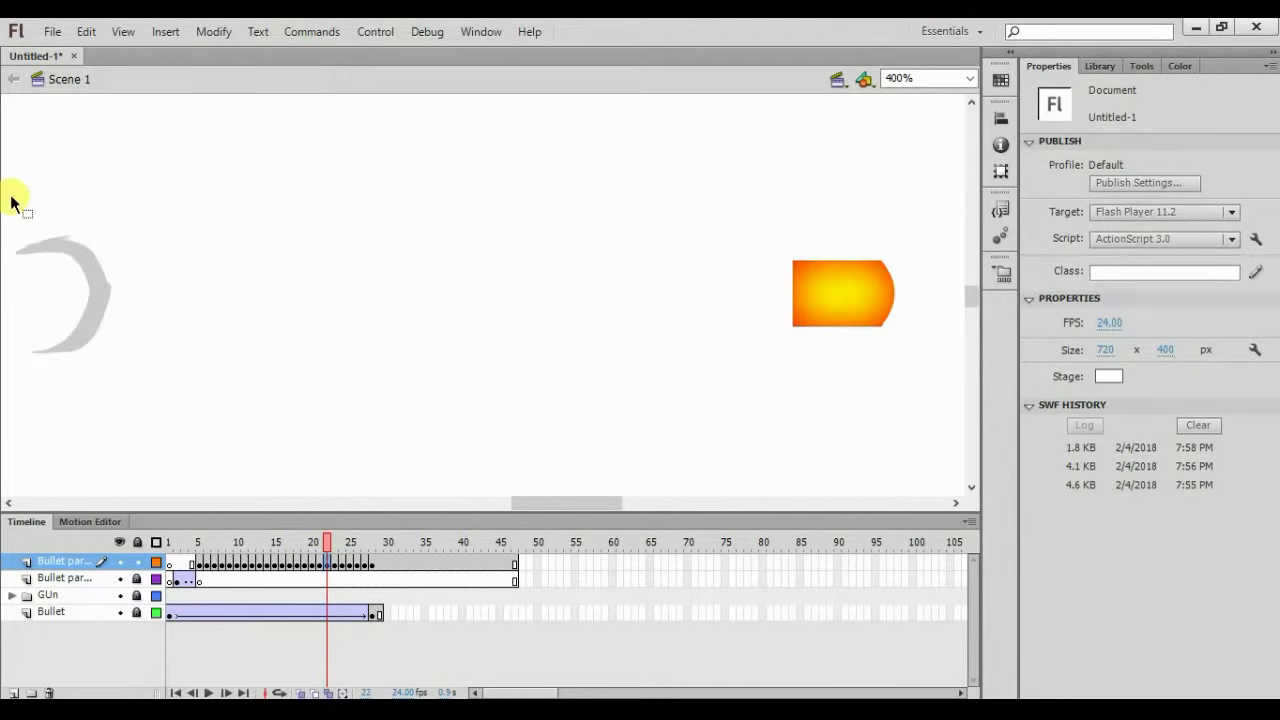
key(ctrl+x)
key(ctrl+v)
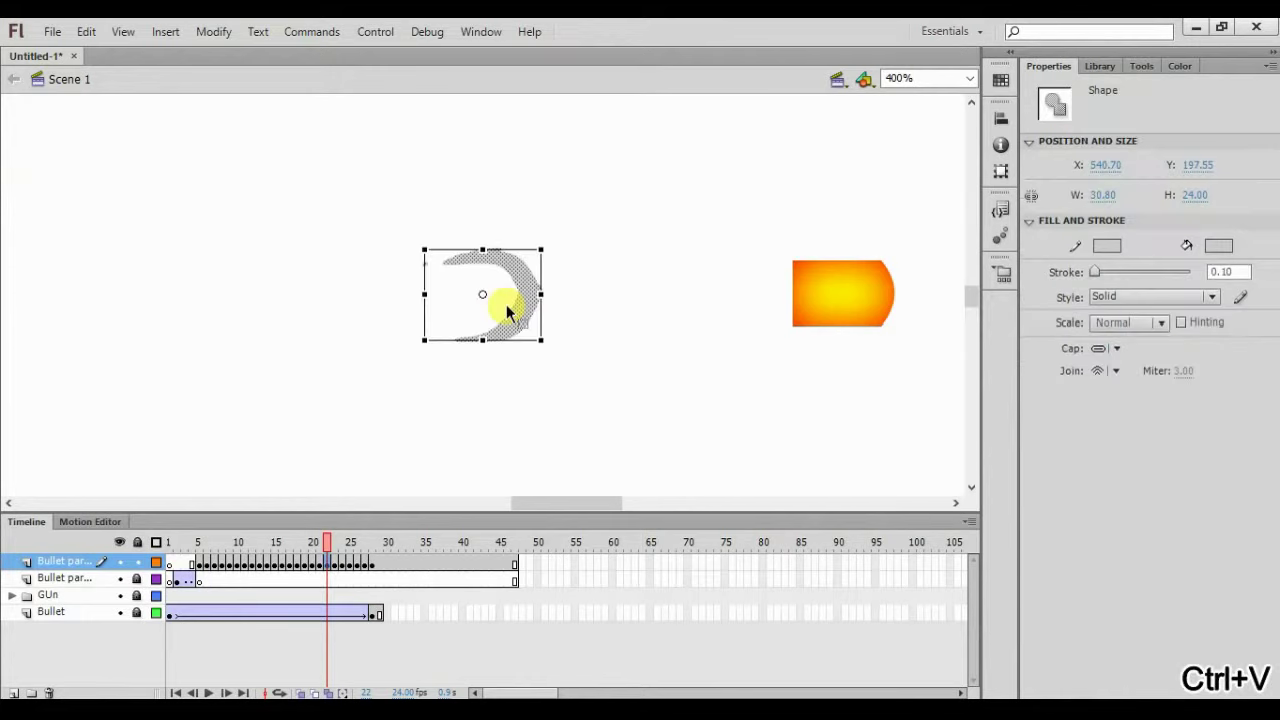
Move the frame 22 crescent forward around the bullet's nose and nudge it slightly up, to about X 641, Y 197
key(Right)
key(Right)
key(Right)
key(Right)
key(Right)
key(Right)
key(Right)
key(Right)
key(Right)
key(Right)
key(Right)
key(Right)
key(Right)
key(Right)
key(Right)
key(Right)
key(Right)
key(Right)
key(Right)
key(Right)
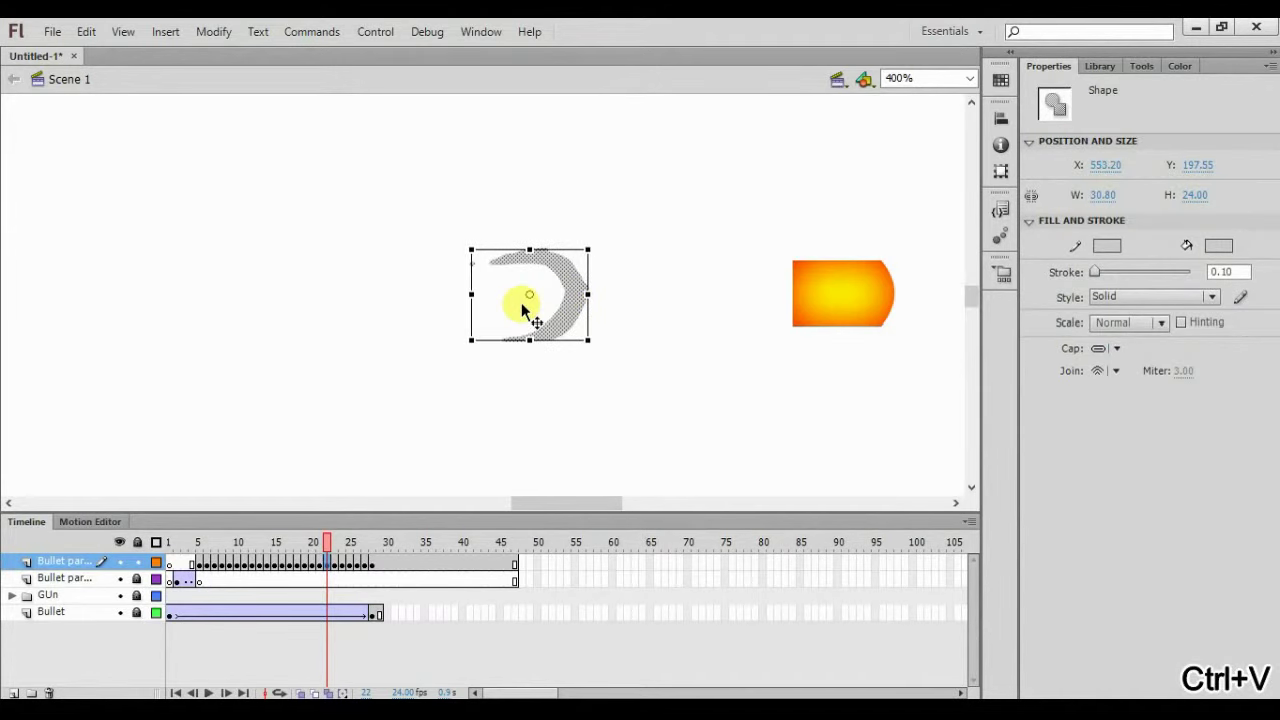
key(Right)
key(Right)
key(Right)
key(Right)
key(Right)
key(Right)
key(Right)
key(Right)
key(Right)
key(Right)
key(Right)
key(Right)
key(Right)
key(Right)
key(Right)
key(Right)
key(Right)
key(Right)
key(Right)
key(Right)
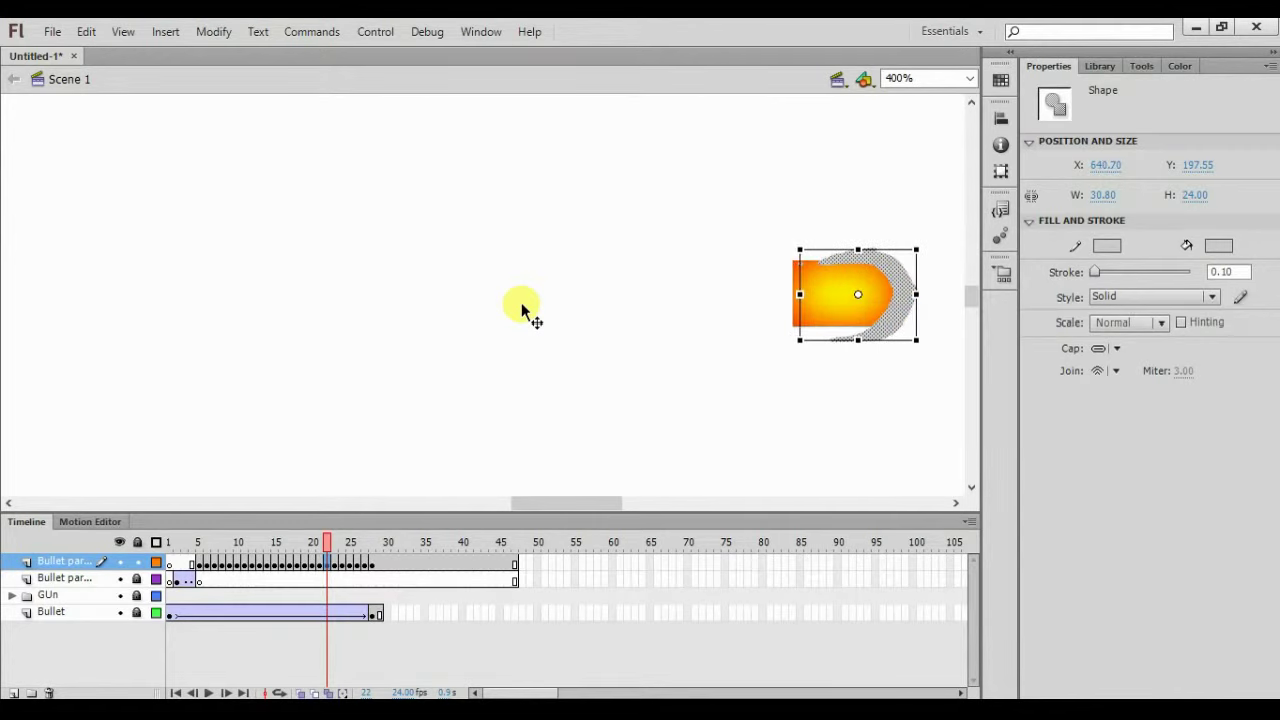
key(Up)
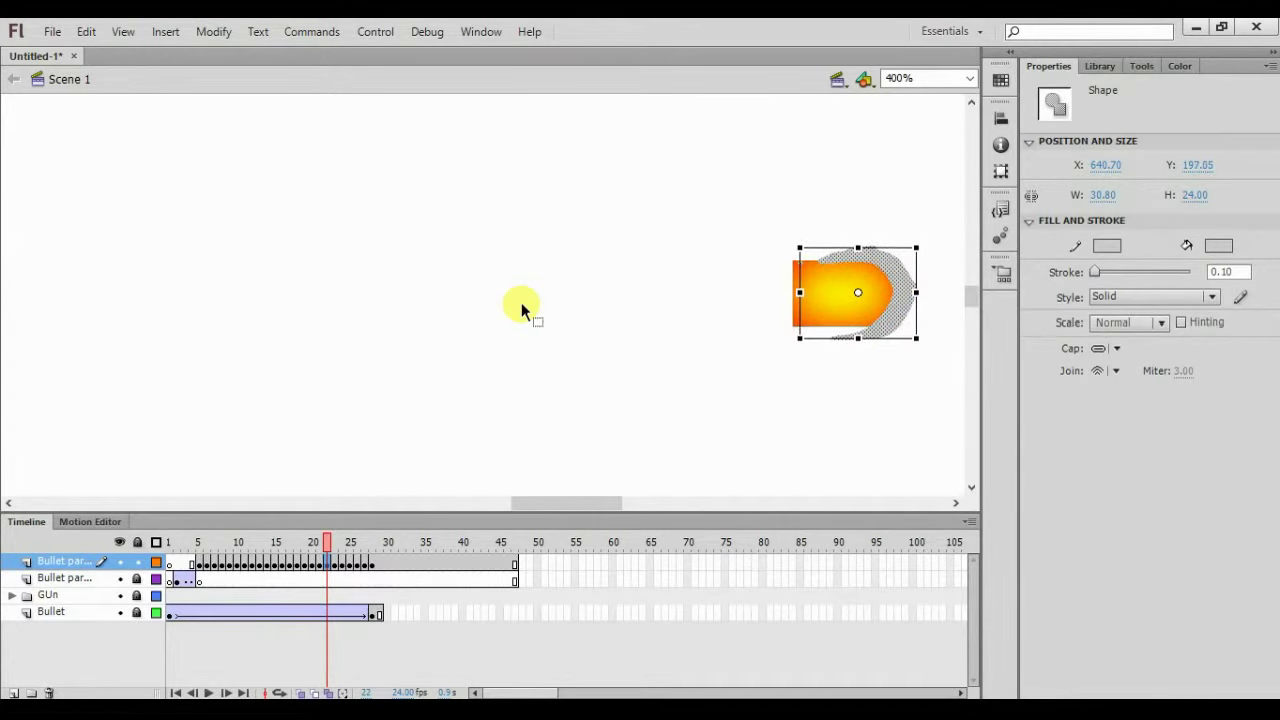
Reshape the frame 22 crescent's edges, stretching its upper and lower tails backward along the bullet's sides
click(695, 365)
mouse_move(874, 259)
mouse_down()
mouse_move(885, 262)
mouse_move(873, 261)
mouse_up()
mouse_move(854, 337)
mouse_down()
mouse_move(806, 336)
mouse_move(838, 333)
mouse_up()
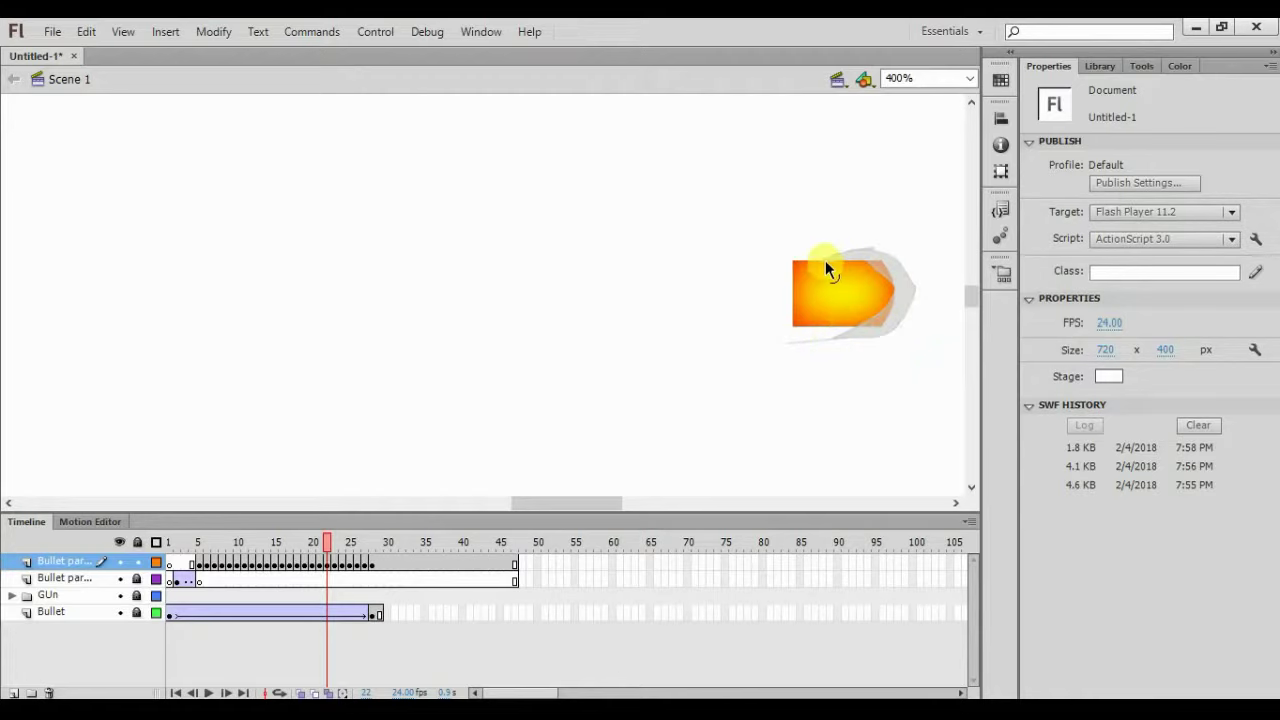
drag(826, 262, 768, 256)
Replace the old crescent at frame 23 with the reshaped, long-tailed air wave copied from frame 22
click(335, 549)
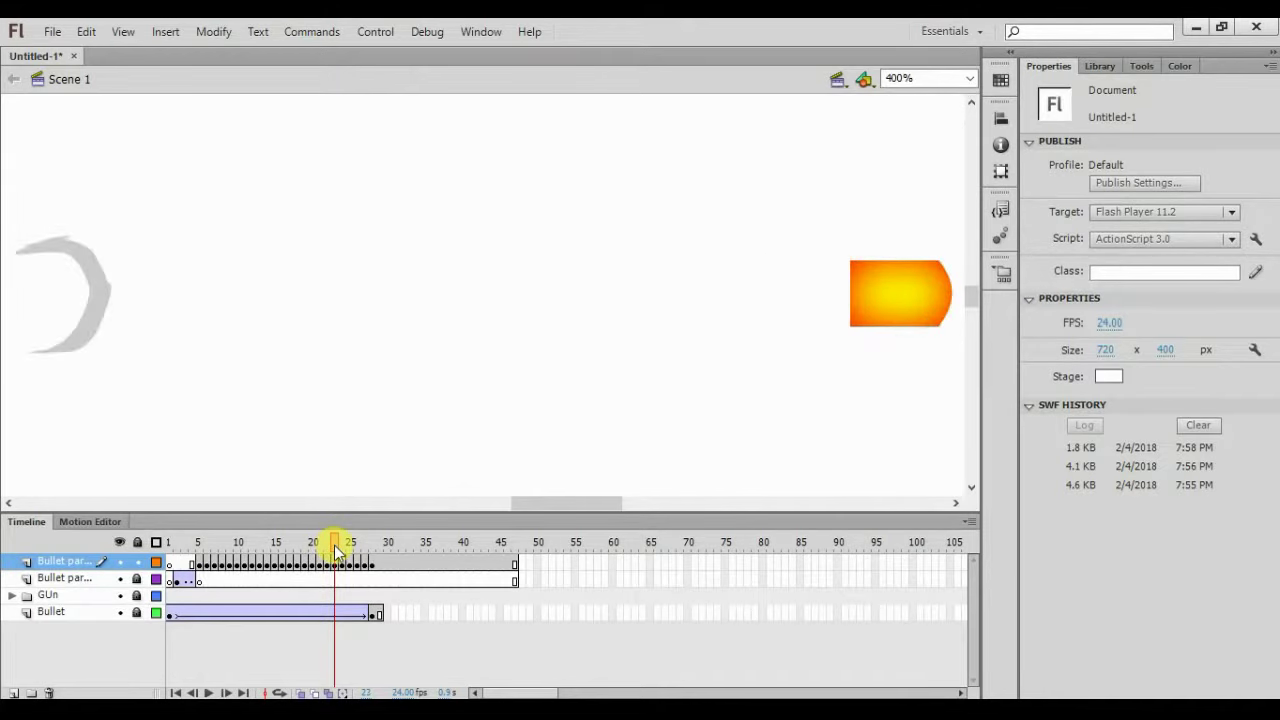
click(328, 546)
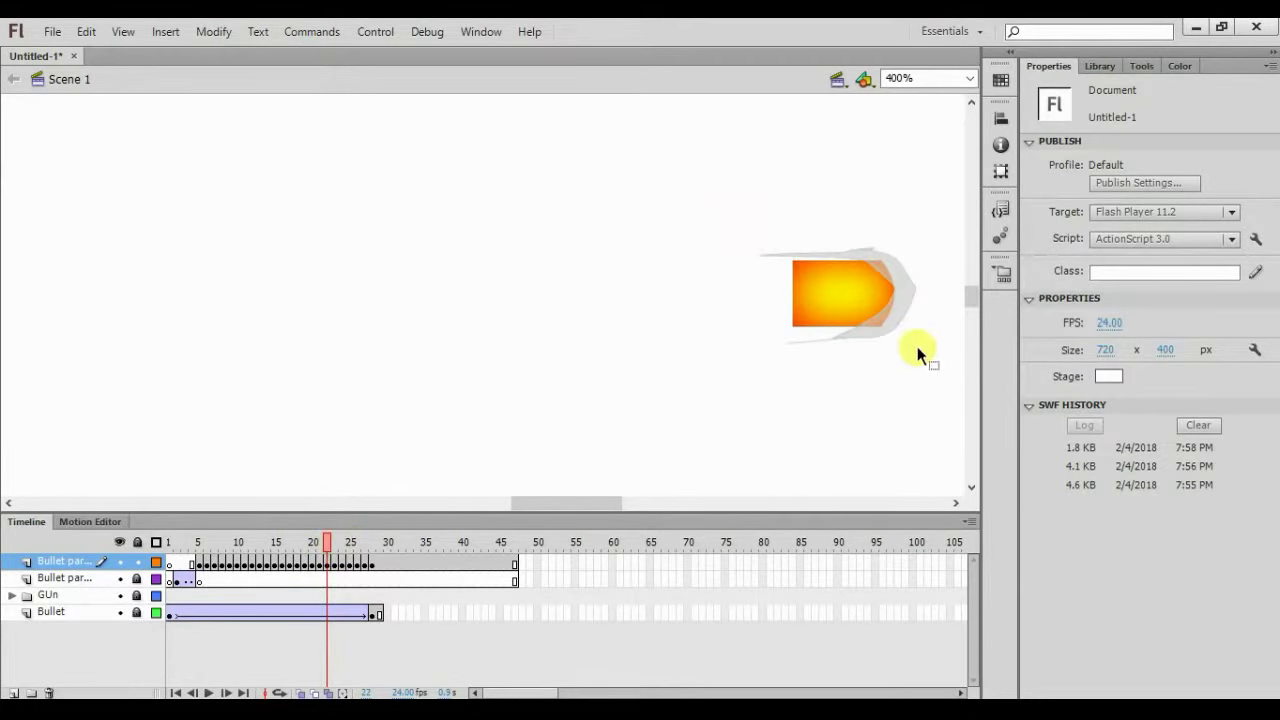
key(ctrl+a)
key(ctrl+c)
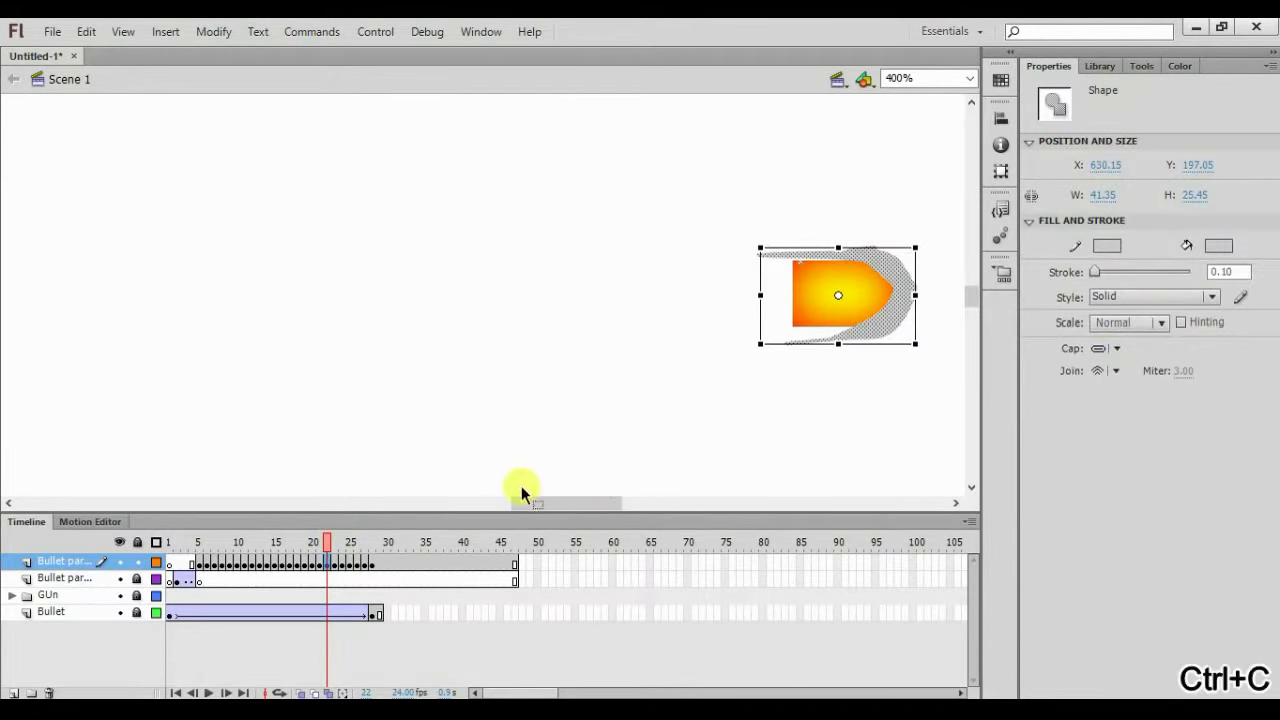
click(336, 545)
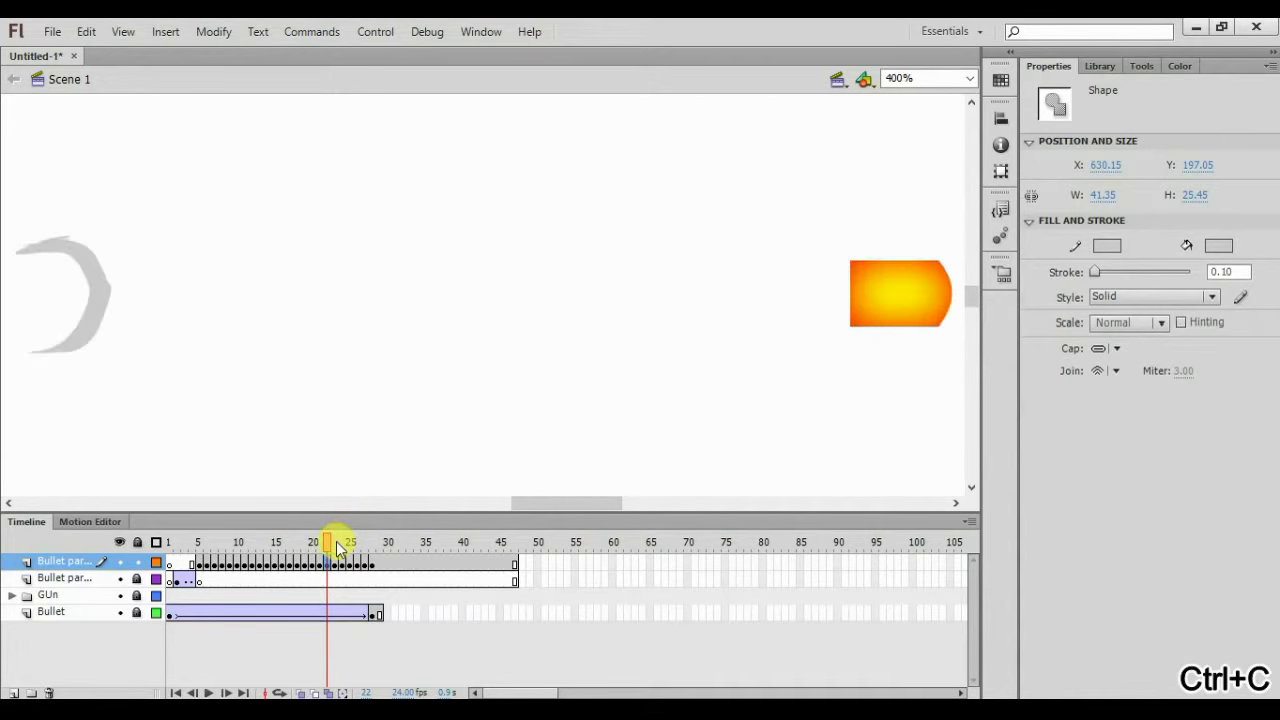
drag(173, 401, 8, 208)
key(Delete)
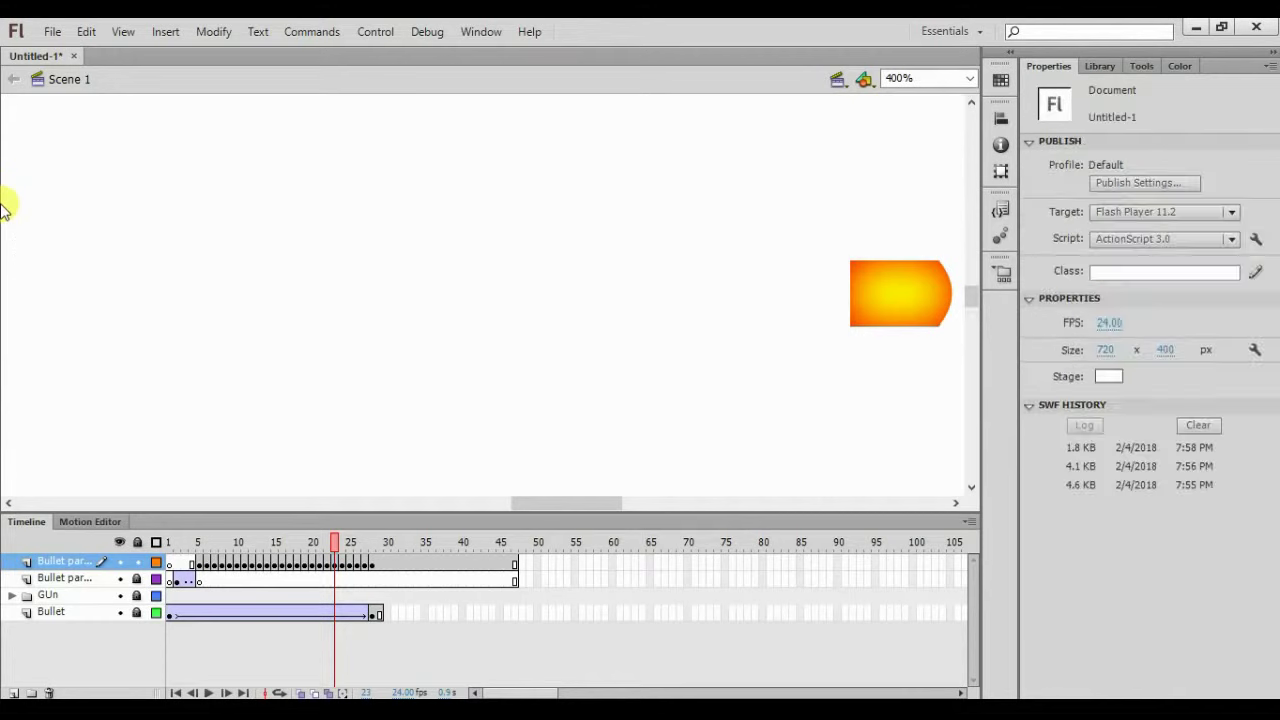
key(ctrl+v)
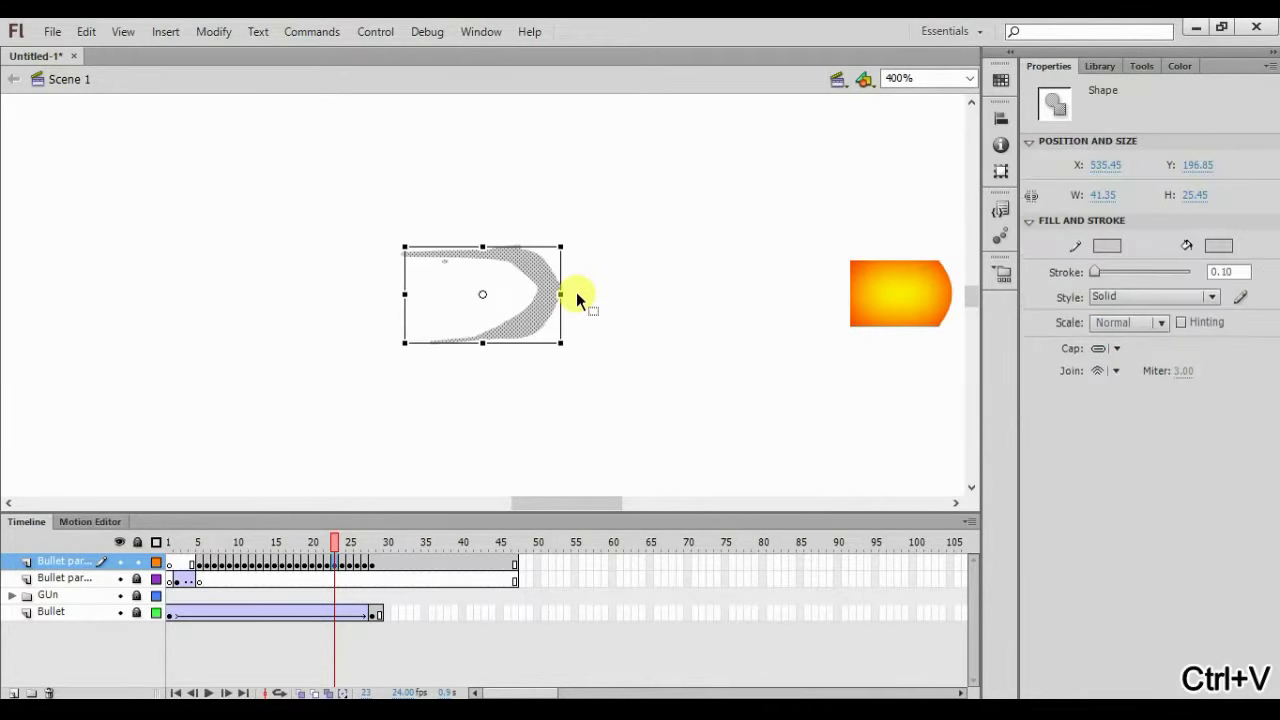
Move the long-tailed air wave at frame 23 forward until it wraps around the bullet's nose
key(Right)
key(Right)
key(Right)
key(Right)
key(Right)
key(Right)
key(Right)
key(Right)
key(Right)
key(Right)
key(Right)
key(Right)
key(Right)
key(Right)
key(Right)
key(Right)
key(Right)
key(Right)
key(Right)
key(Right)
key(Right)
key(Right)
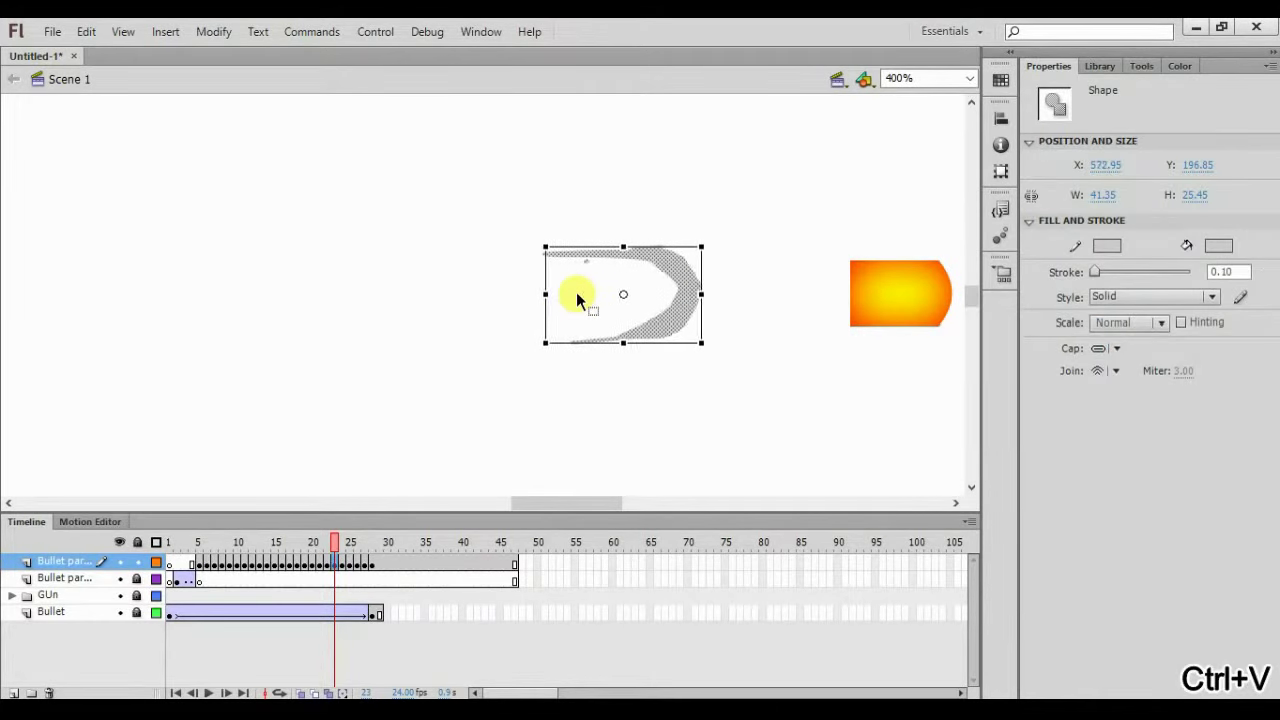
key(Right)
key(Right)
key(Right)
key(Right)
key(Right)
key(Right)
key(Right)
key(Right)
key(Right)
key(Right)
key(Right)
key(Right)
key(Right)
key(Right)
key(Right)
key(Right)
key(Right)
key(Right)
key(Right)
key(Right)
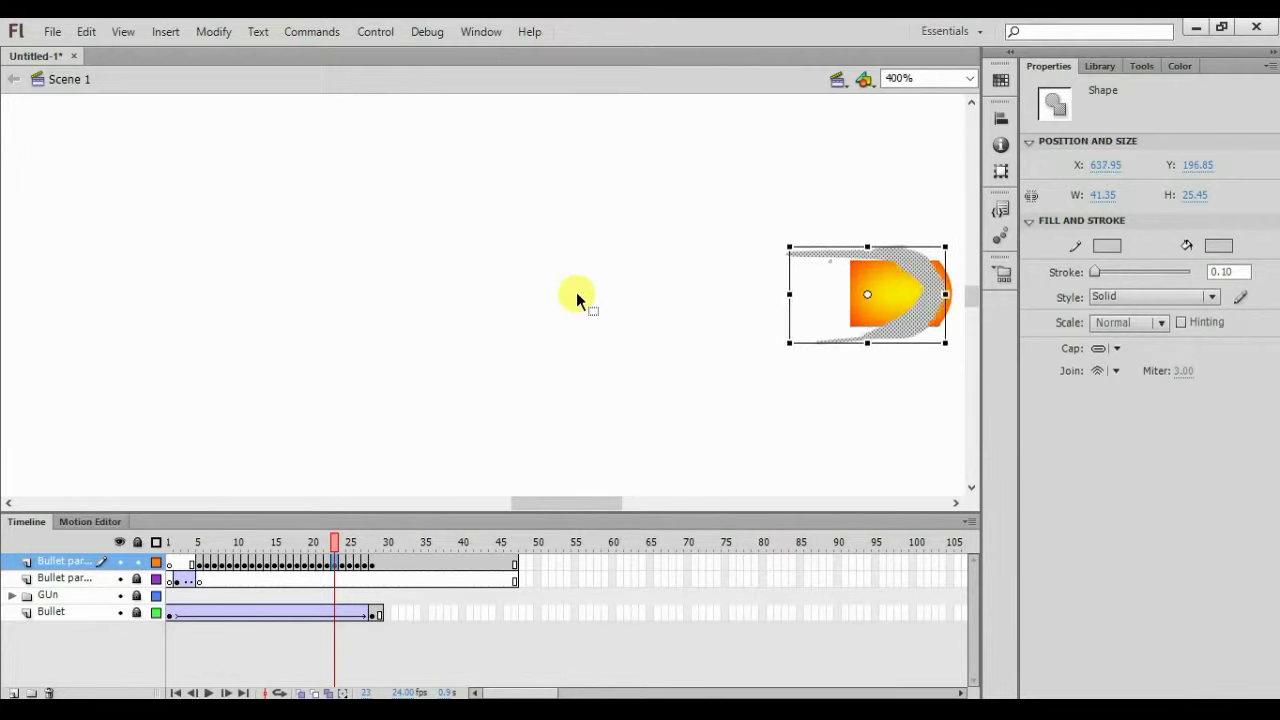
Delete the old crescent at frame 24 and paste the long-tailed air wave in its place
click(342, 542)
click(528, 410)
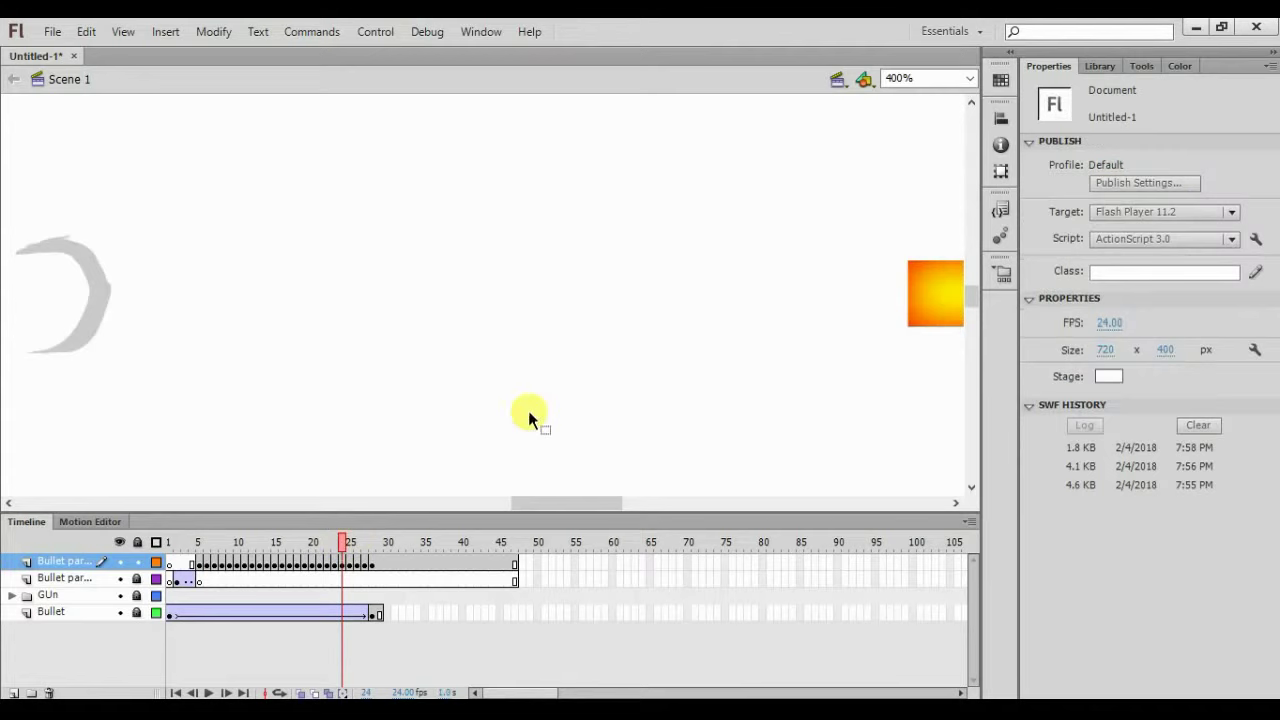
key(ctrl+a)
key(Delete)
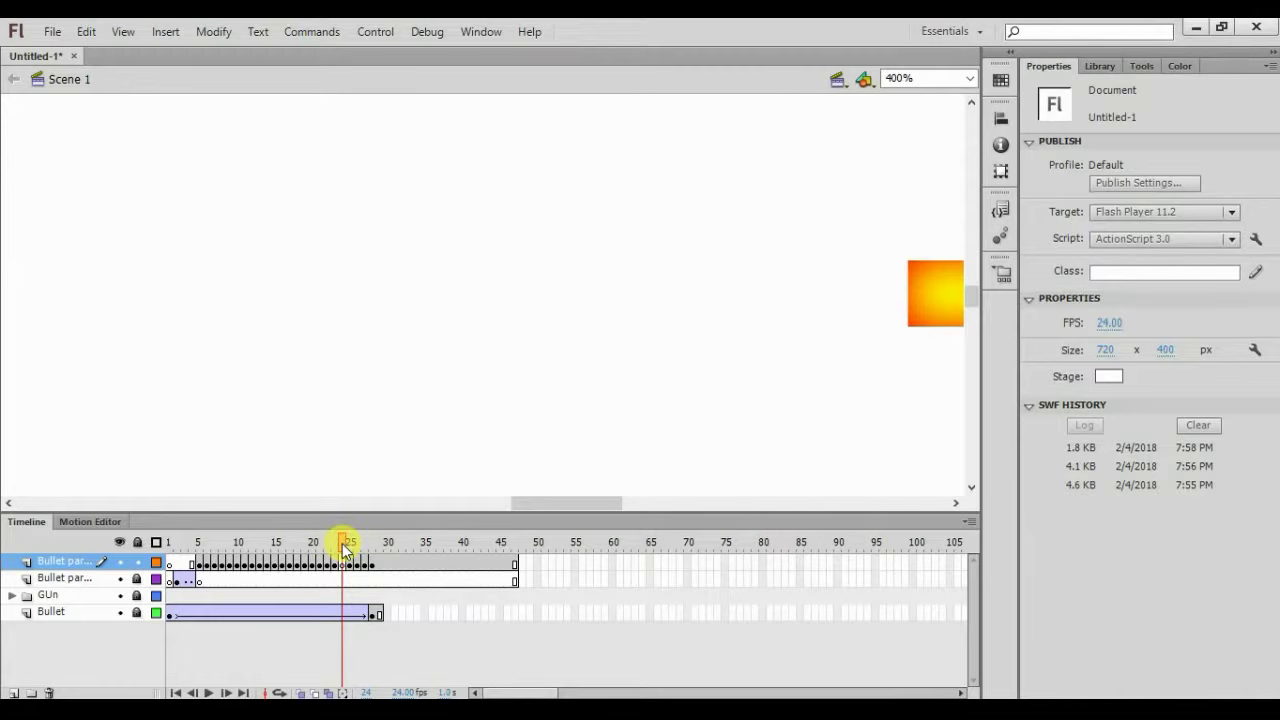
key(ctrl+z)
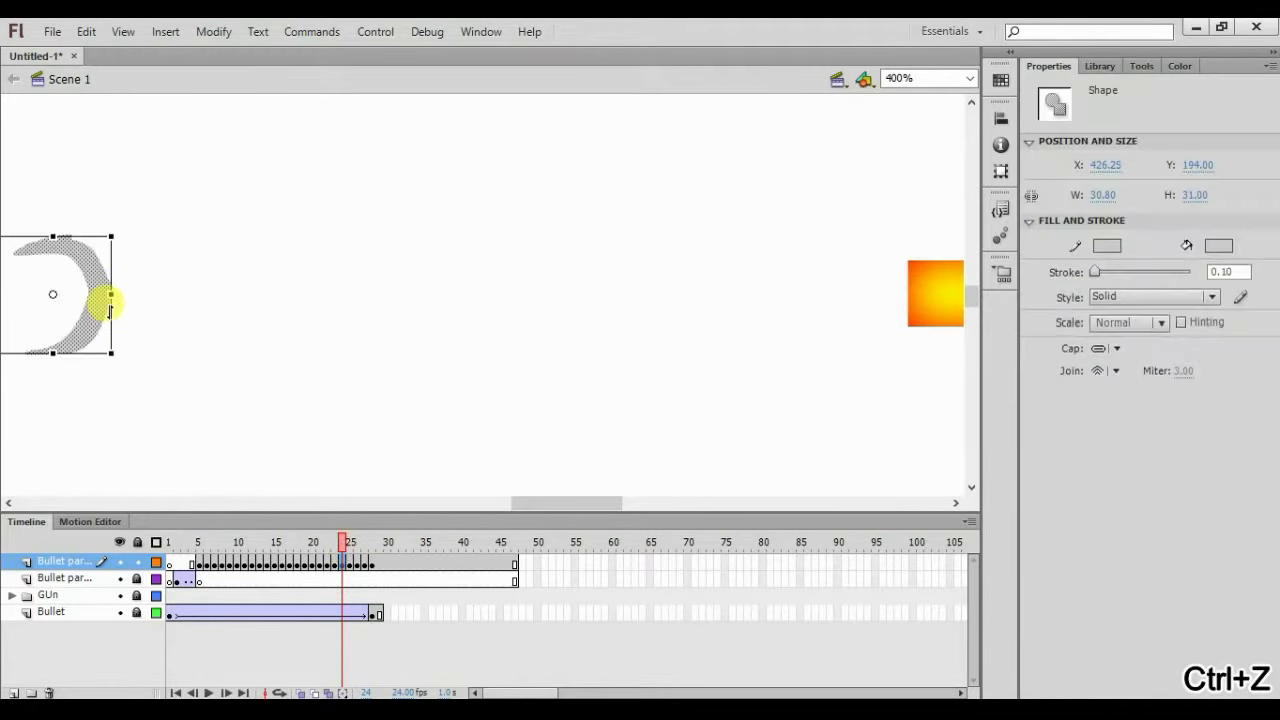
key(ctrl+z)
key(ctrl+v)
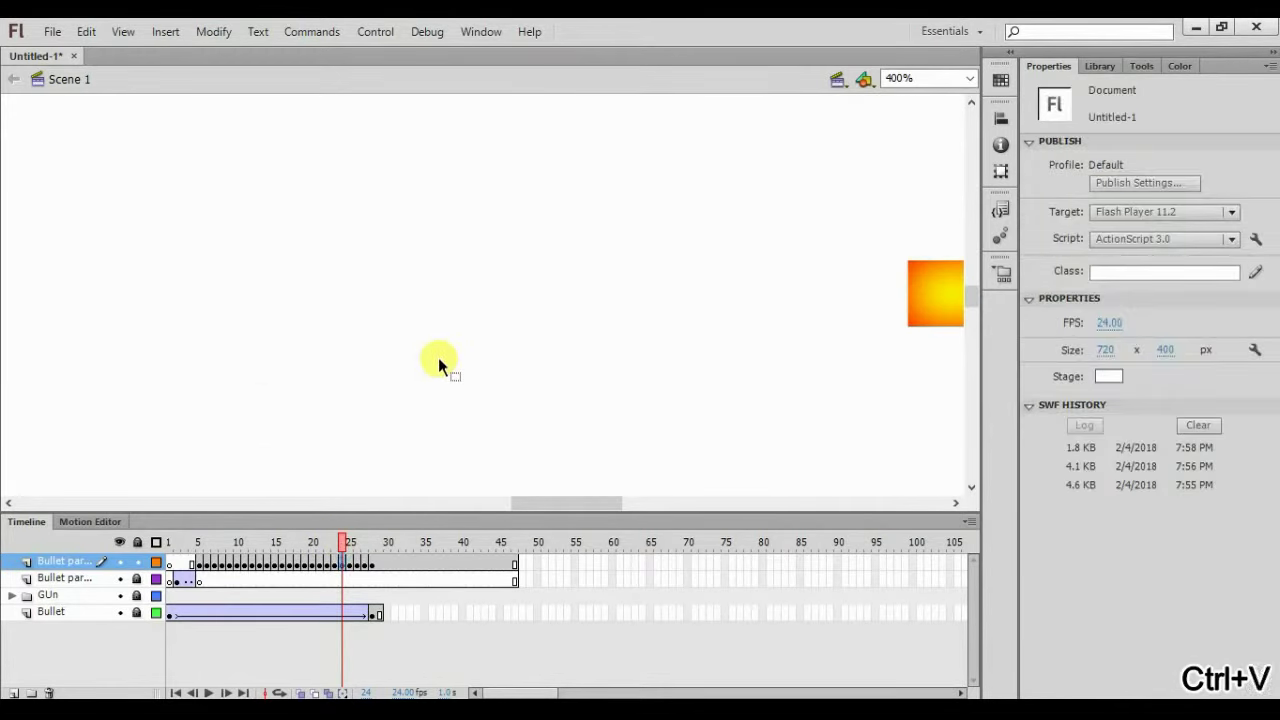
Move the frame 24 air wave forward around the bullet's nose, to about X 660, and lower its fill opacity
key(shift+Right)
key(shift+Right)
key(shift+Right)
key(shift+Right)
key(shift+Right)
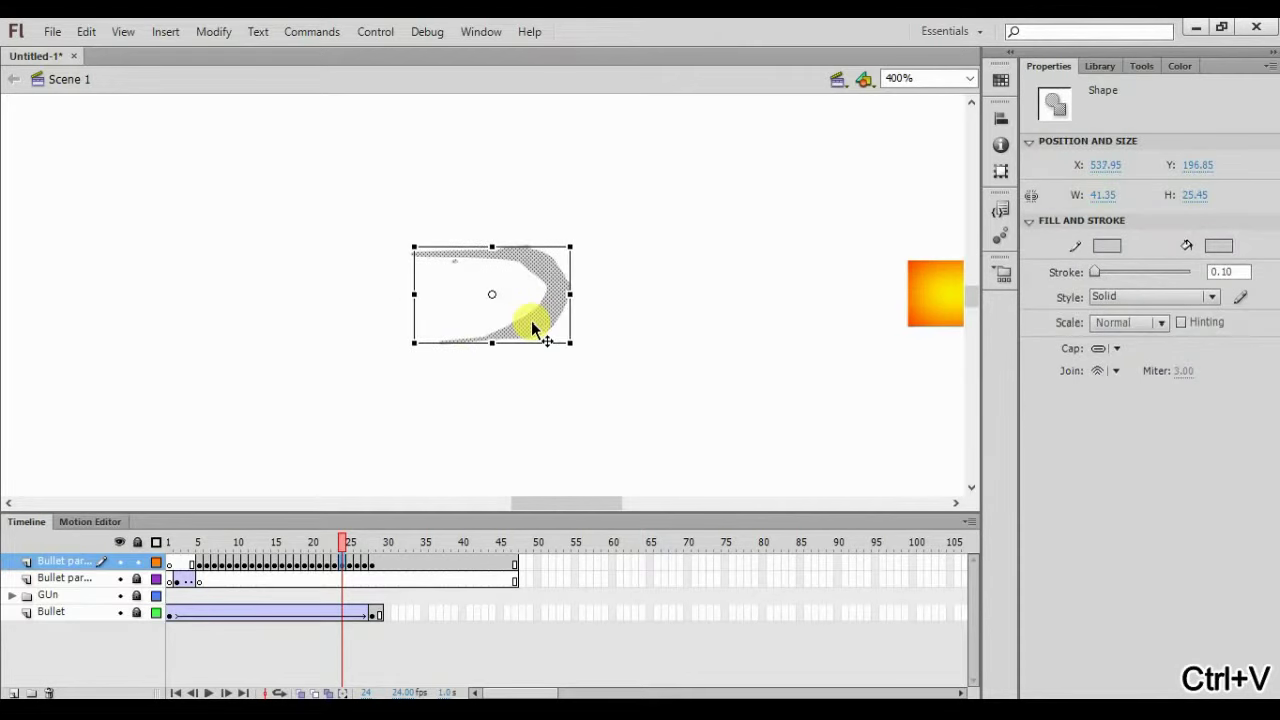
key(shift+Right)
key(shift+Right)
key(shift+Right)
key(shift+Right)
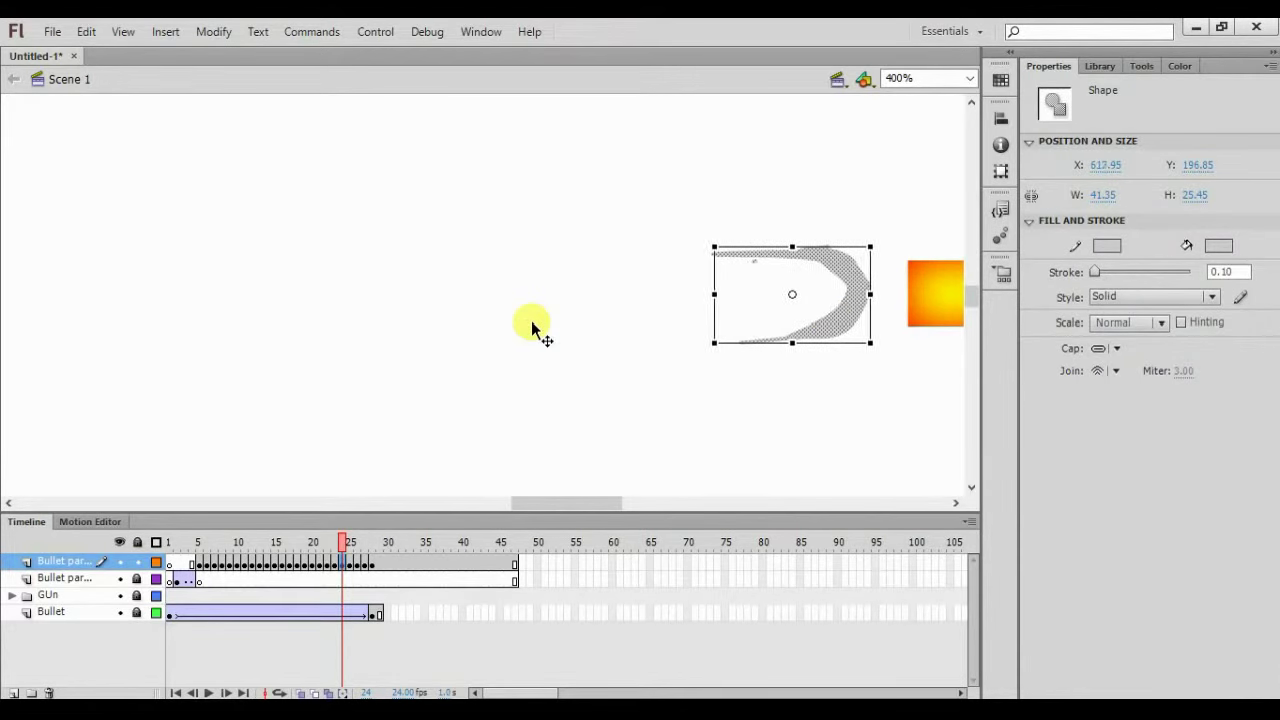
drag(549, 500, 591, 503)
key(shift+Right)
key(shift+Right)
key(shift+Right)
key(shift+Right)
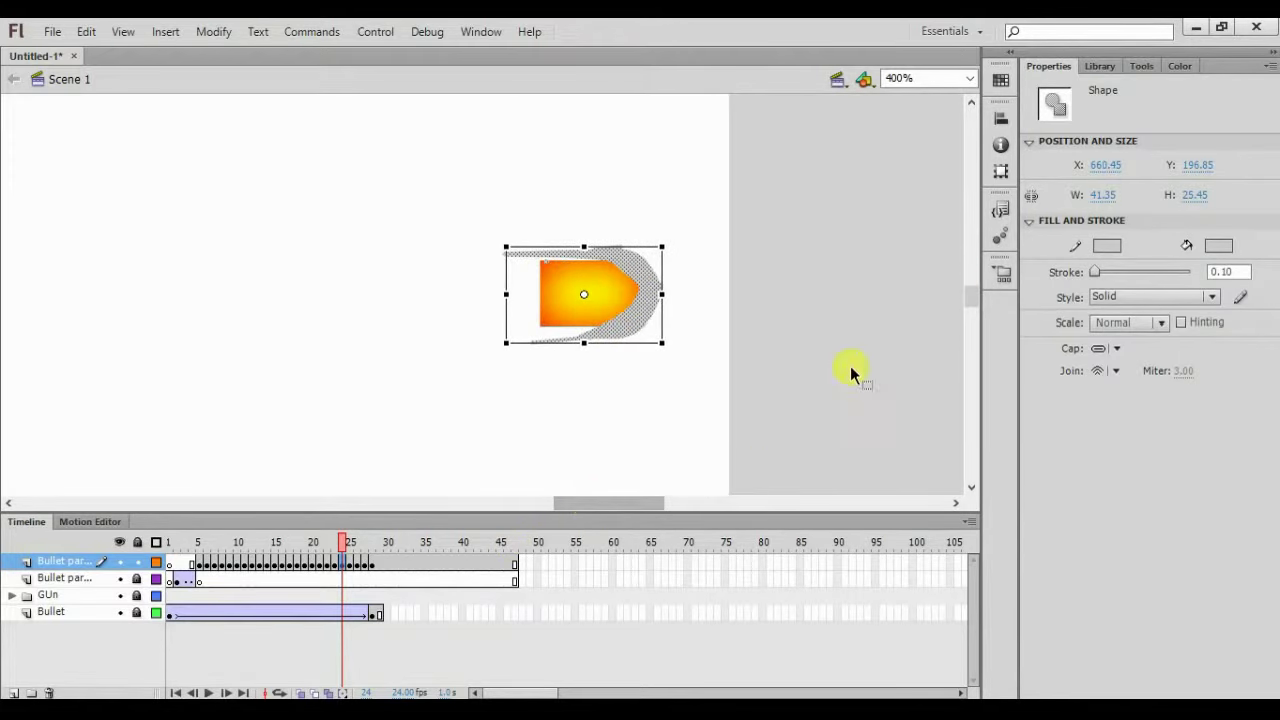
click(1217, 247)
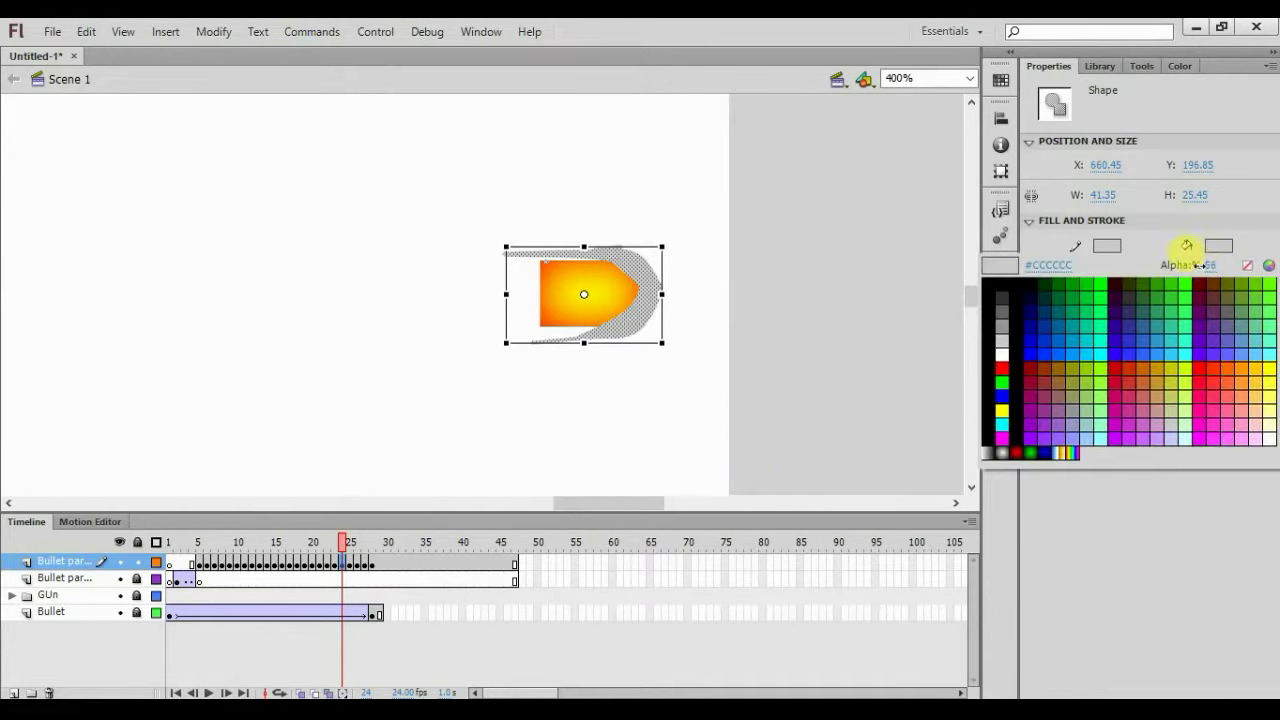
key(Escape)
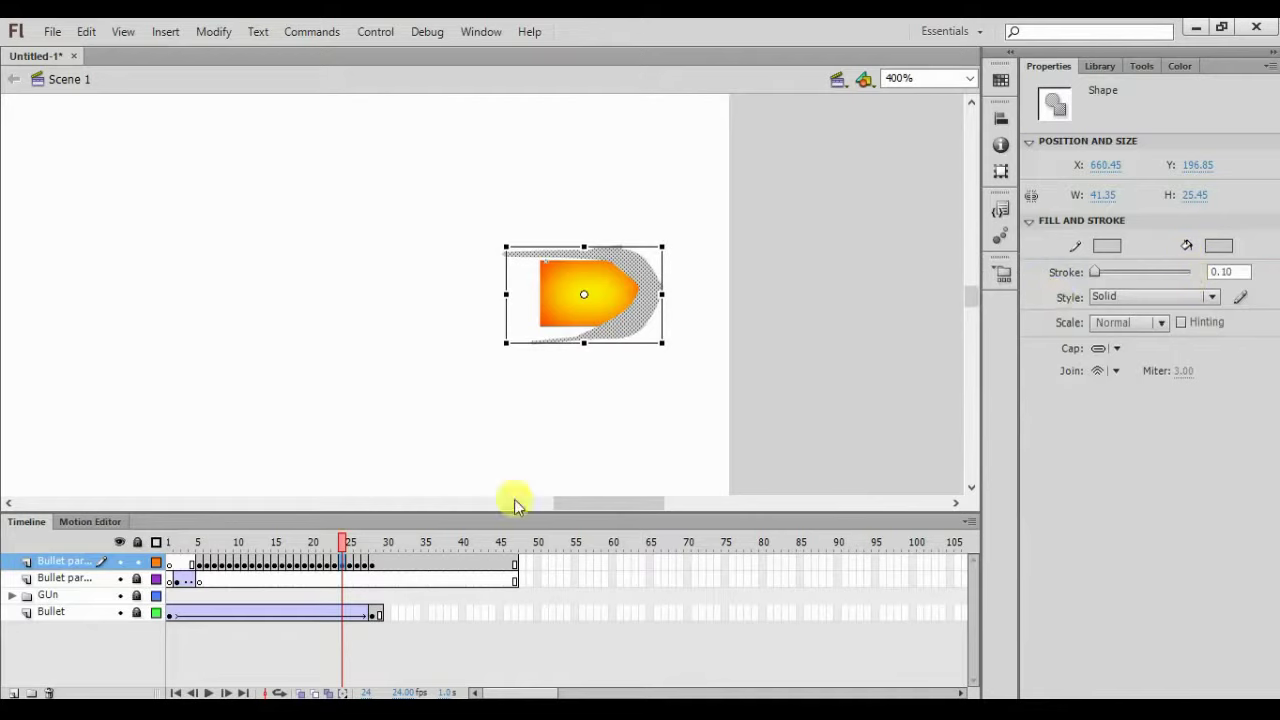
Paste the long-tailed air wave at frame 25 and move it forward around the bullet's nose
click(349, 546)
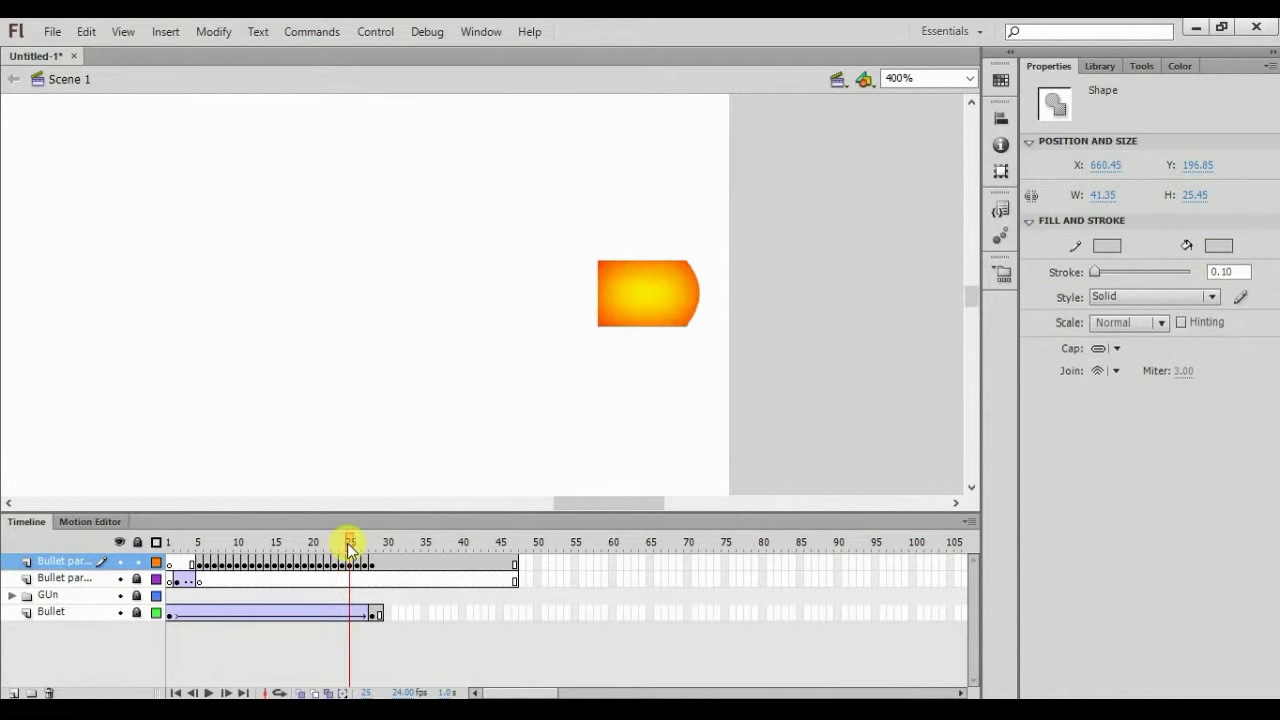
key(ctrl+v)
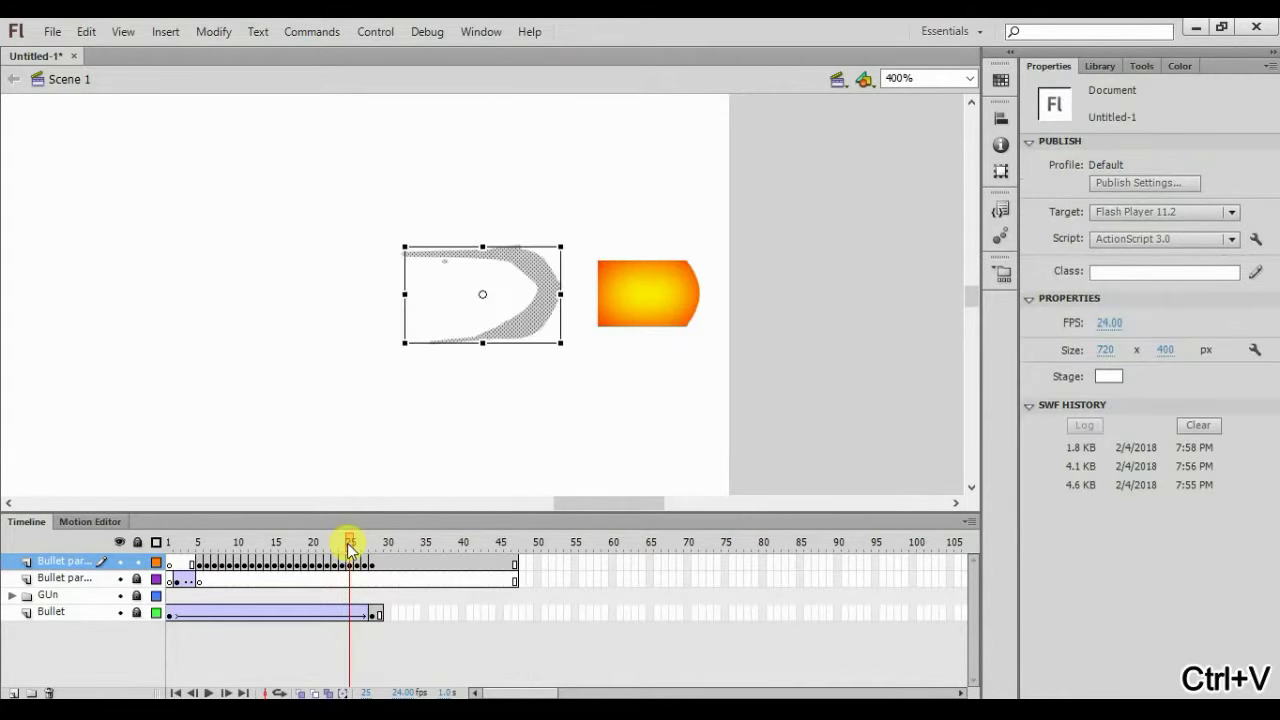
key(Right)
key(Right)
key(Right)
key(Right)
key(Right)
key(Right)
key(Right)
key(Right)
key(Right)
key(Right)
key(Right)
key(Right)
key(Right)
key(Right)
key(Right)
key(Right)
key(Right)
key(Right)
key(Right)
key(Right)
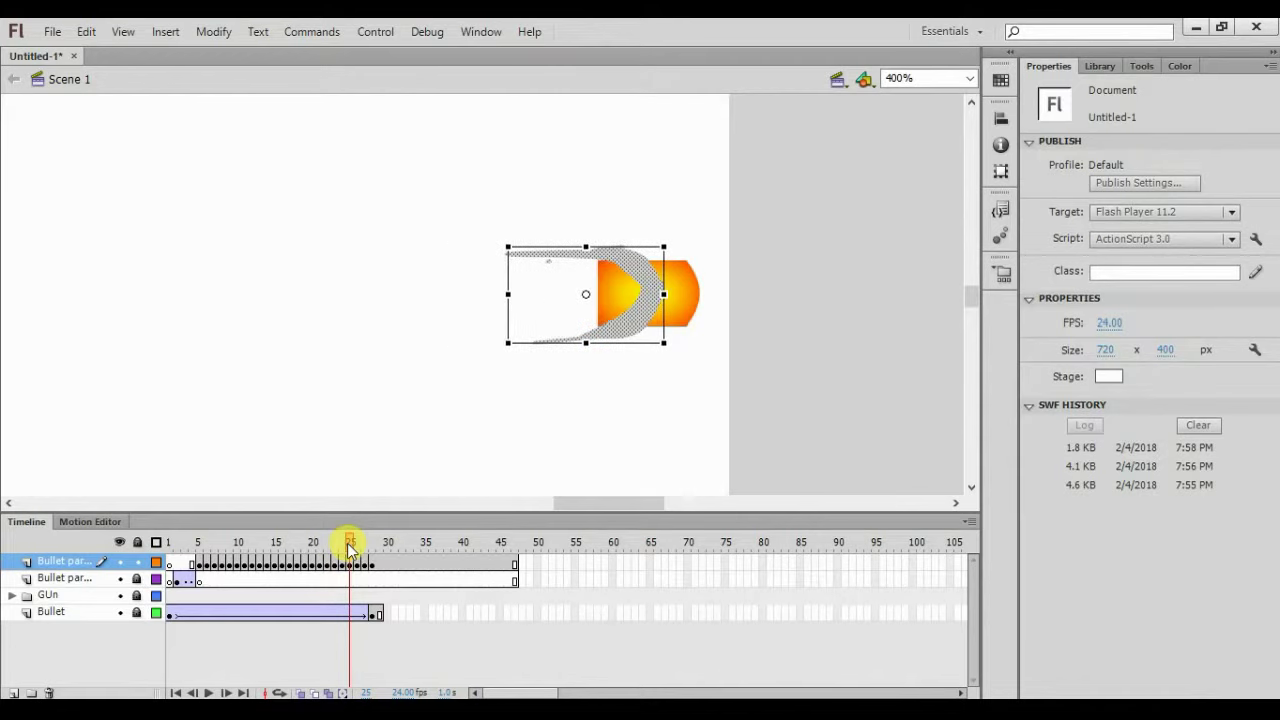
key(Right)
key(Right)
key(Right)
key(Right)
key(Right)
key(Right)
key(Right)
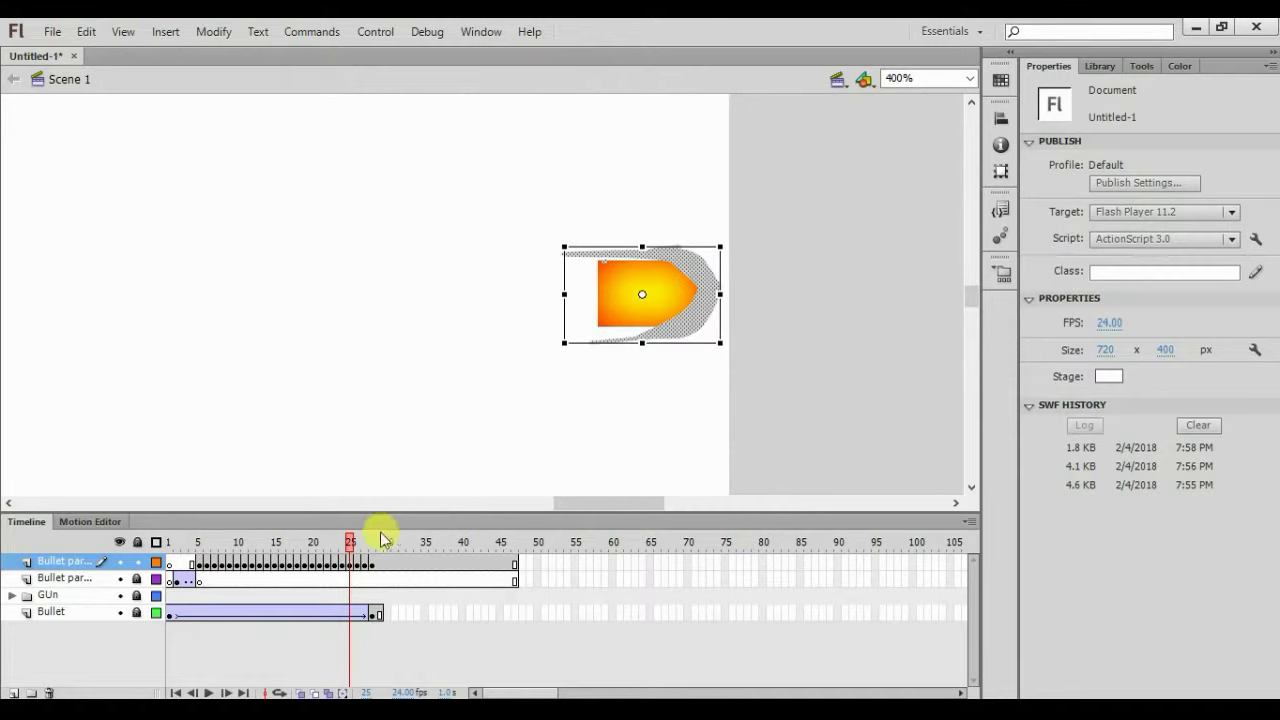
Paste the air wave at frame 26 and move it forward around the bullet's nose, to about X 691
click(354, 539)
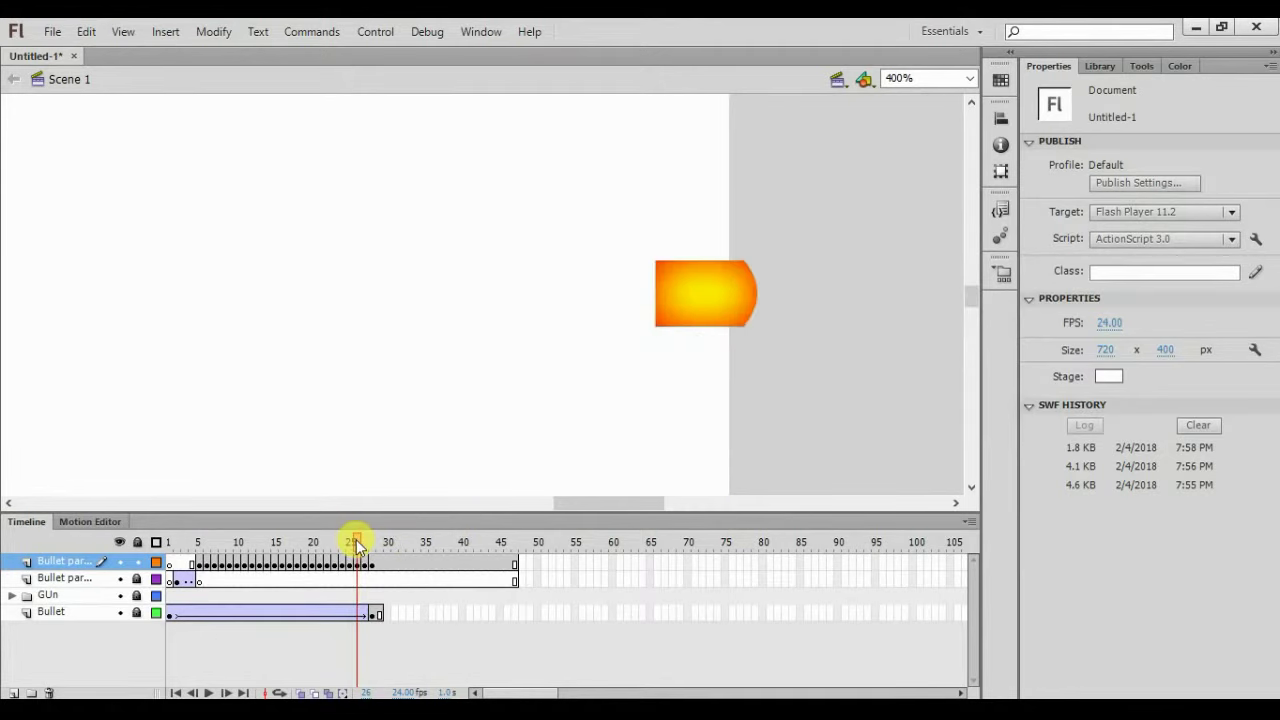
key(ctrl+v)
key(Right)
key(Right)
key(Right)
key(Right)
key(Right)
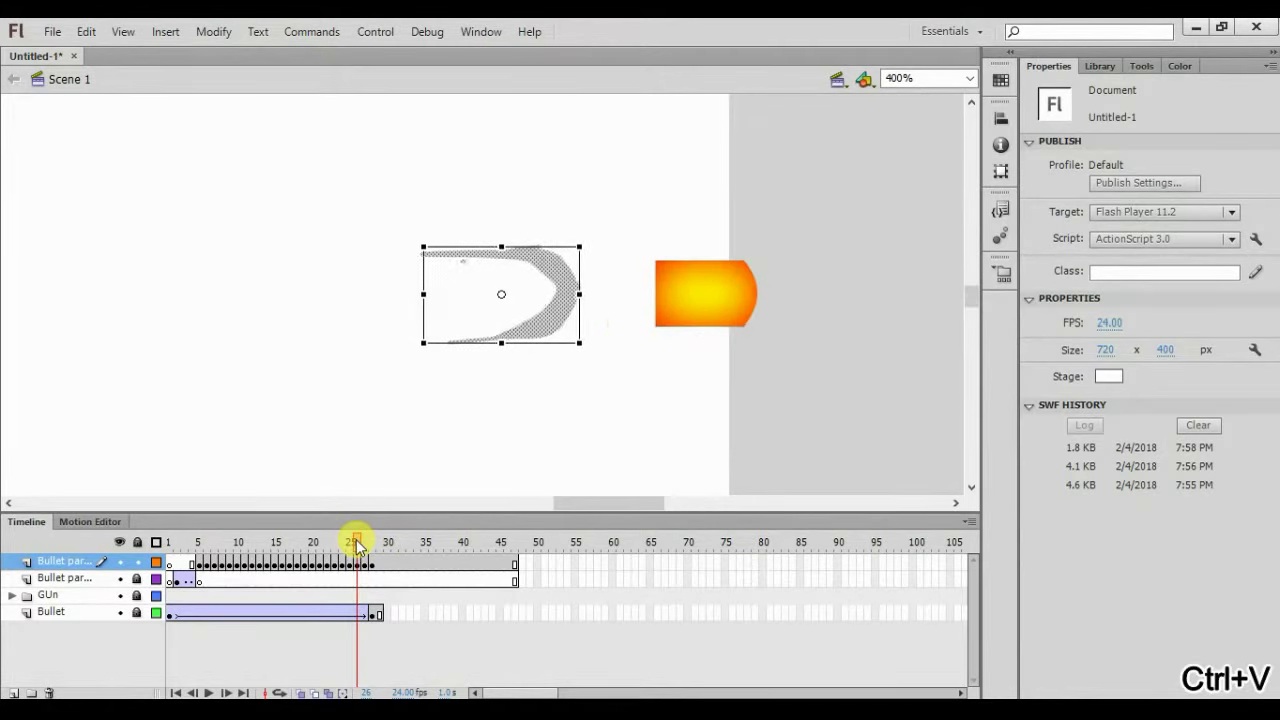
key(shift+Right)
key(shift+Right)
key(shift+Right)
key(shift+Right)
key(shift+Right)
key(Right)
key(Right)
key(Left)
key(Left)
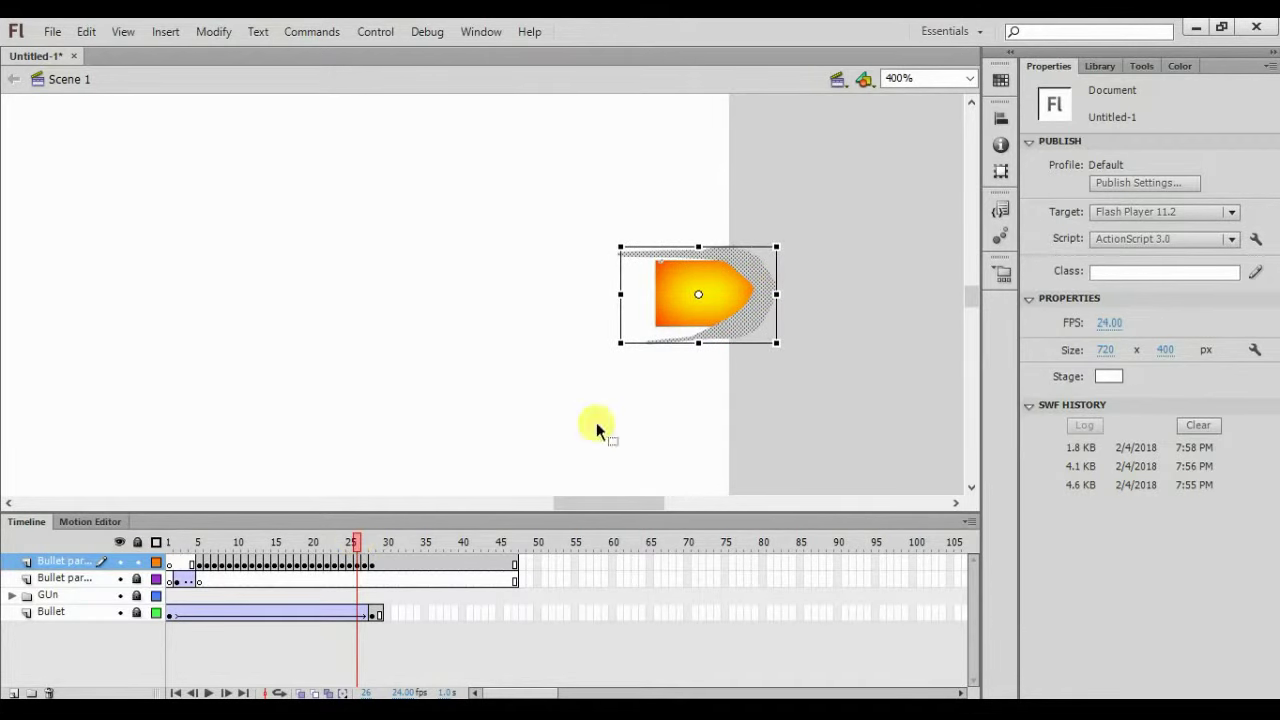
Lower the fill alpha of the frame 26 air wave to about 42%
click(758, 316)
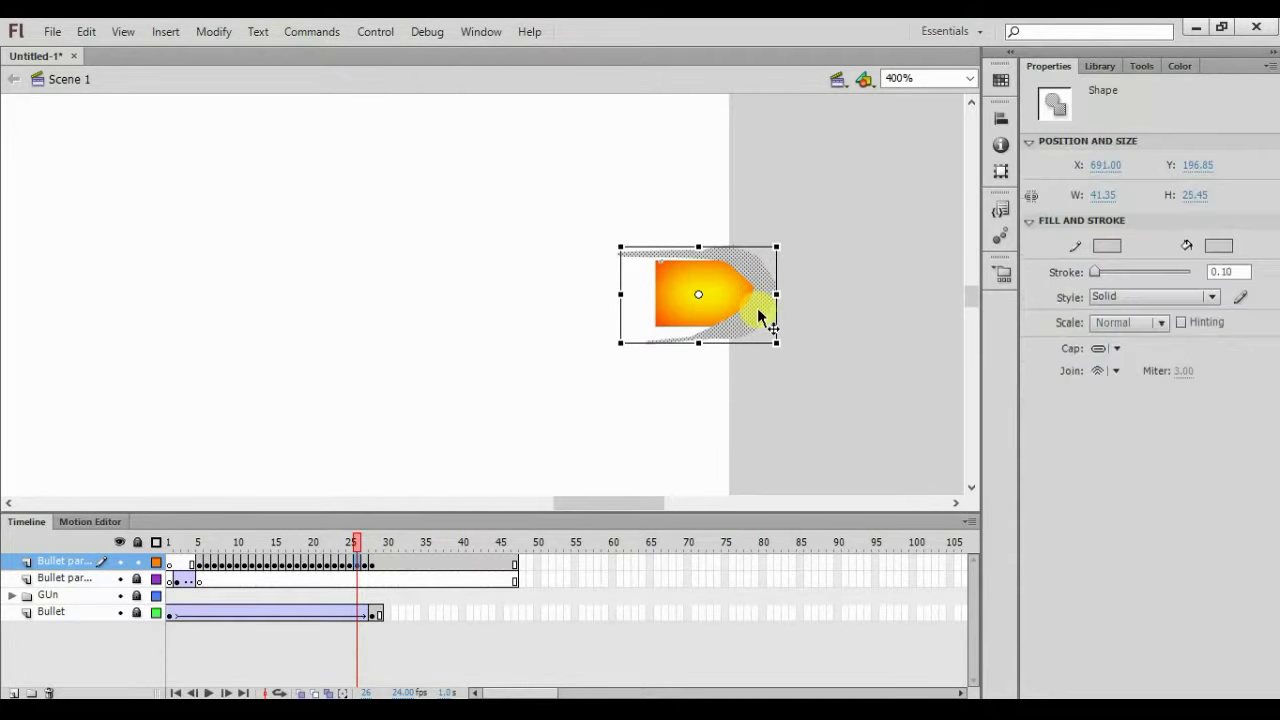
click(1220, 252)
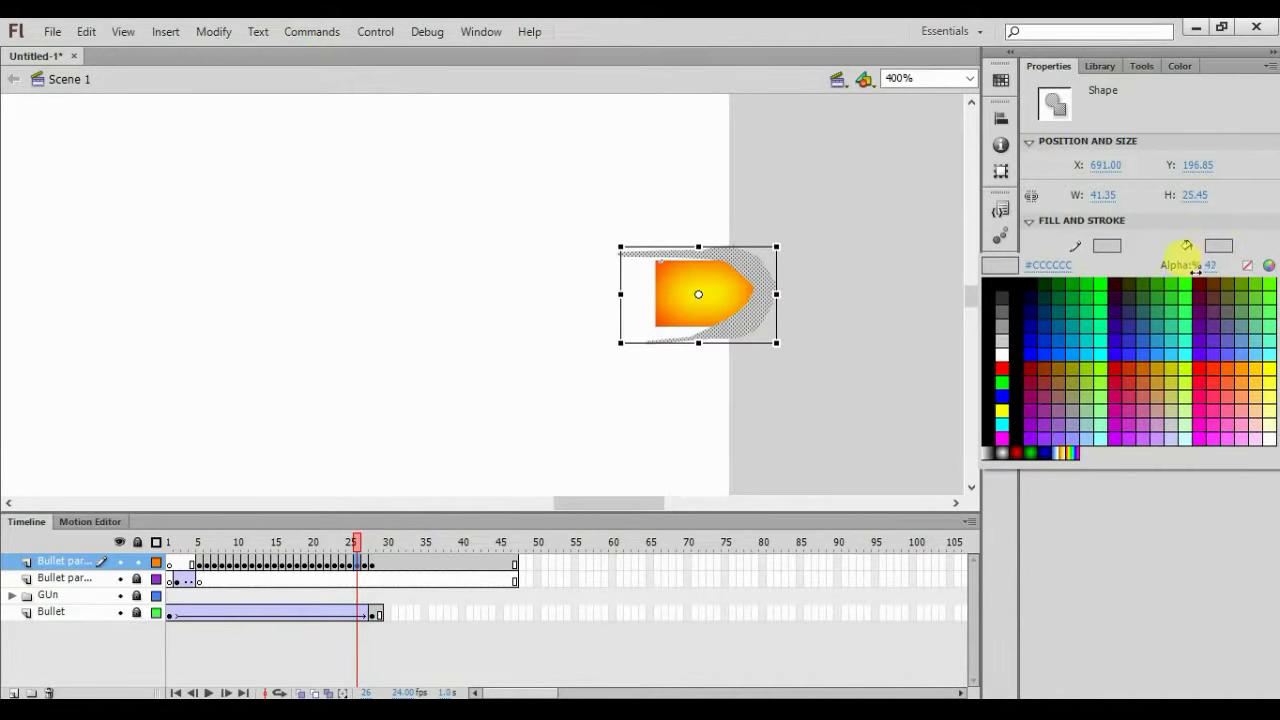
key(Escape)
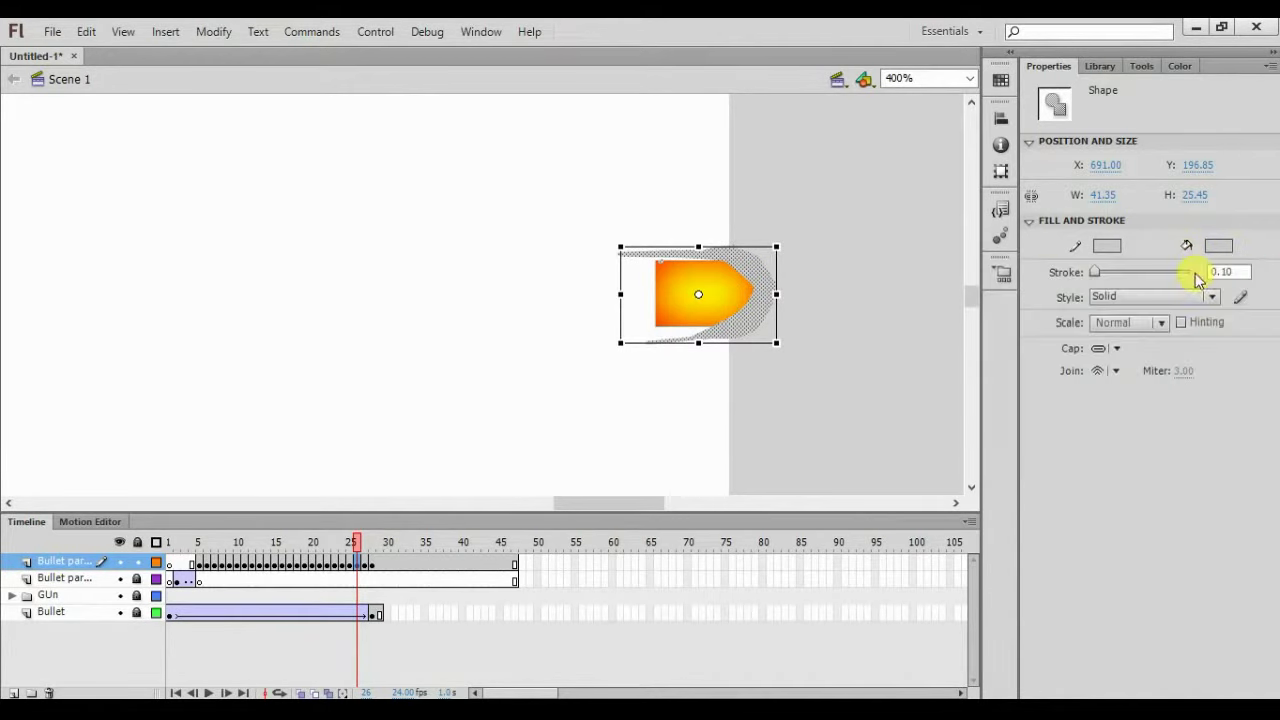
Paste the air wave at frame 27, move it forward around the bullet's nose to about X 706, and select it
click(362, 546)
click(638, 427)
key(ctrl+v)
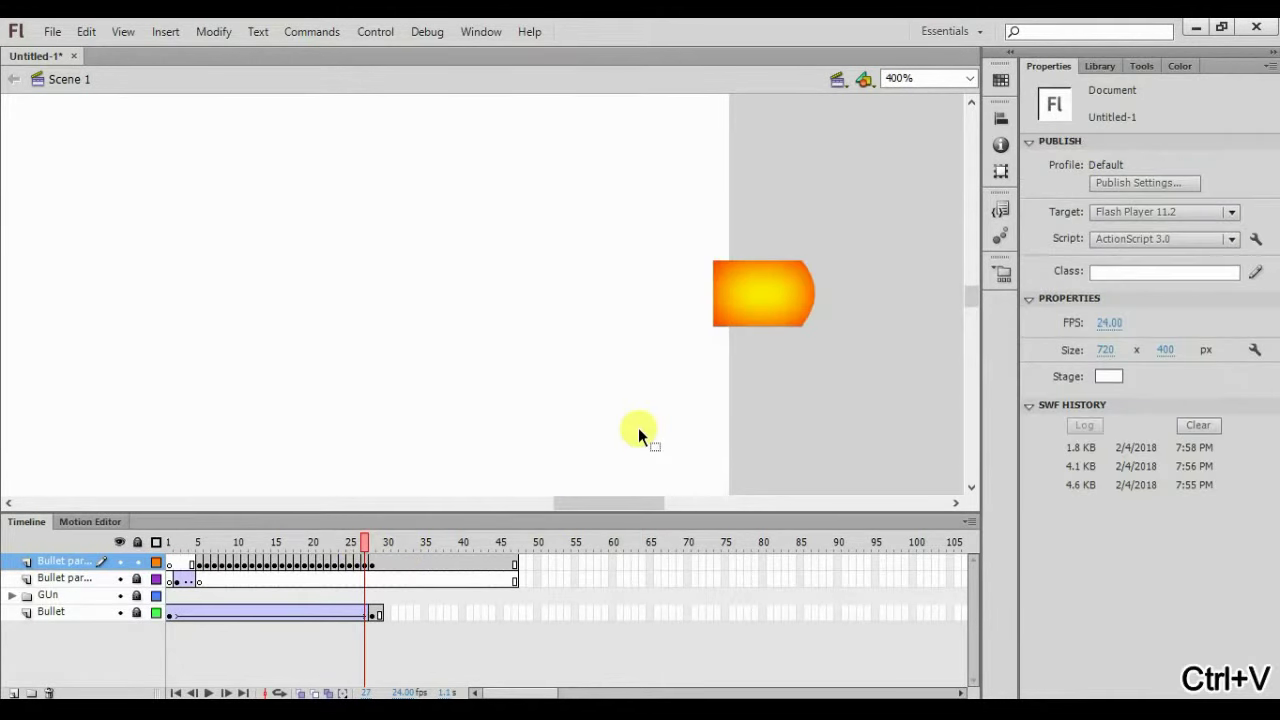
key(Right)
key(Right)
key(Right)
key(Right)
key(Right)
key(Right)
key(Right)
key(Right)
key(Right)
key(Right)
key(Right)
key(Right)
key(Right)
key(Right)
key(Right)
key(Right)
key(Right)
key(Right)
key(Right)
key(Right)
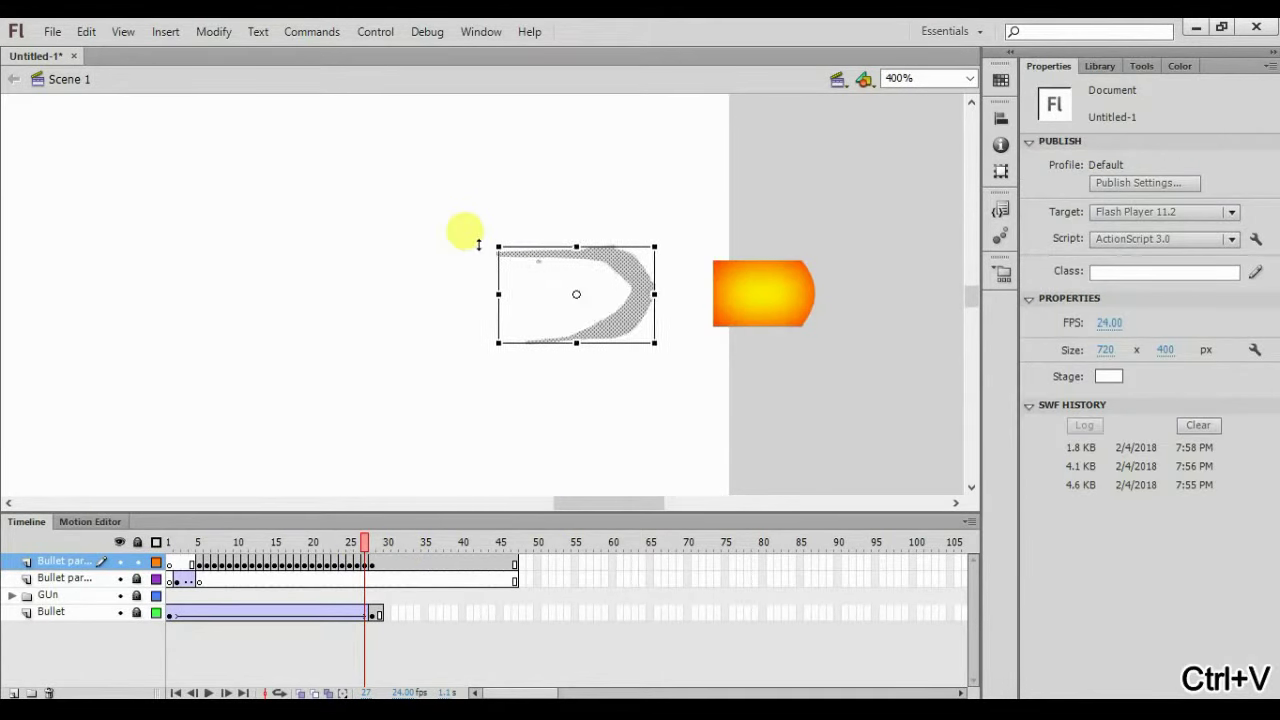
key(Right)
key(Right)
key(Right)
key(Right)
key(Right)
key(Right)
key(Right)
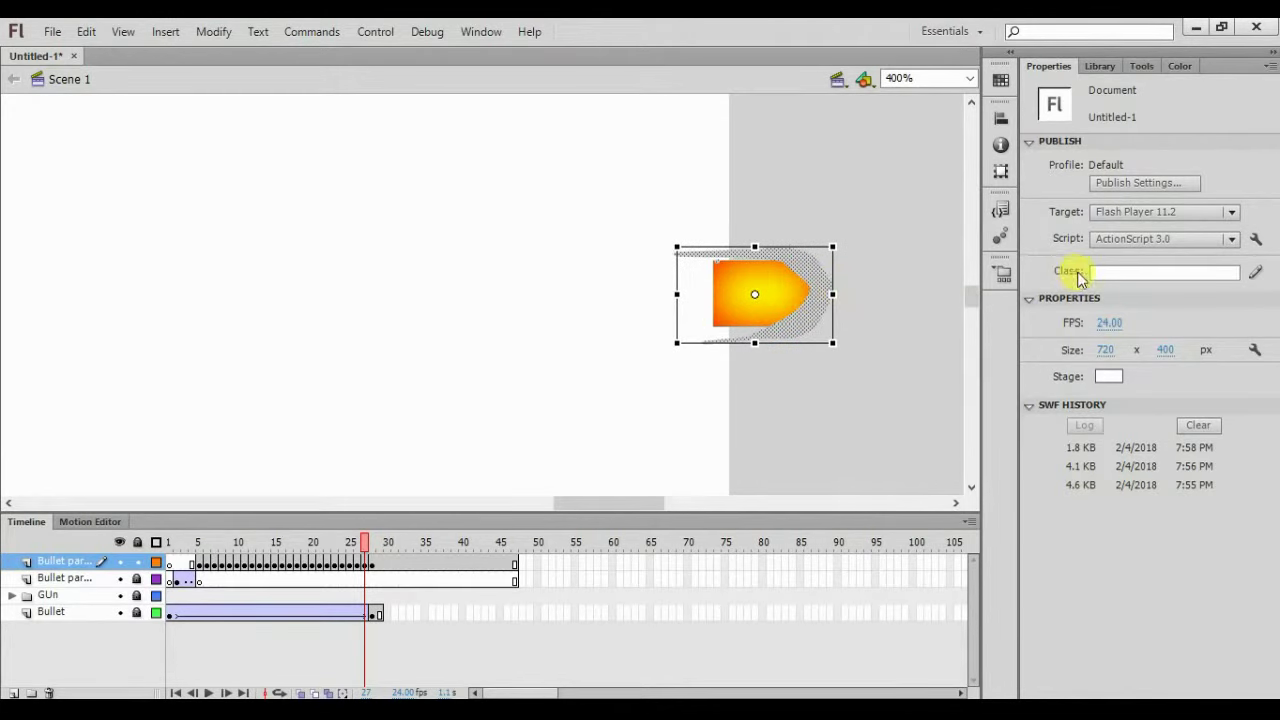
click(809, 323)
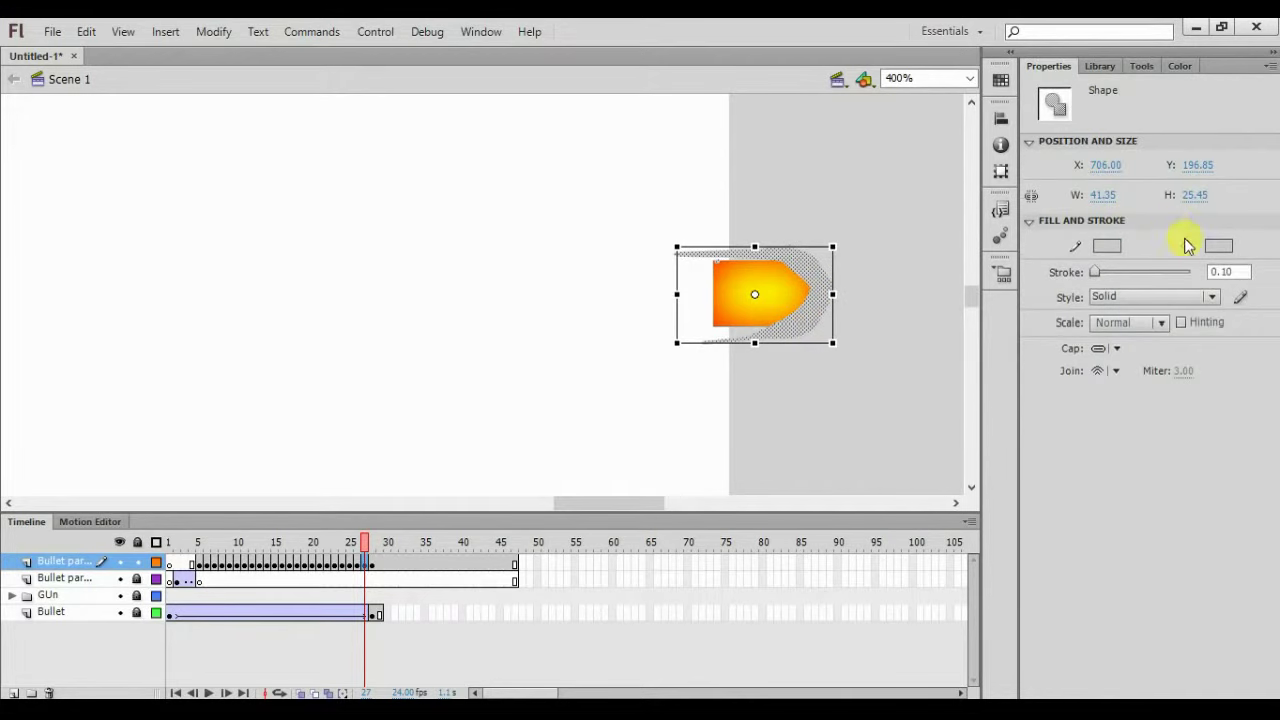
click(1216, 244)
click(1210, 271)
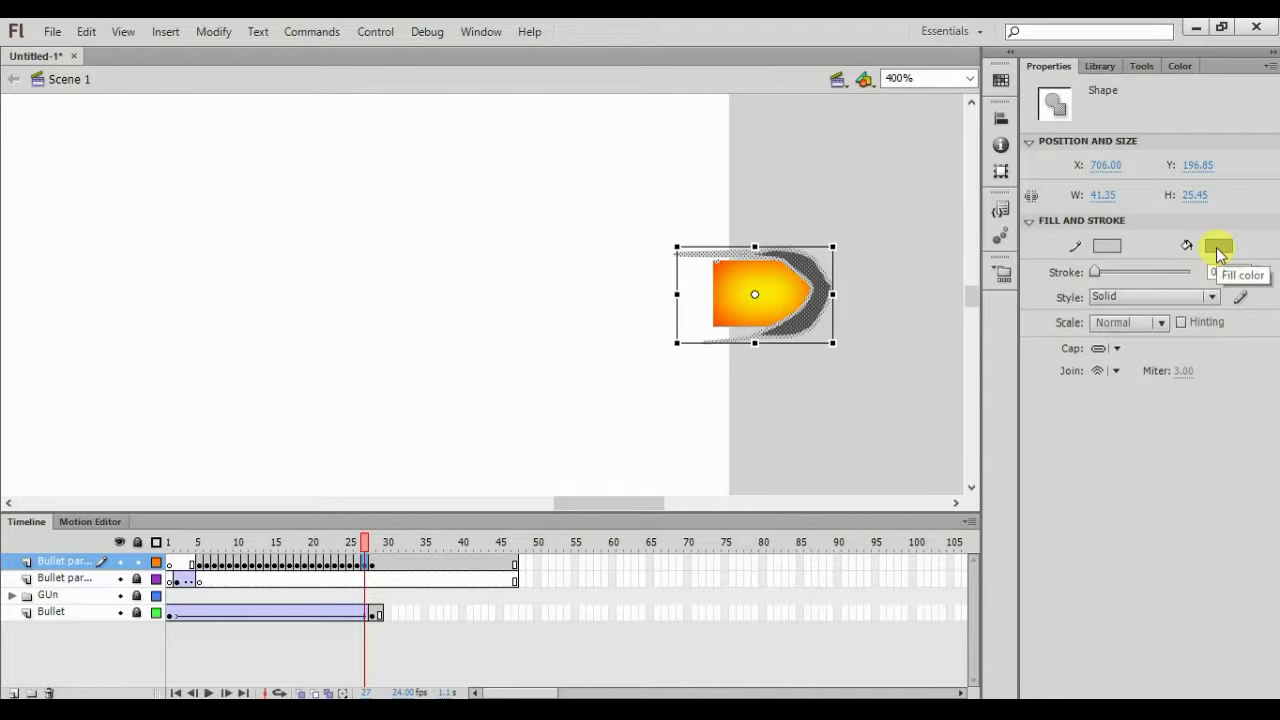
key(ctrl+z)
key(ctrl+z)
Lower the fill alpha of the frame 27 air wave to fade it further
click(1216, 247)
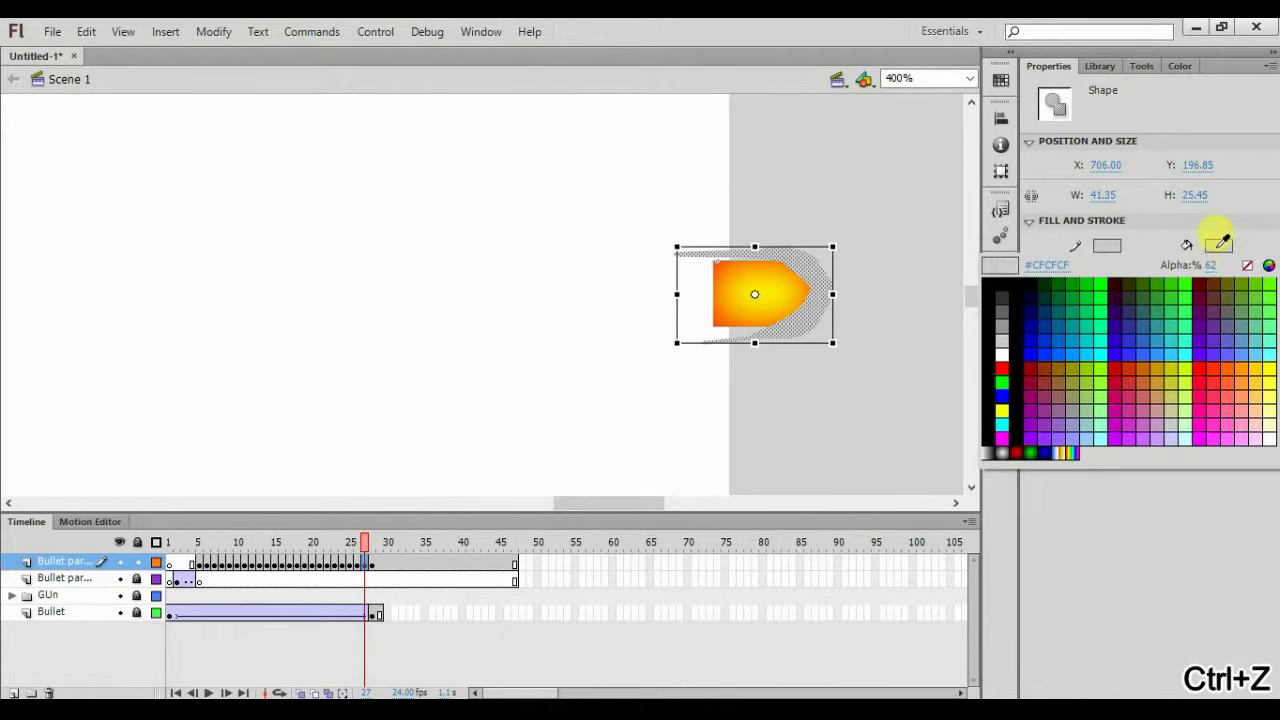
drag(1184, 265, 1177, 271)
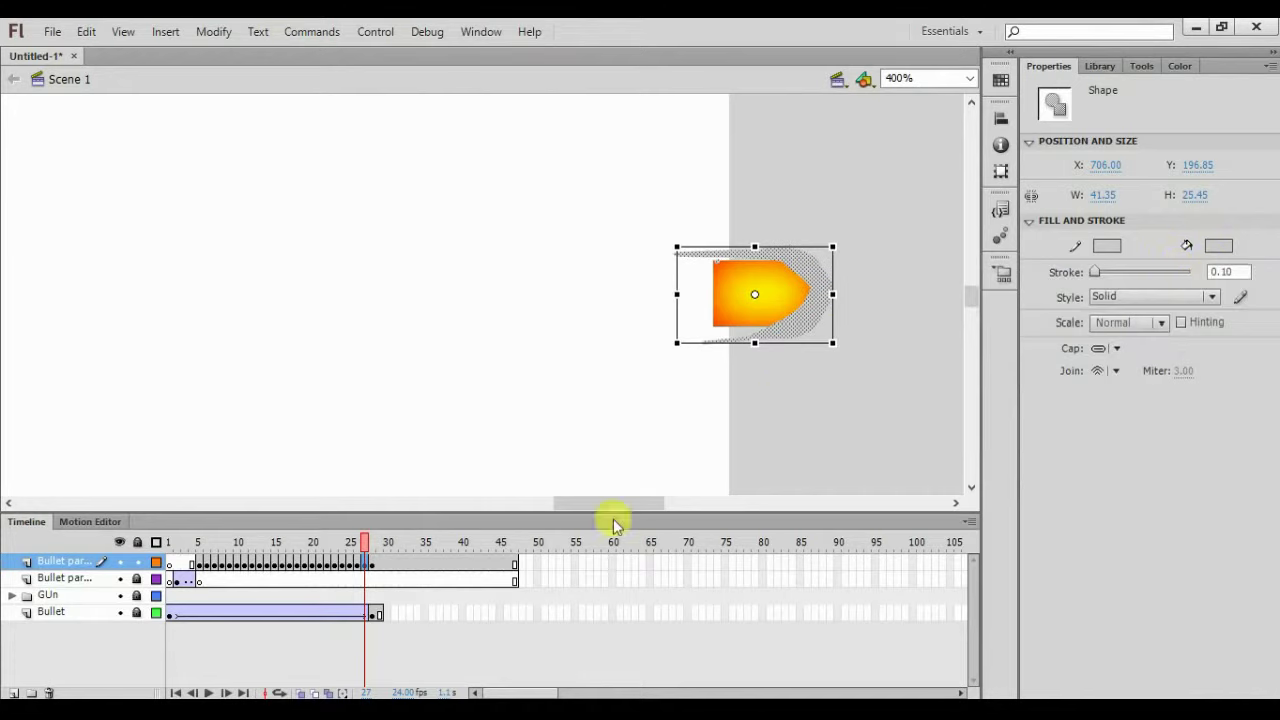
Paste the air wave at frame 28 and move it forward around the bullet's nose, to about X 721
drag(368, 552, 371, 545)
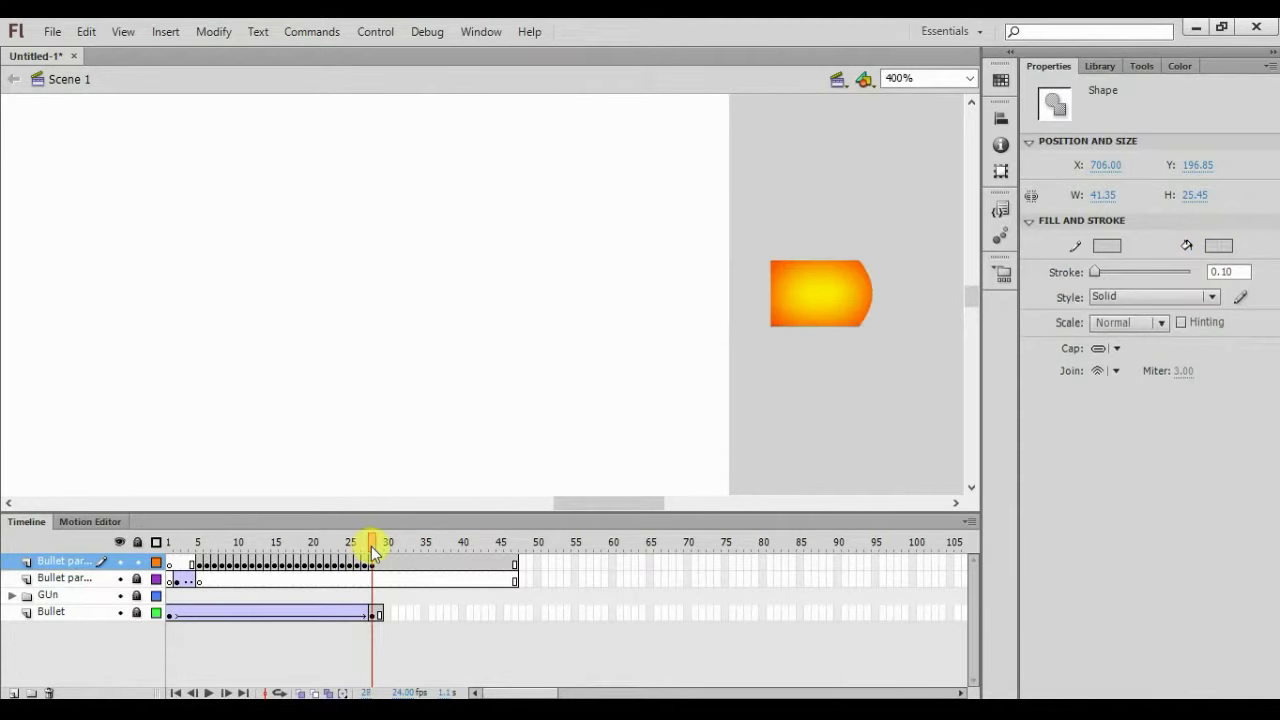
click(679, 425)
key(ctrl+v)
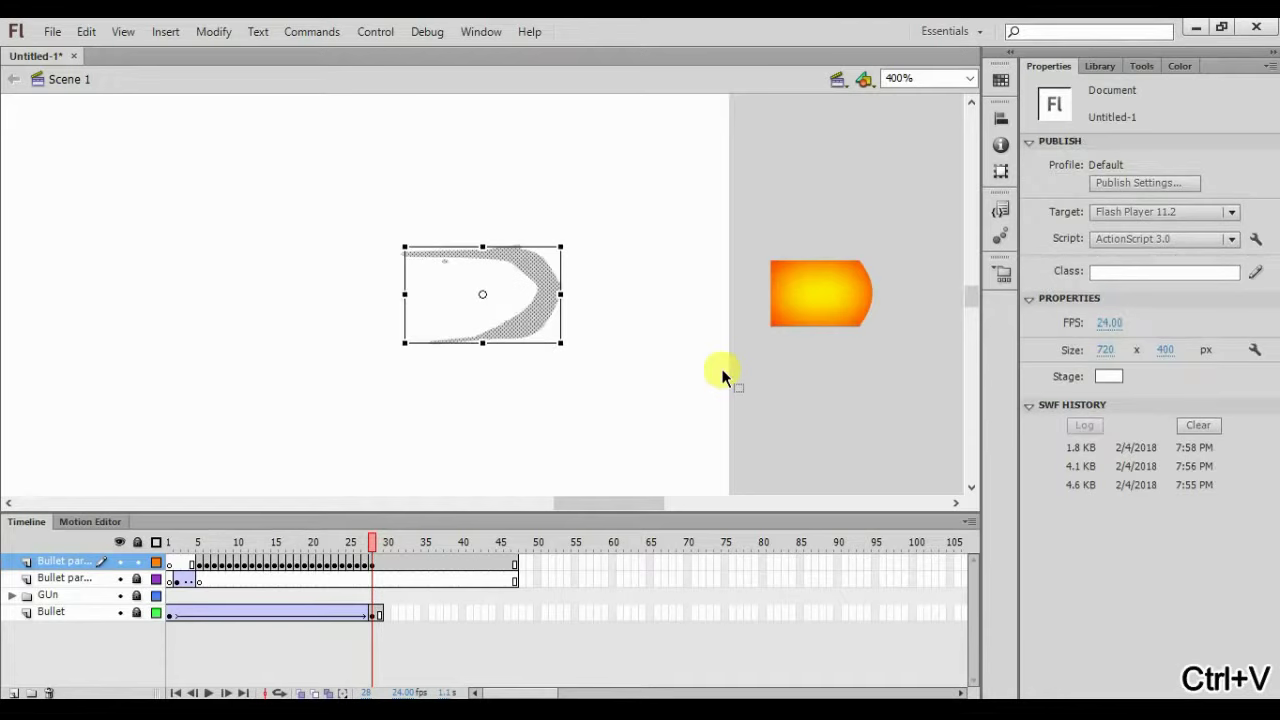
key(shift+Right)
key(shift+Right)
key(shift+Right)
key(shift+Right)
key(shift+Right)
key(shift+Right)
key(shift+Right)
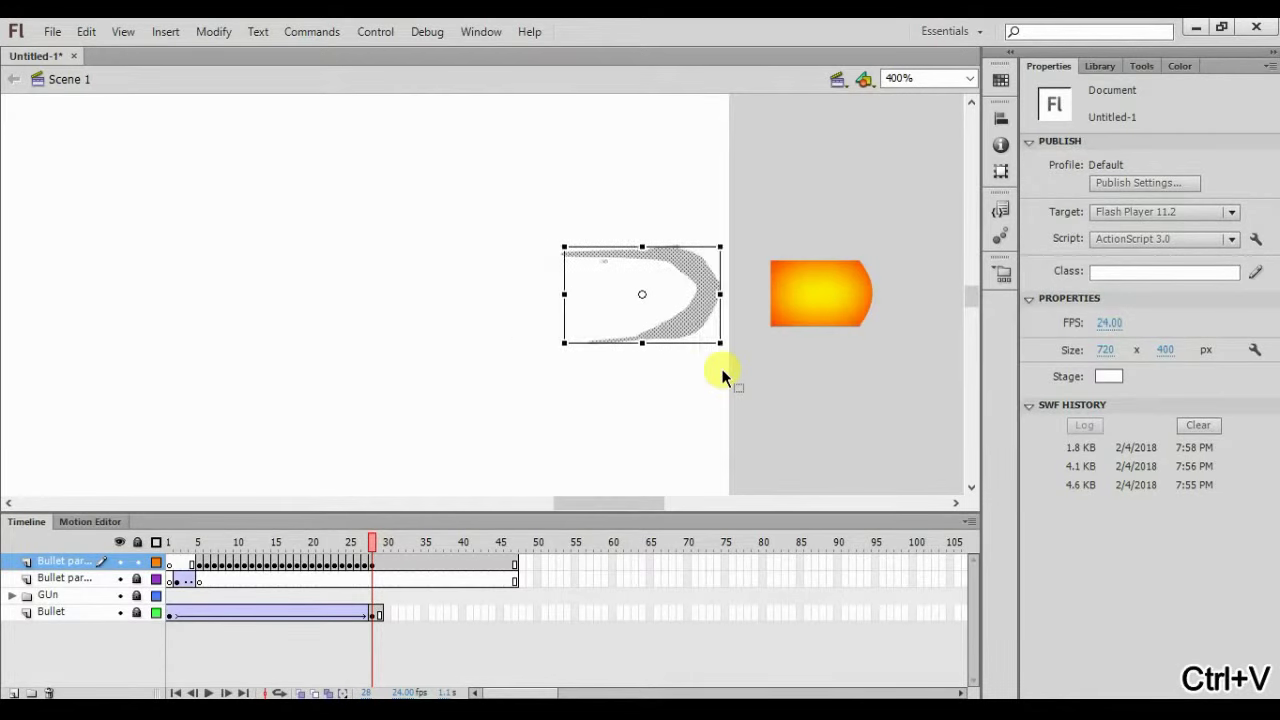
key(shift+Right)
key(shift+Right)
key(shift+Right)
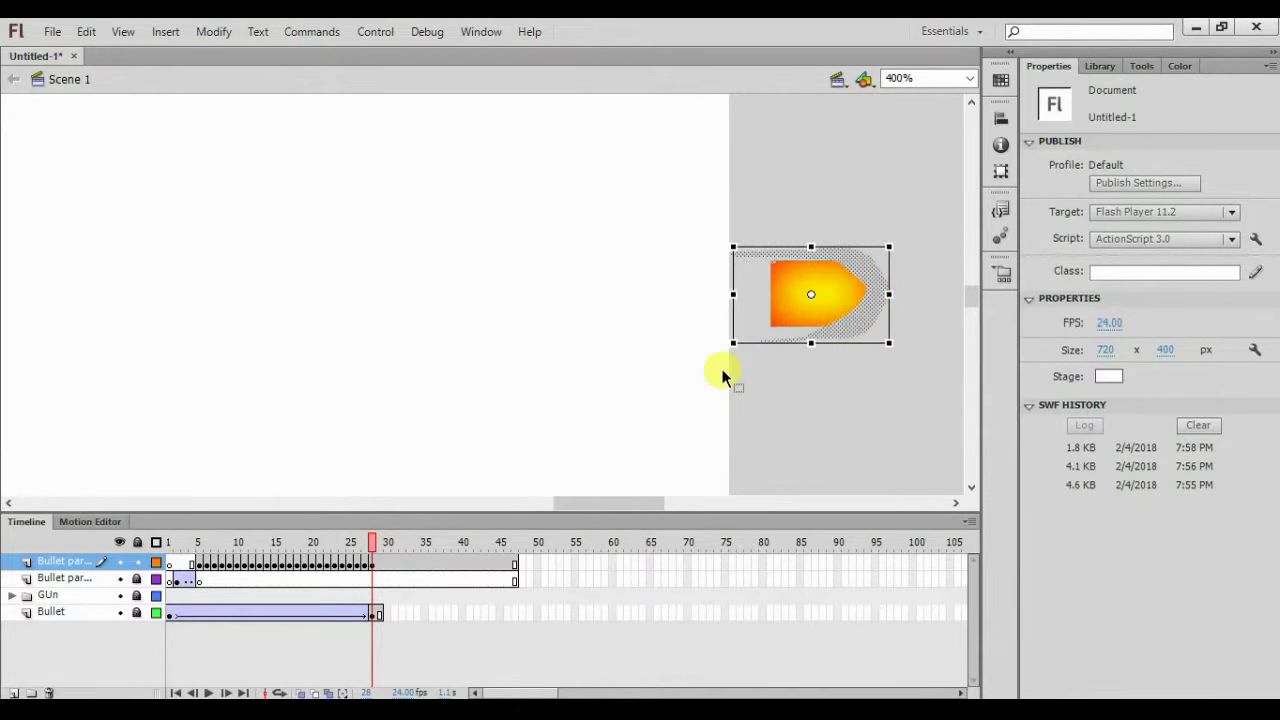
Select the air wave in frame 28 and lower its fill alpha to fade it further
click(862, 285)
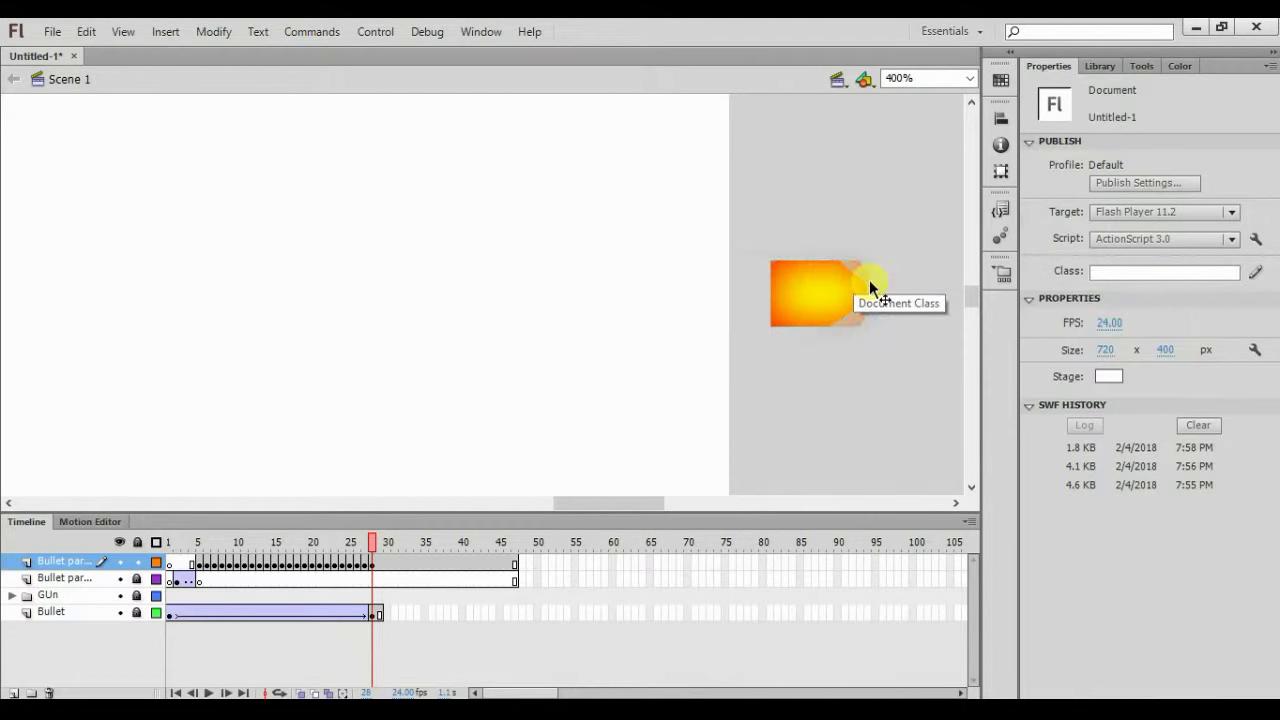
click(1219, 245)
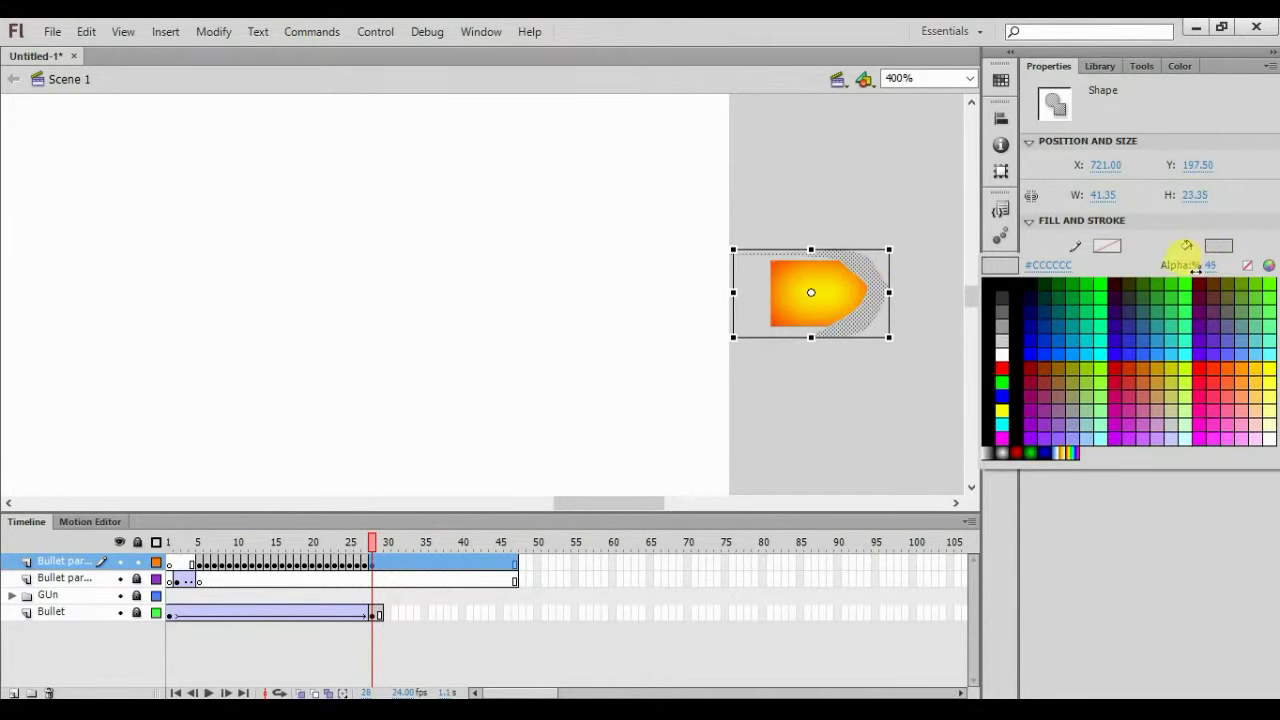
key(Escape)
Delete the stray air wave shapes left beyond the gun's muzzle in frames 27 and 28
key(ctrl+minus)
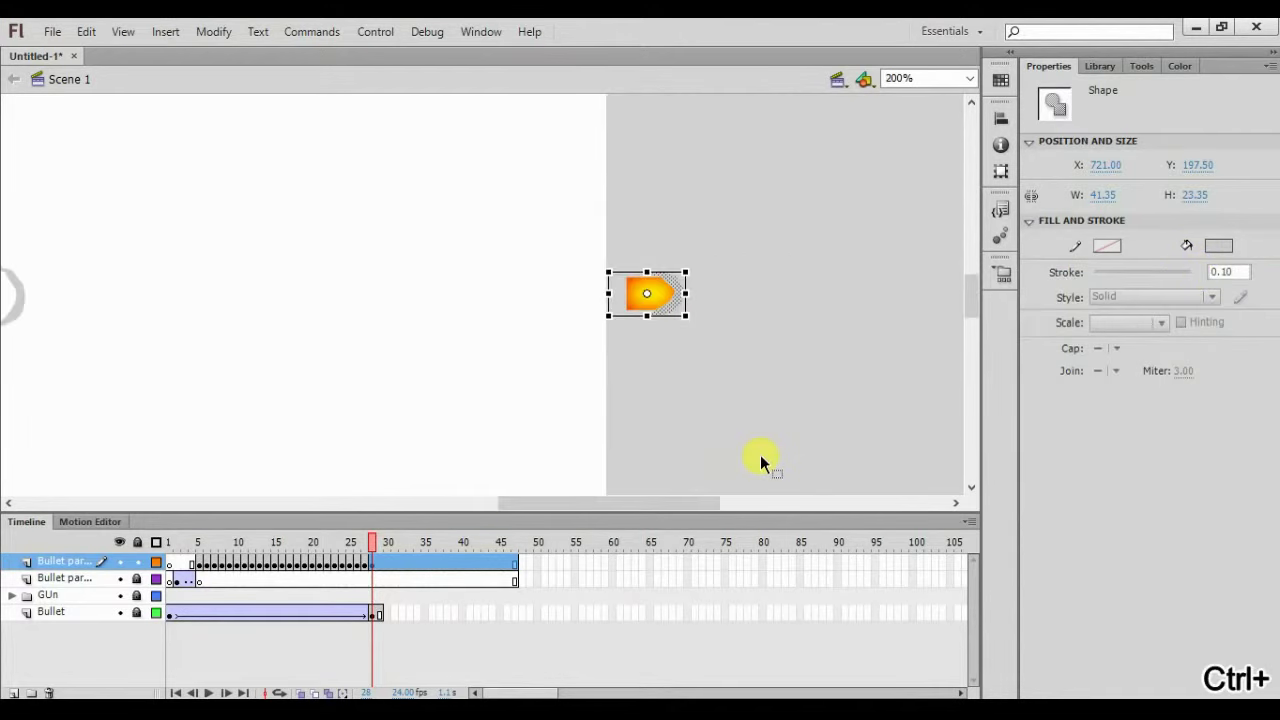
drag(371, 543, 145, 583)
click(137, 579)
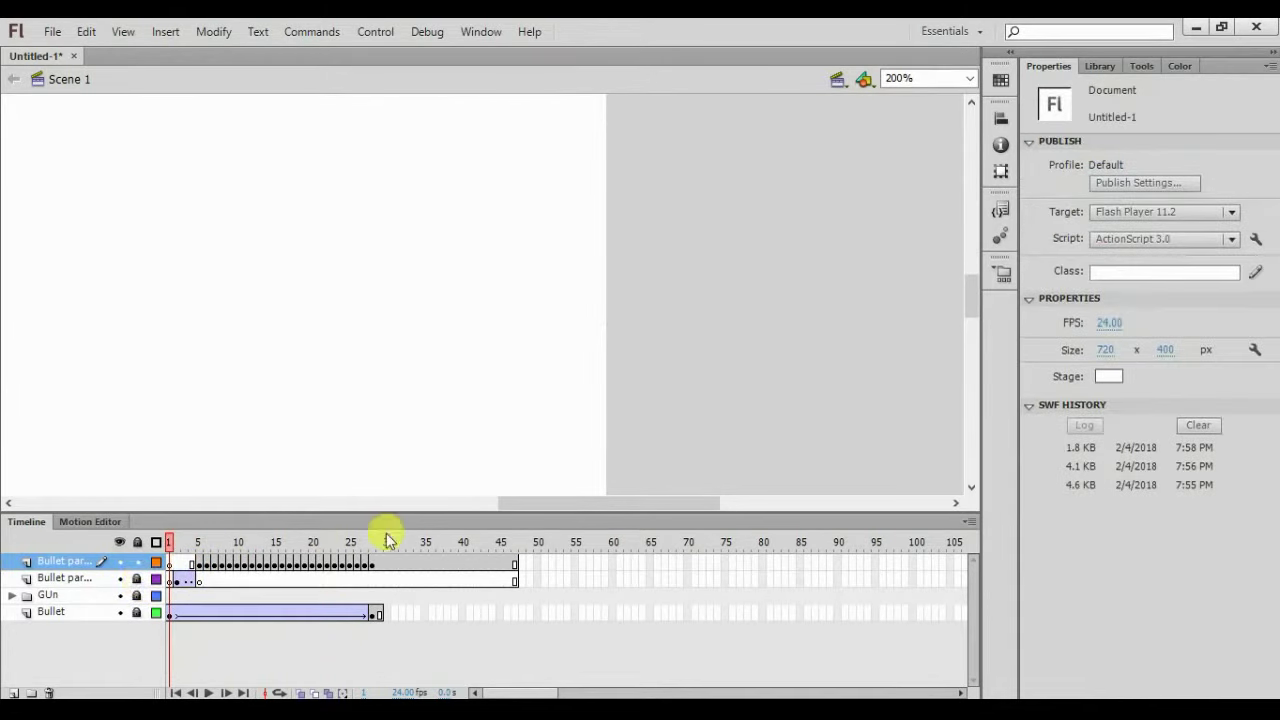
drag(578, 503, 408, 523)
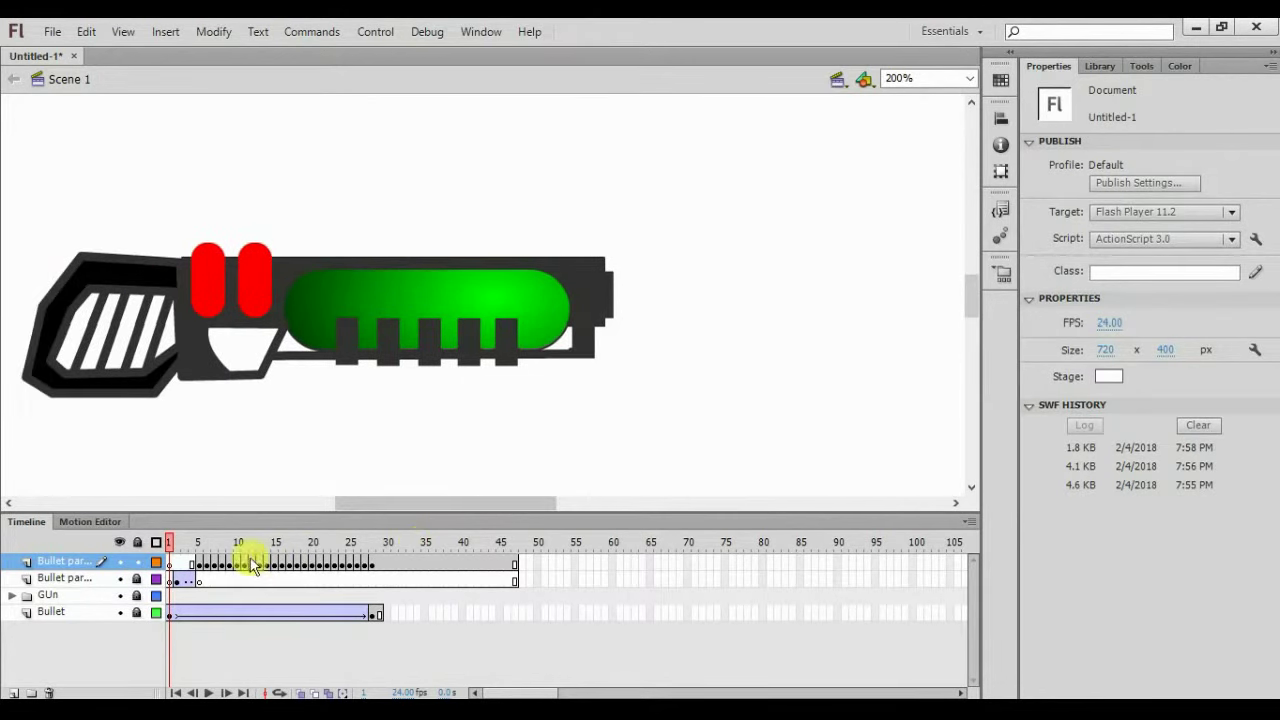
drag(172, 548, 473, 612)
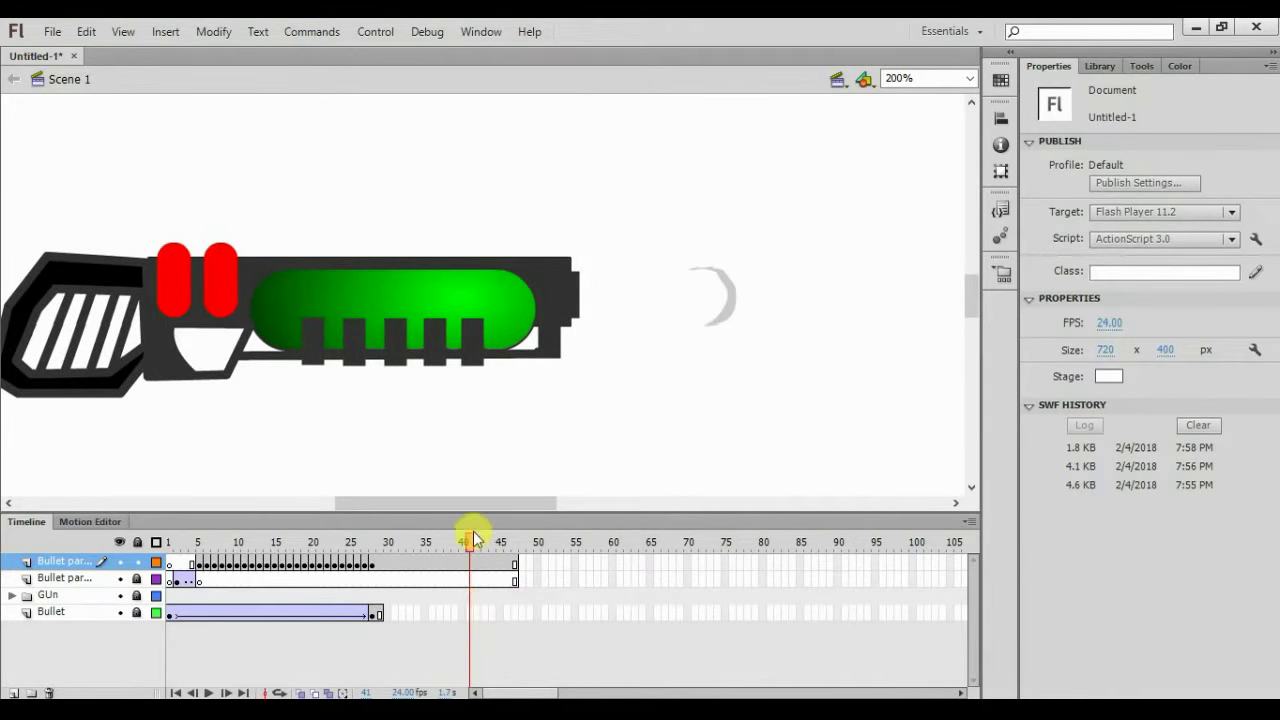
drag(470, 543, 372, 543)
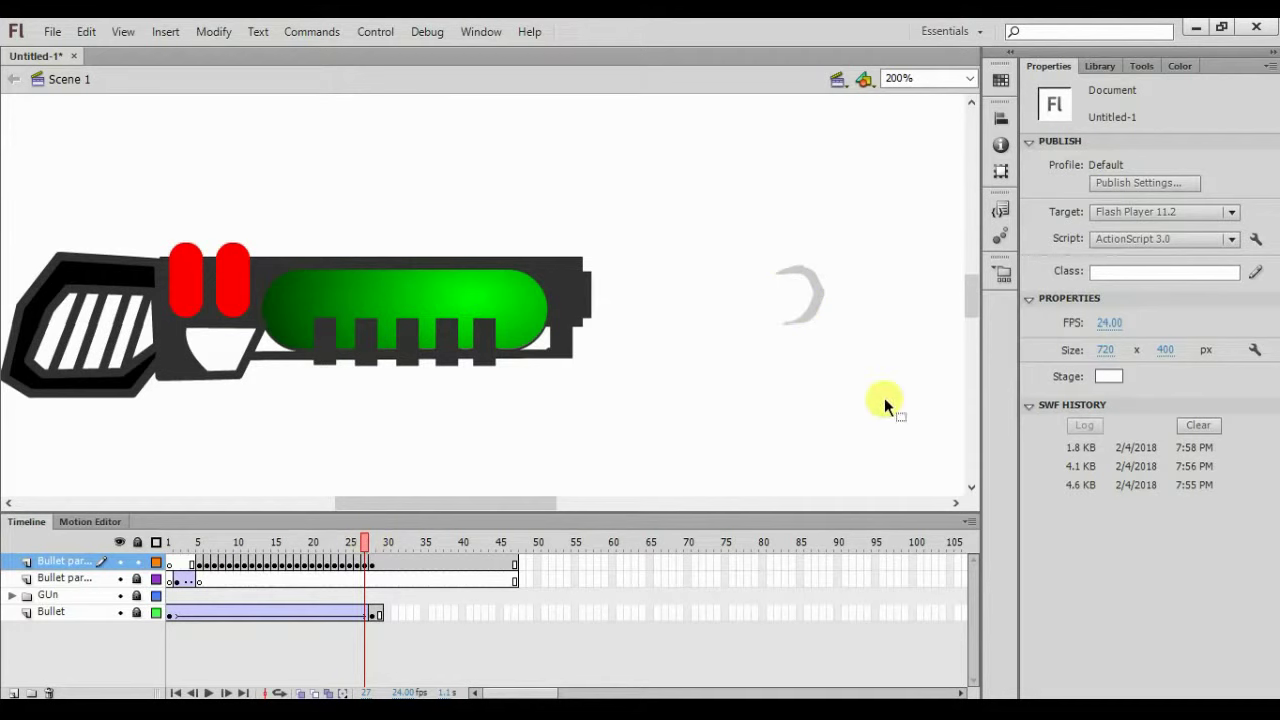
key(ctrl+a)
key(Delete)
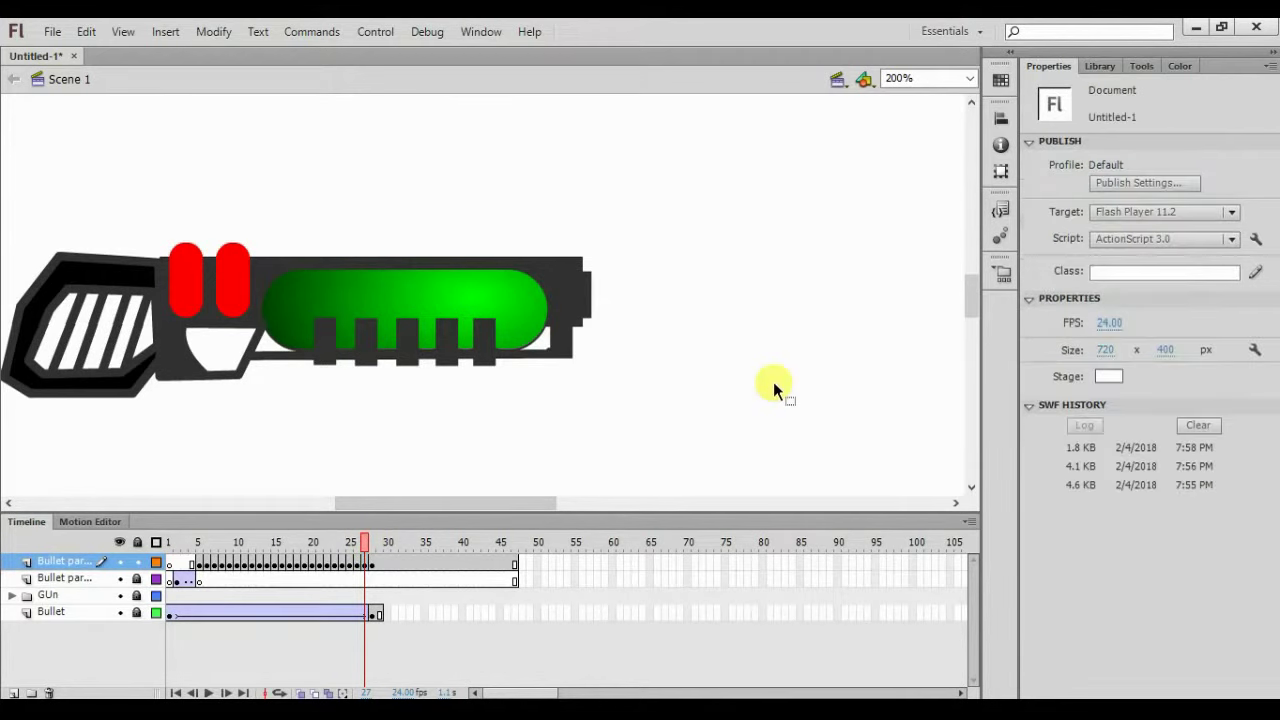
click(374, 542)
drag(657, 242, 773, 366)
key(Delete)
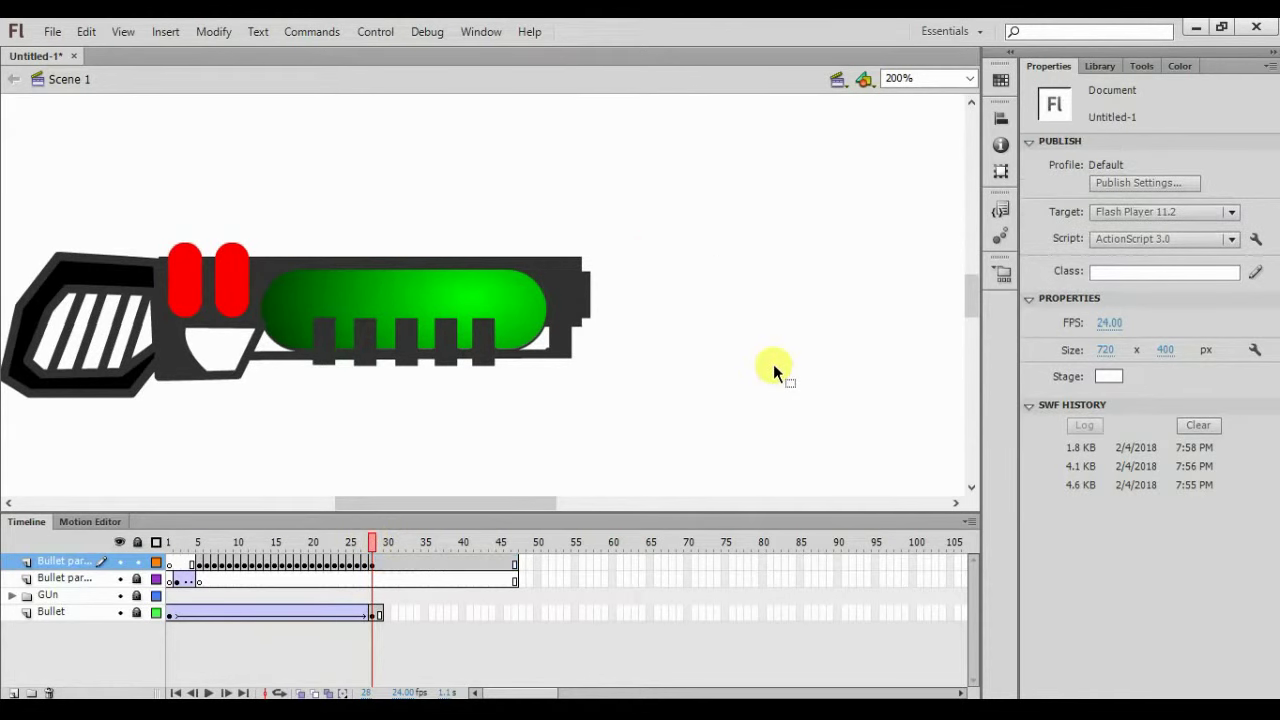
Delete the stray air wave shapes left in the middle of the stage in frames 25 and 26
drag(373, 541, 352, 546)
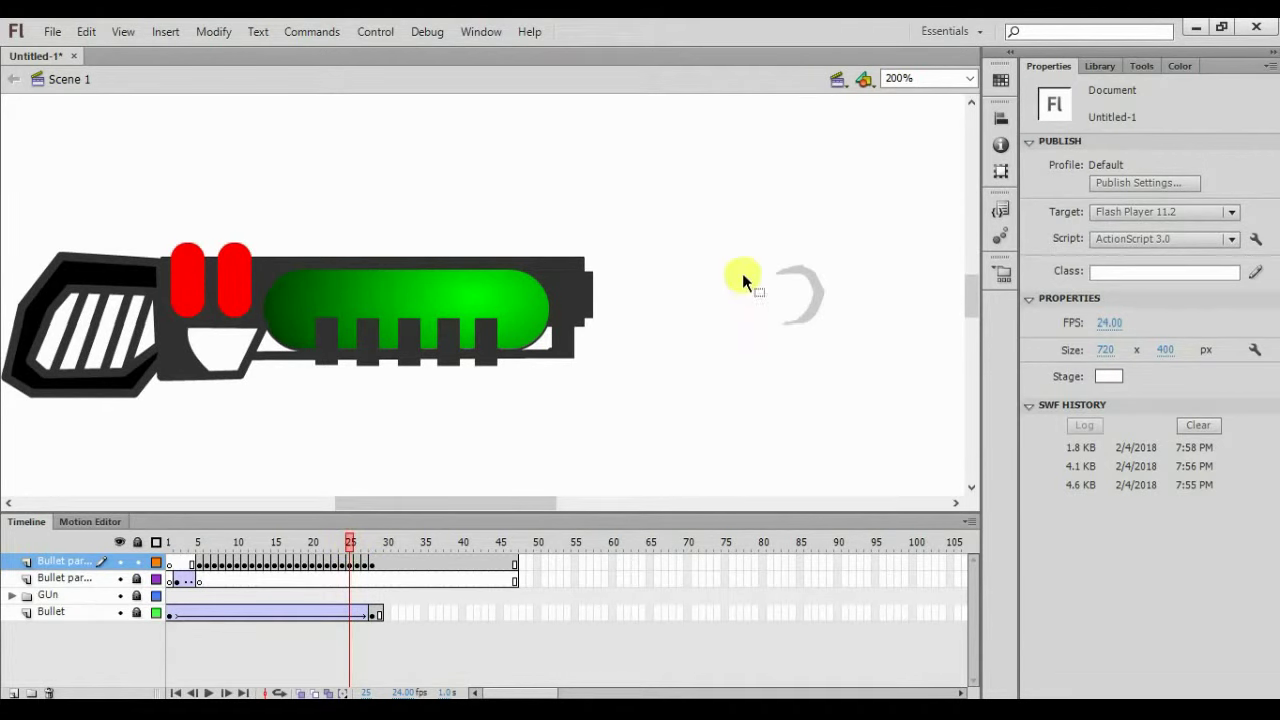
drag(775, 240, 914, 380)
key(Delete)
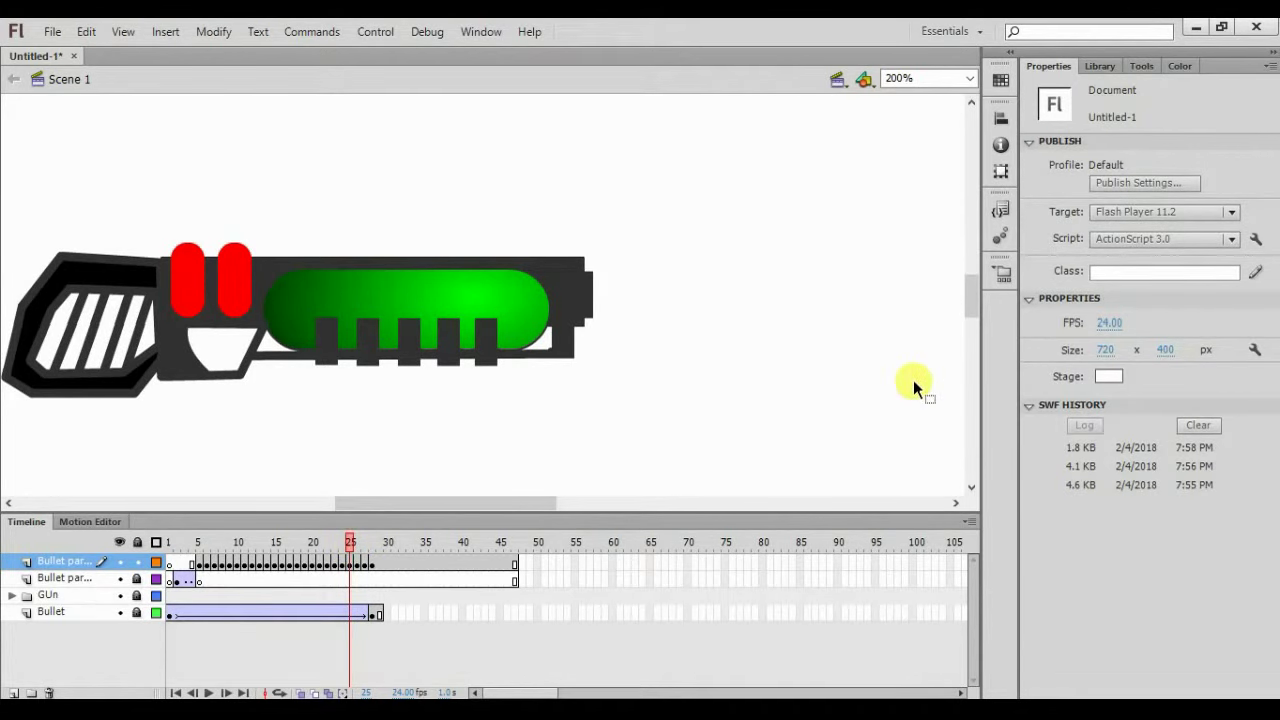
click(356, 542)
drag(728, 252, 878, 361)
key(Delete)
Move the frame 7 air wave back against the bullet's nose, to about X 411
mouse_move(358, 543)
mouse_down()
mouse_move(371, 543)
mouse_move(335, 545)
mouse_up()
key(ctrl+minus)
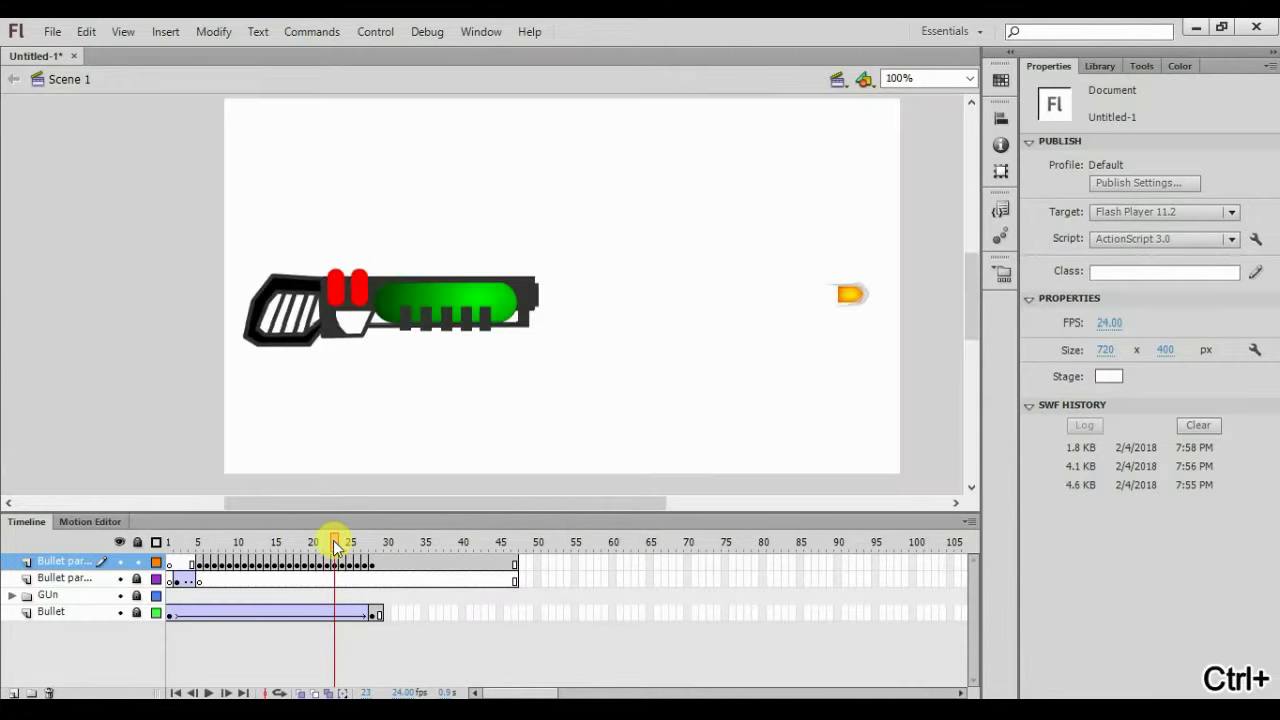
drag(337, 545, 218, 572)
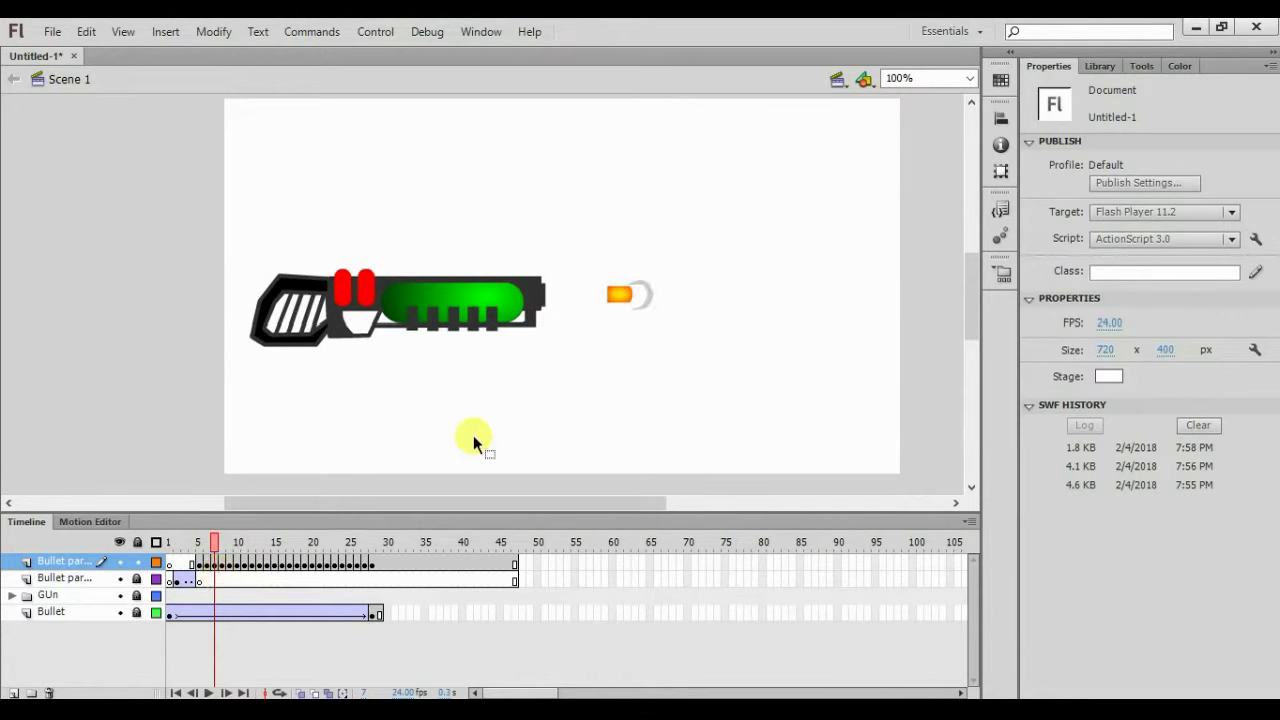
key(ctrl+s)
click(600, 365)
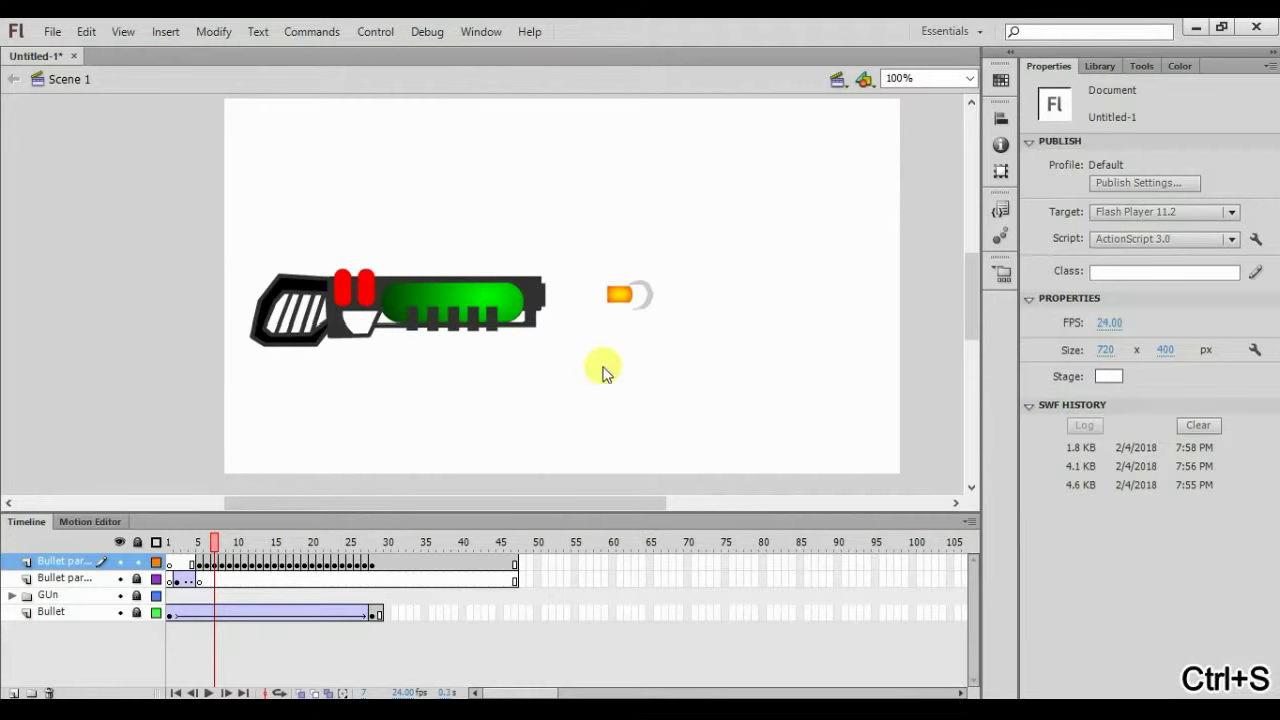
click(948, 134)
key(ctrl+a)
key(Left)
key(Left)
key(Left)
key(Left)
key(Left)
key(Left)
key(Left)
key(Left)
key(Left)
key(Left)
key(Left)
key(Left)
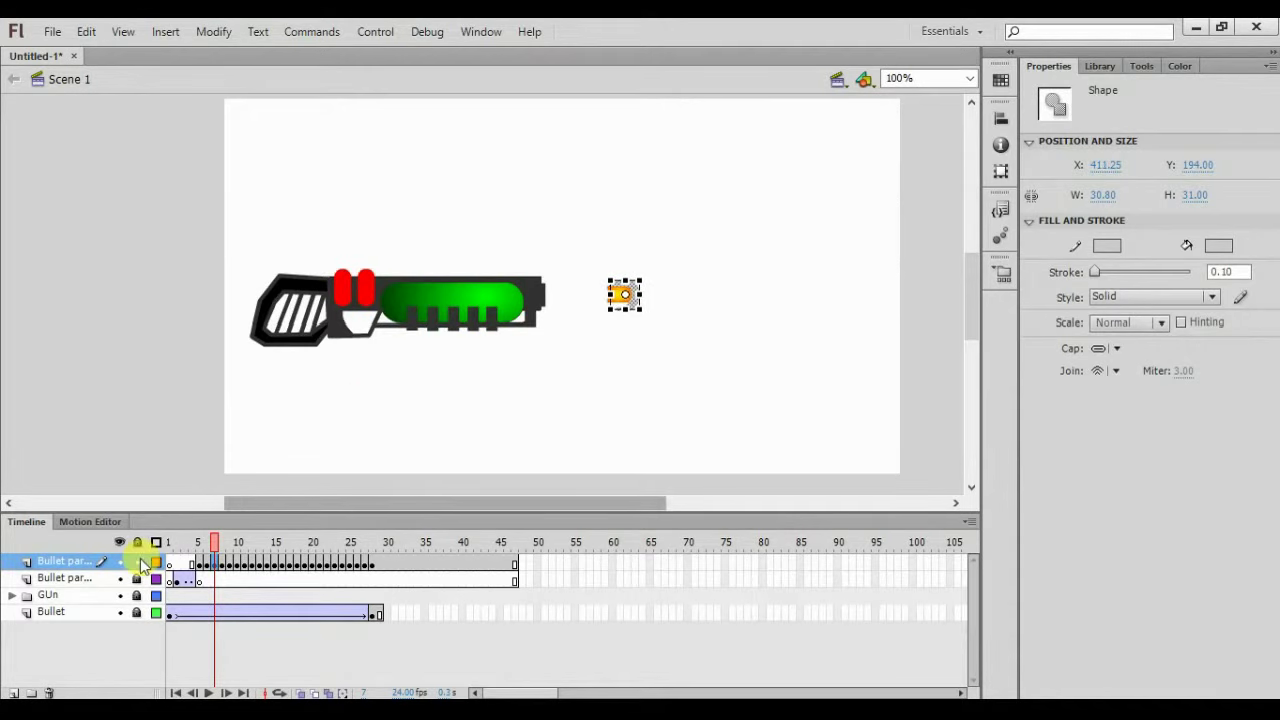
Move the frame 6 air wave back toward the bullet's nose, to about X 405
click(207, 542)
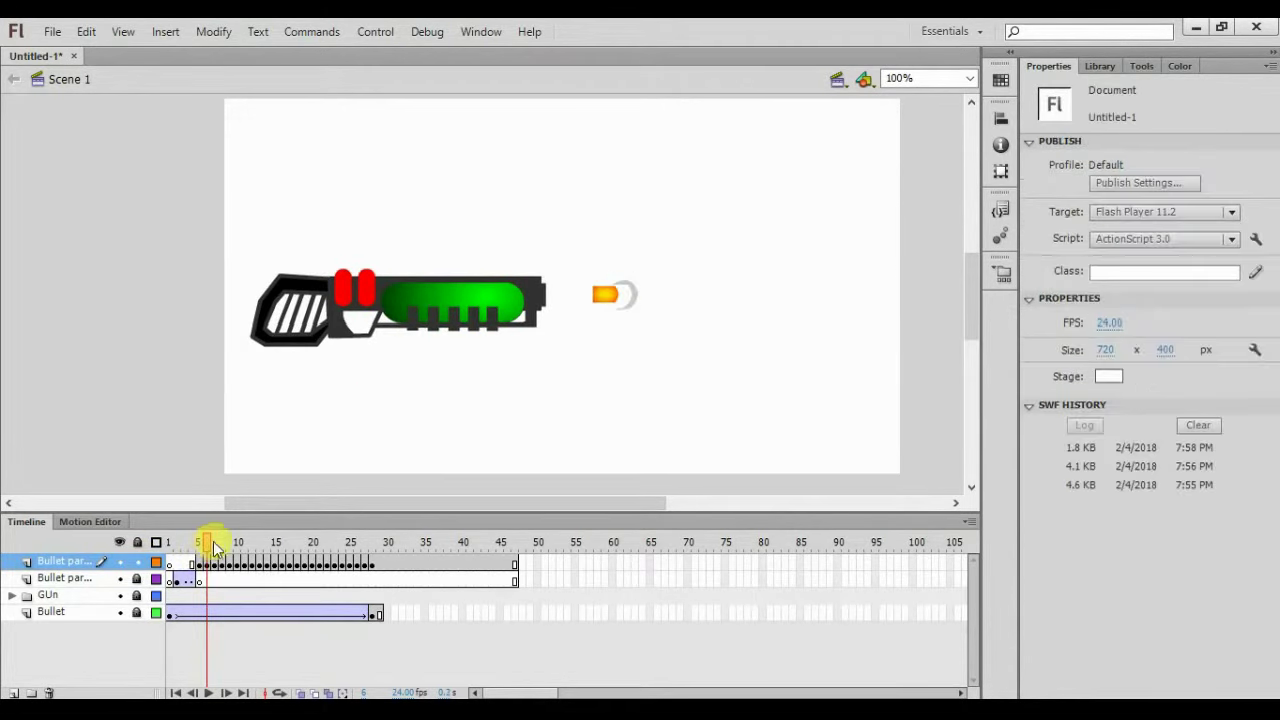
key(ctrl+a)
key(Left)
key(Left)
key(Left)
key(Left)
key(Left)
key(Left)
key(Left)
key(Left)
key(Left)
key(Left)
key(Left)
key(Left)
key(Left)
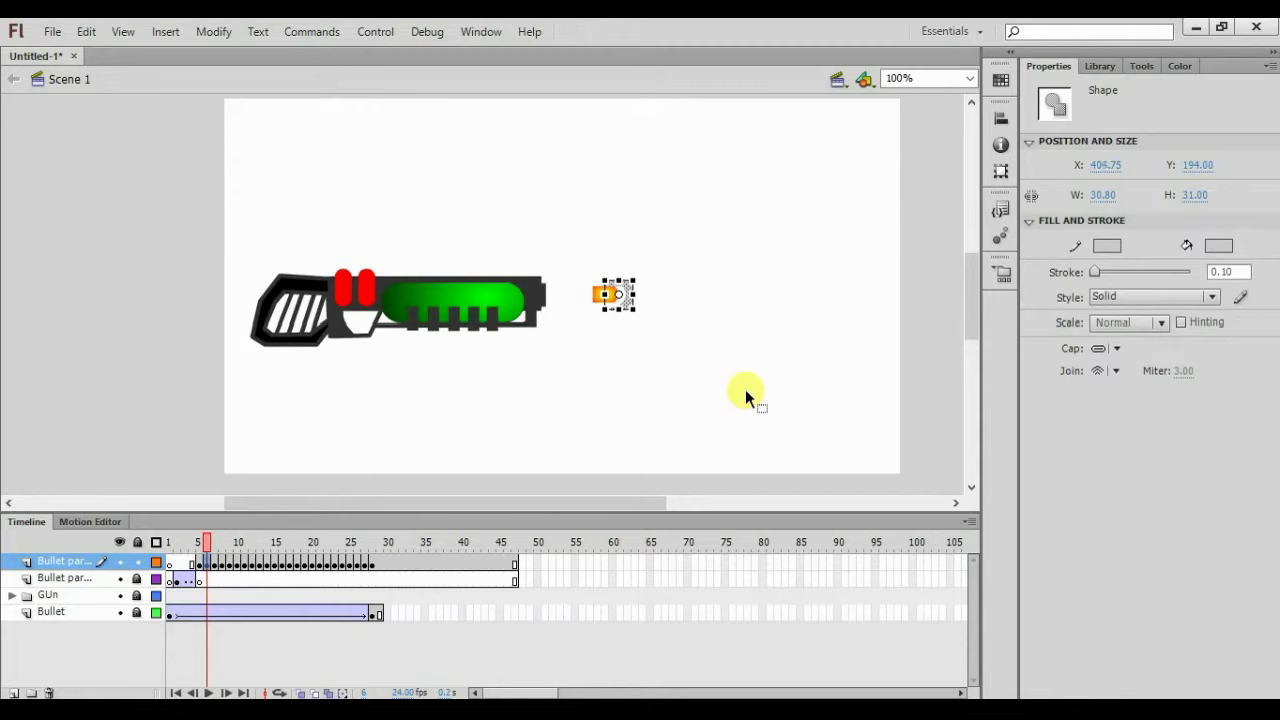
Play the animation and scrub through the timeline to check the bullet's flight off the stage
key(Return)
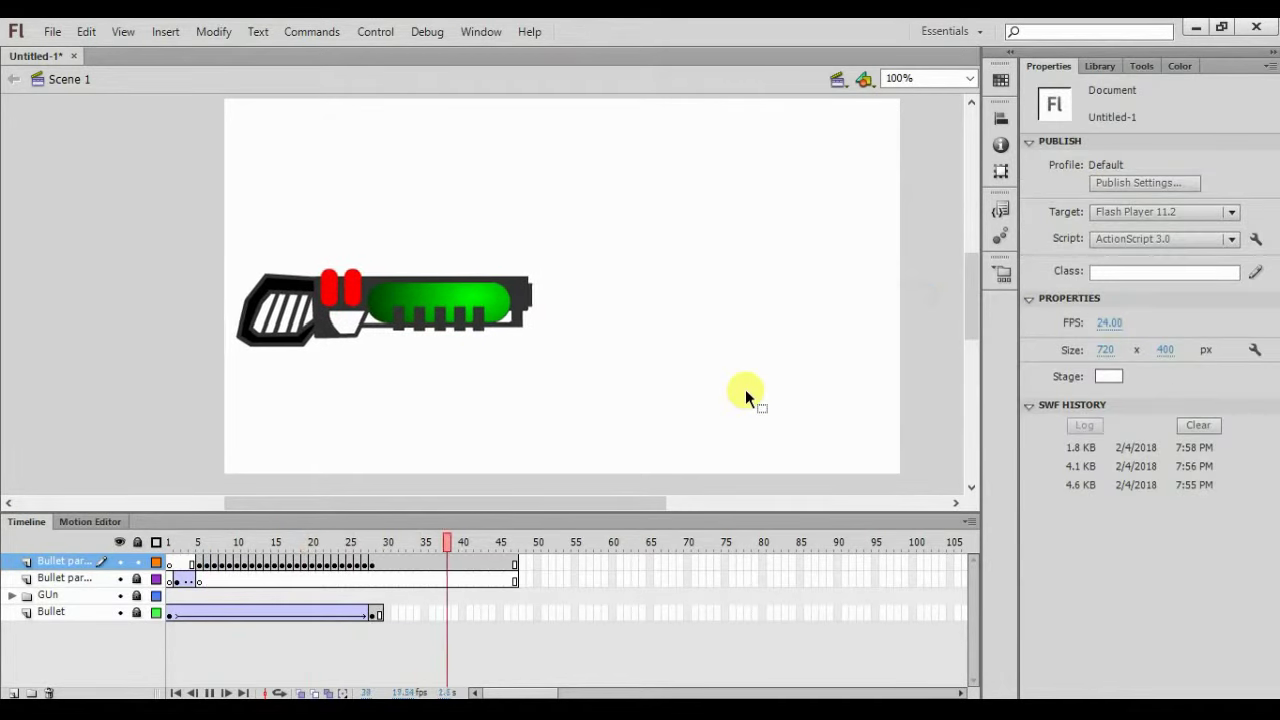
drag(509, 543, 372, 608)
drag(288, 605, 364, 628)
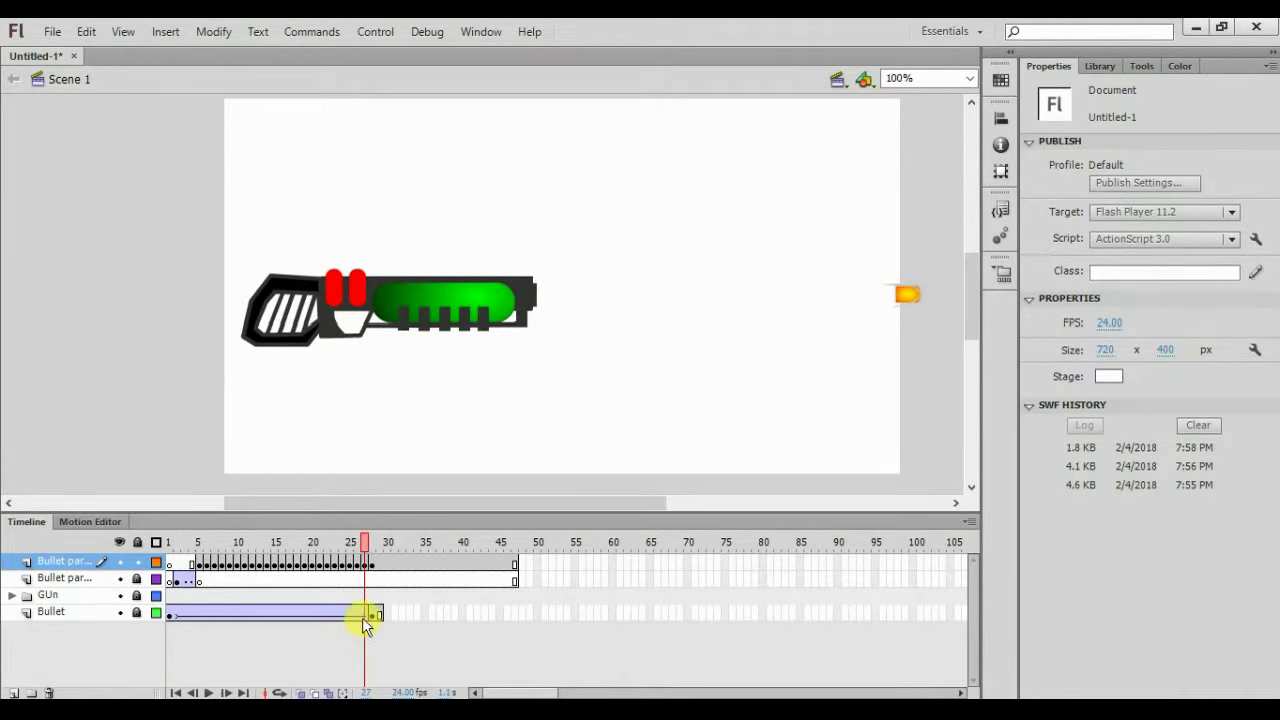
Copy the first keyframe of the Bullet layer, paste it at frame 27 and return to frame 1
right_click(168, 614)
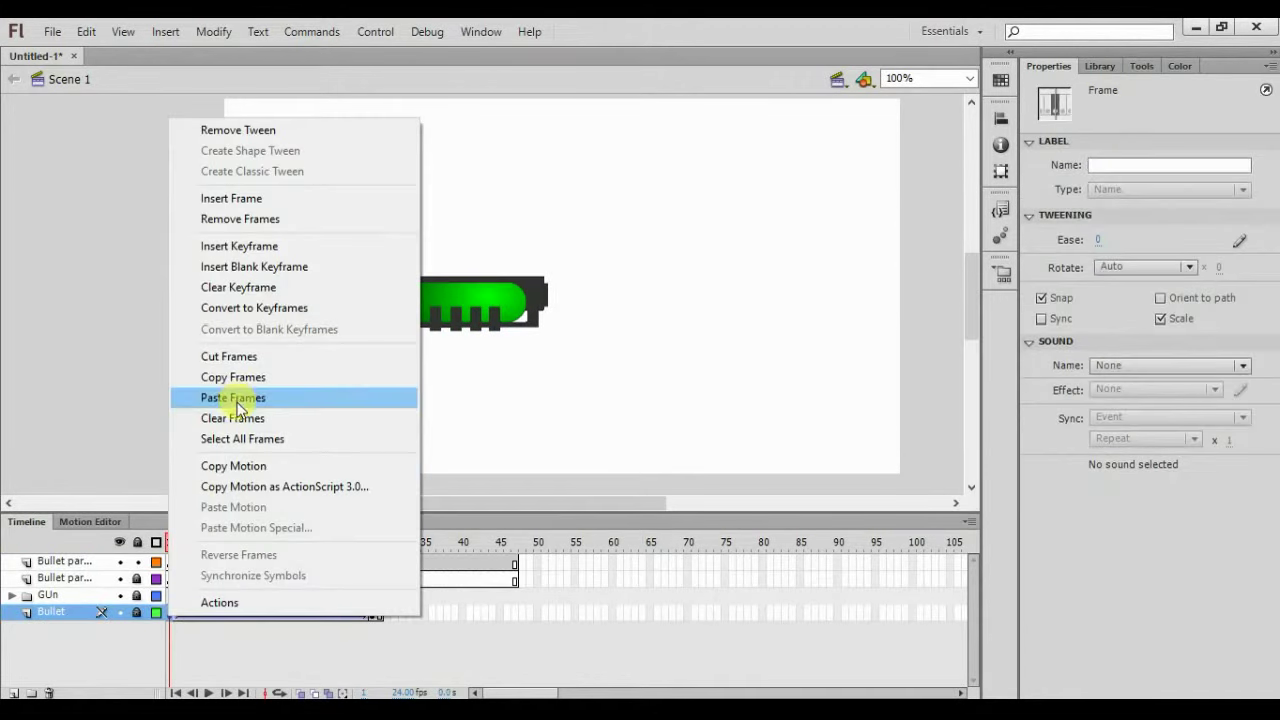
click(237, 380)
click(364, 614)
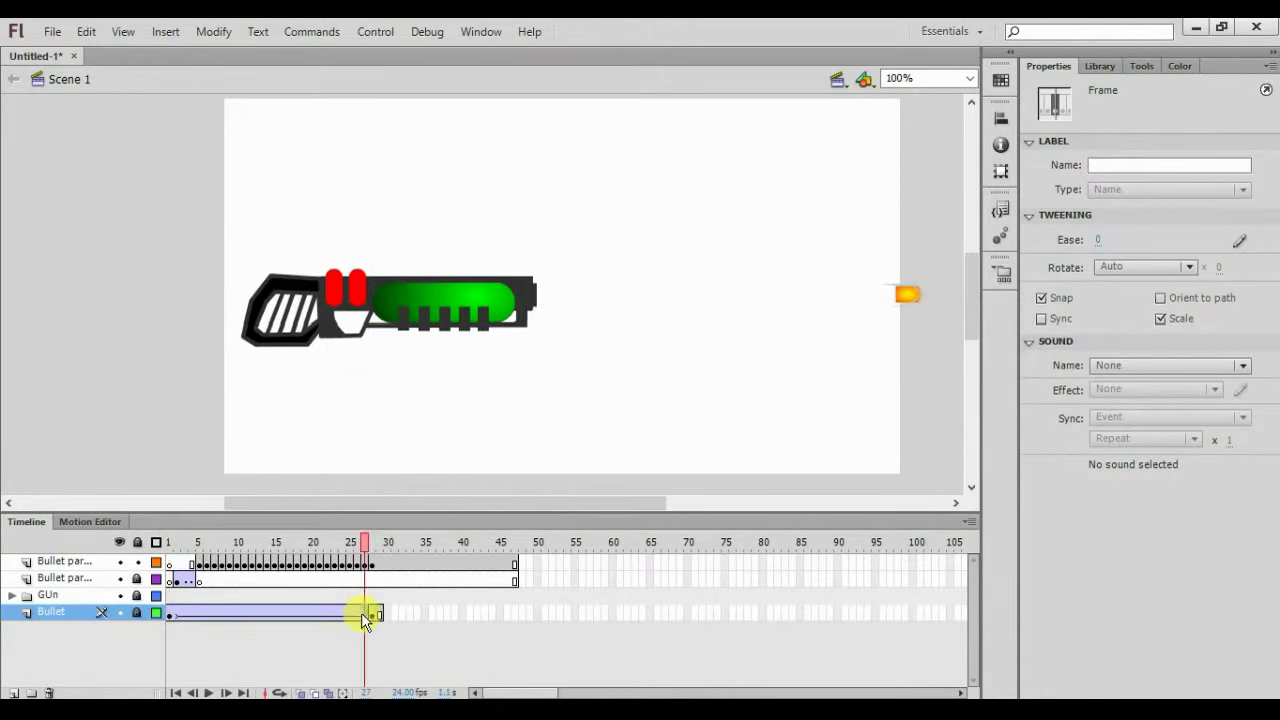
right_click(362, 618)
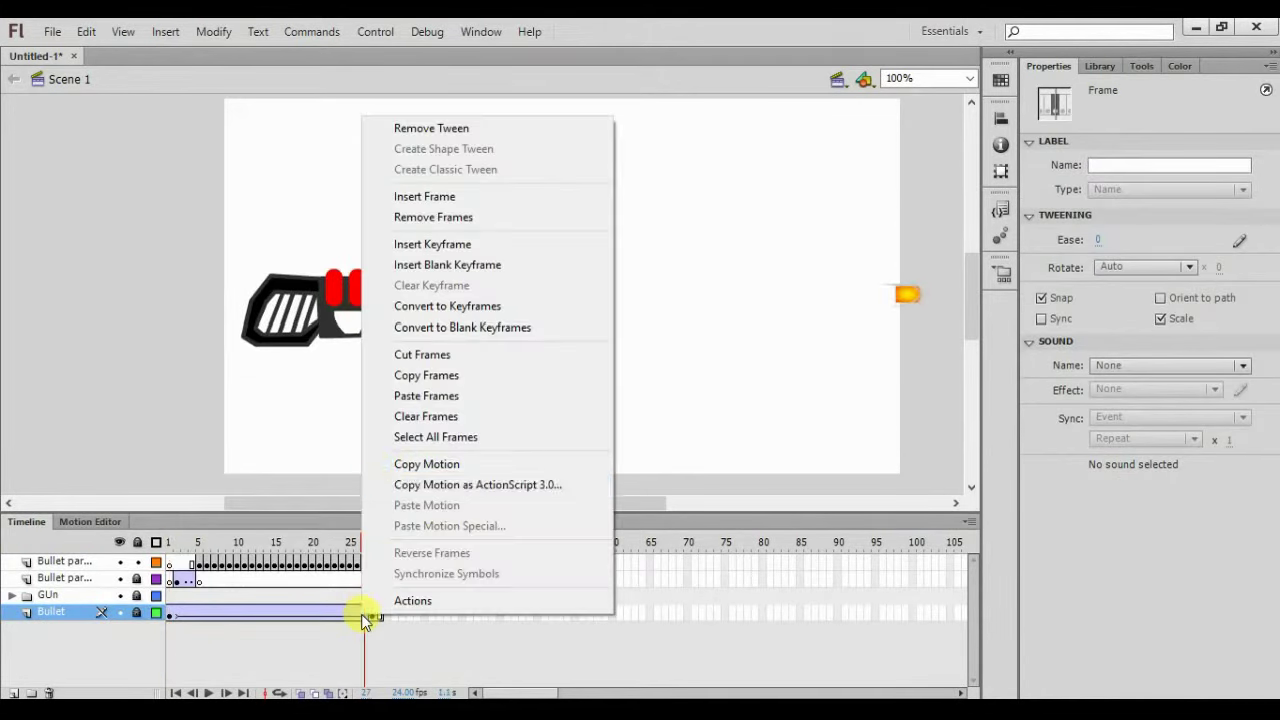
click(396, 396)
click(370, 545)
drag(370, 548, 137, 600)
Add a layer named "Bullet atom" at the top of the layer stack and scrub through the animation
click(72, 562)
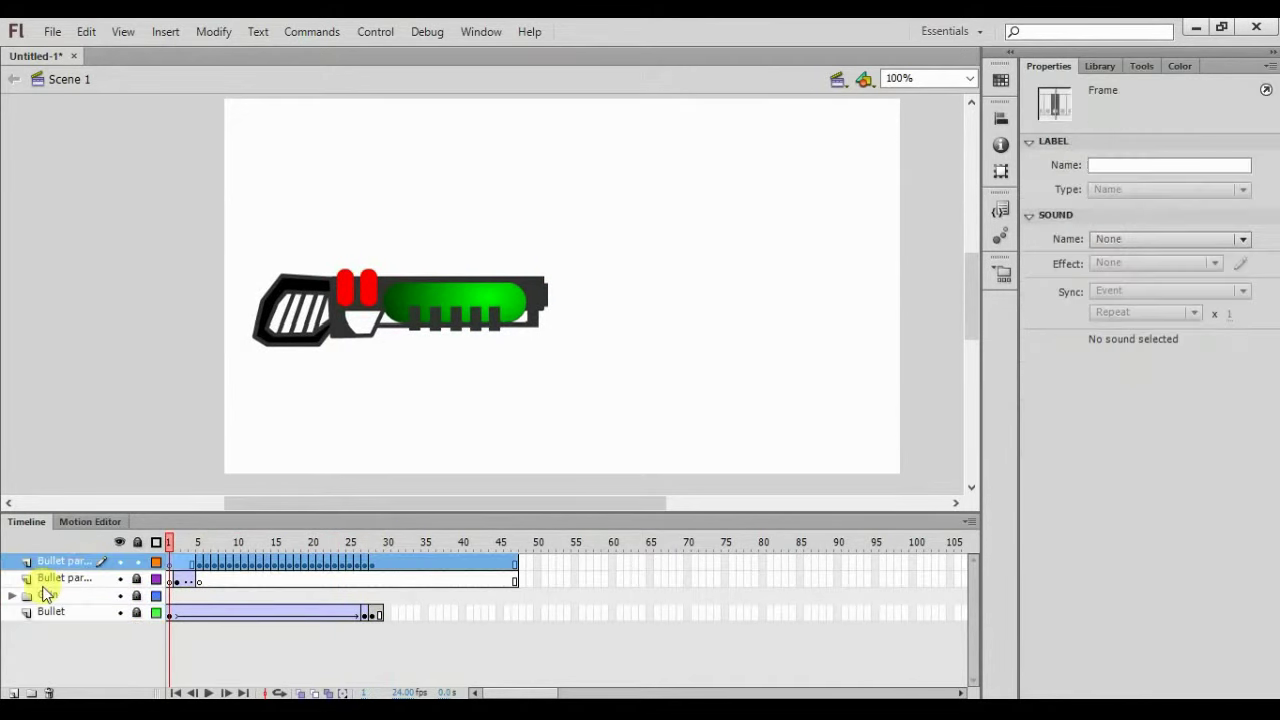
click(13, 692)
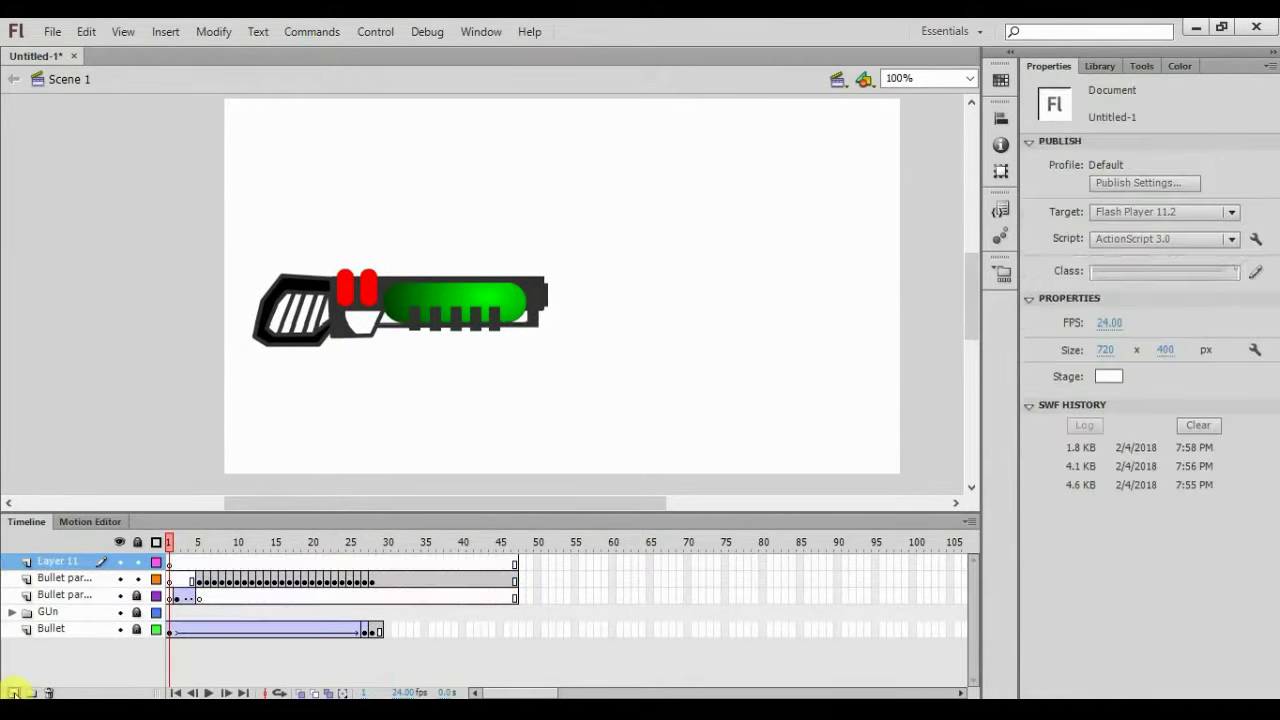
double_click(60, 561)
text(Bullet atom)
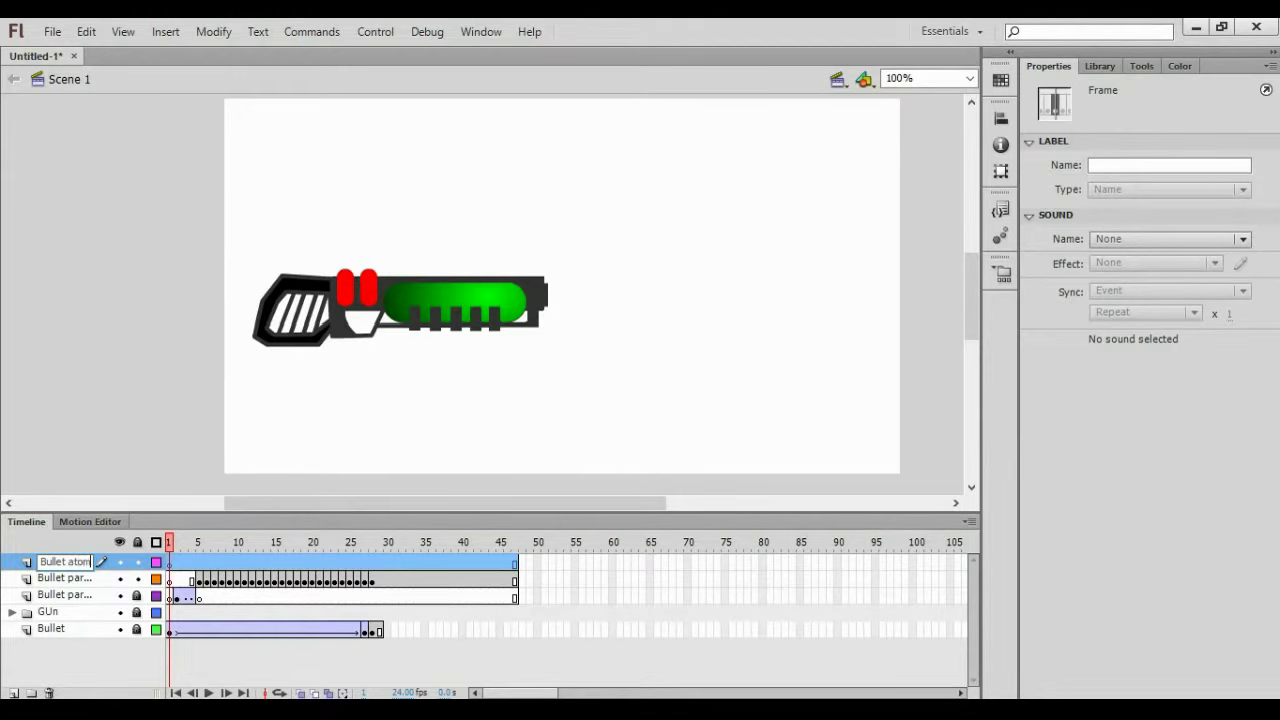
key(Return)
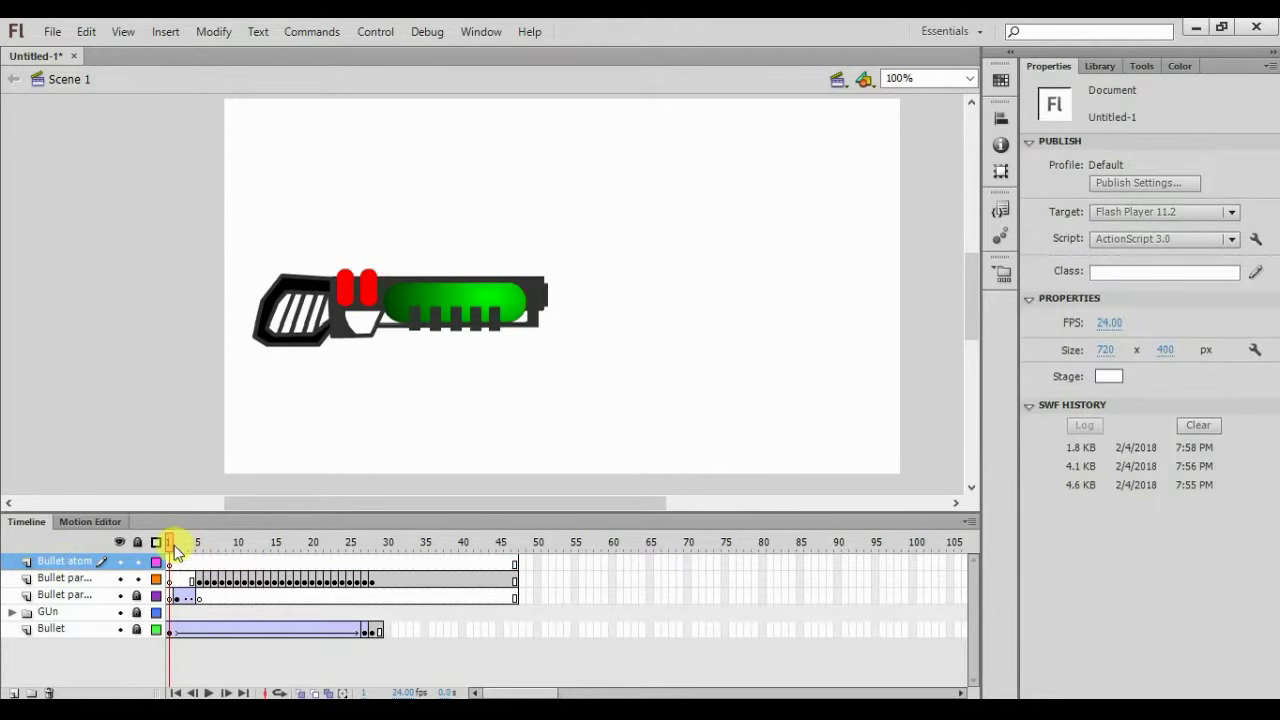
drag(171, 543, 404, 590)
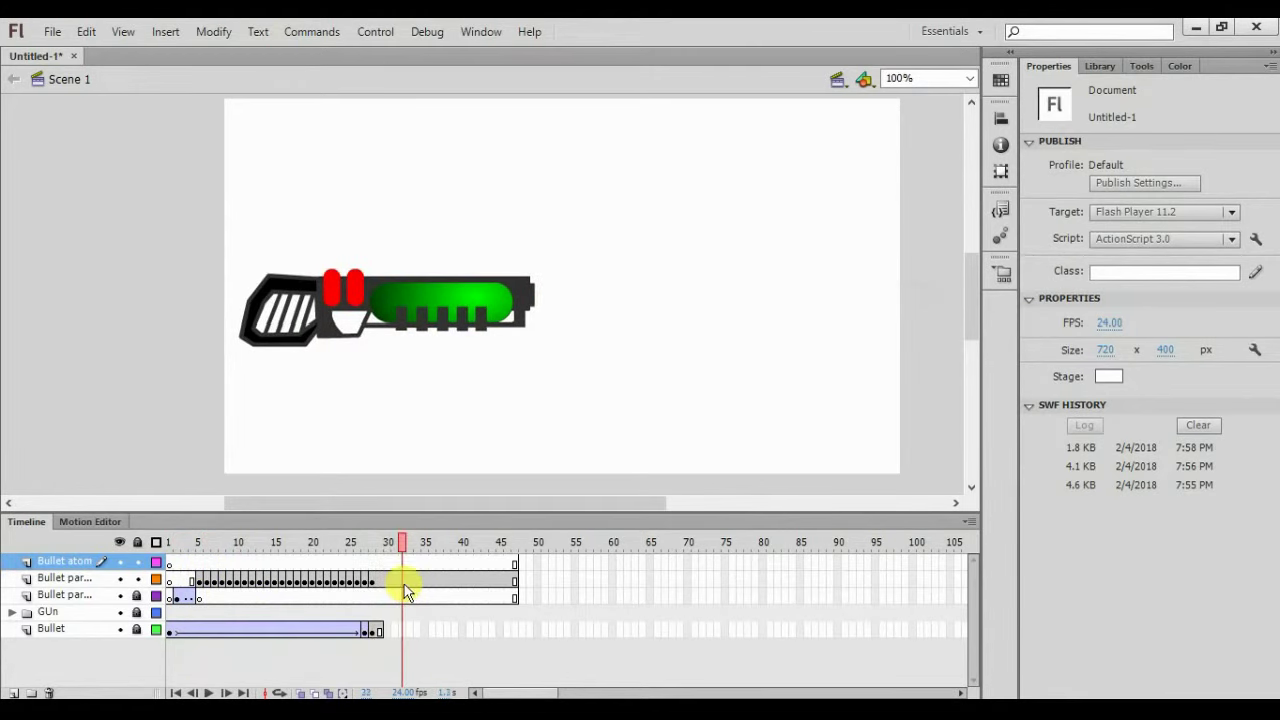
Undo the Bullet atom layer and the keyframe pasted at frame 27, and scrub through the flight again
key(ctrl+z)
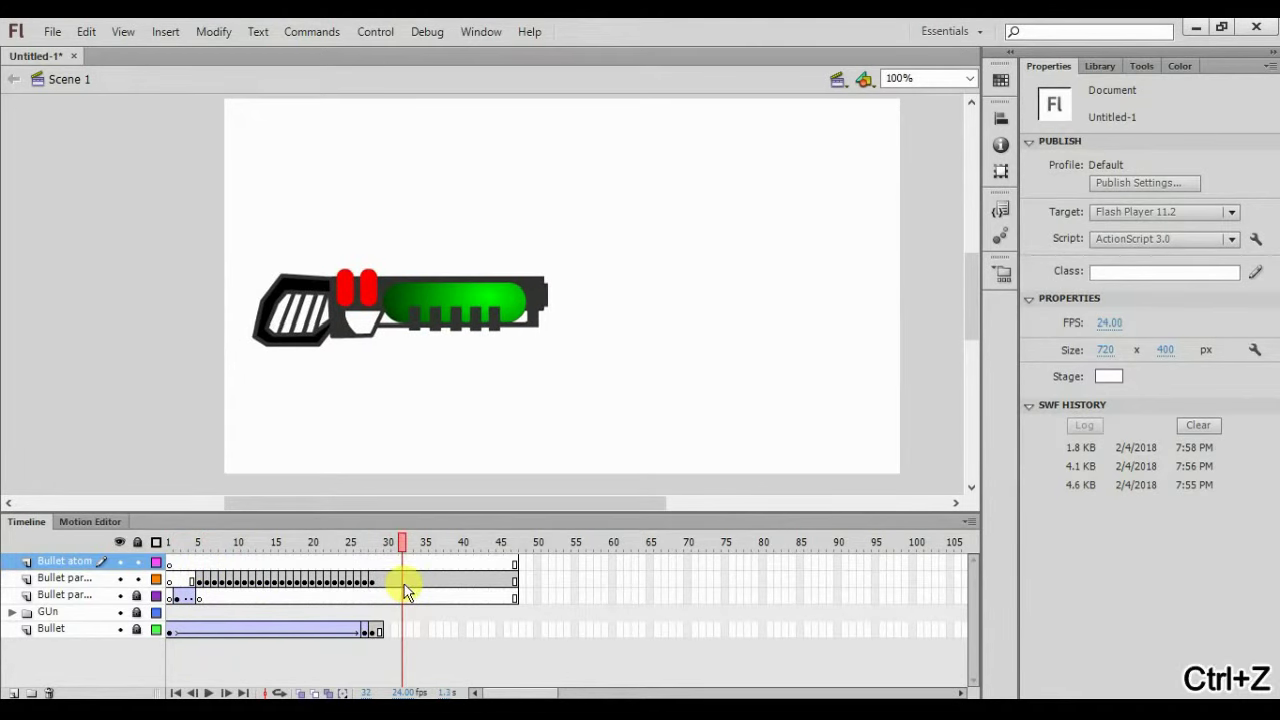
key(ctrl+z)
key(ctrl+z)
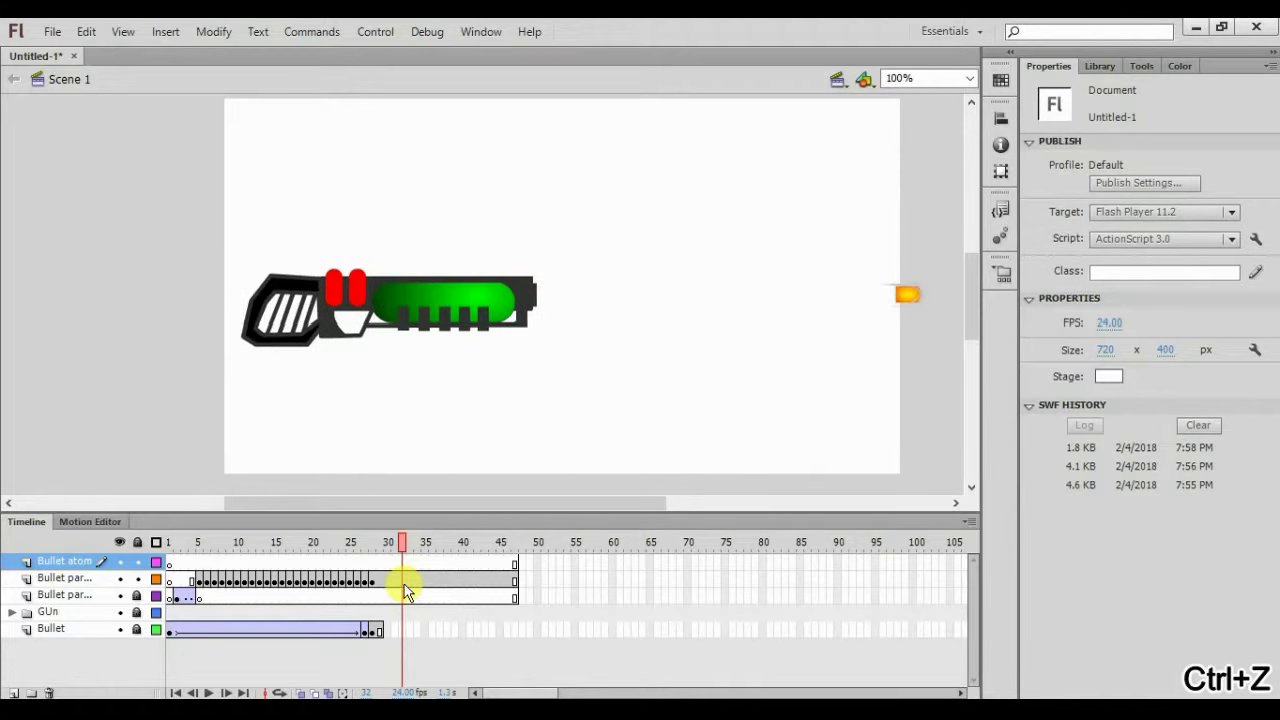
key(ctrl+z)
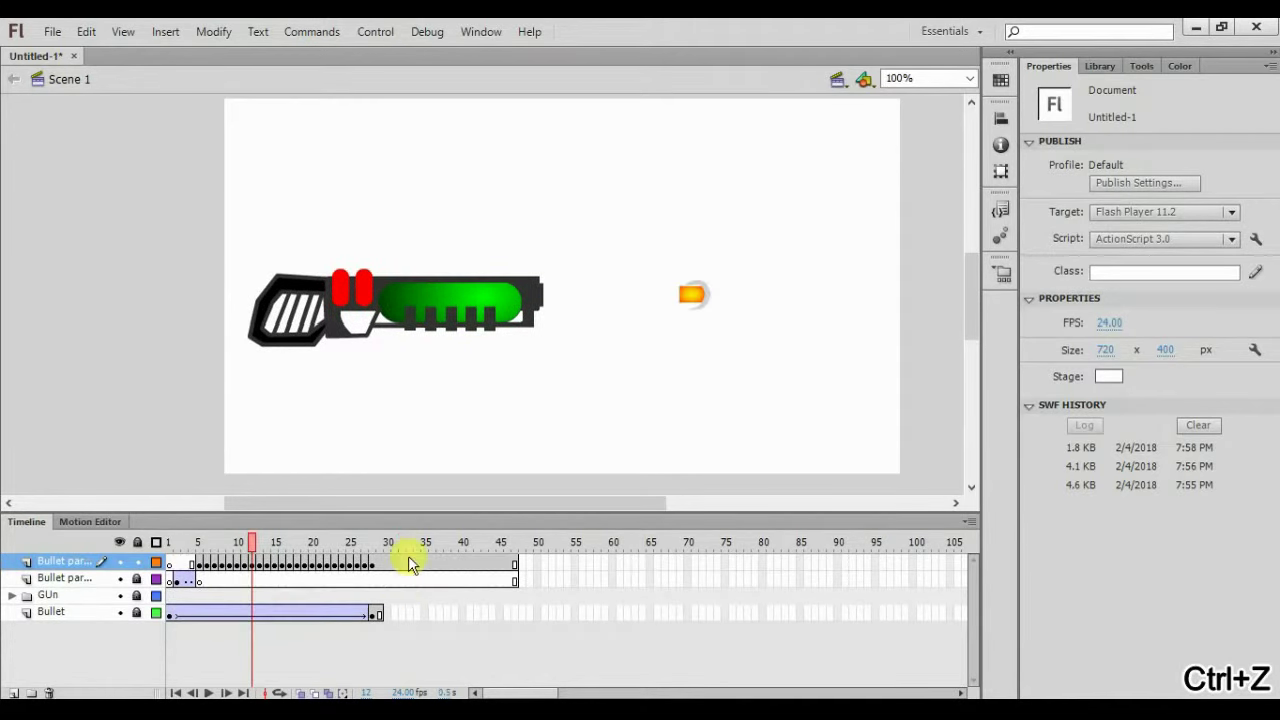
drag(251, 543, 396, 556)
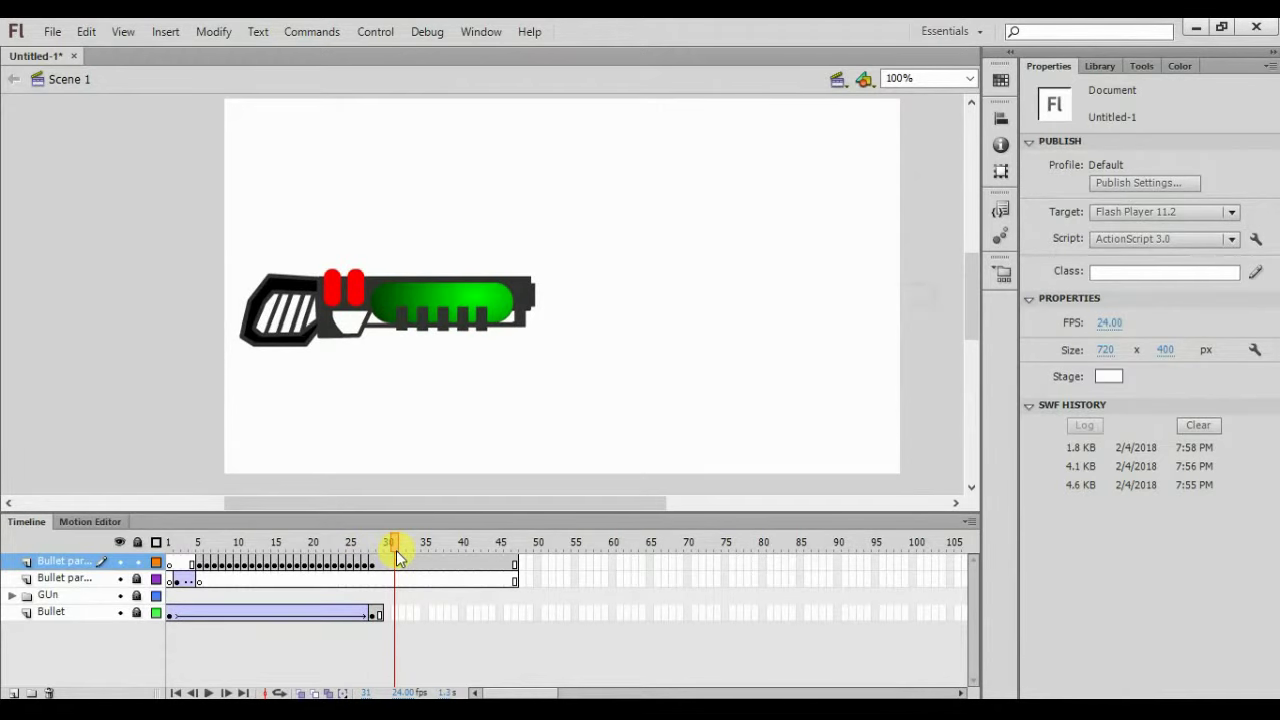
Add a layer named "Bullet atom" at the top of the layer stack
click(395, 560)
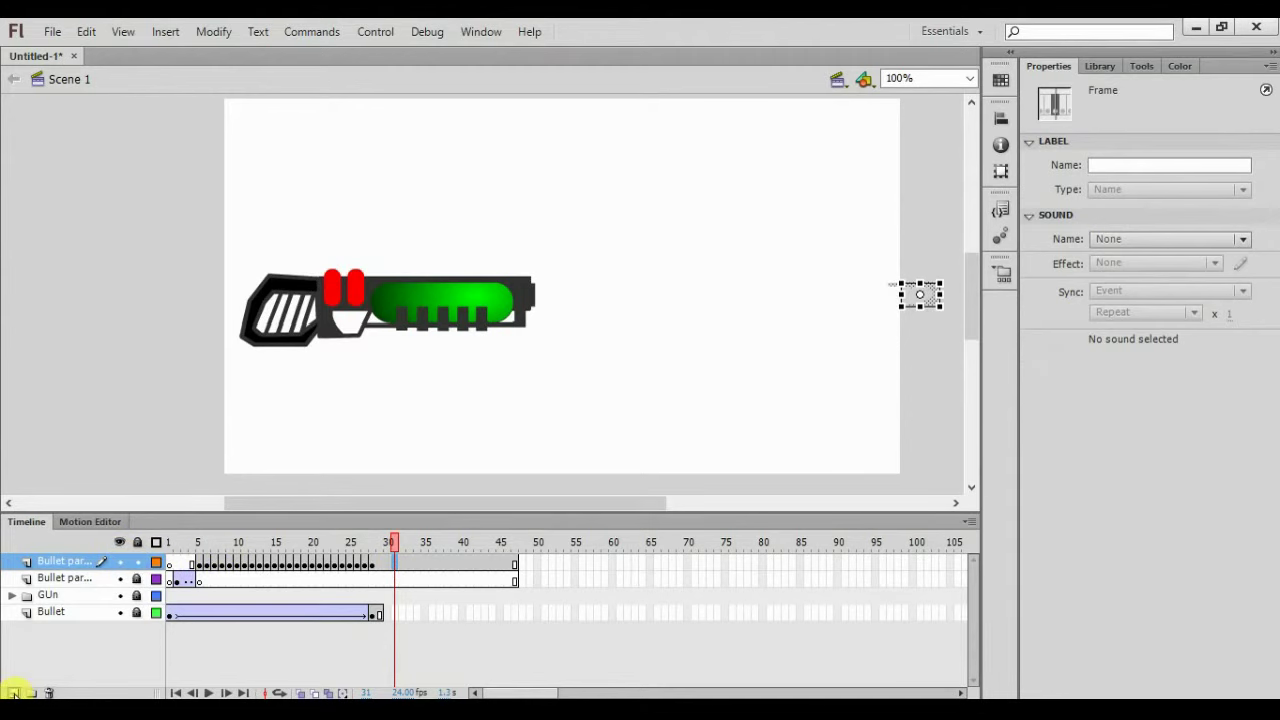
click(13, 692)
double_click(77, 563)
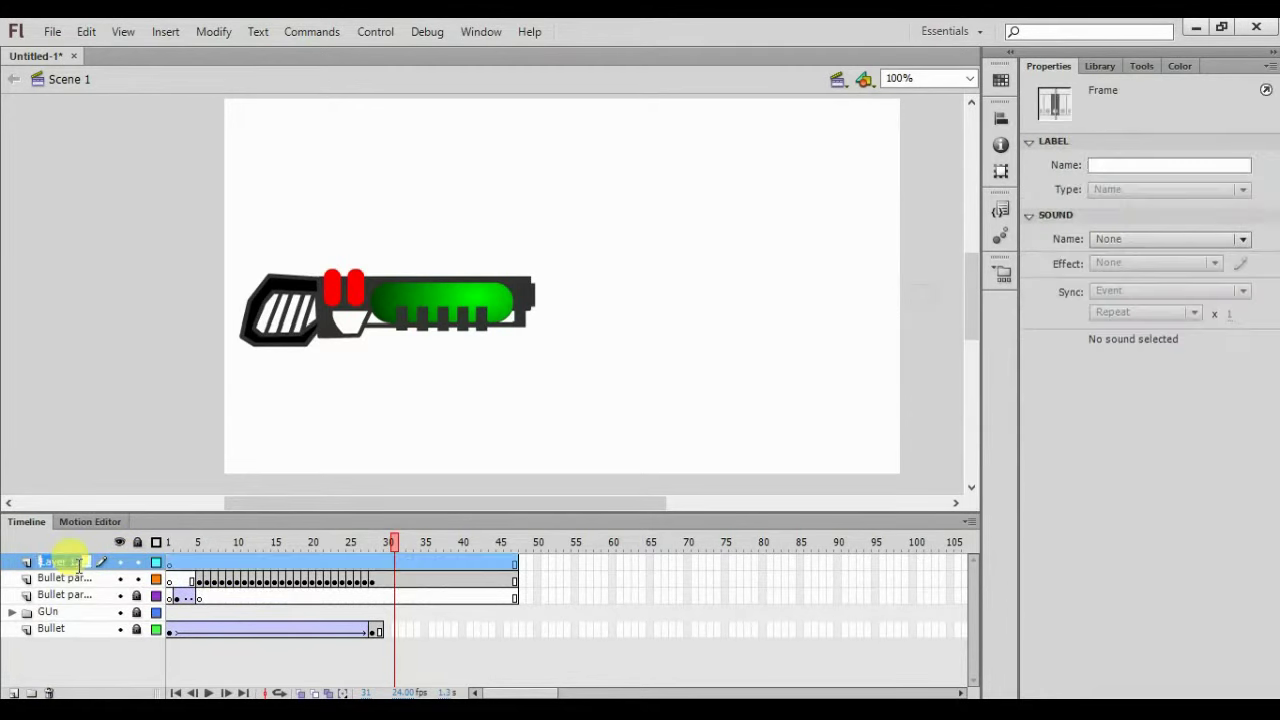
text(Bullet atom)
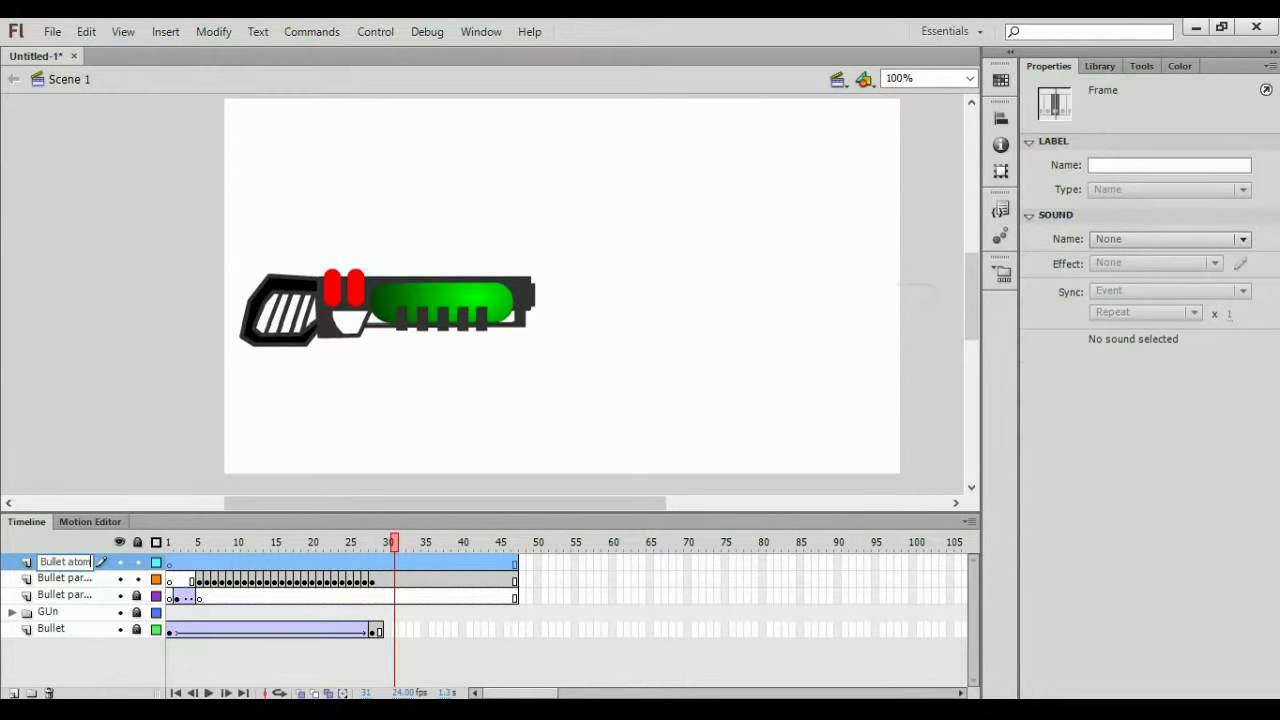
key(Return)
Paste the grey air wave into a new keyframe at frame 31 of the Bullet atom layer and move it just ahead of the muzzle
click(402, 575)
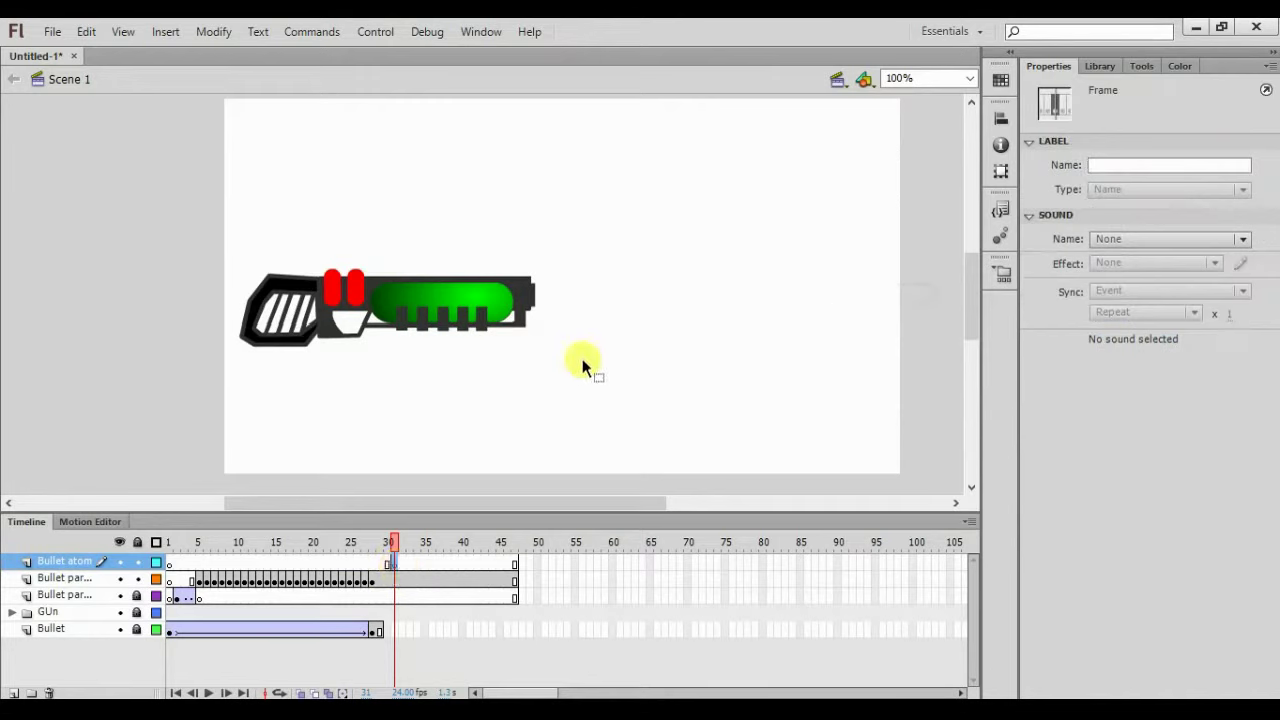
key(ctrl+v)
key(Right)
key(Right)
key(Right)
key(Right)
key(Right)
key(Right)
key(Right)
key(Right)
key(Right)
key(Right)
key(Right)
key(Right)
key(Right)
key(Right)
key(Right)
key(Right)
key(Right)
key(Right)
key(Right)
key(Right)
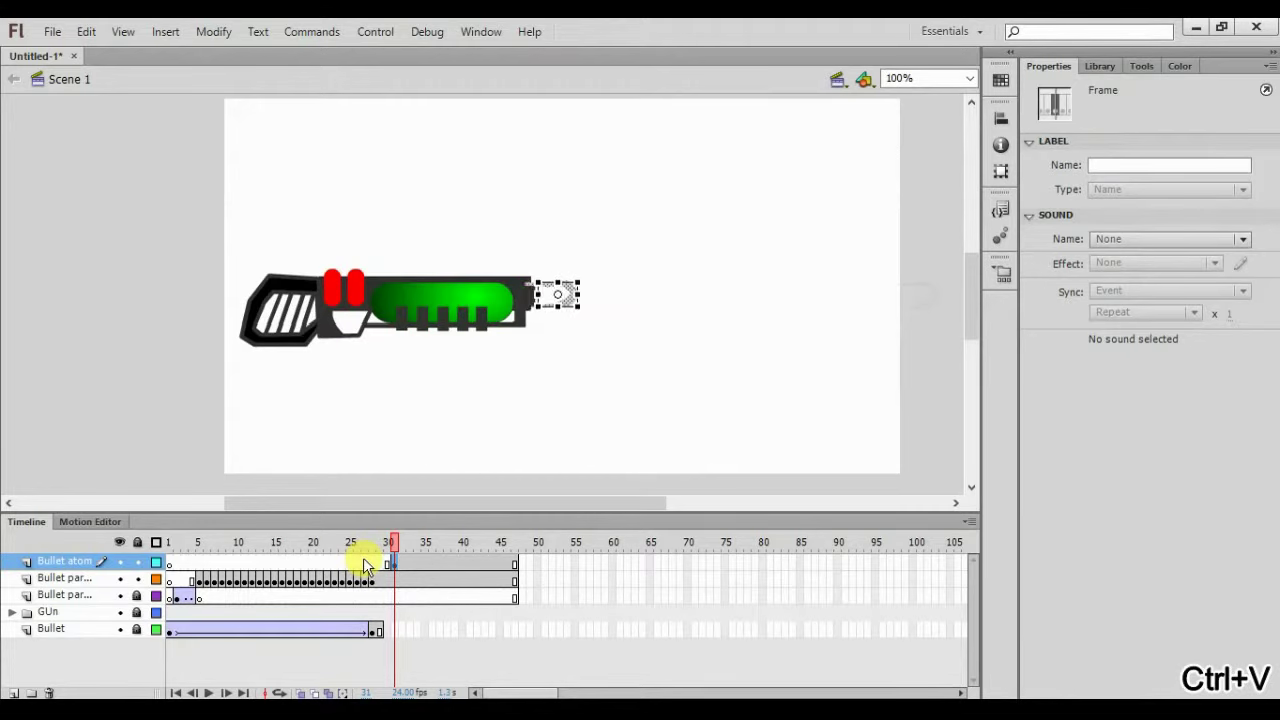
key(Right)
key(Right)
key(Right)
key(Right)
key(Right)
key(Right)
key(Right)
key(Right)
key(Right)
key(Right)
key(Right)
key(Right)
key(Right)
key(Right)
key(Right)
key(Right)
key(Right)
key(Right)
key(Right)
key(Right)
key(Right)
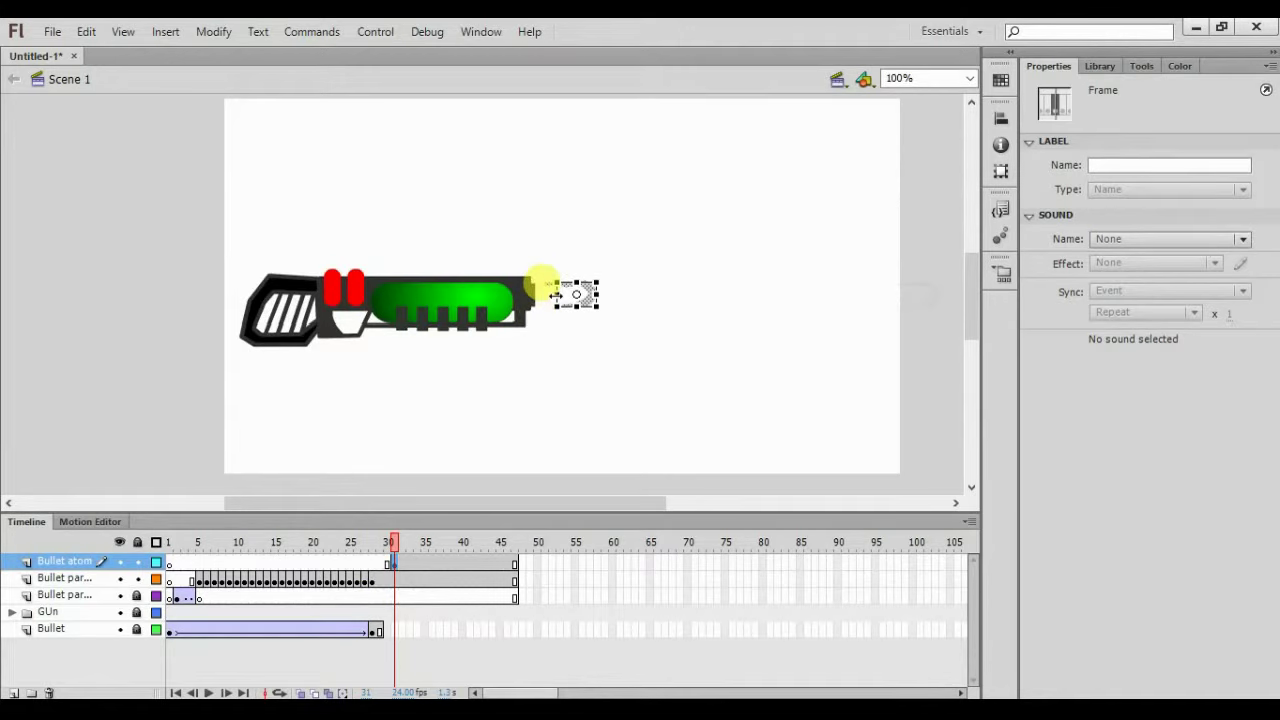
Enlarge the nose of the frame 31 air wave to about 34.5 by 33 px and nudge it up to Y 192.35
click(560, 286)
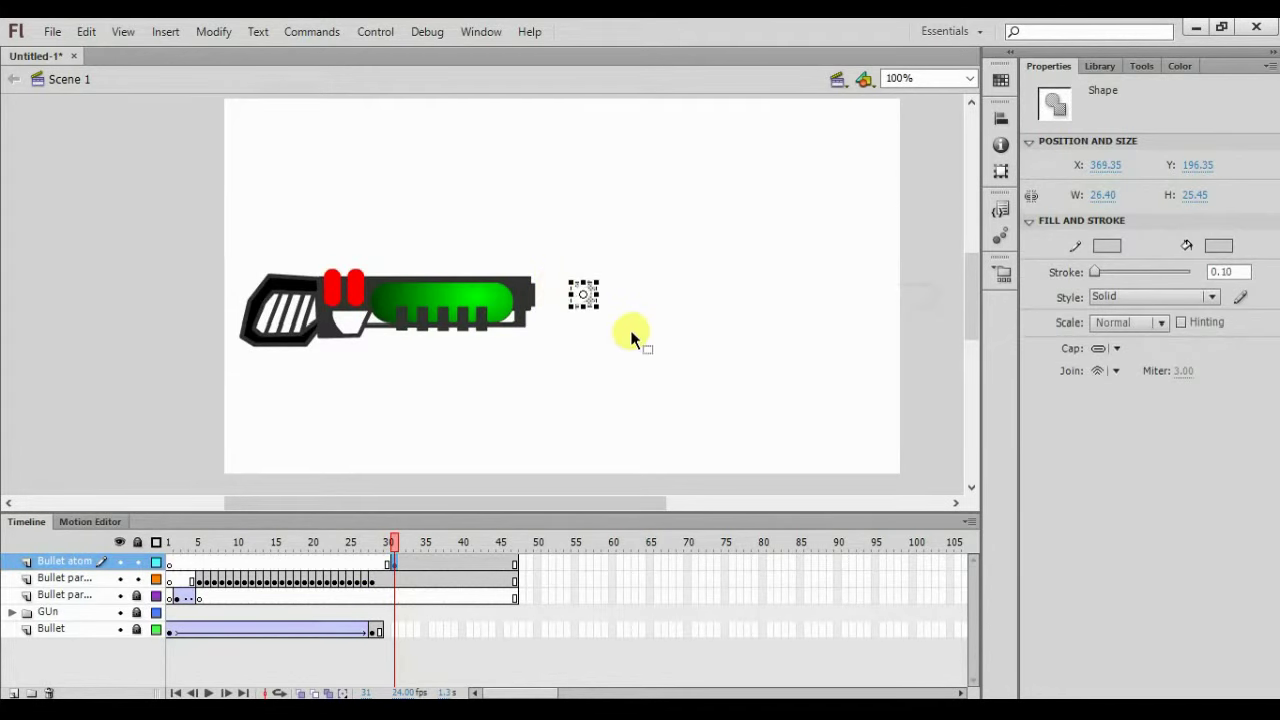
drag(598, 310, 606, 324)
key(Up)
key(Up)
key(Up)
key(Up)
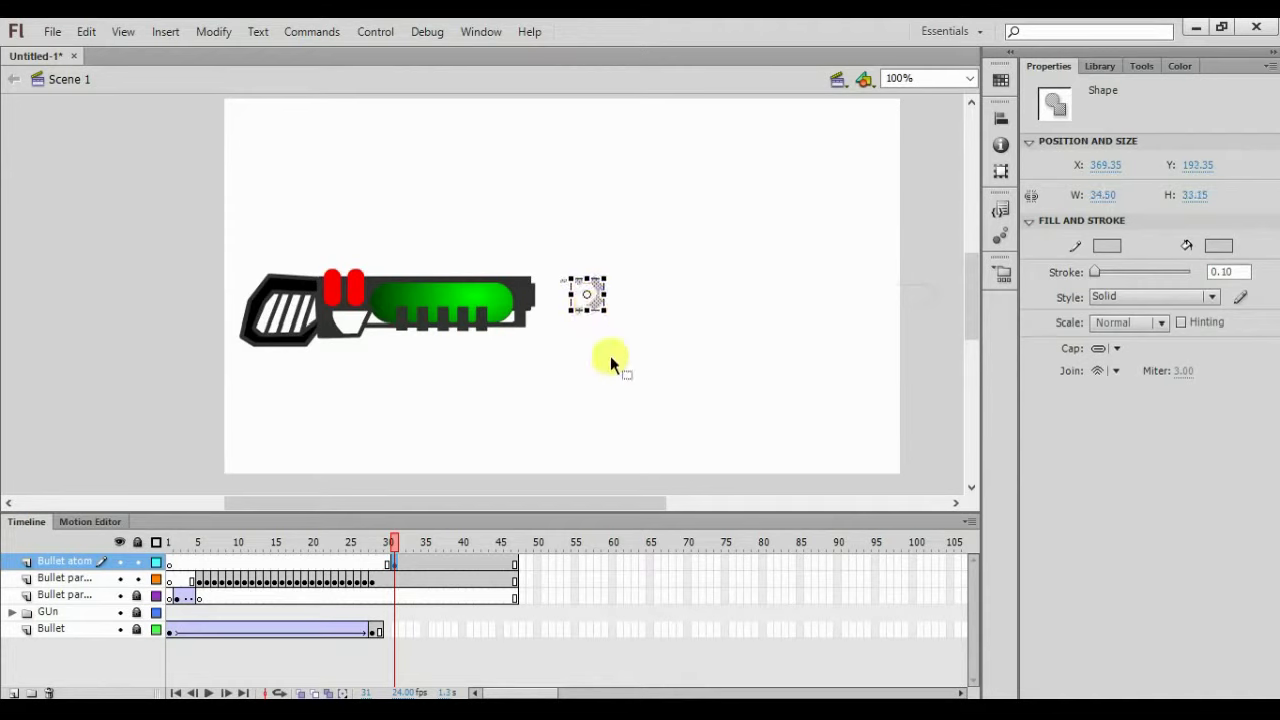
End the air wave with a blank keyframe at frame 35 of the Bullet atom layer and return to frame 1
click(421, 563)
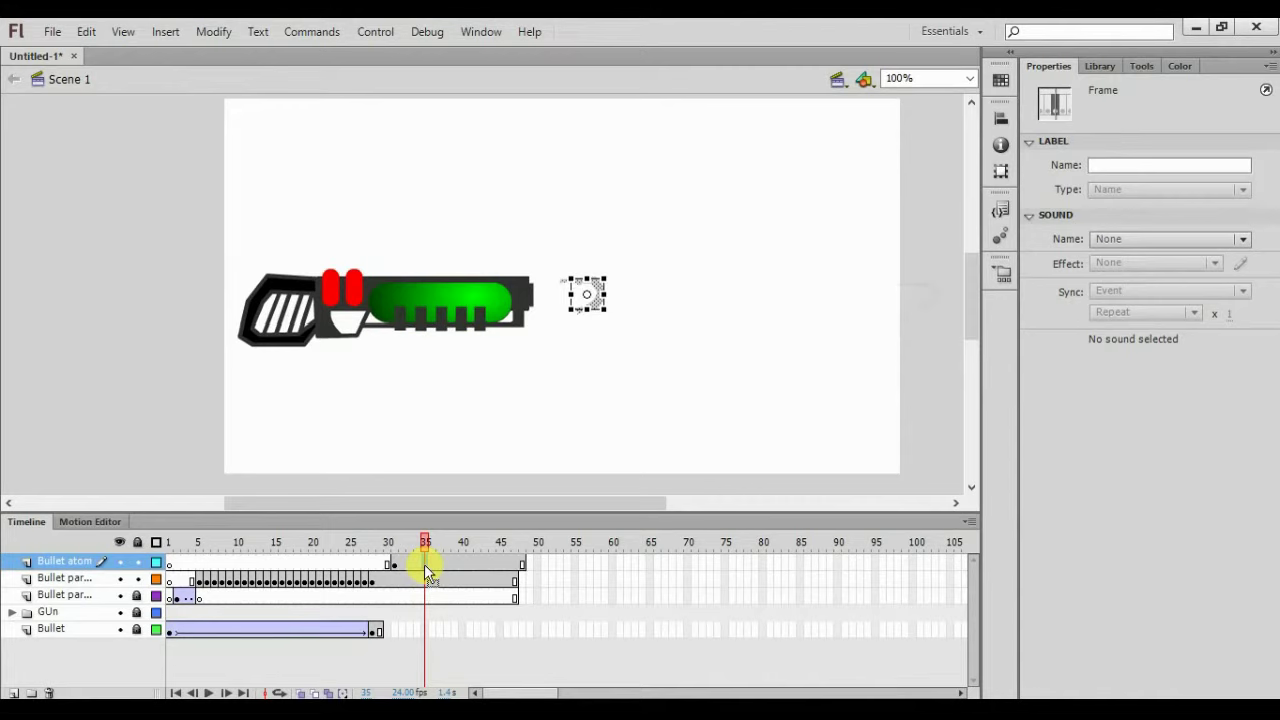
key(F7)
drag(425, 545, 109, 600)
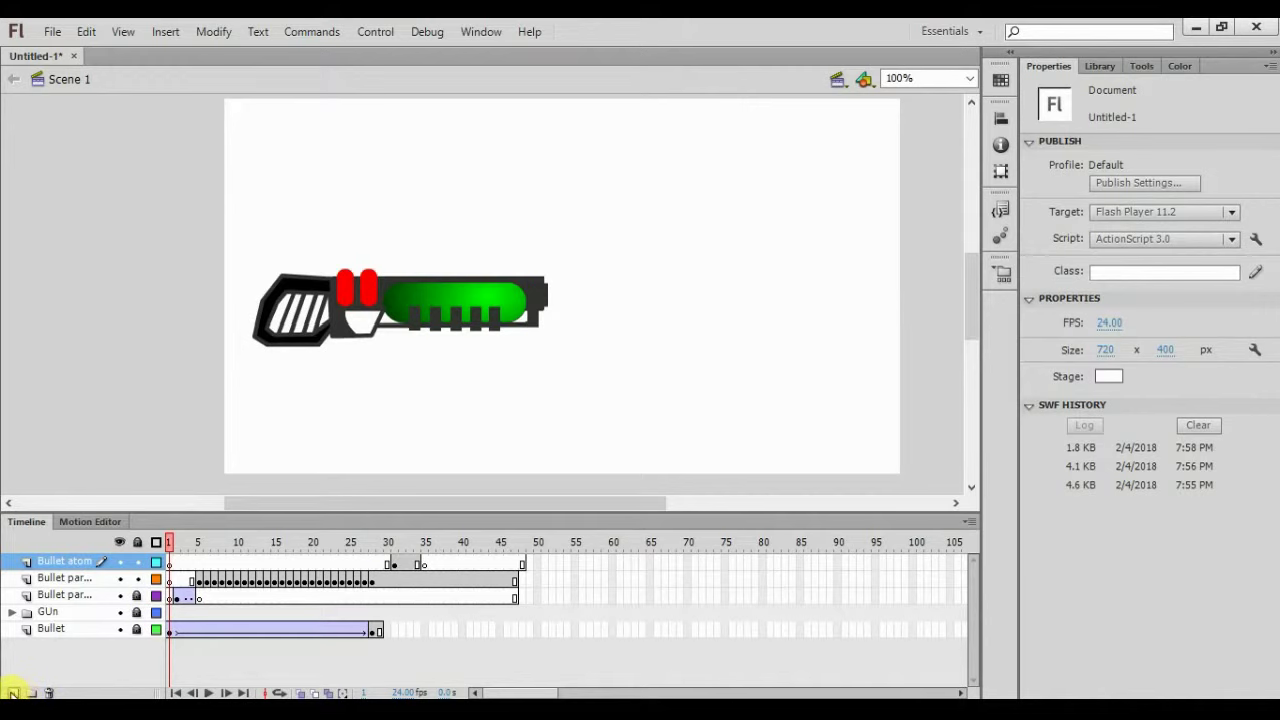
Add another layer at the top of the layer stack, named "buller atom"
click(13, 692)
double_click(74, 564)
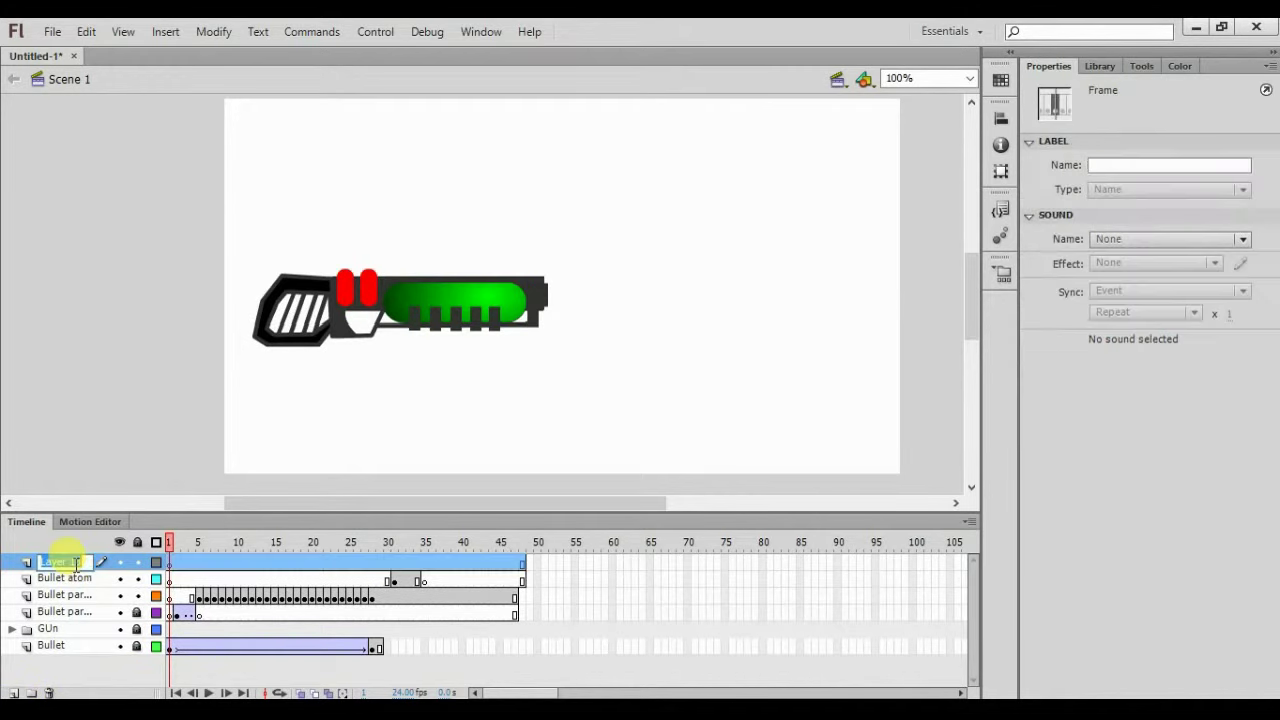
text(buller atom)
key(Return)
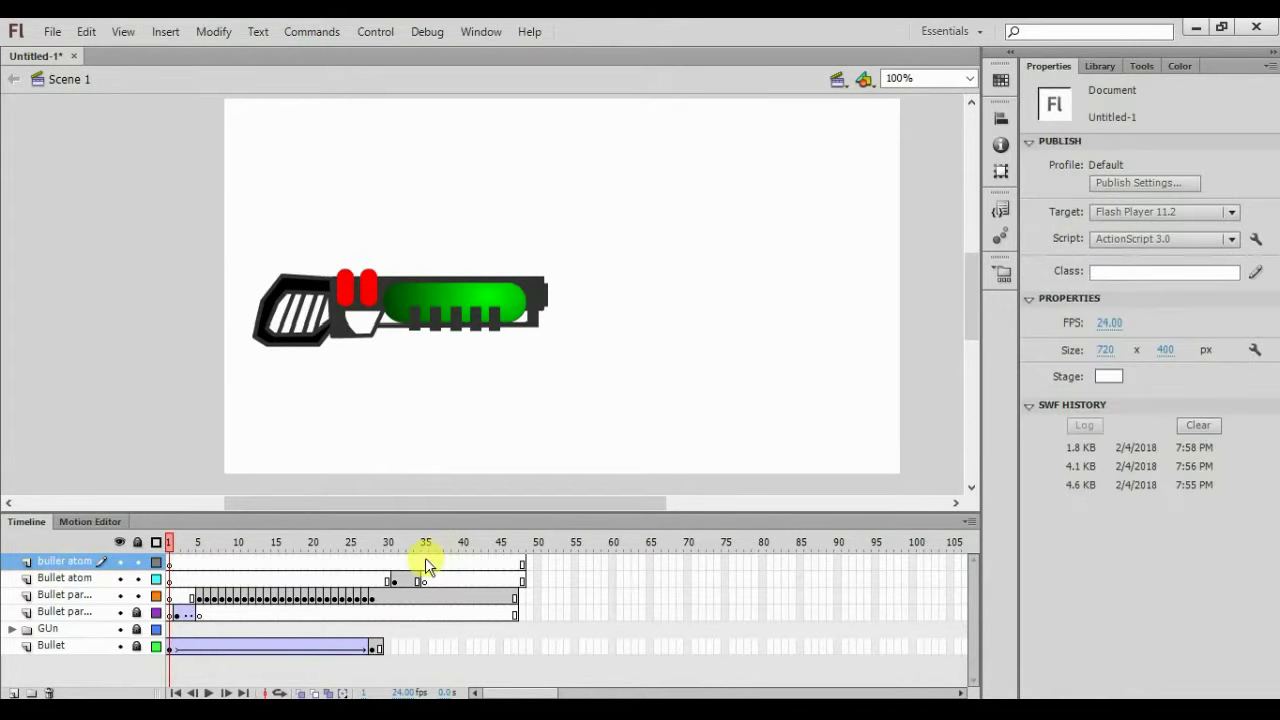
Paste the air wave at frame 35 of the buller atom layer and shift it forward beyond the first wave's position
click(425, 557)
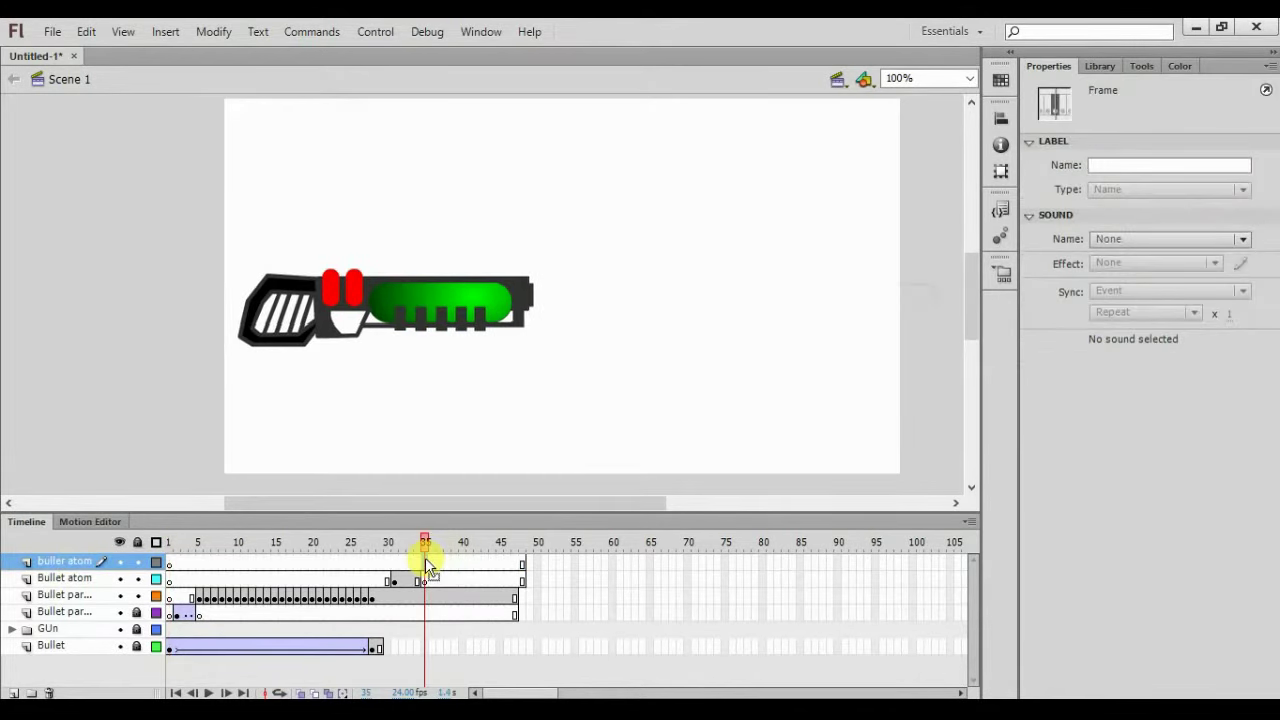
key(ctrl+v)
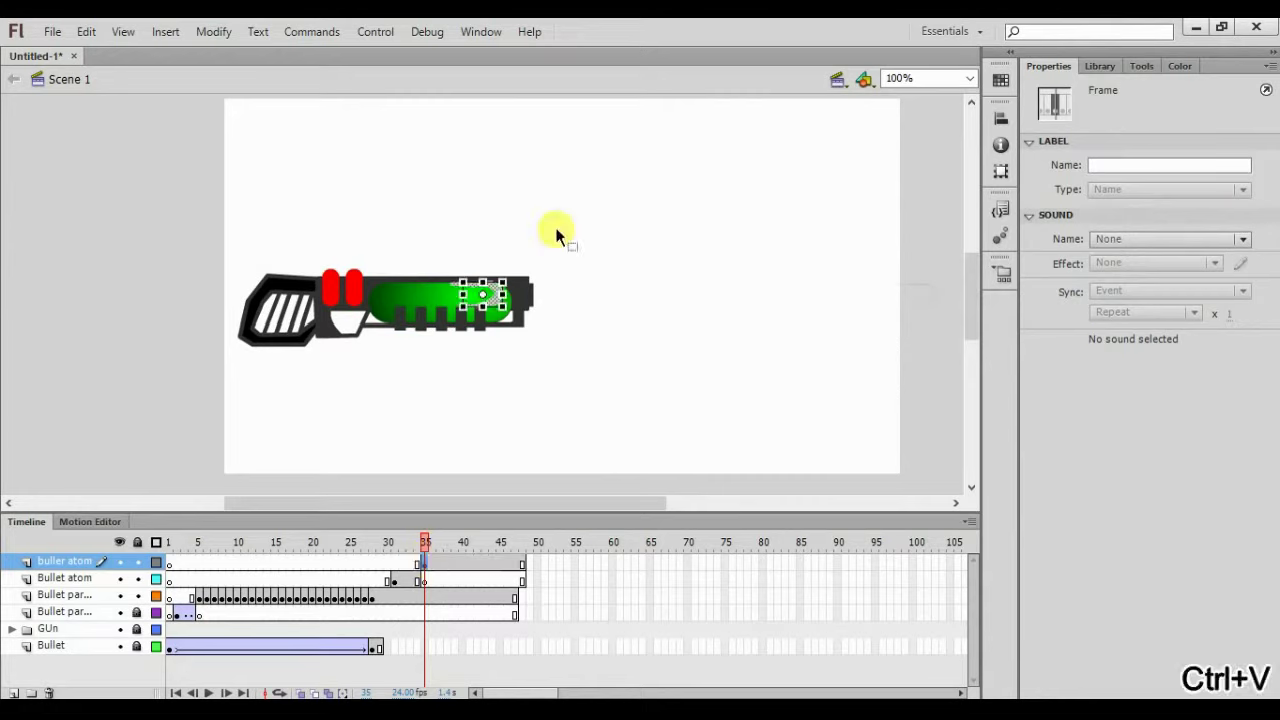
key(shift+Right)
key(shift+Right)
key(shift+Right)
key(shift+Right)
key(shift+Right)
key(shift+Right)
key(shift+Right)
key(shift+Right)
key(shift+Right)
key(shift+Right)
key(shift+Right)
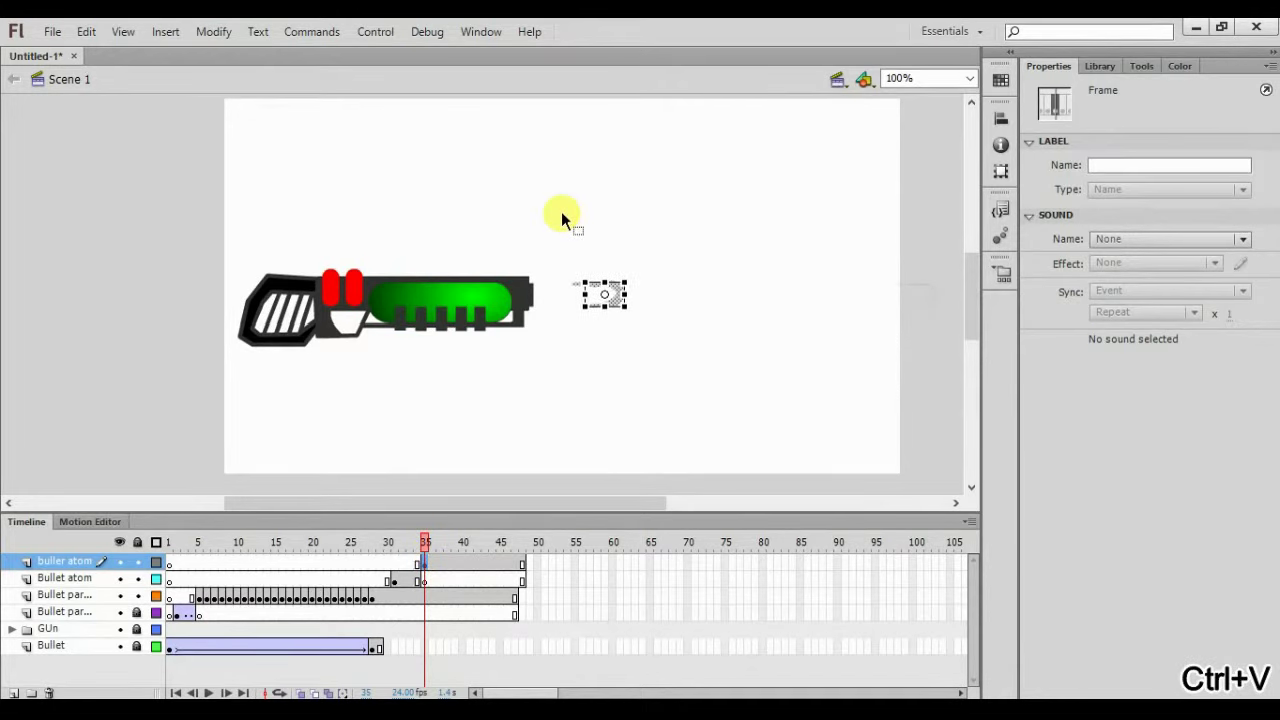
Enlarge the frame 35 air wave to about 48 by 39 px and scrub the neighbouring frames to check it
click(418, 545)
mouse_move(420, 548)
mouse_down()
mouse_move(409, 548)
mouse_move(424, 552)
mouse_up()
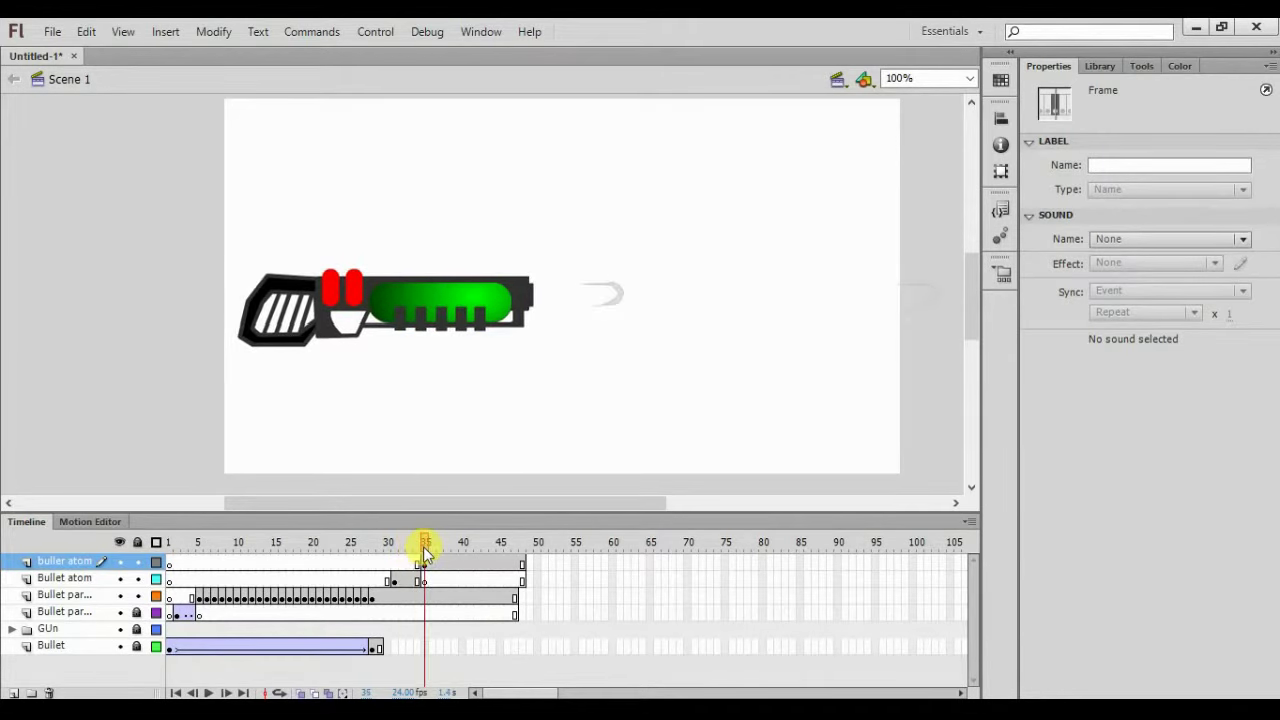
click(613, 295)
drag(578, 265, 636, 335)
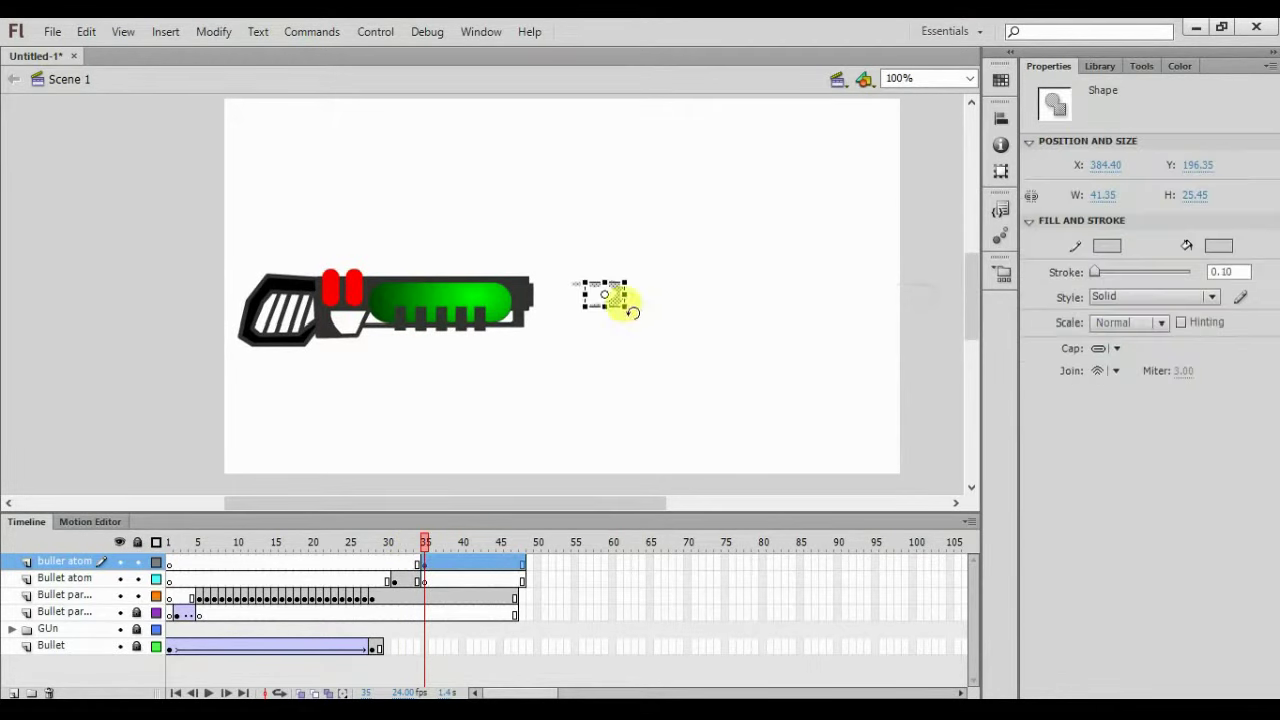
mouse_move(627, 311)
mouse_down()
mouse_move(636, 333)
mouse_move(633, 317)
mouse_up()
mouse_move(425, 543)
mouse_down()
mouse_move(398, 543)
mouse_move(427, 548)
mouse_up()
click(679, 284)
drag(646, 339, 651, 348)
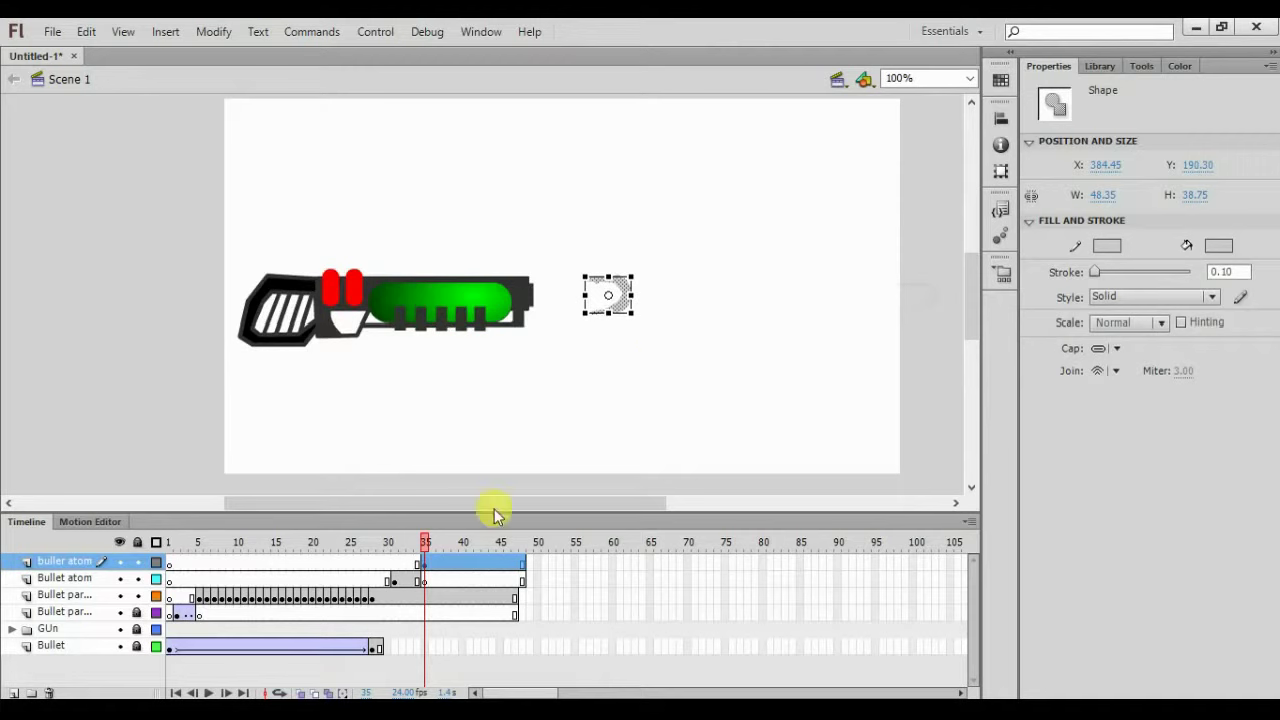
mouse_move(424, 542)
mouse_down()
mouse_move(409, 540)
mouse_move(437, 551)
mouse_up()
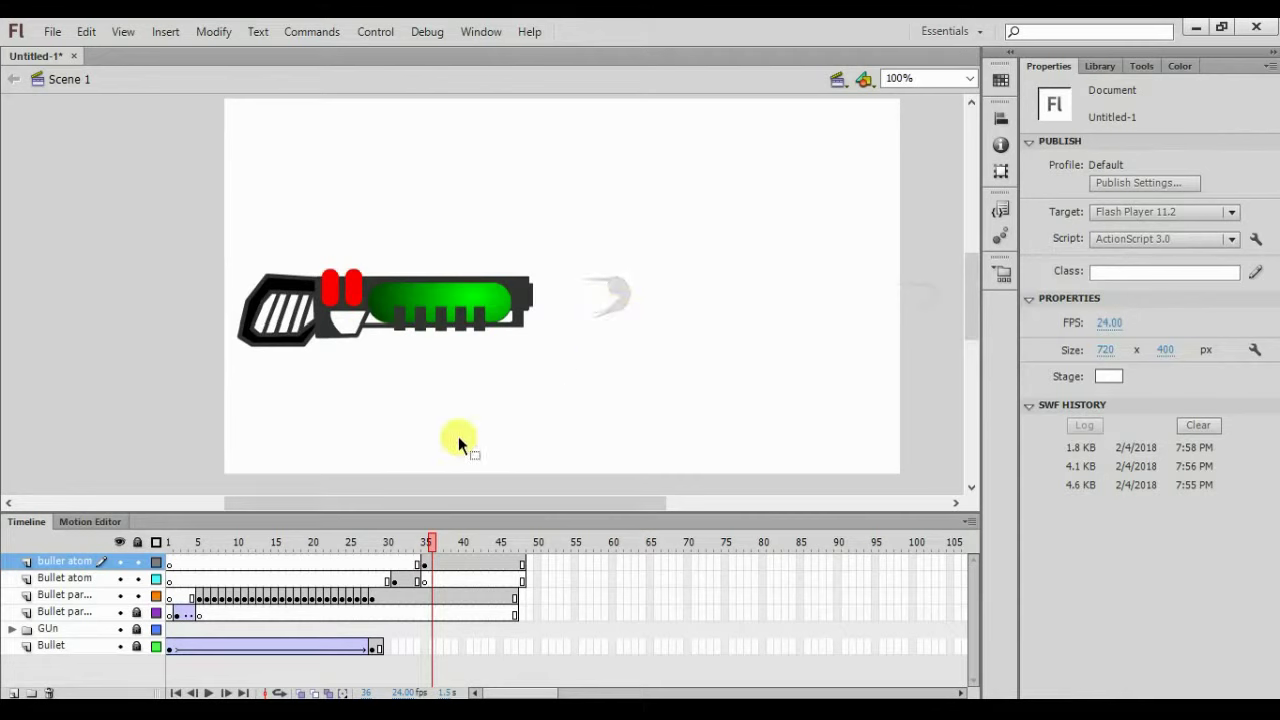
Add a layer named "bulllet particle" directly above the locked muzzle spark layer
drag(430, 540, 178, 576)
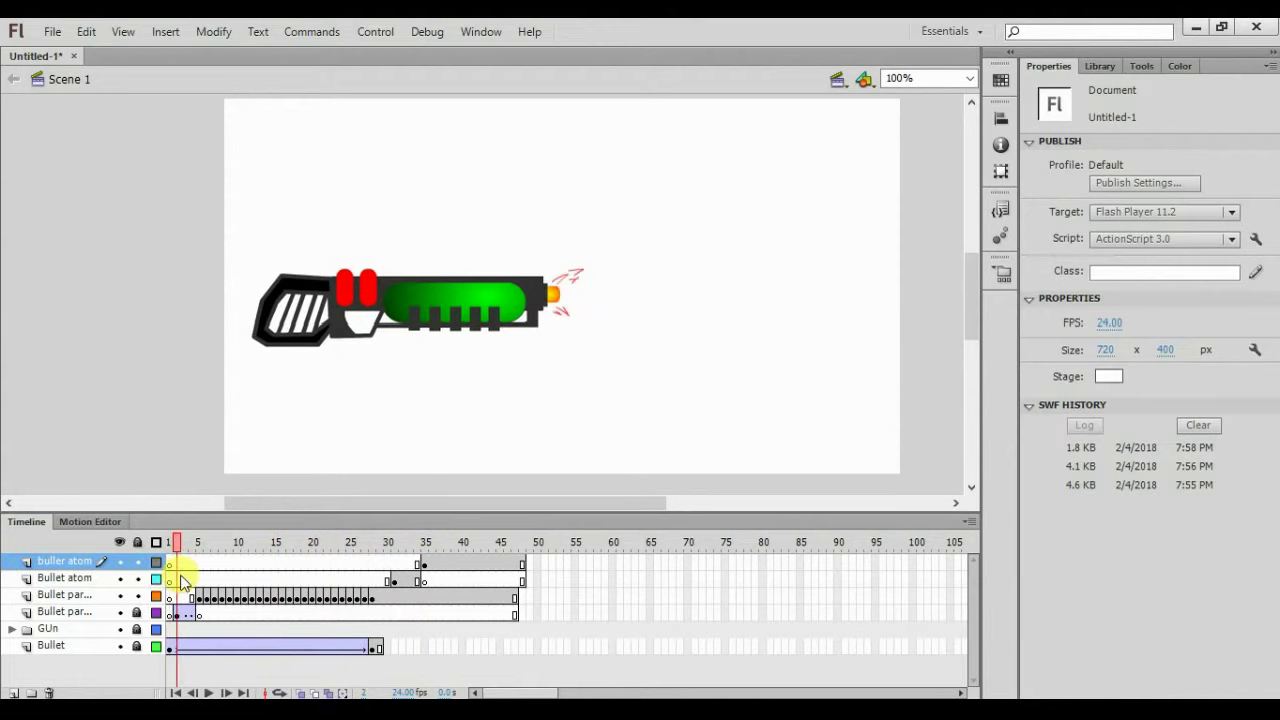
click(136, 629)
click(88, 612)
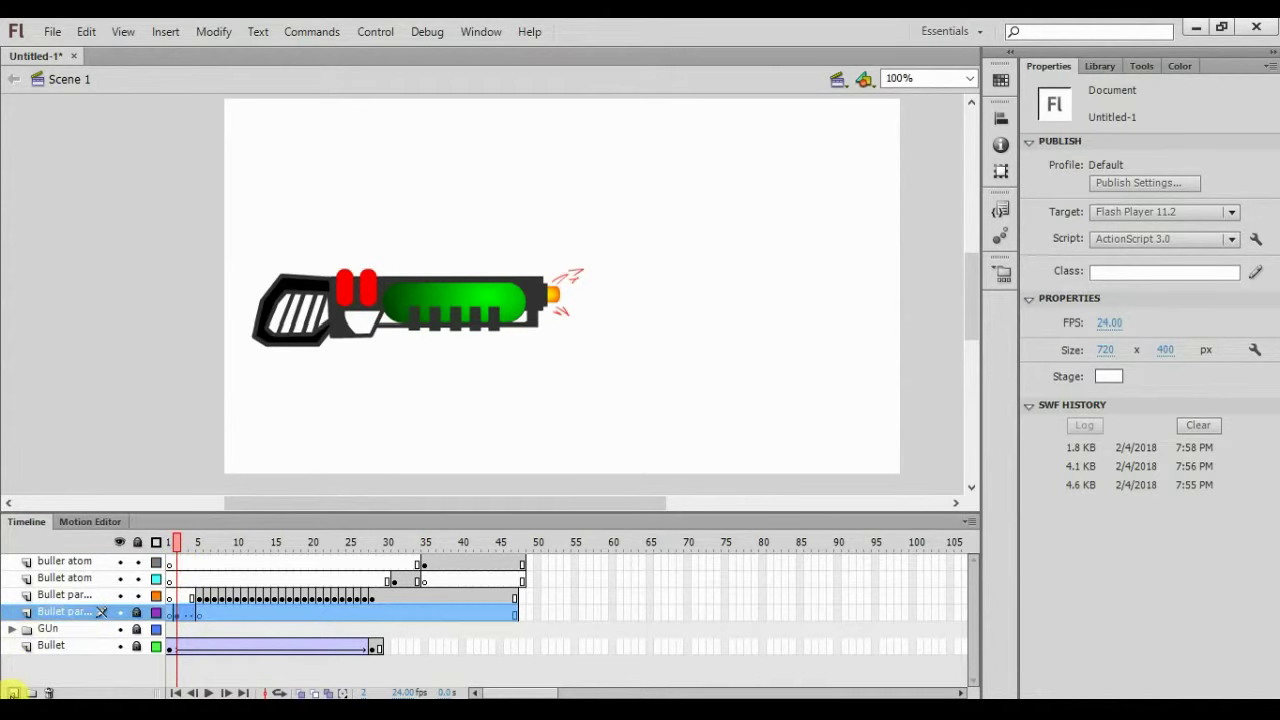
click(12, 692)
double_click(56, 613)
text(b)
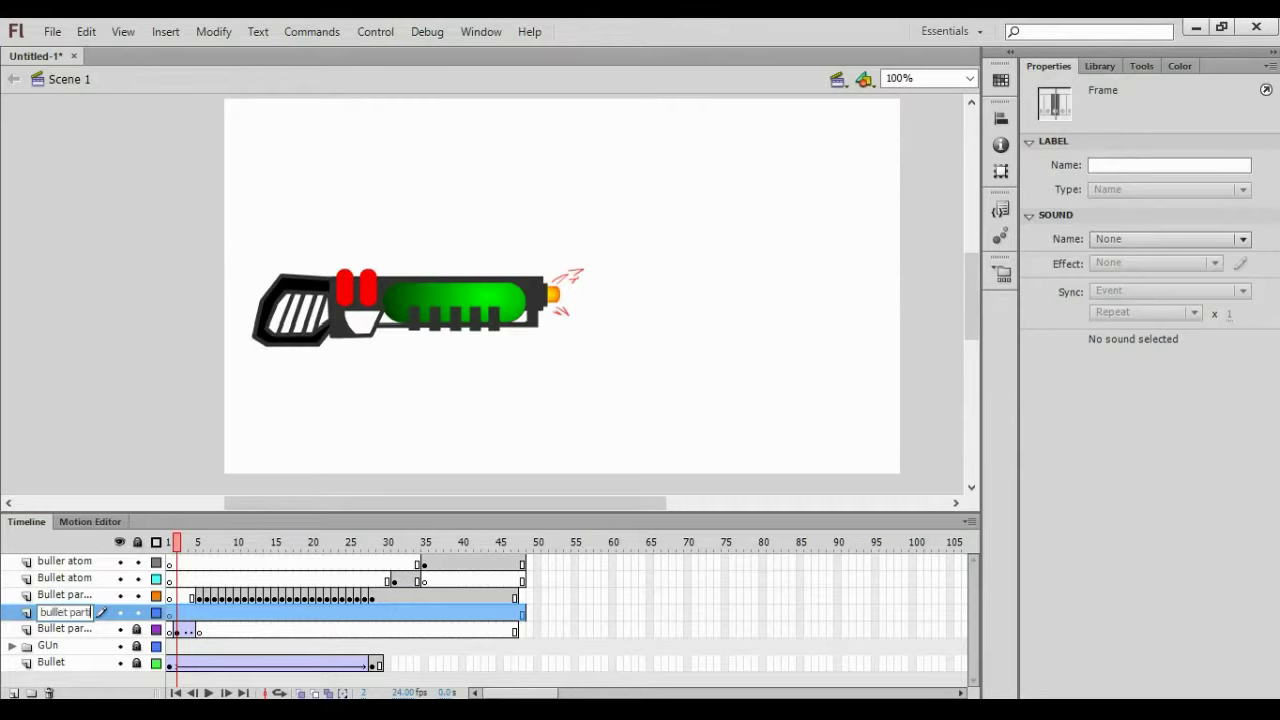
text(ulllet particle)
key(Return)
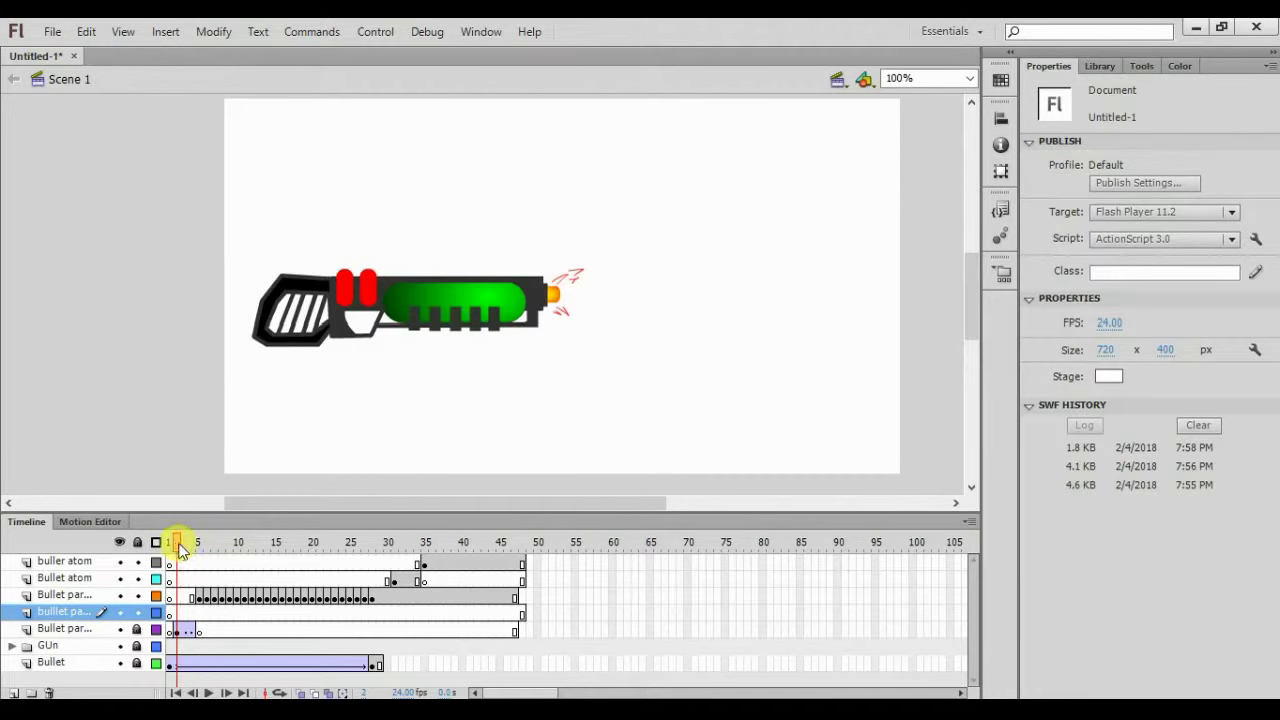
Insert a keyframe at frame 3 of the new particle layer and set the Pencil tool to an orange-yellow 2.05 stroke with no fill
drag(180, 550, 187, 550)
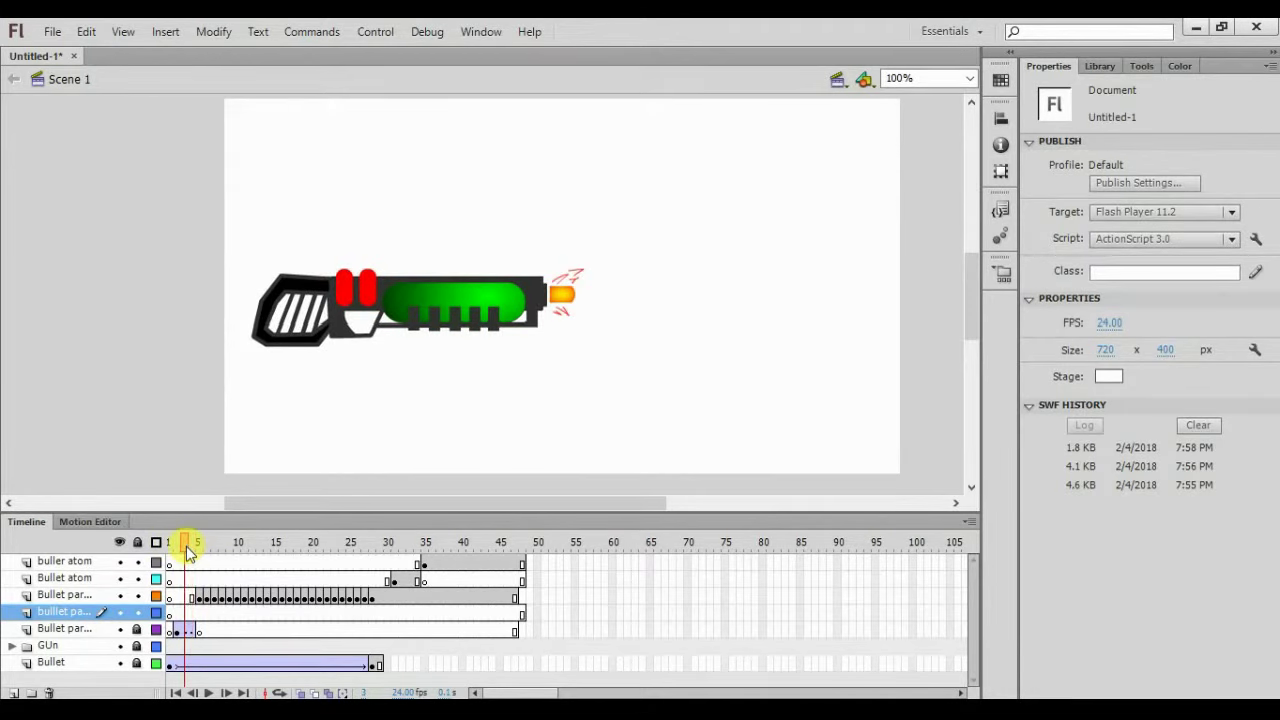
key(F6)
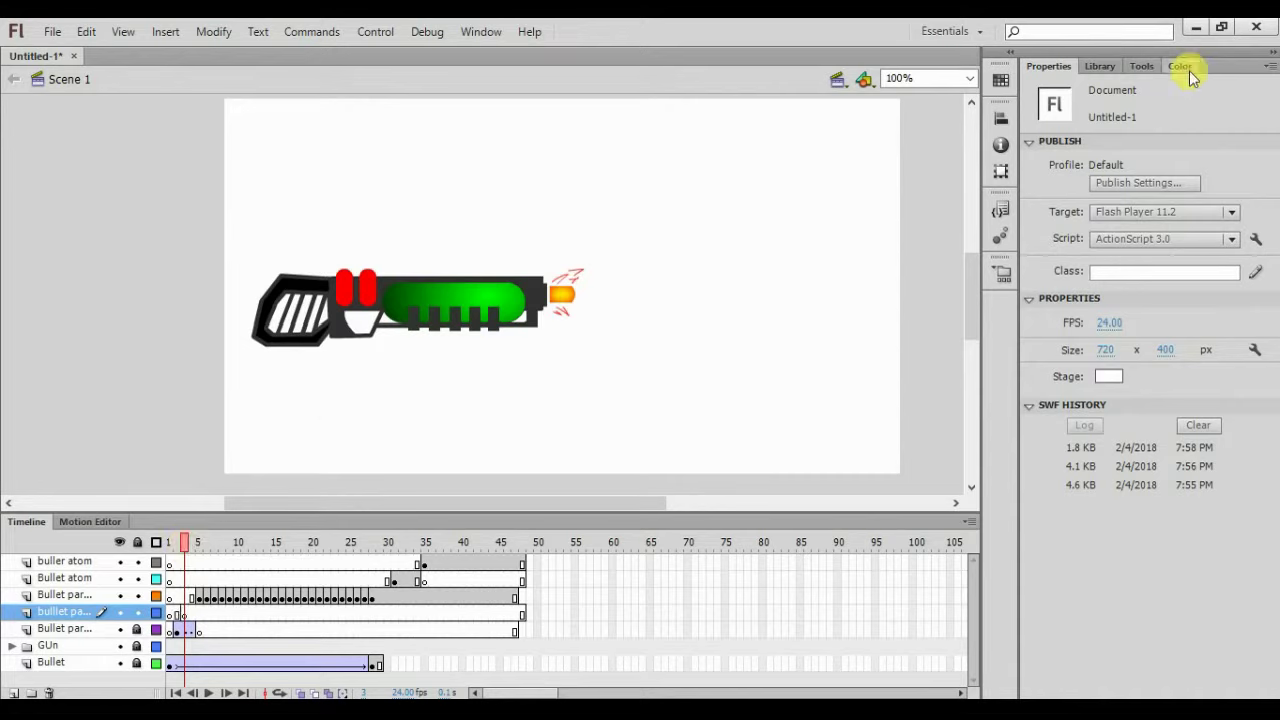
click(1142, 65)
click(1256, 89)
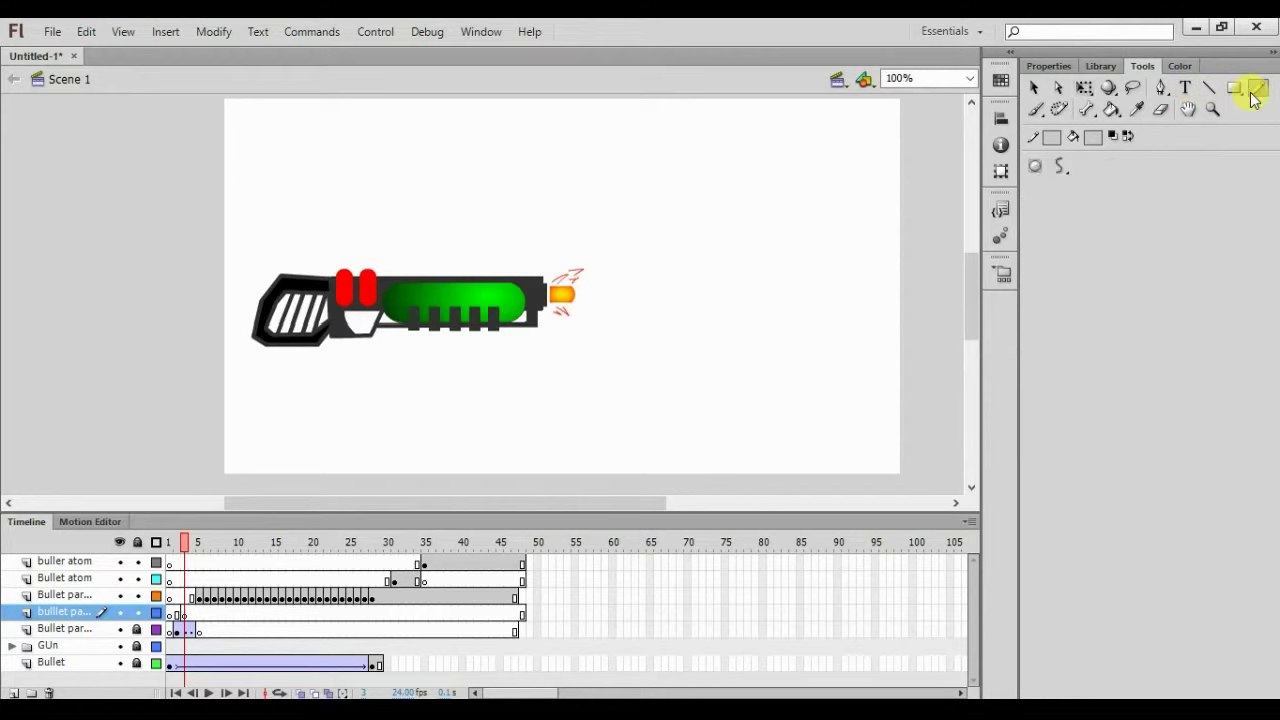
click(1054, 134)
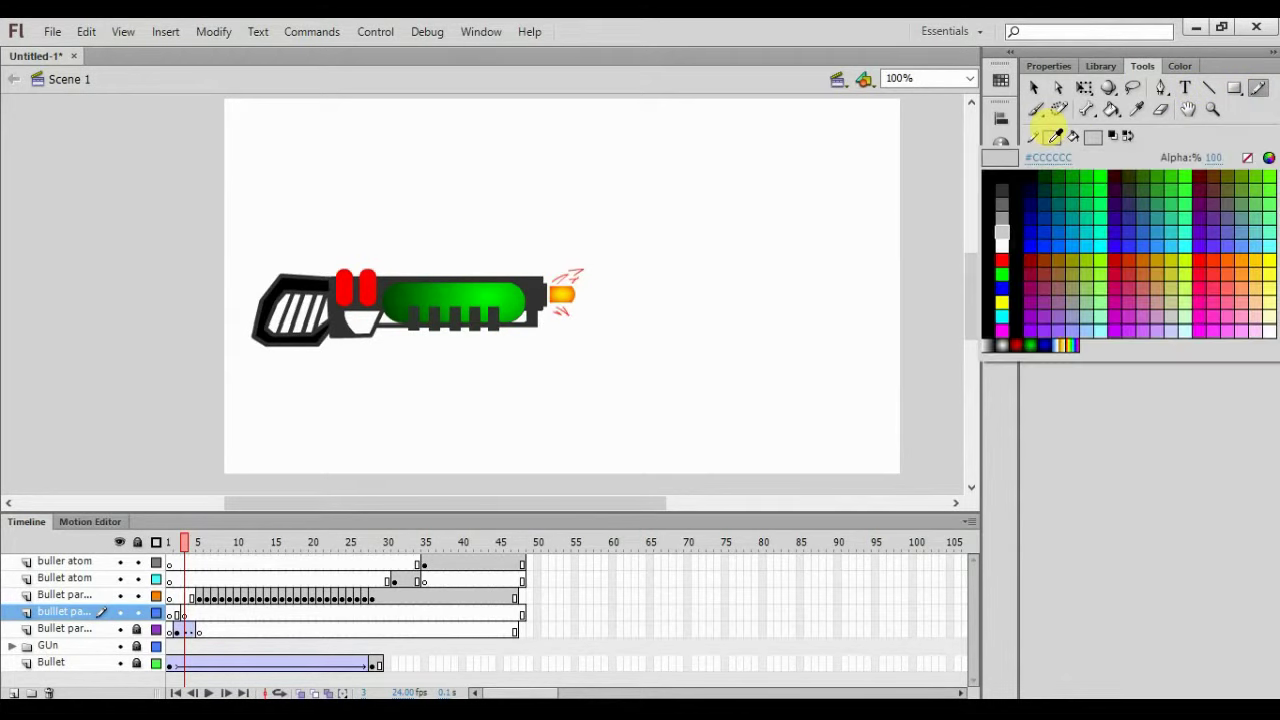
click(1266, 268)
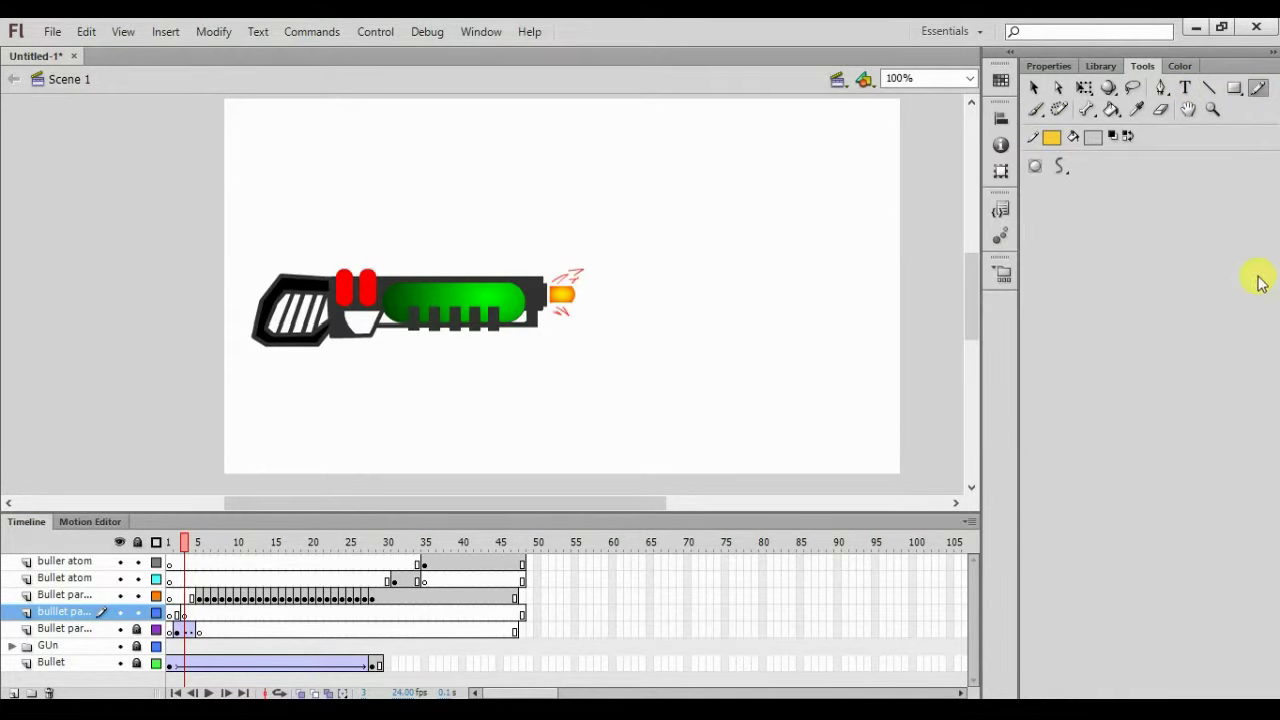
click(1092, 138)
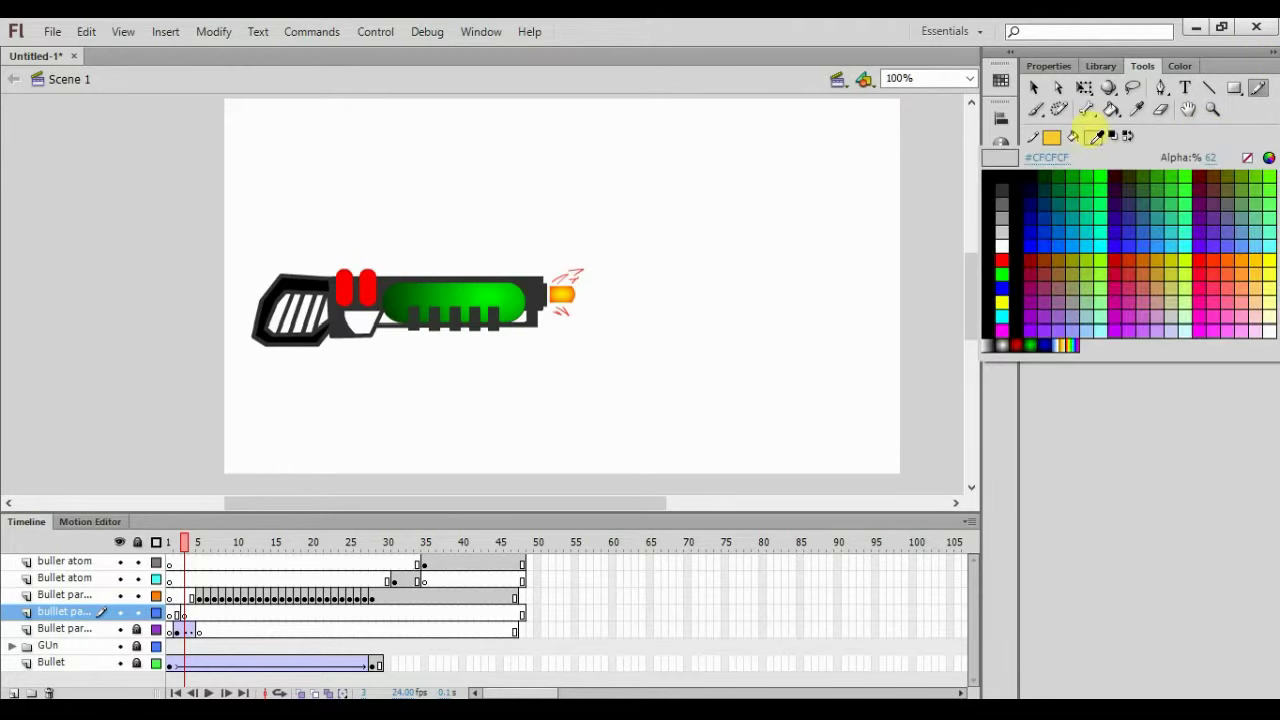
click(1266, 159)
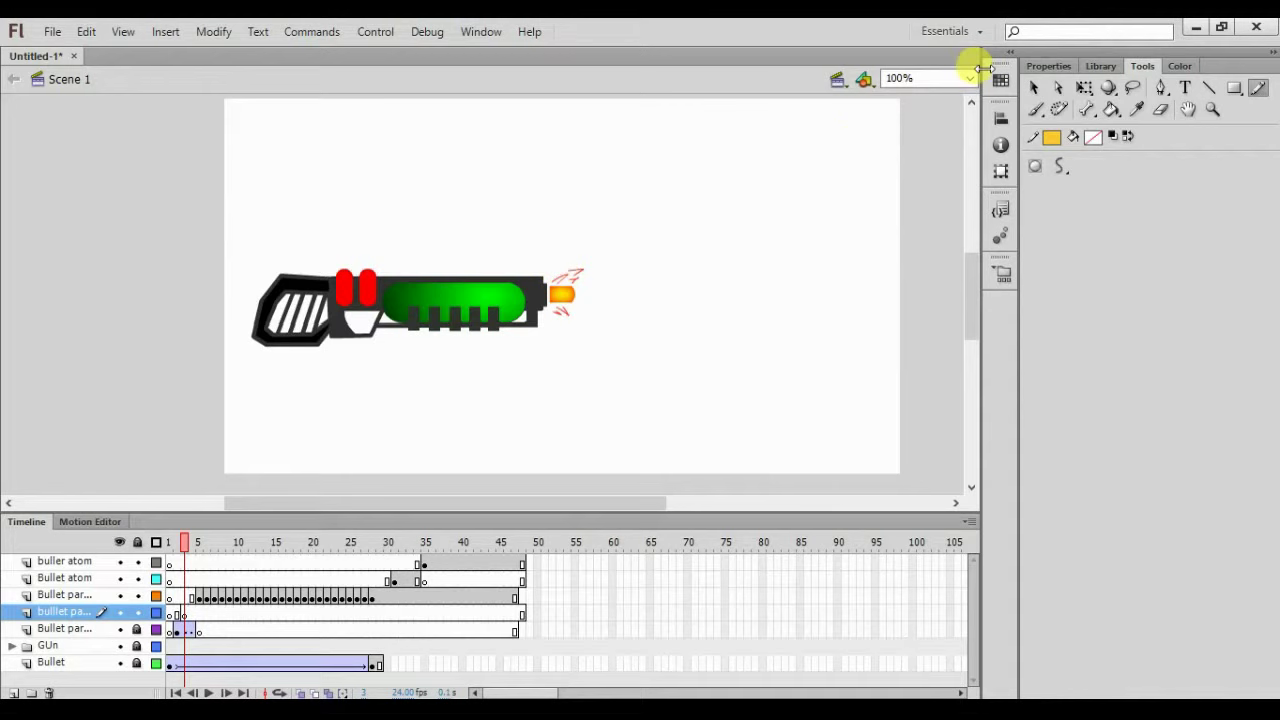
click(1046, 65)
drag(1097, 190, 1098, 190)
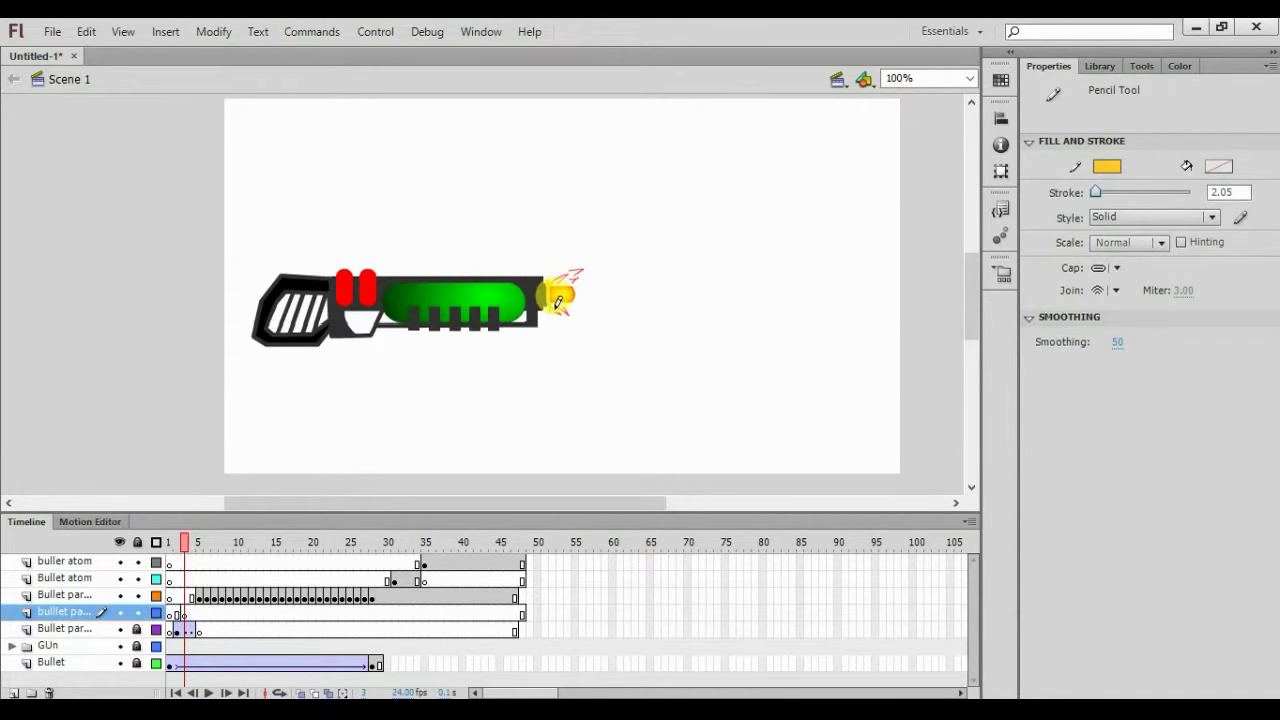
Draw an orange-yellow spark just above the bullet at the muzzle on frame 3, undoing the first stroke, and compare frames 3 and 4
click(560, 295)
key(ctrl+z)
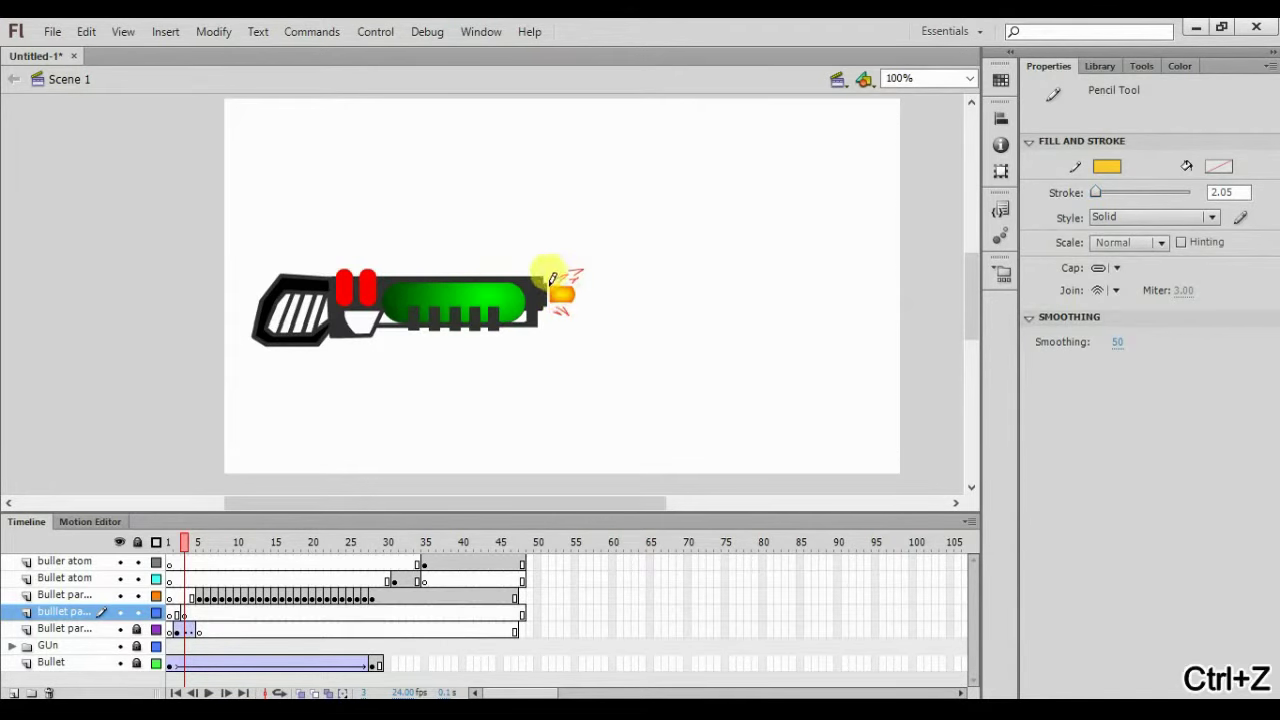
click(565, 278)
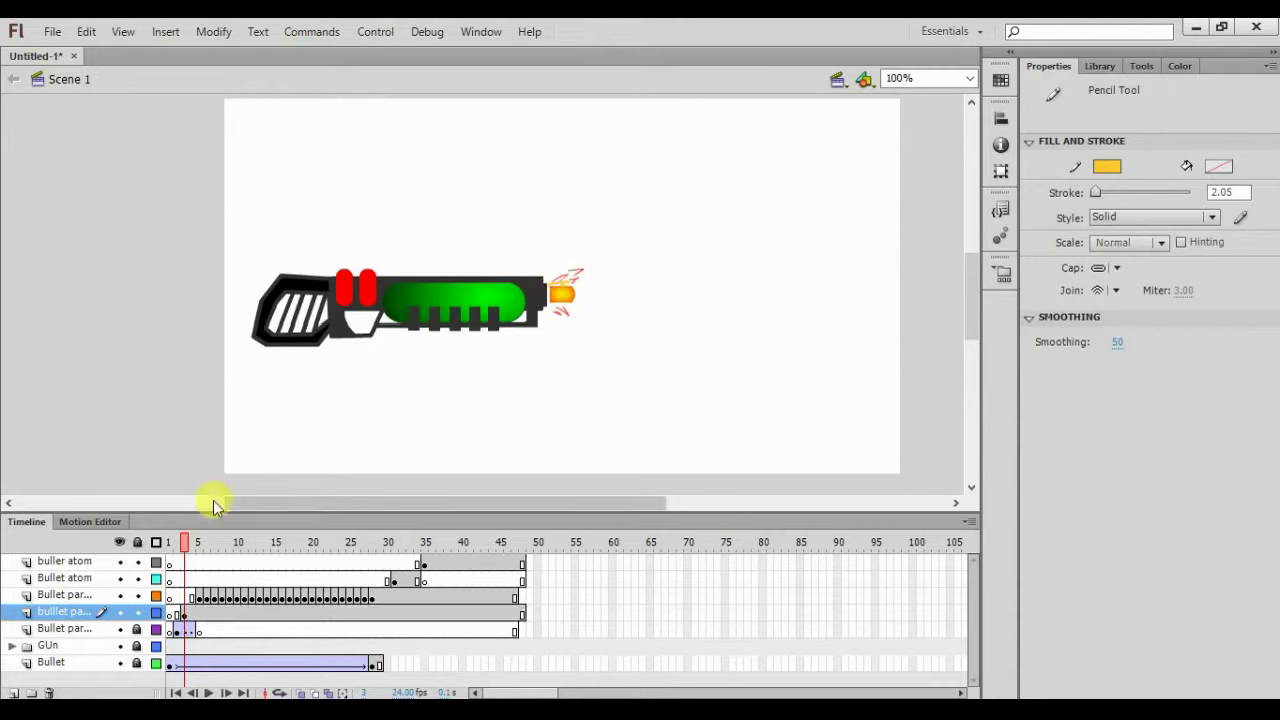
click(195, 541)
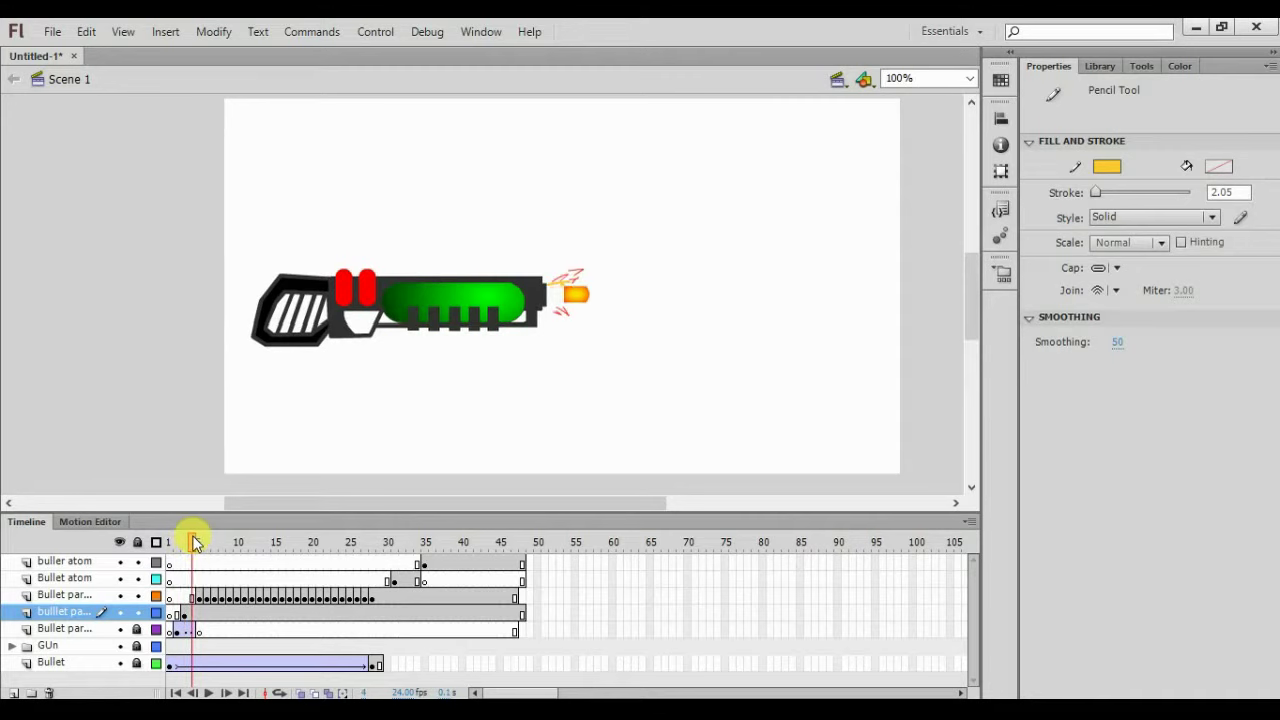
click(188, 541)
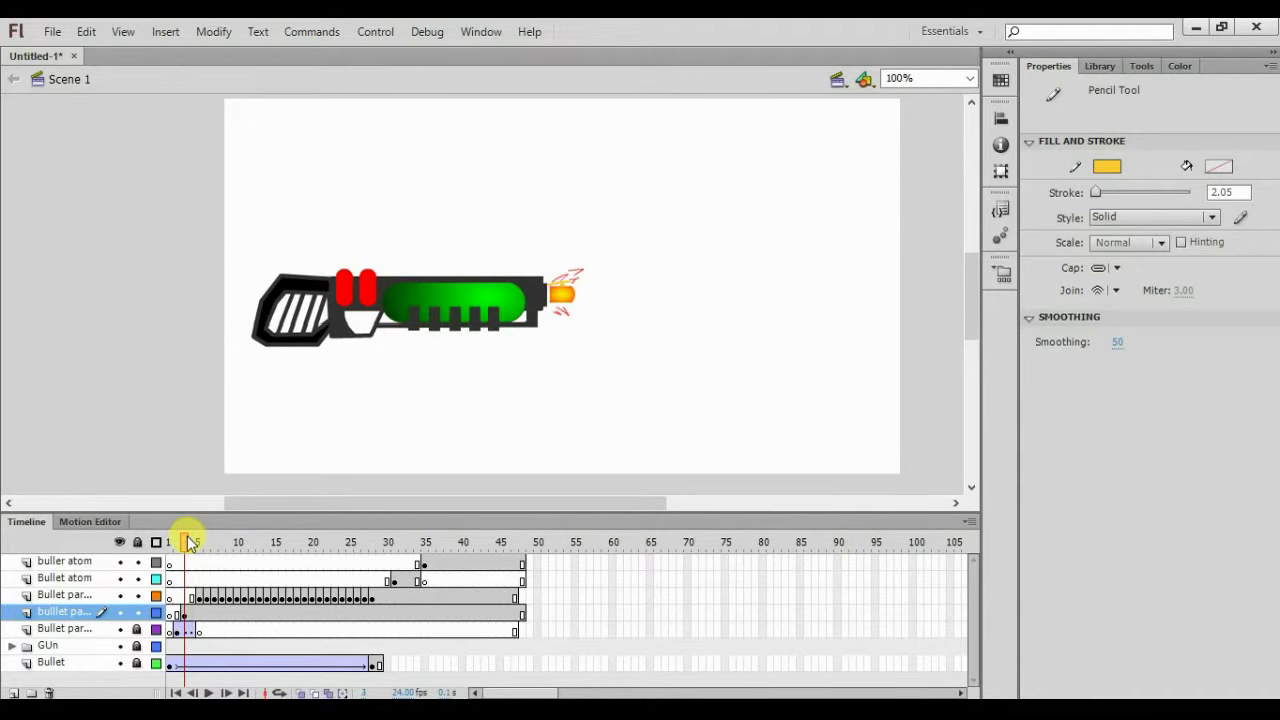
Rework the frame 3 spark into orange-yellow strokes above and below the bullet, and add more around its tip while viewing frame 4
key(ctrl+z)
key(ctrl+z)
key(ctrl+z)
key(ctrl+y)
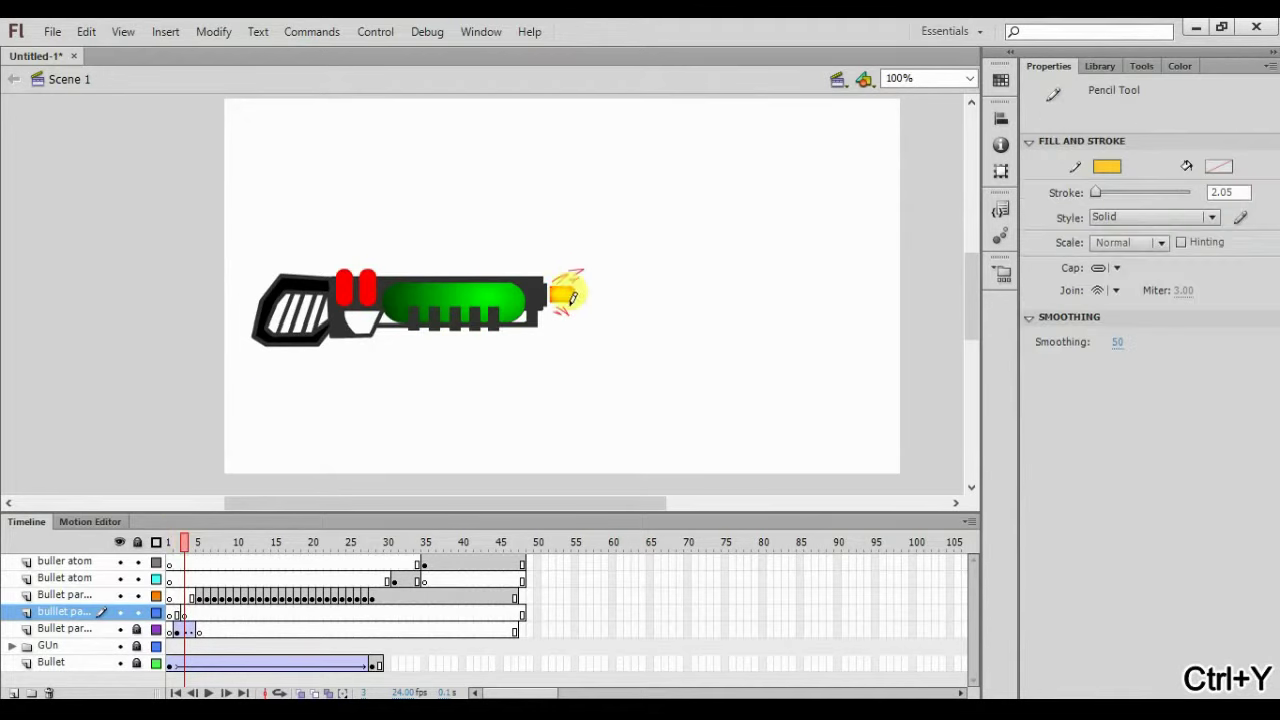
key(ctrl+y)
key(ctrl+y)
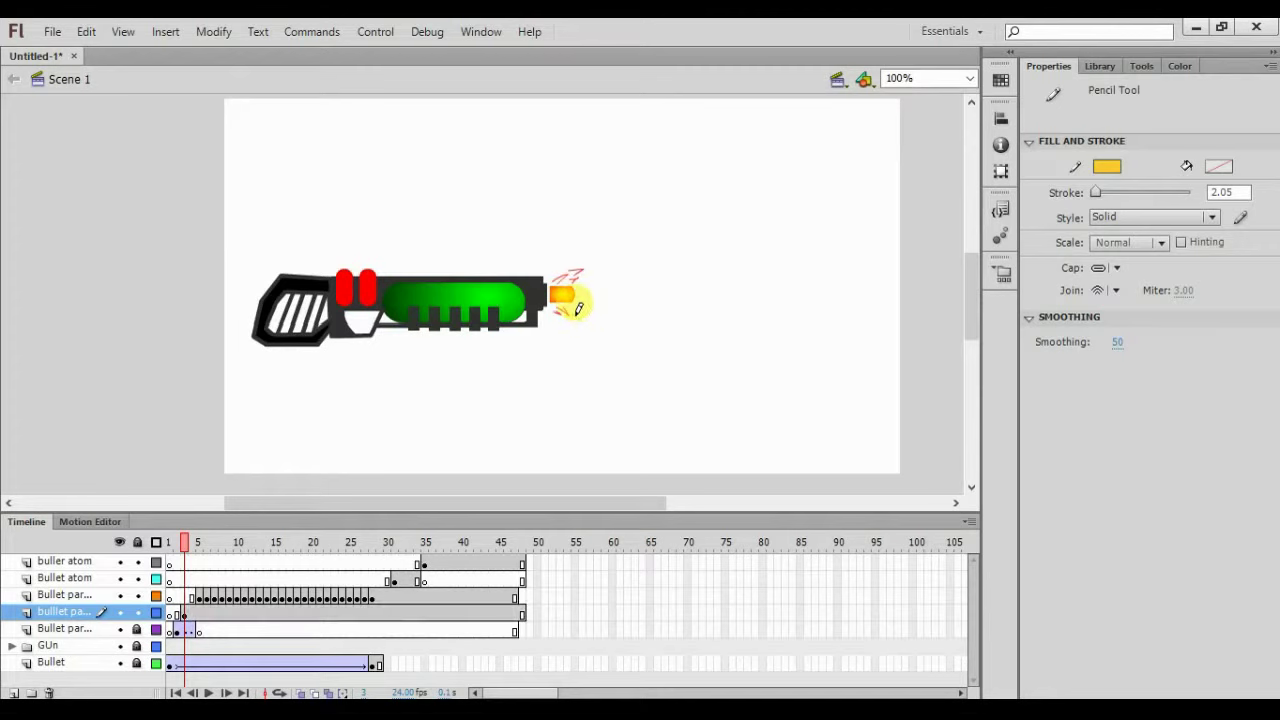
mouse_move(579, 303)
mouse_down()
mouse_move(569, 297)
mouse_move(580, 317)
mouse_move(579, 276)
mouse_up()
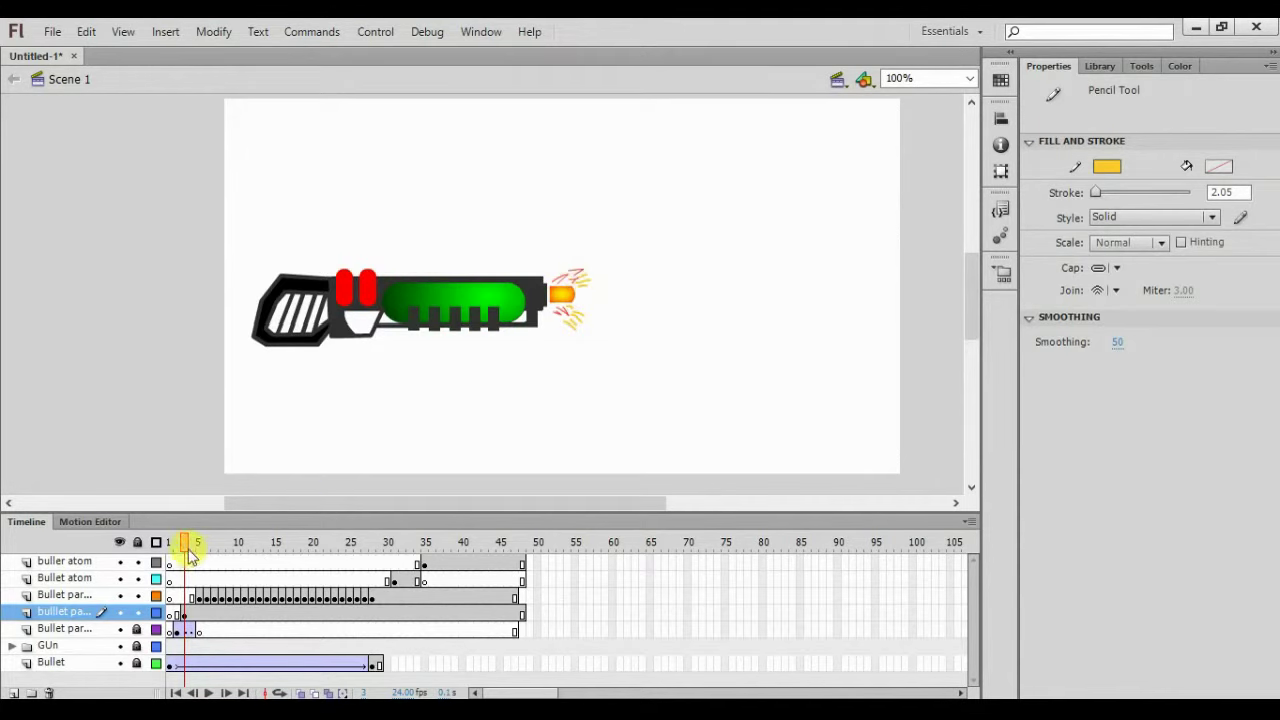
click(193, 555)
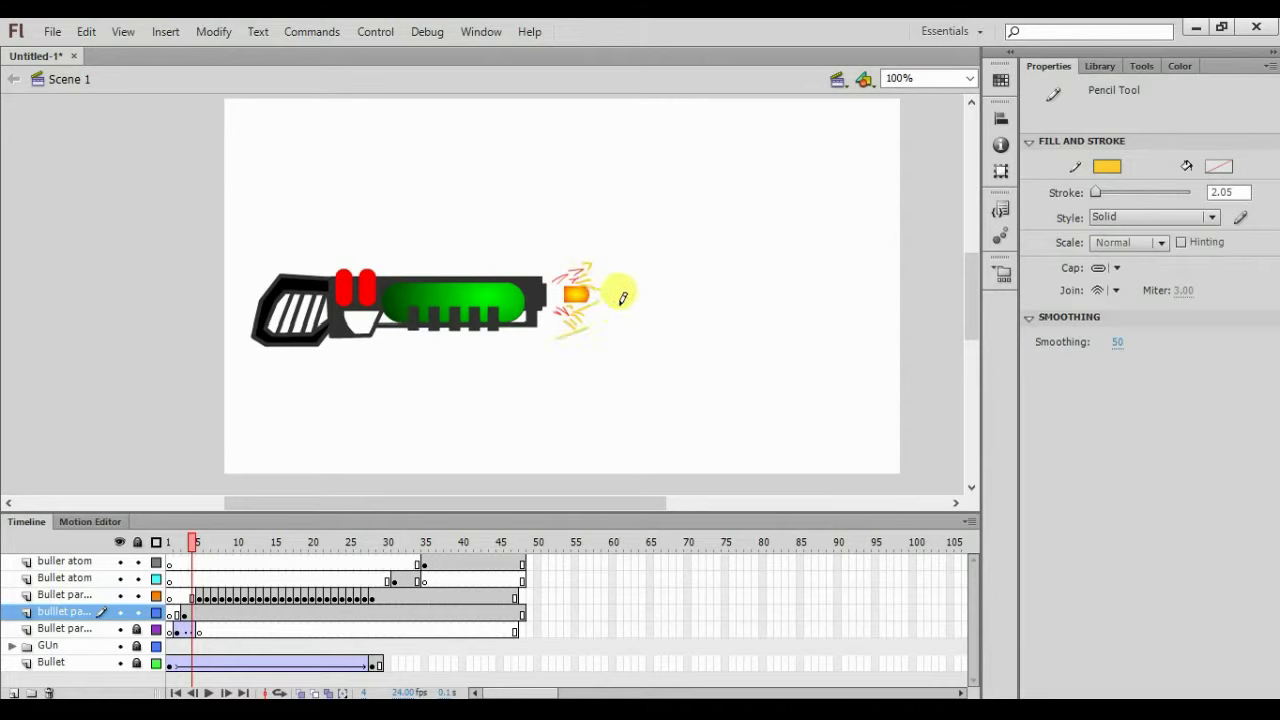
Insert a blank keyframe at frame 5 of the orange-yellow bullet particle layer so its sparks end after frame 4
drag(195, 545, 201, 545)
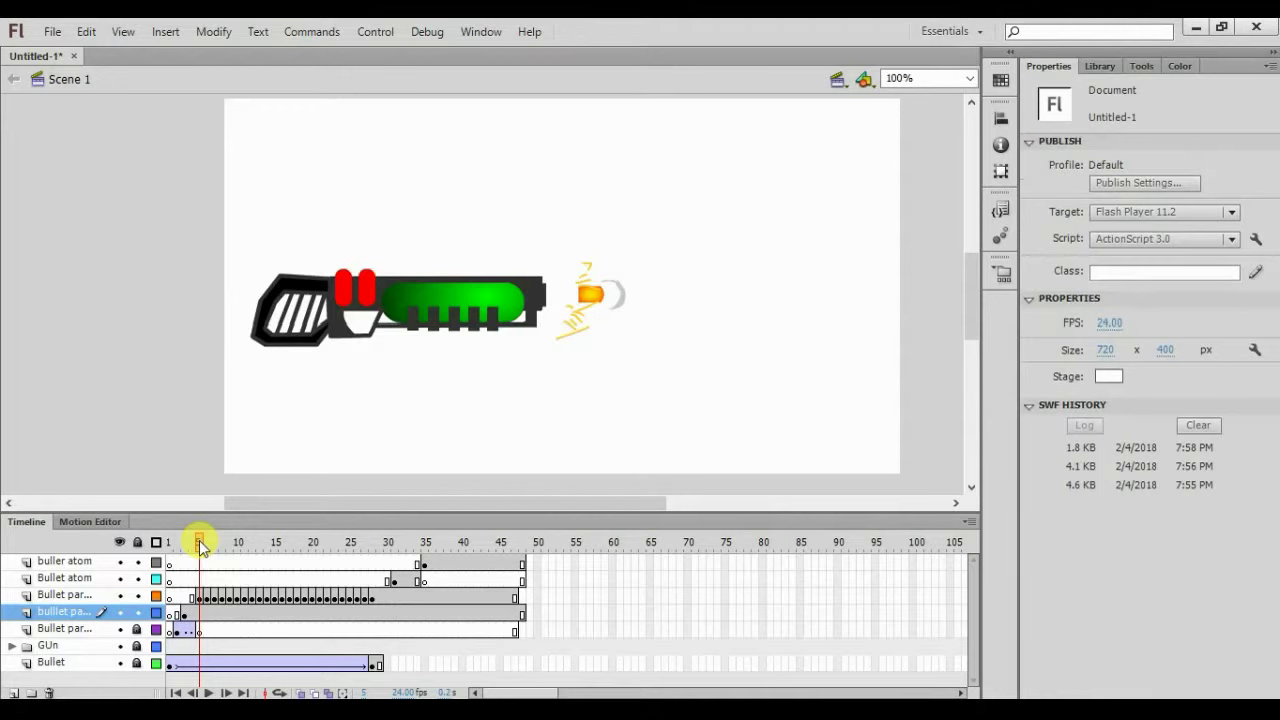
click(200, 604)
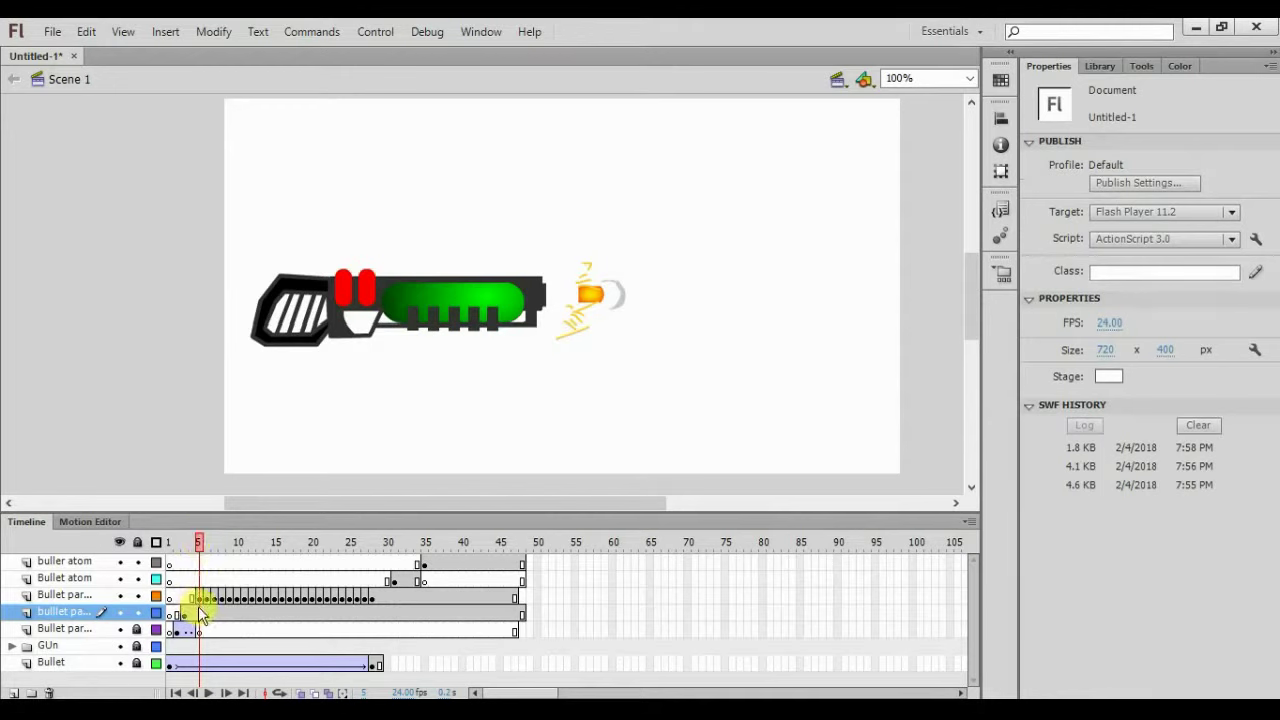
click(199, 612)
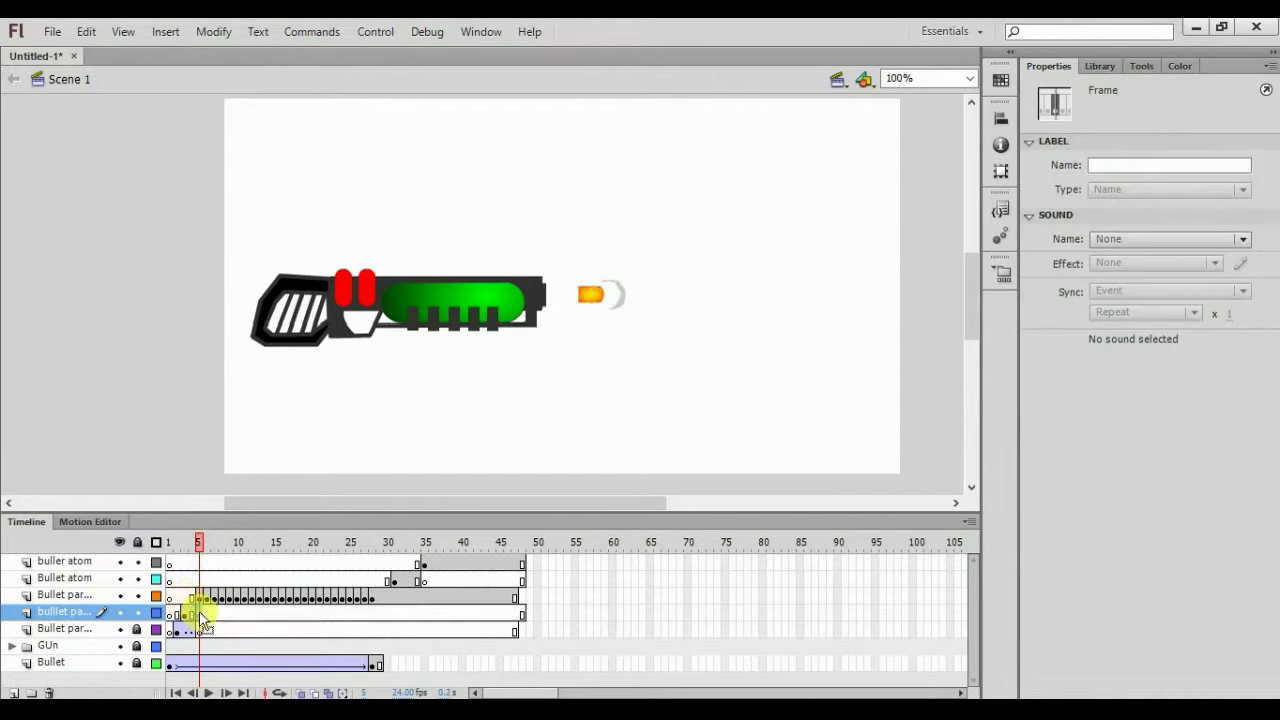
Scrub back to frame 1 to check the sparks and bring up the drawing tools
drag(197, 548, 21, 621)
click(407, 389)
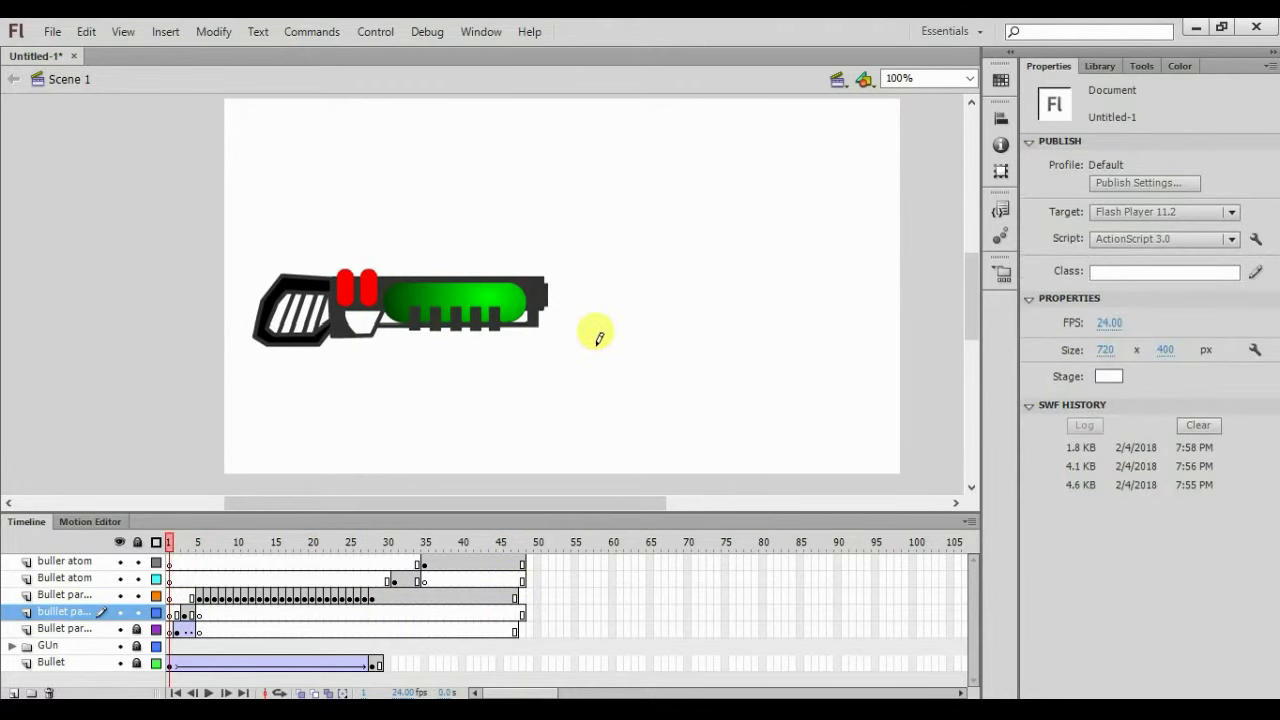
click(1141, 66)
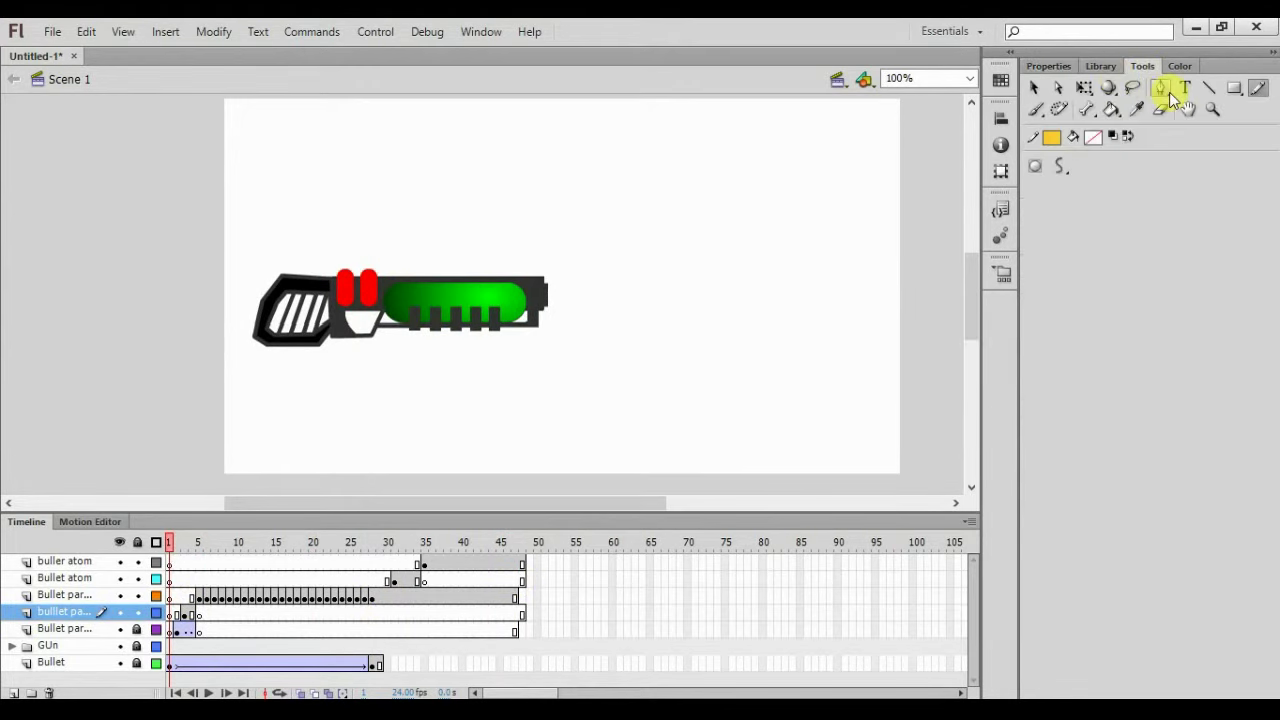